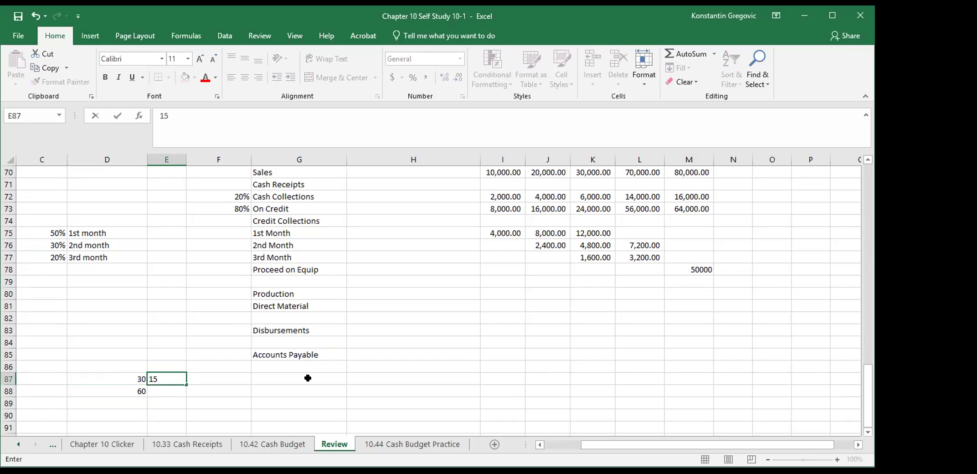
Step: Enter 0.5 in E87 and E88 beside the 30 and 60 day payment terms
type("0.5")
key("ctrl+Return")
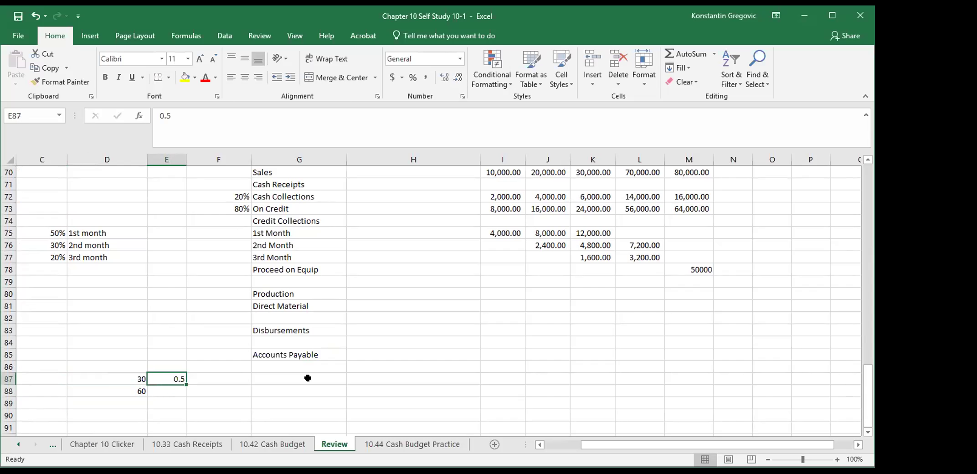
key("Return")
type("0.5")
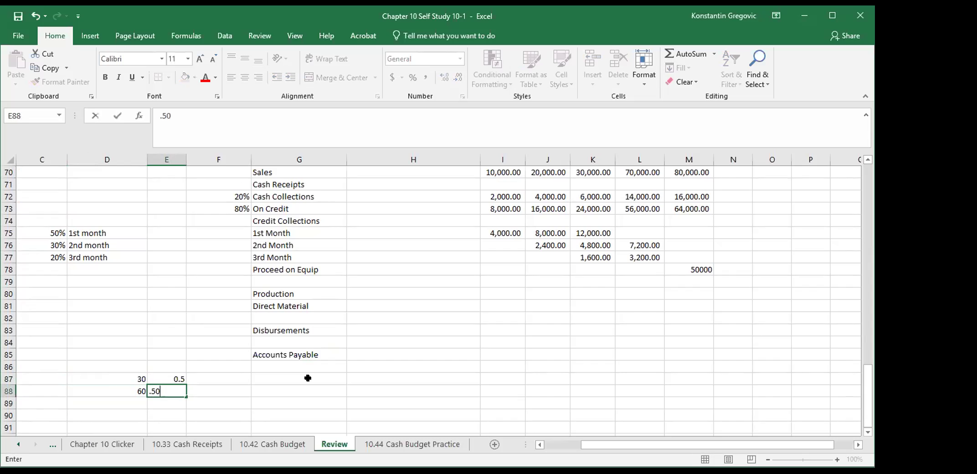
key("Return")
Step: Review the cash budget's month headings and the payment split for the 30 and 60 day terms
key("Up")
key("Up")
key("Up")
key("Right")
key("Right")
key("Right")
key("Right")
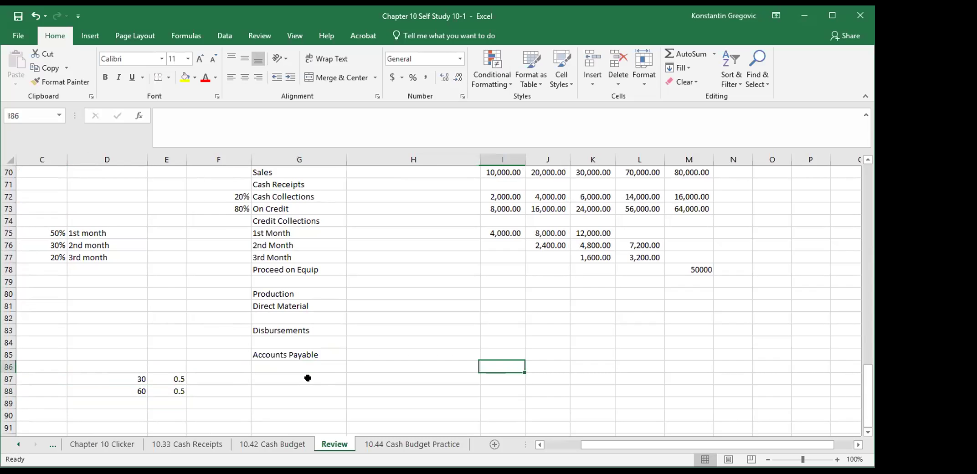
scroll(349, 361, "up", 2)
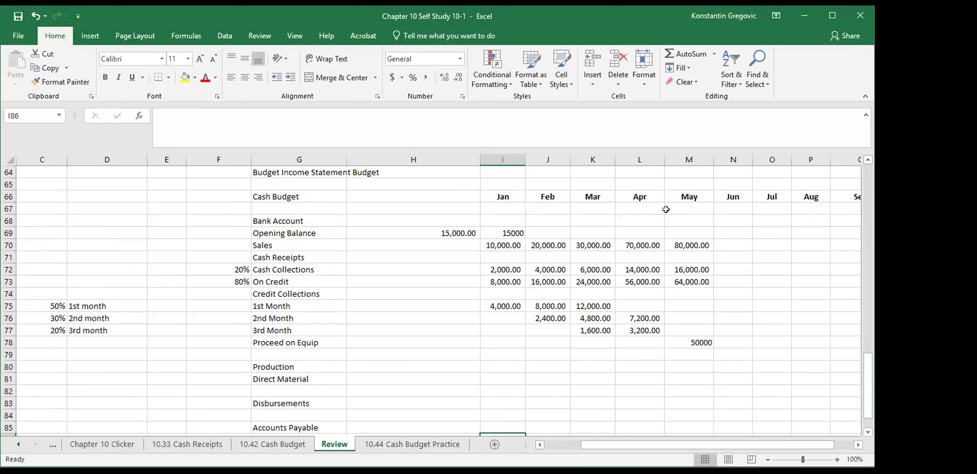
left_click_drag(512, 196, 733, 197)
left_click(145, 402)
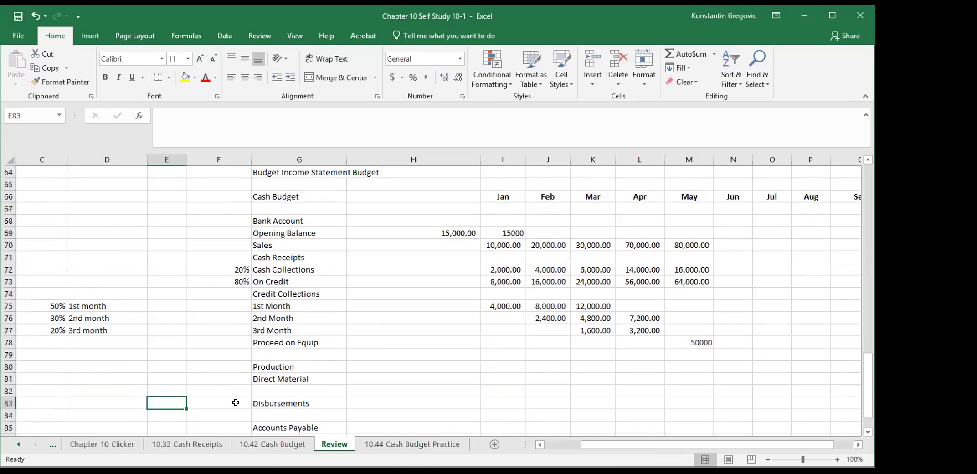
scroll(291, 402, "down", 1)
left_click(173, 416)
scroll(173, 418, "down", 1)
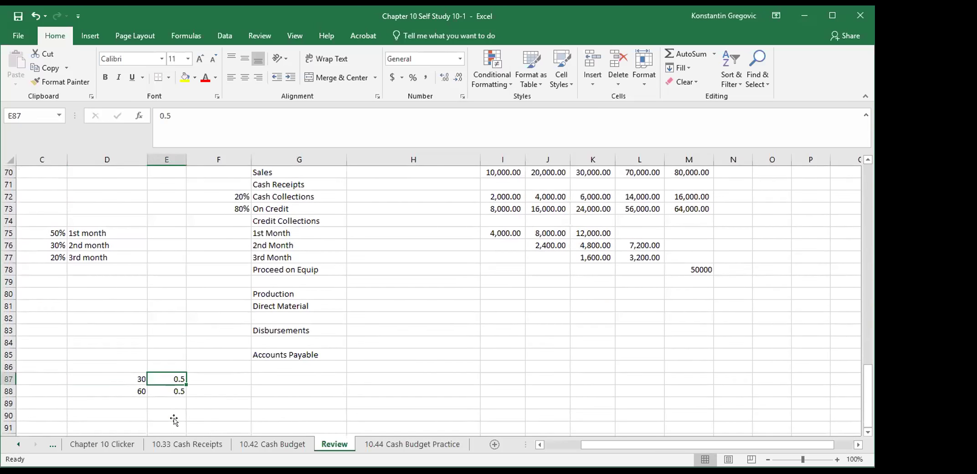
Step: Enter the label Insurance in G87, below Accounts Payable
left_click(316, 366)
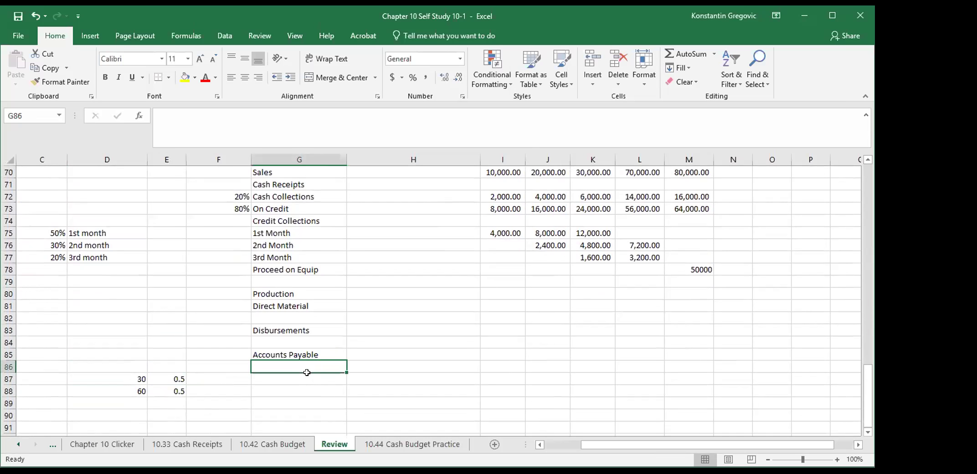
key("Return")
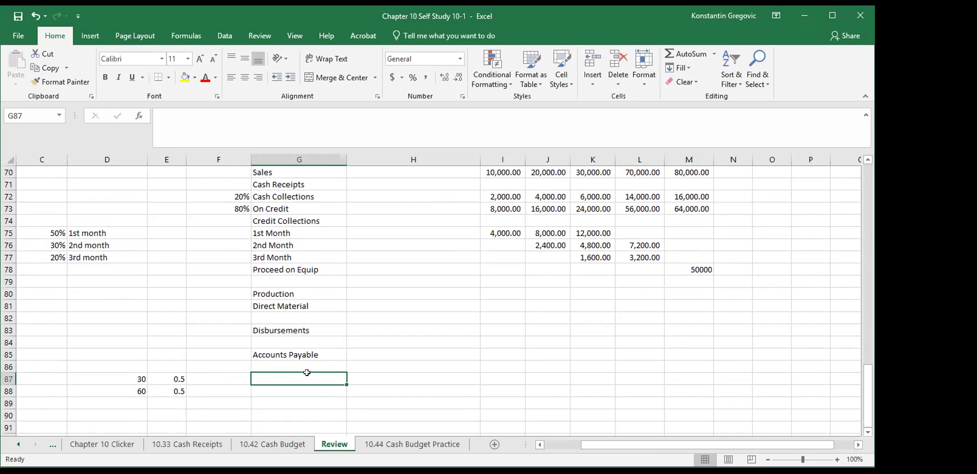
type("Ins")
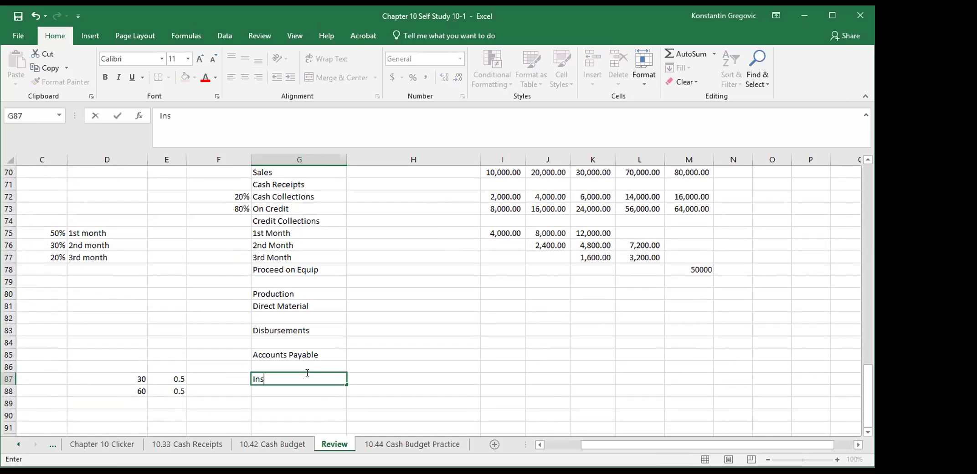
key("Escape")
type("Ins")
key("BackSpace")
key("BackSpace")
key("Escape")
type("Insura")
key("BackSpace")
key("BackSpace")
key("BackSpace")
key("BackSpace")
key("BackSpace")
type("nsurance")
key("Return")
key("Up")
key("Right")
key("Right")
key("Right")
key("Right")
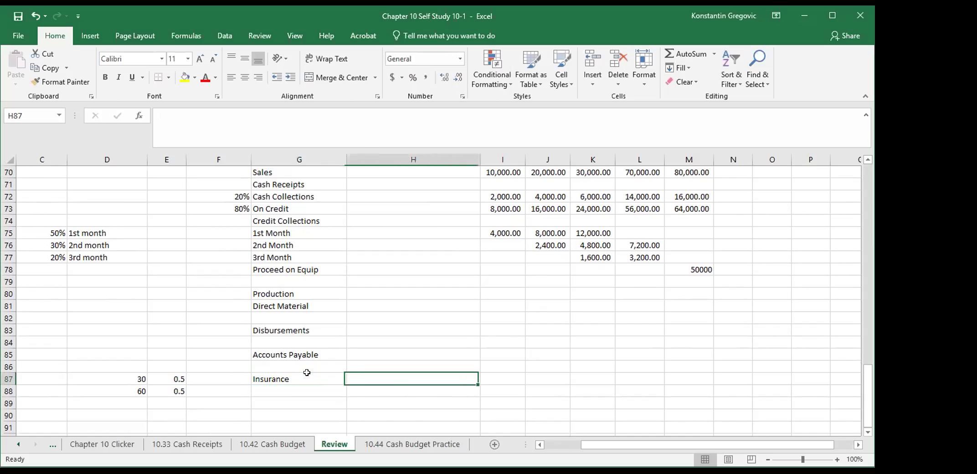
scroll(306, 373, "up", 1)
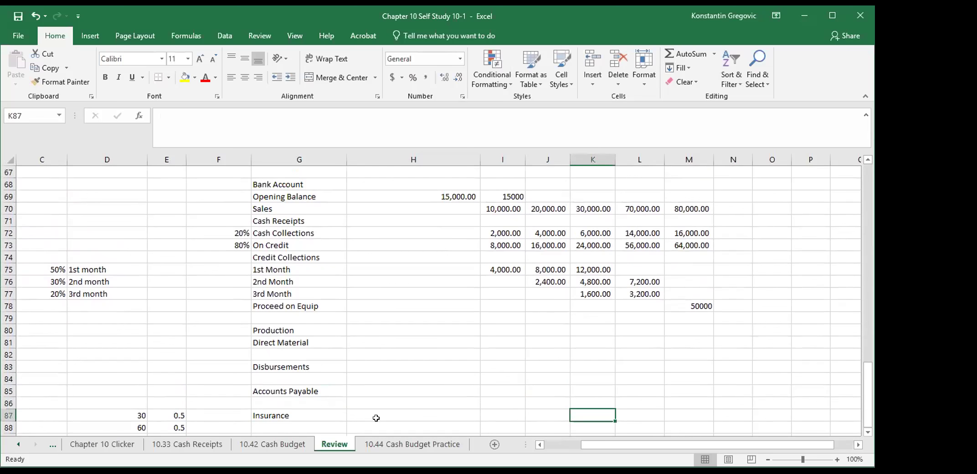
scroll(320, 413, "down", 1)
Step: Enter the label Payroll Expenses in G88, below Insurance
left_click(294, 390)
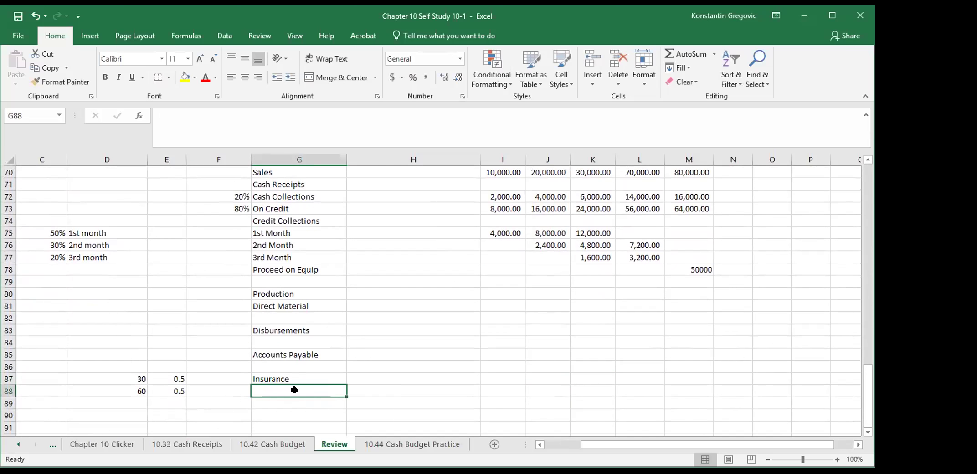
key("Left")
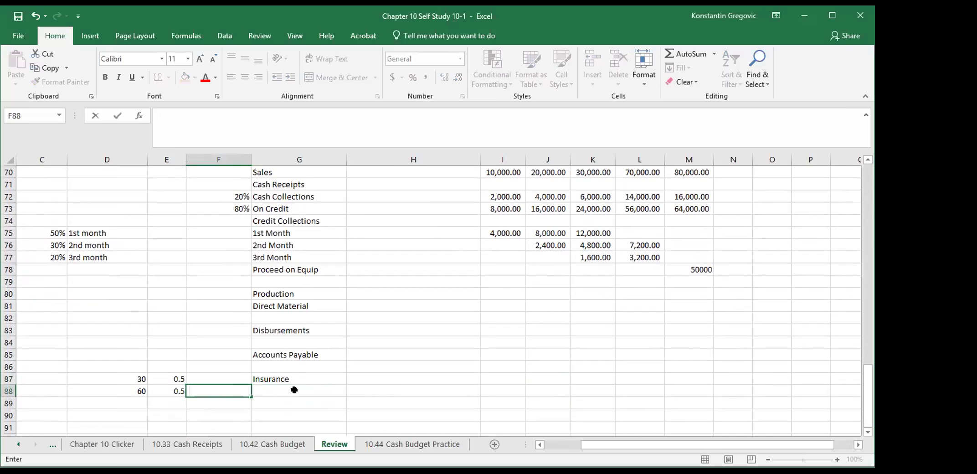
left_click(294, 390)
type("Payro")
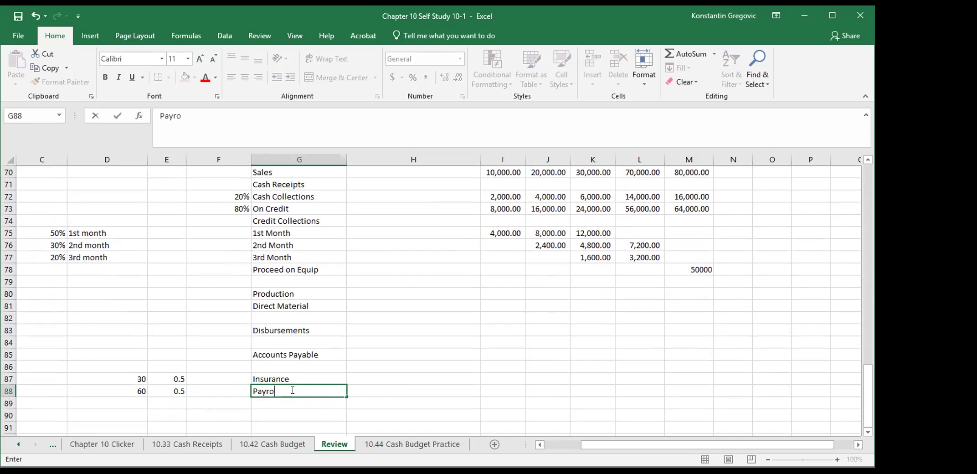
type("ll Expenses")
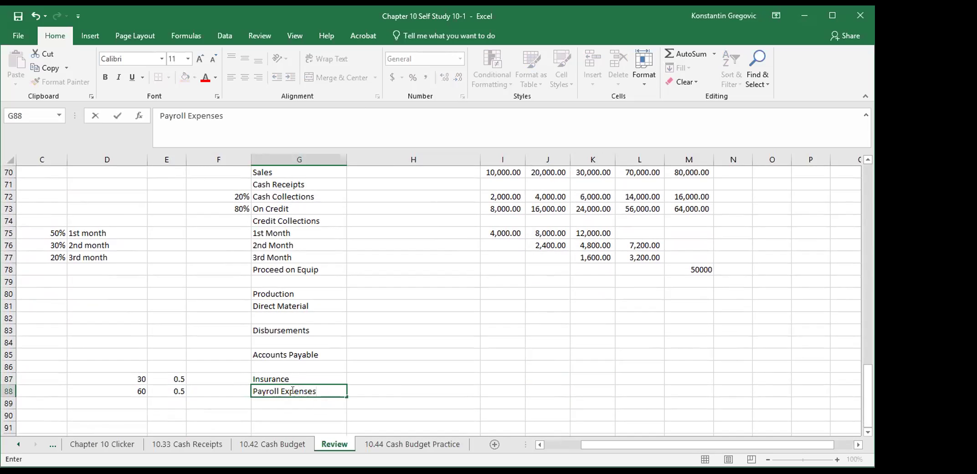
key("Return")
Step: Replace the label in G88 with Labour Expenses
left_click(292, 390)
type("Labour Expenses")
key("Return")
Step: Set the label in G88, below Insurance, to Direct Labour Budget
left_click(294, 390)
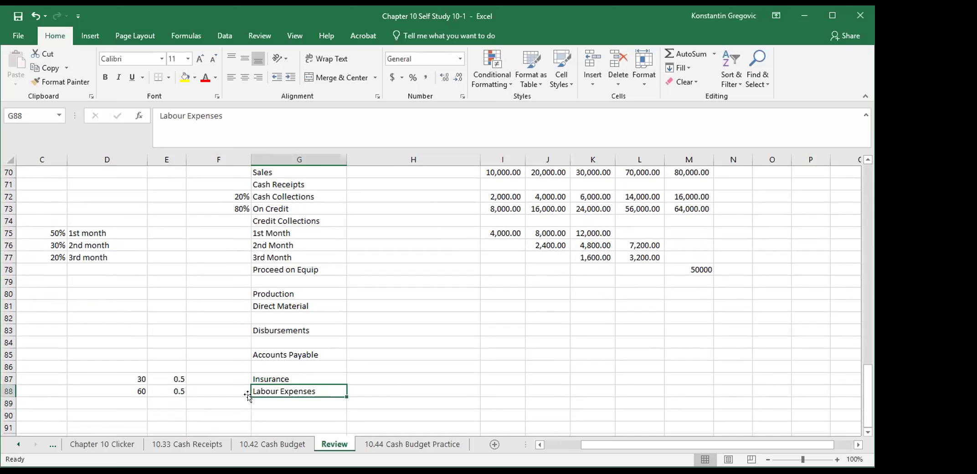
type("Direct Labou")
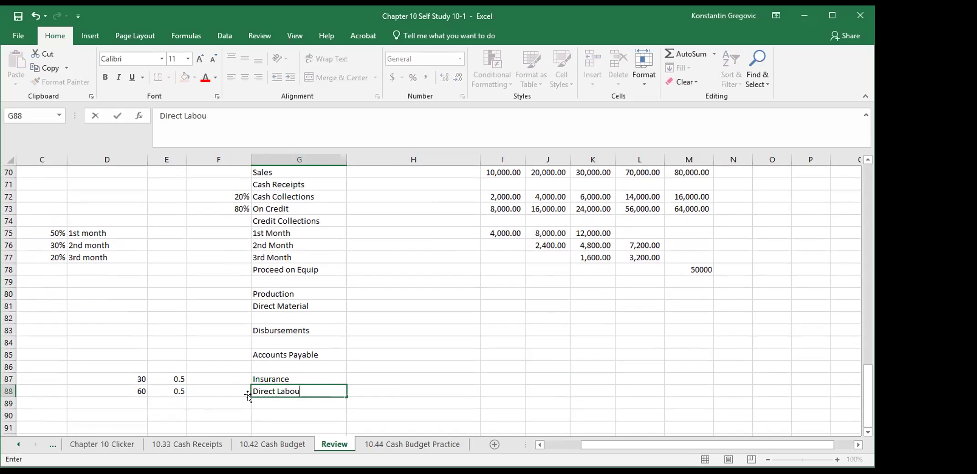
type("r Budget")
key("Return")
key("Up")
key("Right")
key("Right")
key("Right")
key("Left")
key("Left")
key("Left")
key("Left")
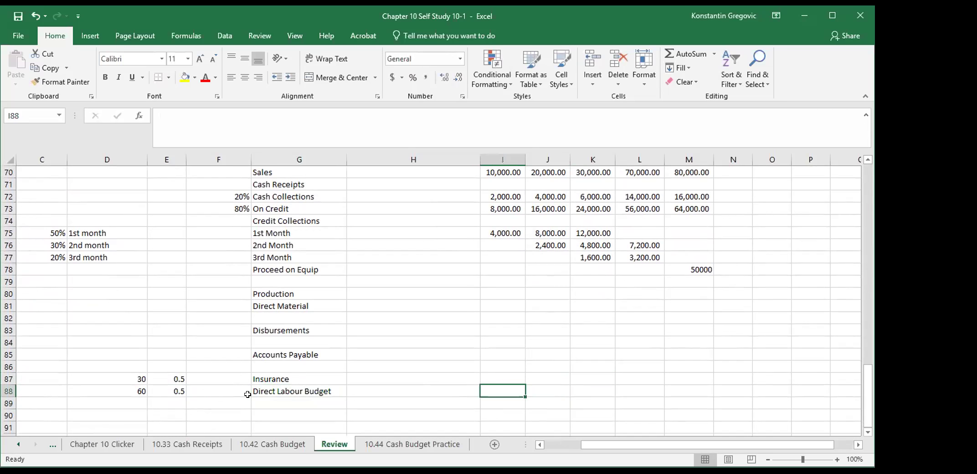
Step: Enter the label MO Budget in G89, below Direct Labour Budget
key("Down")
key("Right")
type("MO bu")
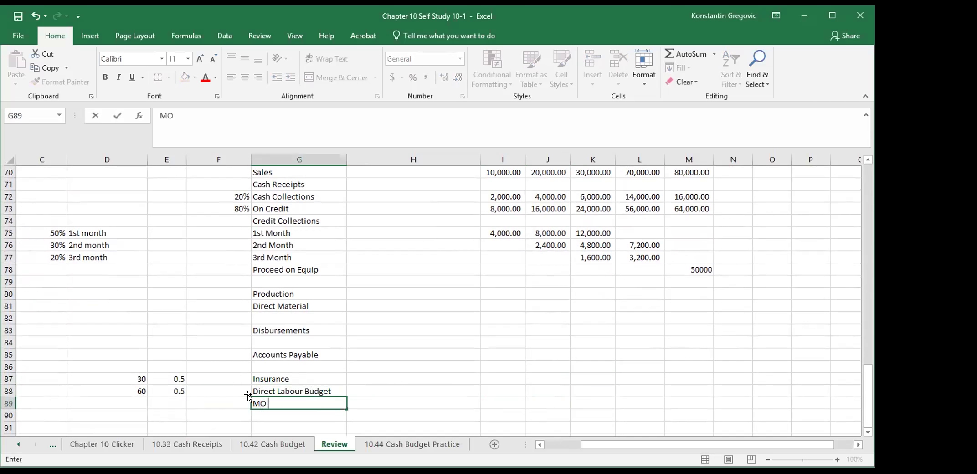
key("BackSpace")
type("Budget")
key("Return")
key("Down")
key("Down")
key("Down")
key("Down")
key("Down")
key("Up")
key("Up")
key("Up")
key("Up")
key("Up")
key("Up")
Step: Enter the label Total Disbursments in G91, leaving a blank row below MO Budget
left_click(280, 374)
scroll(358, 380, "up", 4)
scroll(358, 380, "down", 4)
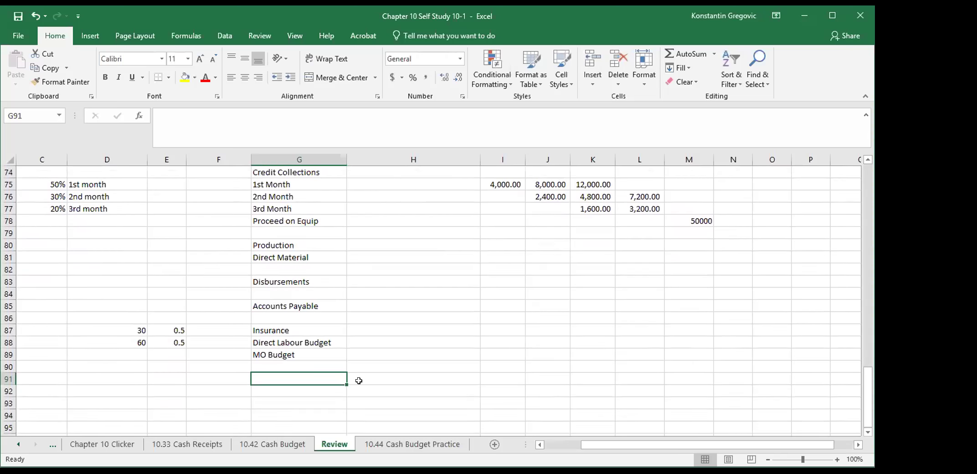
type("Total Disb")
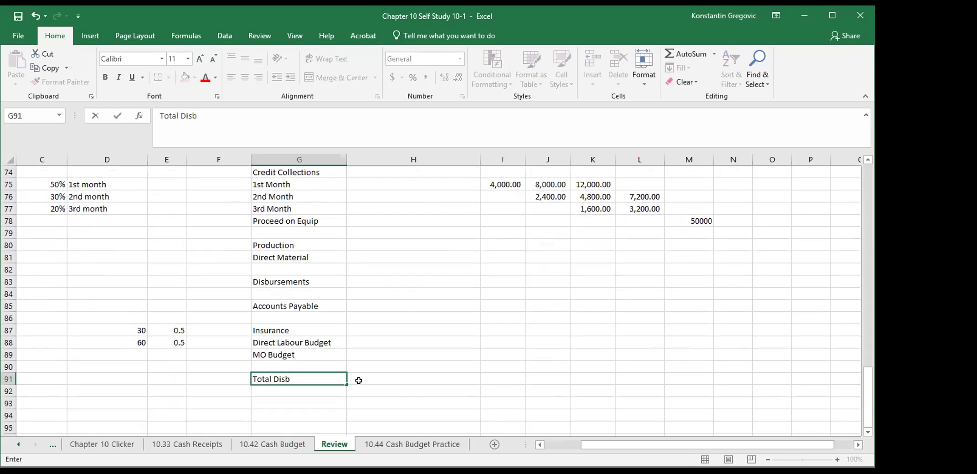
type("ursment")
key("Return")
key("Return")
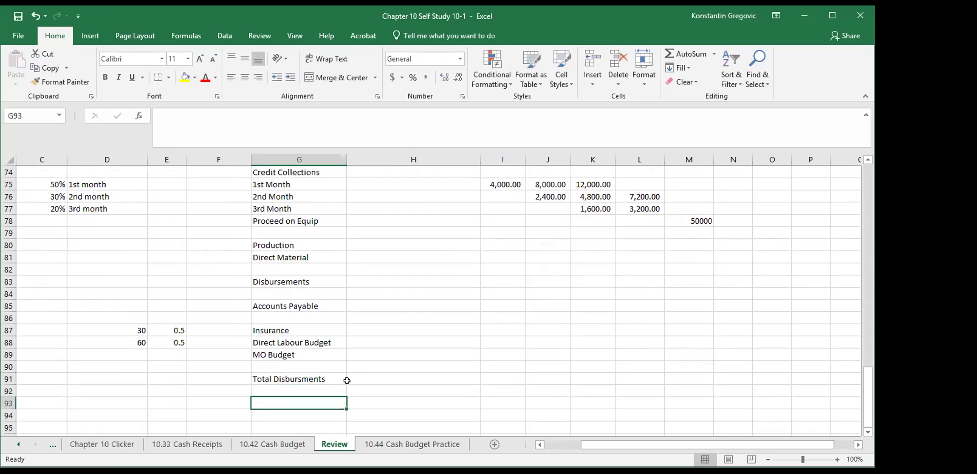
Step: Review the opening balance and the January column down to the Proceed on Equip row
left_click(356, 403)
scroll(451, 405, "up", 3)
left_click(423, 217)
scroll(423, 255, "down", 1)
scroll(509, 239, "up", 2)
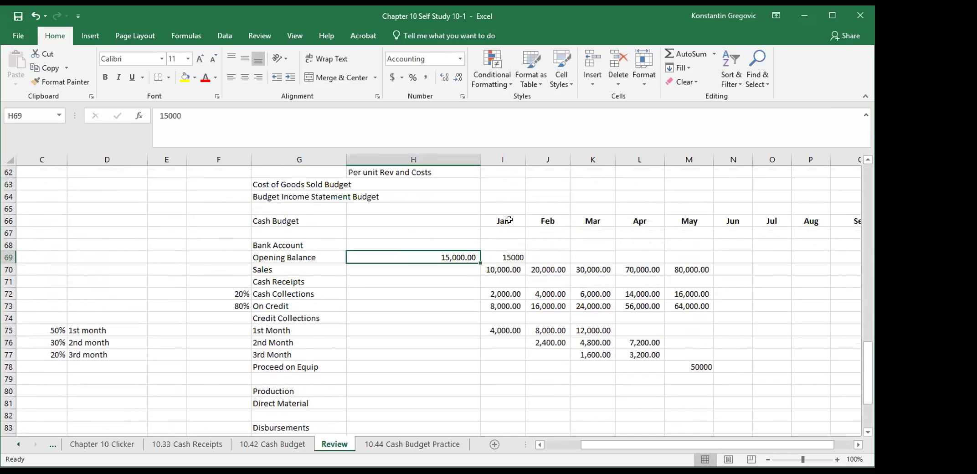
left_click(508, 220)
left_click_drag(508, 244, 519, 363)
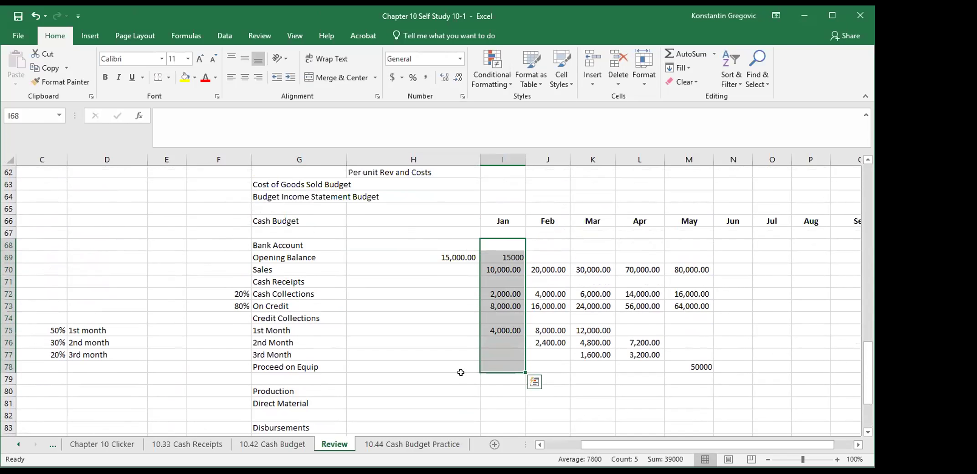
Step: Enter the label Total Receipts in G79, below Proceed on Equip
scroll(529, 344, "down", 1)
left_click(367, 364)
left_click(291, 339)
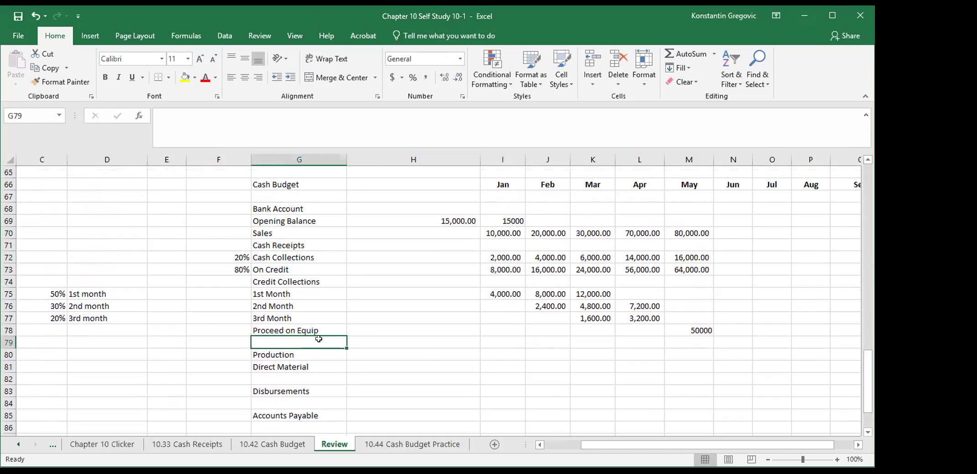
type("Total")
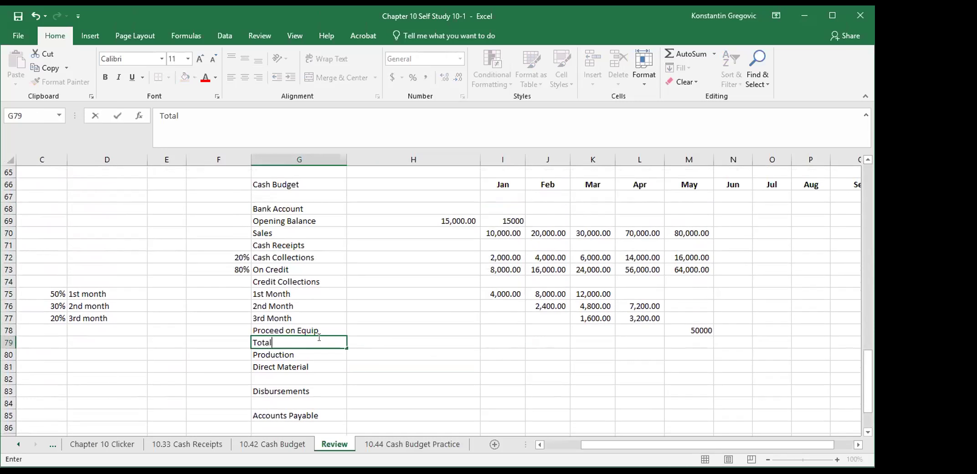
type(" Receipts")
key("Return")
Step: Total the January receipts in I79 with =SUM(I72:I78) and fill the formula across to May in M79
key("Up")
key("Right")
key("Right")
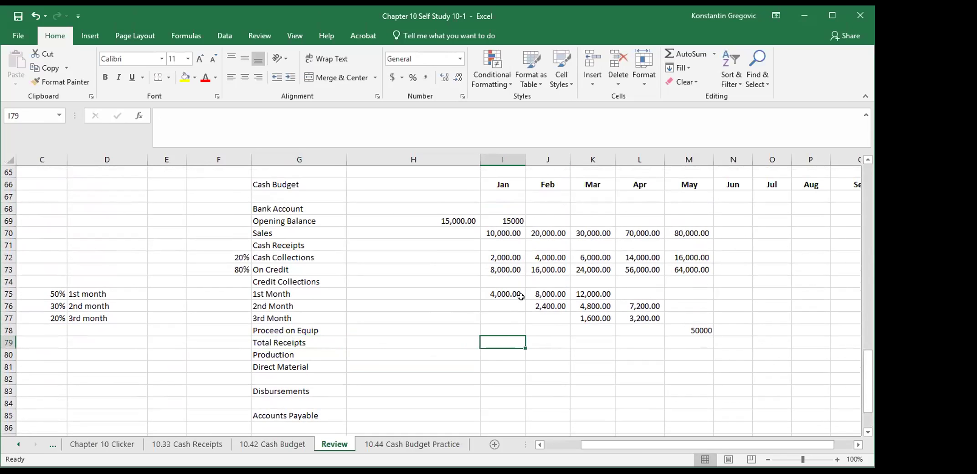
left_click(690, 56)
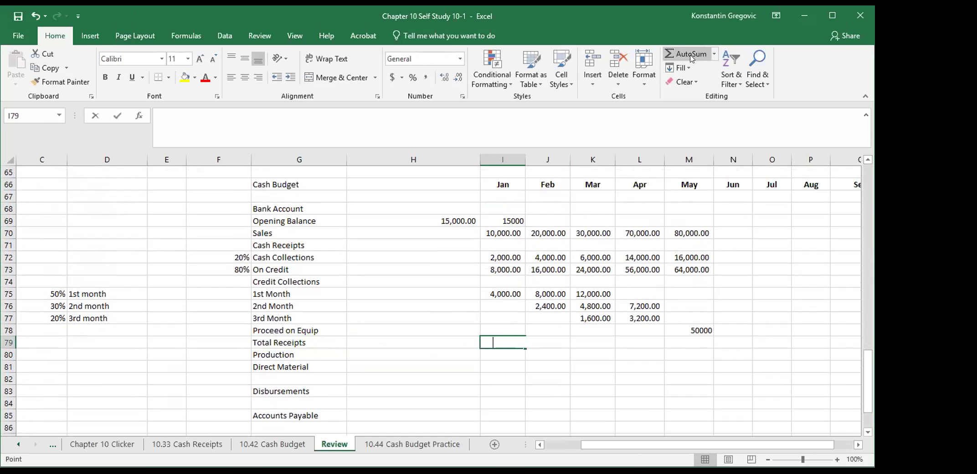
key("Up")
key("Up")
key("Up")
key("Up")
key("Up")
key("Up")
key("Up")
key("Up")
key("Up")
key("Down")
key("Down")
key("Left")
key("Left")
key("Down")
key("Right")
key("Right")
key("Up")
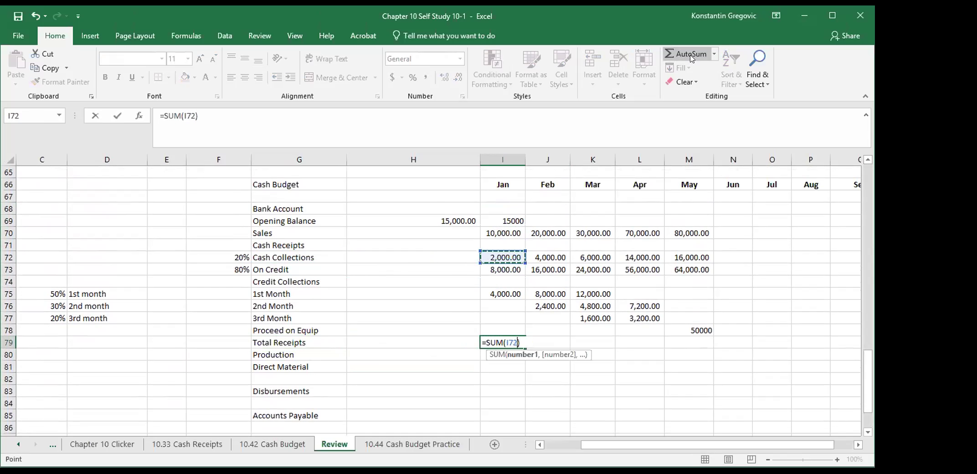
key("F8")
key("Down")
key("Down")
key("Down")
key("Down")
key("Down")
key("Down")
left_click(690, 55)
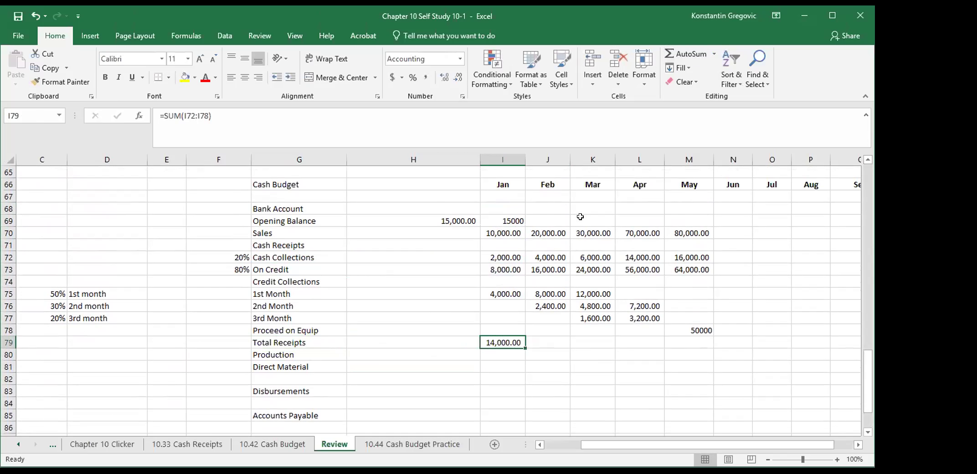
left_click_drag(523, 349, 707, 356)
Step: Review the disbursement rows and the January to May cells of the Total Disbursments row, selecting G93 below
scroll(562, 360, "down", 2)
left_click(323, 354)
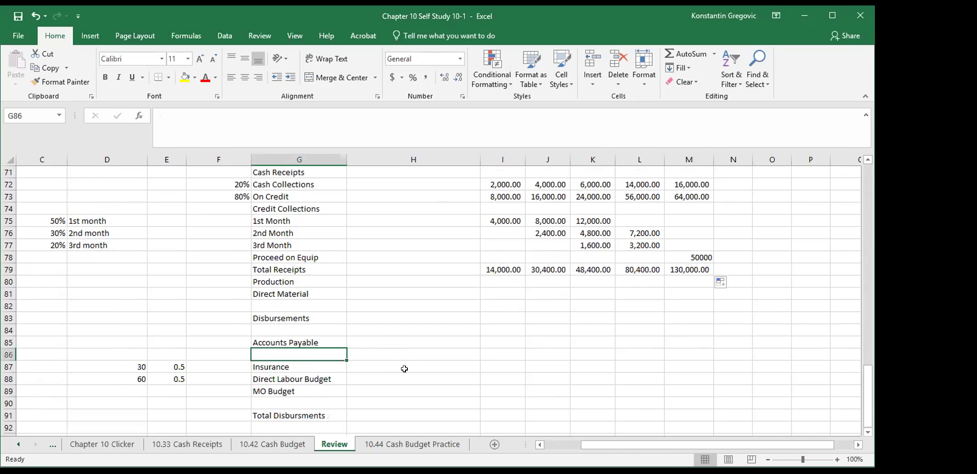
left_click_drag(482, 414, 701, 414)
scroll(456, 364, "down", 1)
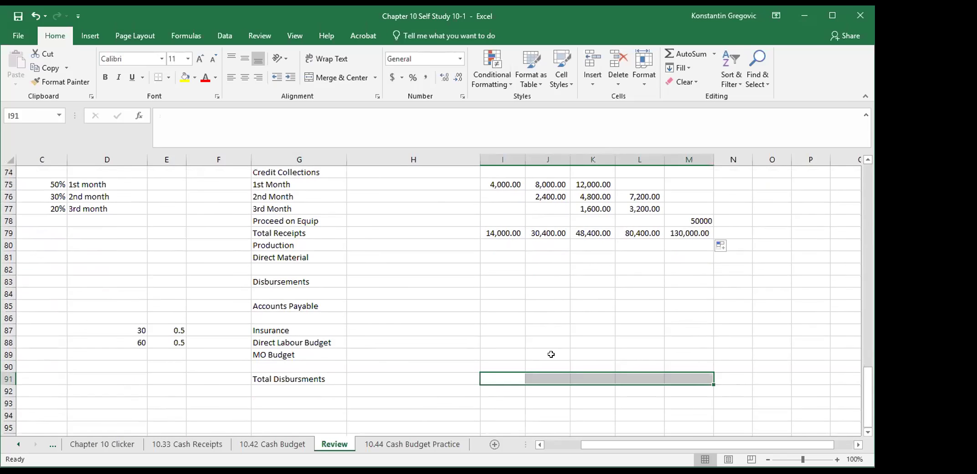
left_click(305, 402)
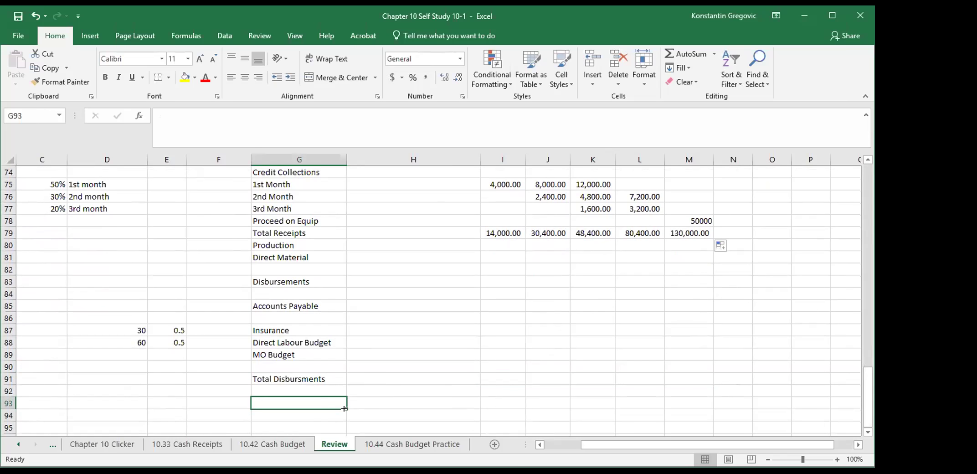
scroll(436, 341, "up", 1)
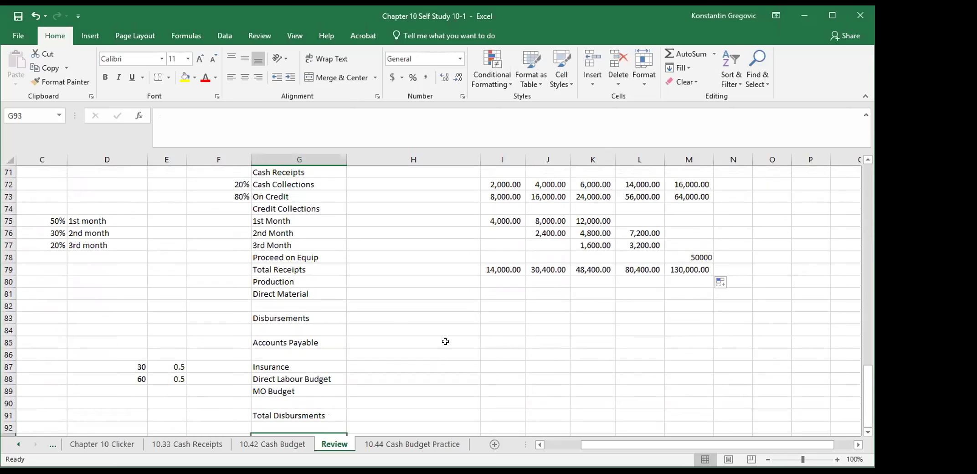
scroll(445, 341, "down", 1)
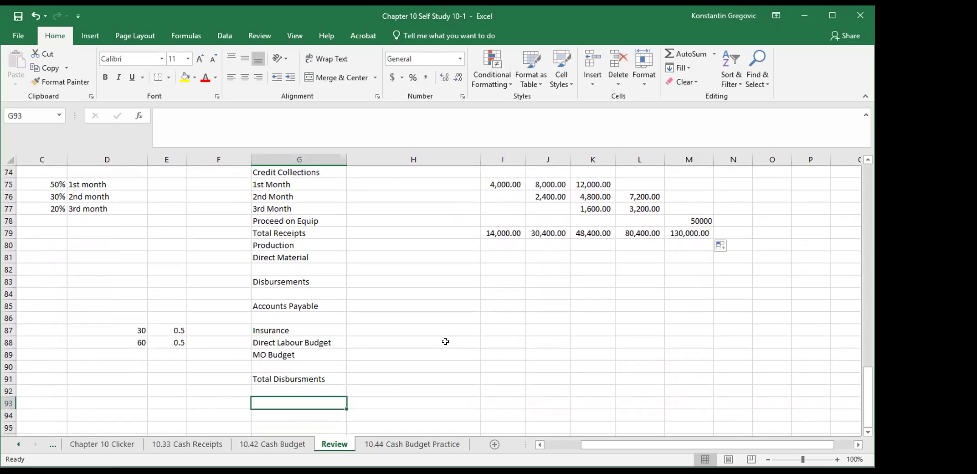
Step: Compare the January sales in I70 with the Cash Collections and On Credit formulas and their percentages in column F
scroll(445, 341, "up", 3)
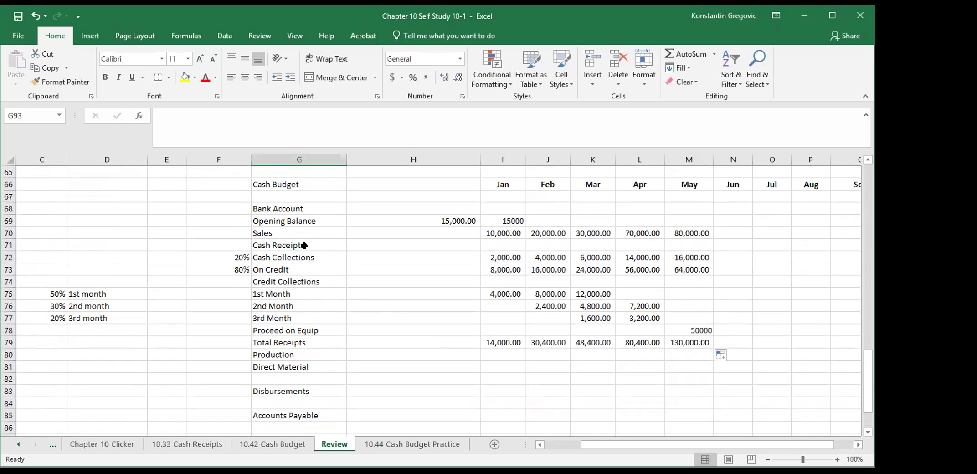
left_click(509, 268)
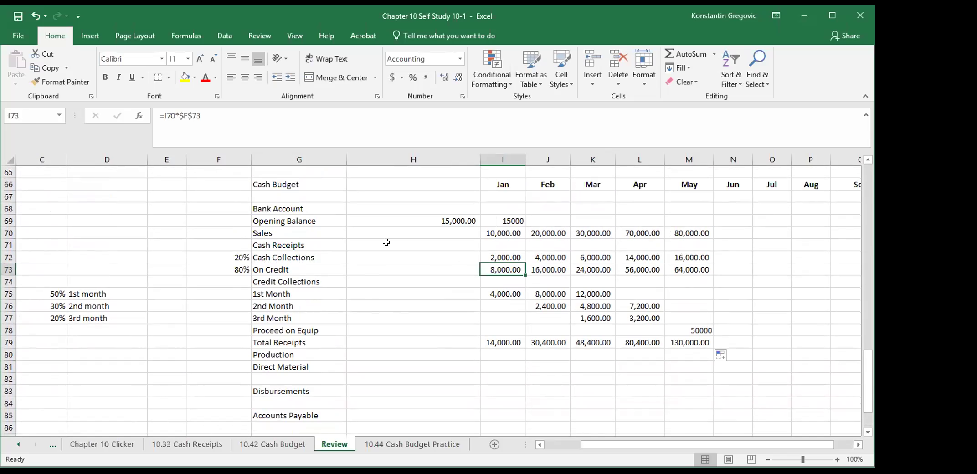
left_click(495, 232)
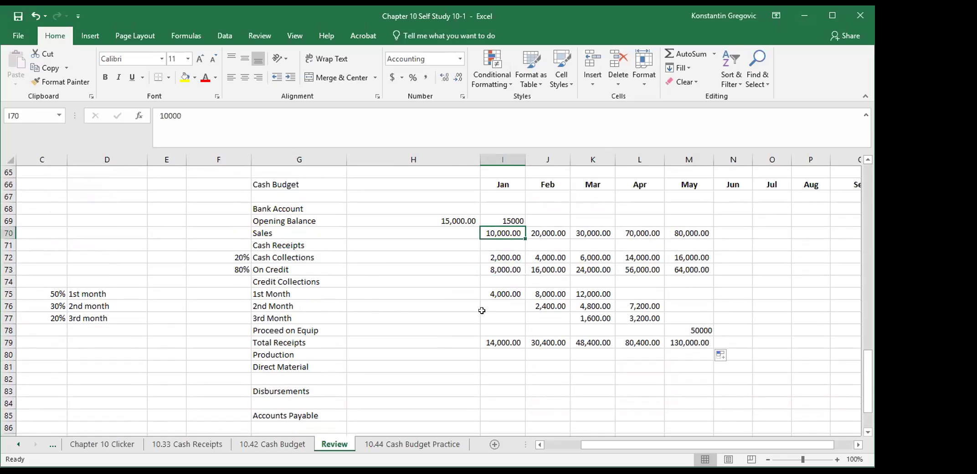
left_click(230, 255)
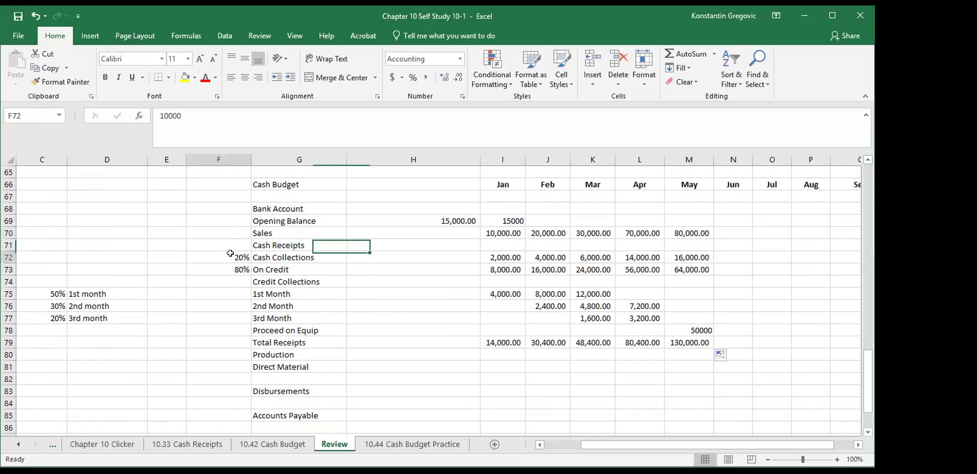
left_click(277, 256)
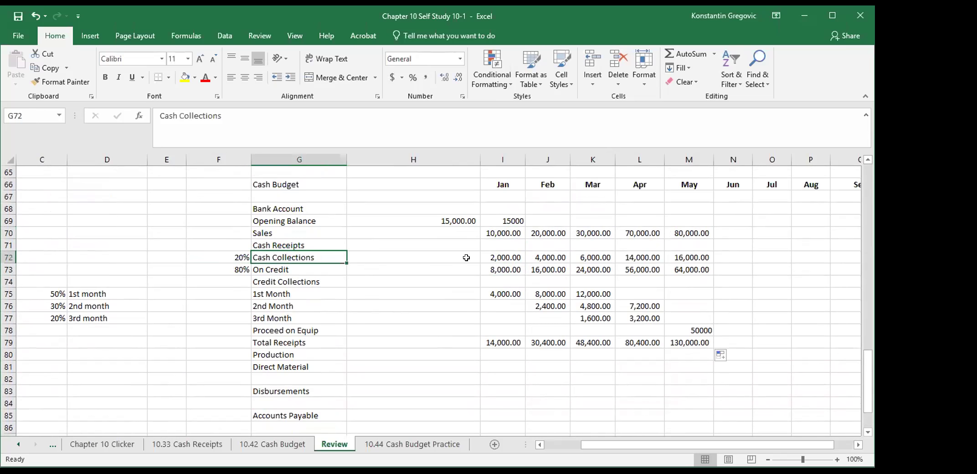
left_click(495, 255)
left_click(238, 258)
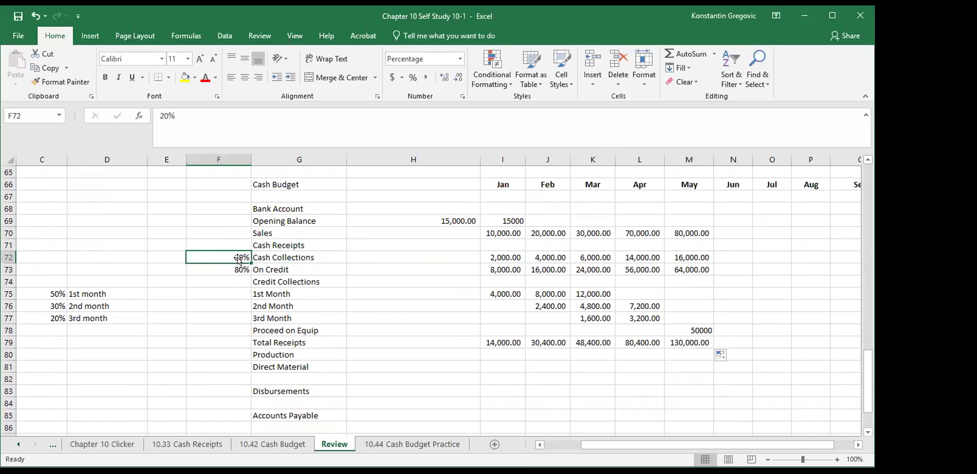
left_click(501, 254)
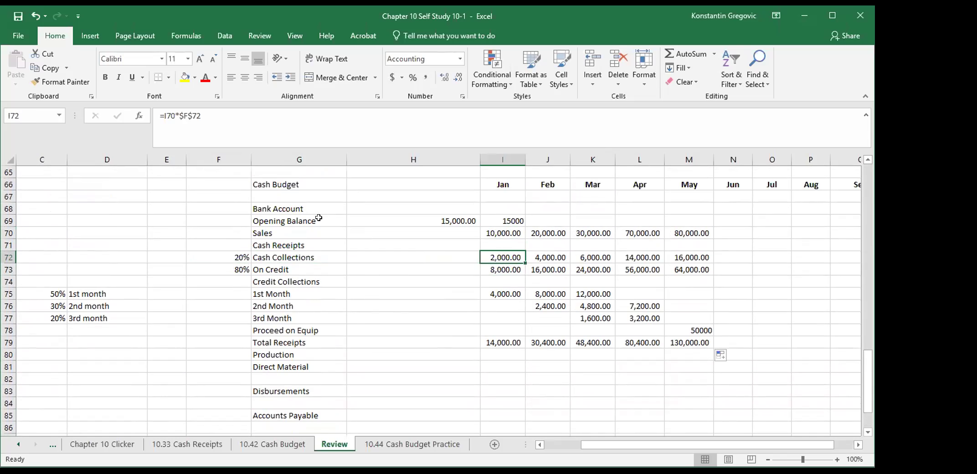
left_click(221, 264)
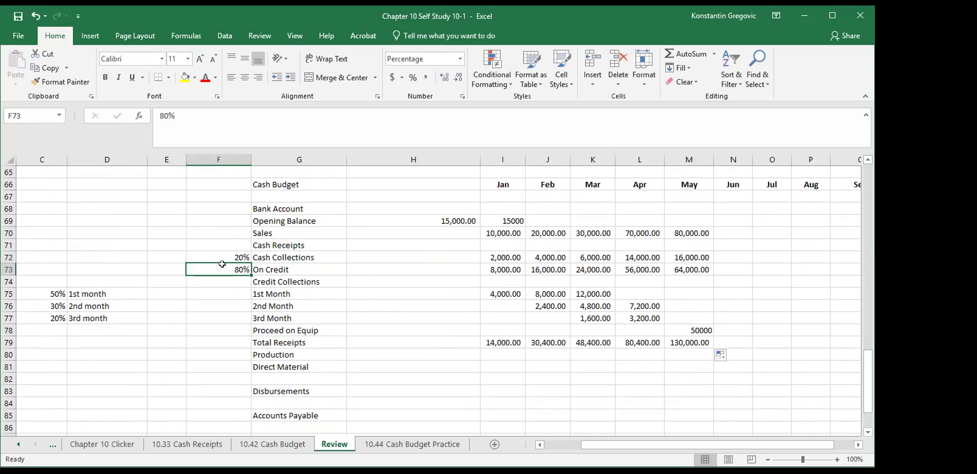
left_click(501, 265)
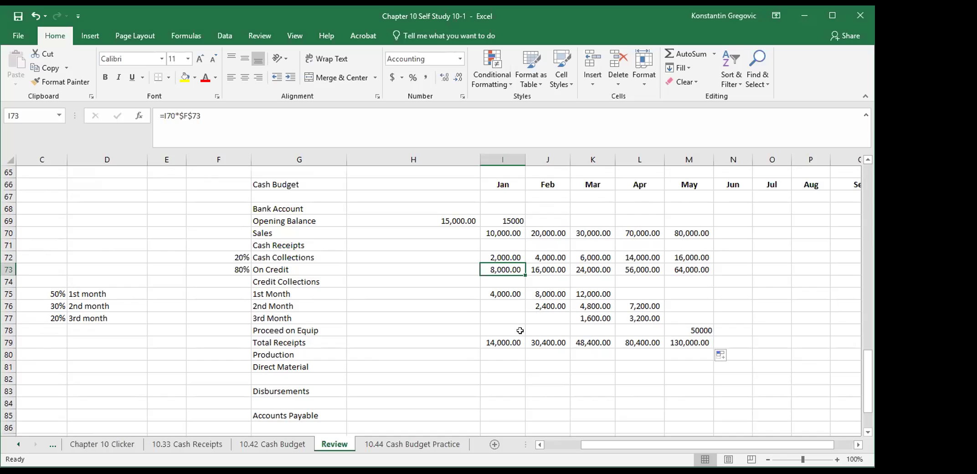
Step: Examine the January 1st Month collection, the Sales row and the Total Receipts formula in I79
left_click(499, 292)
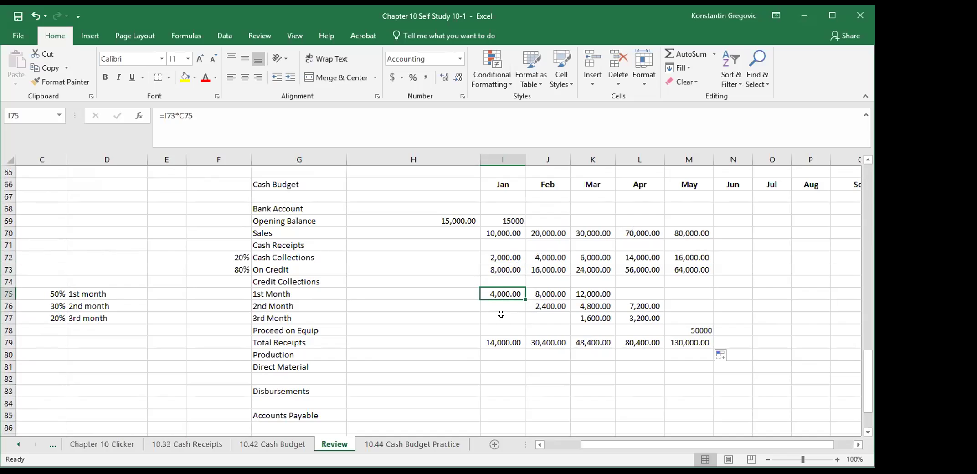
left_click(498, 252)
left_click(500, 228)
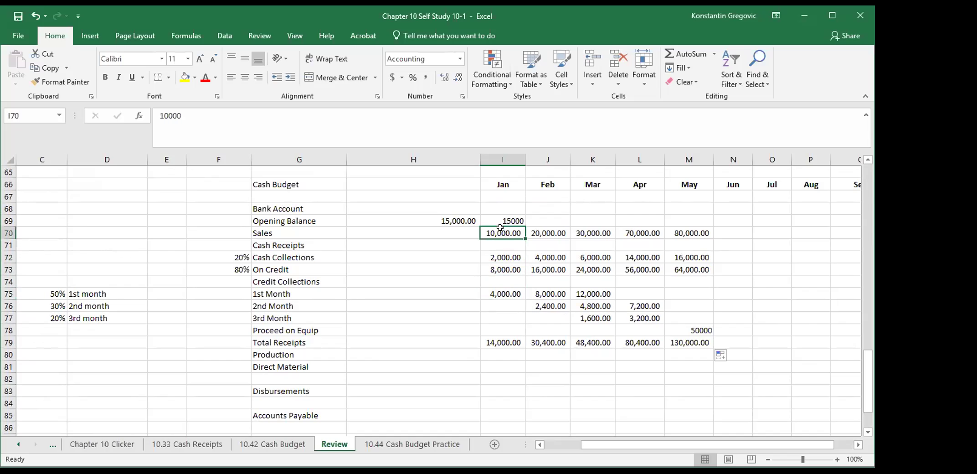
left_click_drag(286, 233, 747, 235)
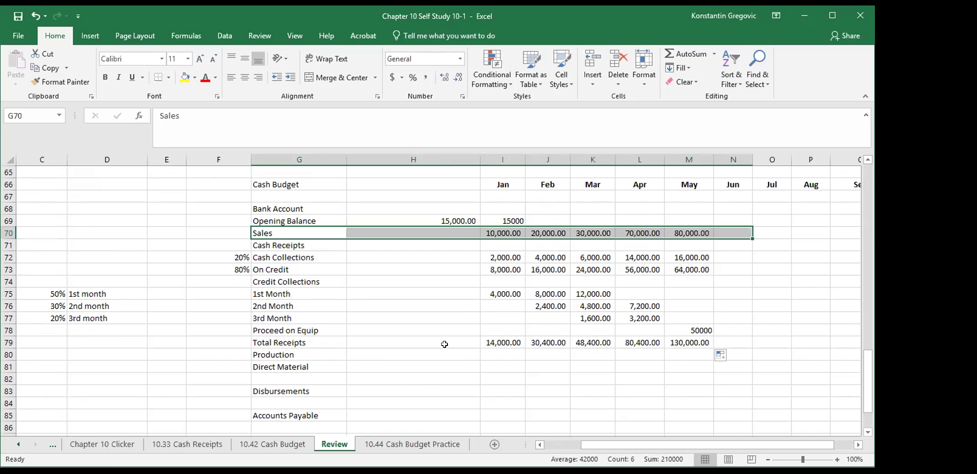
left_click(501, 294)
left_click(506, 342)
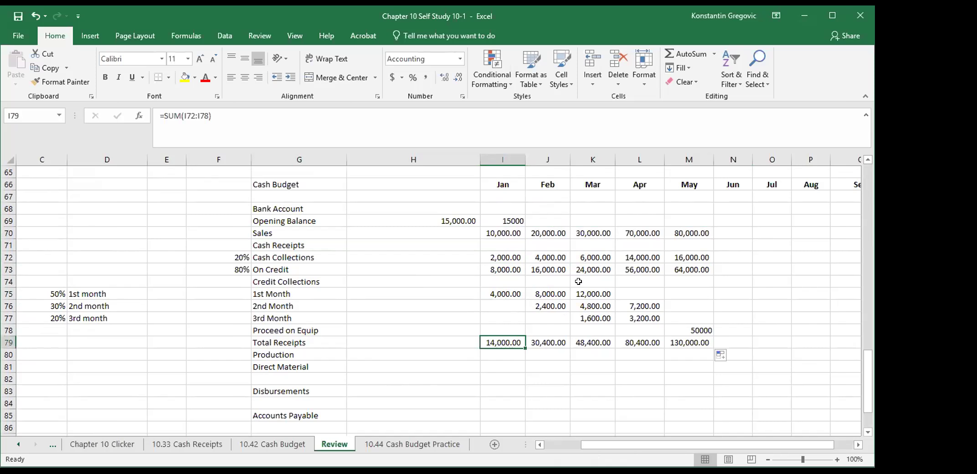
type("=")
key("Up")
key("Up")
key("Up")
key("Up")
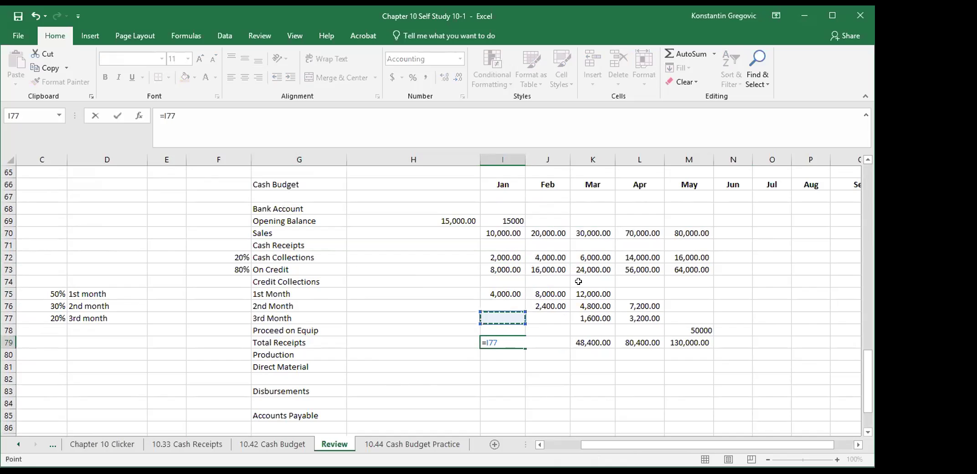
key("Escape")
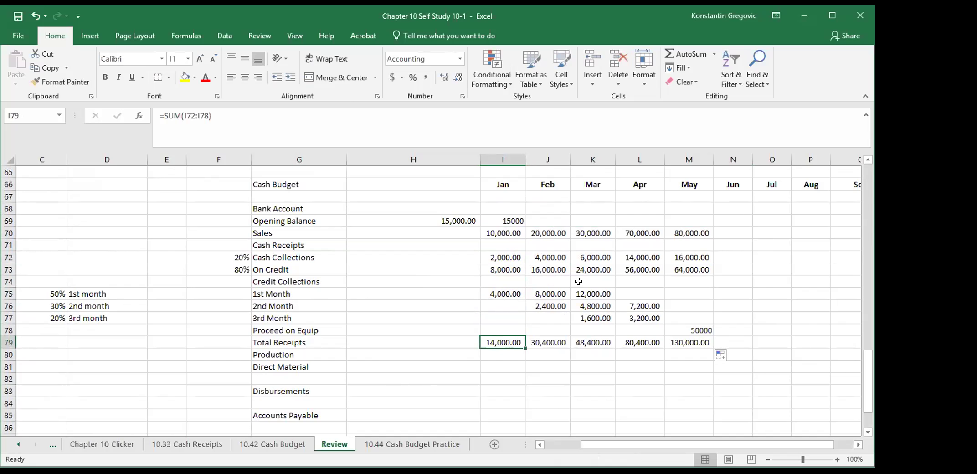
Step: Check which January rows the Total Receipts formula in I79 adds, including Cash Collections, On Credit and 1st Month
left_click(300, 115)
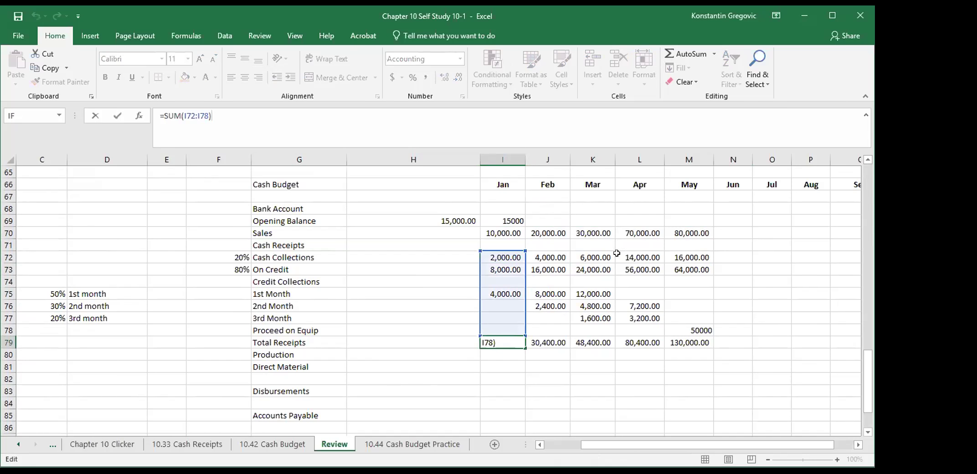
key("Escape")
left_click(503, 256)
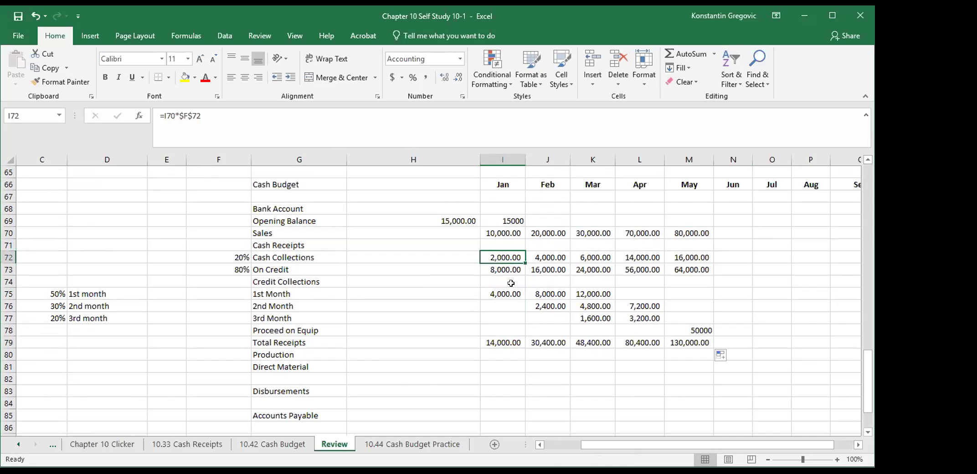
left_click(503, 268)
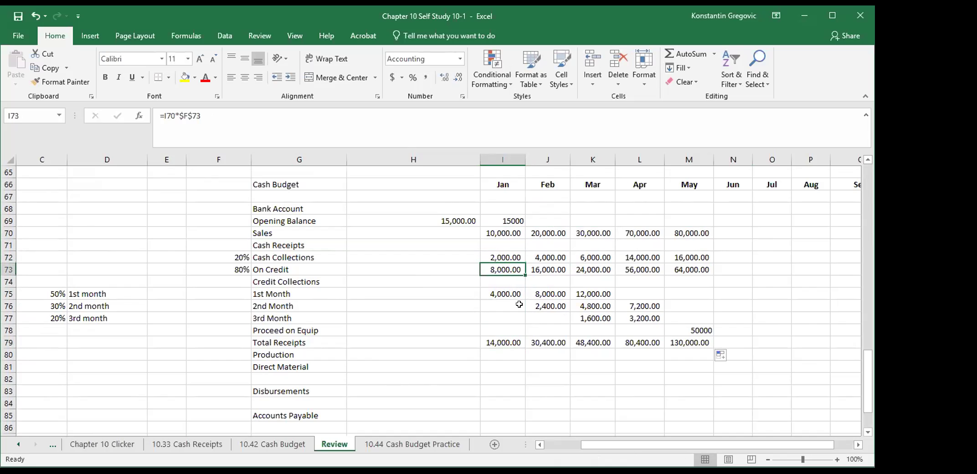
left_click(509, 293)
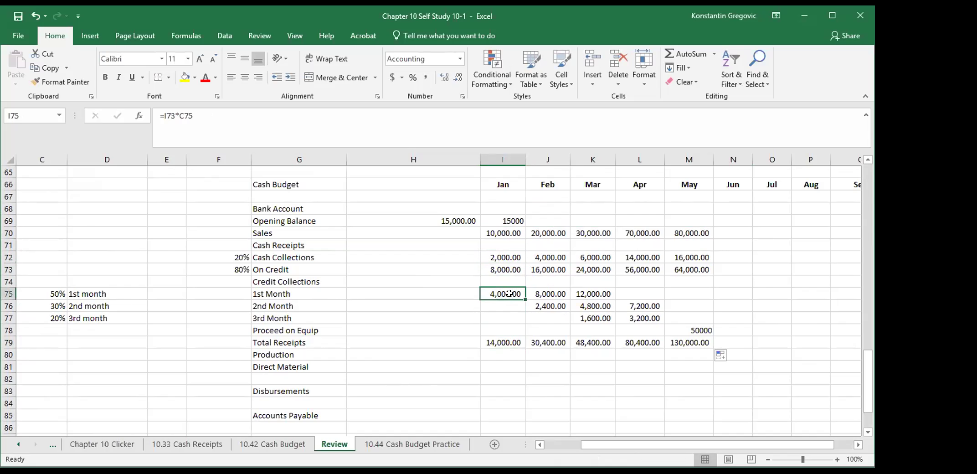
left_click(509, 342)
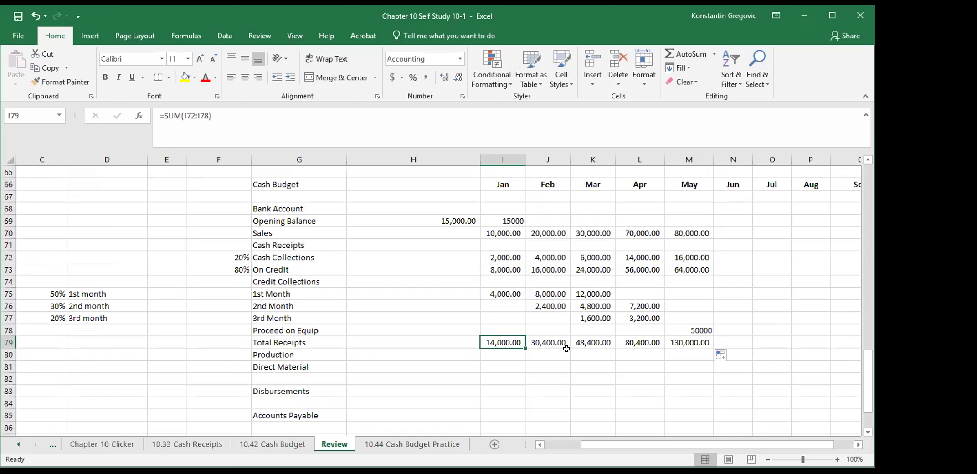
type("=")
key("Escape")
Step: Trace the January and February collection cells again and inspect the range summed by the formula in I79
left_click(510, 257)
left_click(517, 294)
left_click_drag(542, 306, 547, 307)
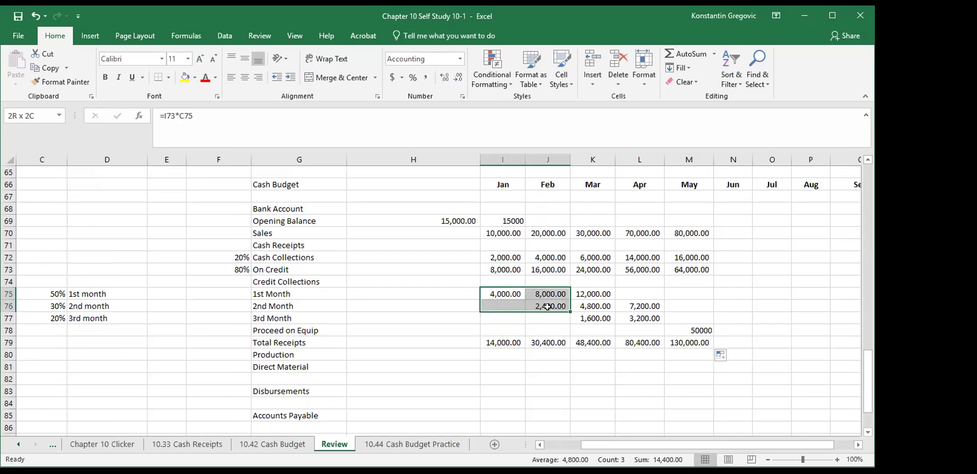
left_click(549, 329)
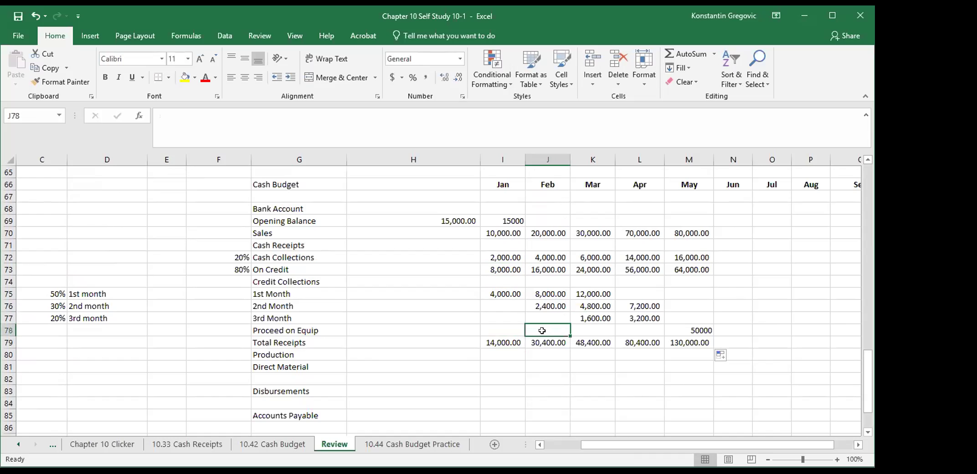
left_click(494, 267)
left_click(508, 254)
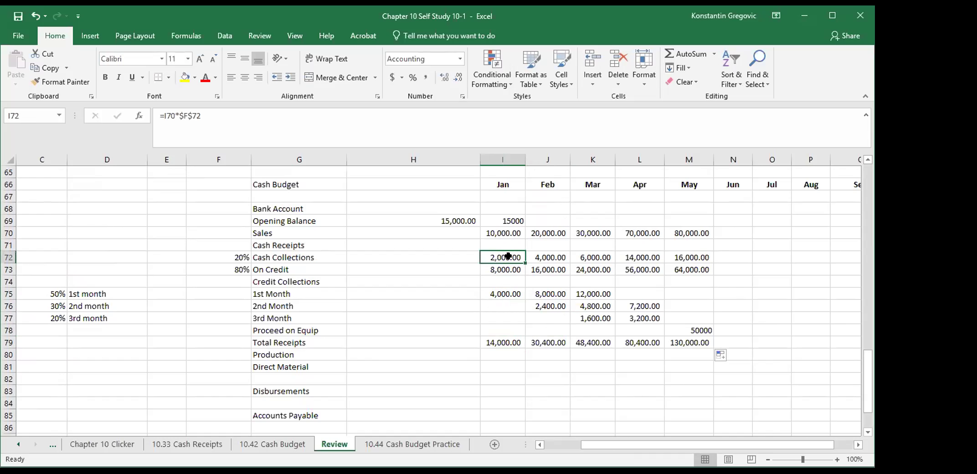
left_click(508, 271)
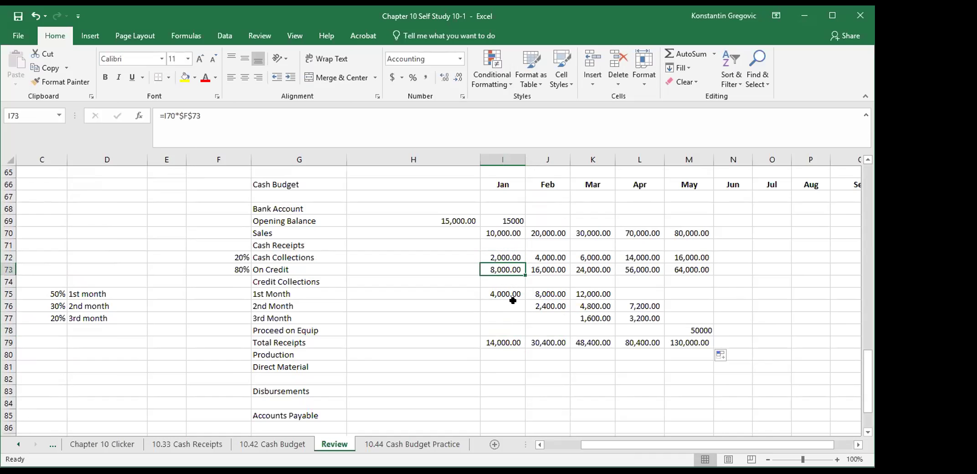
left_click(511, 292)
left_click(503, 343)
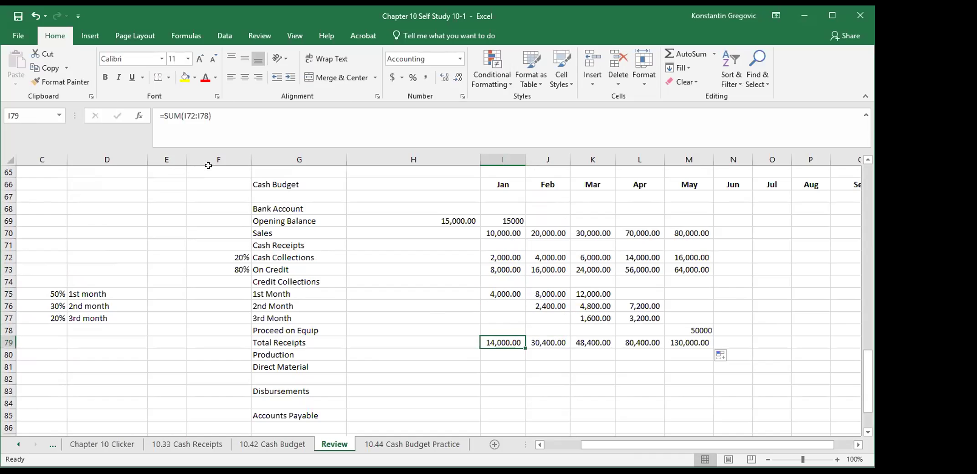
left_click(221, 121)
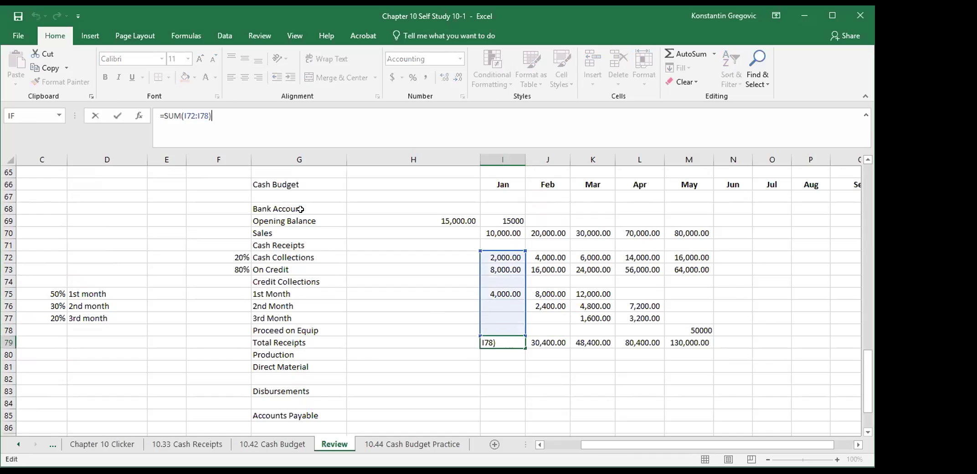
left_click(444, 304)
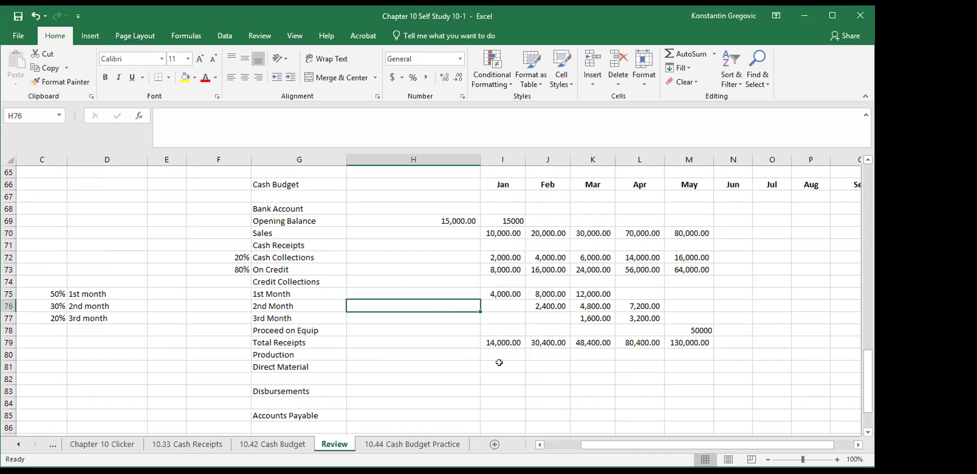
Step: Enter the formula =I72+I75 in I80 to add January's cash collections and 1st Month credit collections
left_click(512, 354)
type("=")
key("Up")
key("Up")
key("Up")
key("Up")
key("Up")
key("Up")
key("Up")
key("Up")
key("Return")
key("Up")
key("Up")
key("Up")
key("Up")
key("Up")
key("Up")
key("Up")
key("Up")
key("Up")
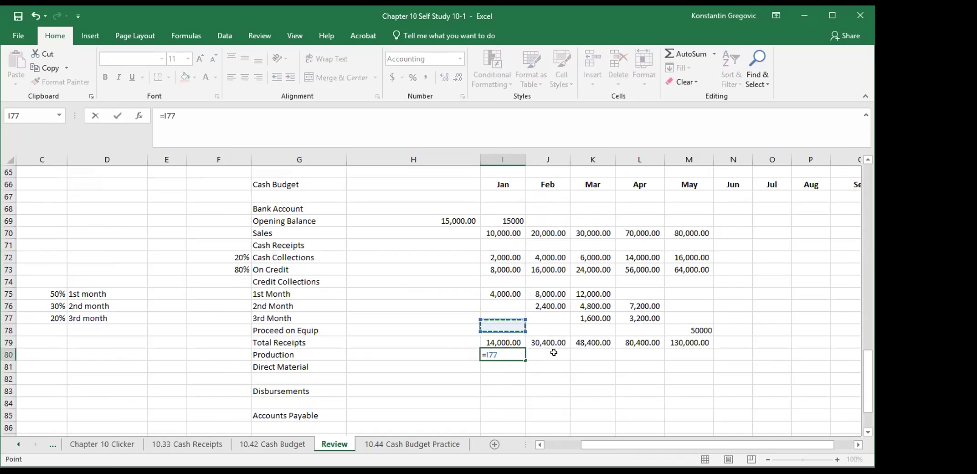
type("+")
key("Up")
key("Up")
key("Up")
key("Up")
key("Up")
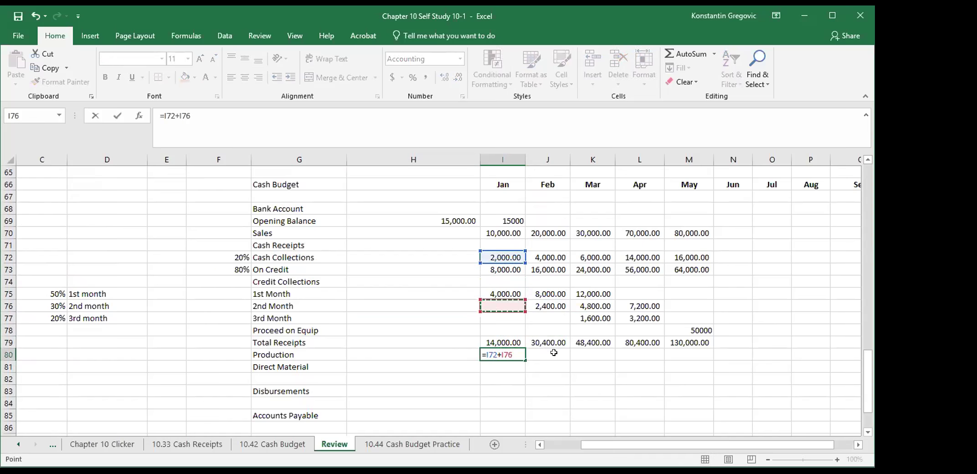
key("Return")
key("Up")
Step: Clear the January to May formulas from the Total Receipts row, I79:M79
left_click_drag(521, 340, 678, 346)
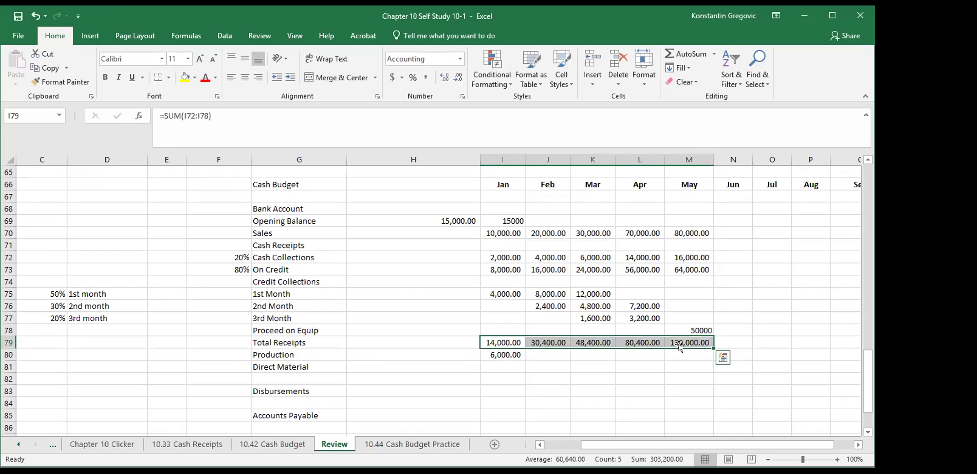
key("Delete")
key("Left")
key("Down")
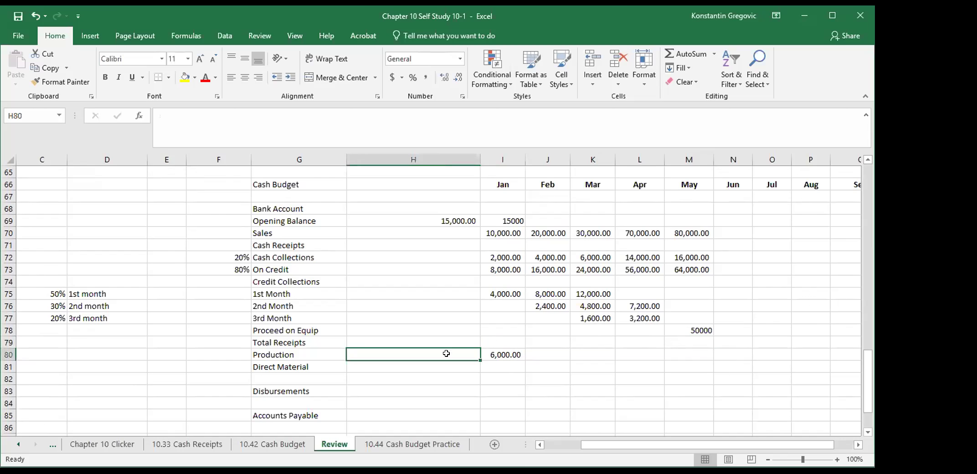
Step: Fill the January formula in I80 across to May in M80 and check the cells that I80 references
left_click(497, 354)
left_click_drag(525, 360, 709, 368)
left_click(618, 379)
left_click(515, 353)
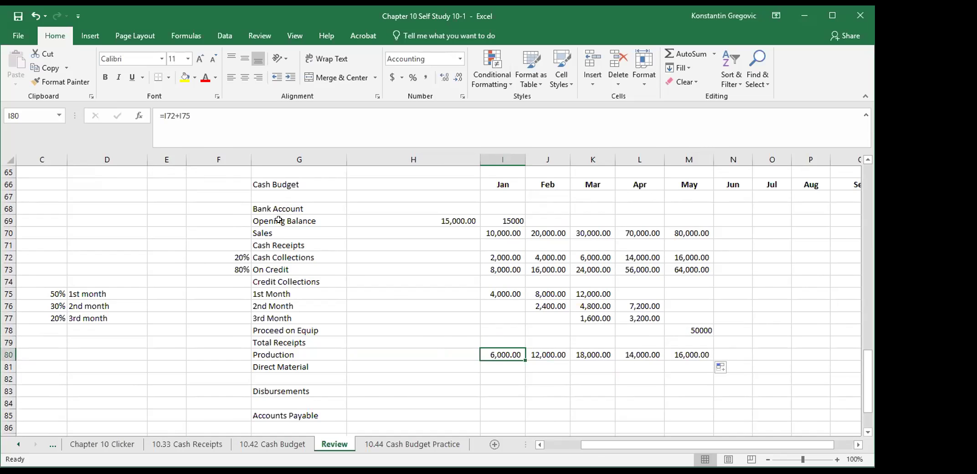
key("F2")
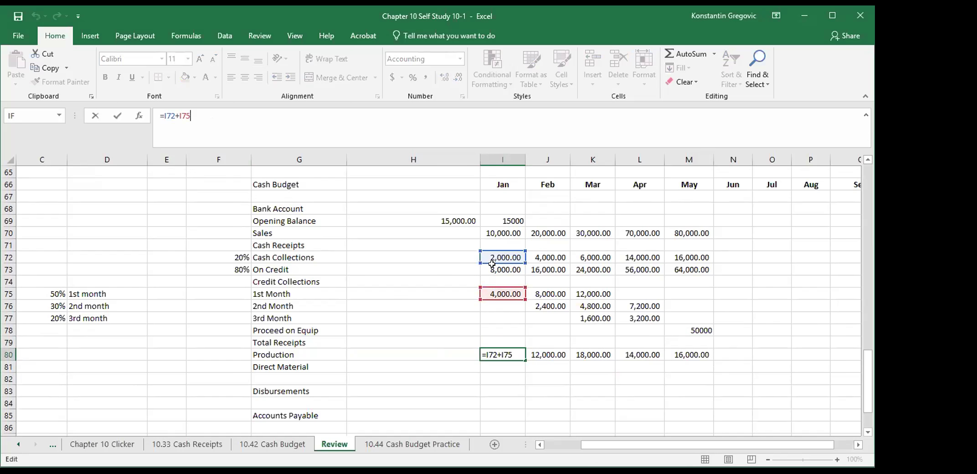
key("Escape")
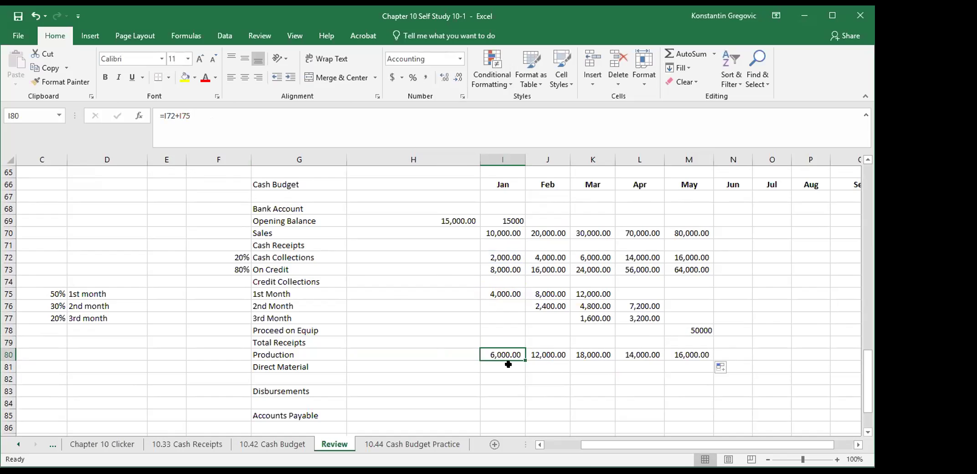
scroll(509, 361, "down", 1)
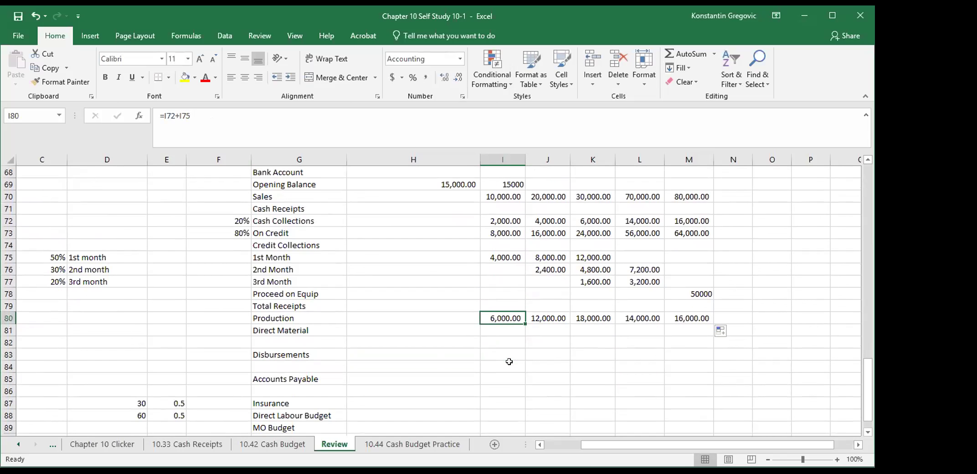
Step: Label cell G93, two rows below Total Disbursments, as Surplus/Deficit
scroll(465, 337, "down", 2)
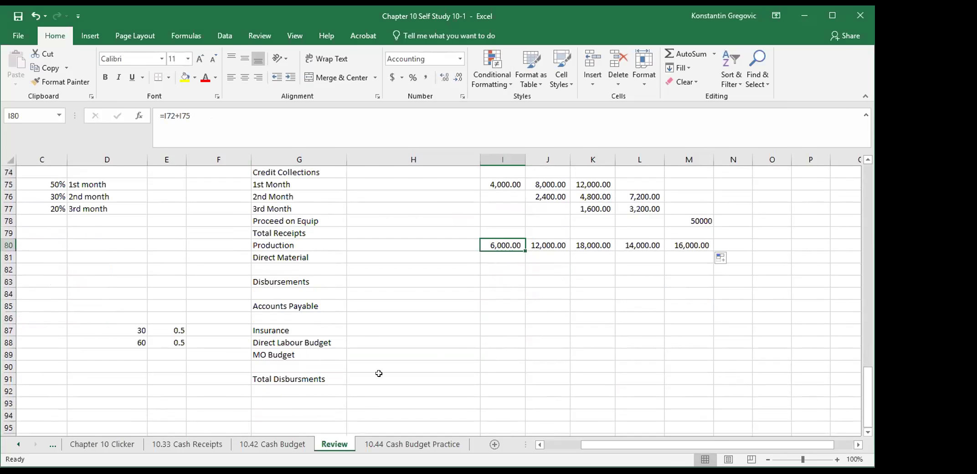
left_click(501, 377)
left_click(296, 391)
left_click(324, 399)
type("Surp")
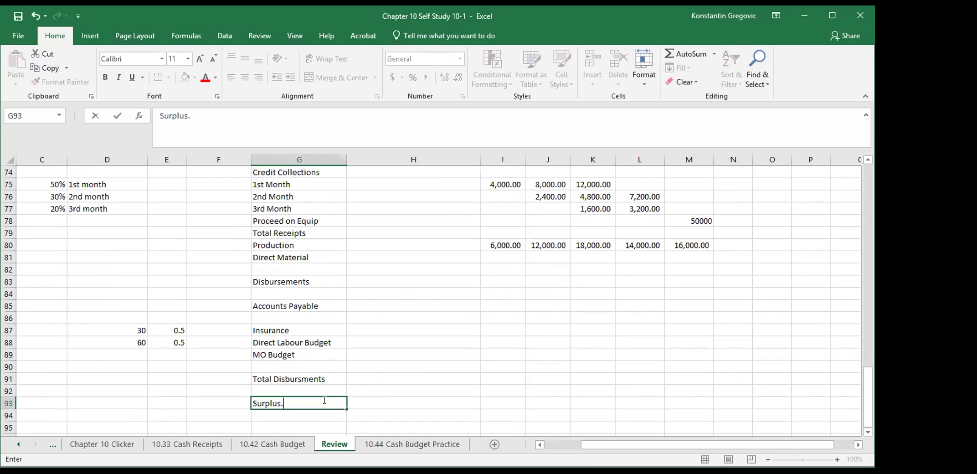
type("lus/Def")
key("BackSpace")
key("BackSpace")
key("BackSpace")
type("Deficit")
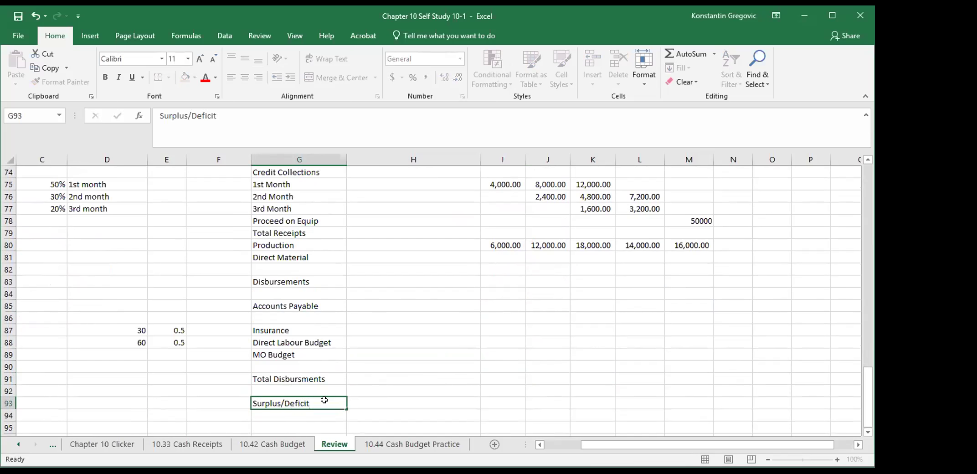
key("Return")
Step: Add a Line of Credit label in G95 below the Surplus/Deficit row
key("Return")
key("Return")
key("Return")
key("Return")
left_click(323, 397)
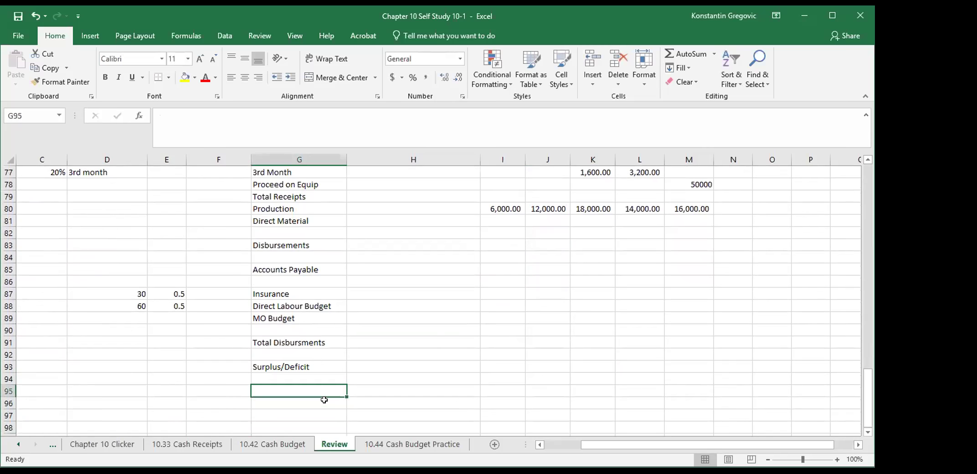
type("Los")
key("BackSpace")
key("BackSpace")
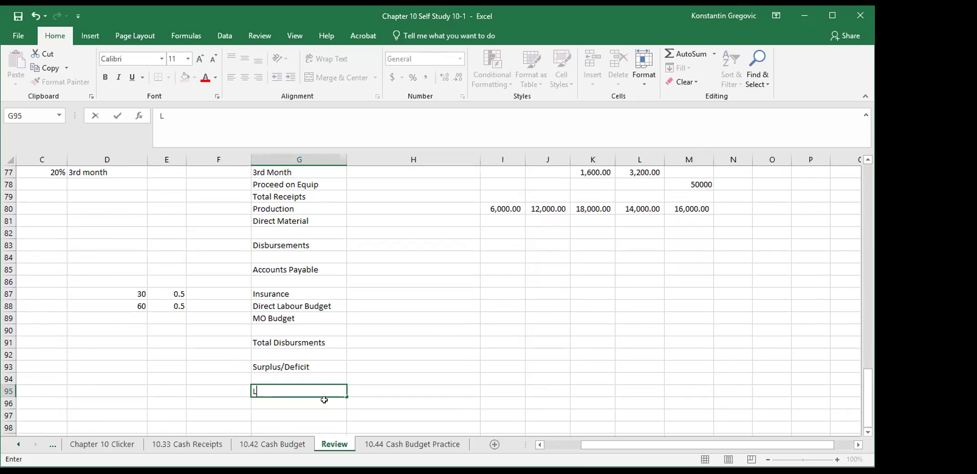
type("ine of Credit")
key("Return")
Step: Add an Investment Account label in G96 directly under Line of Credit
key("Up")
key("Up")
key("Up")
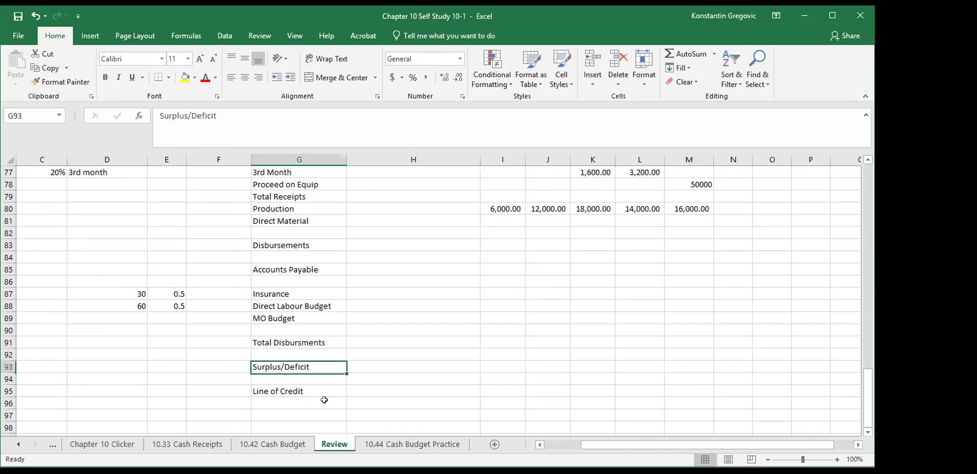
key("Right")
key("Down")
key("Up")
key("Left")
key("Left")
key("Down")
key("Down")
key("Down")
key("Right")
type("Investment Account")
key("BackSpace")
type("nt")
key("Return")
Step: Add an Interest Rate label in D96, on the Investment Account row
key("Up")
key("Up")
key("Up")
key("Up")
key("Right")
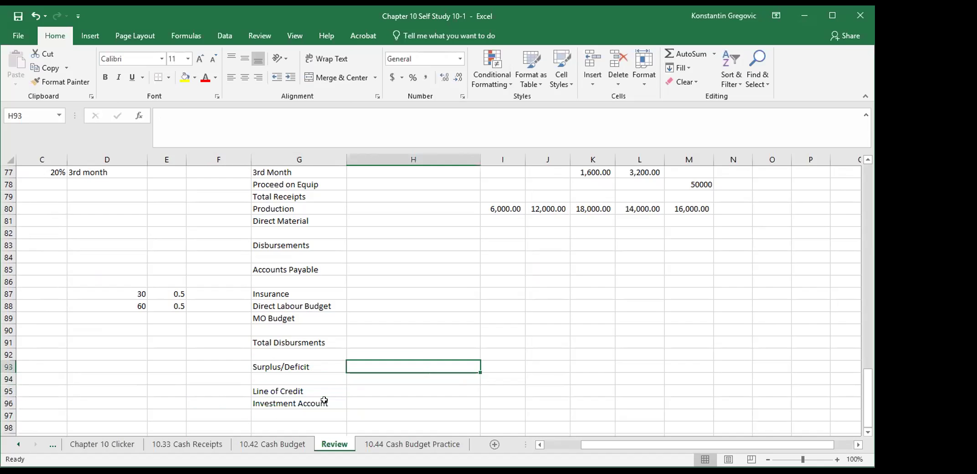
key("Down")
key("Down")
key("Down")
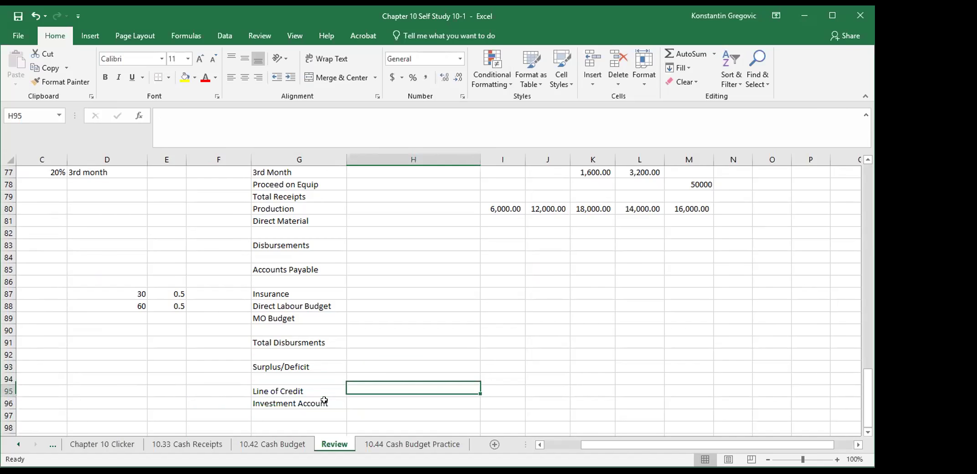
key("Left")
key("Right")
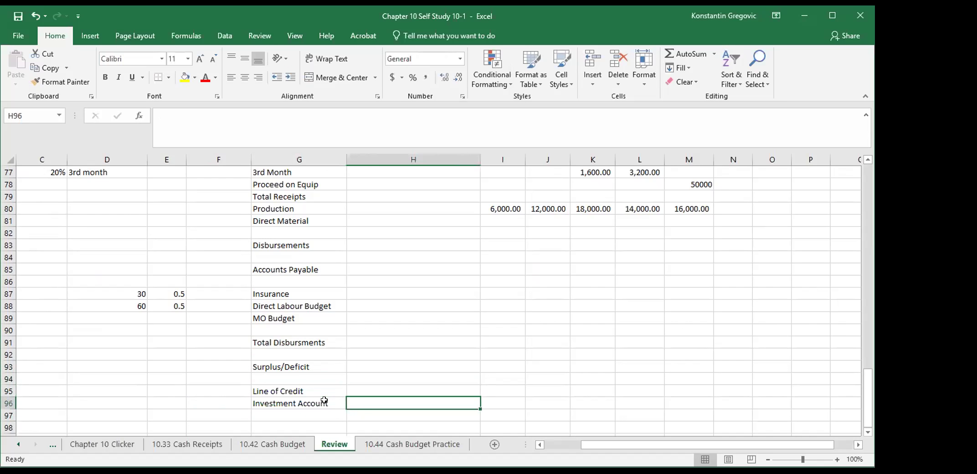
key("Left")
key("Left")
key("Left")
key("Left")
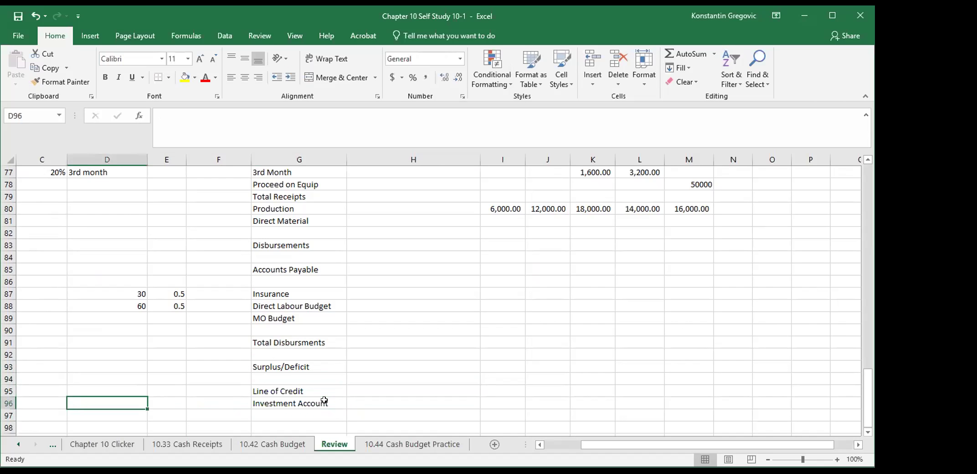
type("Interest Rate")
key("Return")
Step: Enter 100000 as the Line of Credit amount in H95
key("Up")
key("Up")
key("Up")
key("Right")
key("Right")
key("Right")
key("Down")
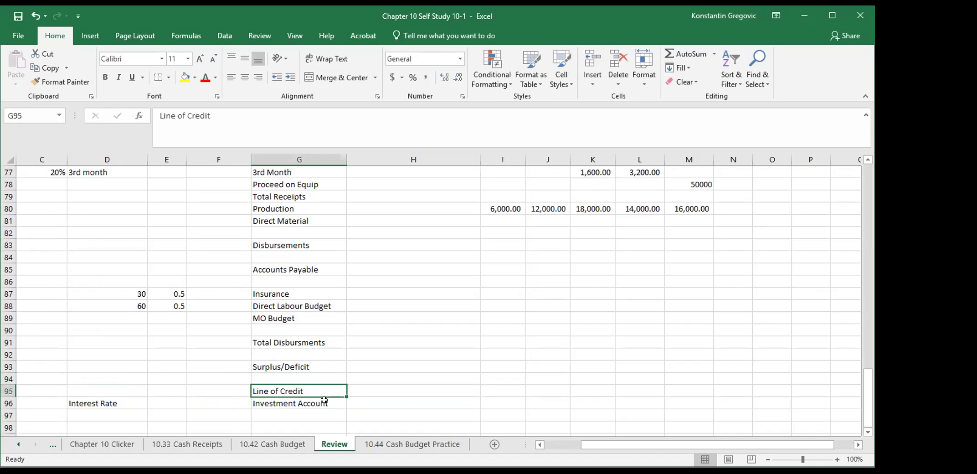
key("Right")
key("Up")
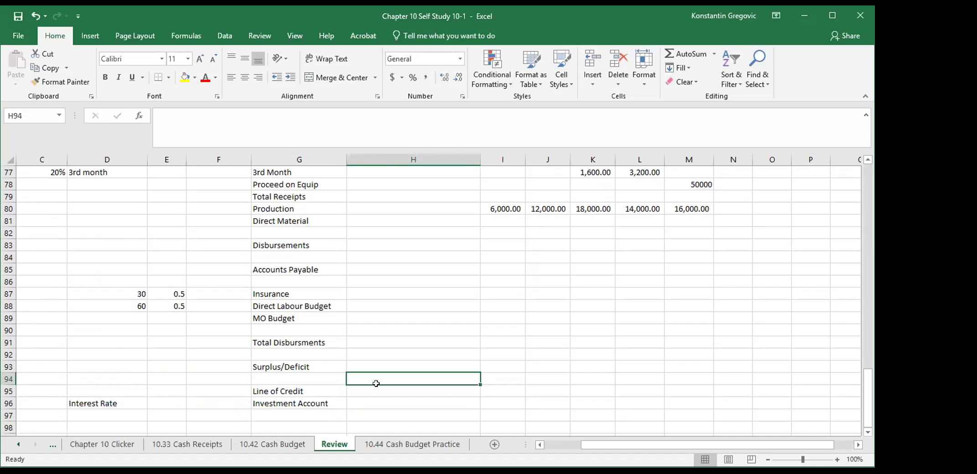
left_click(333, 387)
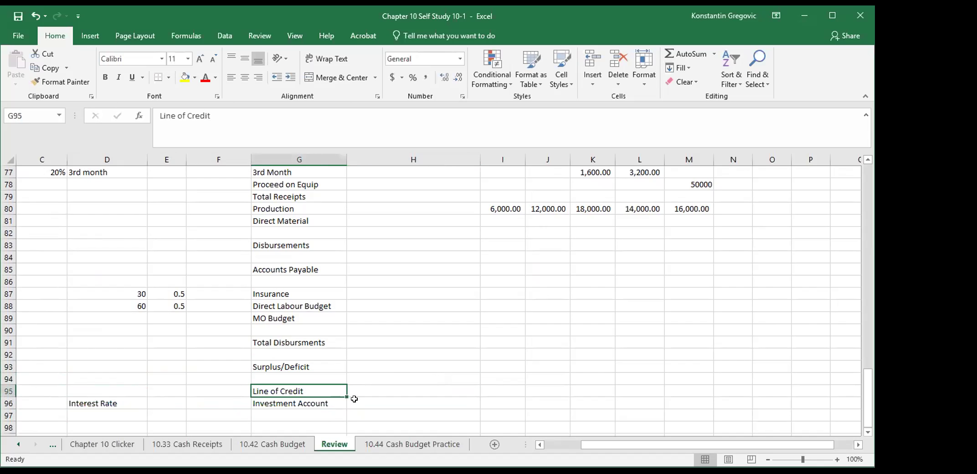
key("Right")
type("1000000")
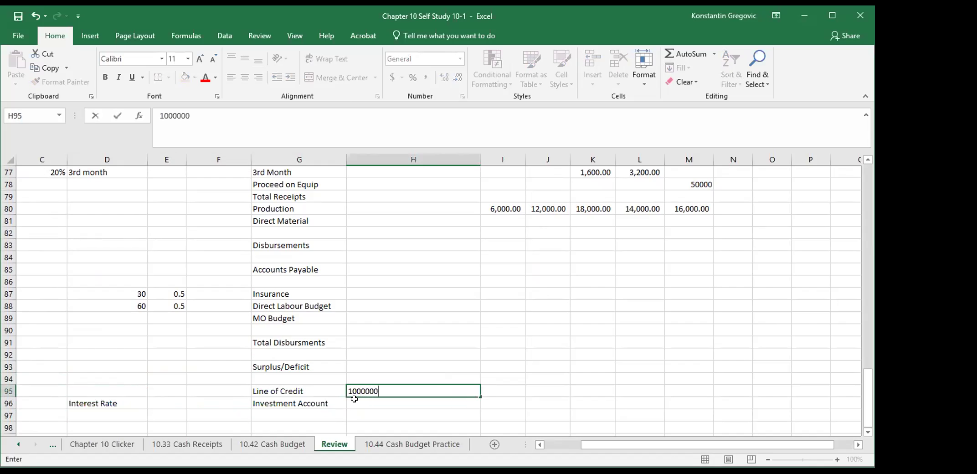
key("Return")
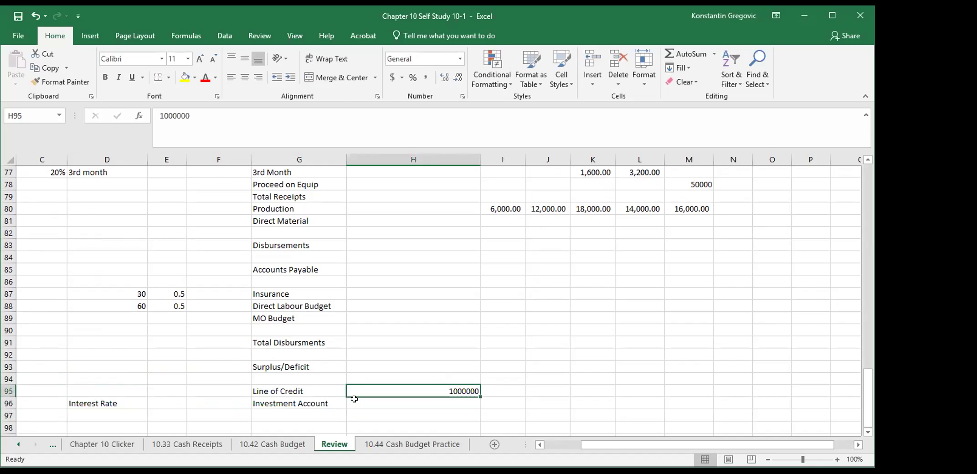
type("100000")
key("Return")
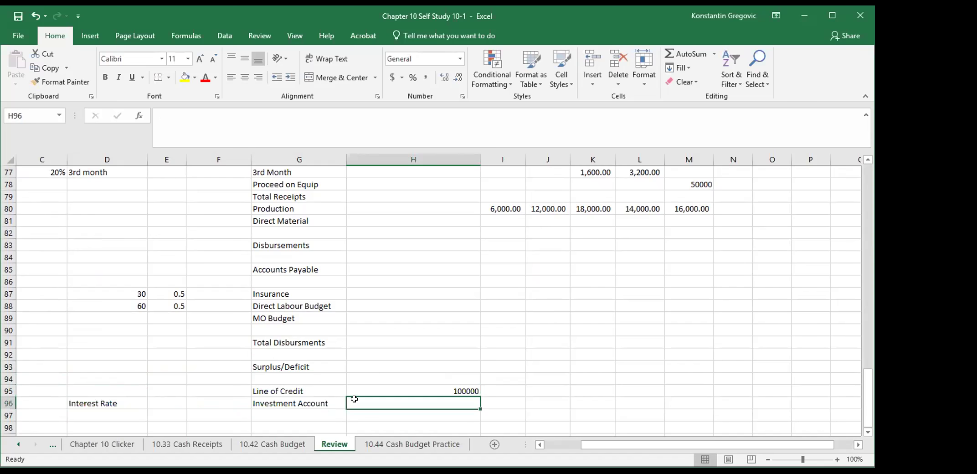
Step: Enter a sample deficit of -50000 in H94, just above the Line of Credit amount
key("Down")
key("Down")
key("Up")
key("Up")
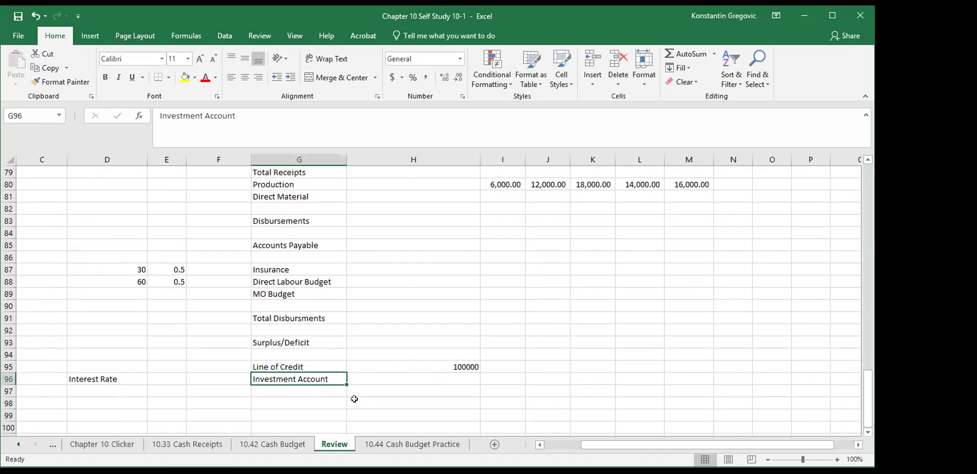
left_click(438, 355)
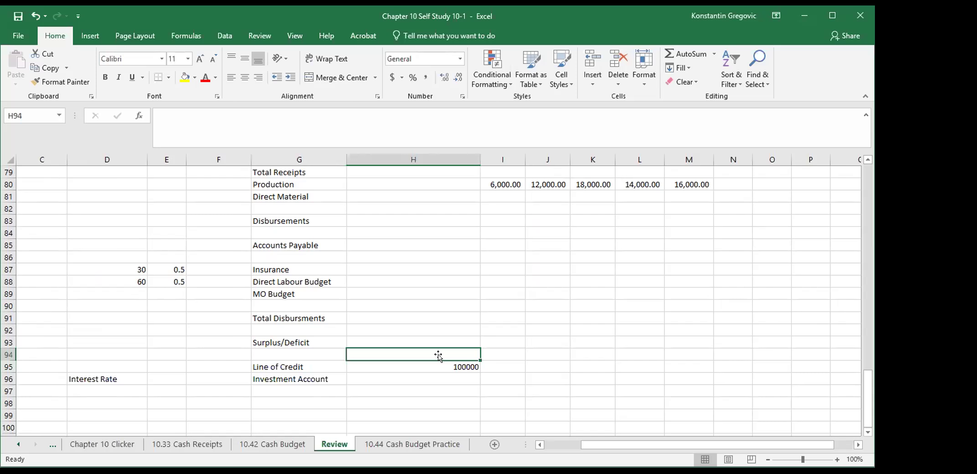
type("-5000")
key("Return")
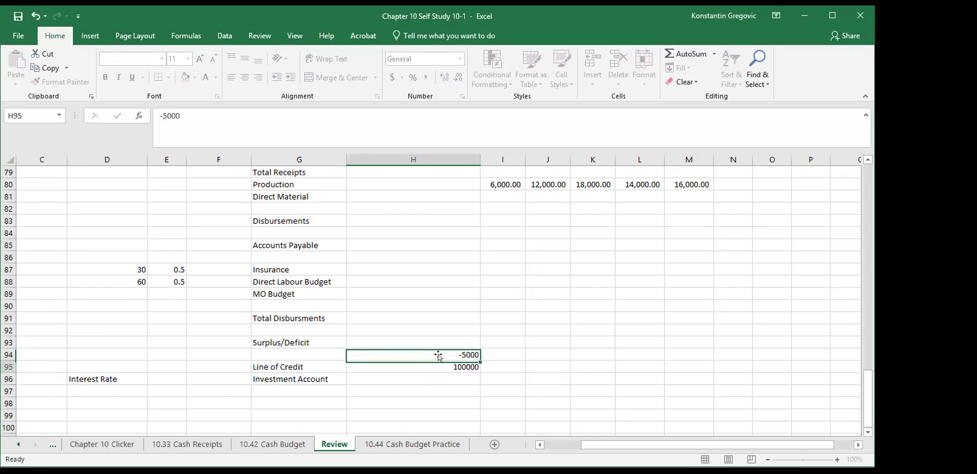
left_click(437, 355)
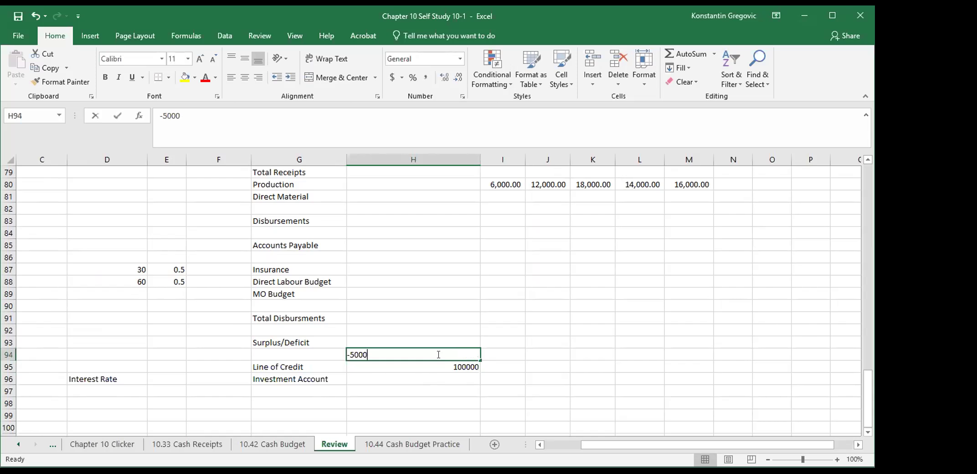
type("-50000")
key("Return")
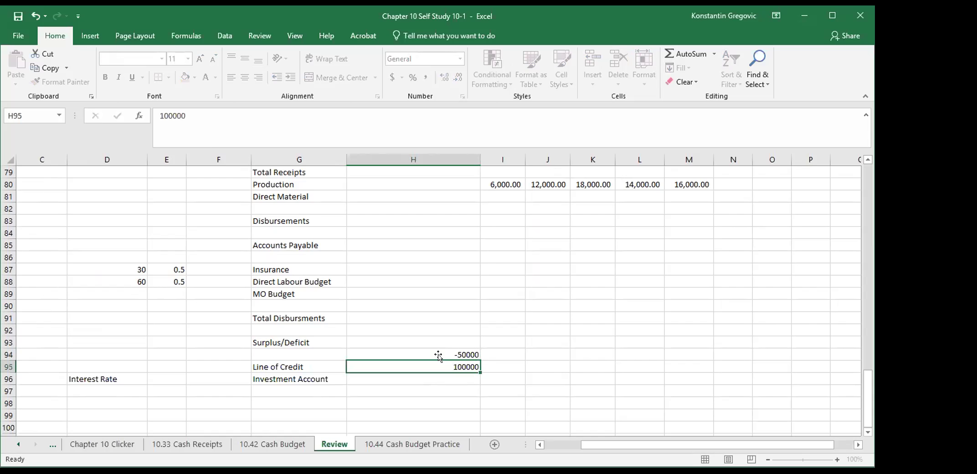
Step: Enter -500000 in H97, one row below Investment Account
key("Return")
key("Return")
left_click(440, 354)
key("Return")
key("Return")
key("Return")
type("50")
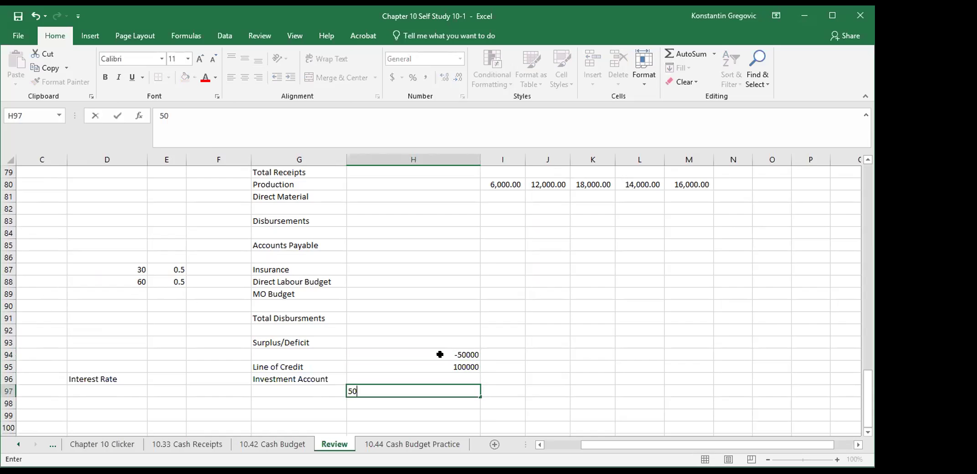
key("Escape")
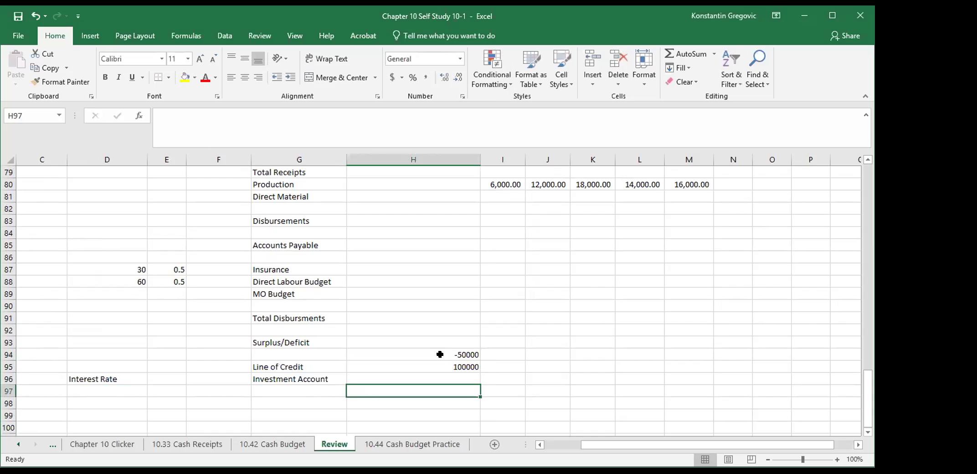
type("-500000")
key("Return")
key("Up")
type("-500000")
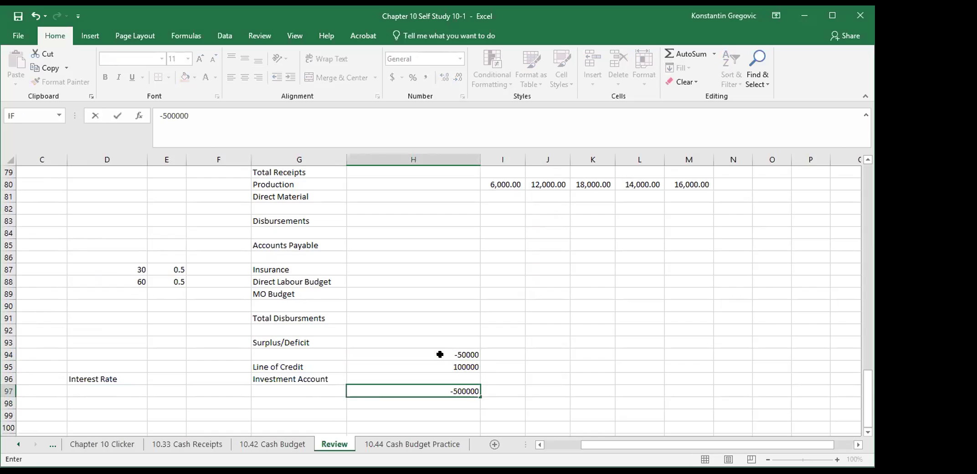
key("Return")
key("Up")
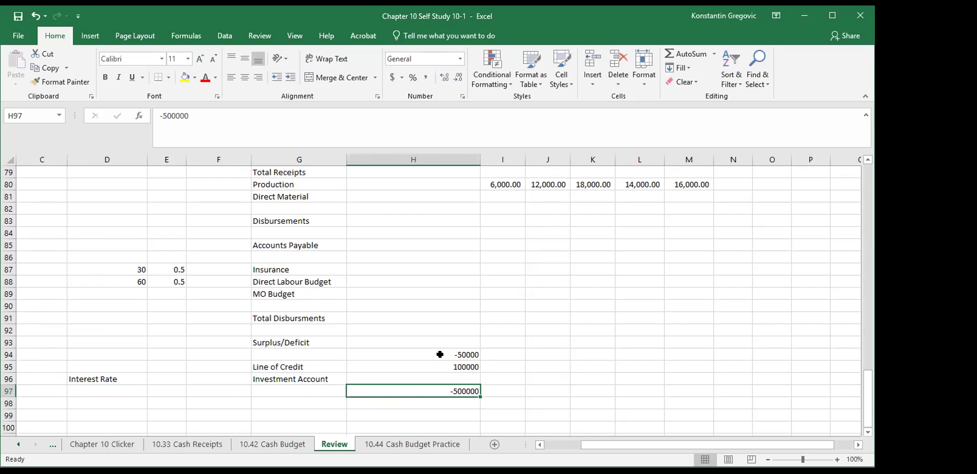
Step: Set the borrowed amount in H97 to -50000
type("-50000")
key("Return")
key("Up")
key("Down")
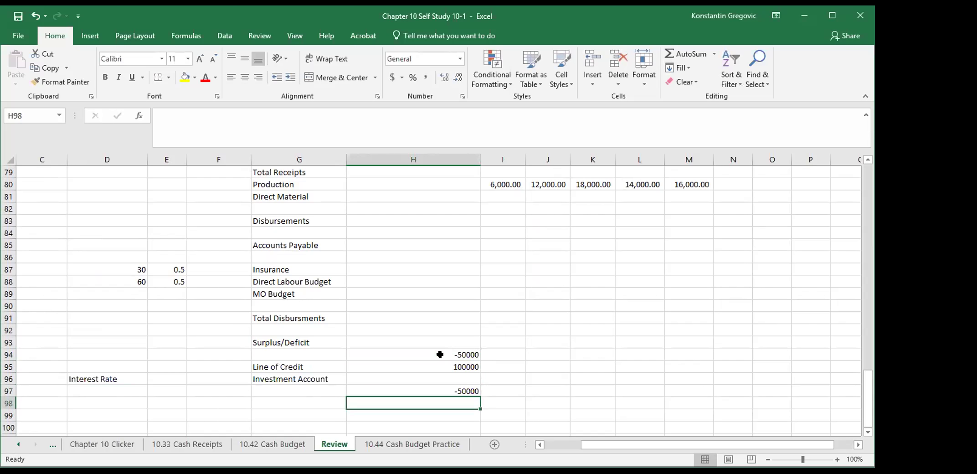
key("Up")
key("Down")
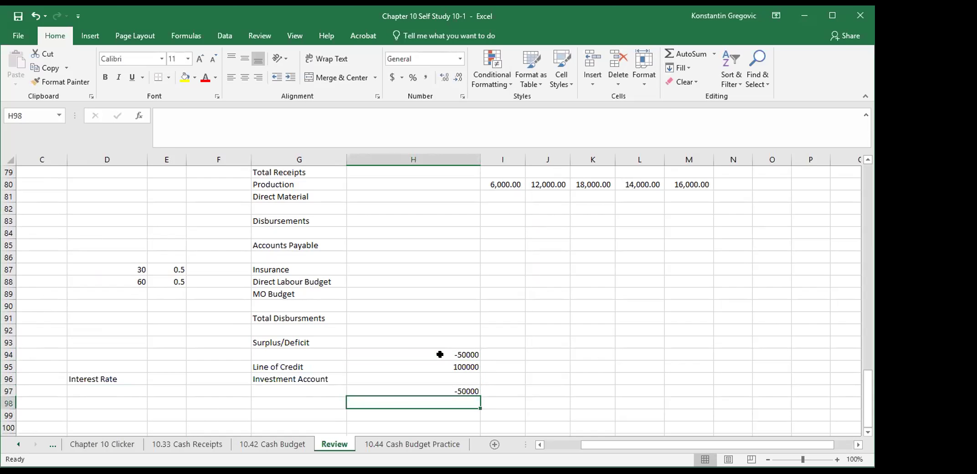
Step: Enter 0.0365 in E96 as the interest rate
key("Left")
key("Left")
key("Up")
key("Up")
key("Left")
type(".036")
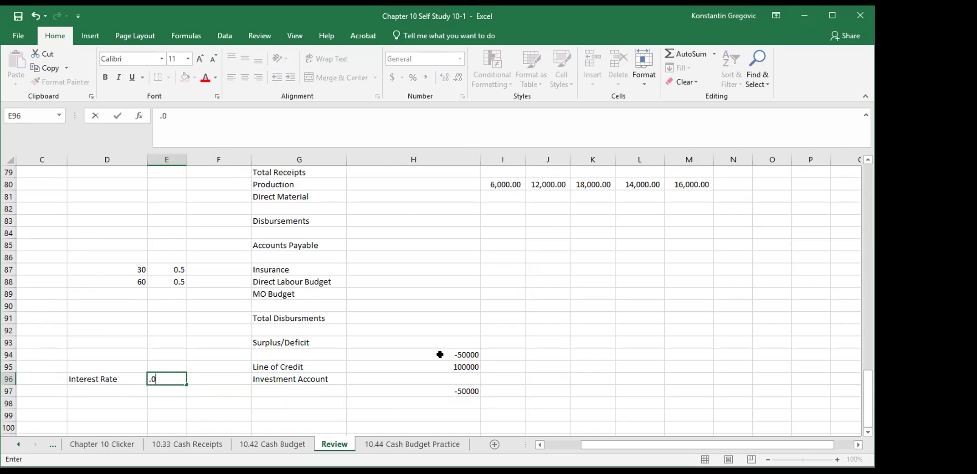
key("Return")
Step: Calculate the interest in H98 with the formula =H97*E96
key("Right")
key("Right")
key("Right")
key("Right")
key("Left")
key("Down")
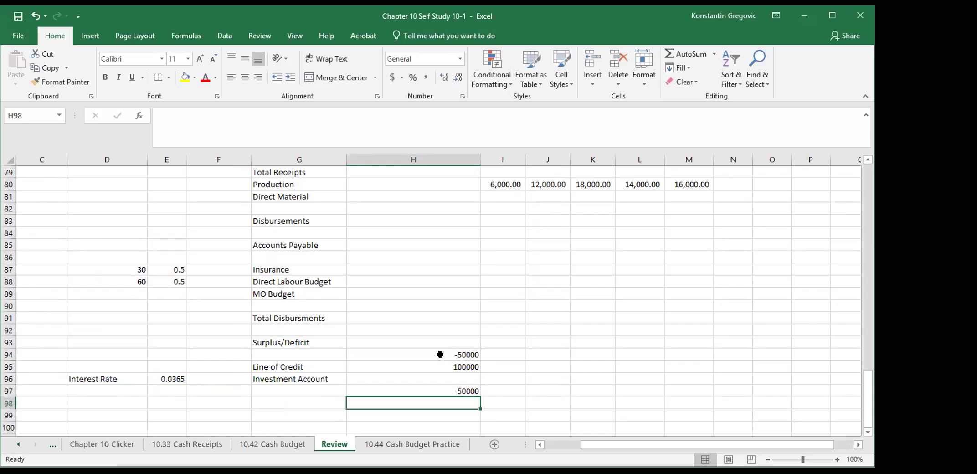
type("=")
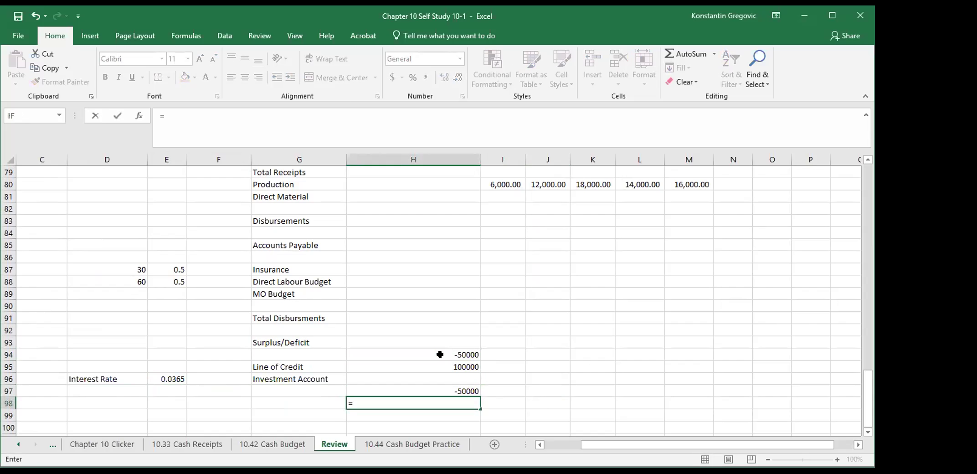
key("Up")
type("*")
key("Left")
key("Left")
key("Left")
key("Up")
key("Up")
key("Return")
key("Up")
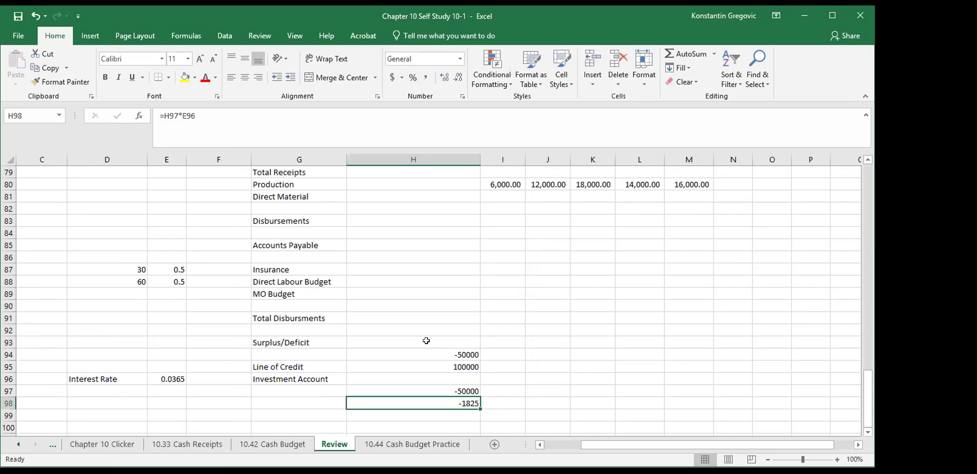
Step: Add the borrowed amount and its interest in H99 with the formula =H97+H98
left_click_drag(462, 386, 457, 402)
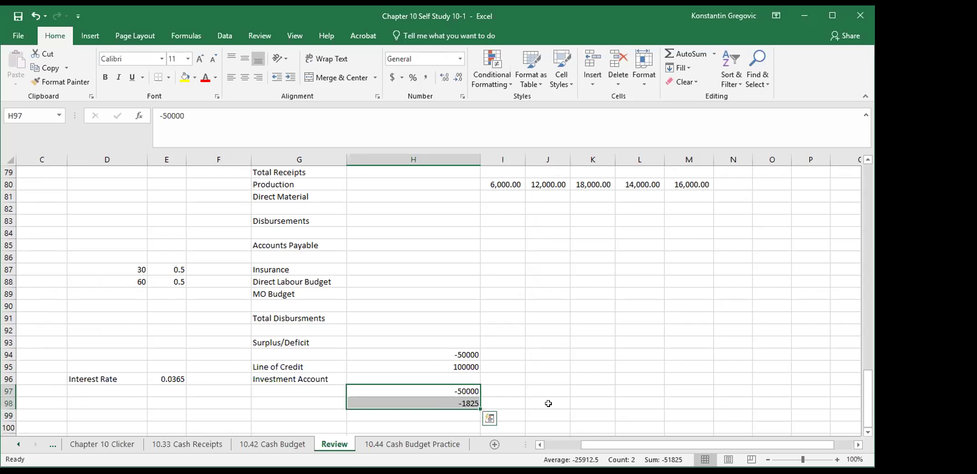
left_click(471, 413)
type("=H97+H98")
key("Return")
key("Up")
Step: Enter -51825 in I99 to carry the amount owed into the January column
scroll(566, 413, "up", 3)
scroll(566, 412, "down", 3)
scroll(566, 412, "up", 3)
scroll(466, 407, "up", 4)
scroll(465, 406, "down", 9)
scroll(500, 408, "up", 5)
scroll(499, 408, "down", 4)
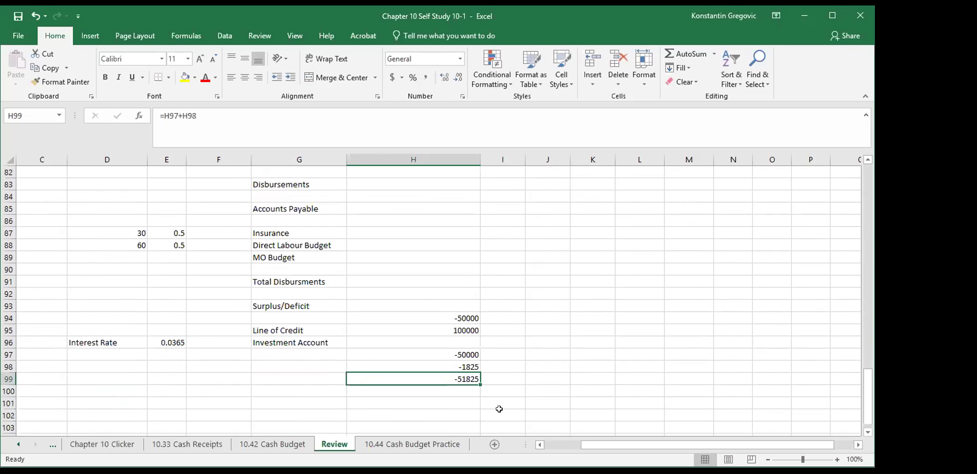
left_click(515, 379)
type("-51825")
key("Return")
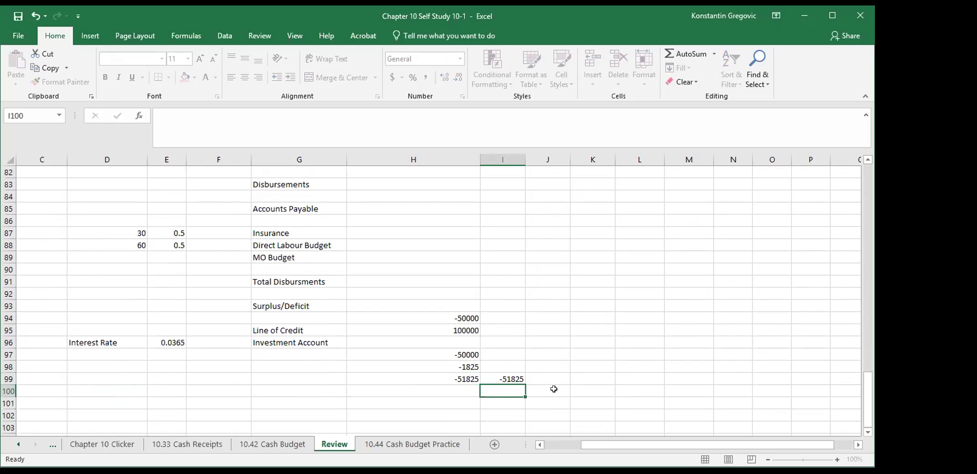
key("Up")
Step: Look back over the Cash Budget's opening balance and receipts rows
scroll(554, 389, "up", 4)
scroll(553, 246, "up", 2)
scroll(554, 243, "down", 3)
scroll(554, 243, "up", 4)
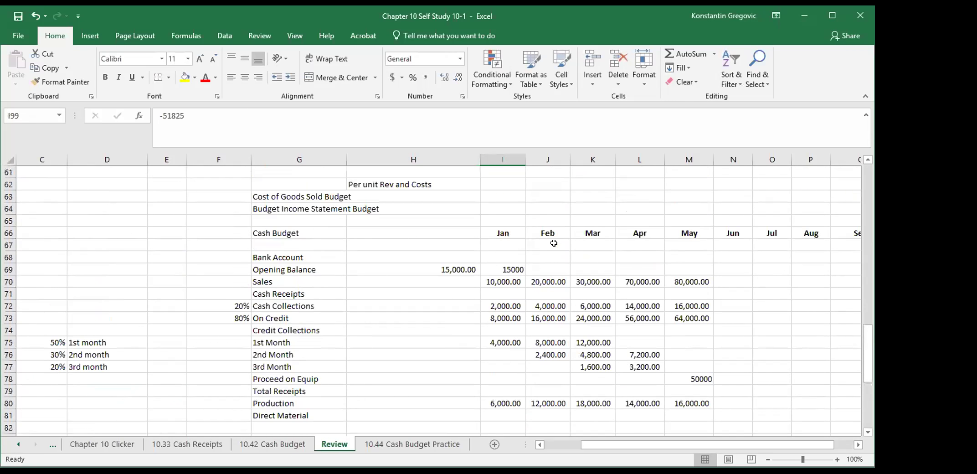
Step: Freeze the panes at row 67 so the Cash Budget month headings stay in view
left_click(27, 247)
left_click(295, 36)
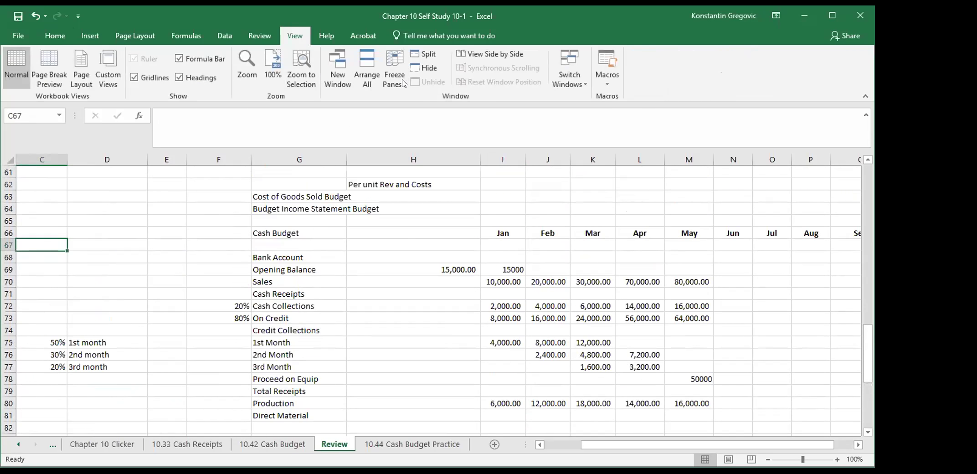
left_click(395, 68)
left_click(424, 111)
scroll(549, 312, "down", 5)
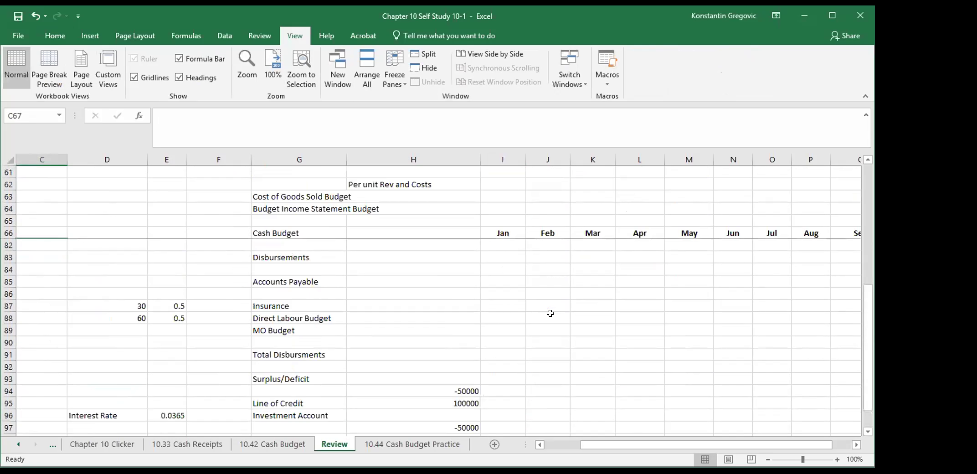
left_click(463, 388)
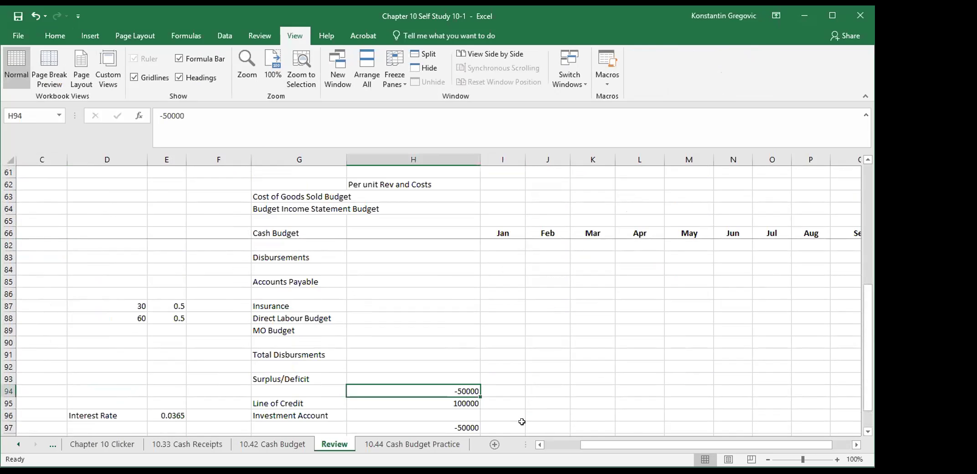
key("Up")
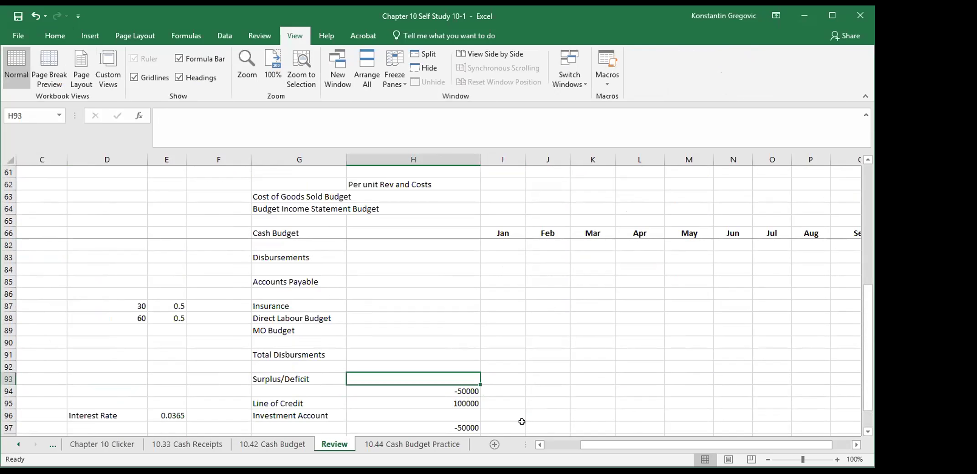
type("-50")
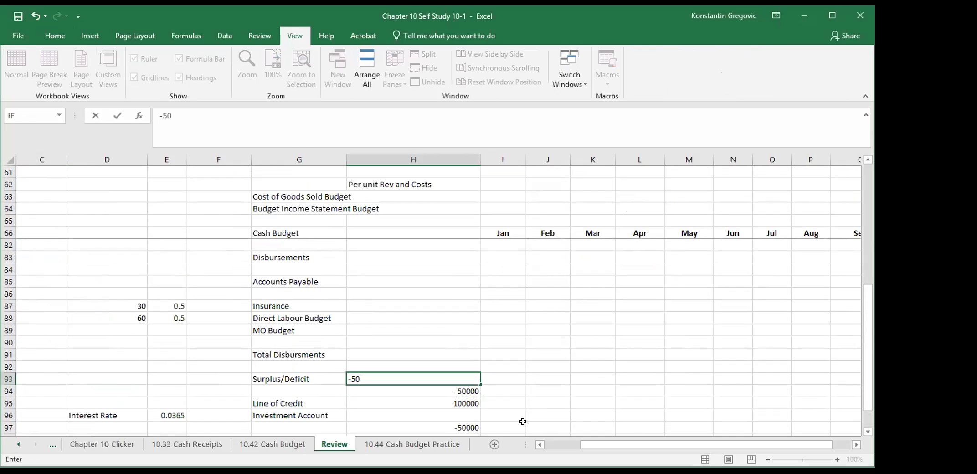
key("Escape")
Step: Enter a February surplus of 100000 in J93 of the Surplus/Deficit row
key("Right")
key("Right")
type("100000")
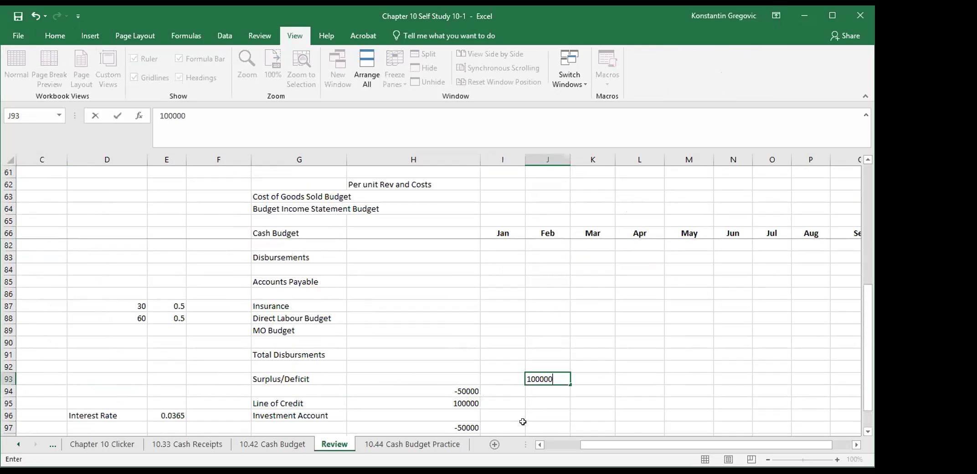
key("Return")
key("Up")
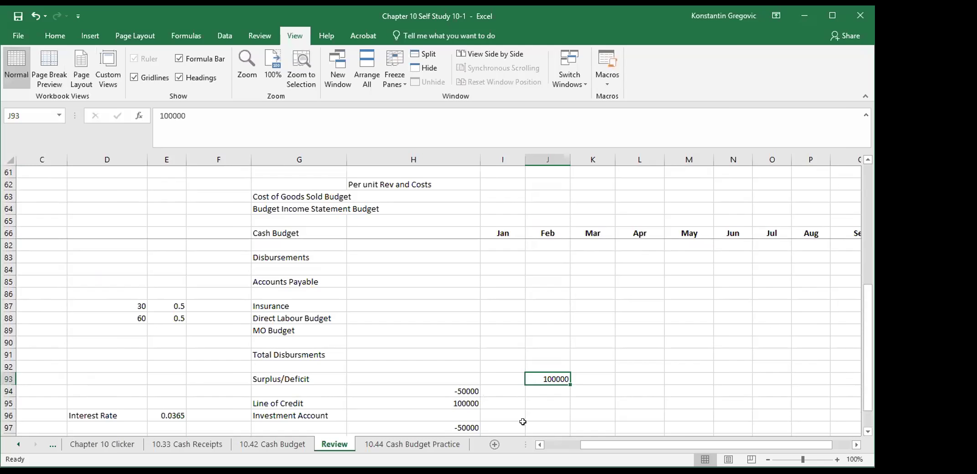
Step: Net the February surplus against the January amount owed in J94 with the formula =J93+I99
scroll(566, 398, "down", 3)
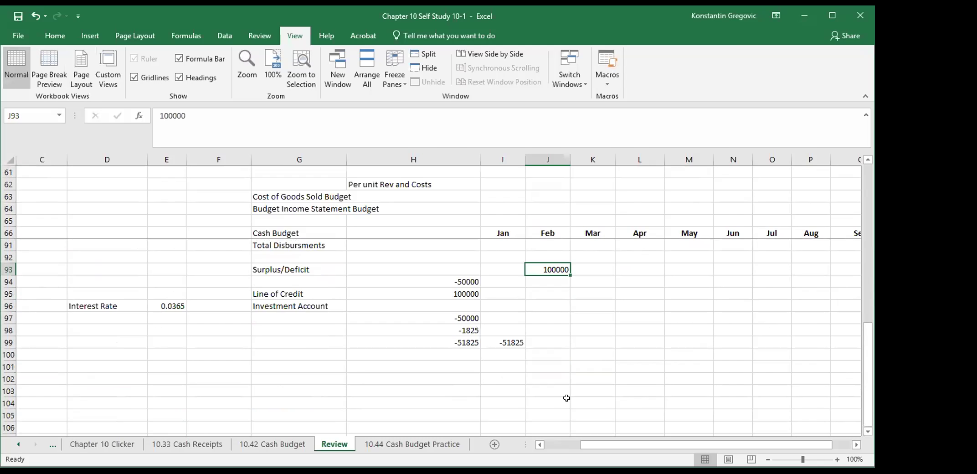
left_click(510, 341)
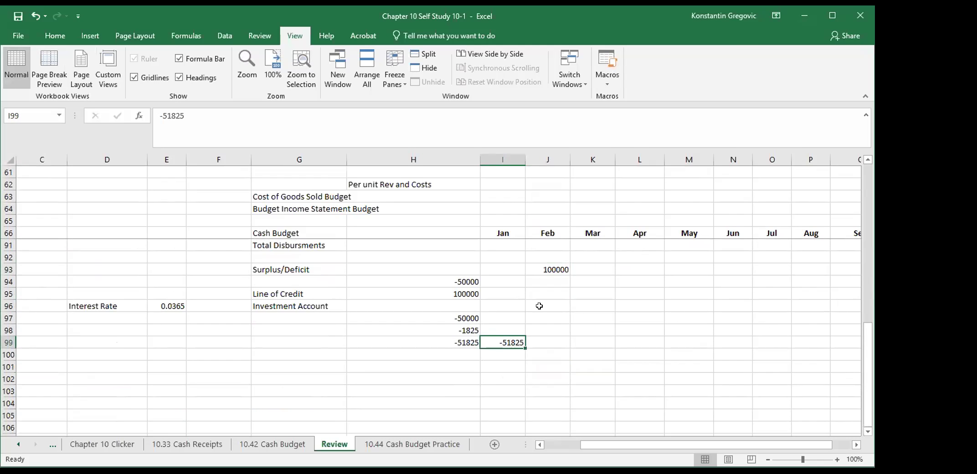
key("Up")
key("Up")
key("Up")
key("Up")
key("Up")
key("Up")
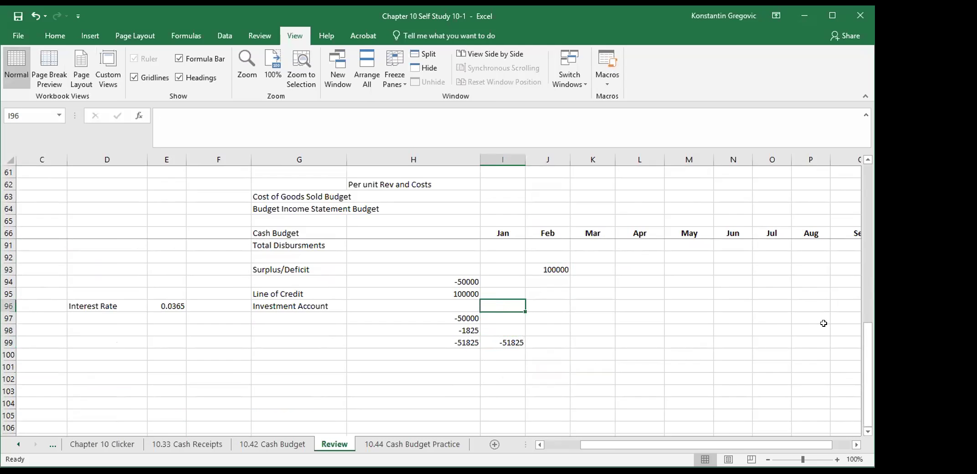
key("Right")
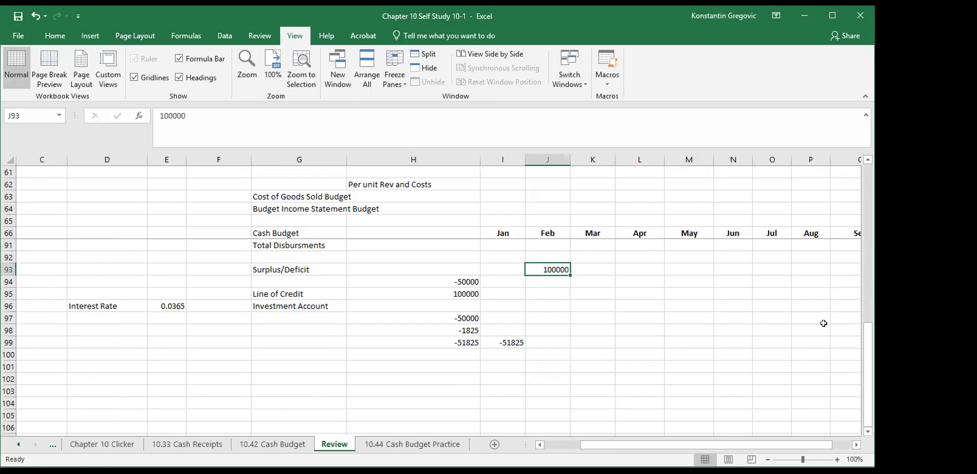
type("=")
key("Escape")
key("Down")
type("=")
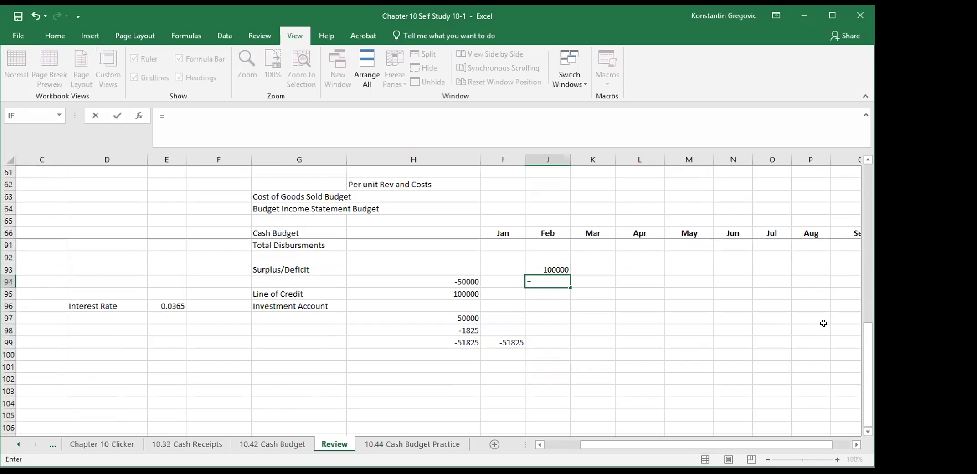
key("Up")
type("+")
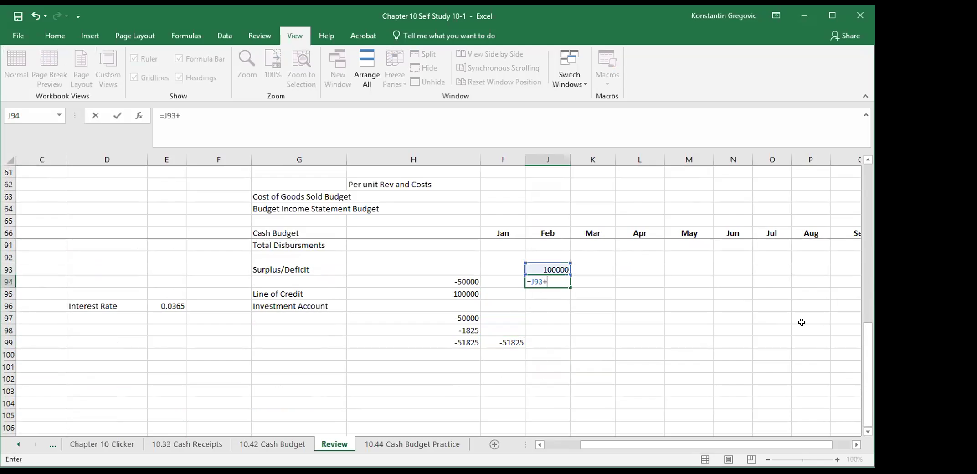
left_click(519, 340)
key("Return")
key("Up")
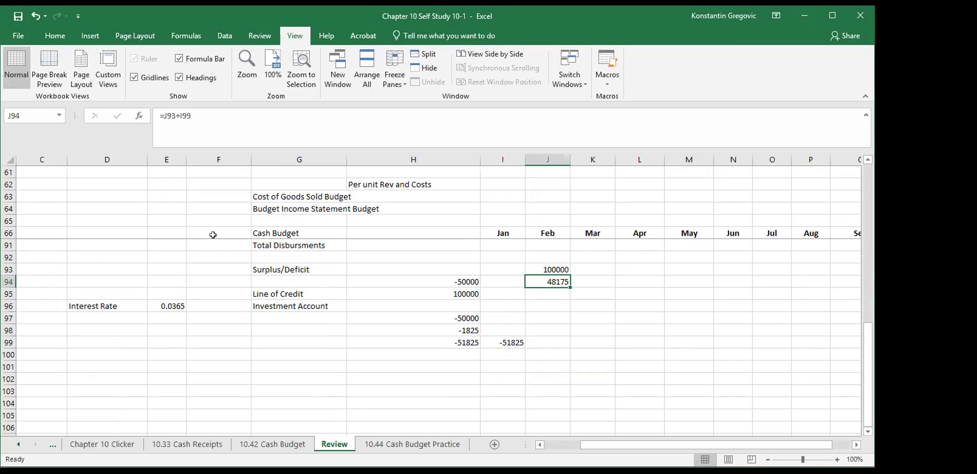
Step: Examine the interest rate in E96 and the Investment Account row beside February's remaining cash
left_click(157, 306)
scroll(297, 375, "up", 2)
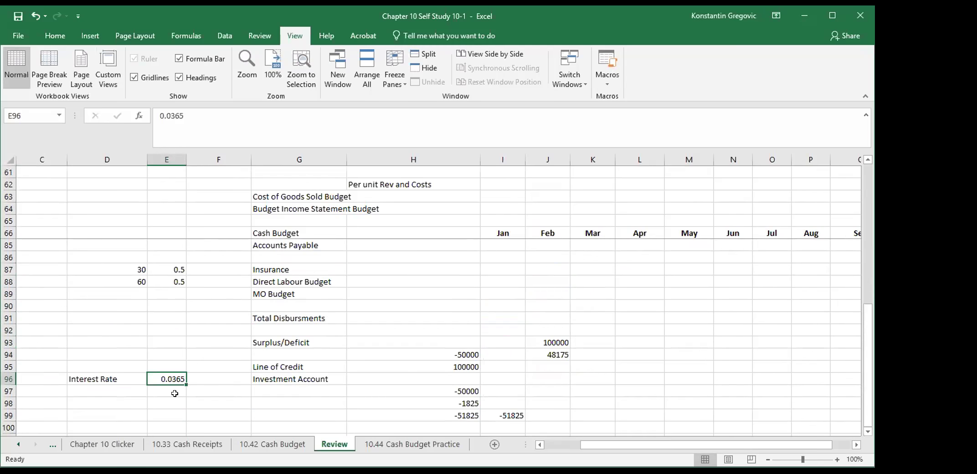
left_click(289, 374)
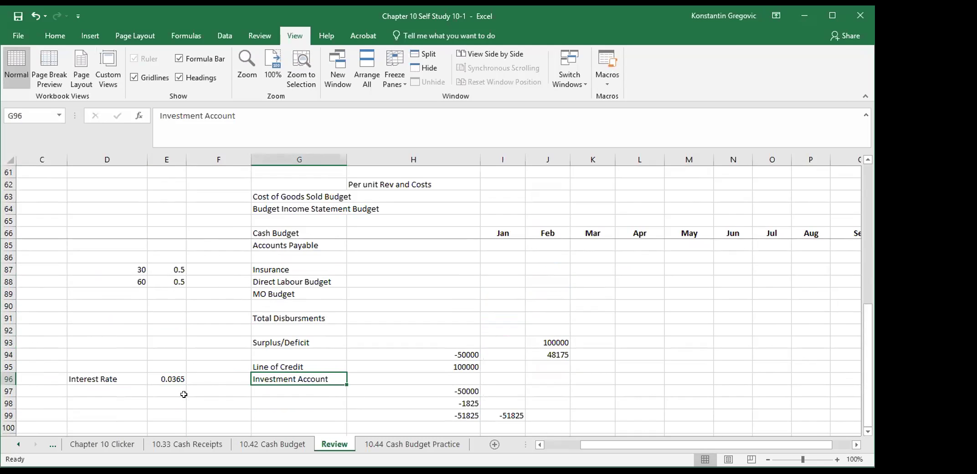
left_click(171, 381)
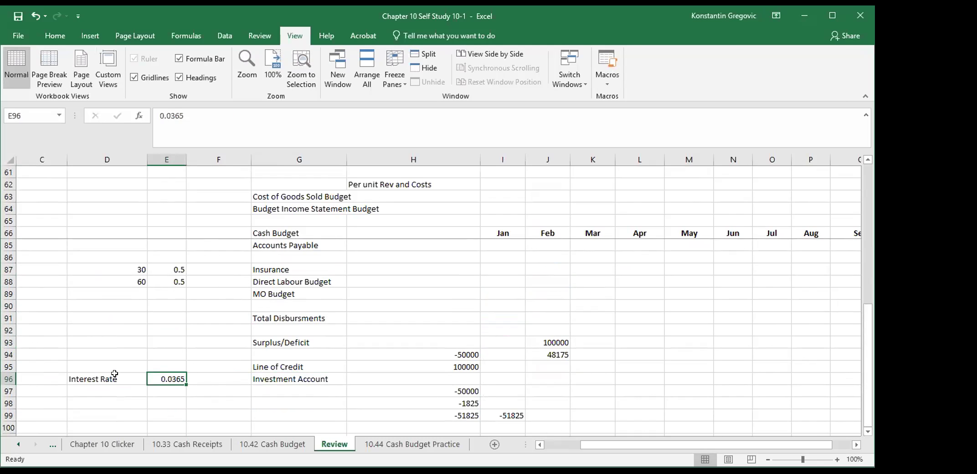
left_click(562, 366)
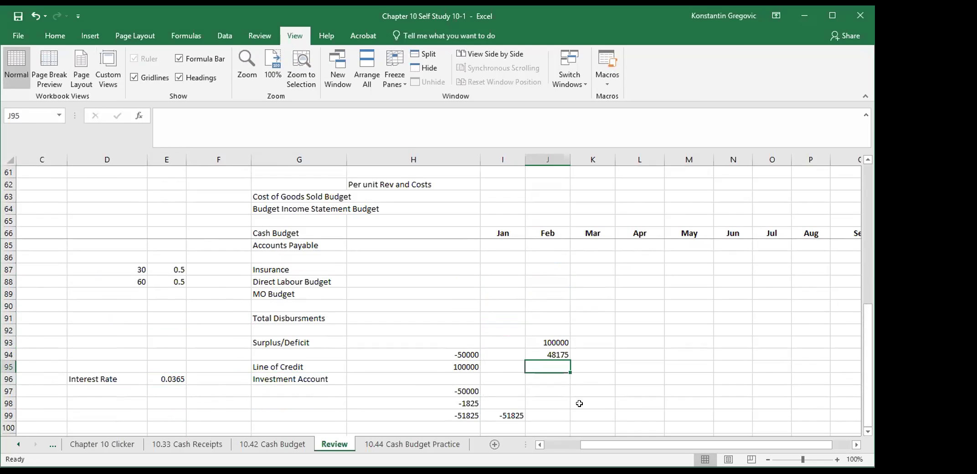
Step: Review the Cash Budget from cash collections through disbursements and surplus/deficit to the line of credit and its interest in H98
scroll(579, 403, "up", 6)
scroll(579, 403, "down", 5)
scroll(547, 360, "up", 5)
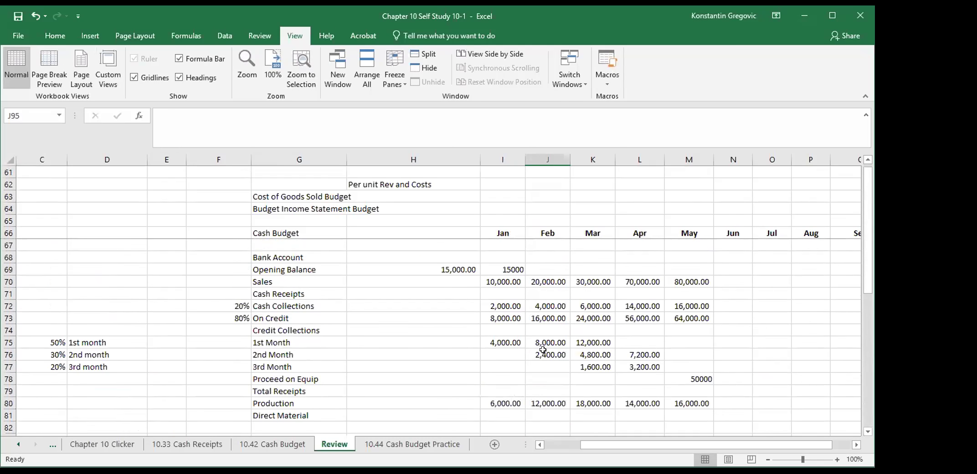
left_click(294, 304)
scroll(294, 305, "down", 3)
left_click(304, 378)
scroll(303, 378, "up", 2)
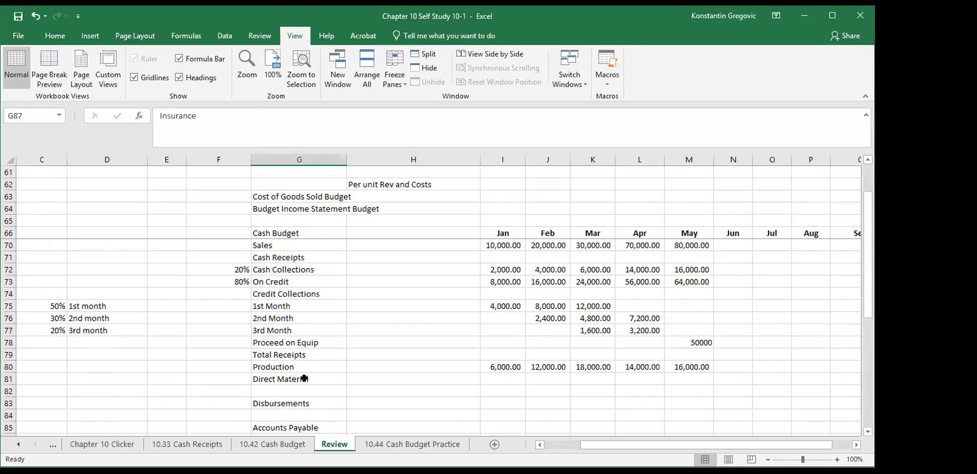
left_click(295, 401)
scroll(378, 405, "down", 4)
left_click(287, 381)
scroll(287, 381, "down", 2)
left_click(279, 331)
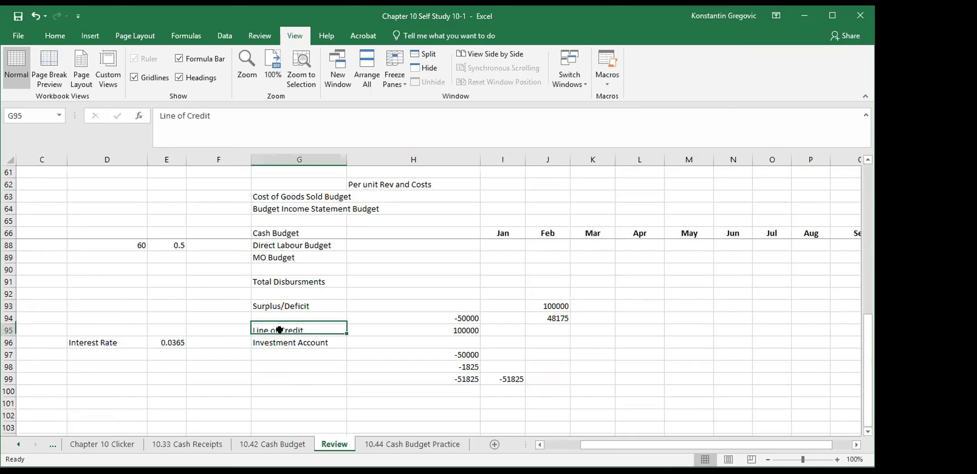
left_click(465, 364)
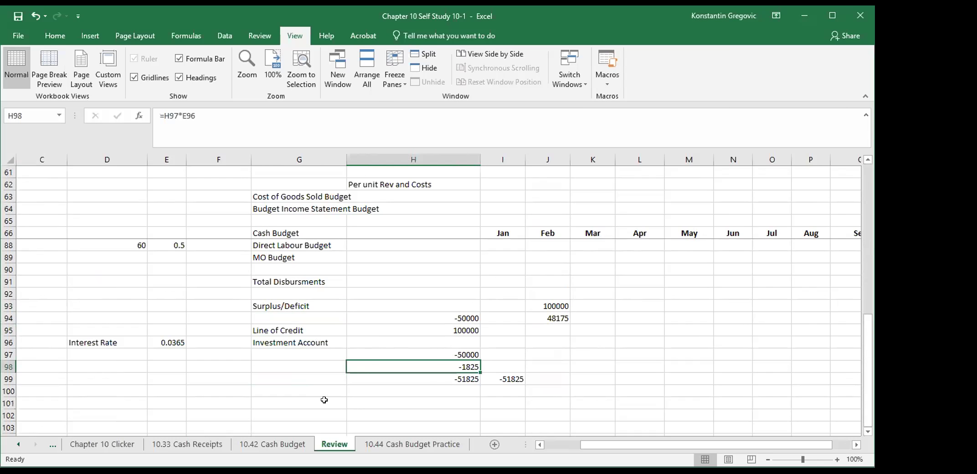
Step: Open the 10.42 Cash Budget sheet and reduce its zoom to 70% to read the problem and its input data
left_click(278, 446)
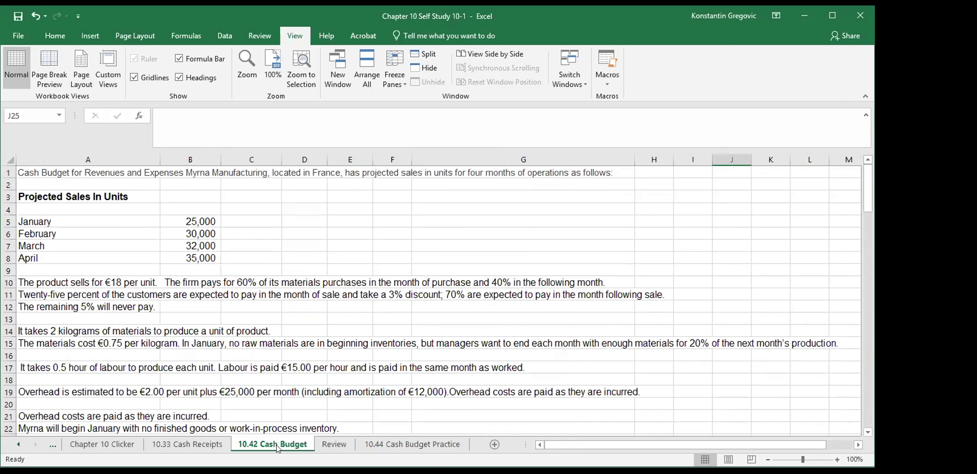
scroll(335, 373, "down", 4)
left_click(768, 459)
left_click(768, 459)
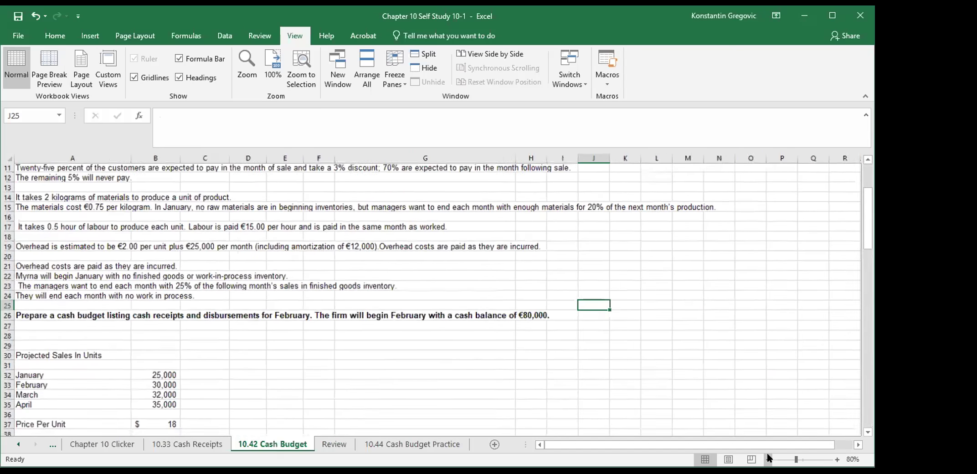
left_click(768, 459)
scroll(408, 323, "down", 4)
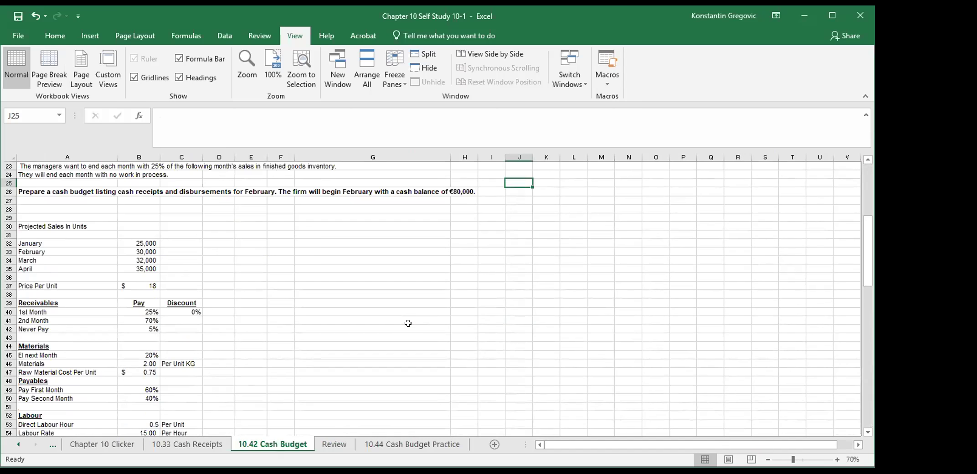
Step: On the 10.33 Cash Receipts sheet, move the problem picture closer to the collection percentages, starting around column F
left_click(214, 443)
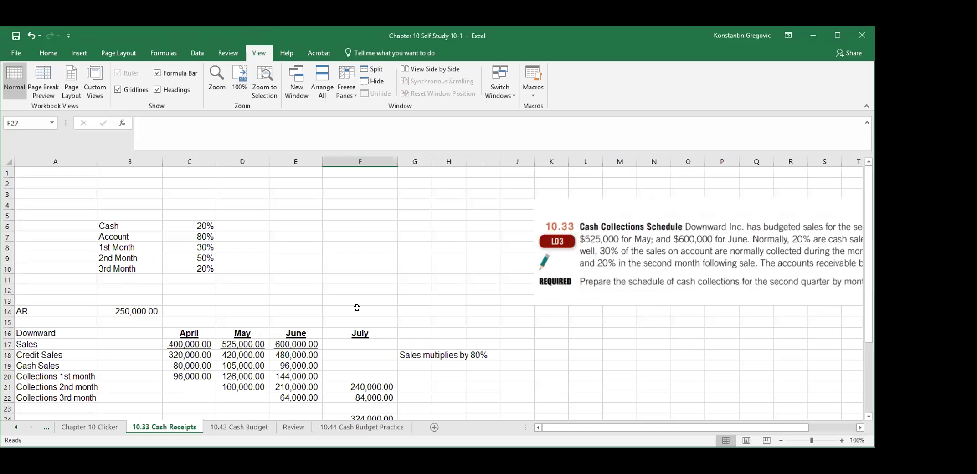
left_click(275, 281)
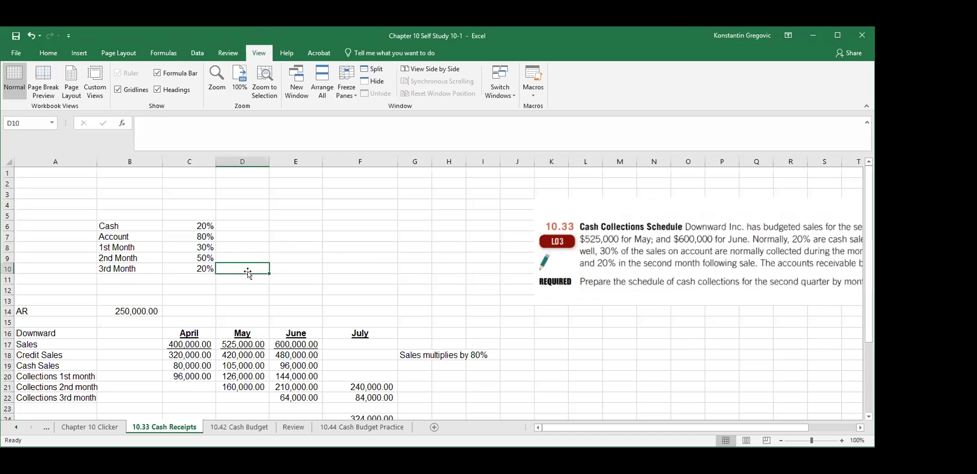
left_click_drag(639, 251, 462, 233)
left_click(577, 297)
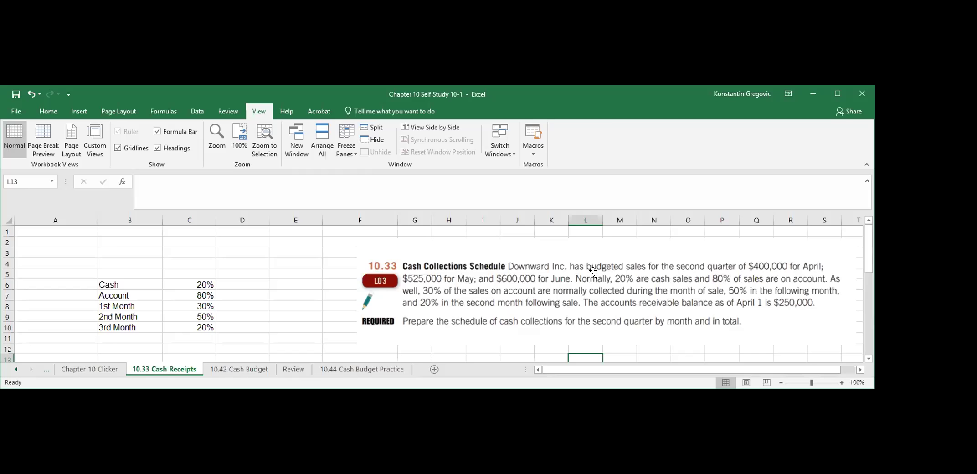
Step: Look back through the Review, 10.42 Cash Budget and 10.33 Cash Receipts sheets, finishing on the 10.44 Cash Budget Practice sheet
left_click(293, 369)
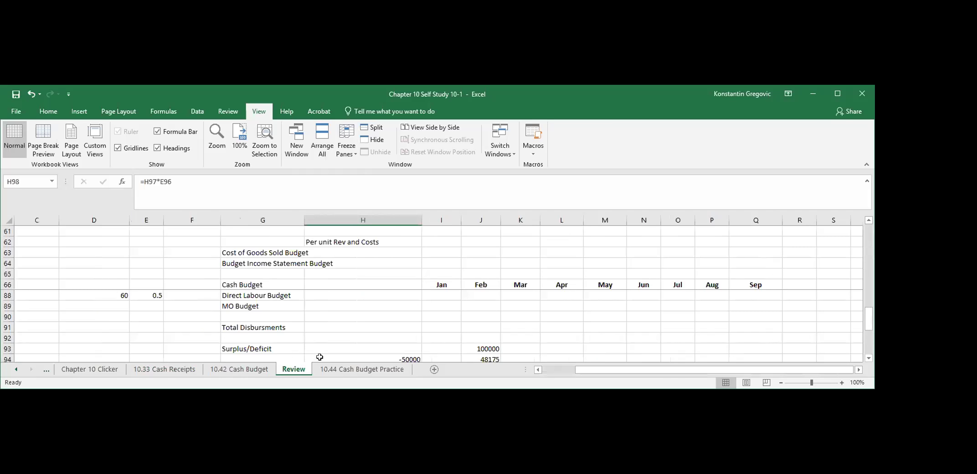
scroll(390, 332, "up", 6)
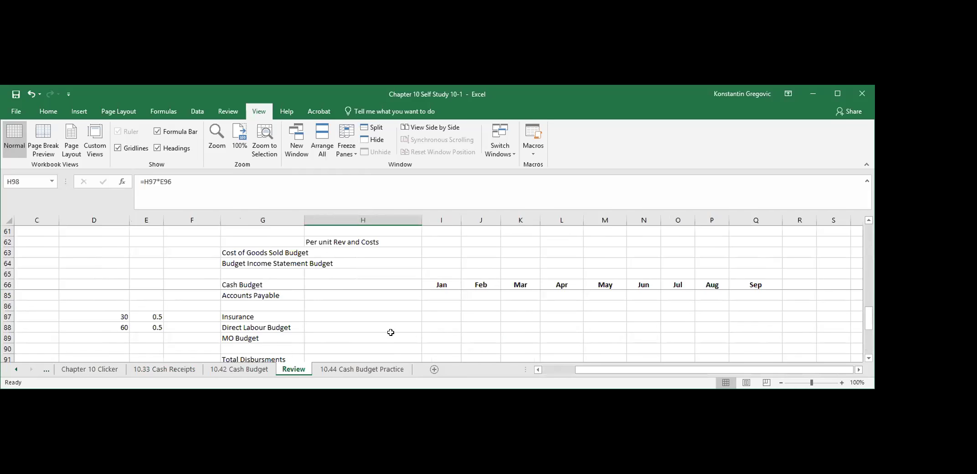
left_click(262, 370)
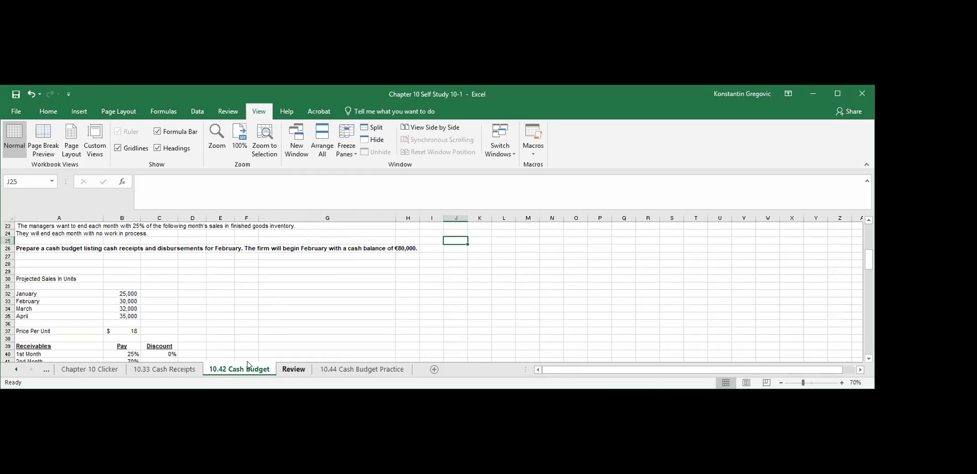
left_click(191, 370)
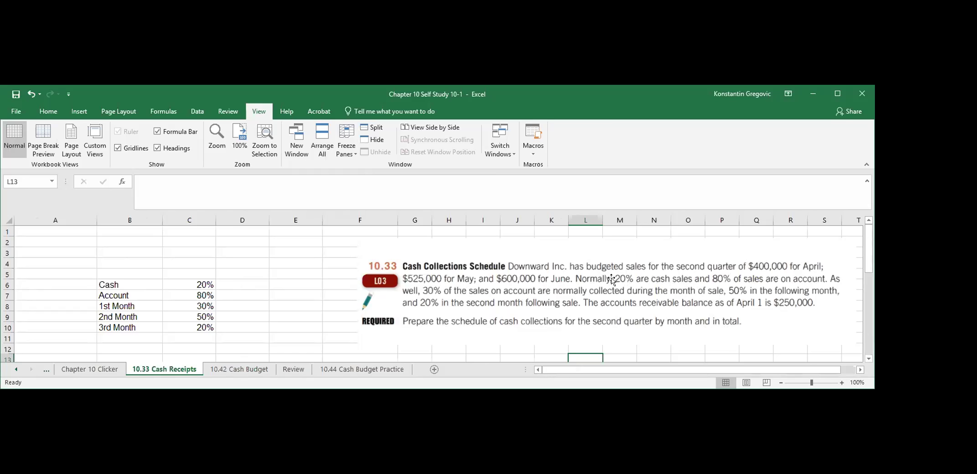
left_click(293, 369)
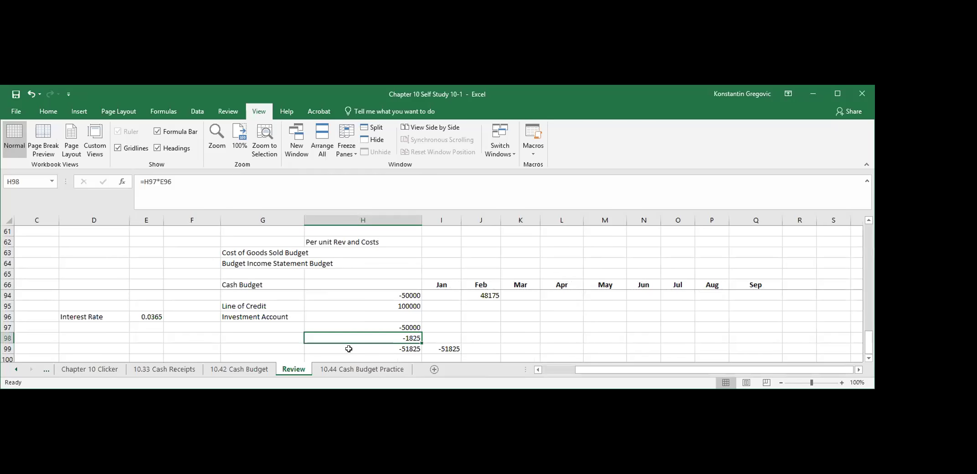
scroll(346, 348, "up", 7)
scroll(349, 348, "up", 2)
left_click(207, 317)
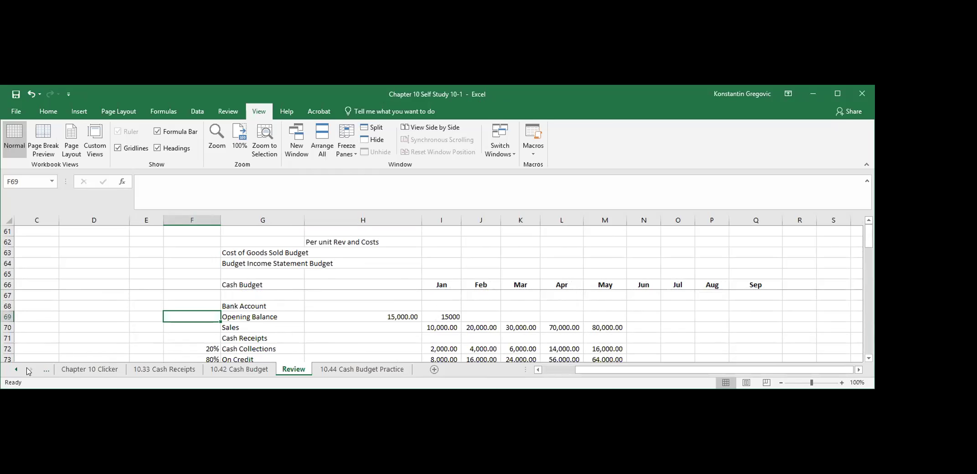
left_click(387, 369)
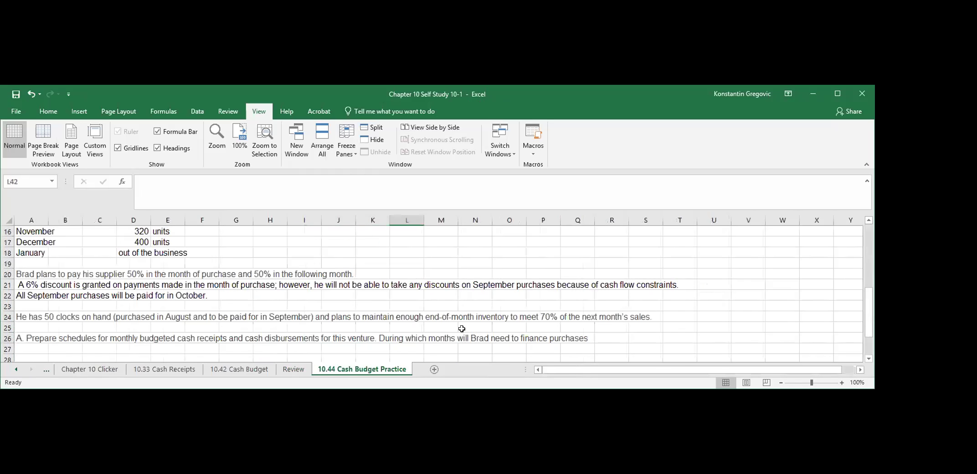
Step: Return to the Review sheet and look over the Cash Budget from cash receipts down to the line of credit
left_click(293, 369)
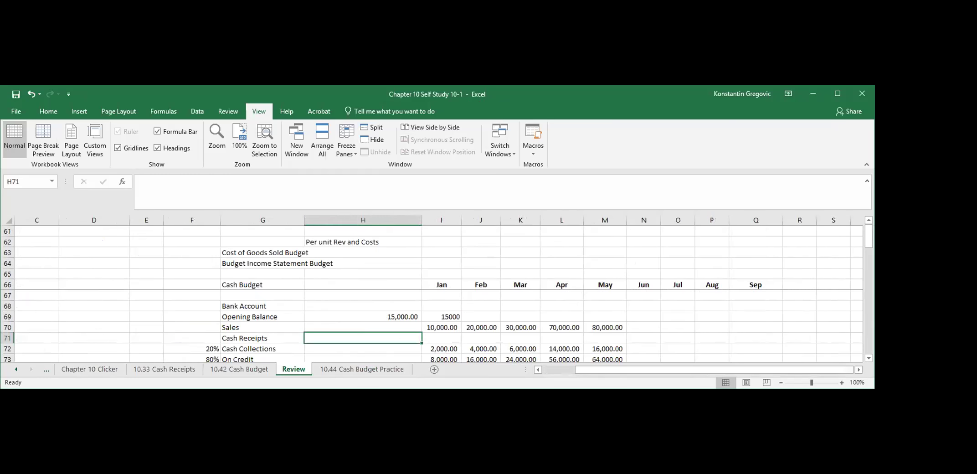
scroll(375, 315, "down", 6)
scroll(375, 316, "up", 6)
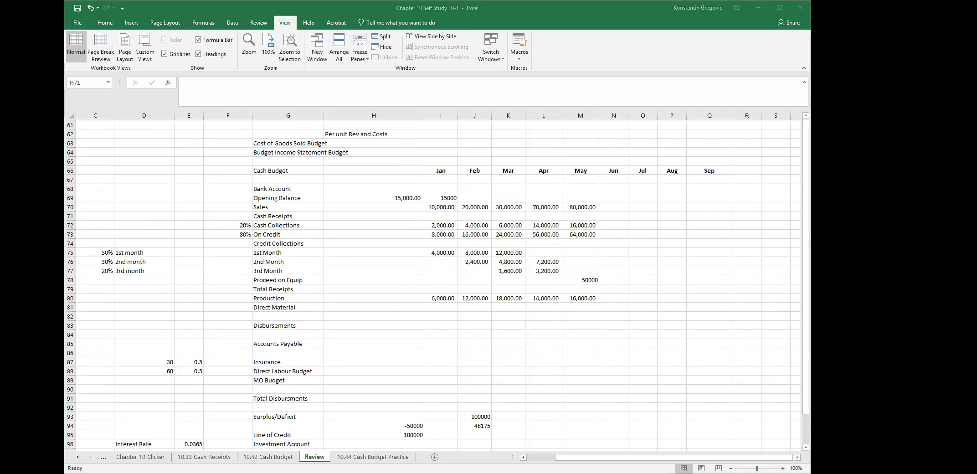
key("alt+Tab")
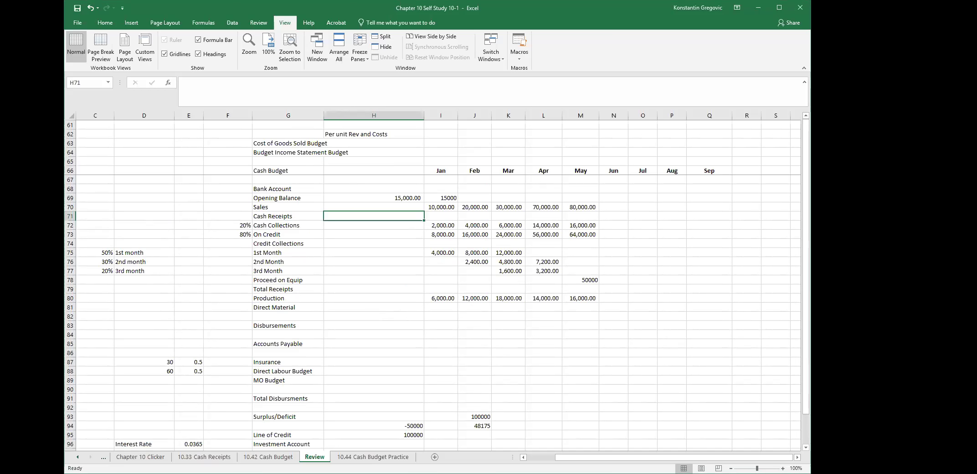
scroll(308, 301, "down", 5)
scroll(308, 300, "up", 5)
key("alt+Tab")
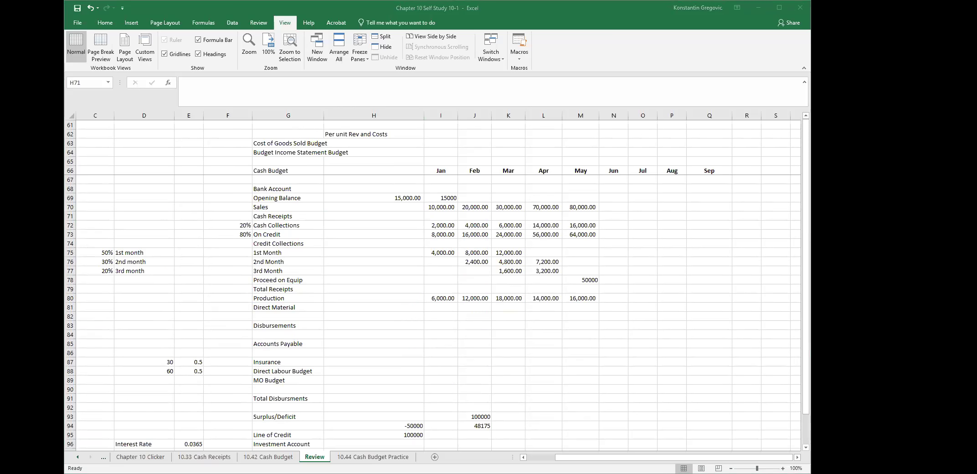
key("alt+Tab")
left_click(508, 315)
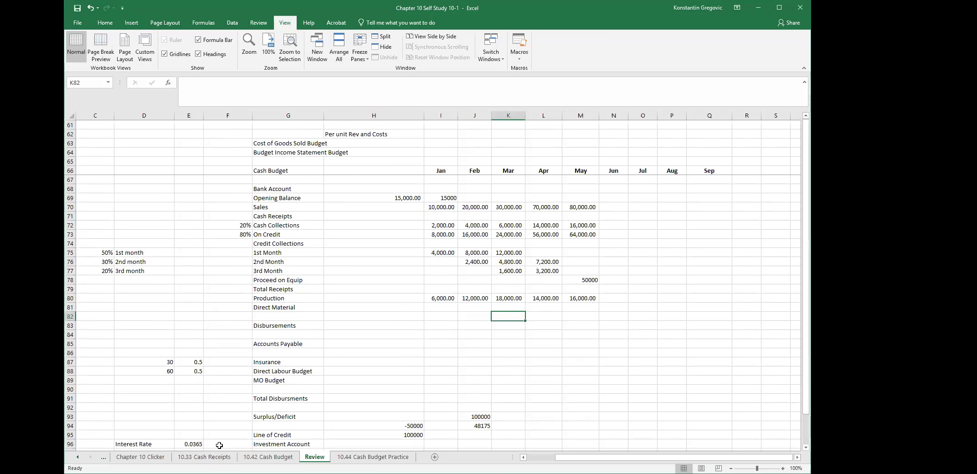
left_click(325, 178)
scroll(619, 182, "down", 4)
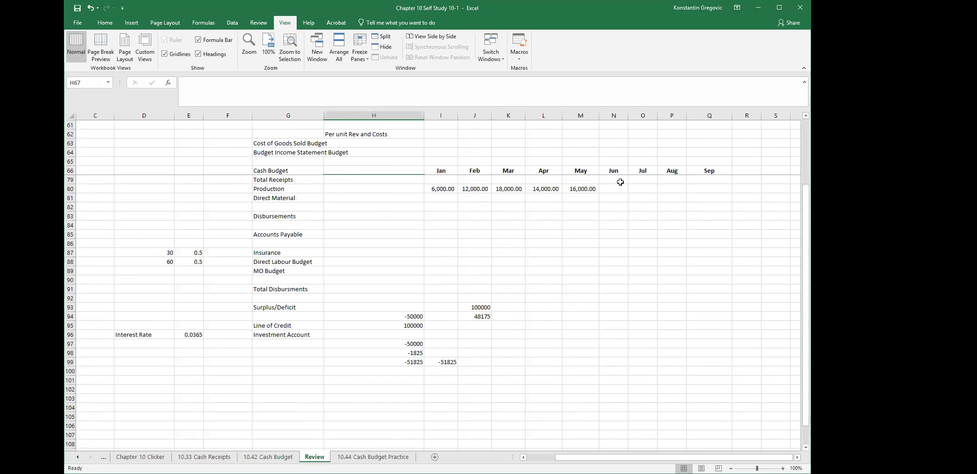
scroll(226, 149, "up", 4)
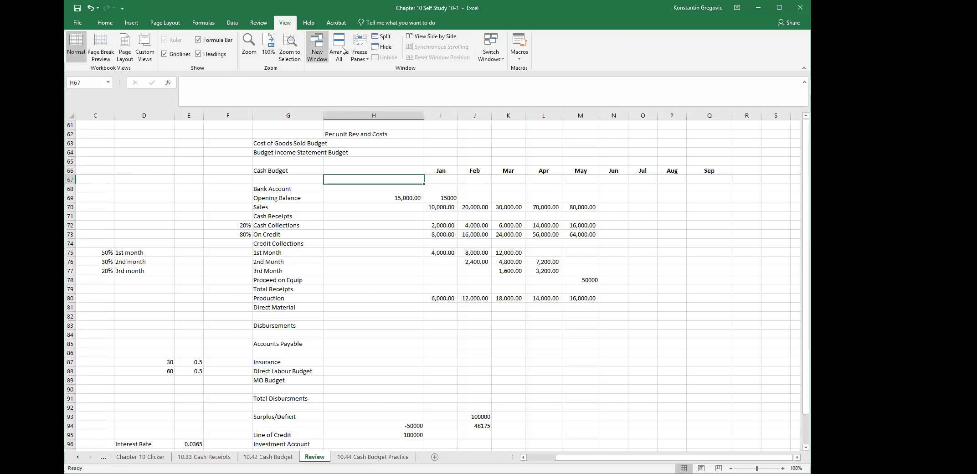
Step: Unfreeze the panes on the Review sheet and look through the chapter outline down to the empty rows below the Cash Budget
left_click(368, 57)
left_click(387, 75)
scroll(406, 233, "up", 20)
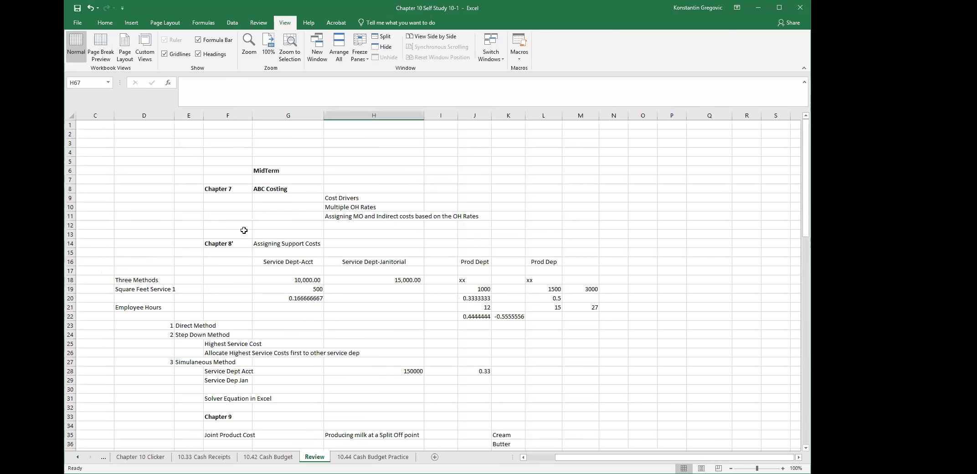
scroll(243, 230, "down", 8)
left_click(229, 299)
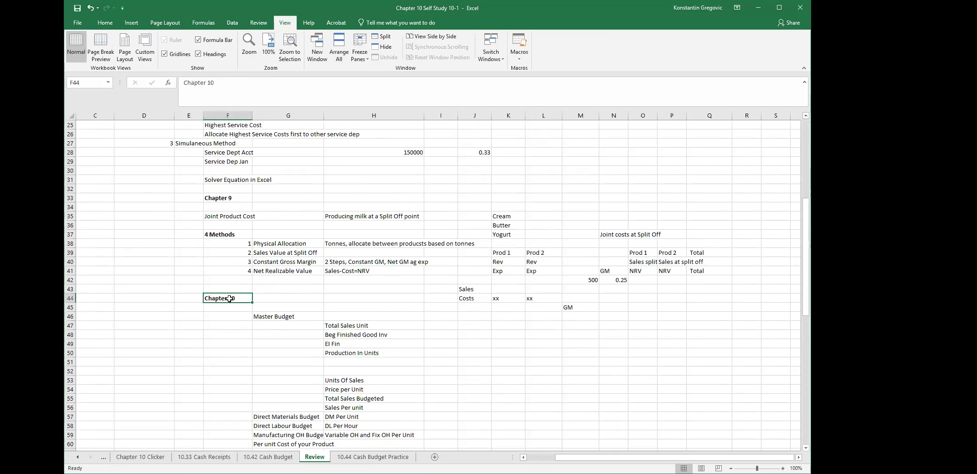
scroll(368, 313, "down", 6)
scroll(351, 297, "down", 11)
scroll(351, 297, "down", 5)
Step: Enter the label "Chapter" in F103, below the Cash Budget
left_click(248, 235)
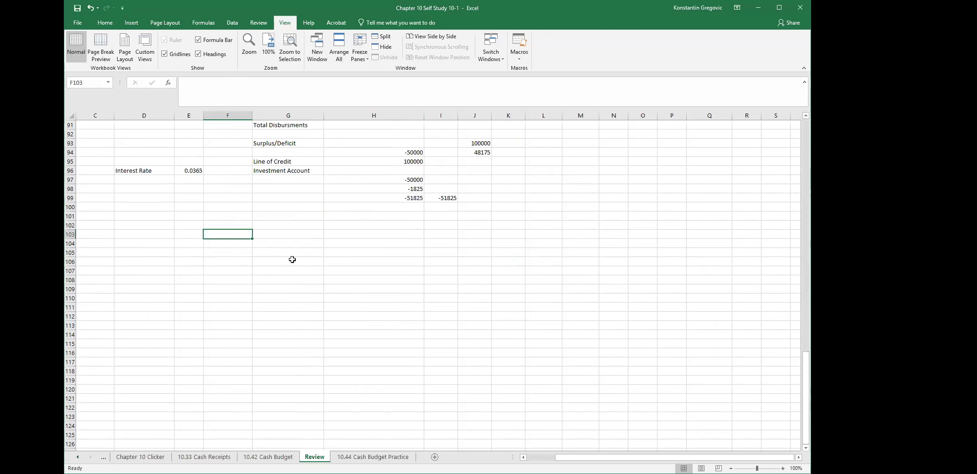
type("Chapter")
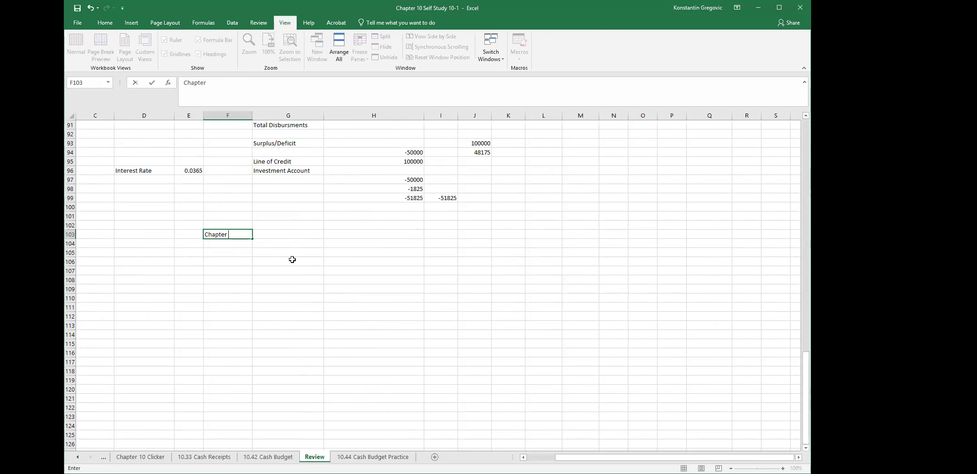
key("Escape")
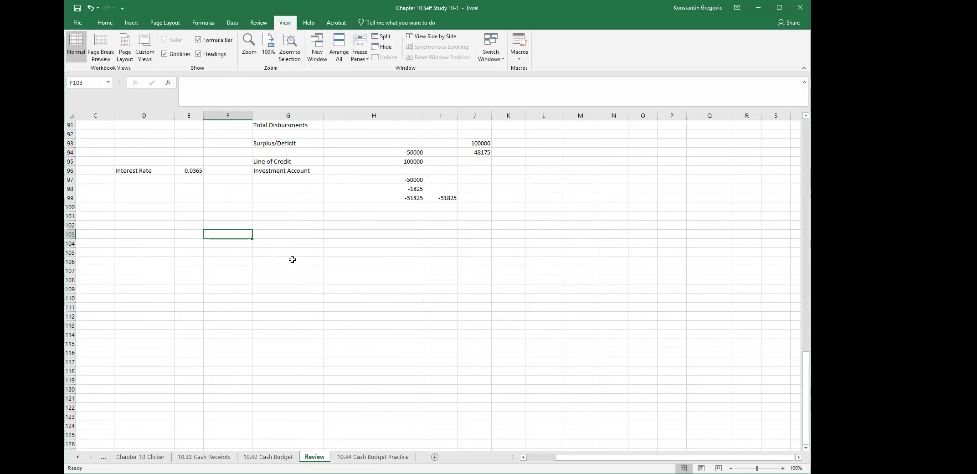
type("CHapter")
key("BackSpace")
key("BackSpace")
key("BackSpace")
key("BackSpace")
key("BackSpace")
key("BackSpace")
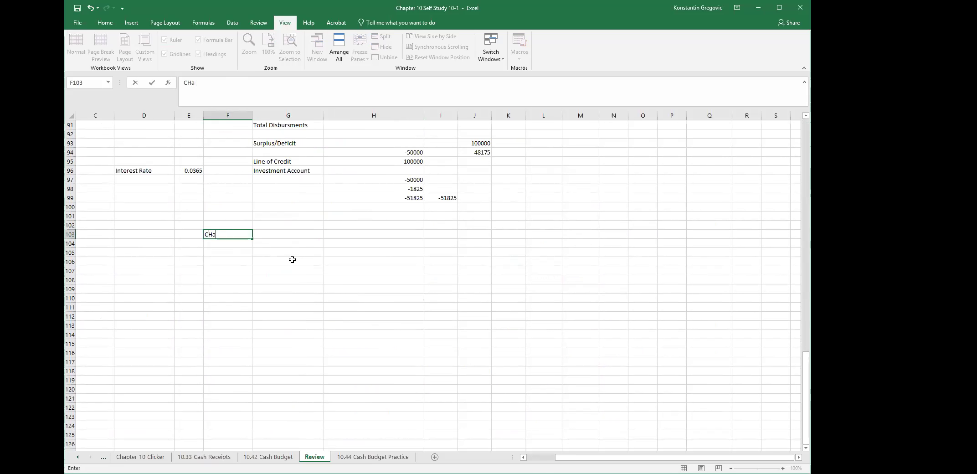
type("Chapter")
key("Tab")
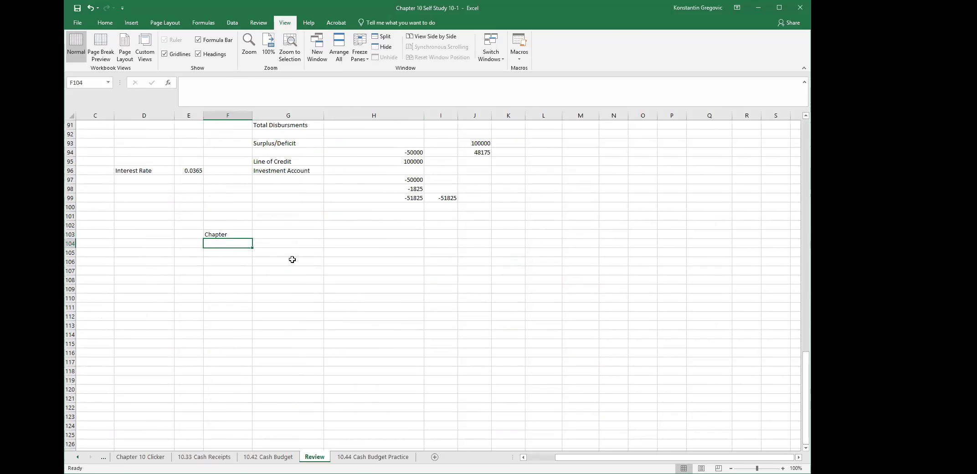
Step: Enter 10 in G103 and the title "Flexible Budget" in H103
type("10")
key("Return")
key("Up")
key("Right")
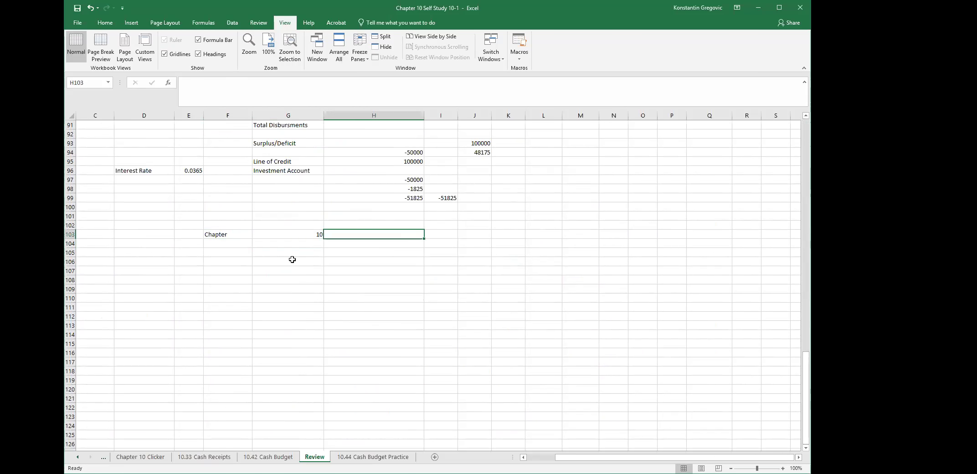
type("Flx")
key("BackSpace")
type("exible Budget")
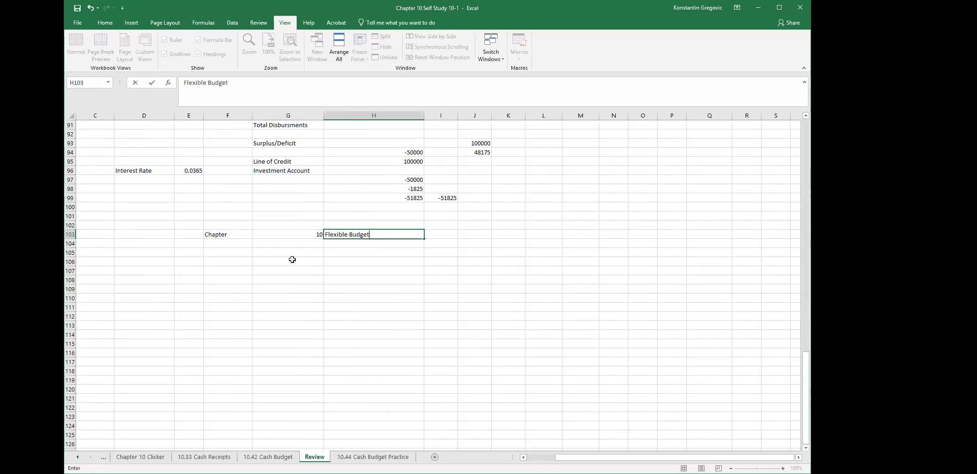
key("Return")
Step: Enter the row labels Sales in F105 and Costs in F106
key("Left")
key("Down")
key("Left")
type("S")
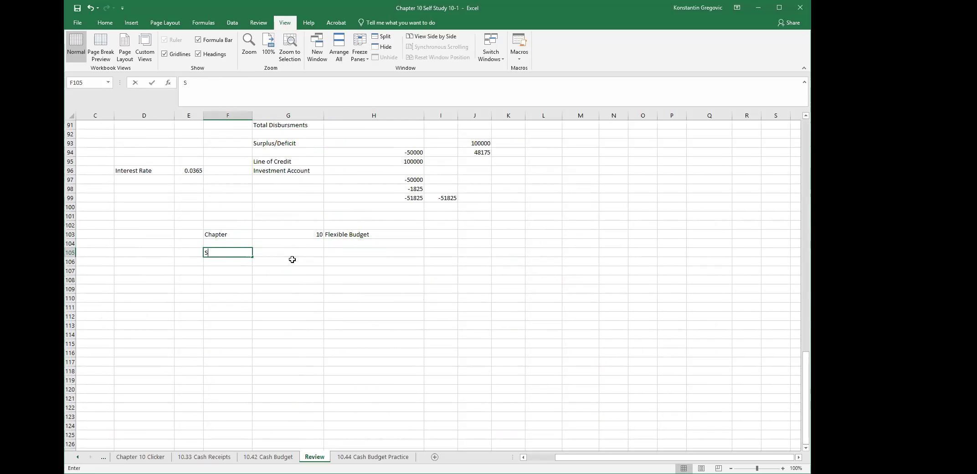
type("ales")
key("Return")
type("Co")
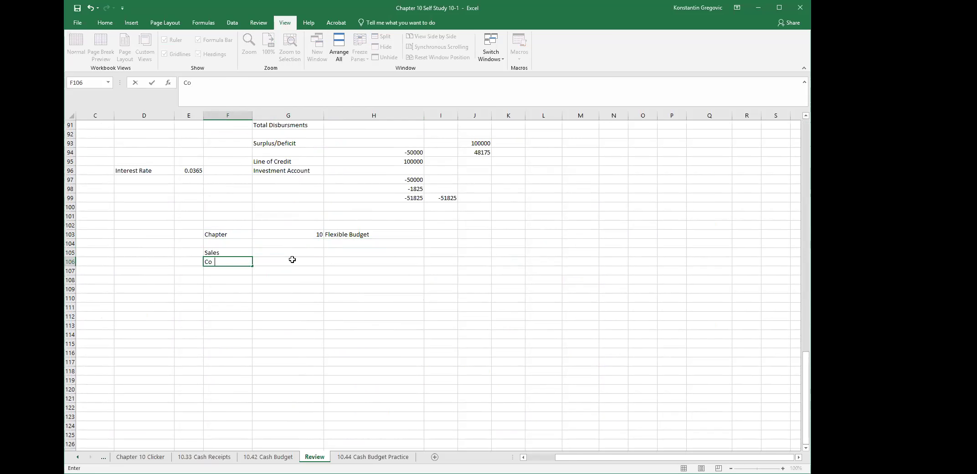
type("ststs")
key("Escape")
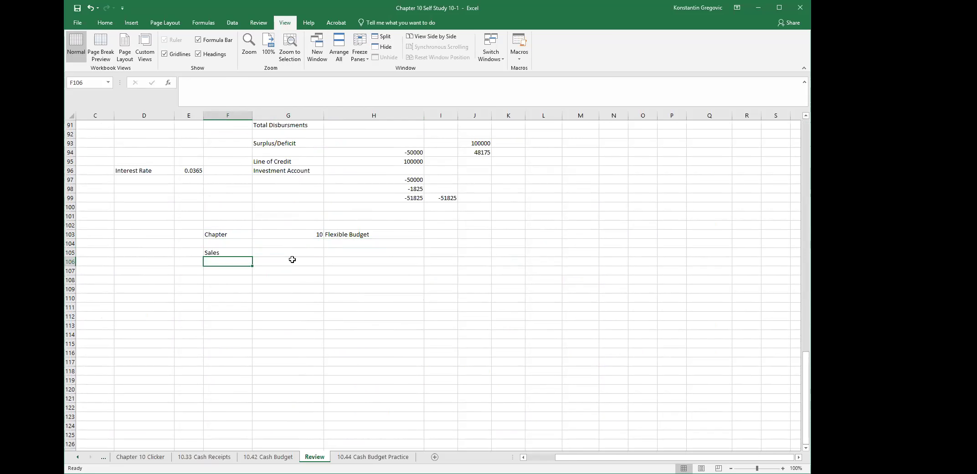
type("Costs")
key("Return")
Step: Add the cost labels DM in F107 and DL in F108
type("A")
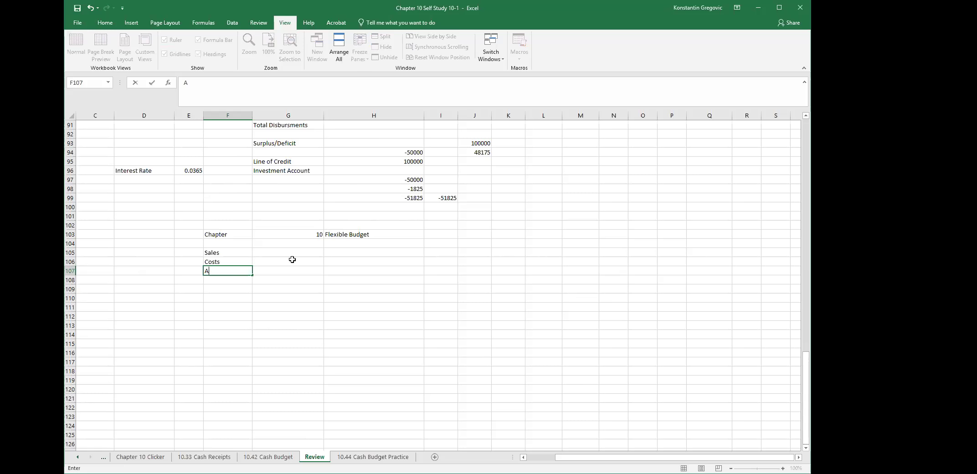
key("Escape")
type("DD")
key("BackSpace")
type("DM")
key("Up")
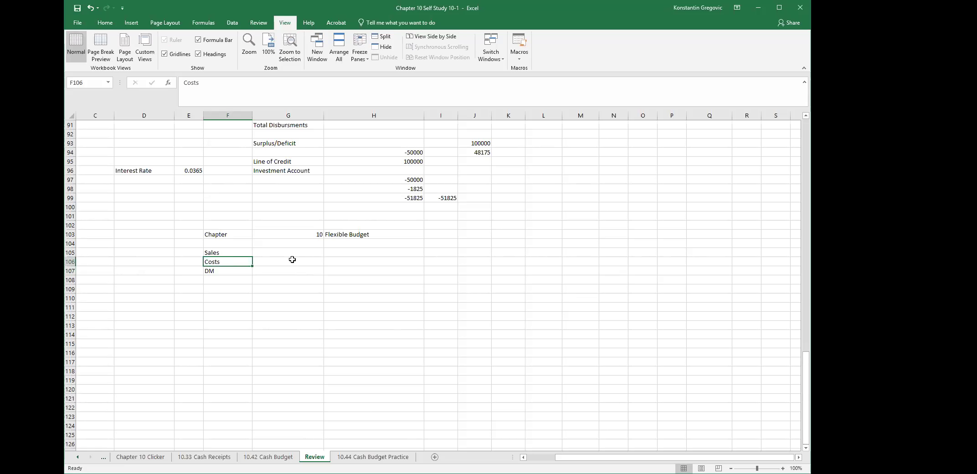
key("Down")
key("Down")
type("DL")
key("Return")
type("MO")
key("Return")
type("Toatl")
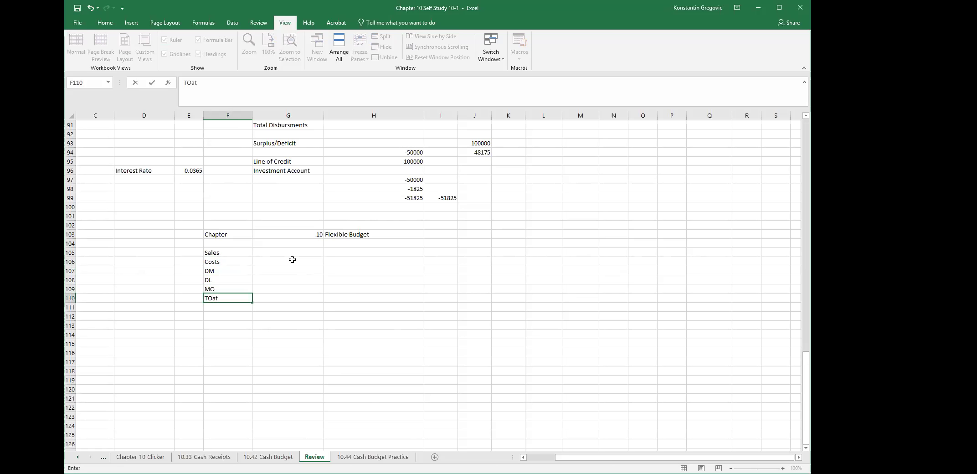
key("BackSpace")
type("to")
key("BackSpace")
type("al Costs")
key("Escape")
key("Up")
key("Down")
key("Up")
key("Delete")
Step: Enter the row labels CM in F109 and Var OH in F110
key("Up")
key("Up")
key("Down")
key("Down")
type("Co")
type("M")
key("Return")
type("Var OH")
key("Return")
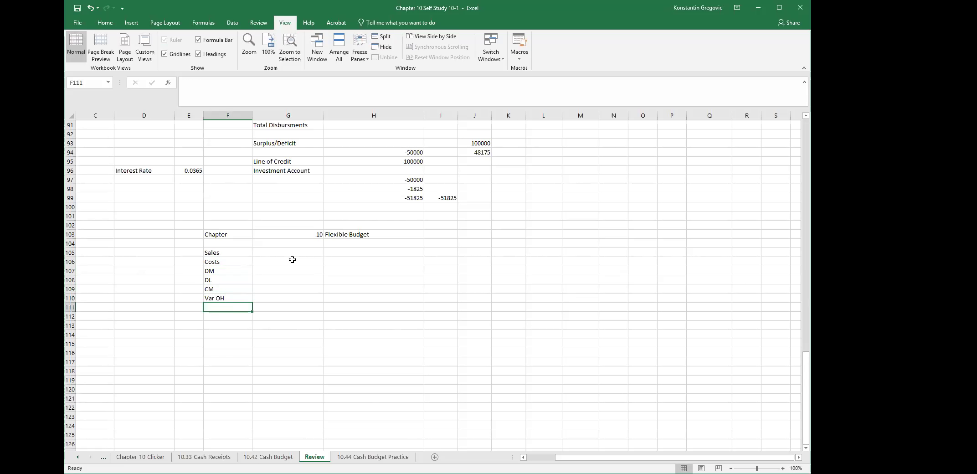
Step: Complete the row labels with Fixed OH in F111 and Operating Income in F112
type("FC")
key("BackSpace")
type("ixed OH")
key("Return")
type("Opa")
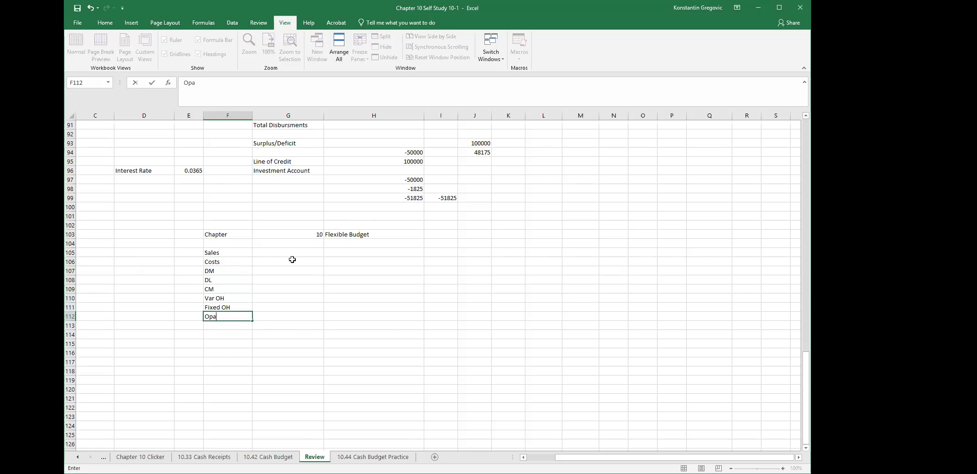
type("rating Income")
key("Return")
Step: Enter the column heading Actual in G104, above the Sales row
key("Up")
key("Up")
key("Up")
key("Up")
key("Up")
key("Up")
key("Up")
key("Up")
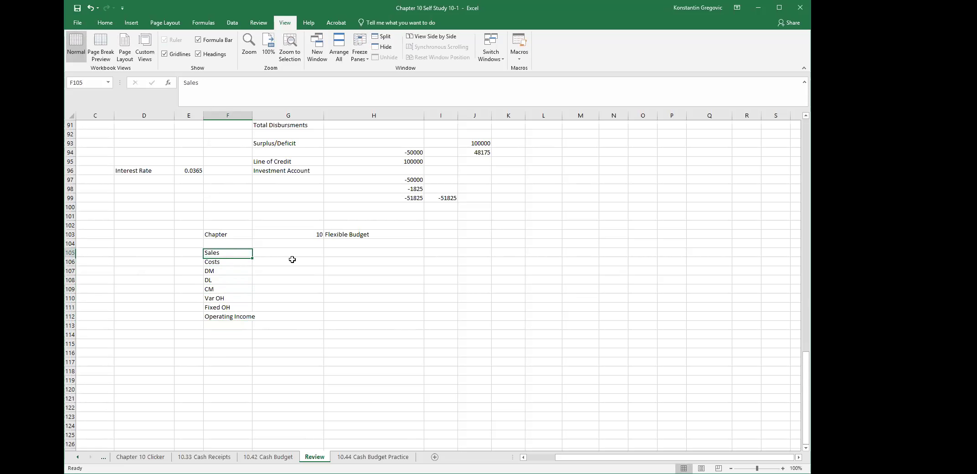
key("Up")
key("Right")
type("Actual")
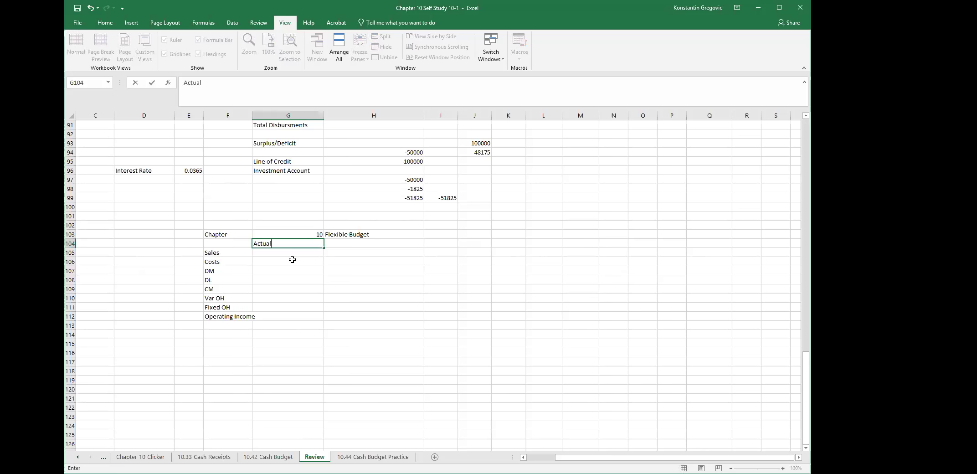
key("Return")
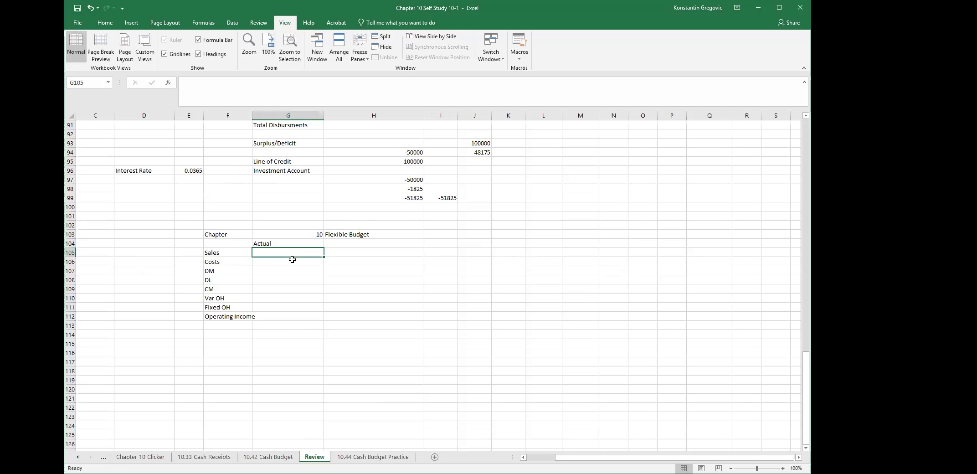
key("Up")
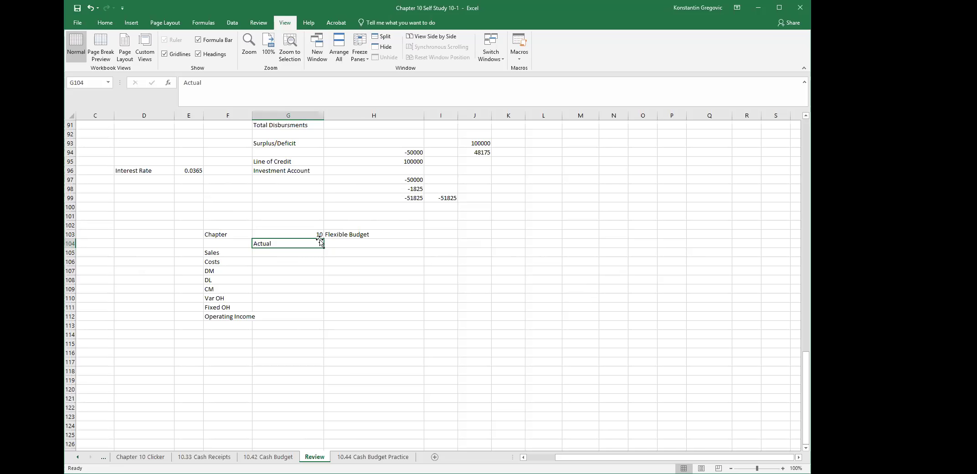
Step: Enter the column heading Static Budget in I104, leaving column H free
left_click(335, 246)
key("Right")
type("Stata")
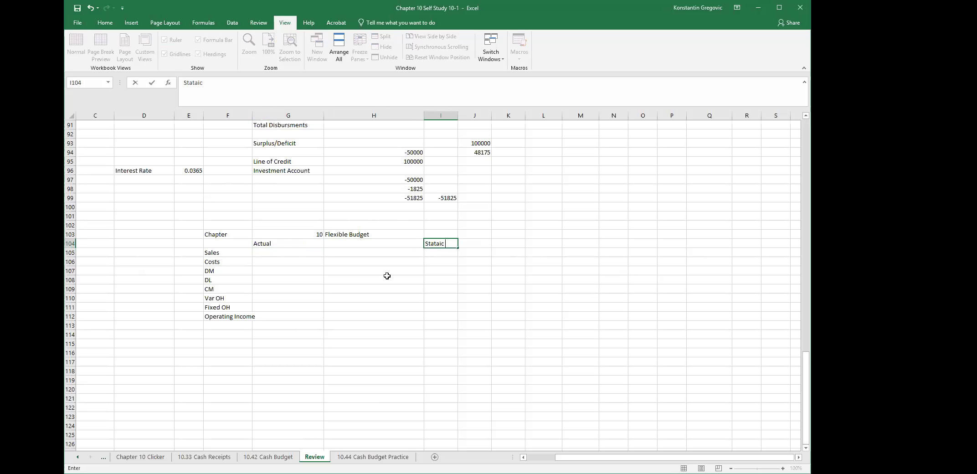
type("c Budget")
key("Return")
key("Up")
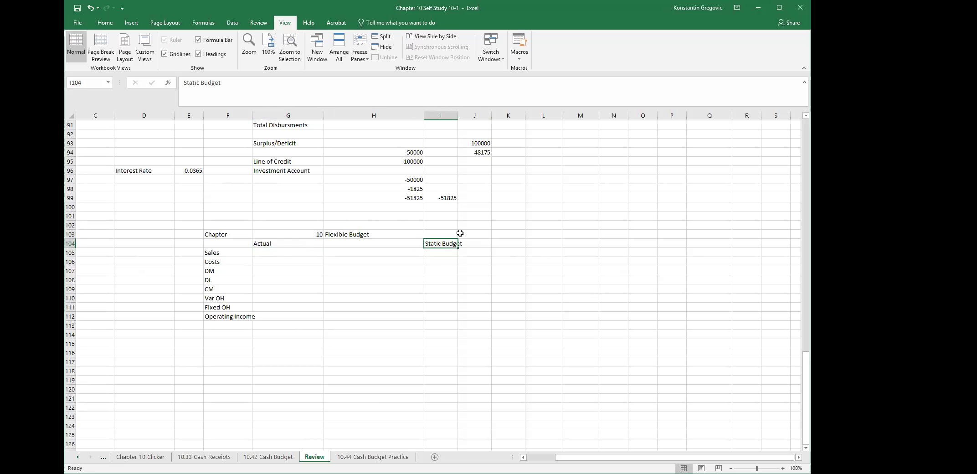
Step: Enter the column heading Flexible Budget in H104 and clear the old title in H103 and the 10 in G103
left_click(371, 242)
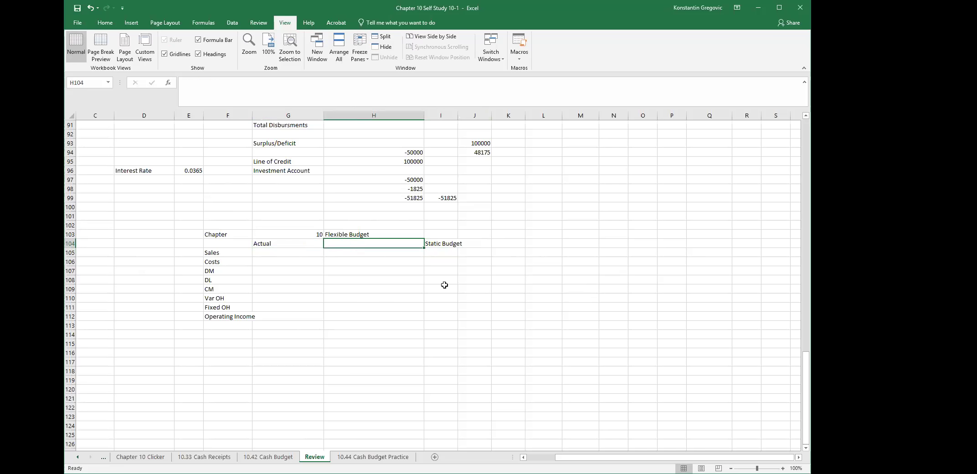
type("Flexible Budget")
key("Return")
key("Up")
key("Up")
key("Delete")
key("Left")
key("Delete")
key("Down")
key("Right")
key("Right")
key("Right")
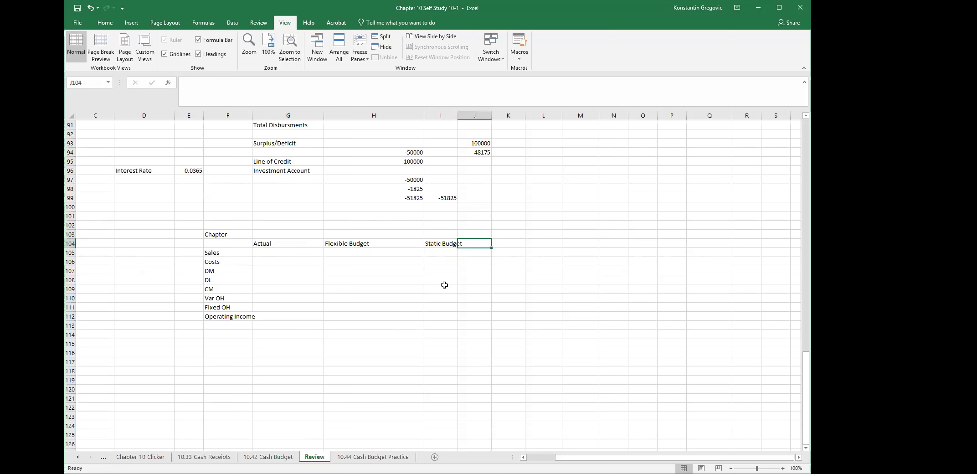
Step: Enter the label Activity Level in H103, above the Flexible Budget heading
scroll(444, 285, "up", 1)
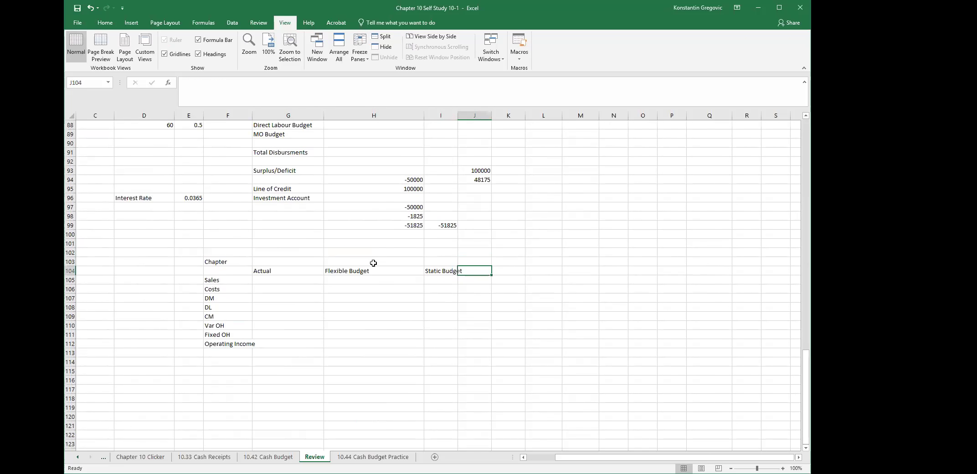
left_click(379, 265)
type("Activi")
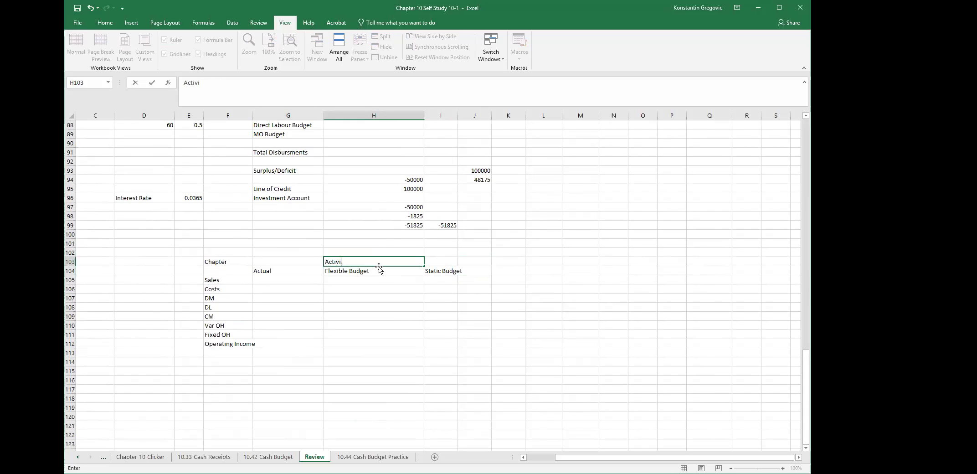
type("ty Lefl")
key("BackSpace")
key("BackSpace")
type("vel")
key("Return")
Step: Enter MH in K103, in the same row as Activity Level
key("Up")
key("Right")
key("Right")
key("Right")
type("MH")
key("Return")
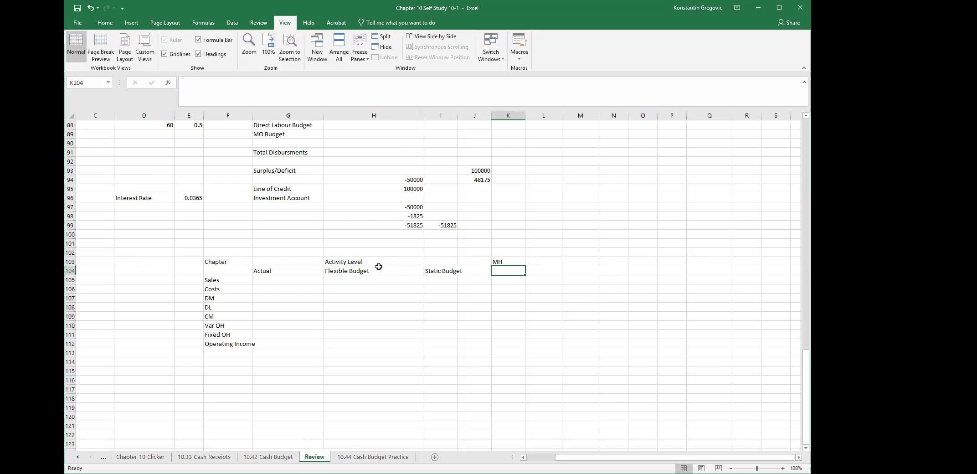
Step: Enter the heading Actual MH in L103, beside the MH heading
key("Up")
key("Right")
key("Left")
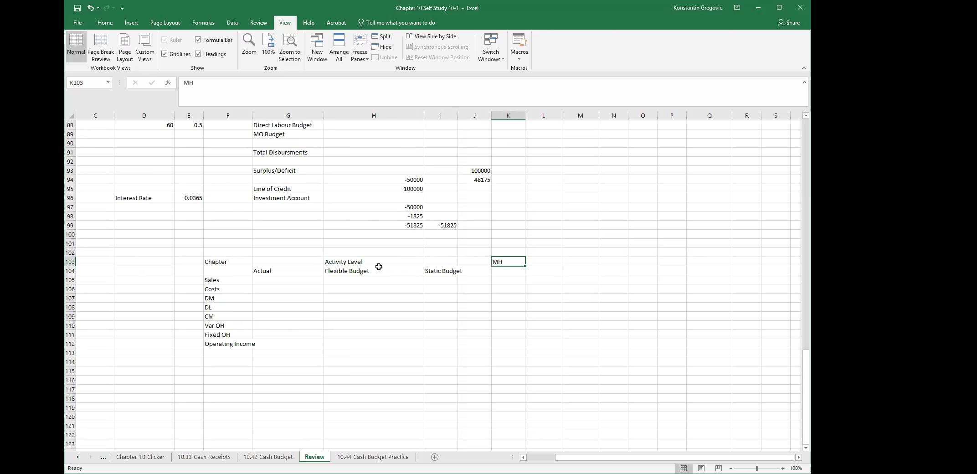
key("Left")
key("Left")
key("Right")
key("Right")
key("Right")
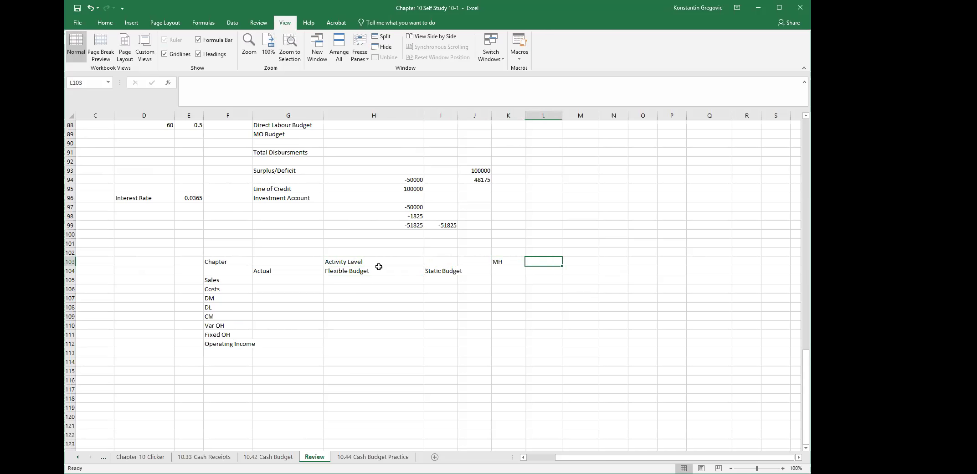
type("Actual MH")
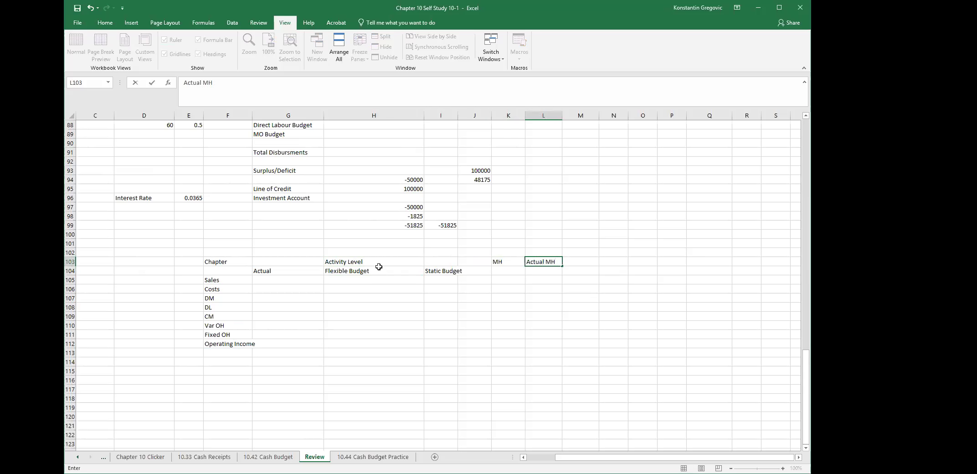
key("ctrl+Return")
Step: Enter the heading Standard Price in M103, beside Actual MH
key("Right")
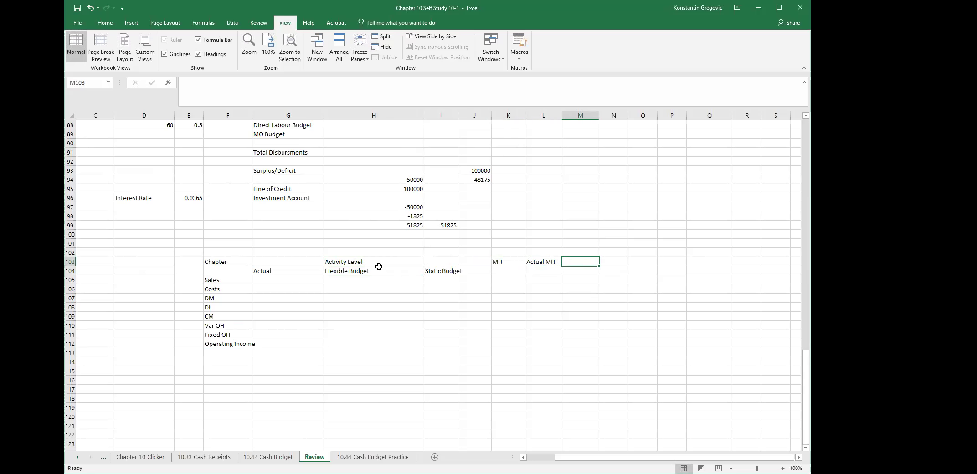
type("St")
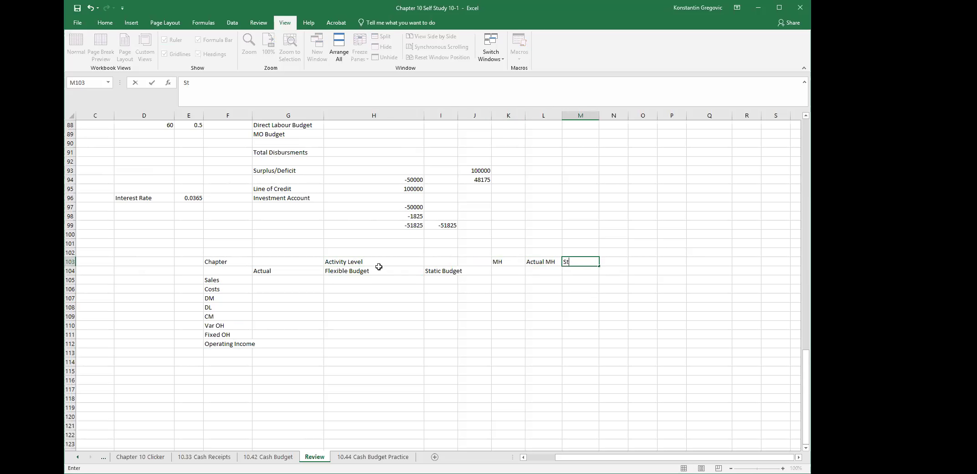
type("andard Price")
key("Return")
Step: Replace the heading in M103 with Budget Price
key("Up")
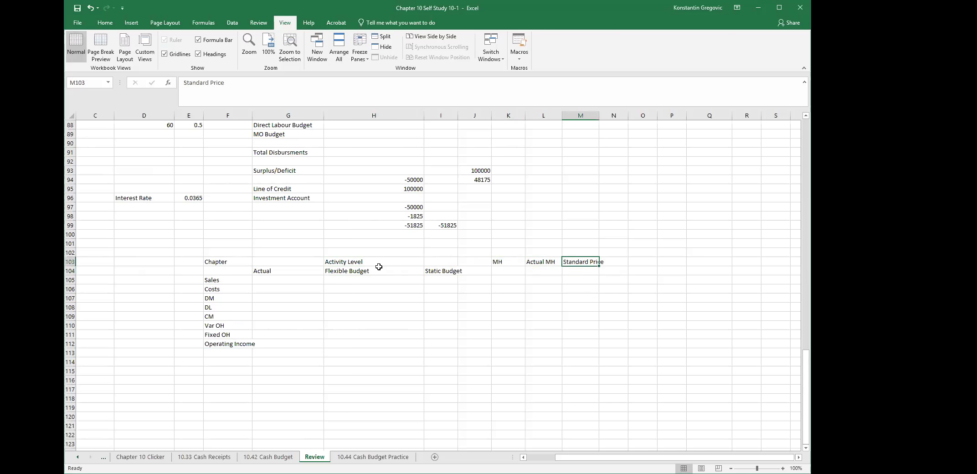
type("Budget Price")
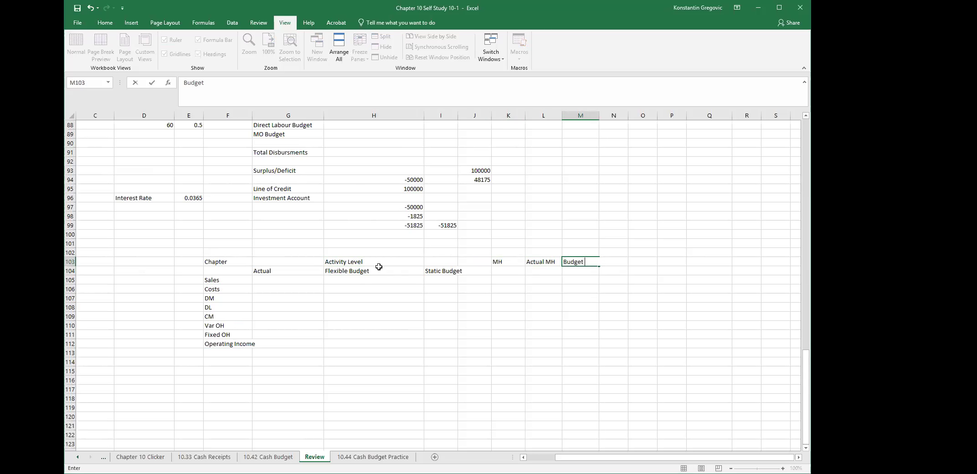
key("Return")
Step: Examine the Actual, Flexible Budget and Static Budget column headings in row 104
key("Left")
key("Left")
key("Left")
key("Left")
key("Left")
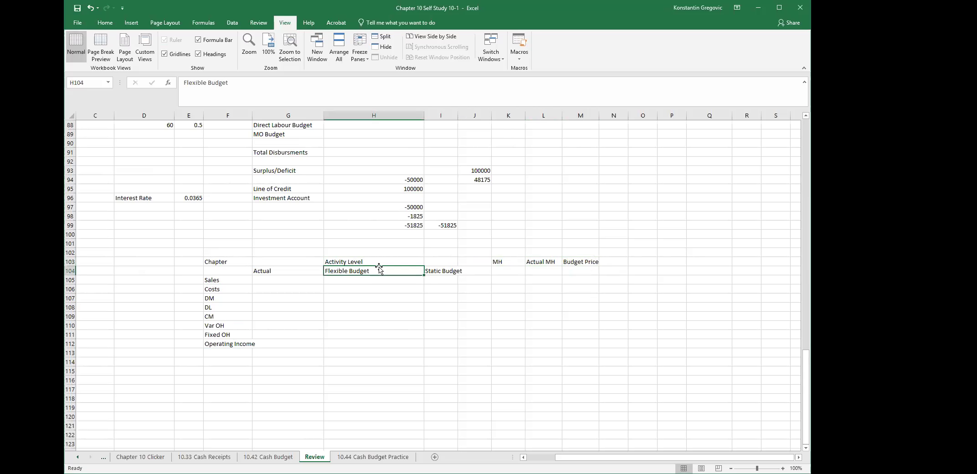
left_click(283, 271)
left_click(346, 274)
left_click(442, 271)
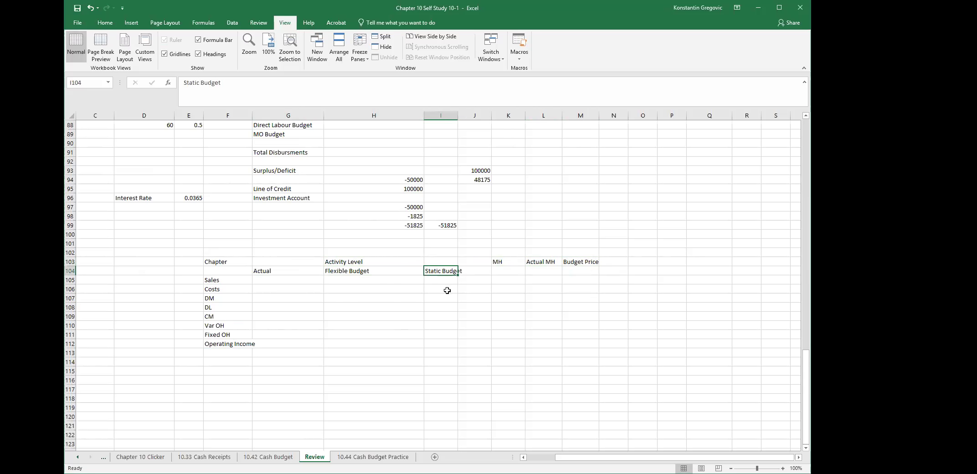
left_click(295, 281)
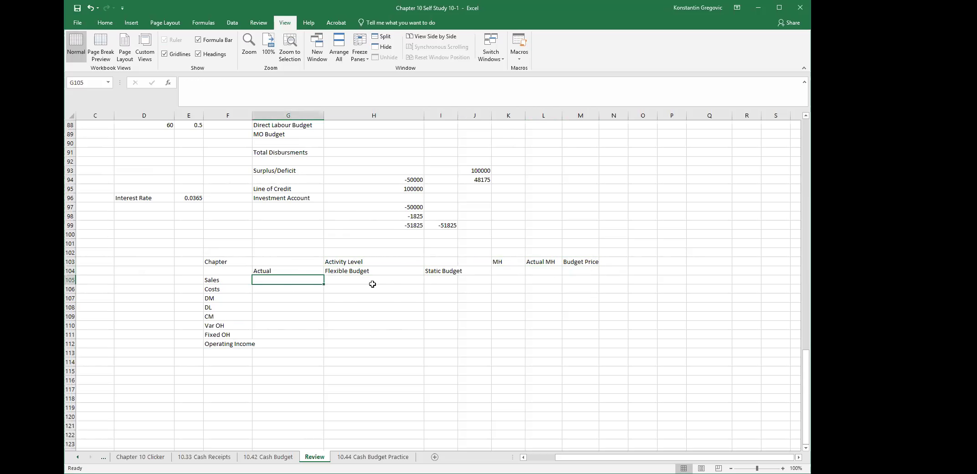
Step: Enter the label variances in F114, two rows below Operating Income
left_click(229, 364)
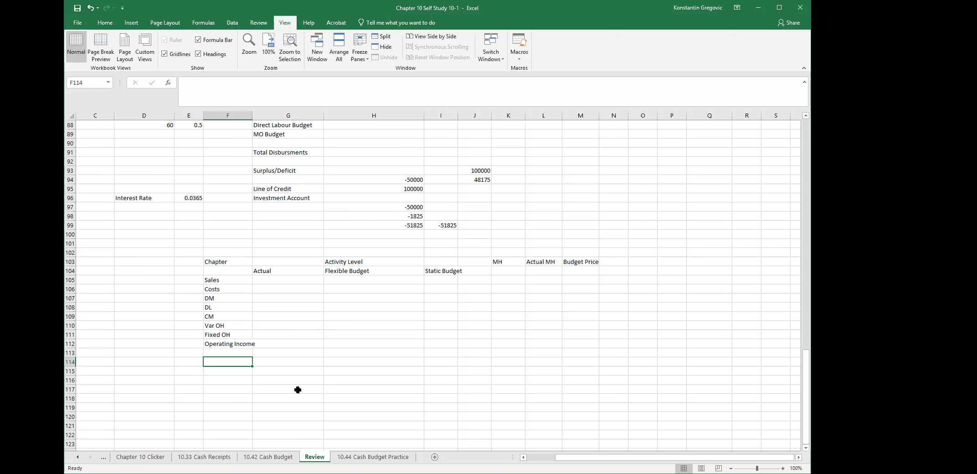
type("varianc")
key("Return")
key("Up")
key("Up")
key("Up")
key("Up")
key("Up")
key("Up")
key("Up")
key("Down")
key("Down")
key("Down")
key("Down")
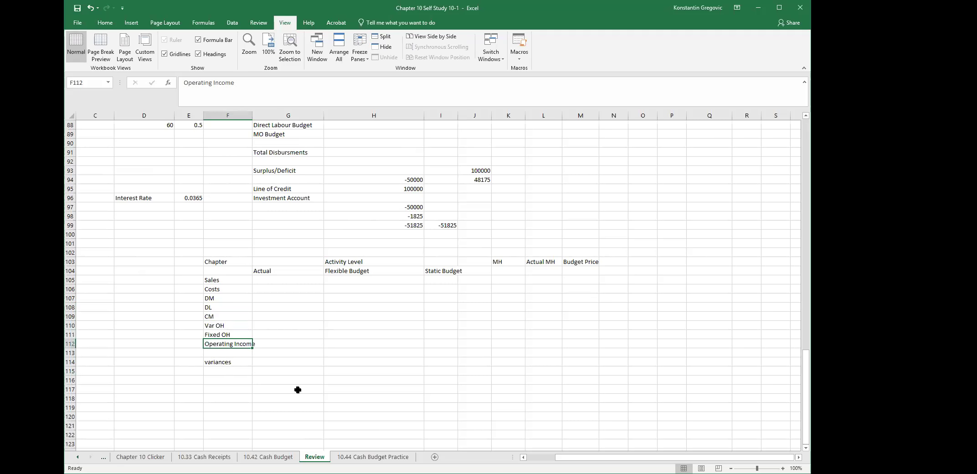
Step: Replace the label in F114 with Total Variance and enter the text Actual -Static Budget in F115
left_click(240, 371)
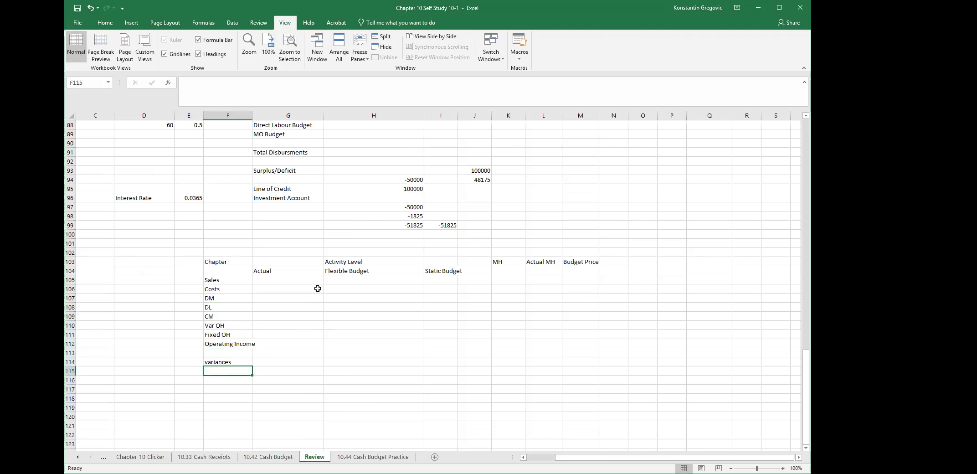
type("S")
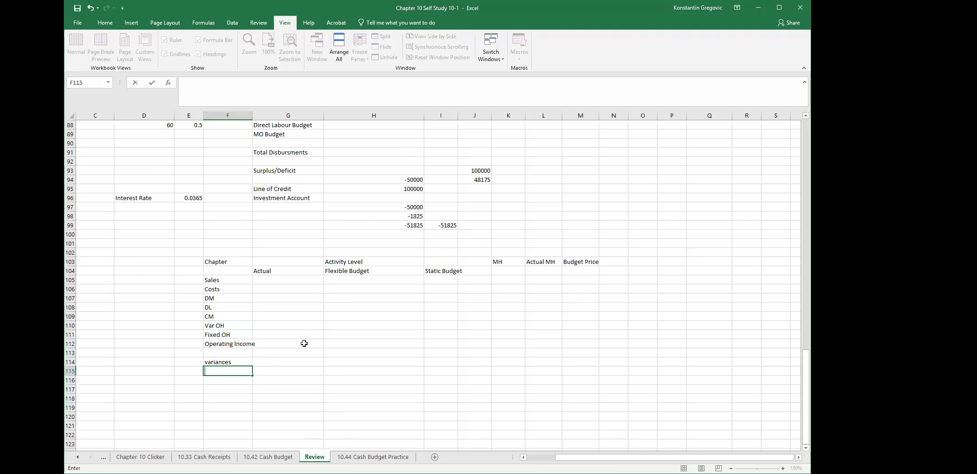
key("Up")
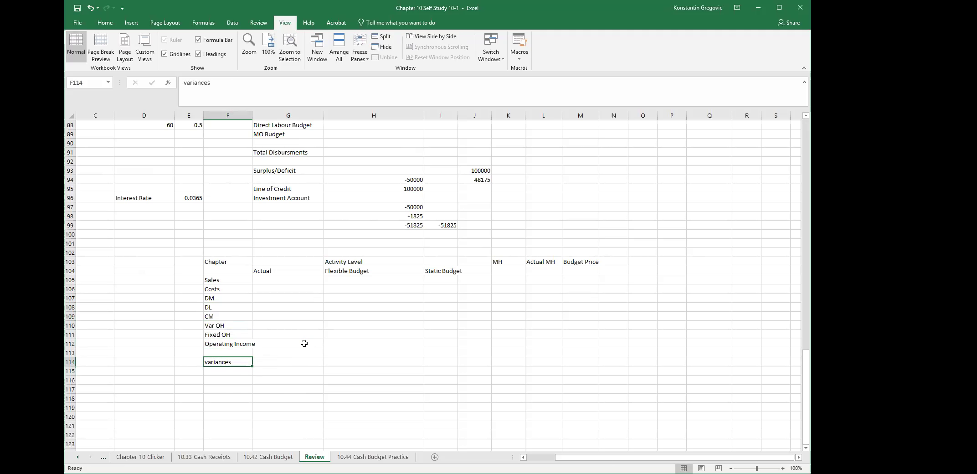
type("Total Variance")
key("Return")
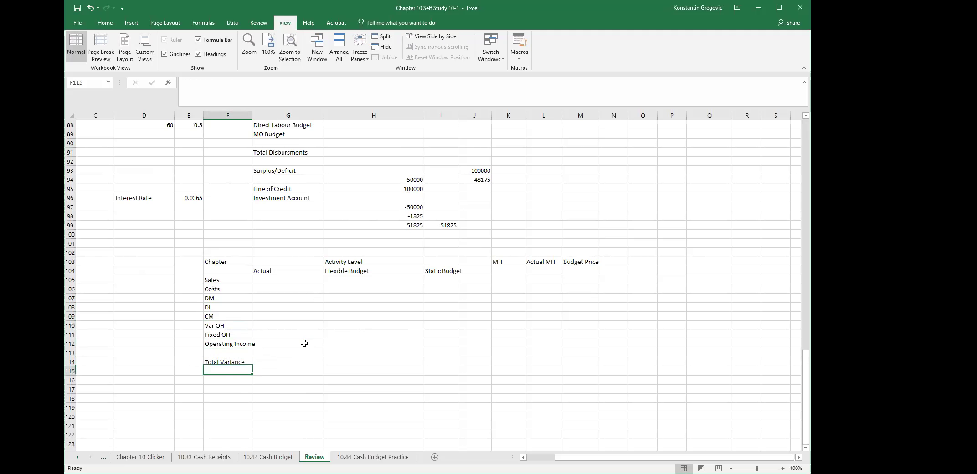
type("Actual")
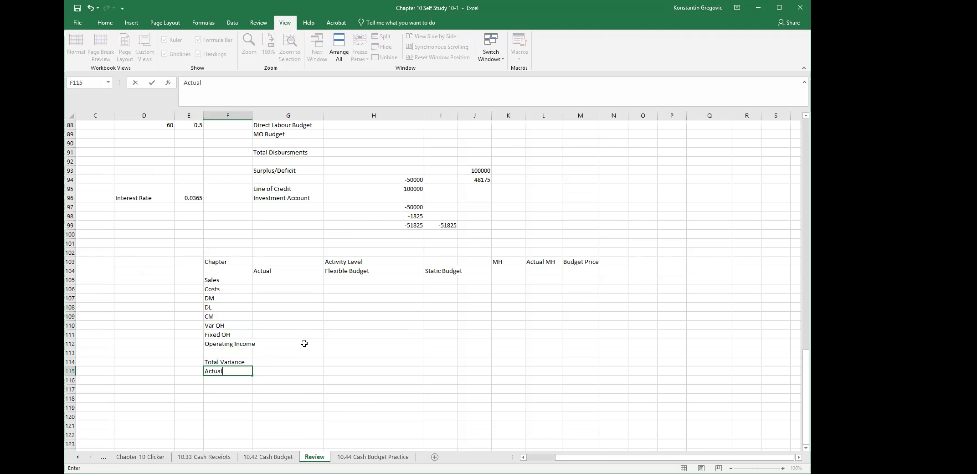
type(" -Static Budget")
key("Return")
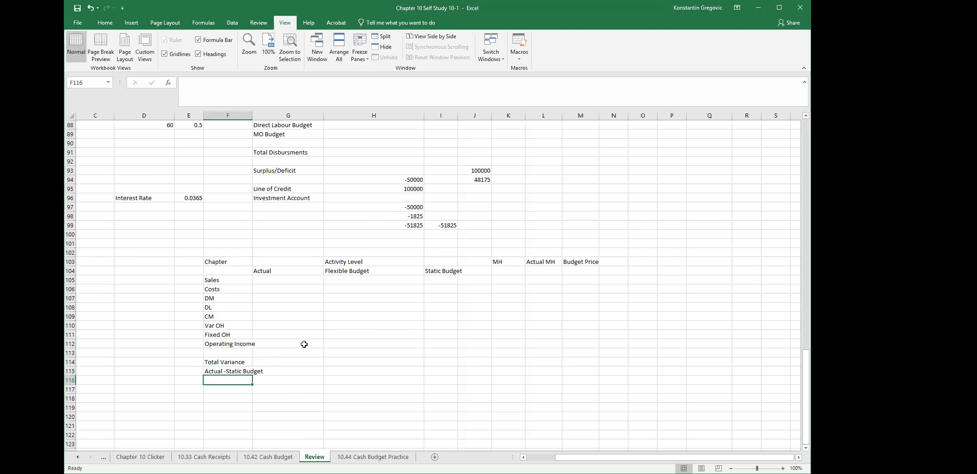
Step: Enter the text Actual-Flexibe Budget in F116 and Flexible Budget-Static in F117
left_click(230, 395)
key("Up")
key("Up")
type("Actual-")
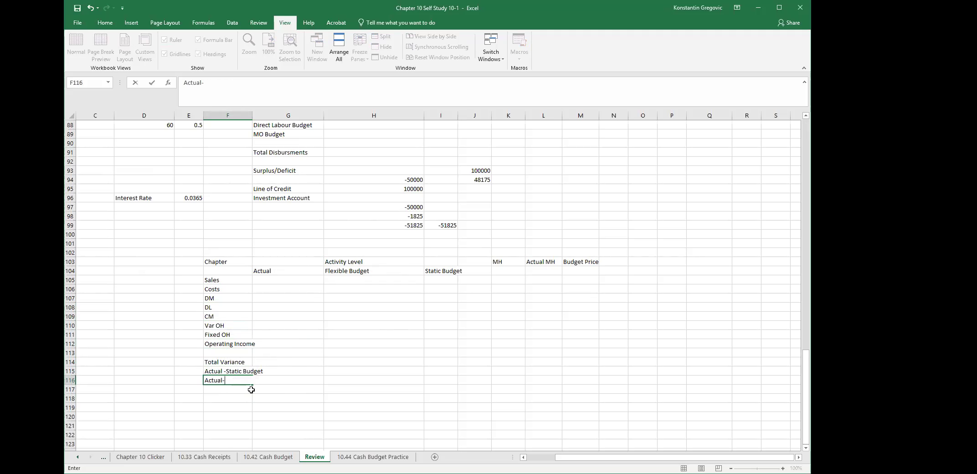
type("Flexibe Budget")
key("Return")
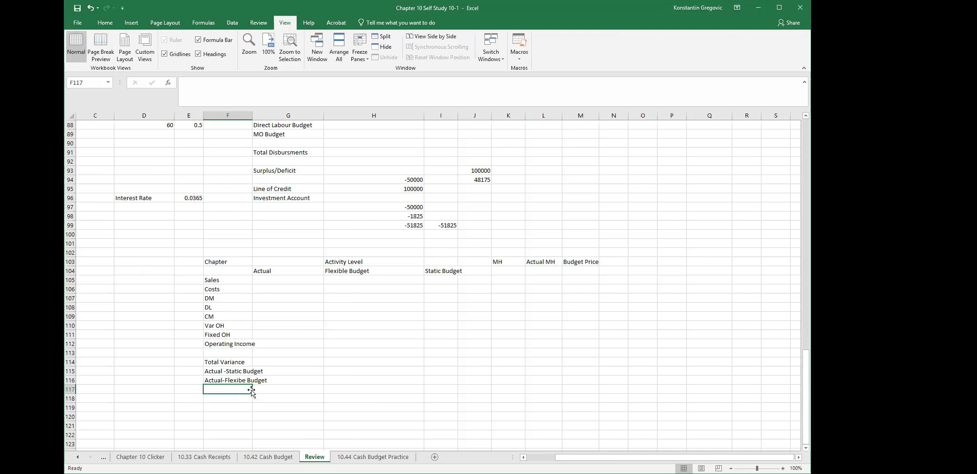
type("F")
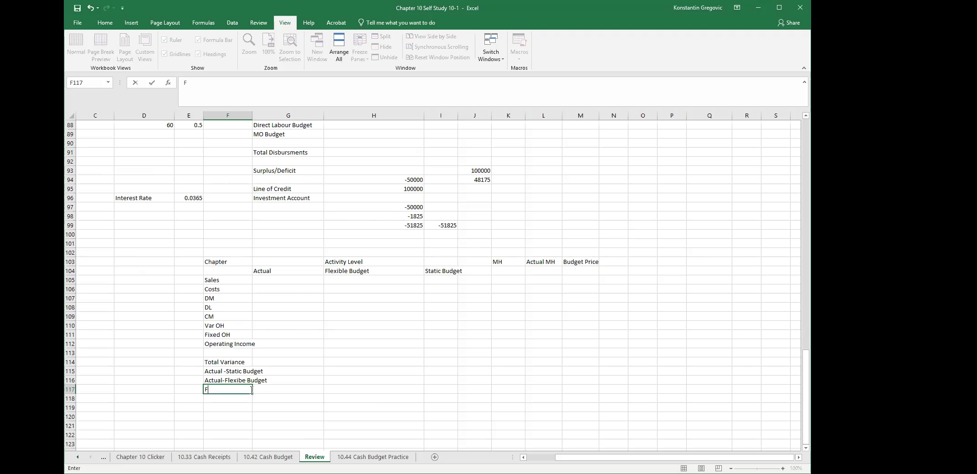
type("lexible Budget-Static")
key("Return")
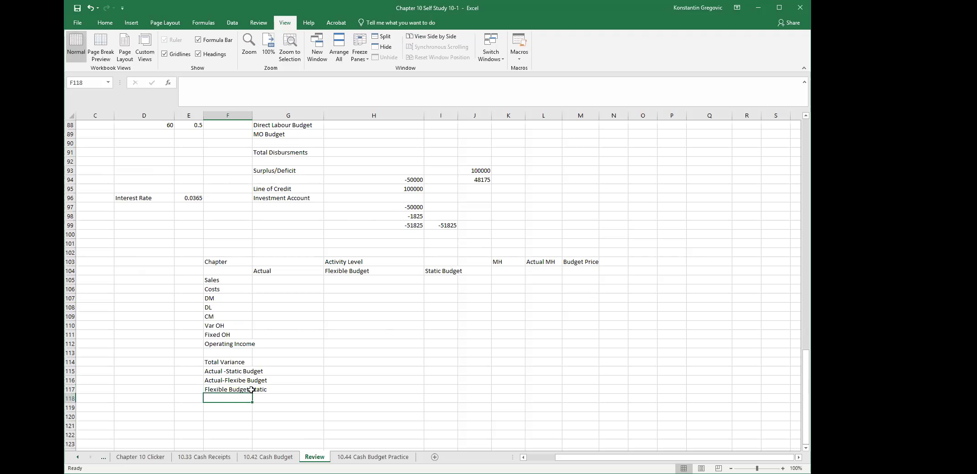
left_click(300, 279)
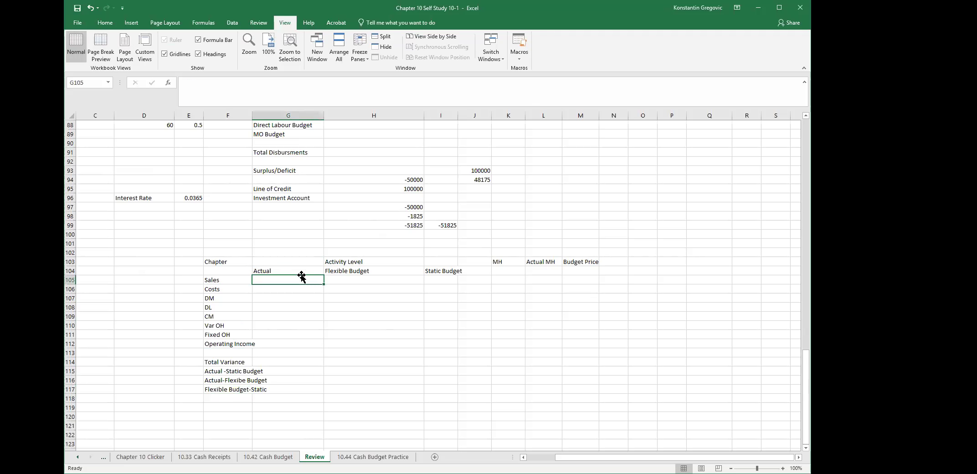
left_click(352, 269)
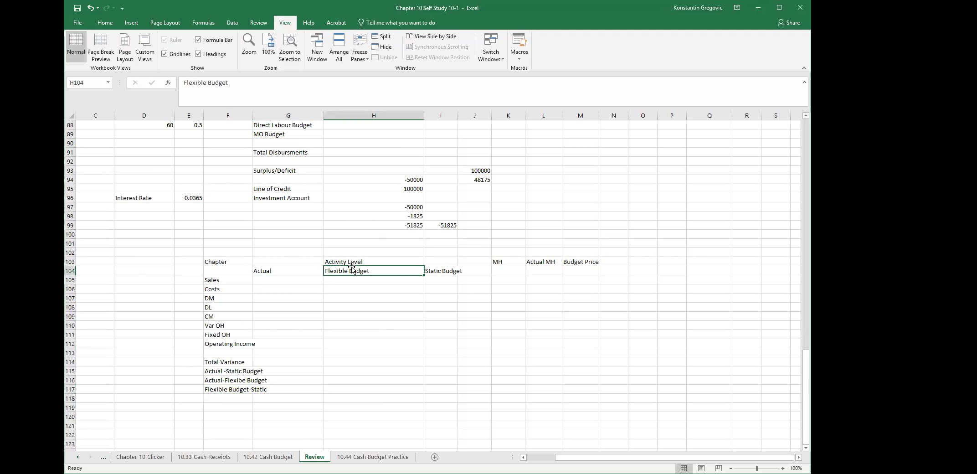
left_click(433, 269)
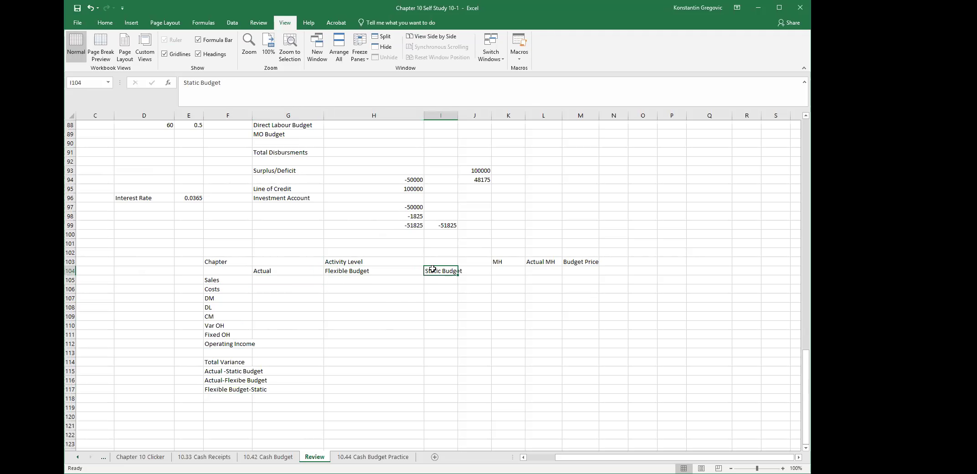
Step: Mark the three variance lines as unfavourable or favourable: U, F in H115 and H116, and U.F in H117
left_click(314, 378)
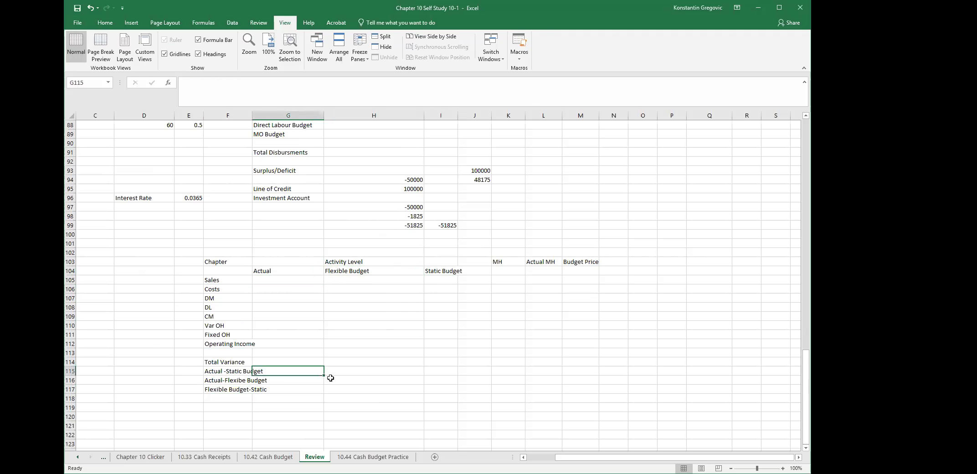
left_click(332, 378)
left_click(340, 371)
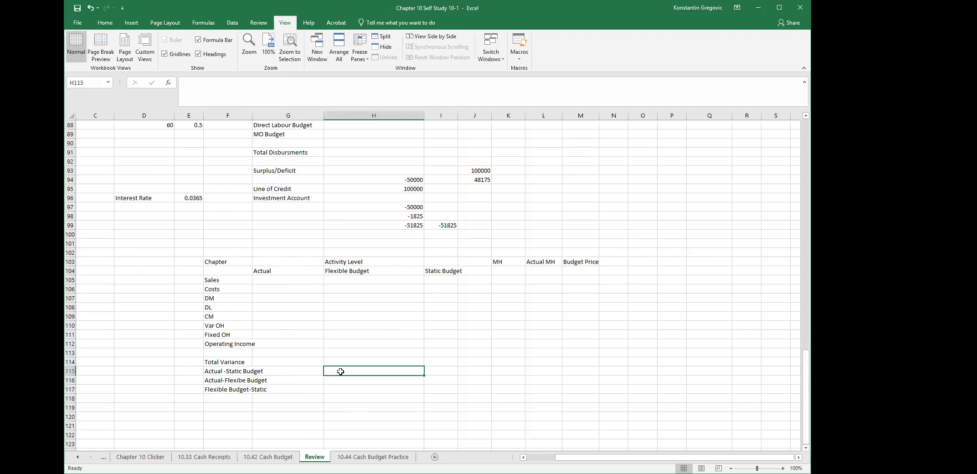
type("U, F")
key("Return")
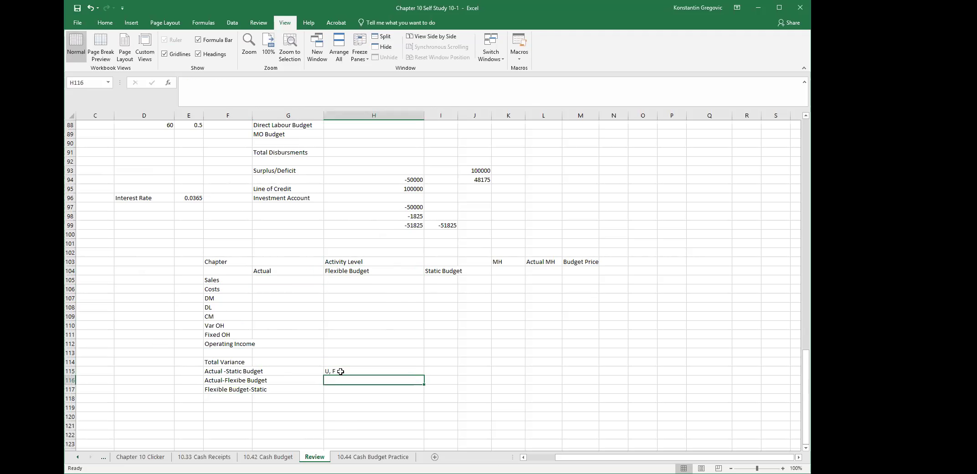
type("U, F")
key("Return")
left_click(341, 371)
left_click(344, 393)
type("U.")
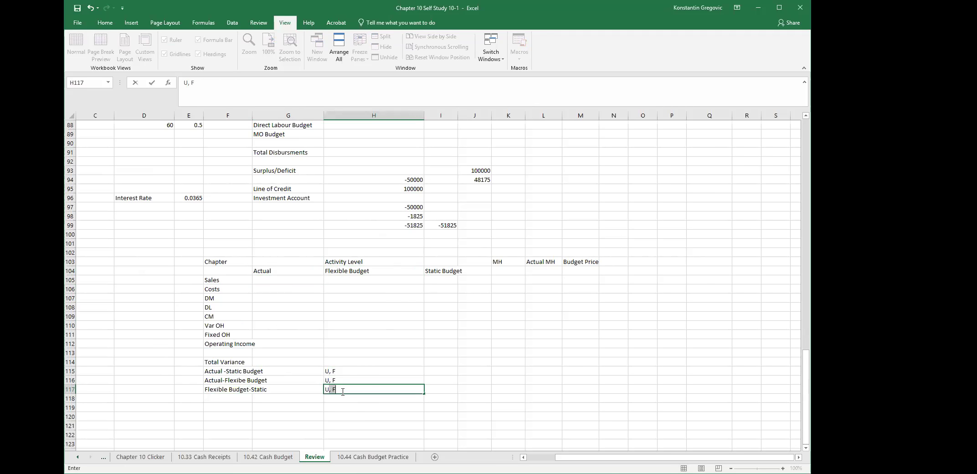
type("F")
key("Return")
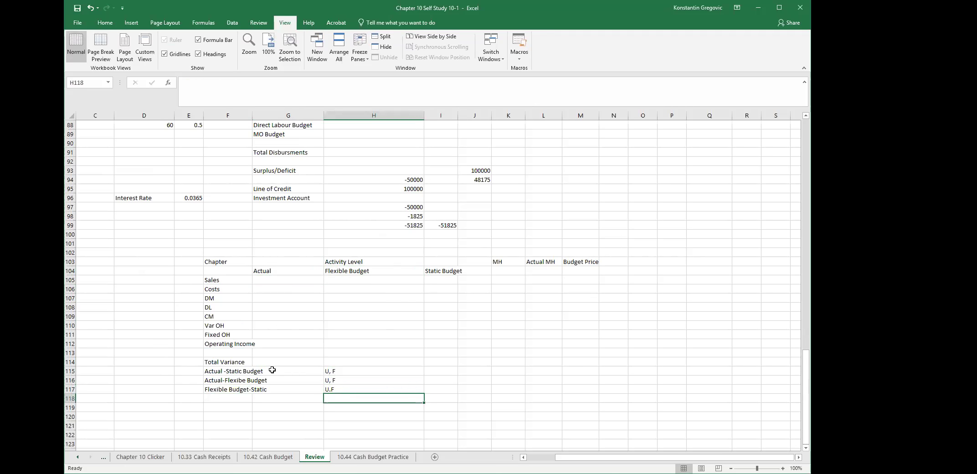
Step: Compare the Actual, Flexible Budget and Static Budget headings with the variance lines and their U, F markers below
left_click_drag(290, 271, 459, 277)
left_click(408, 324)
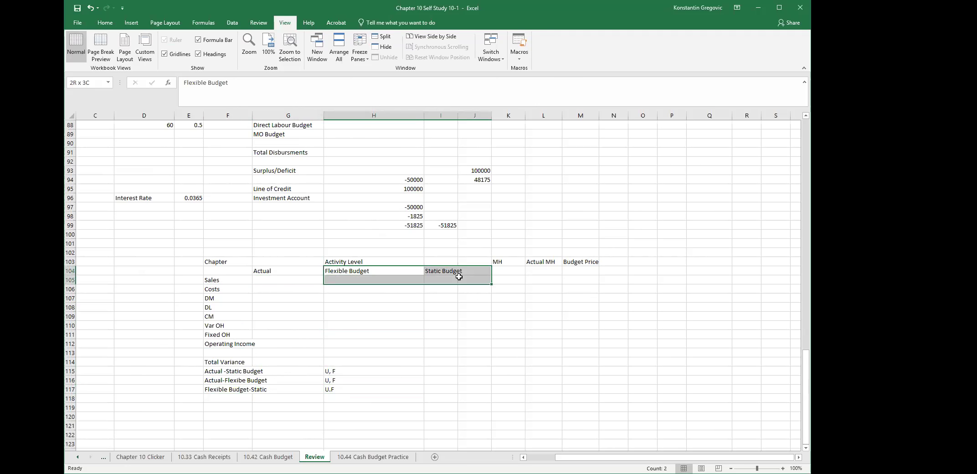
left_click(269, 415)
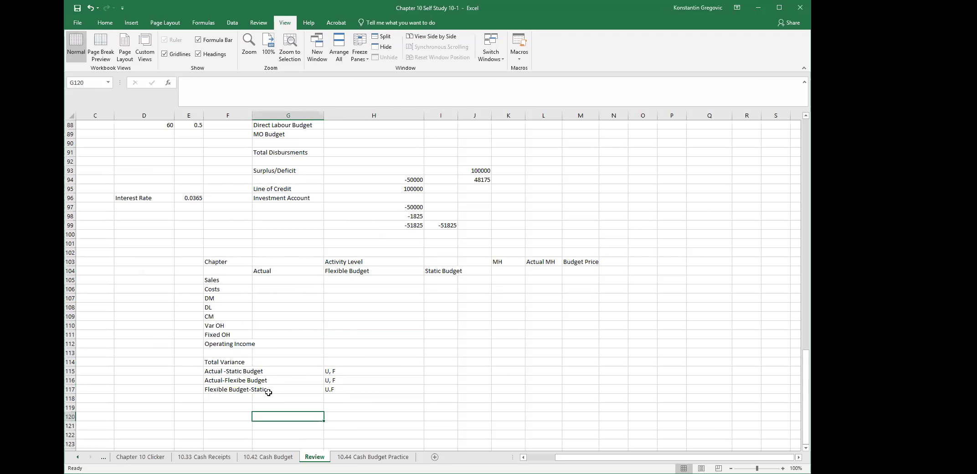
left_click(222, 372)
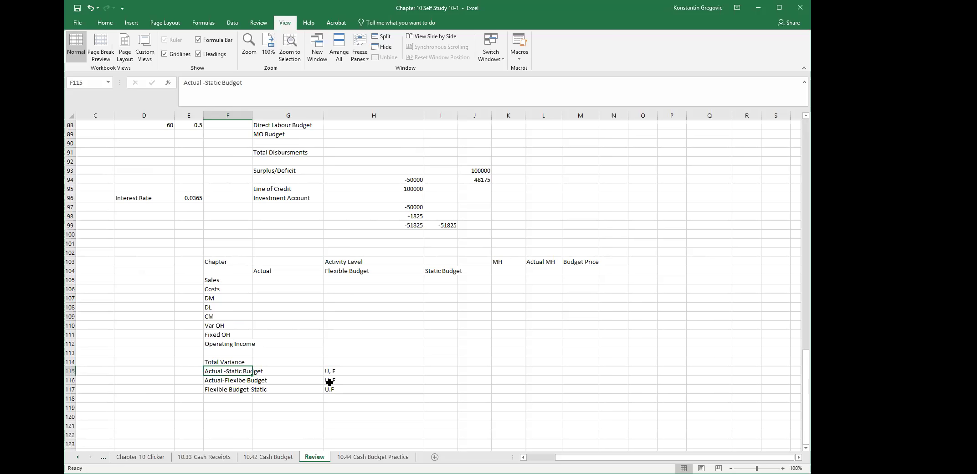
left_click(329, 383)
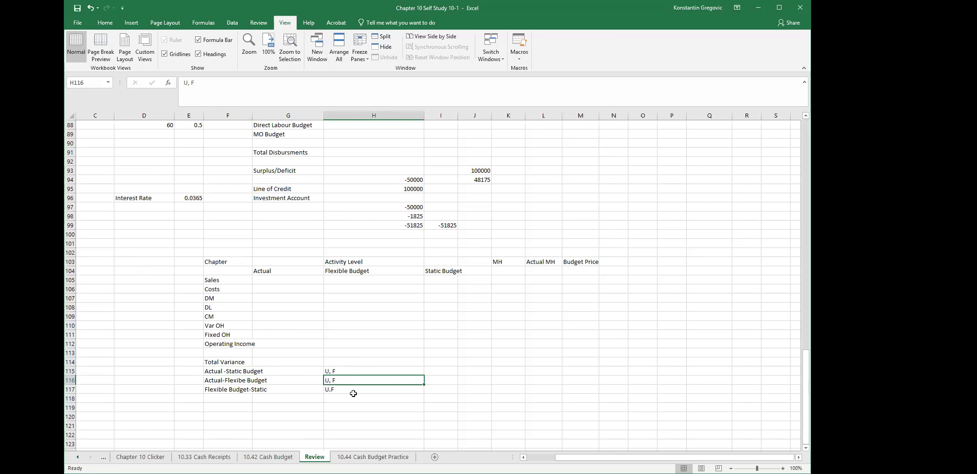
left_click(276, 271)
left_click(355, 274)
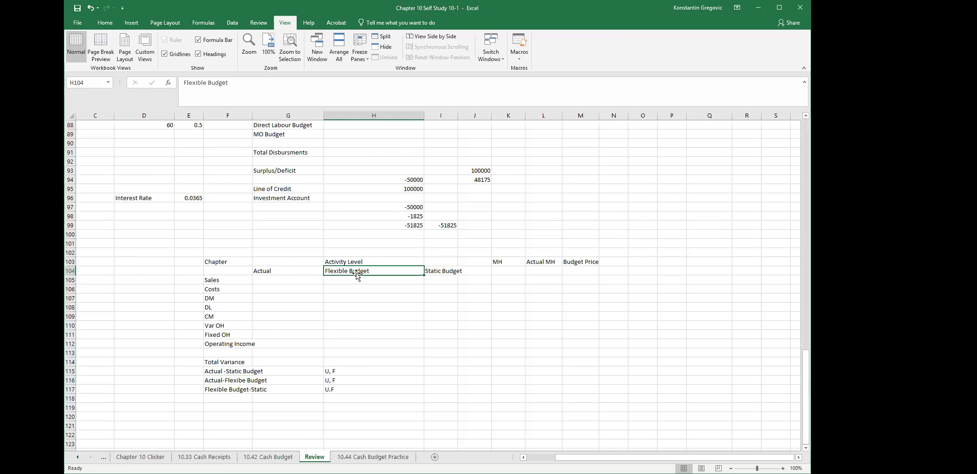
left_click(440, 270)
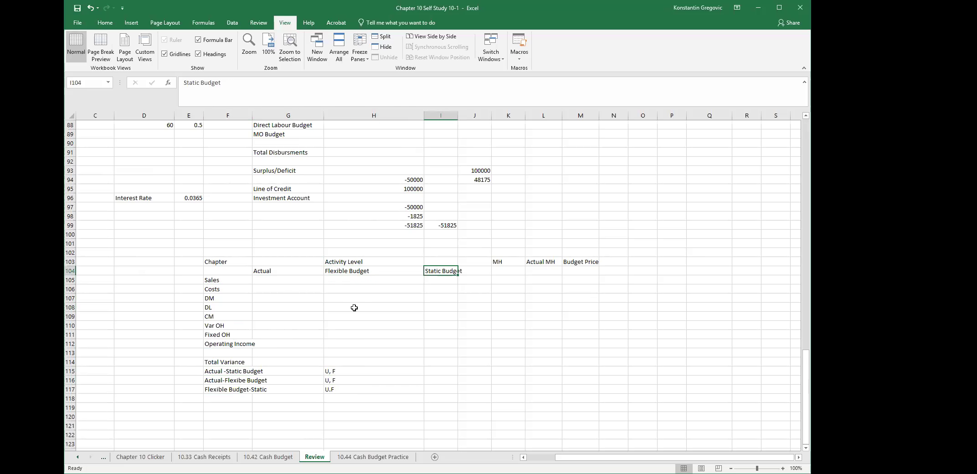
left_click(266, 272)
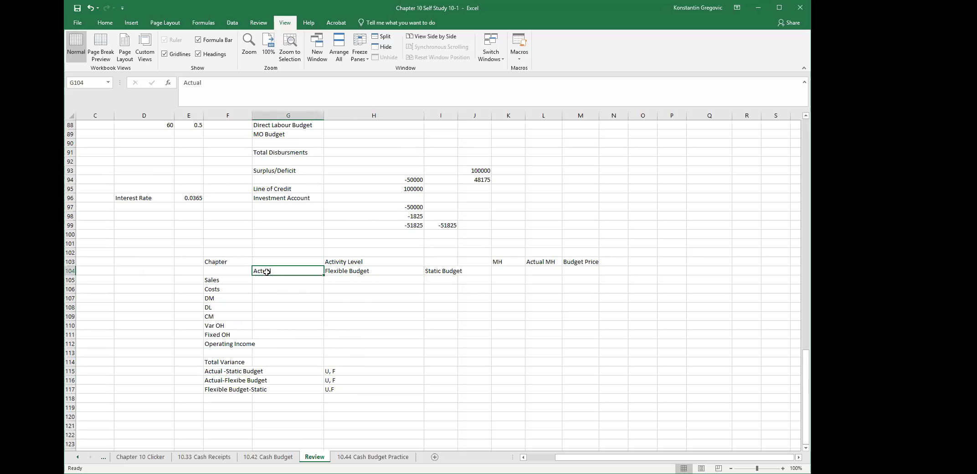
left_click(440, 273)
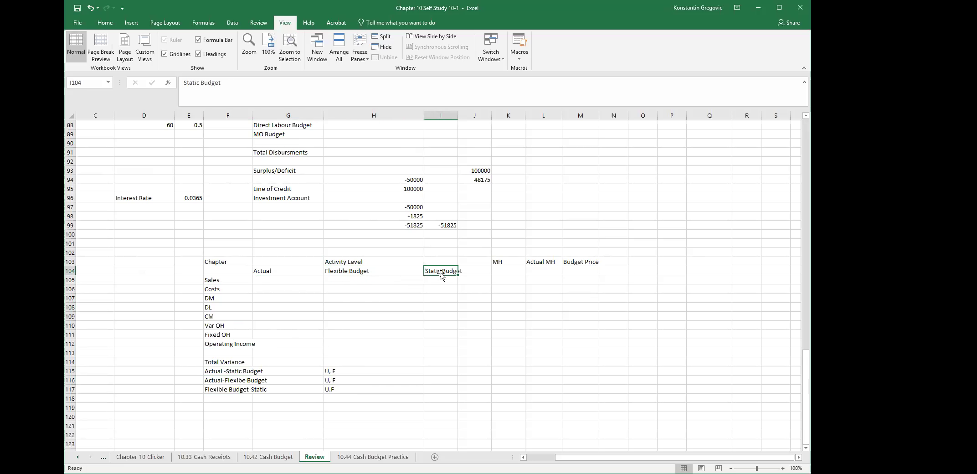
left_click(344, 390)
Step: Enter the label Check; in F119, two rows below the variance lines
left_click(249, 409)
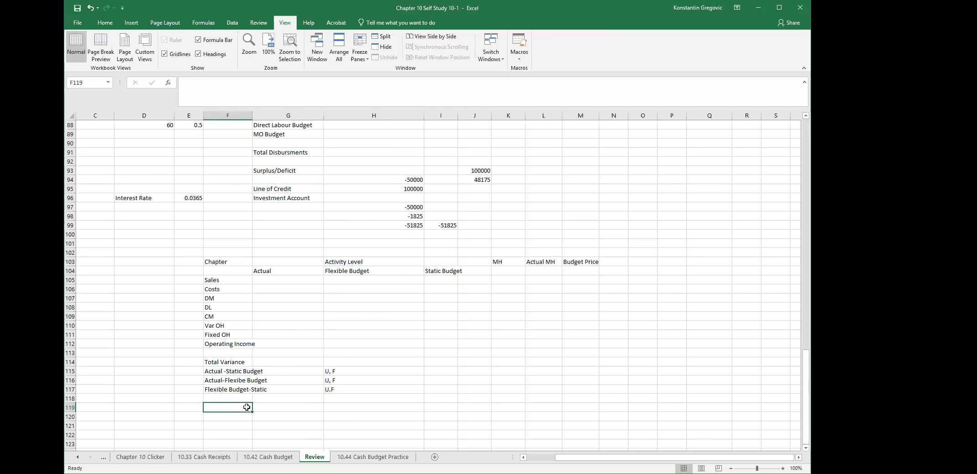
type("Check")
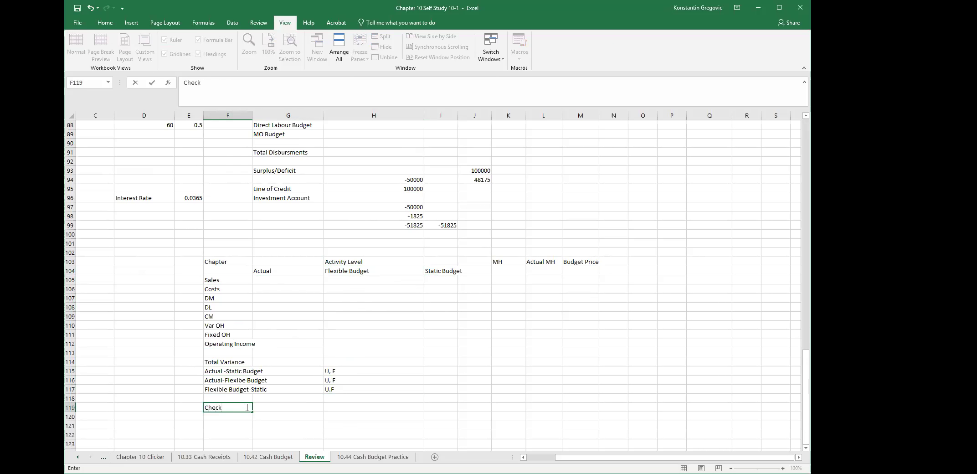
type(";")
key("Return")
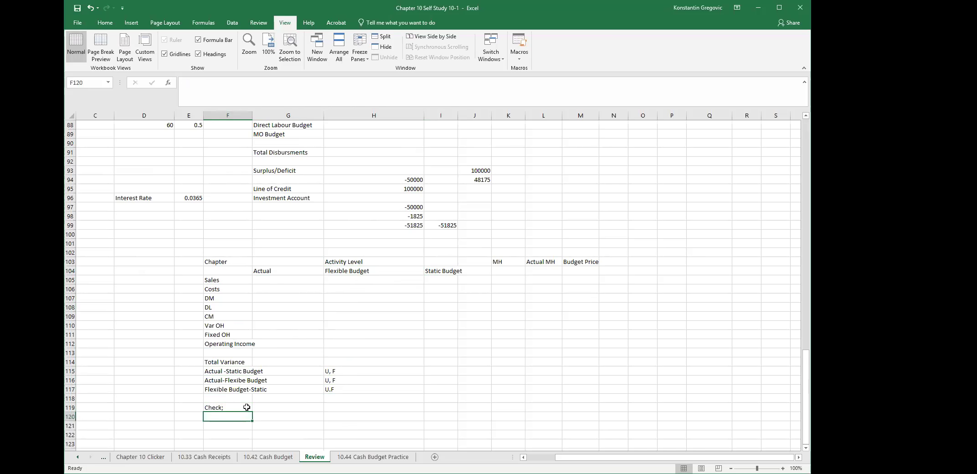
Step: Number the three variance lines 1, 2 and 3 in cells E115 to E117
left_click(192, 371)
type("1")
key("Return")
type("2")
key("Return")
type("3")
key("Return")
Step: Enter the check relation beside its label, with 1,2 in G119 and =3 as text in H119
key("Return")
key("Return")
key("Up")
key("Right")
key("Right")
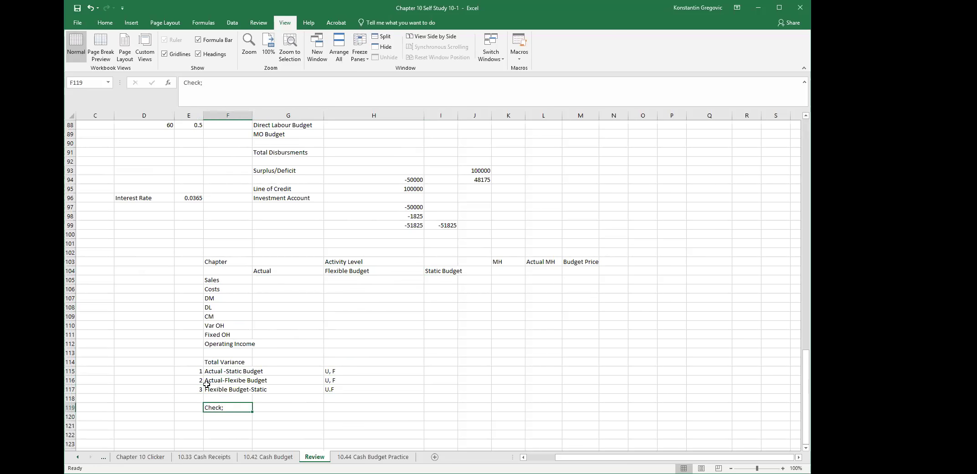
type("1")
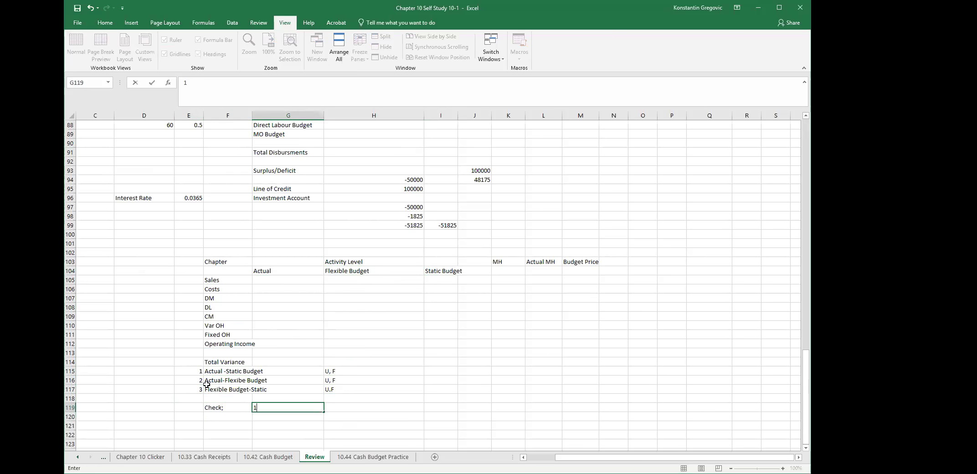
type(",")
key("ctrl+Return")
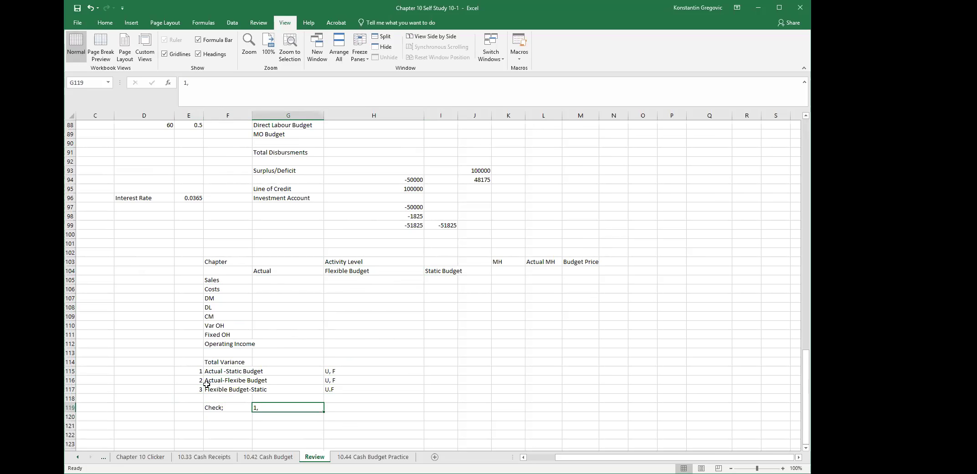
type("1")
key("Tab")
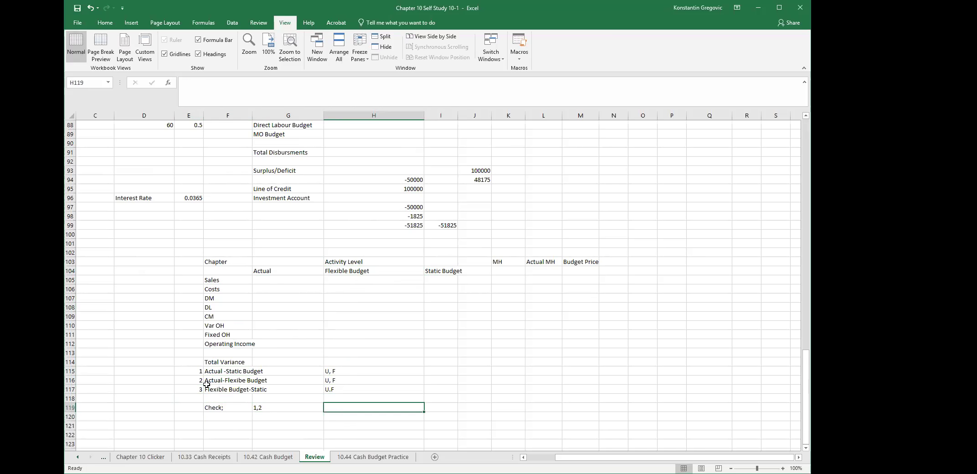
type("=3")
key("ctrl+Return")
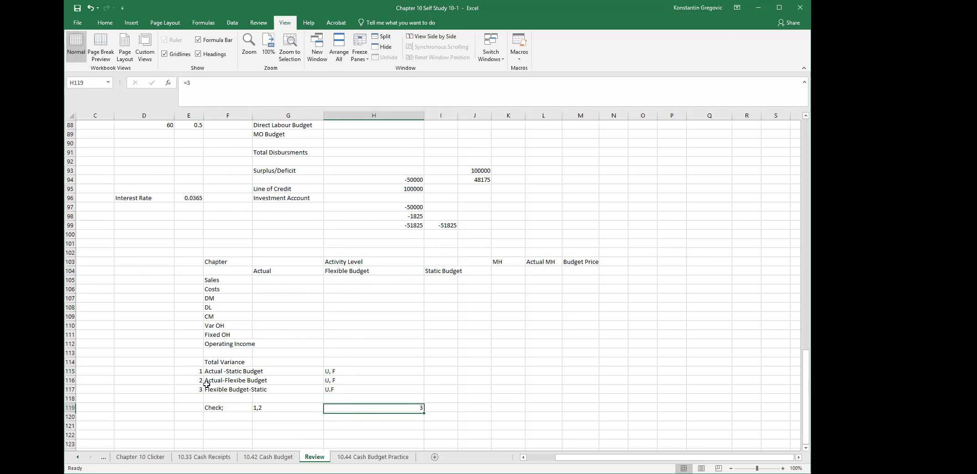
type("'=")
key("ctrl+Return")
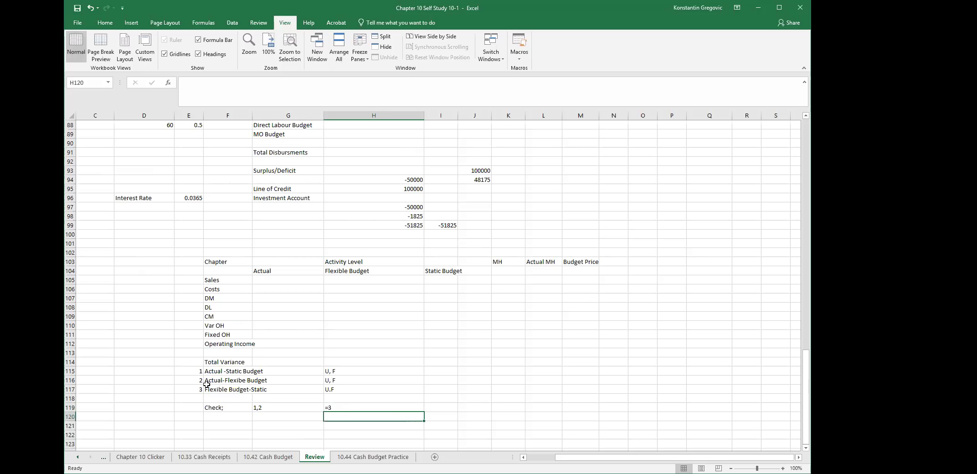
key("Left")
Step: Review the three variance lines and clear the check entries from row 119
left_click(242, 371)
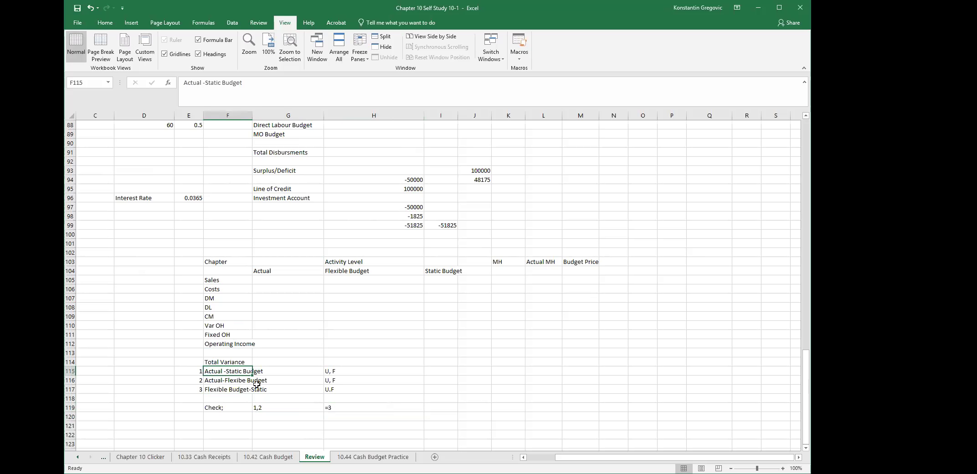
left_click(219, 381)
left_click(232, 391)
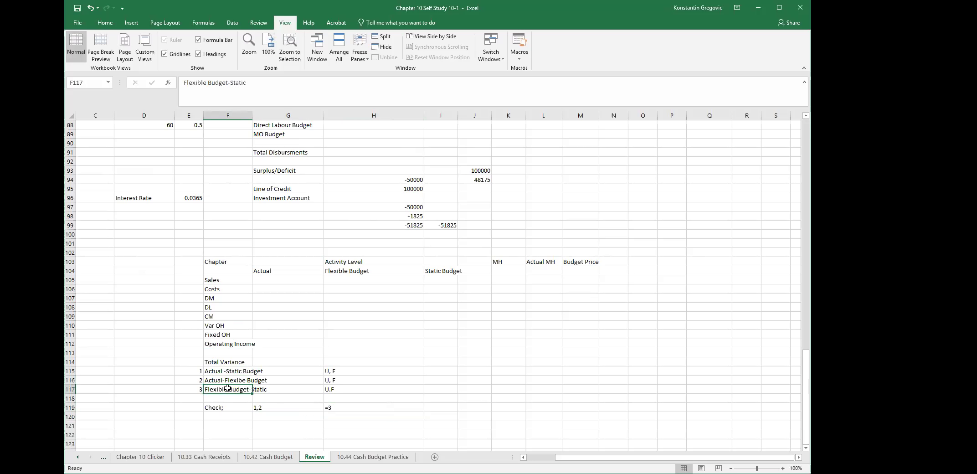
left_click(235, 361)
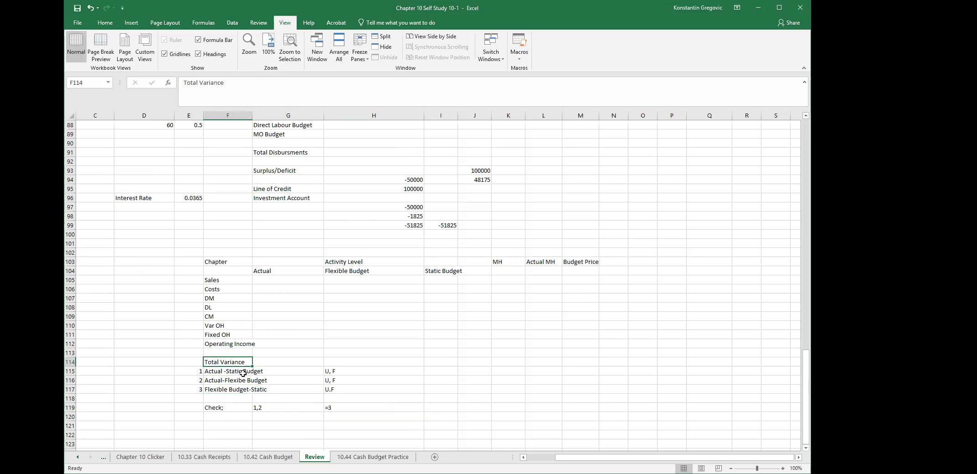
left_click(230, 374)
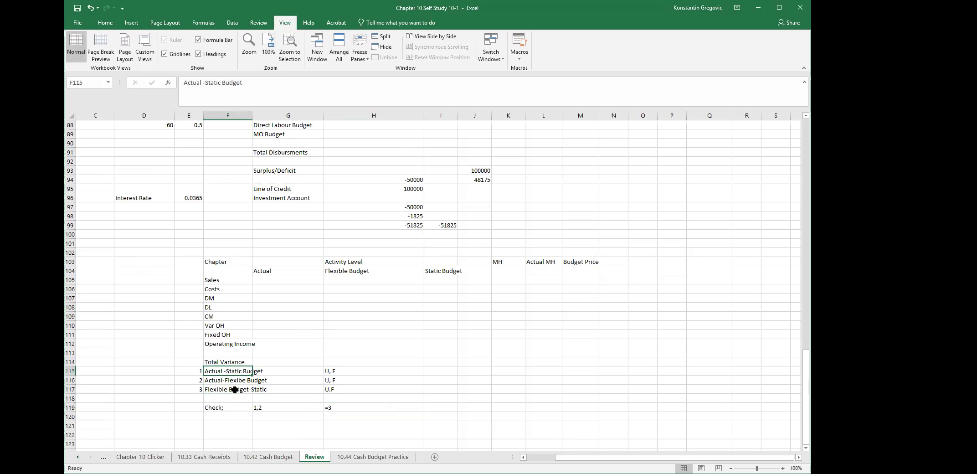
left_click_drag(233, 405, 306, 404)
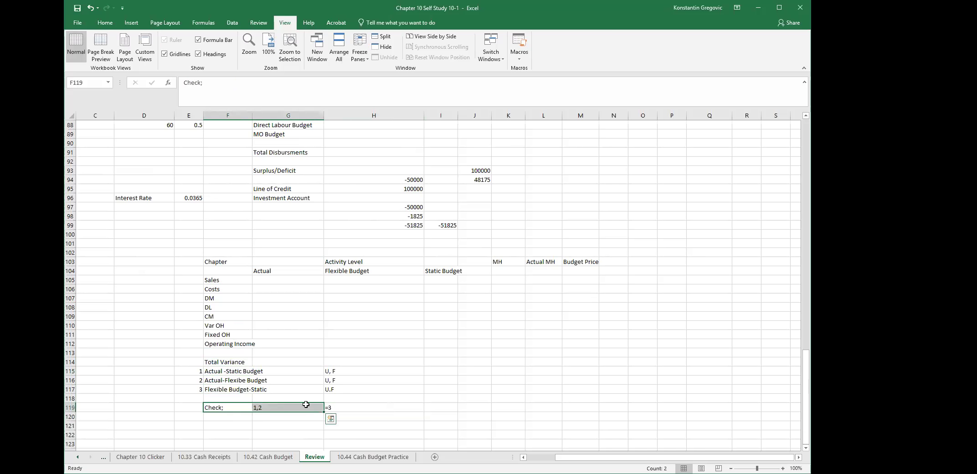
key("Delete")
left_click(305, 404)
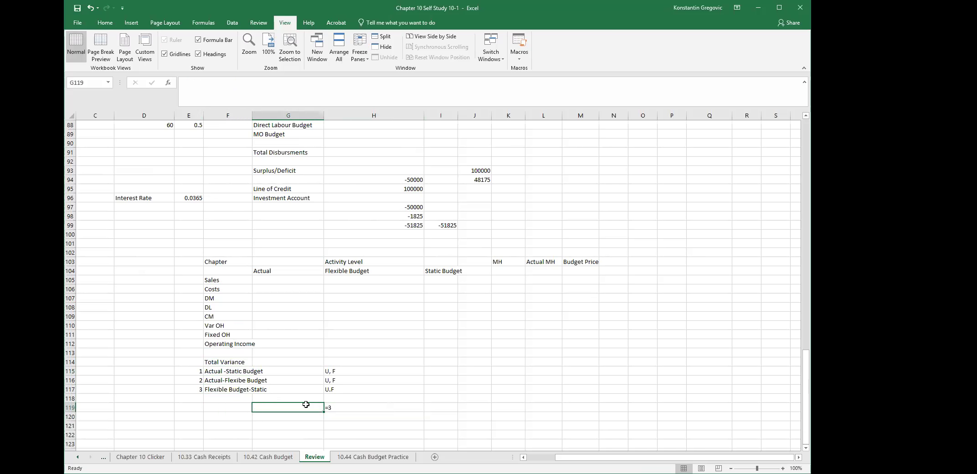
key("Right")
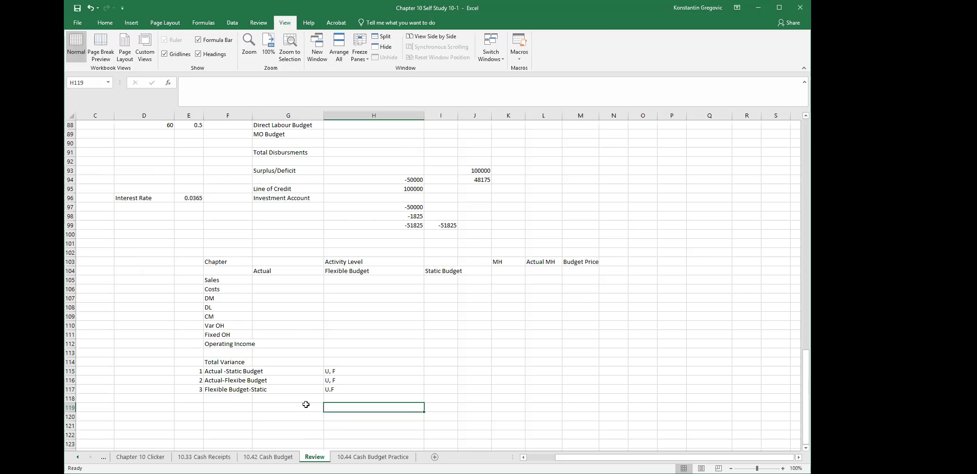
Step: Enter the note Total Variance in I115, beside the Actual -Static Budget line
left_click(233, 377)
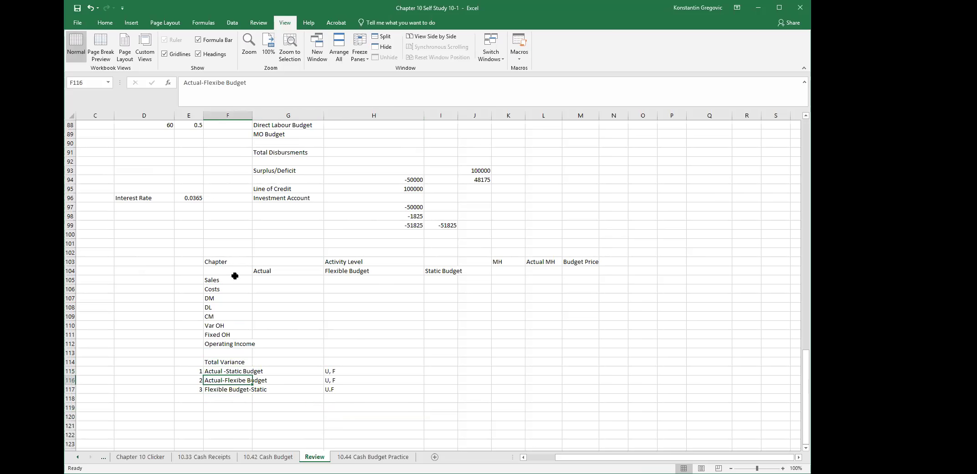
left_click(282, 272)
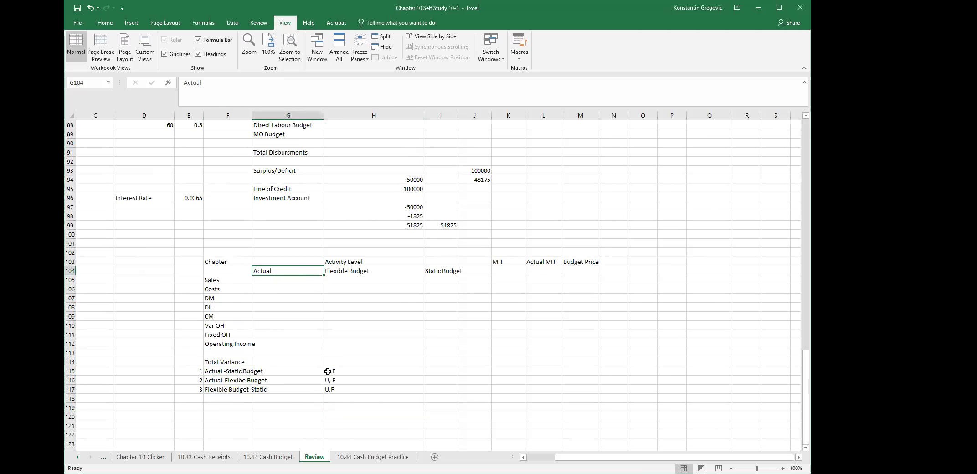
left_click(351, 370)
left_click(445, 374)
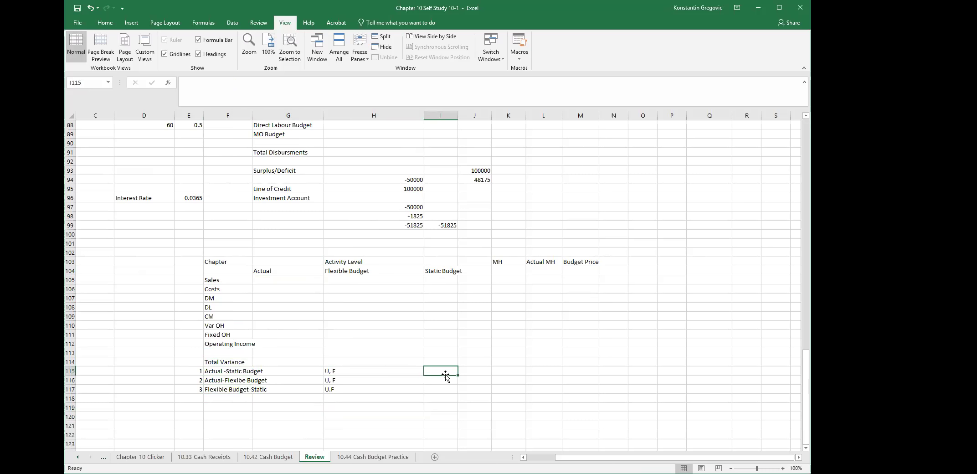
type("Total Variance")
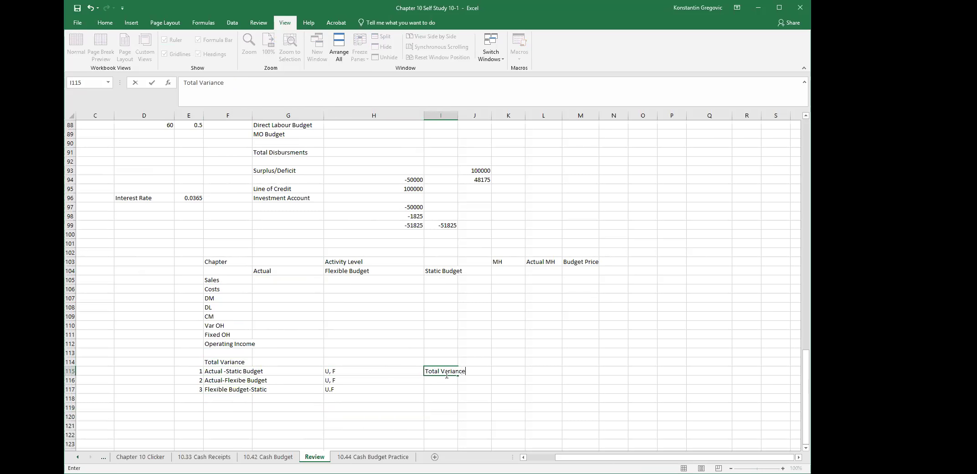
key("Return")
Step: Replace the note in I115 with the text 1. Total Variance =2+3
left_click(445, 371)
left_click(446, 380)
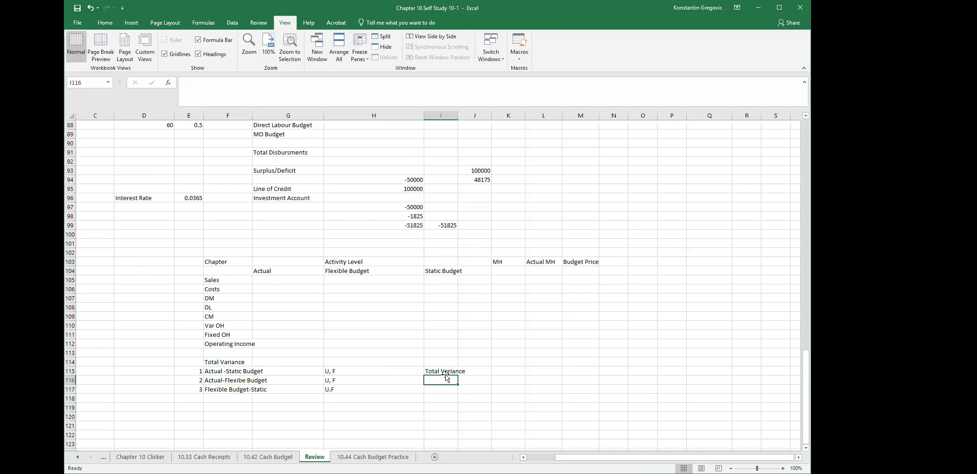
left_click(445, 373)
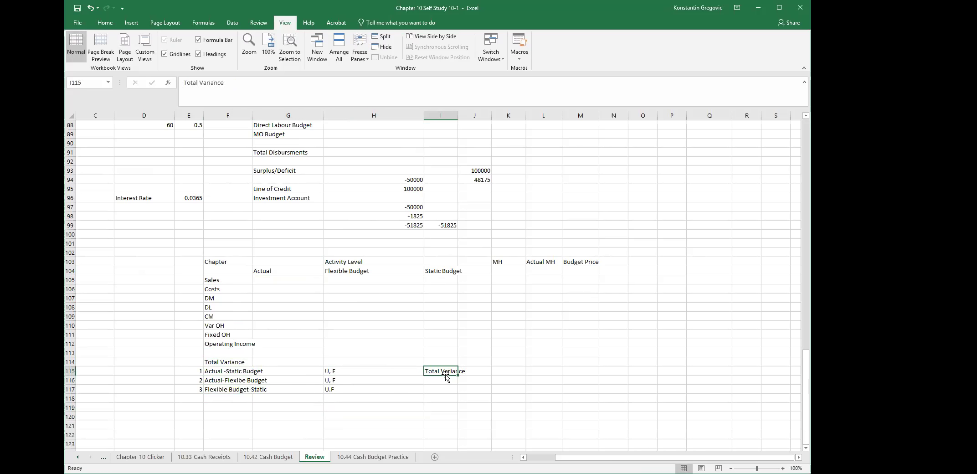
type("Total")
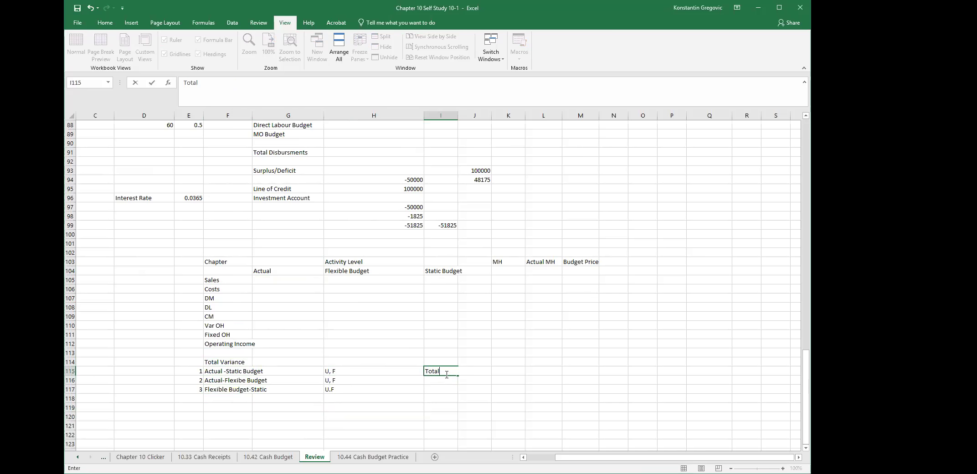
key("Escape")
type("1. Tota")
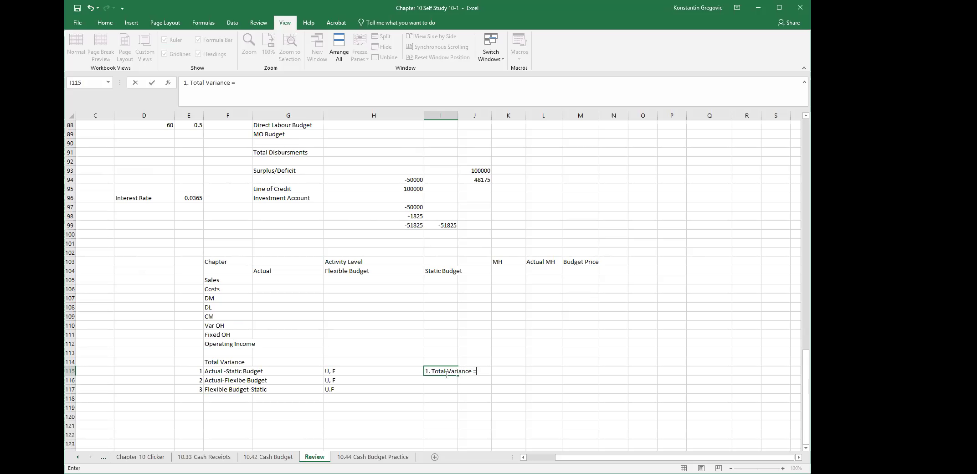
key("Return")
Step: Examine how numbered variance lines 2 and 3 and their U, F markers relate to the total variance in line 1
key("Up")
key("Left")
key("Left")
key("Left")
key("Left")
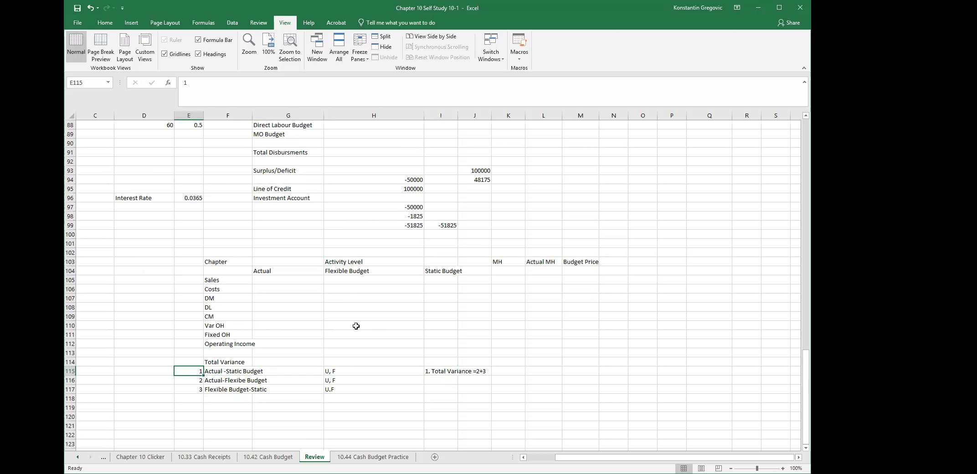
left_click_drag(219, 372, 228, 390)
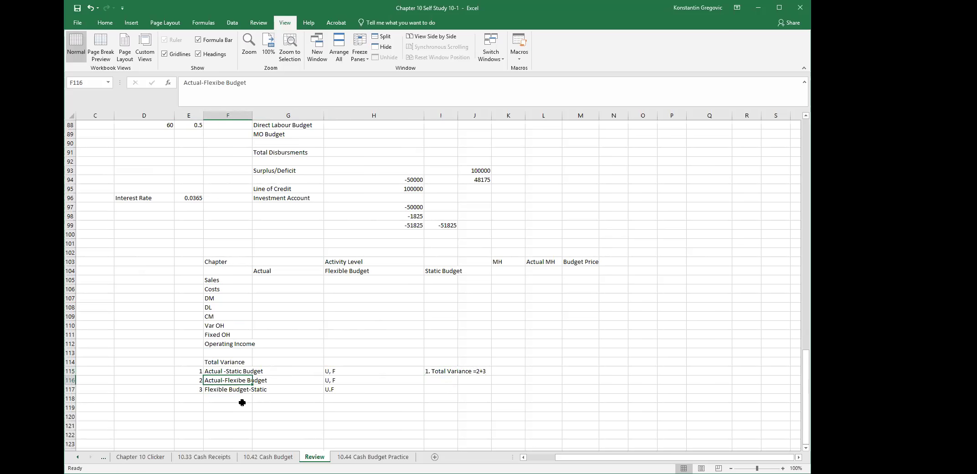
left_click(223, 389)
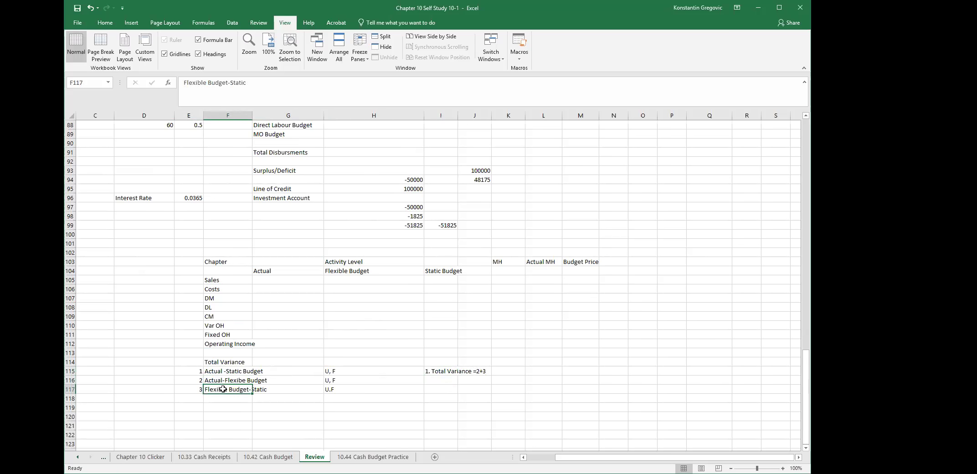
left_click(333, 381)
left_click(338, 389)
left_click(339, 381)
left_click(343, 391)
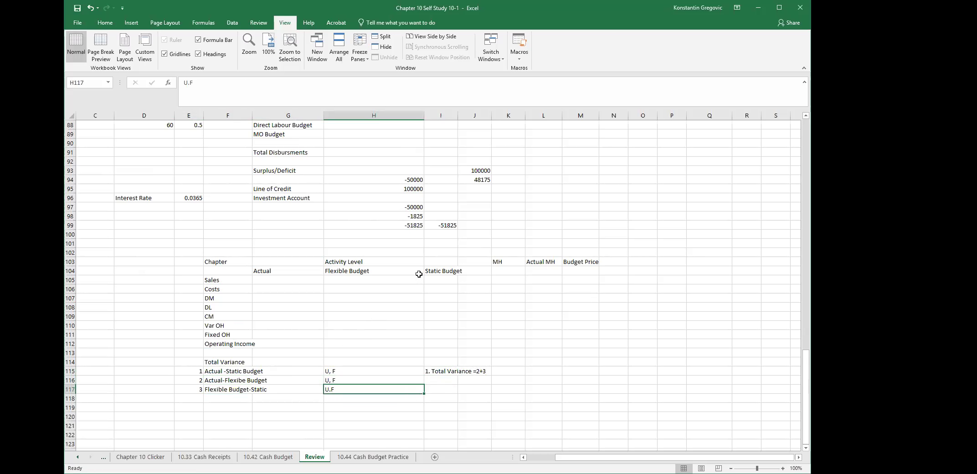
Step: Insert a blank column at K, before the MH column
left_click(483, 271)
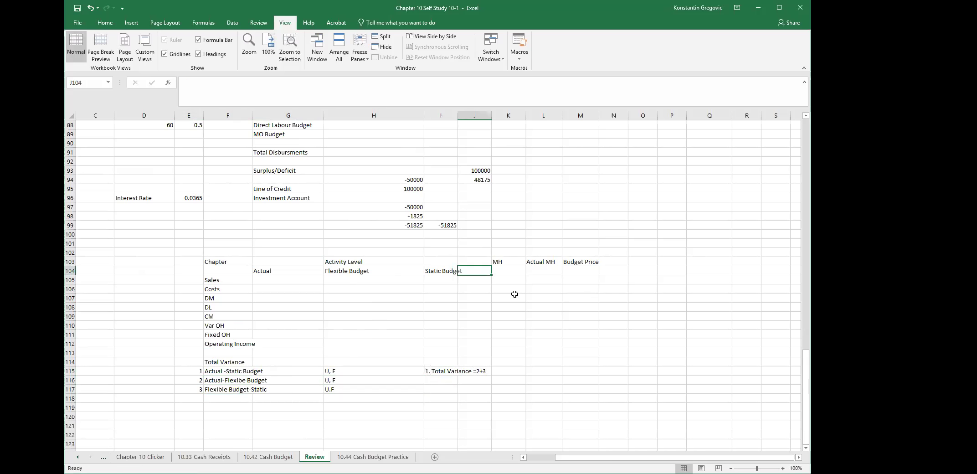
key("Right")
key("Left")
left_click(515, 115)
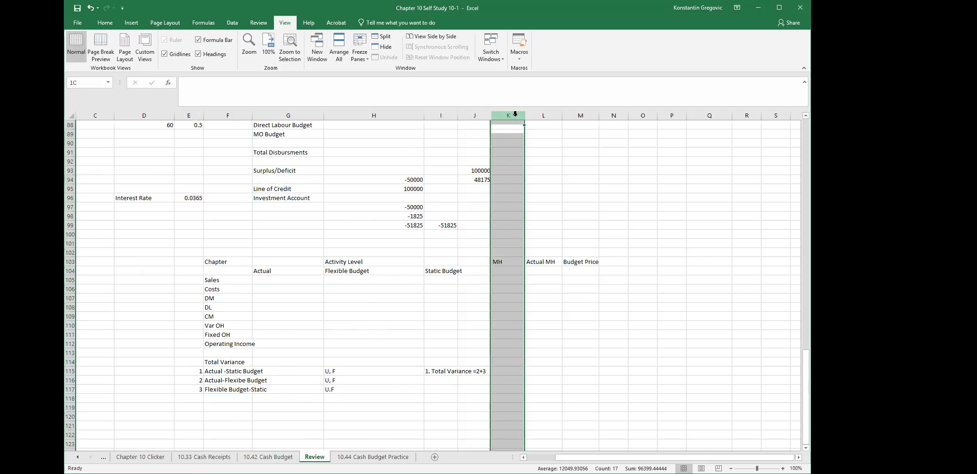
right_click(515, 115)
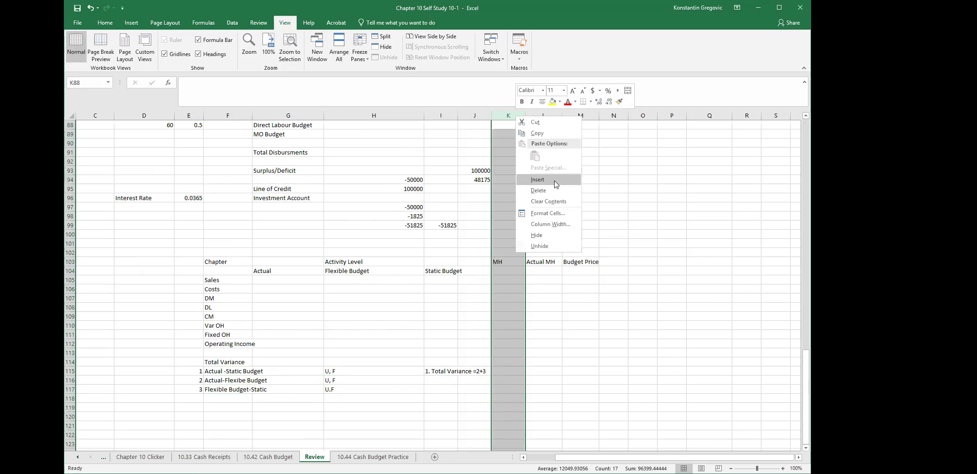
key("Return")
Step: Enter the heading Var in K103, beside the MH heading
left_click(512, 266)
type("bs")
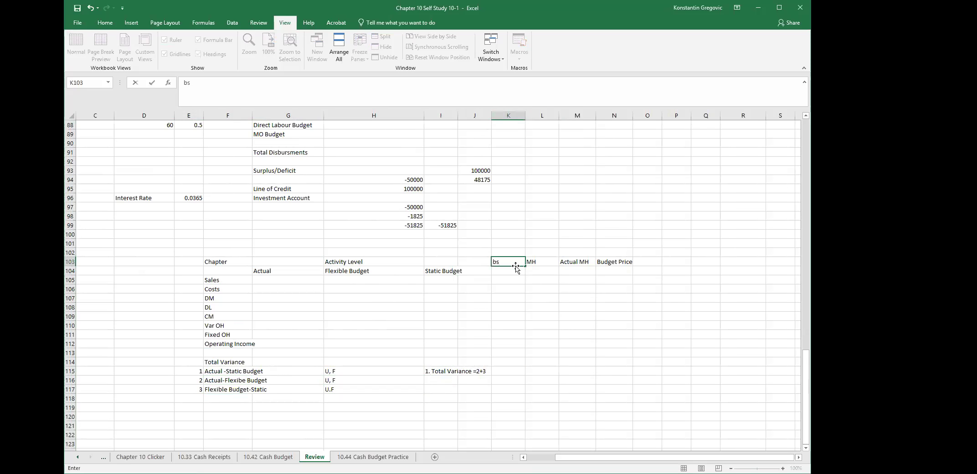
type("Bu")
key("BackSpace")
key("BackSpace")
key("Return")
Step: Trace the line items down to CM across the Actual, Flexible Budget and Static Budget columns
key("Down")
key("Left")
key("Left")
key("Left")
key("Left")
key("Left")
key("Down")
key("Right")
key("Right")
key("Right")
key("Right")
key("Left")
key("Left")
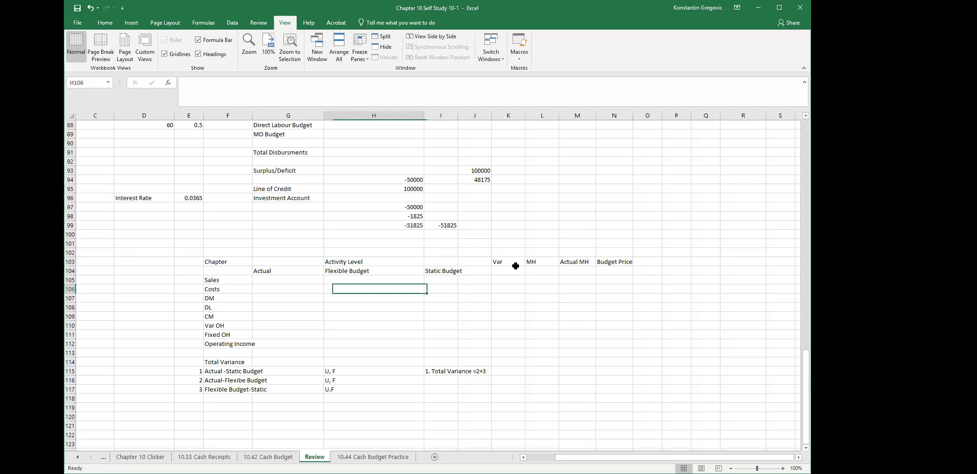
key("Left")
key("Left")
key("Down")
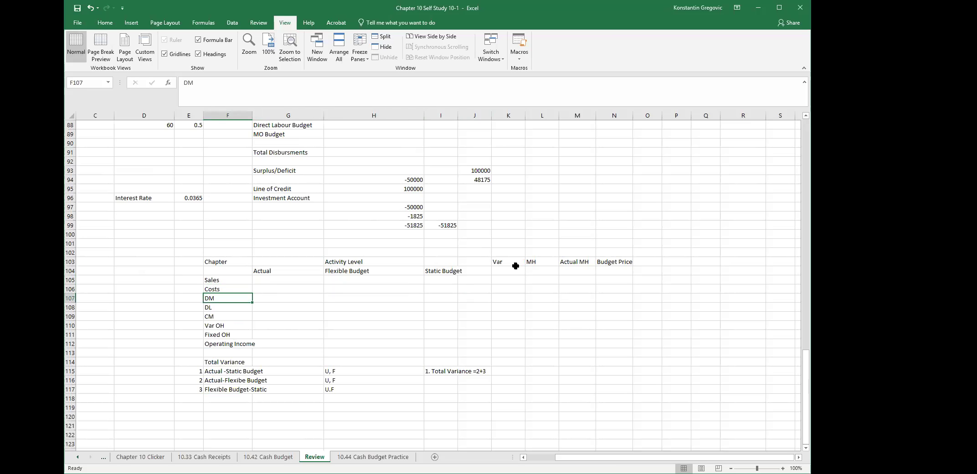
key("Right")
key("Right")
key("Right")
key("Right")
key("Right")
key("Left")
key("Left")
key("Left")
key("Left")
key("Left")
key("Down")
key("Down")
key("Right")
key("Right")
key("Right")
key("Left")
key("Left")
key("Left")
key("Down")
key("Up")
key("Right")
key("Right")
key("Right")
key("Right")
key("Left")
key("Left")
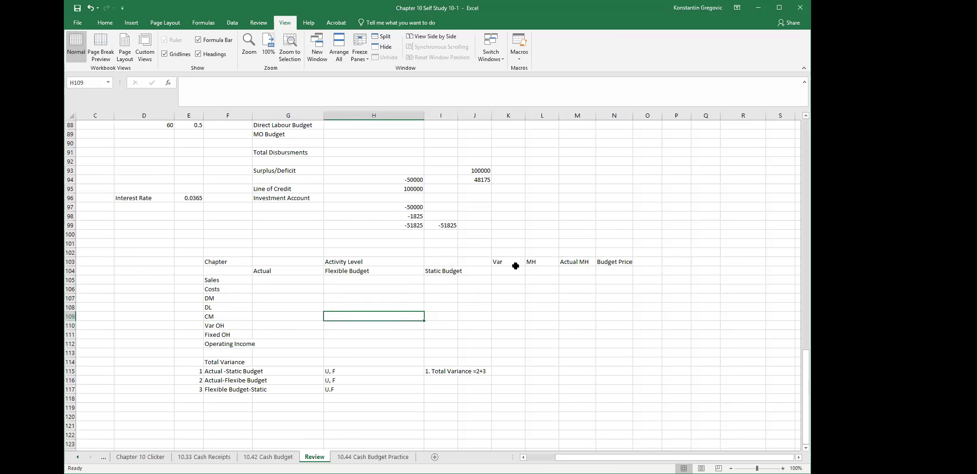
Step: Examine how the variance lines relate to the Sales and Operating Income rows across the budget columns
left_click(379, 379)
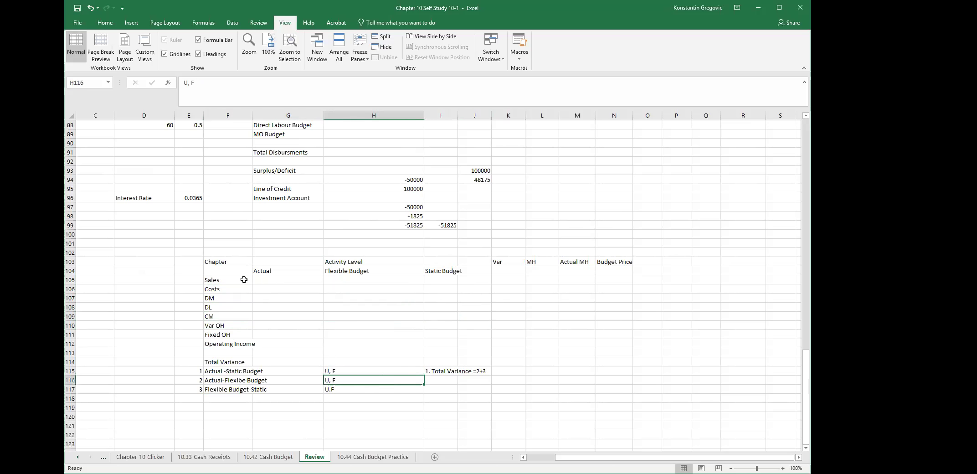
left_click_drag(211, 279, 338, 279)
left_click(313, 373)
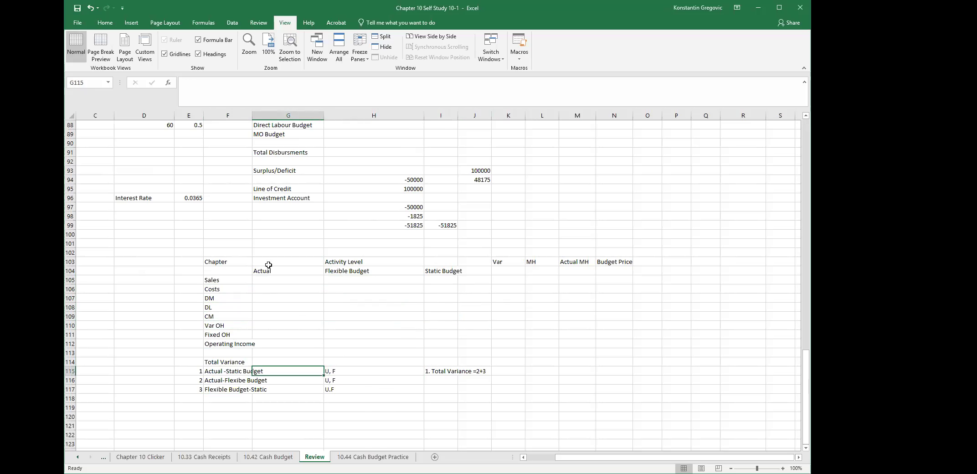
left_click(245, 344)
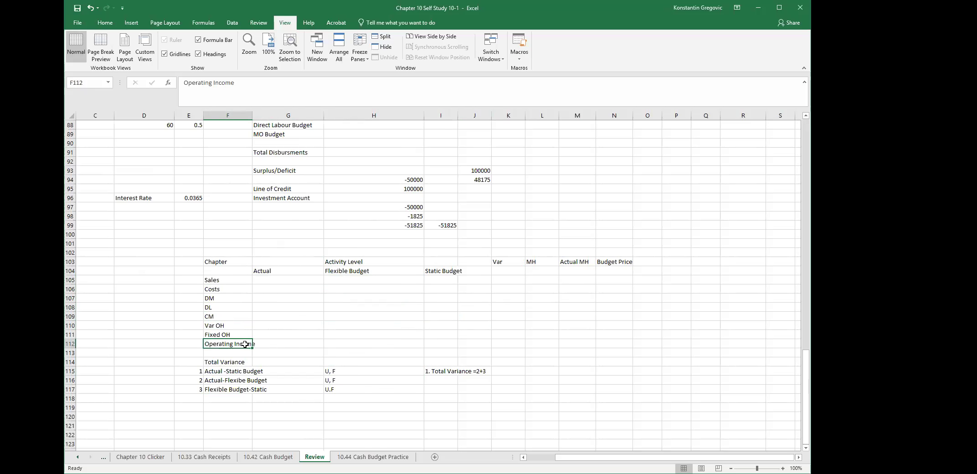
left_click(297, 344)
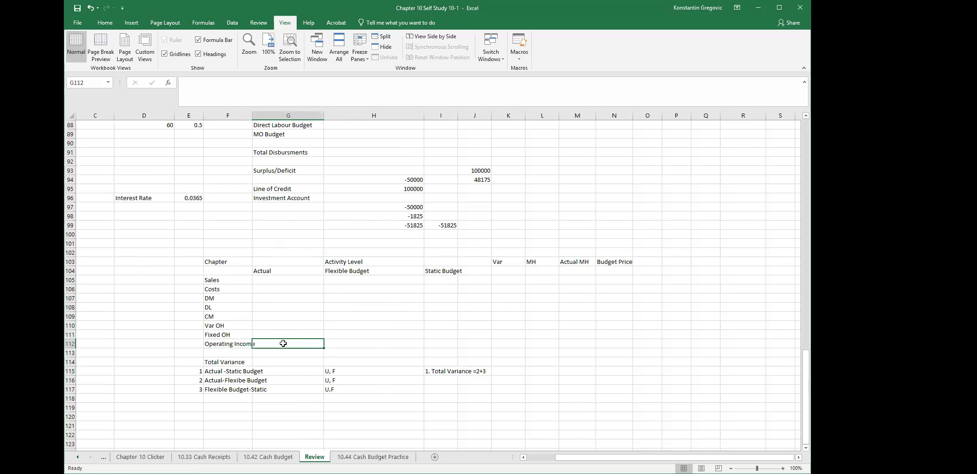
left_click(474, 344)
left_click(274, 342)
left_click(223, 348)
left_click(249, 362)
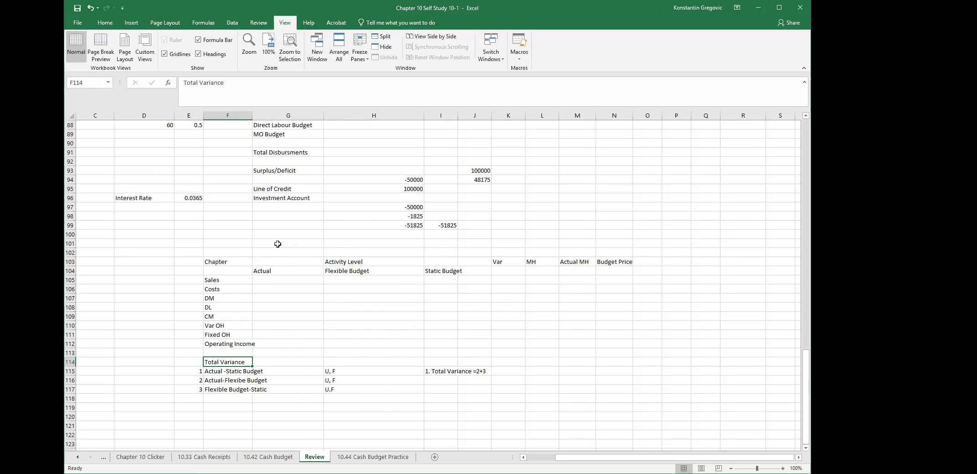
Step: Compare the Sales and DM rows under the Actual and Flexible Budget headings
left_click(237, 346)
left_click(213, 298)
key("Up")
key("Up")
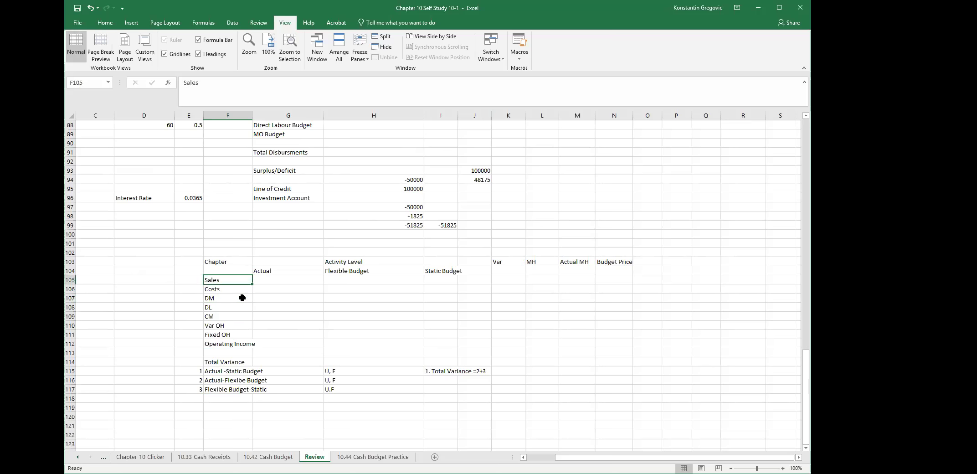
key("Right")
key("Right")
key("Left")
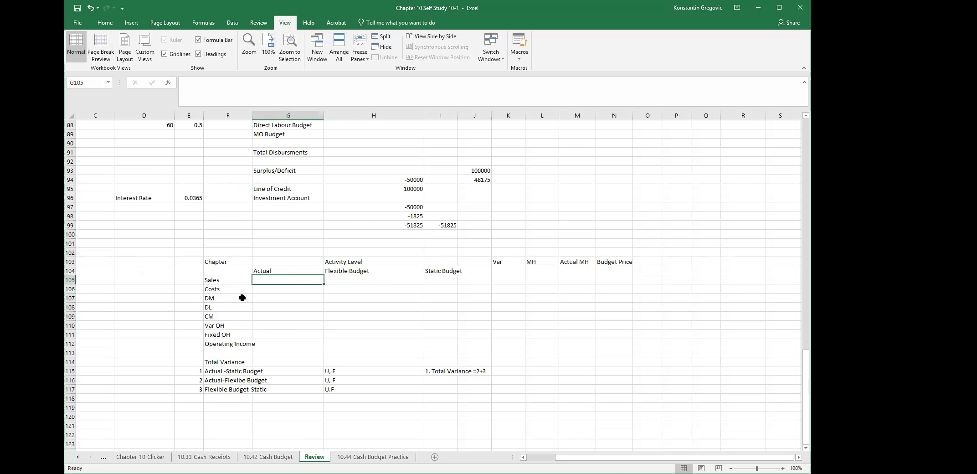
key("Up")
key("Right")
key("Down")
key("Left")
key("Down")
key("Down")
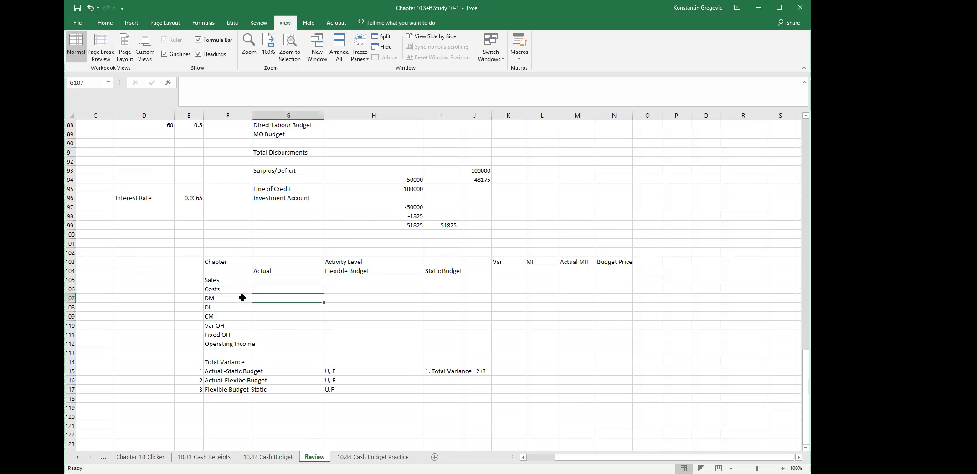
key("Left")
key("Right")
key("Right")
key("Up")
key("Up")
key("Up")
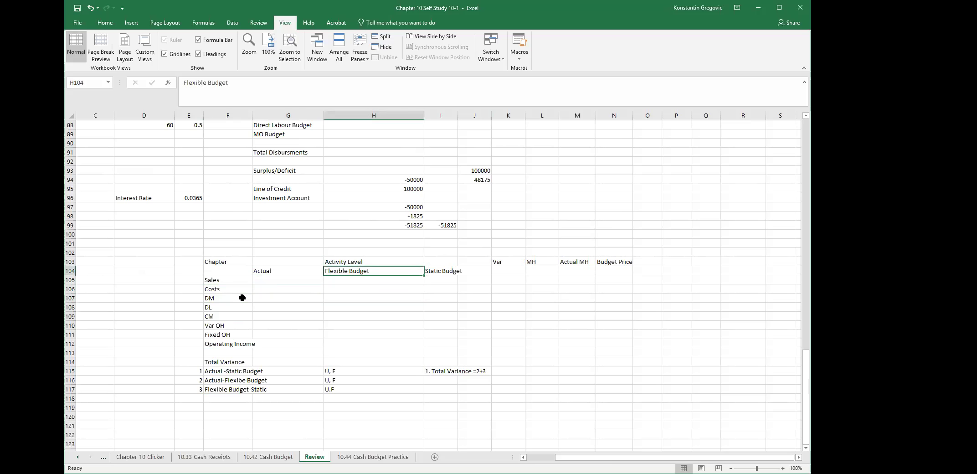
key("Left")
key("Left")
key("Down")
key("Down")
key("Down")
key("Right")
key("Right")
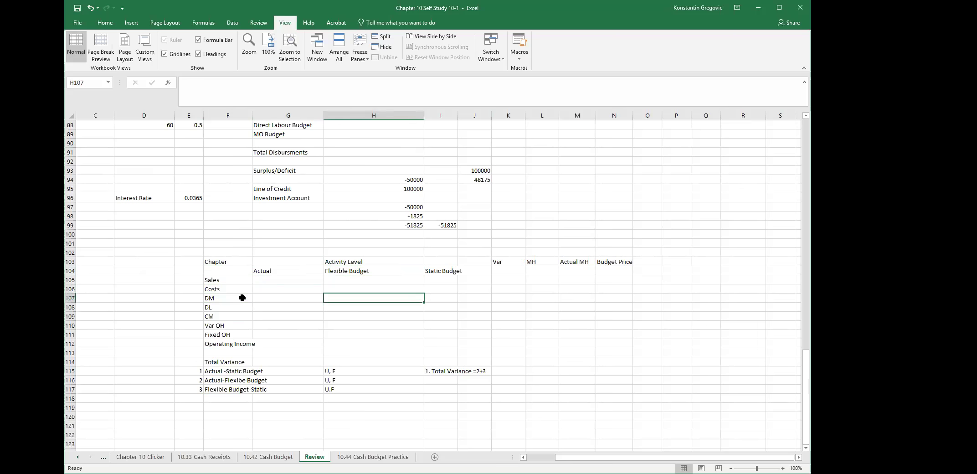
Step: Enter the section heading Chapter 11 in E119, below the numbered variance lines
left_click(386, 304)
scroll(386, 304, "down", 1)
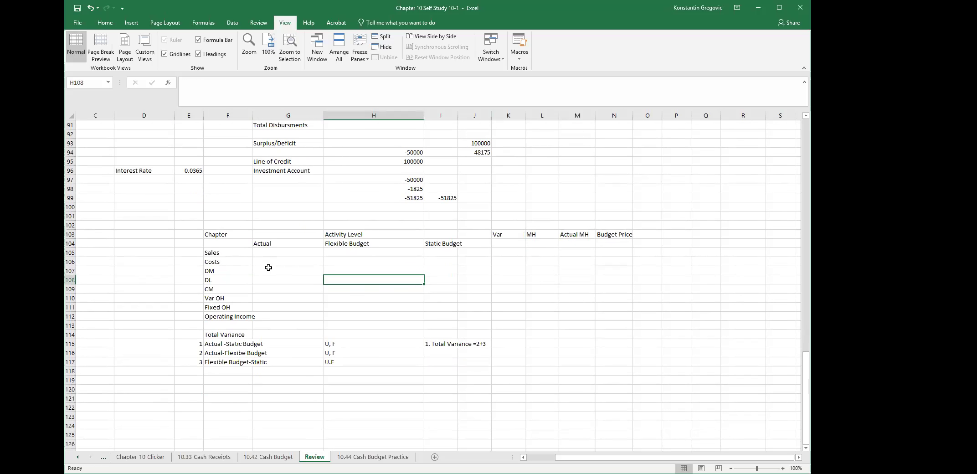
left_click(224, 381)
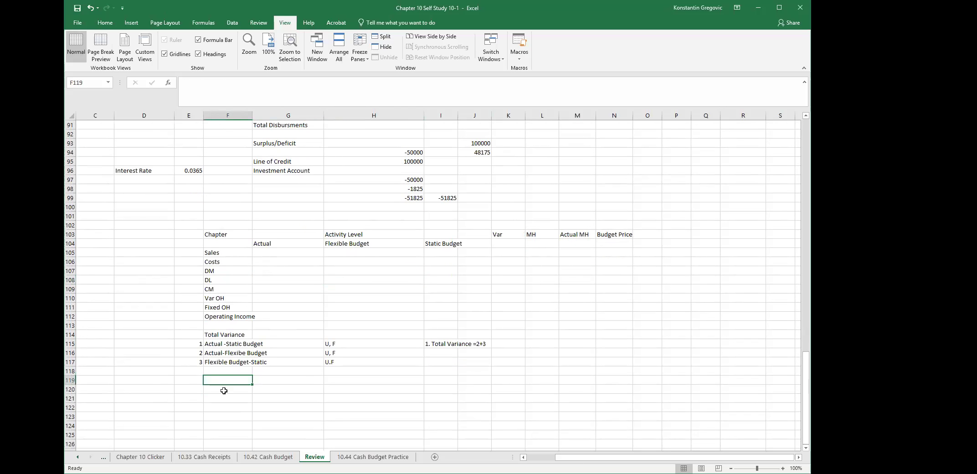
key("Left")
type("C")
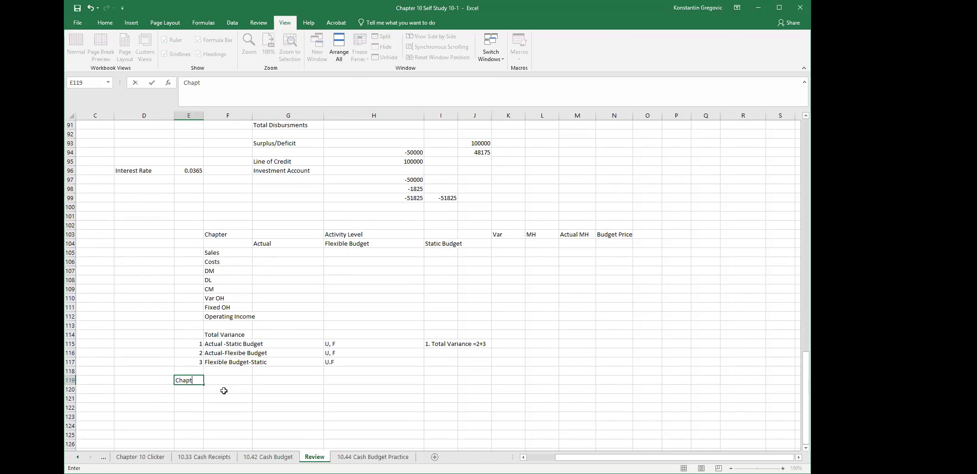
type("hapter 11")
key("Return")
key("Down")
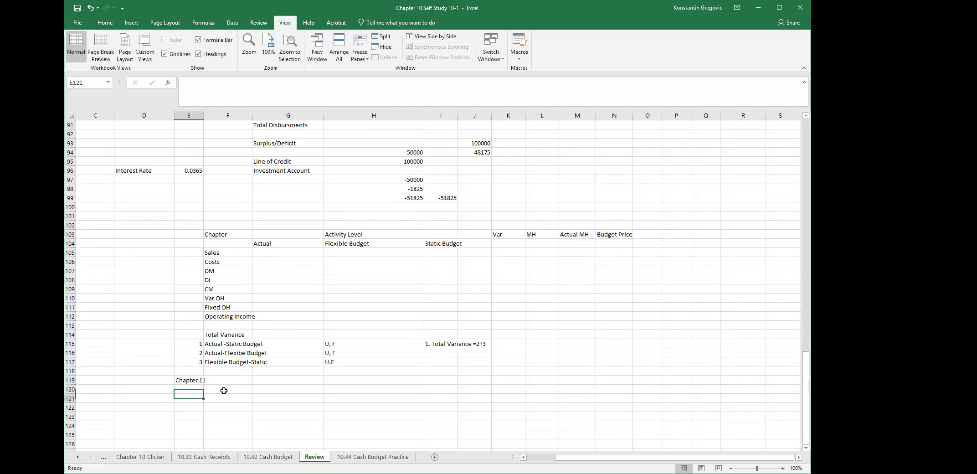
Step: Enter the row labels Direct Materials, Direct Labour and MO in E121 through E123
key("Right")
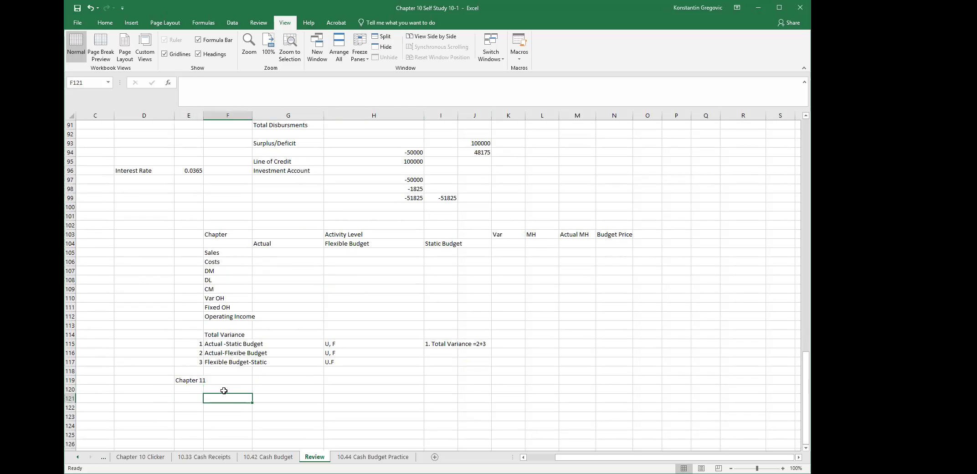
left_click_drag(287, 243, 362, 244)
left_click(358, 292)
left_click(433, 248)
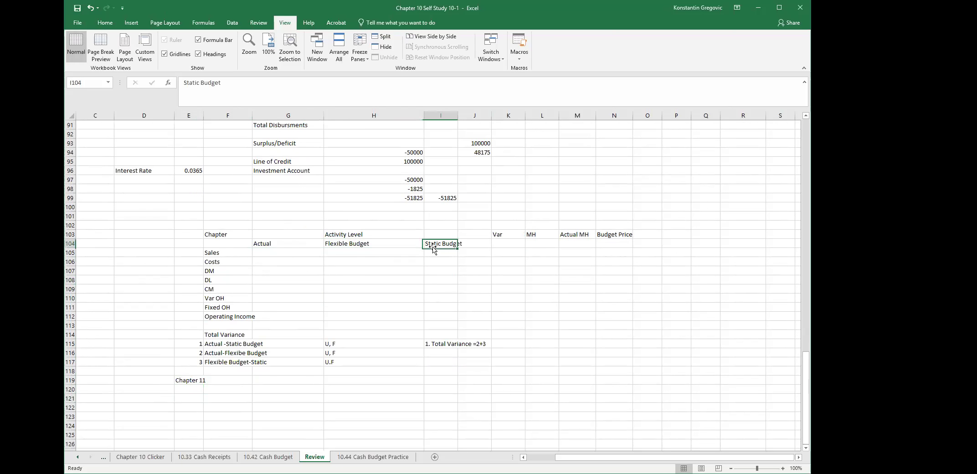
left_click(231, 269)
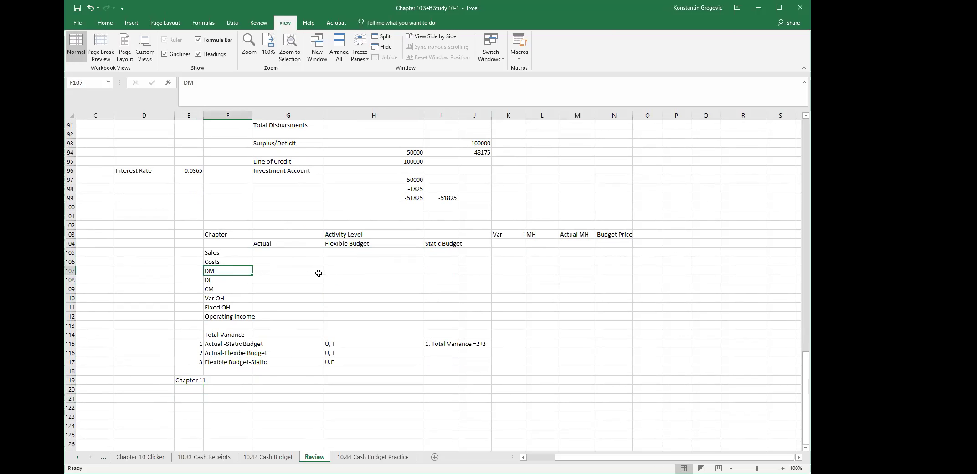
left_click(192, 396)
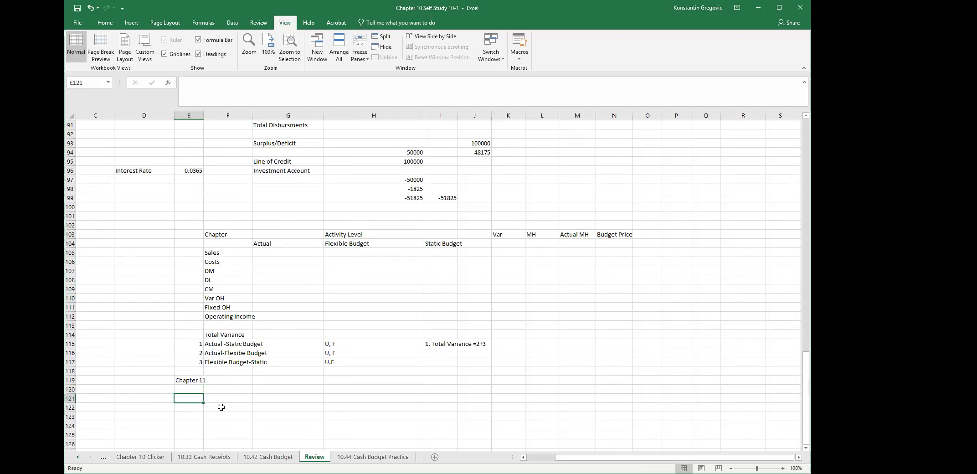
type("Direct Materia")
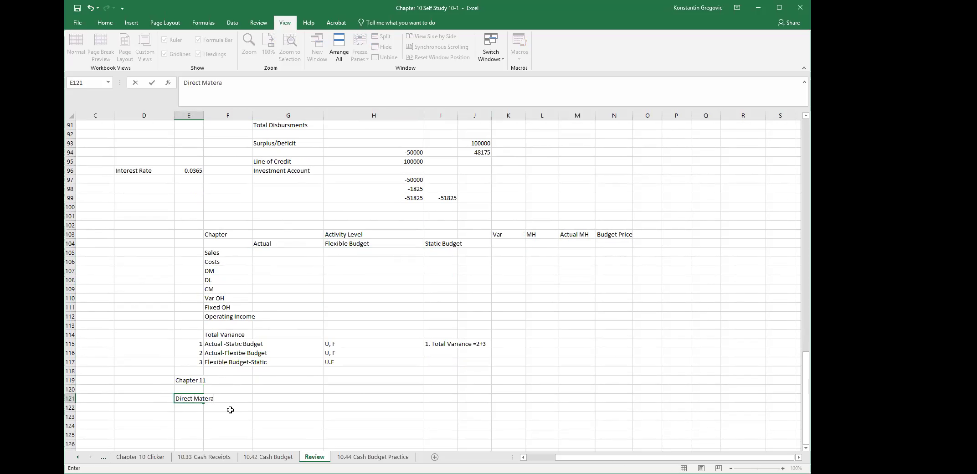
type("ls")
key("Return")
type("D")
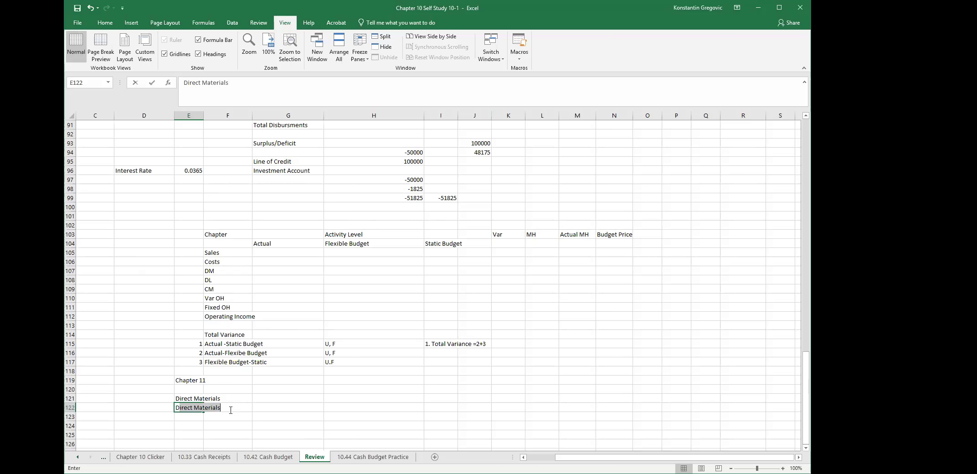
type("irect Labour")
key("Return")
type("Ma")
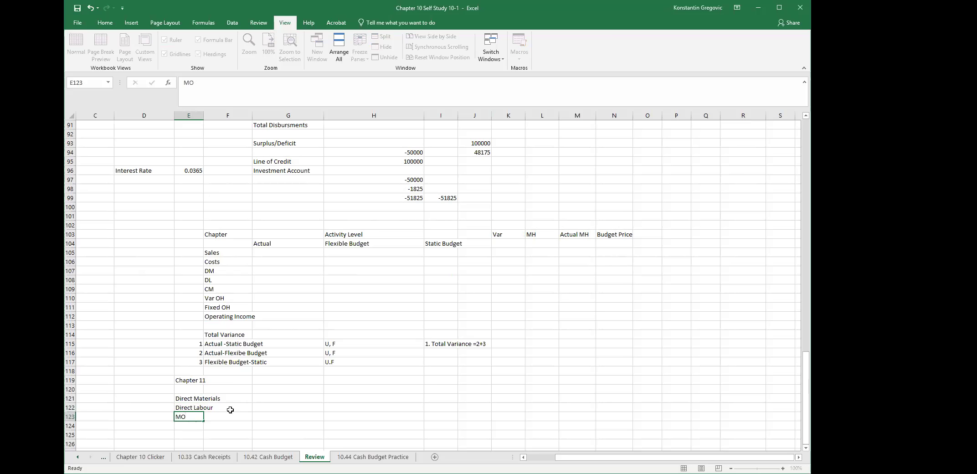
key("Return")
Step: Widen column E so the Direct Materials and Direct Labour labels fit inside it
key("Up")
key("Up")
key("Up")
key("Up")
key("Right")
key("Right")
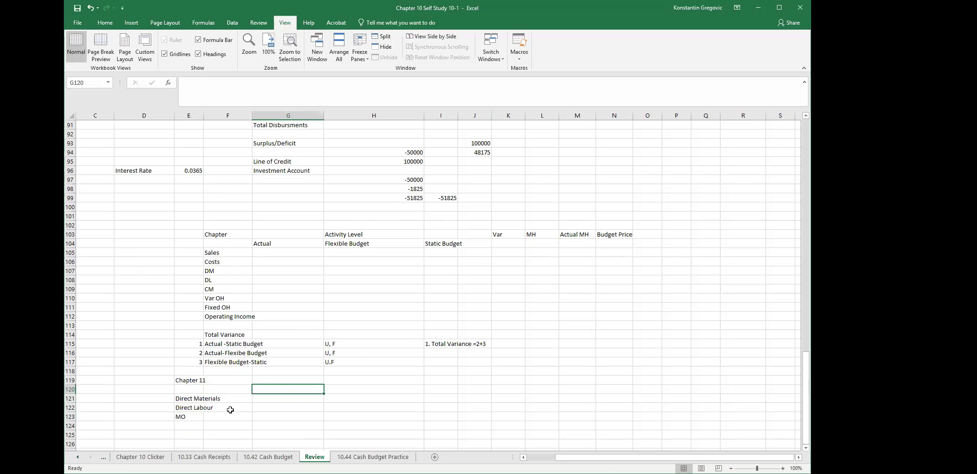
left_click_drag(298, 238, 455, 254)
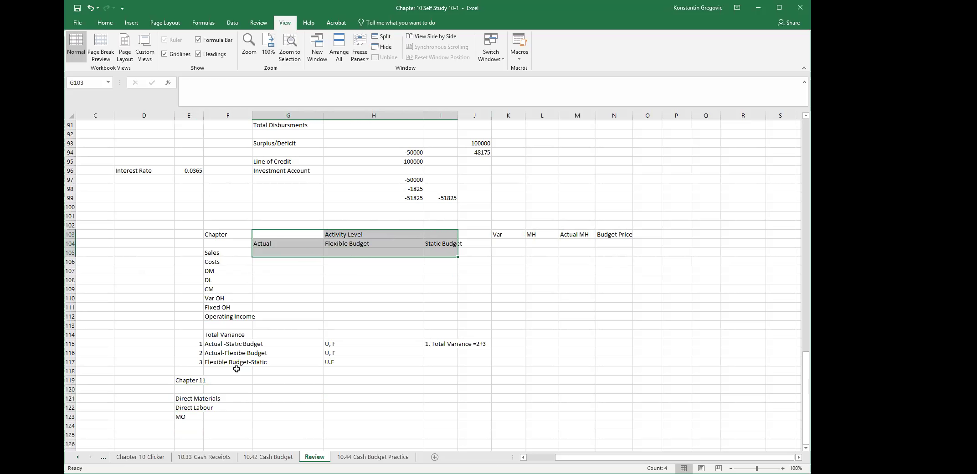
left_click(228, 395)
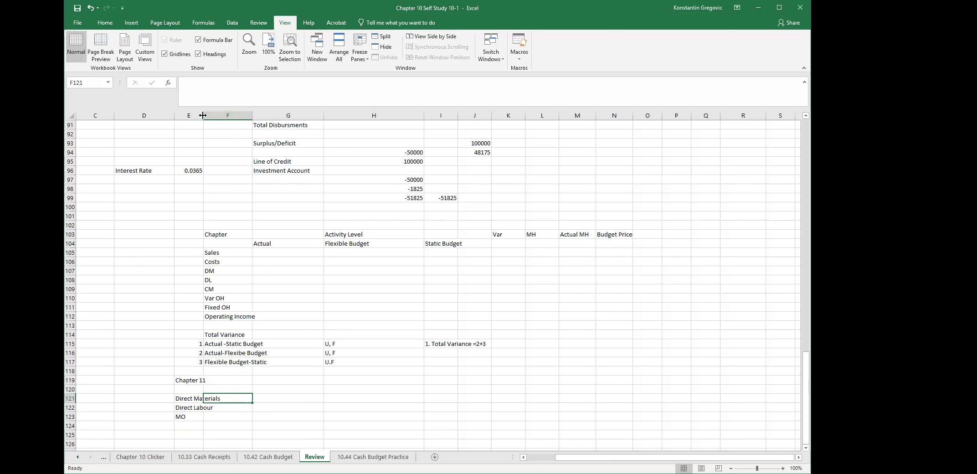
Step: Enter the column headings Actuals, Flexible and Static in F120, G120 and H120
left_click(285, 388)
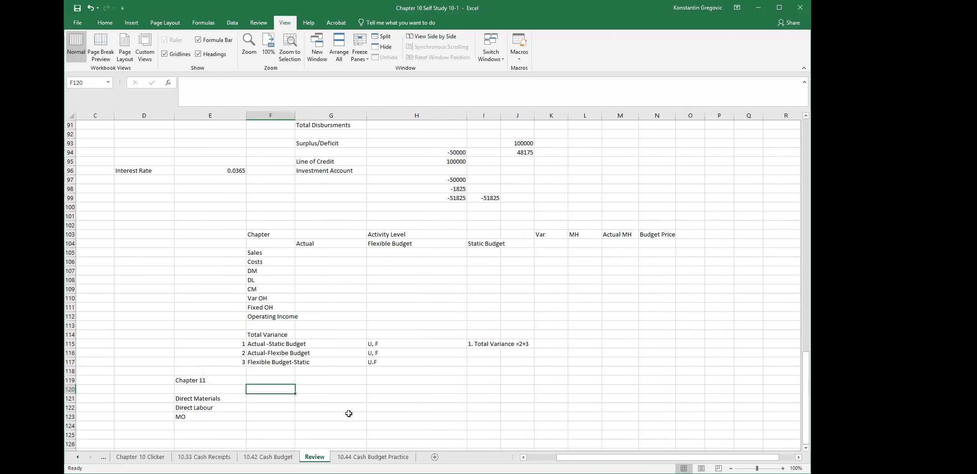
key("Right")
key("Right")
key("Left")
key("Left")
type("A")
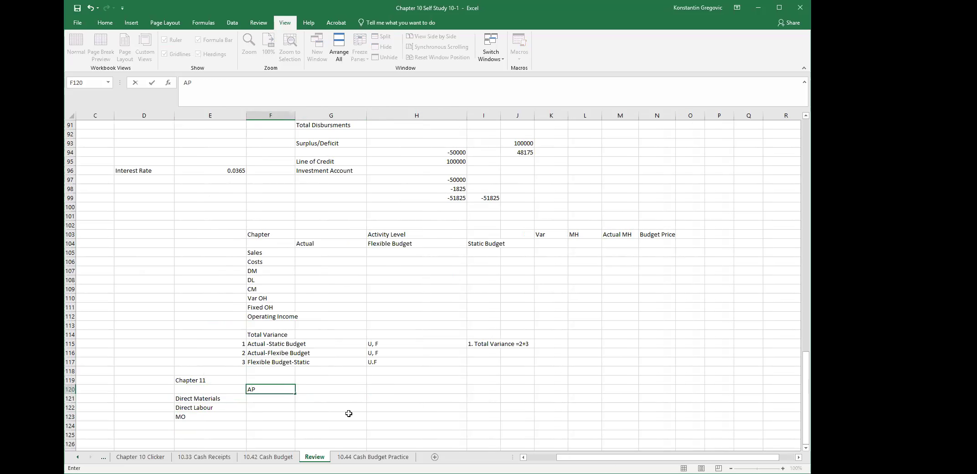
key("Escape")
type("Actuals")
key("Tab")
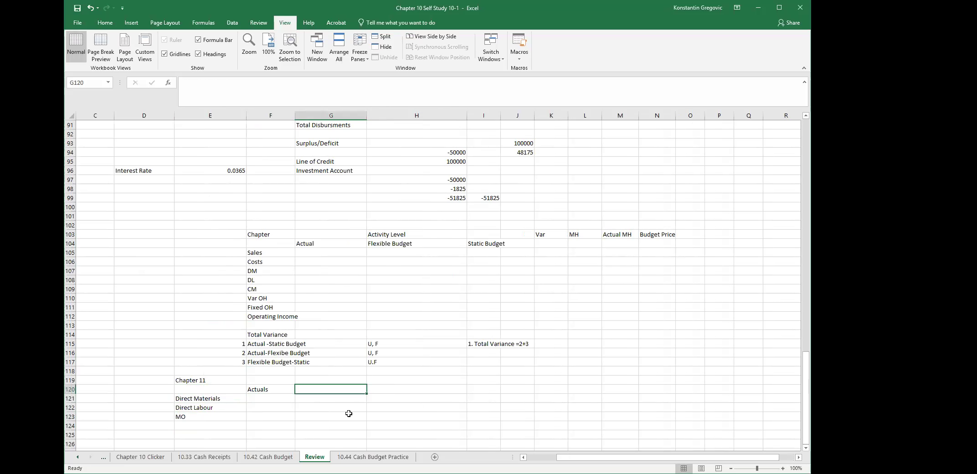
type("Flexible")
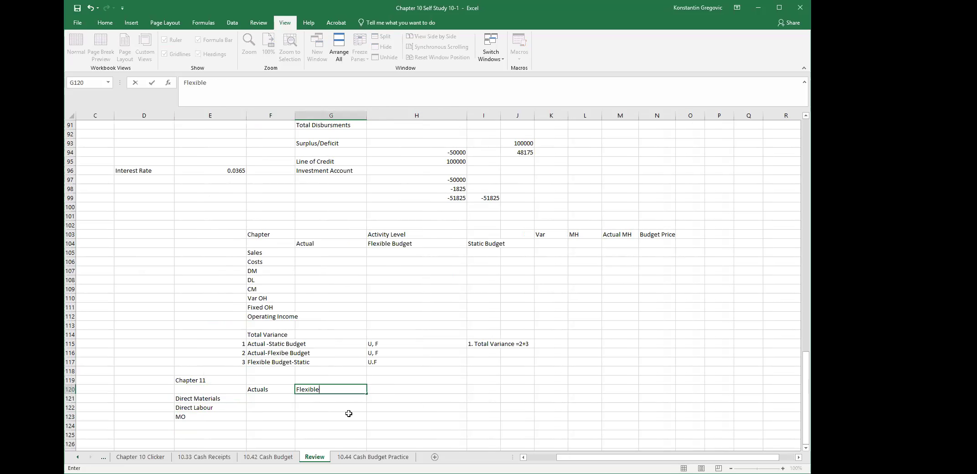
key("Tab")
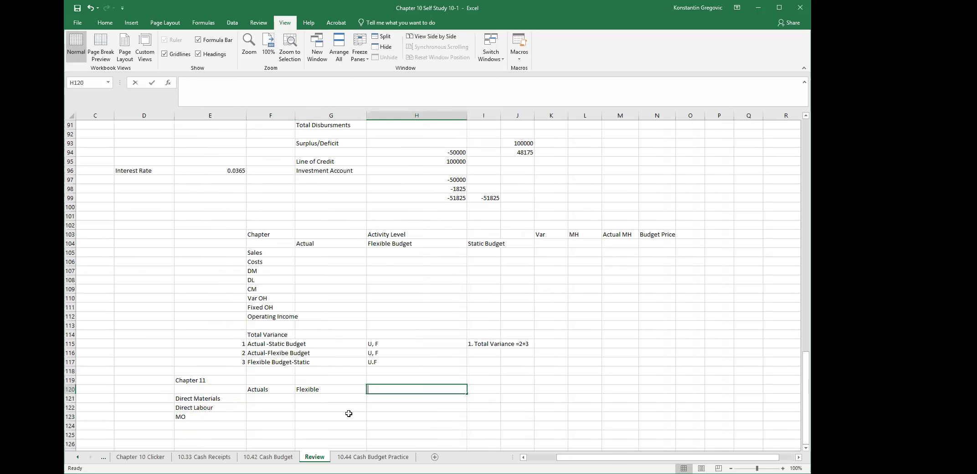
type("Static")
key("Return")
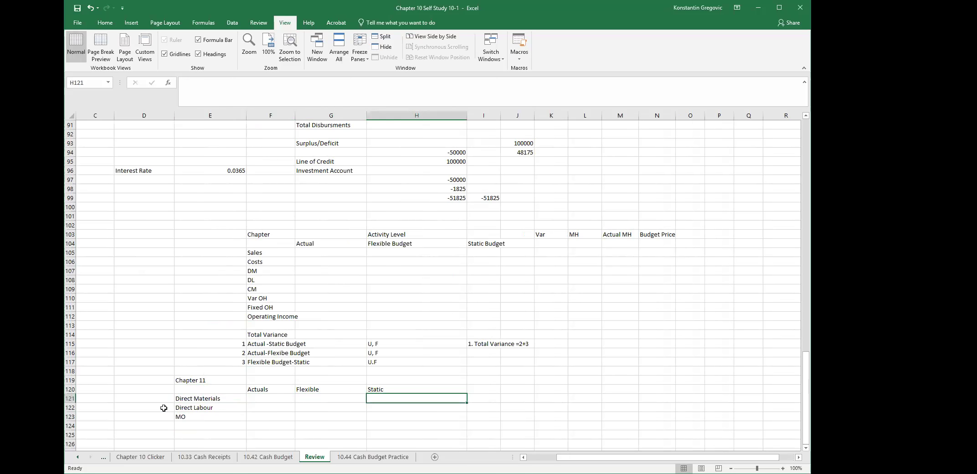
Step: Insert a blank row at row 121, between the Chapter 11 column headings and the Direct Materials row
left_click(68, 399)
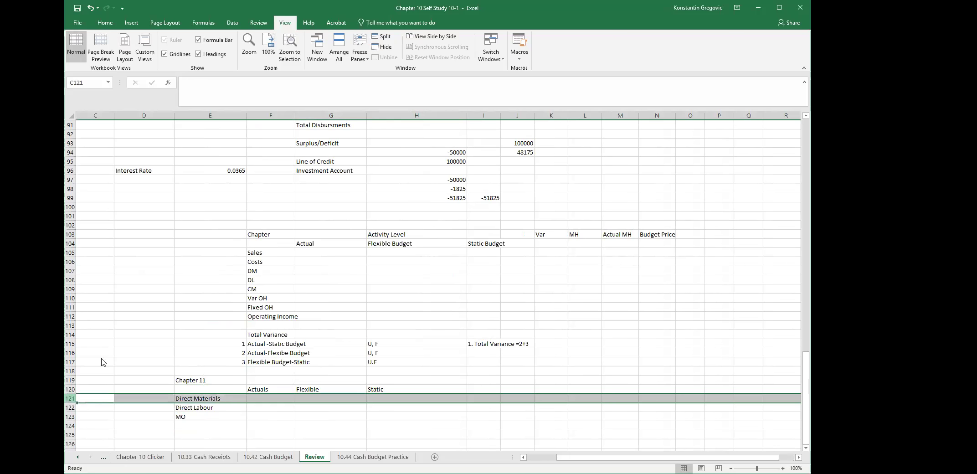
right_click(70, 399)
left_click(91, 327)
left_click(272, 421)
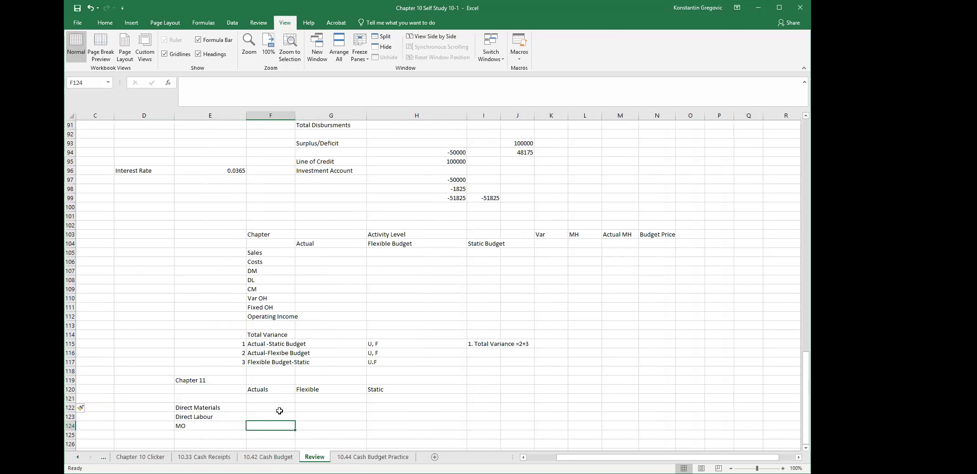
left_click(267, 399)
Step: Enter the heading Standard Costs in J120 and widen column J so the text fits
left_click(517, 388)
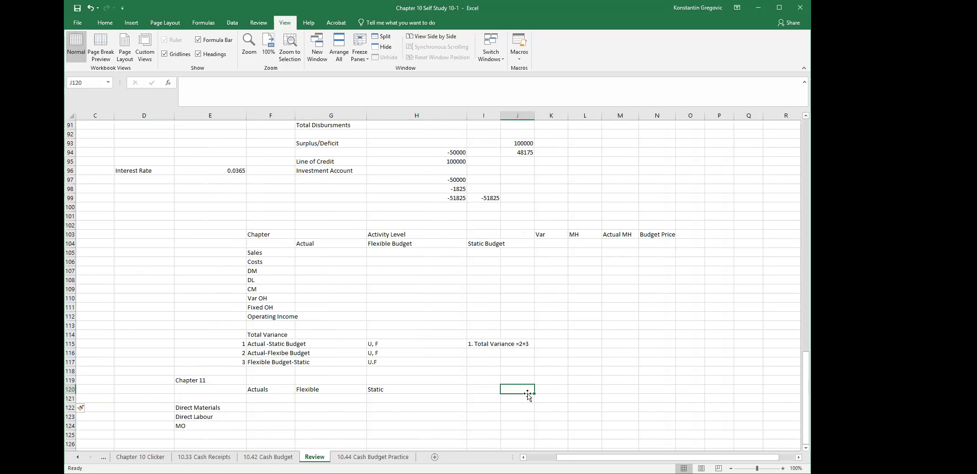
type("Standard Costs")
key("Return")
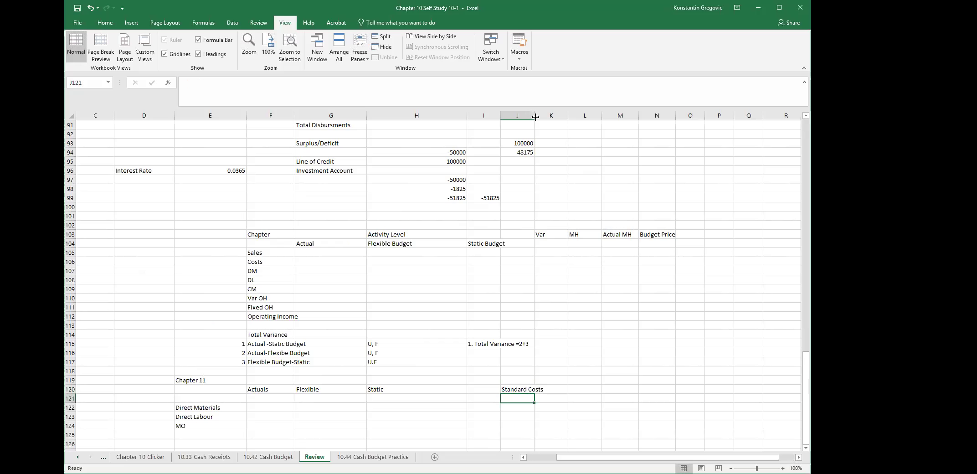
left_click_drag(535, 117, 552, 117)
left_click(595, 390)
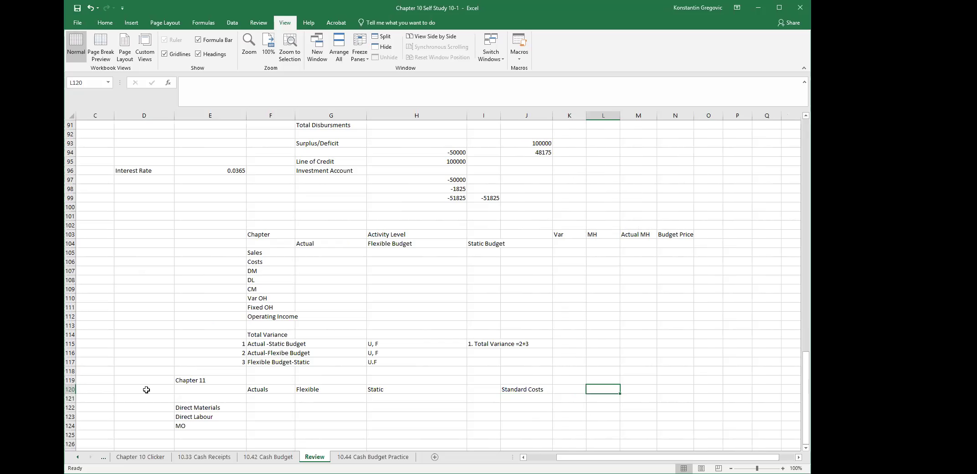
Step: Enter APxAQ in F122 as the Actuals expression for Direct Materials
left_click(251, 407)
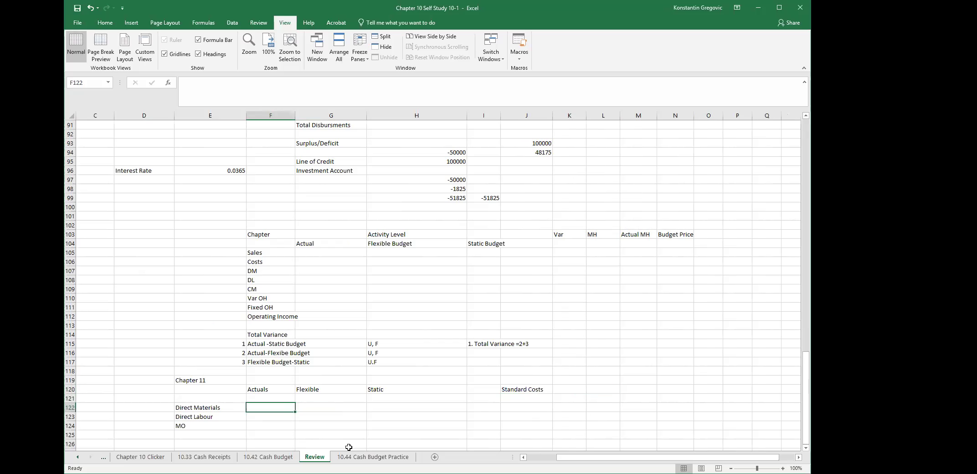
type("APx")
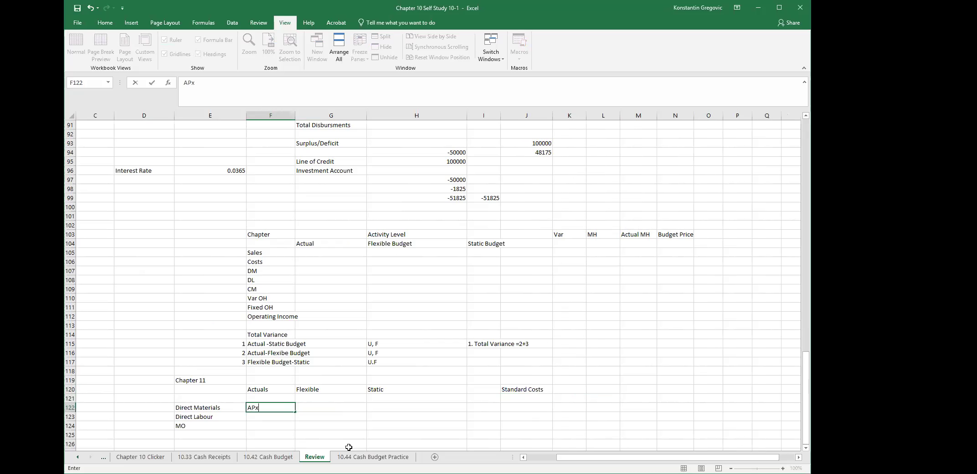
type("AQ")
key("BackSpace")
type("Q")
key("Return")
key("Up")
key("Right")
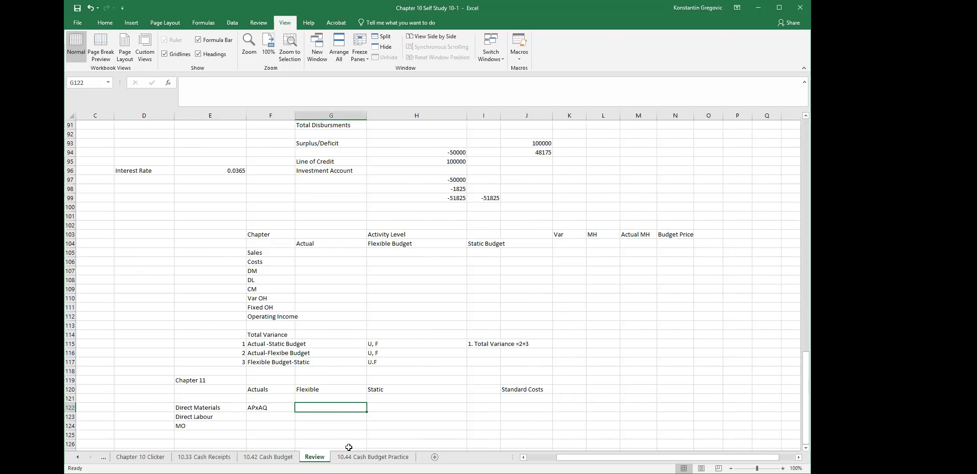
type("S")
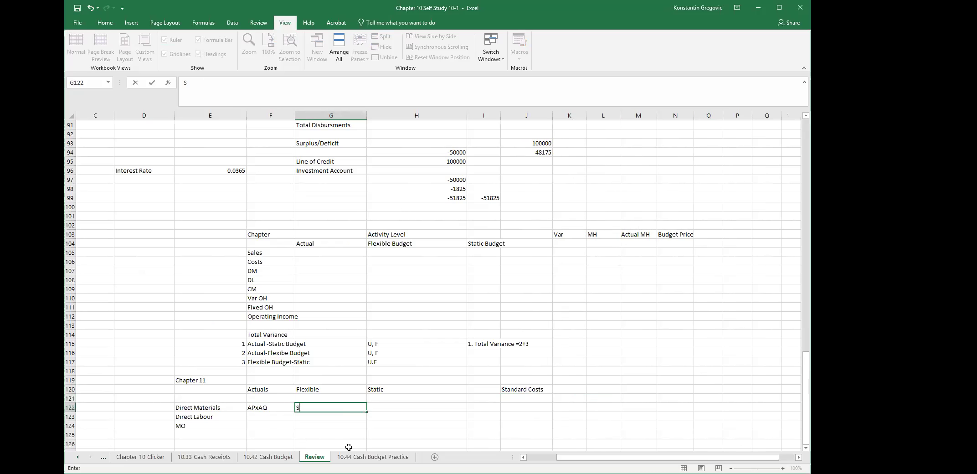
key("Escape")
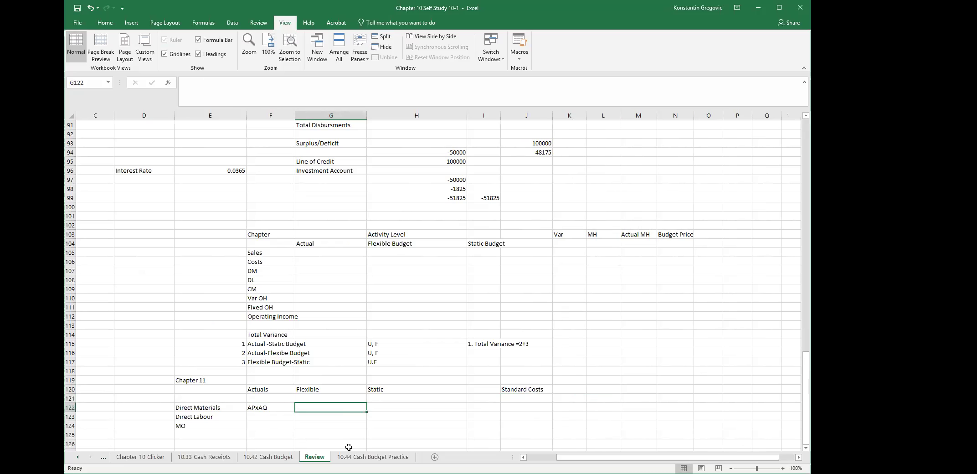
type("APx")
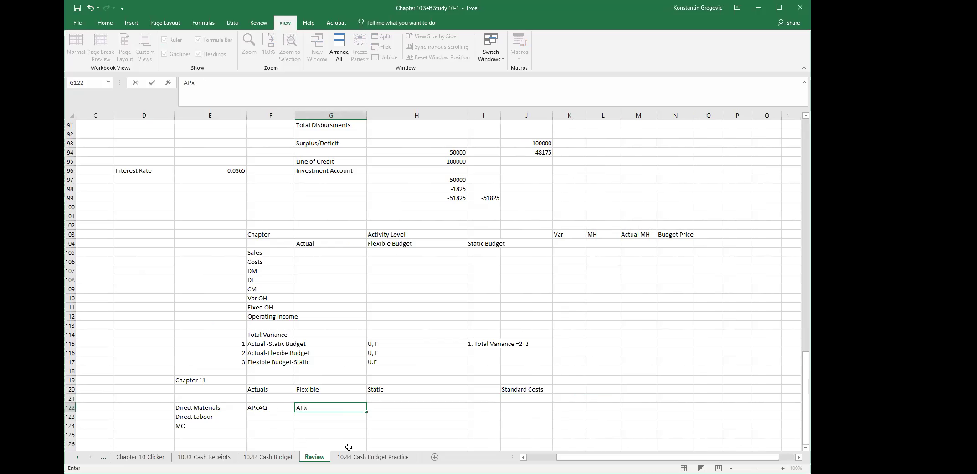
type("SQ")
key("Escape")
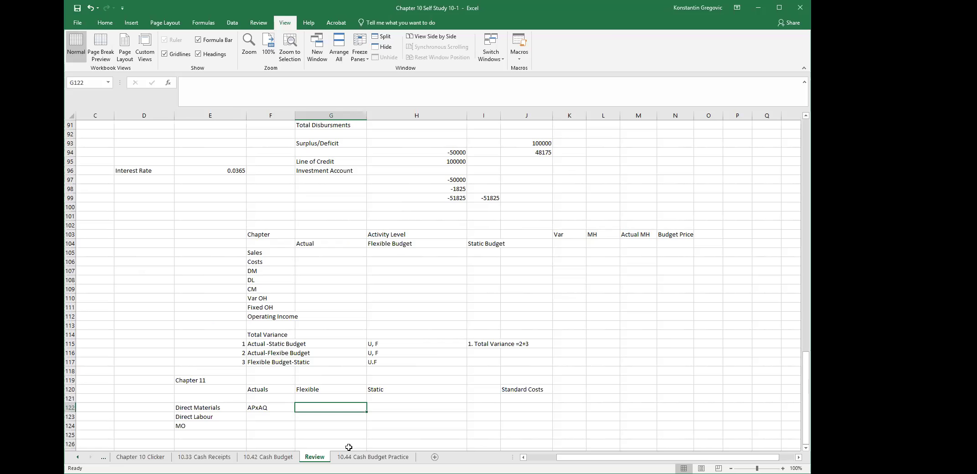
Step: Enter SPxAQ under Flexible in G122 and SPxSQ under Static in H122 for Direct Materials
type("SPxAQ")
key("Return")
key("Up")
key("Right")
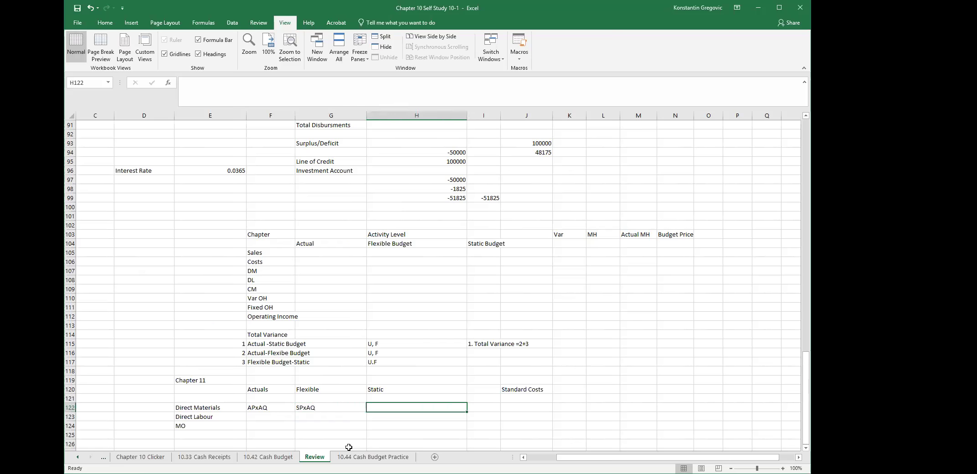
type("SPxSQ")
key("Return")
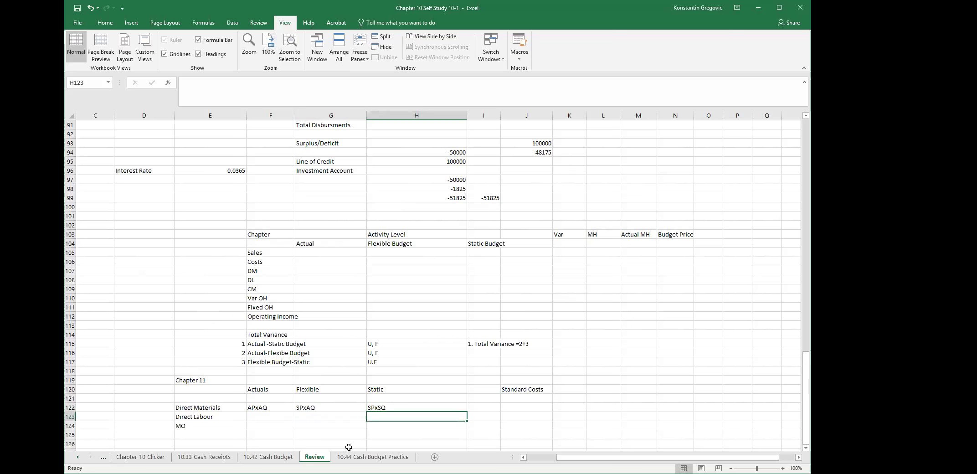
key("Up")
key("Left")
scroll(360, 369, "down", 1)
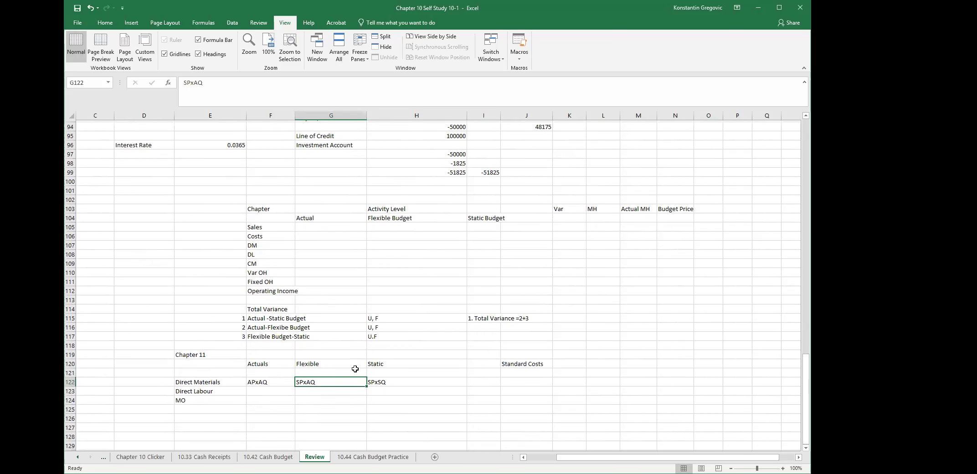
left_click(268, 359)
left_click(290, 387)
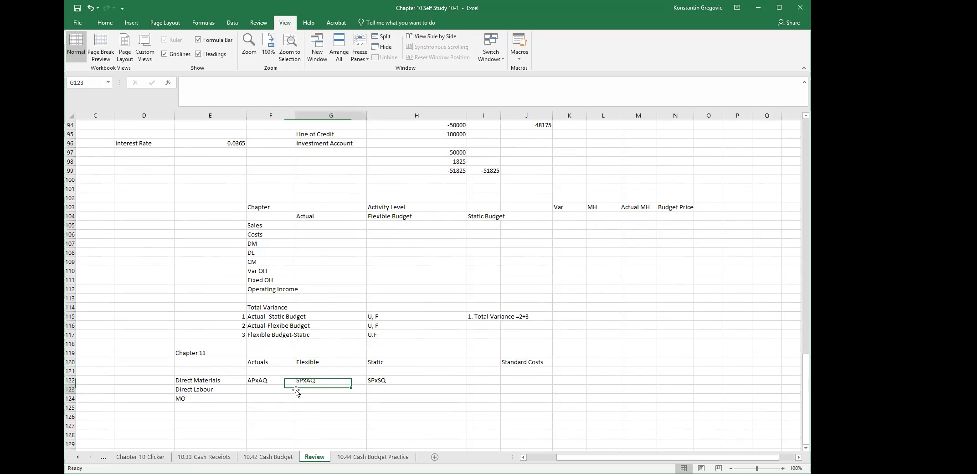
left_click_drag(272, 365, 382, 362)
left_click(331, 407)
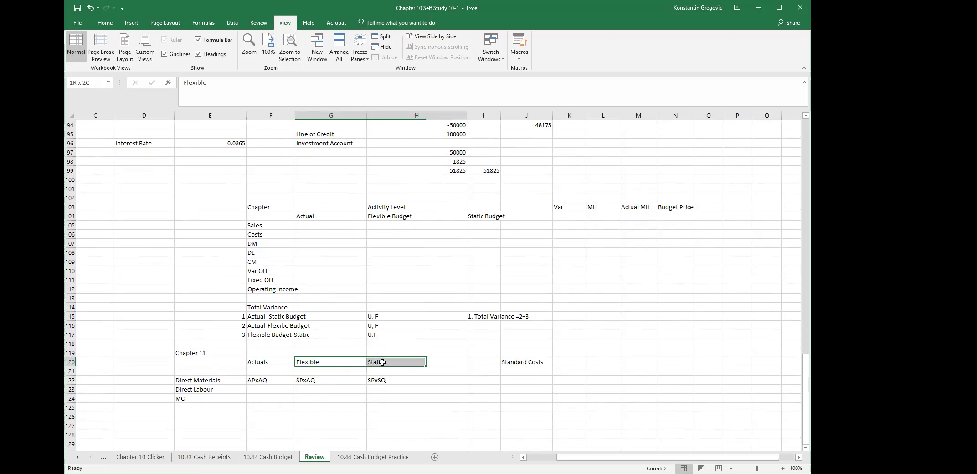
left_click(299, 388)
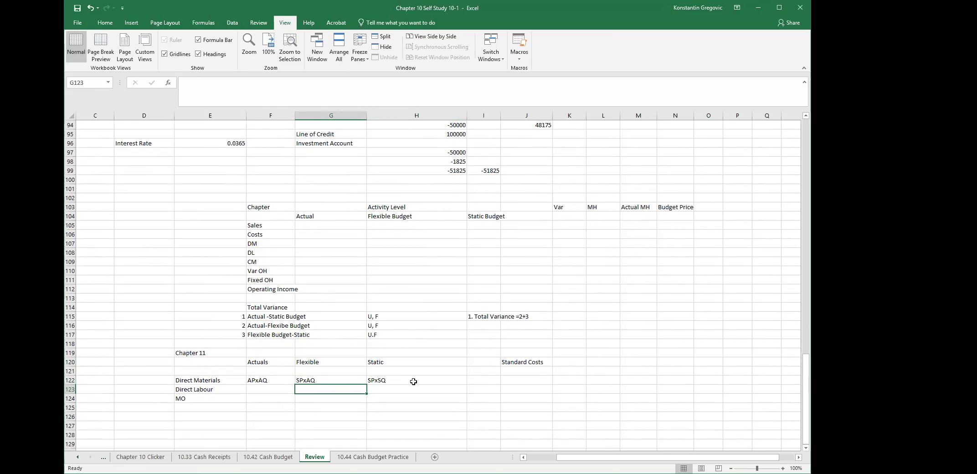
Step: Centre the column headings Actuals, Flexible and Static in F120:H120
scroll(413, 381, "down", 2)
left_click_drag(201, 297, 386, 360)
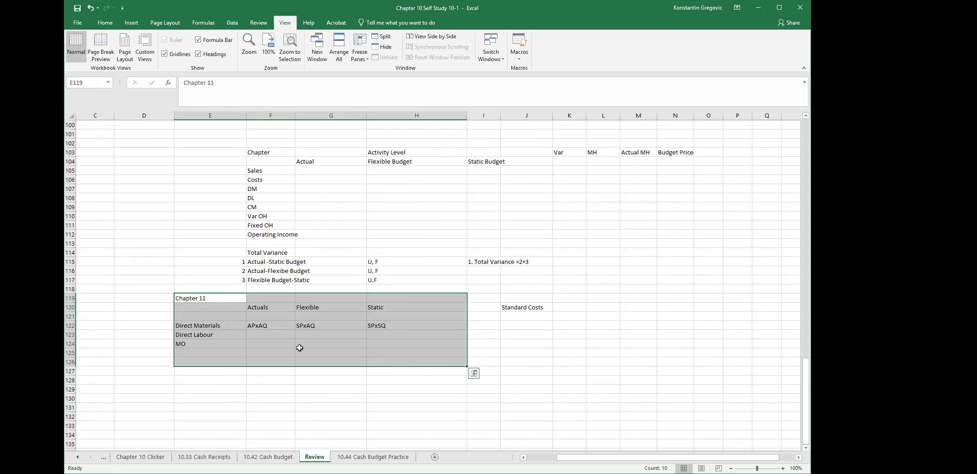
left_click_drag(279, 305, 401, 308)
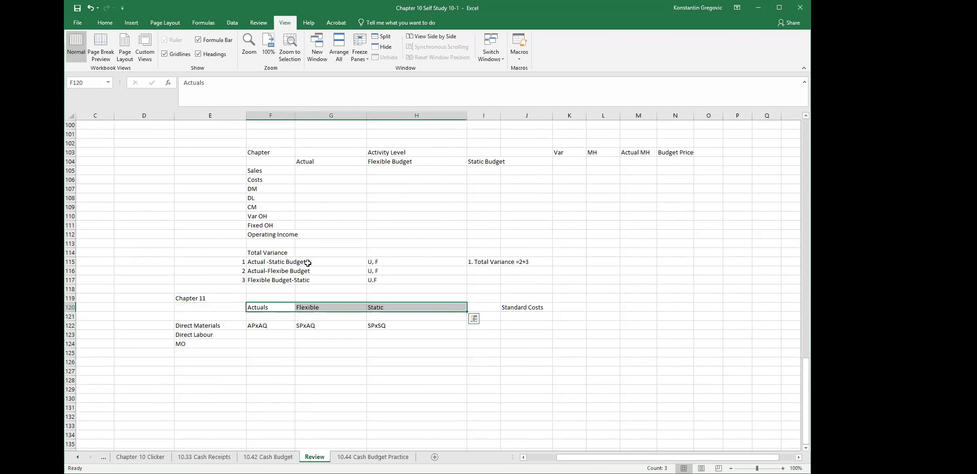
left_click(105, 22)
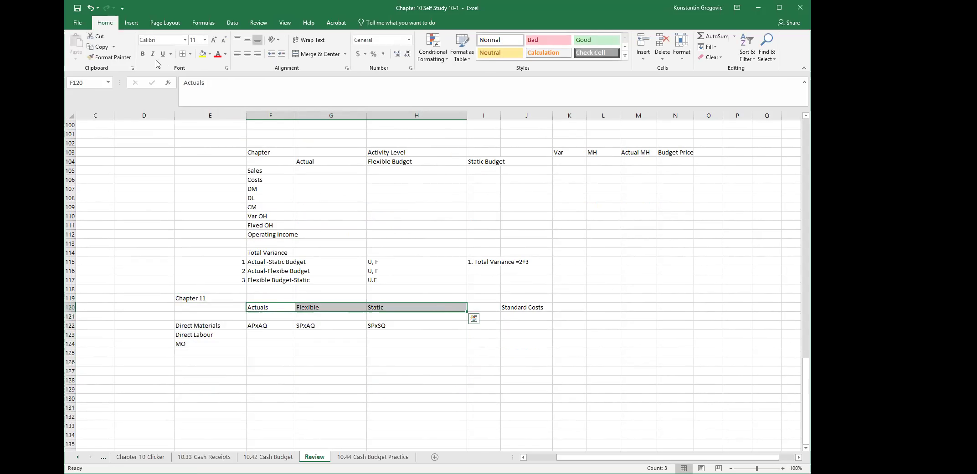
left_click(247, 53)
Step: Enter AHxAR in F123 as the Actuals expression for Direct Labour
left_click(279, 336)
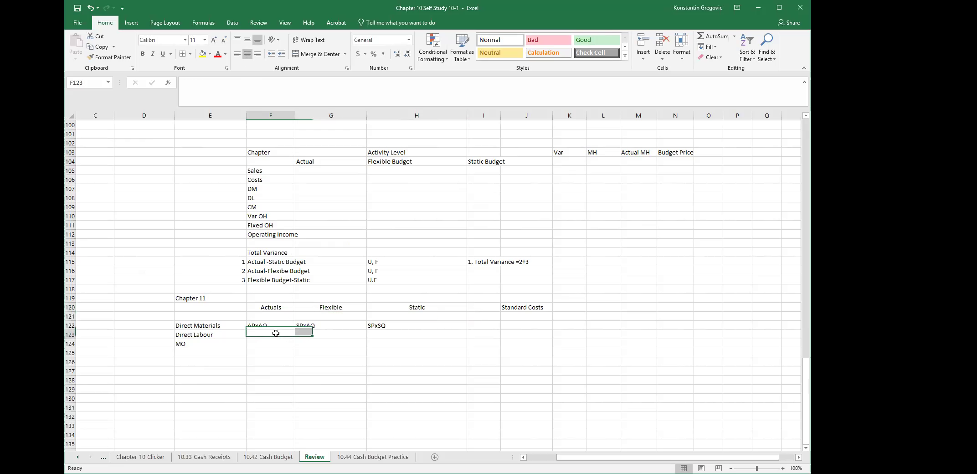
type("AHxAR")
key("Return")
key("Up")
key("Right")
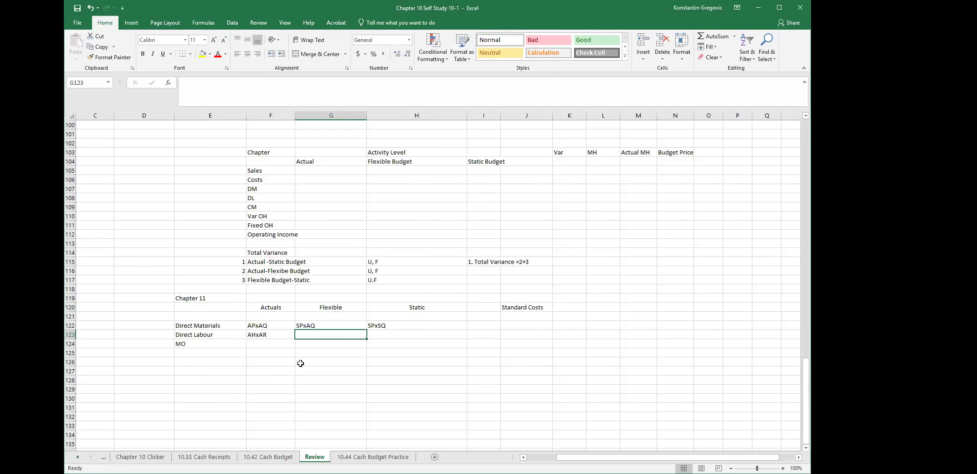
Step: Enter SRxAH under Flexible in G123 and SRxSH under Static in H123 for Direct Labour
type("SRxAH")
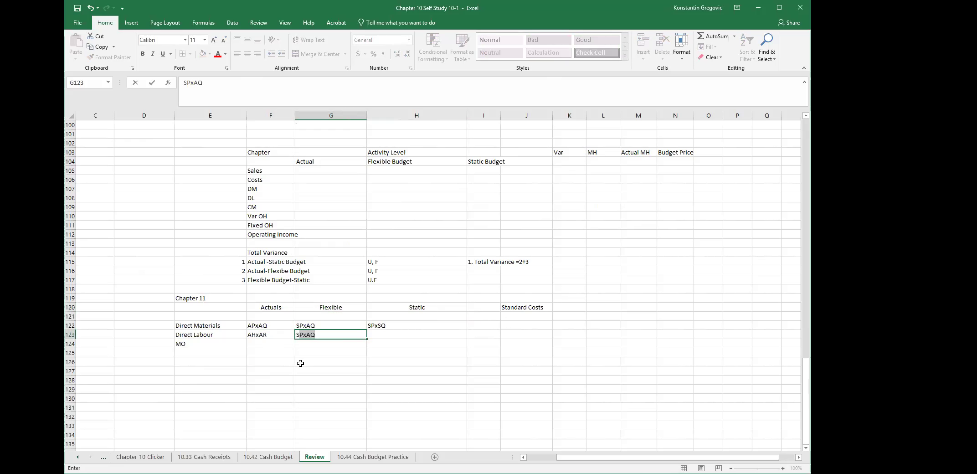
key("Escape")
type("SRxAH")
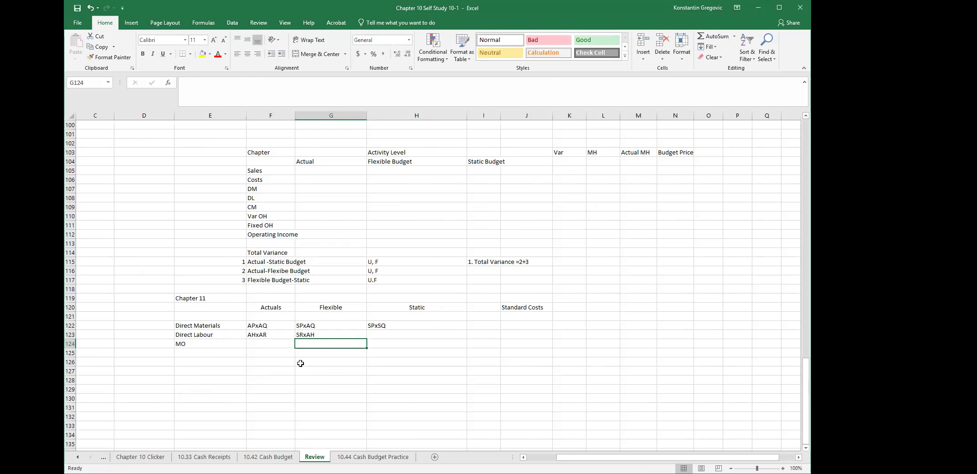
key("Tab")
type("SR")
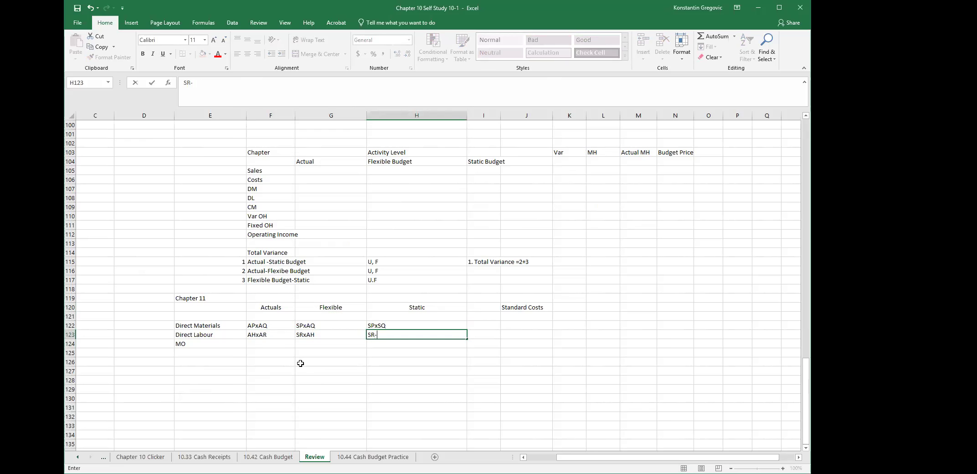
type("xSH")
key("Return")
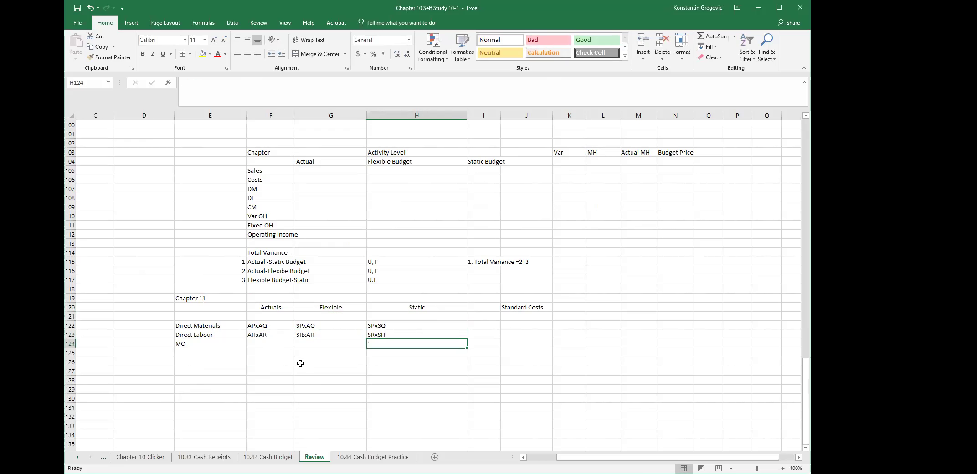
Step: Copy the Direct Labour expressions from F123:H123 into the MO row, starting at F124
key("Right")
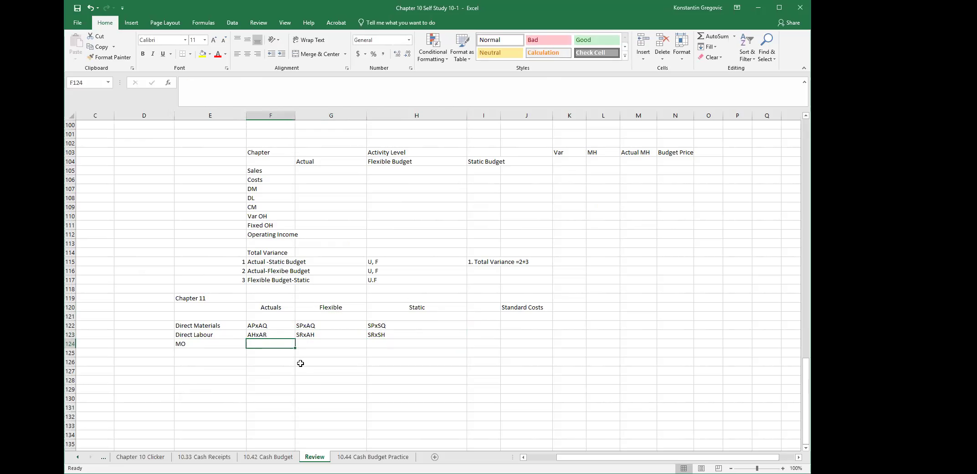
left_click(207, 343)
left_click(208, 336)
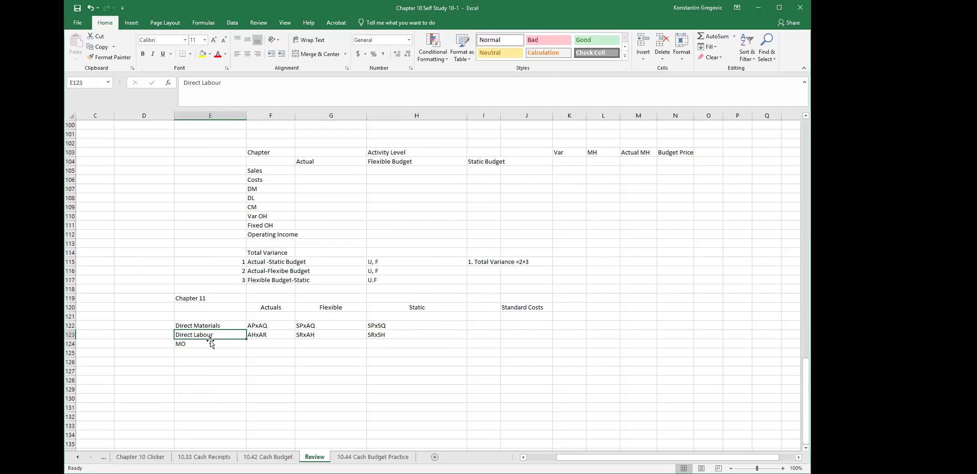
left_click(153, 343)
left_click_drag(253, 334, 382, 336)
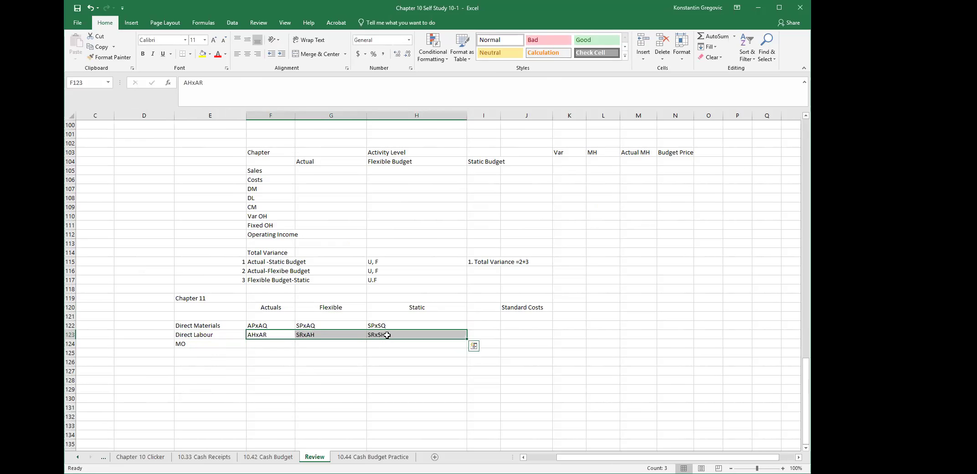
right_click(386, 335)
left_click(417, 149)
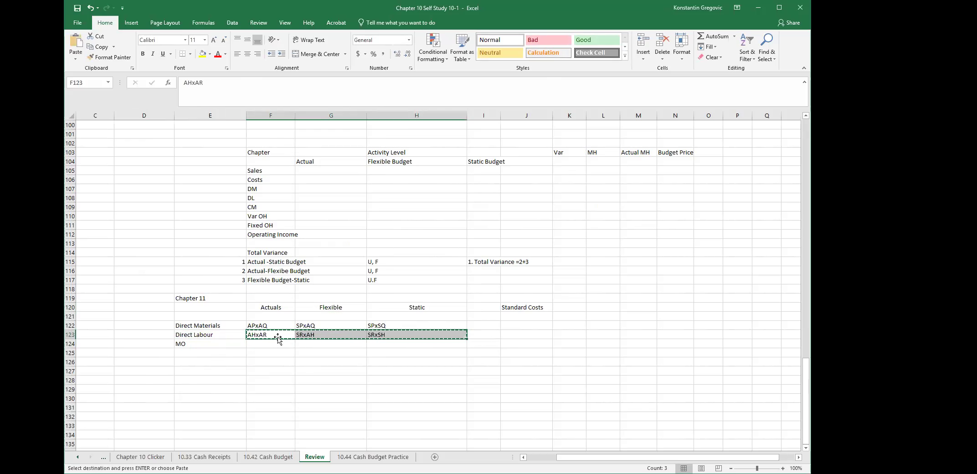
left_click(276, 341)
key("ctrl+v")
left_click(392, 370)
key("Escape")
Step: Enter the title Standard Cost Variances in C119, on the same row as the Chapter 11 heading
left_click(219, 326)
scroll(221, 361, "down", 1)
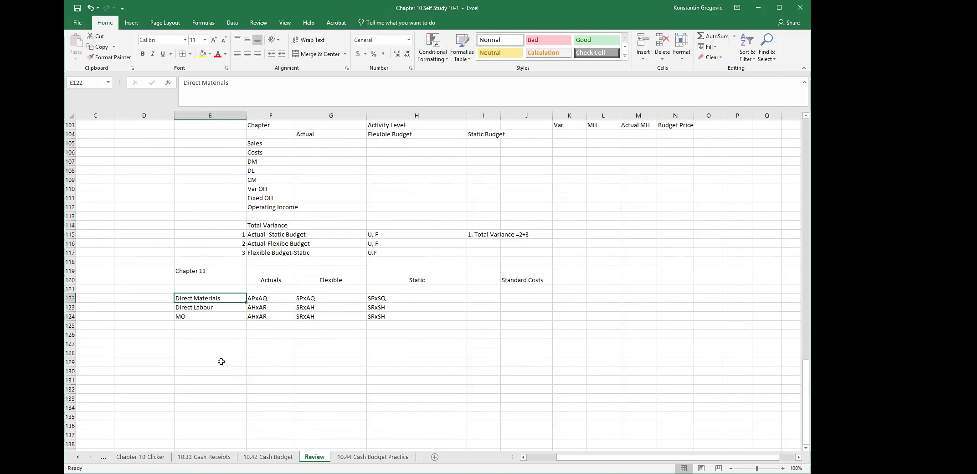
left_click(143, 285)
left_click(122, 272)
key("Right")
key("Right")
key("Left")
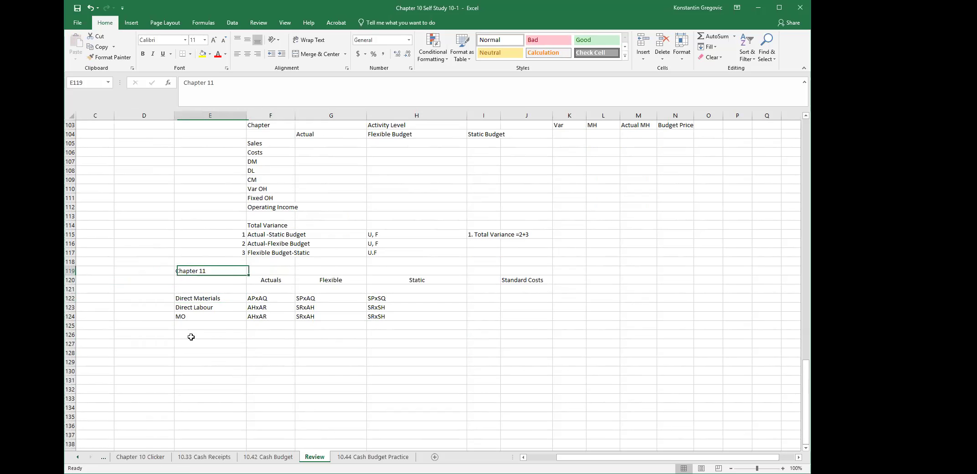
key("Left")
key("Left")
type("Standard C")
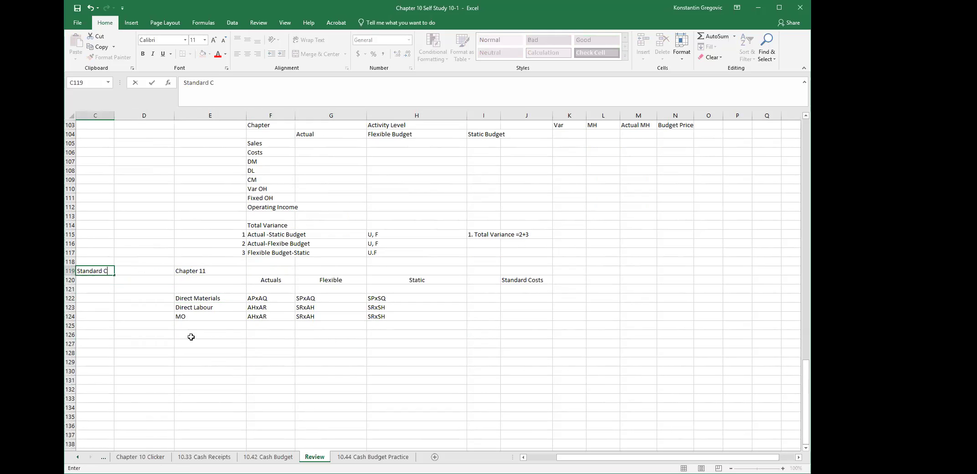
type("ost Variances")
key("Return")
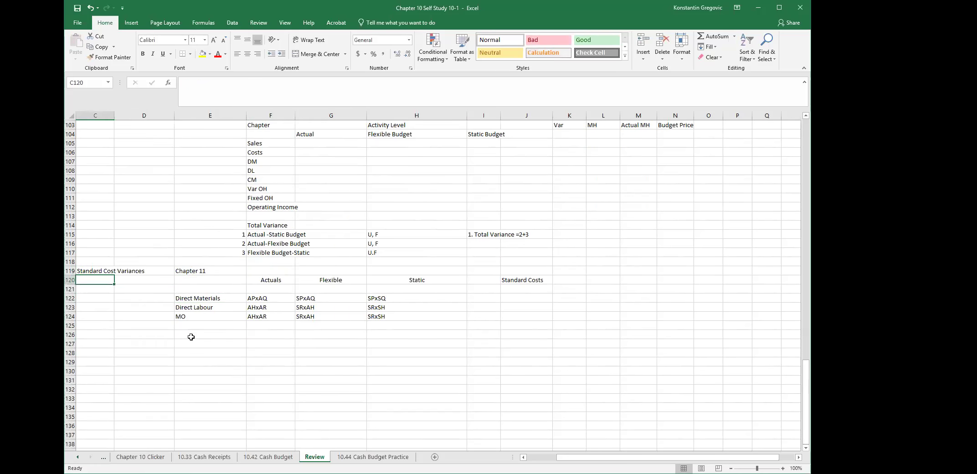
Step: Compare the flexible budget line items in F105:F112 with the materials, labour and MO rows of the standard cost table
scroll(191, 337, "up", 3)
left_click_drag(261, 205, 475, 244)
left_click(416, 270)
left_click_drag(261, 206, 448, 294)
left_click(262, 243)
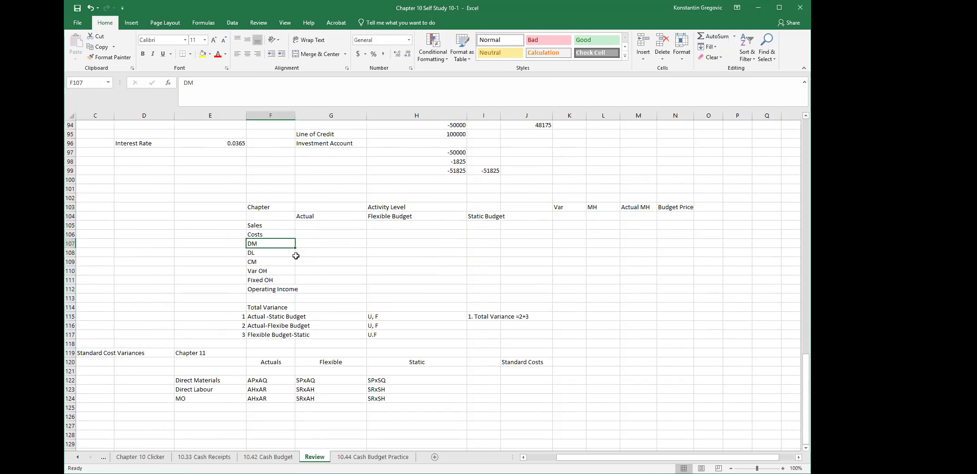
left_click(214, 379)
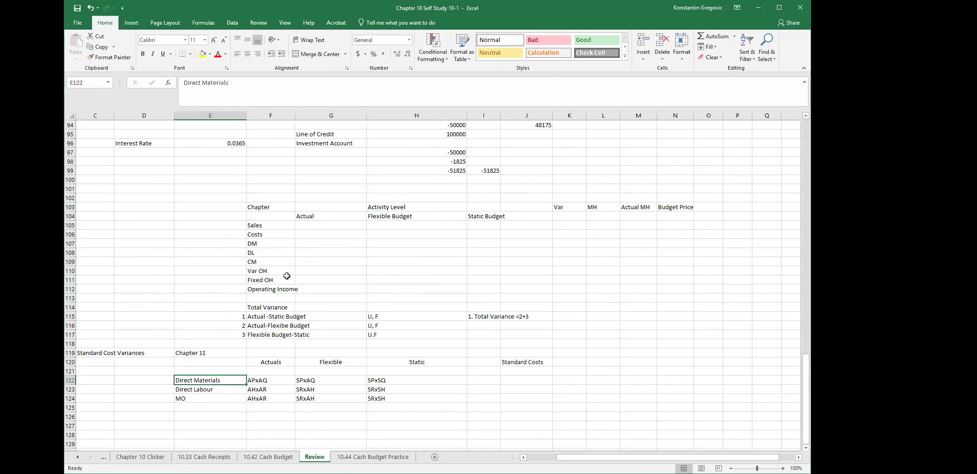
left_click(258, 254)
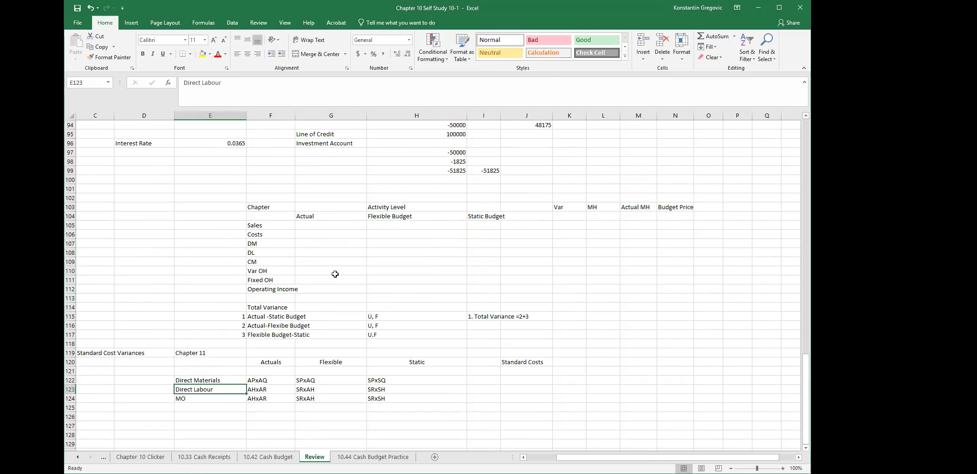
left_click(264, 261)
left_click_drag(267, 272, 274, 276)
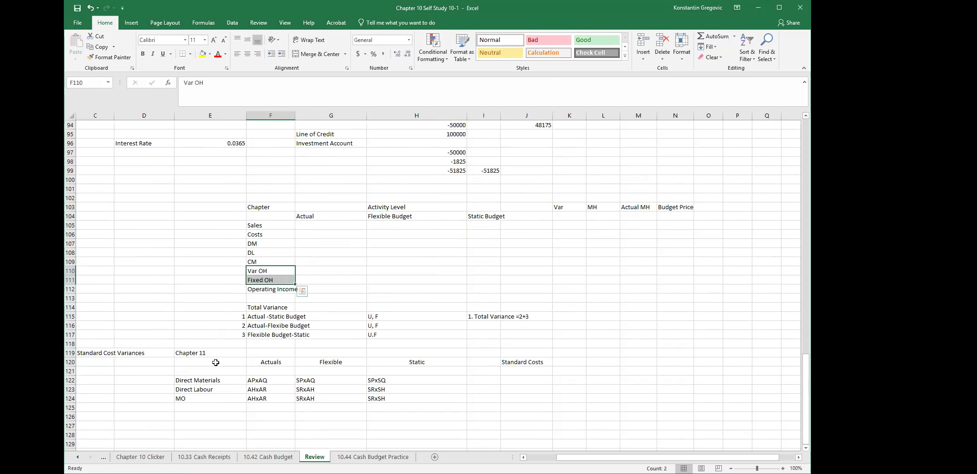
left_click(208, 398)
left_click(253, 398)
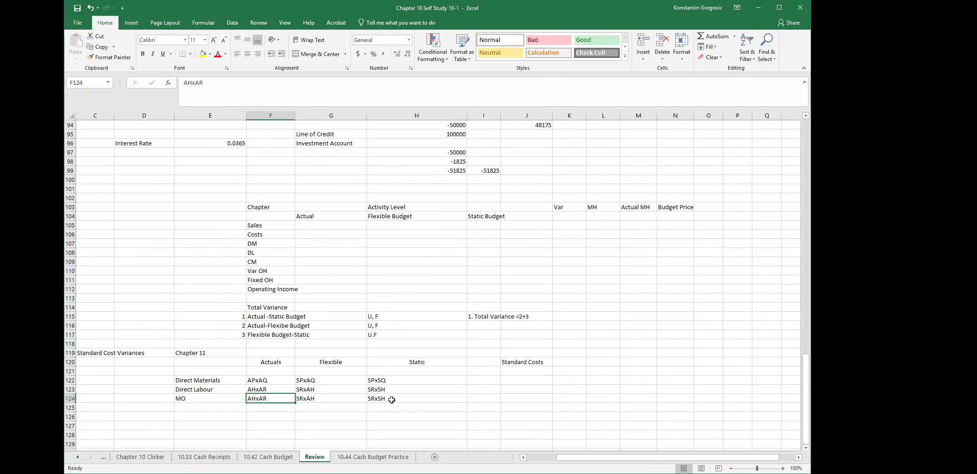
Step: Enter Input Costs in J121, beneath the Standard Costs label
left_click(522, 373)
type("INpu")
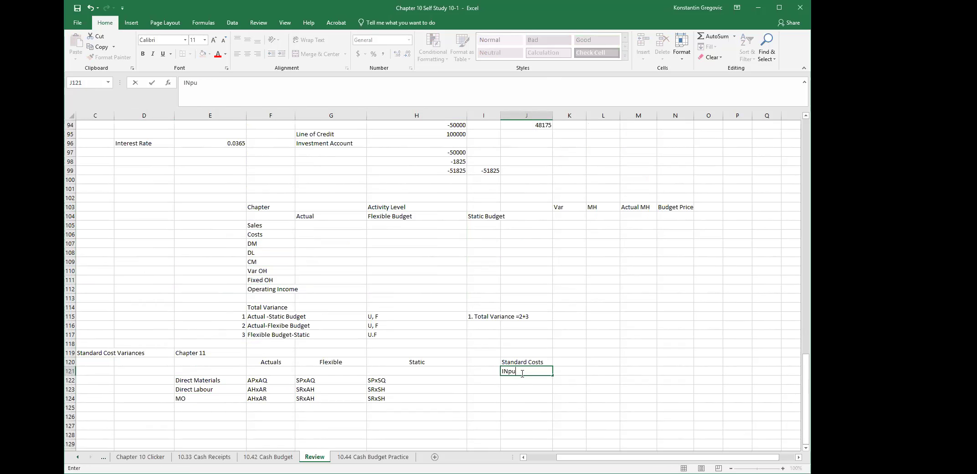
key("BackSpace")
key("BackSpace")
key("BackSpace")
type("nput Costs")
key("Return")
Step: Bold the Actuals, Flexible and Static headings in F120:H120
left_click_drag(280, 362, 414, 362)
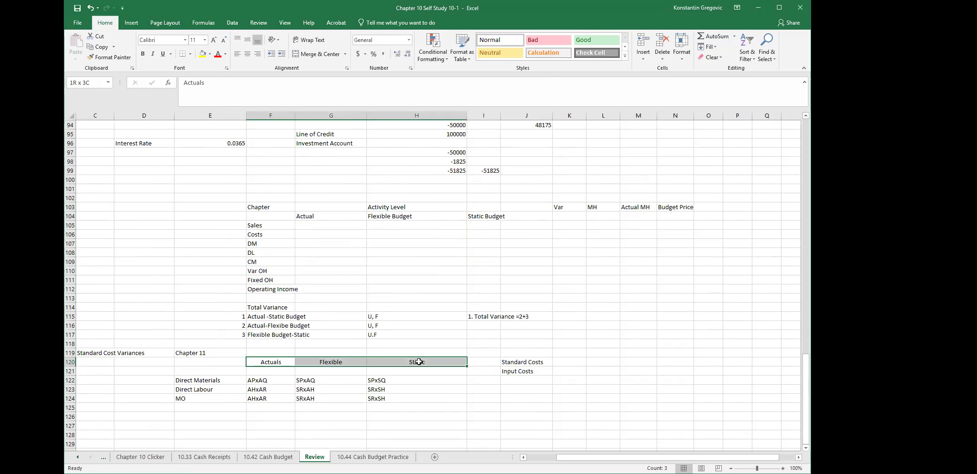
left_click(142, 54)
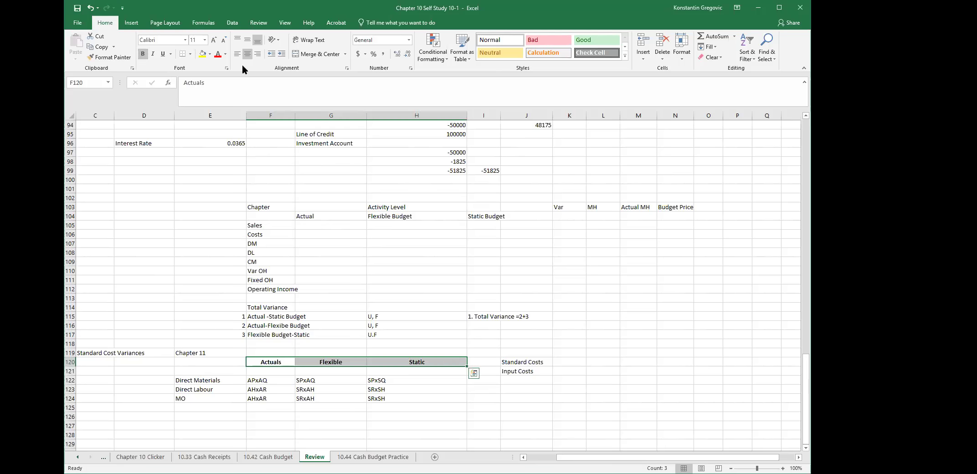
Step: Enter the title Contribution Margin Variances in C127, below the standard cost table
scroll(195, 299, "down", 3)
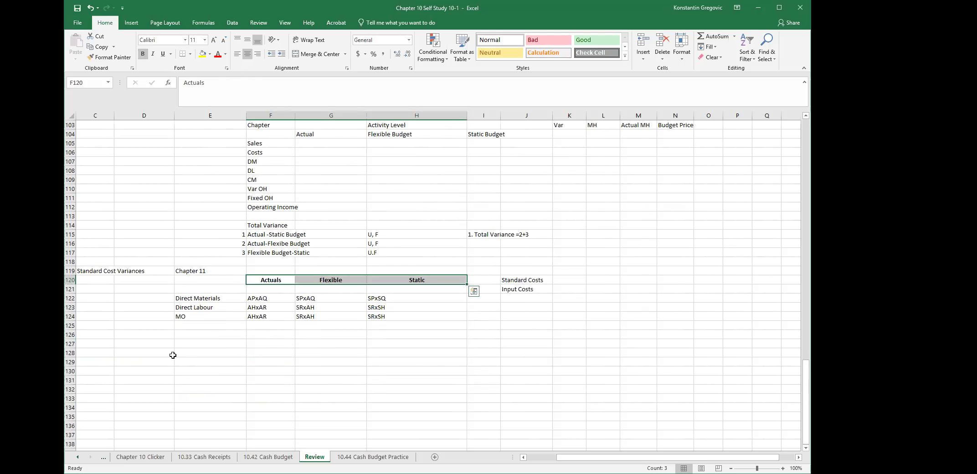
left_click(83, 346)
type("Contribution Marg")
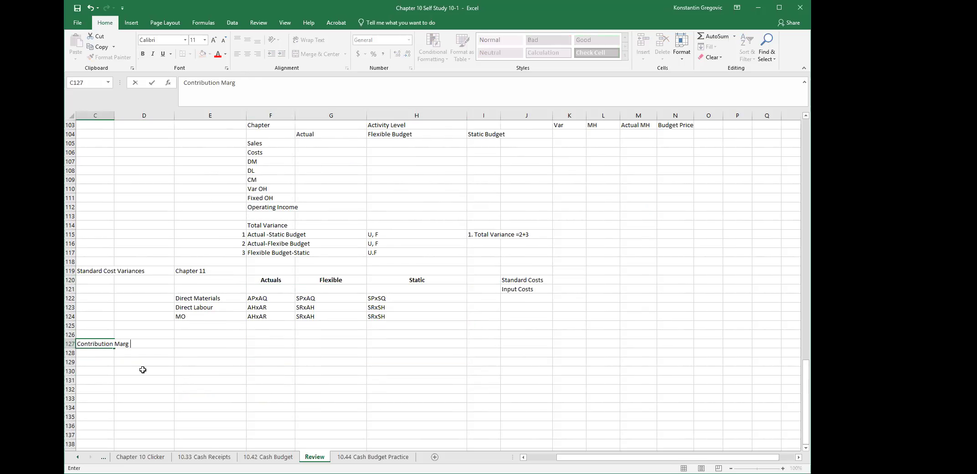
type("in Variances")
key("Tab")
key("Tab")
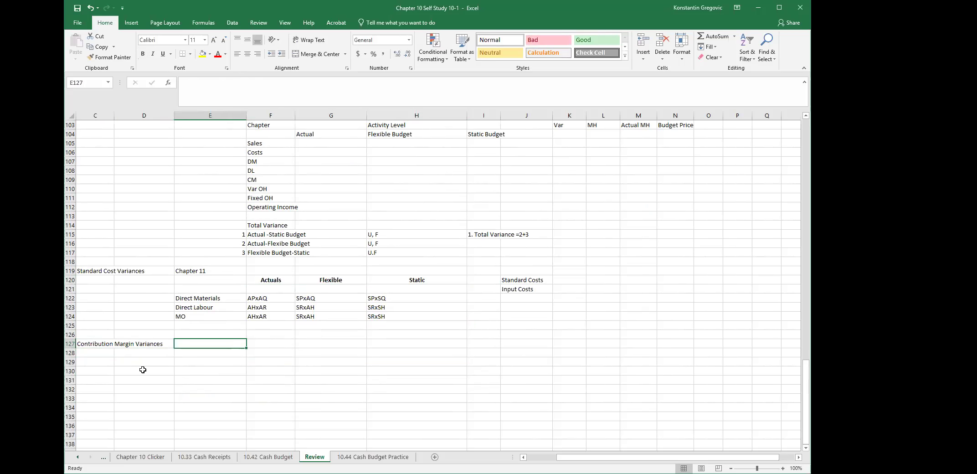
key("Tab")
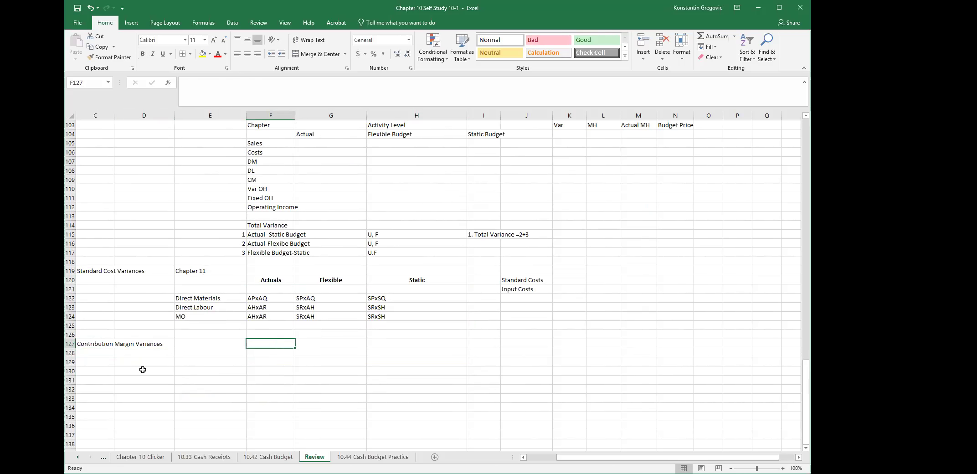
type("CM x")
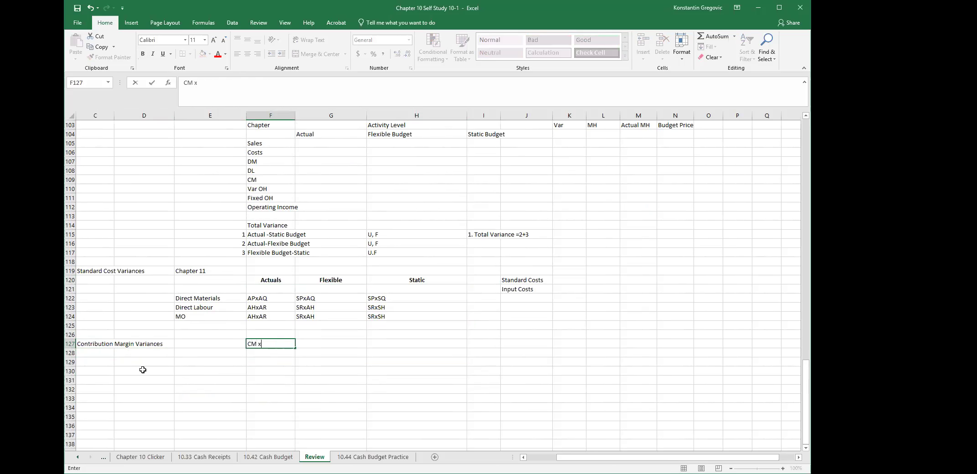
key("BackSpace")
key("BackSpace")
key("BackSpace")
key("BackSpace")
key("Return")
Step: Enter the row label Product 1 in E128 under Contribution Margin Variances
key("Right")
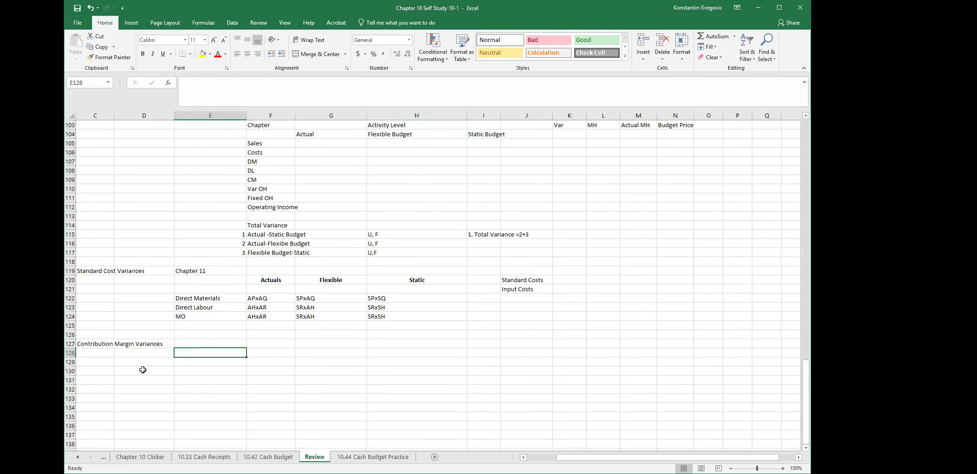
type("Procu")
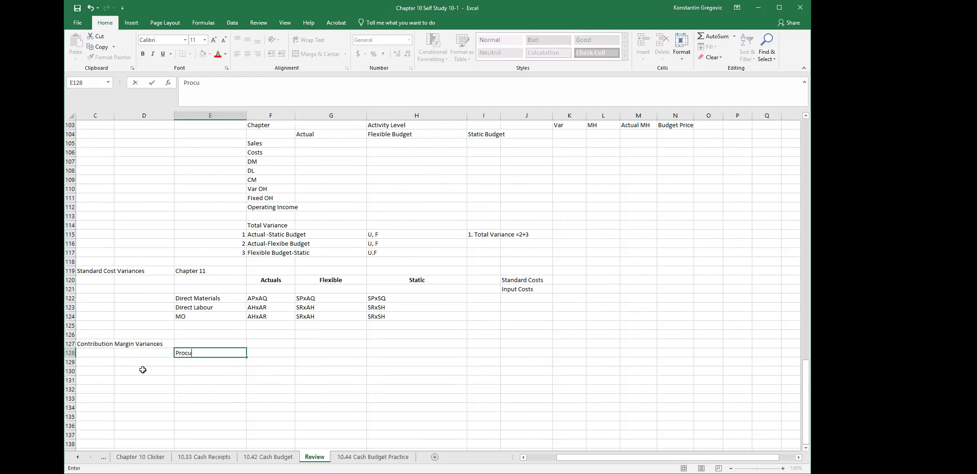
key("BackSpace")
type("uct")
key("BackSpace")
key("BackSpace")
key("BackSpace")
type("uct 1")
key("Return")
Step: Add the row labels Product 2 in E129 and CM in E130
type("Produc")
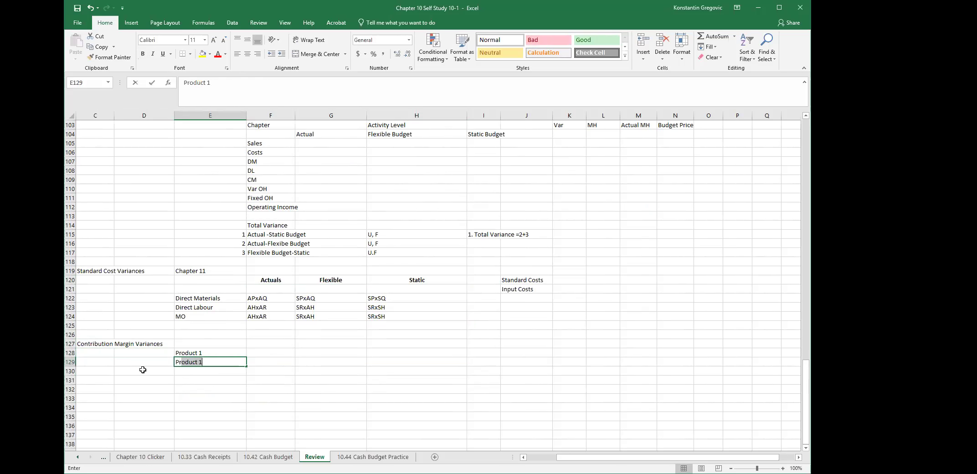
type("t 2")
key("Return")
type("CM")
key("Return")
Step: Enter Actual Rev in F127 as the first column heading of the contribution margin table
key("Up")
key("Up")
key("Up")
key("Up")
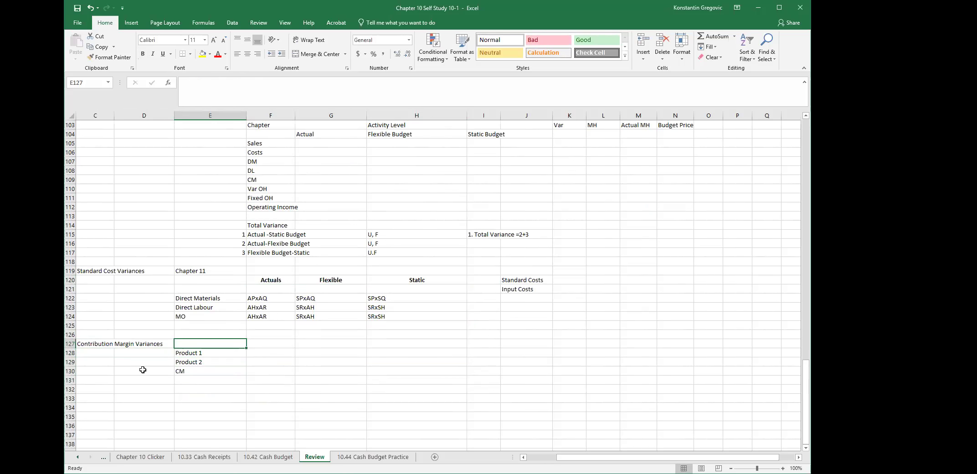
key("Right")
type("A")
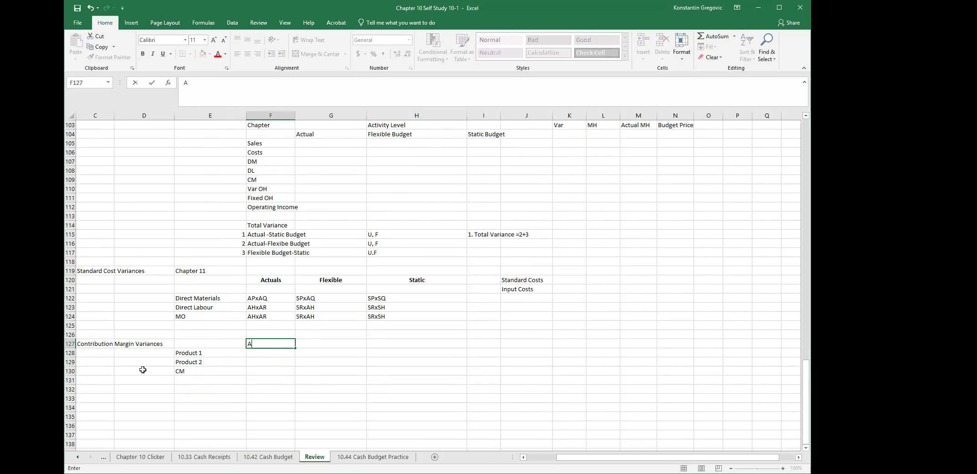
type("ct")
key("BackSpace")
key("BackSpace")
type("ctual Rev")
key("Tab")
Step: Enter the column headings Flexible in G127 and Static in H127
key("F2")
key("Escape")
type("Flexible")
key("Return")
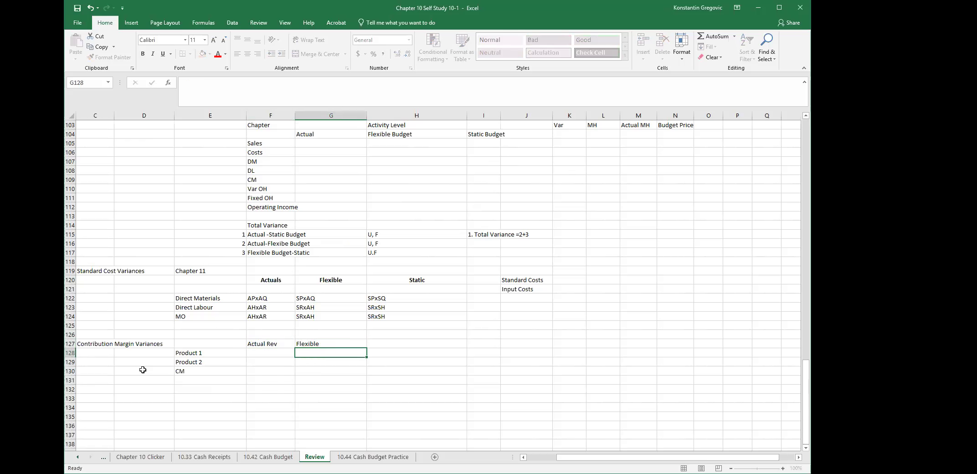
key("Right")
key("Up")
type("Static")
key("Return")
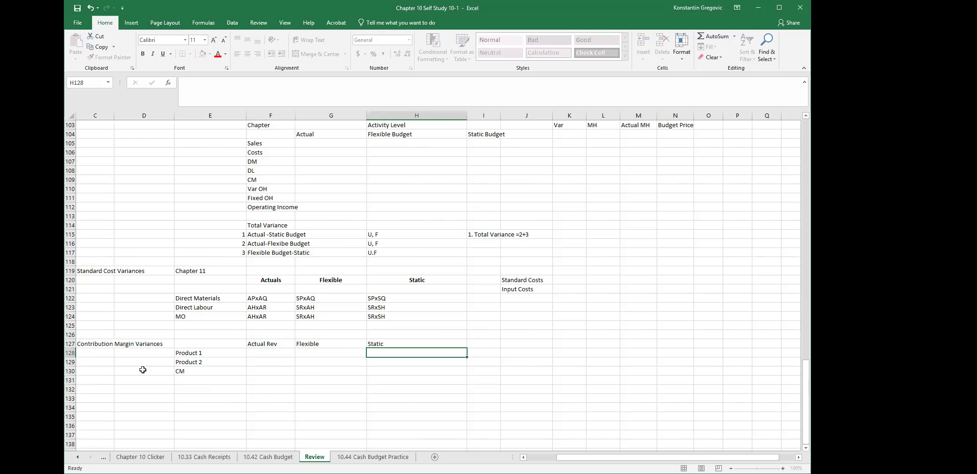
key("Left")
key("Left")
key("Left")
key("Down")
key("Down")
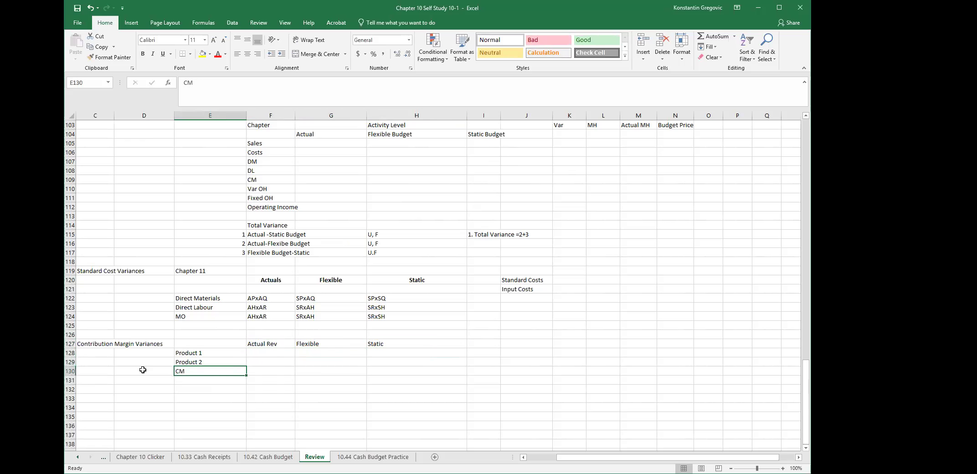
left_click(249, 361)
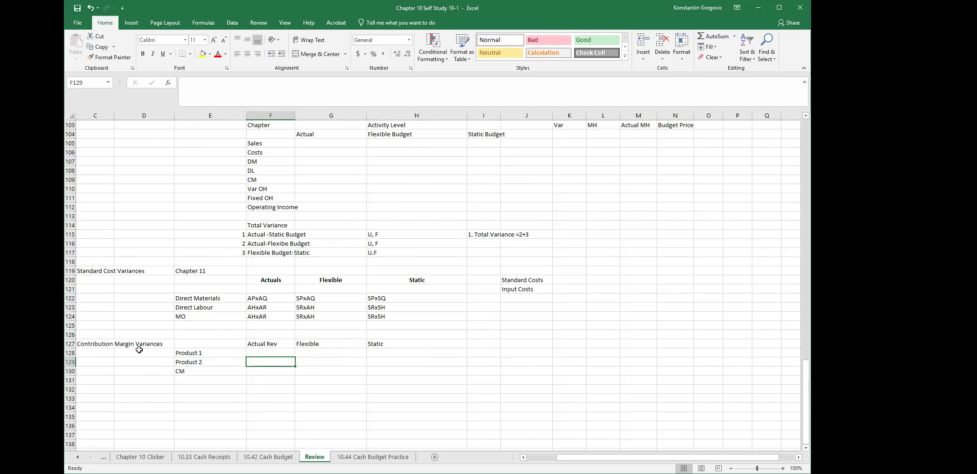
Step: Enter the heading Sales Variances in C126, directly above Contribution Margin Variances
left_click(109, 344)
left_click(96, 335)
type("Sales ")
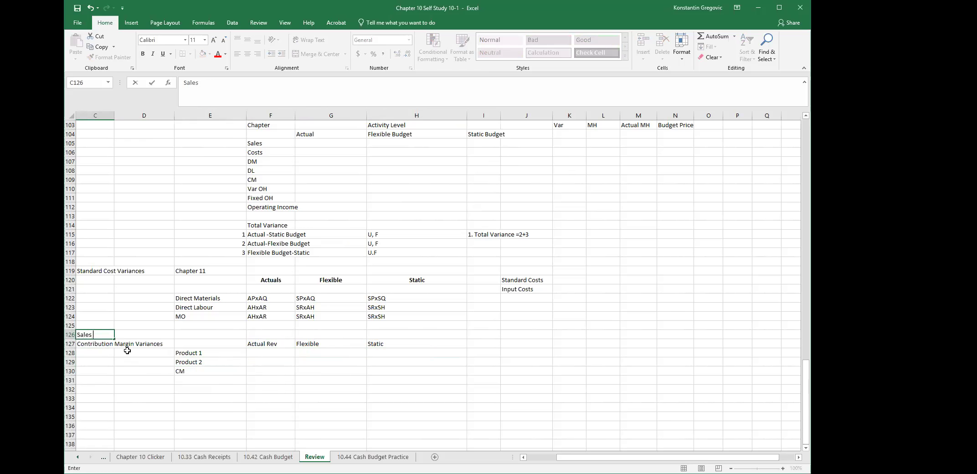
type("Variances")
key("Return")
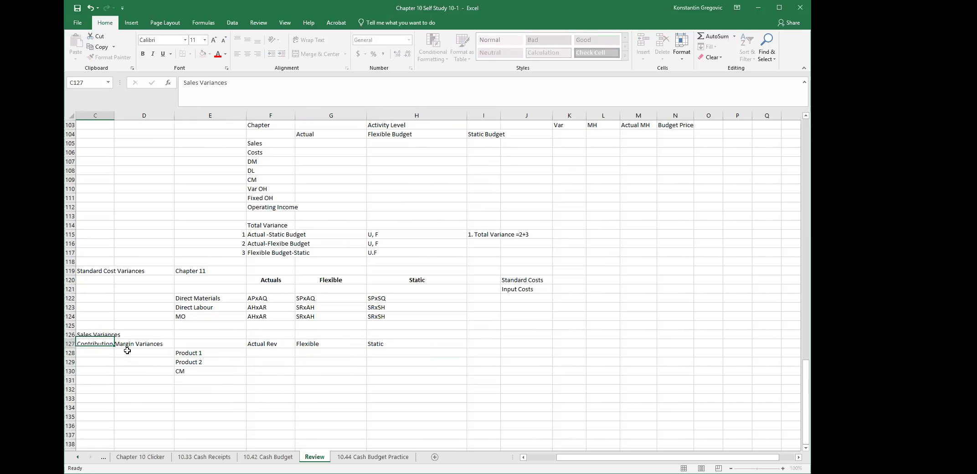
Step: Enter the heading Sales Mix in C133, below the contribution margin table
key("Down")
key("Down")
key("Down")
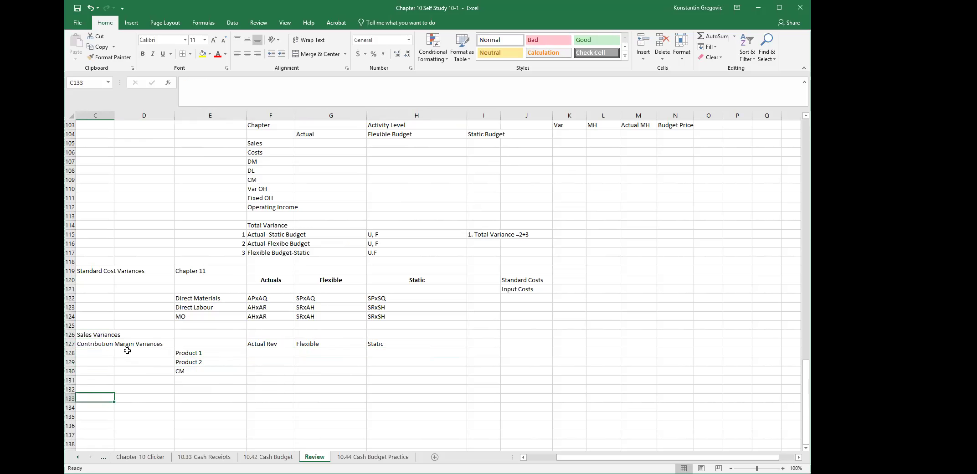
type("Sasles")
key("BackSpace")
key("BackSpace")
key("BackSpace")
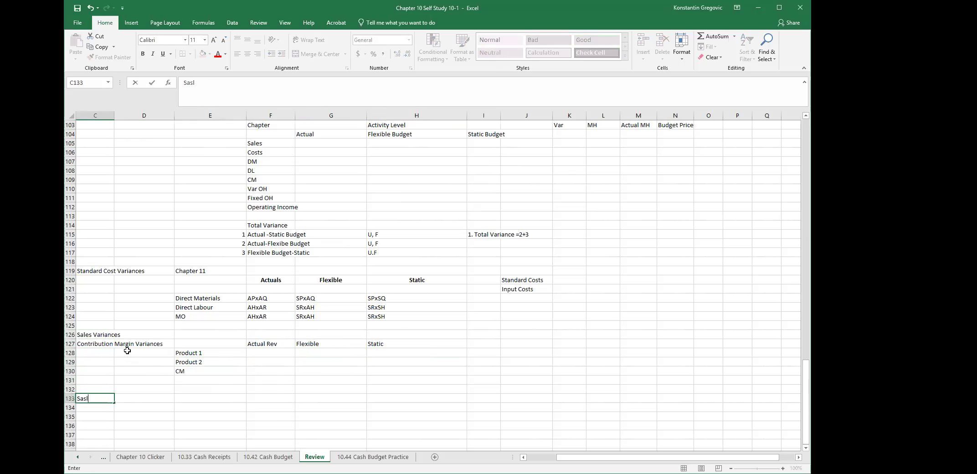
type("Mix")
key("Return")
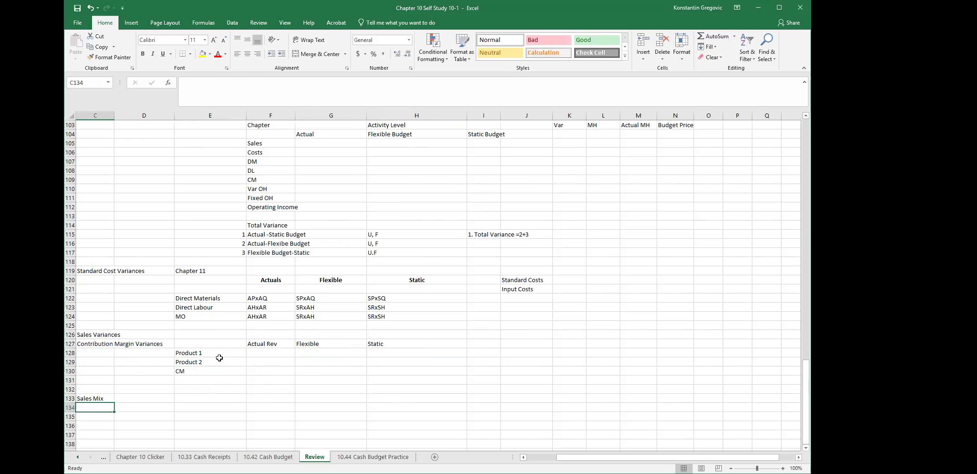
Step: Enter Product 1 in C135 with a sales mix share of 0.75 in D135
left_click(204, 354)
left_click_drag(203, 361, 203, 362)
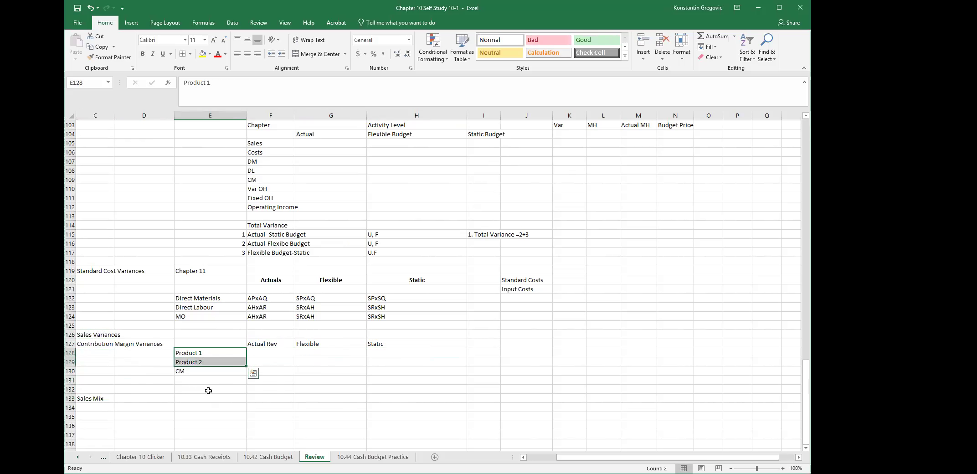
left_click(99, 416)
type("Product 1")
key("Tab")
type(".")
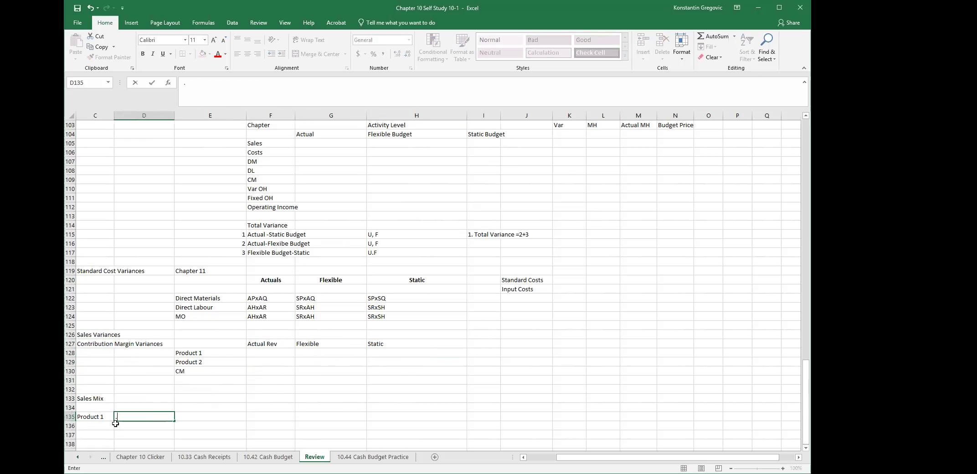
left_click(115, 425)
Step: Enter Product 2 in C136 with a sales mix share of 0.25 in D136
key("Left")
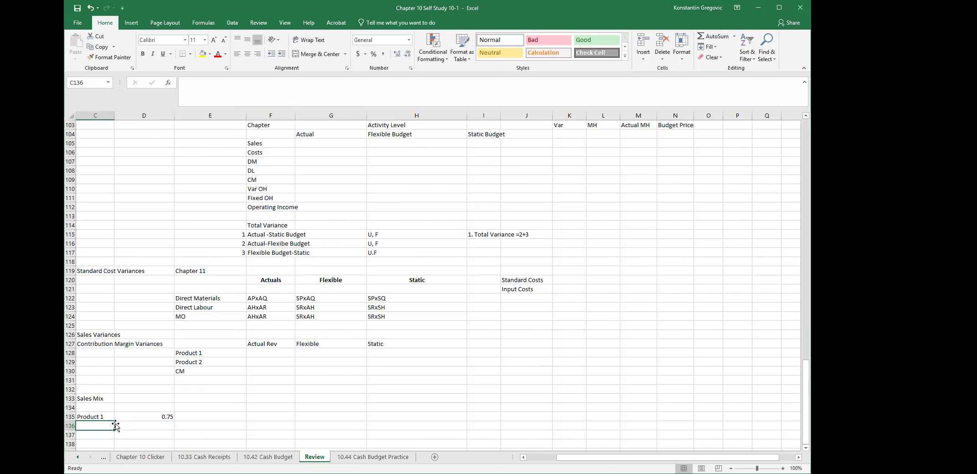
key("Up")
key("shift+Right")
key("shift+Left")
key("Down")
type("Product ")
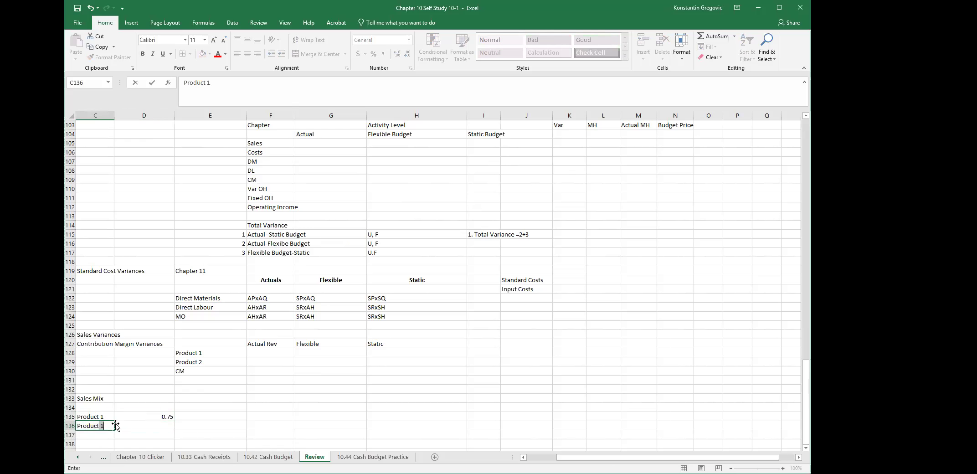
type("2")
key("Tab")
type("0.25")
key("Return")
key("Up")
key("Up")
key("Up")
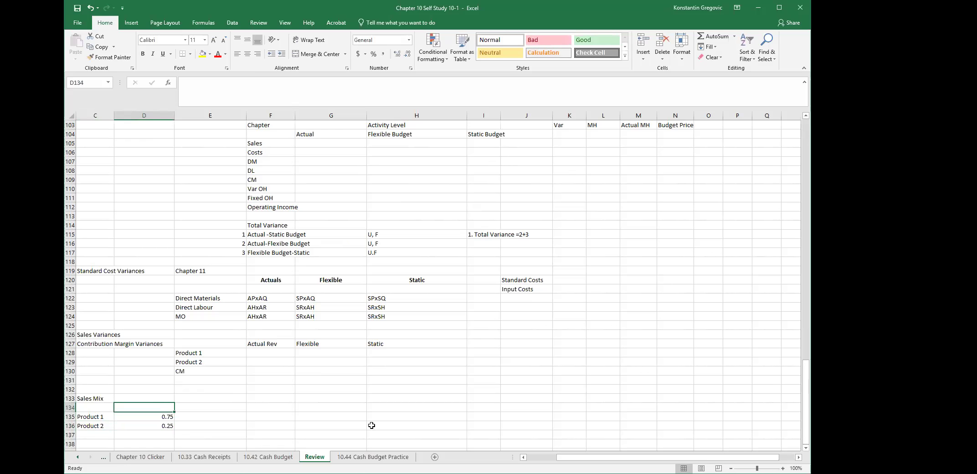
left_click_drag(333, 344, 374, 344)
key("Down")
key("Down")
left_click(358, 362)
left_click(353, 344)
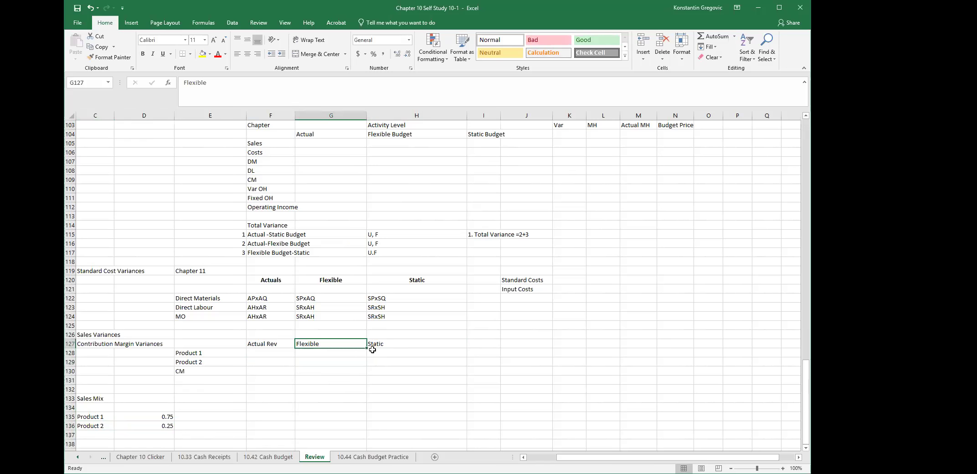
Step: Move the Static heading of the contribution margin table from H127 to I127
left_click(405, 351)
left_click(407, 342)
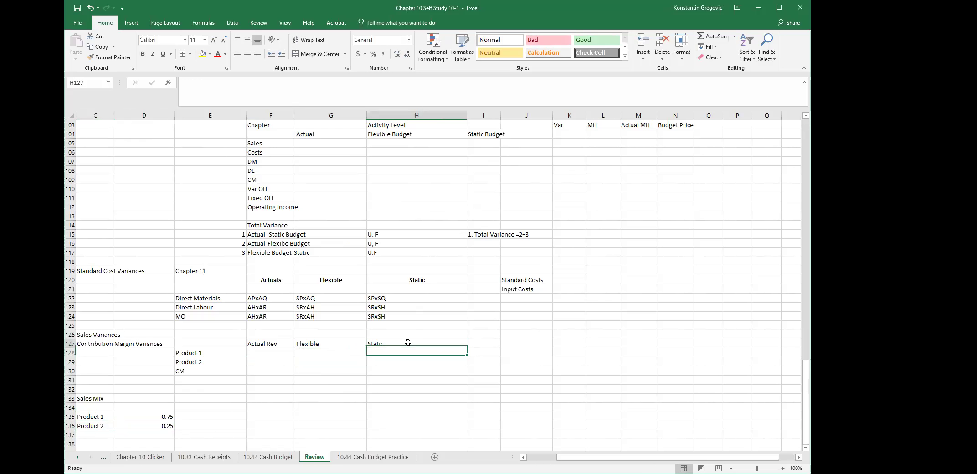
right_click(408, 342)
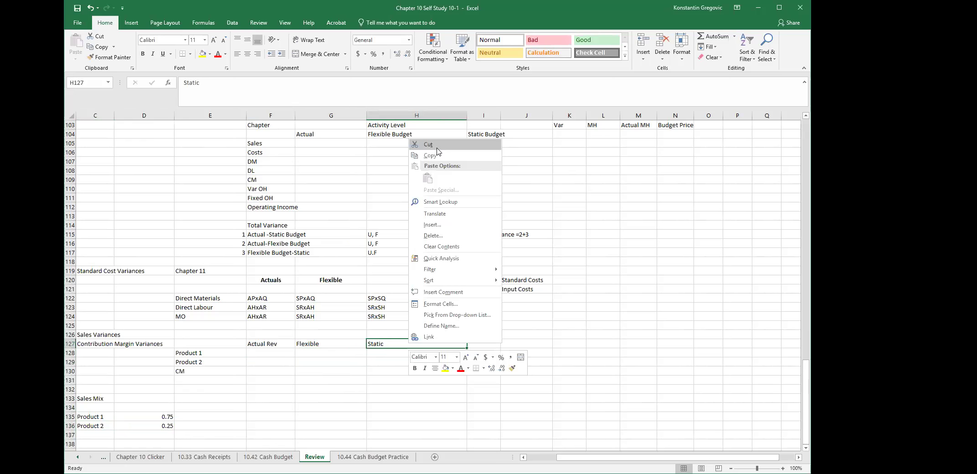
left_click(429, 144)
key("Right")
key("Return")
Step: Enter the heading Sales Mix in H127, between the Flexible and Static headings
key("Left")
key("Down")
key("Up")
type("Sales")
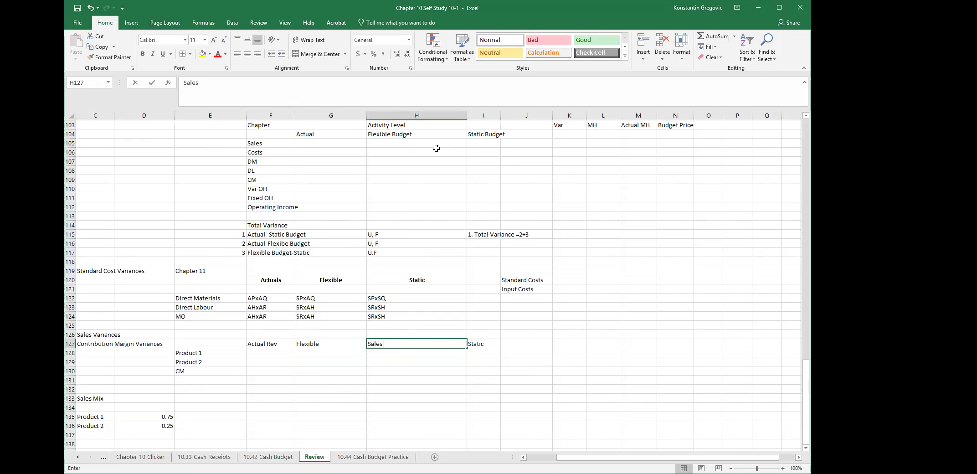
type(" R")
key("BackSpace")
type("Mix")
key("Return")
key("Left")
key("Left")
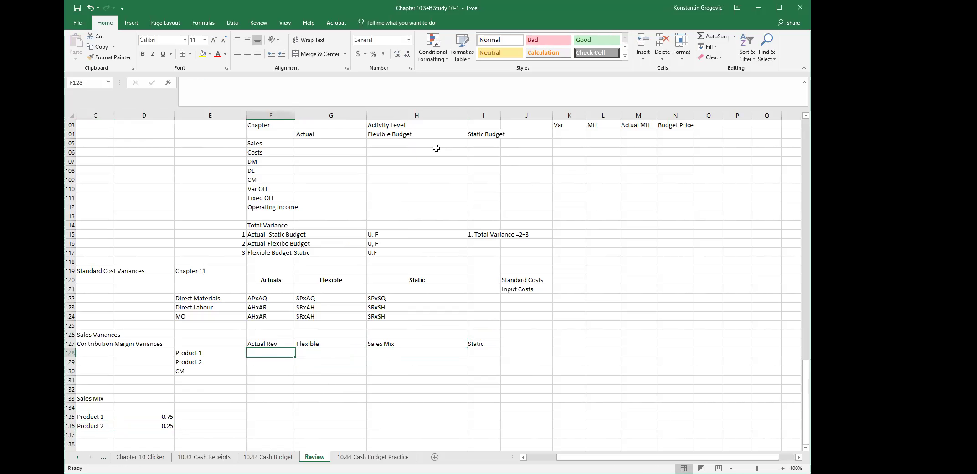
left_click_drag(142, 417, 142, 426)
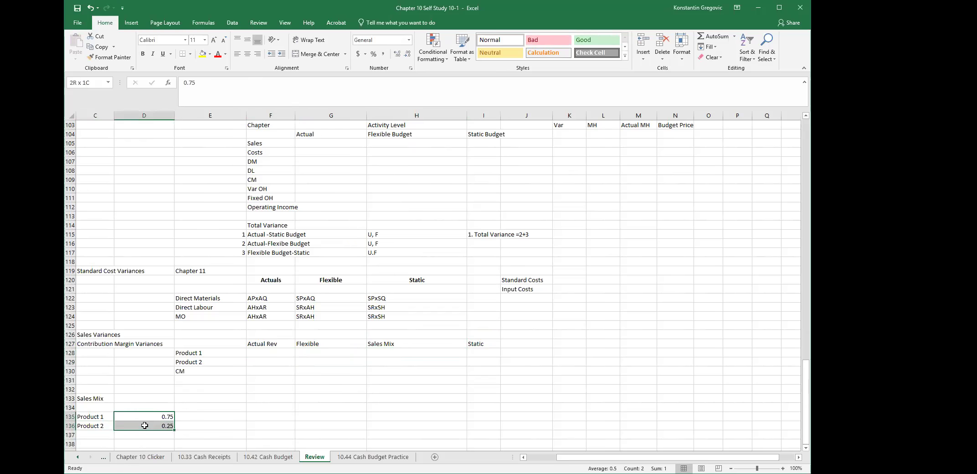
left_click(433, 347)
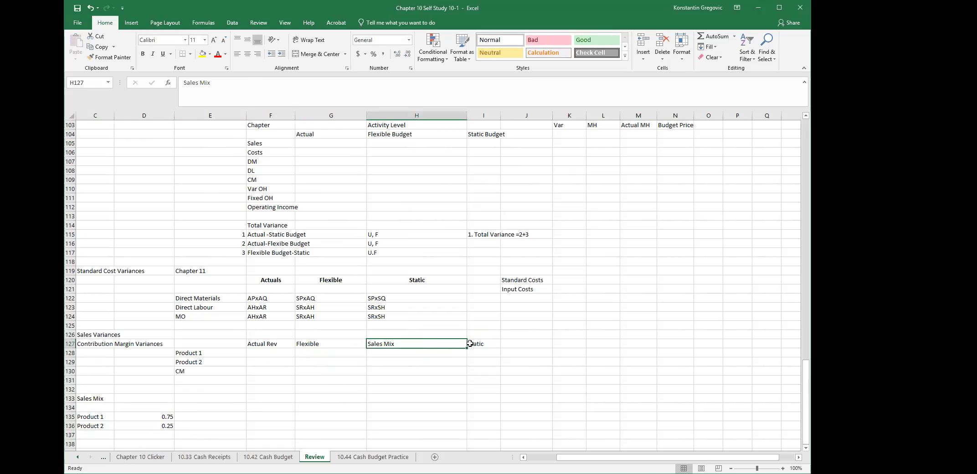
left_click(265, 363)
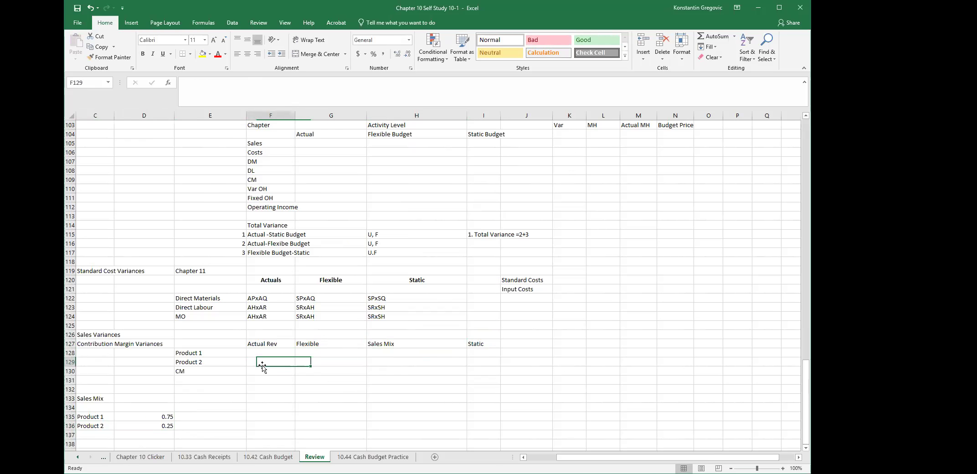
Step: Enter the heading Standard Cost Mix Variances in C140, below the sales mix shares
scroll(263, 367, "down", 2)
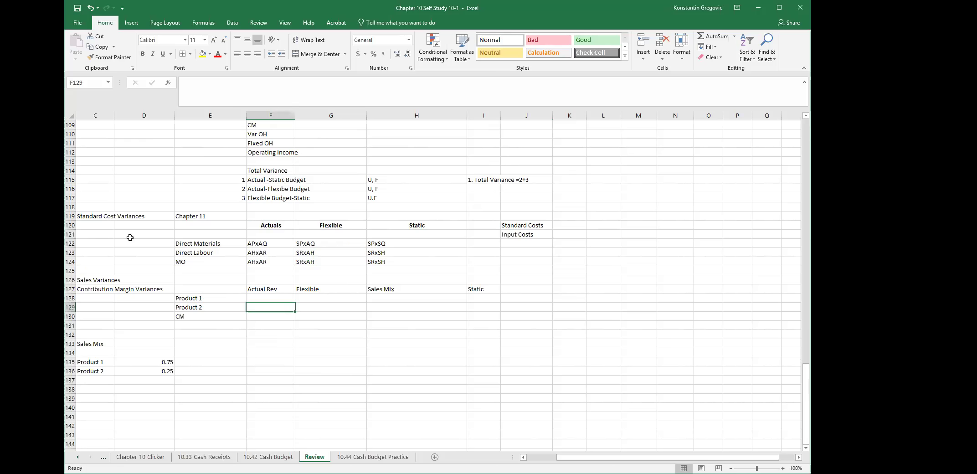
left_click(96, 405)
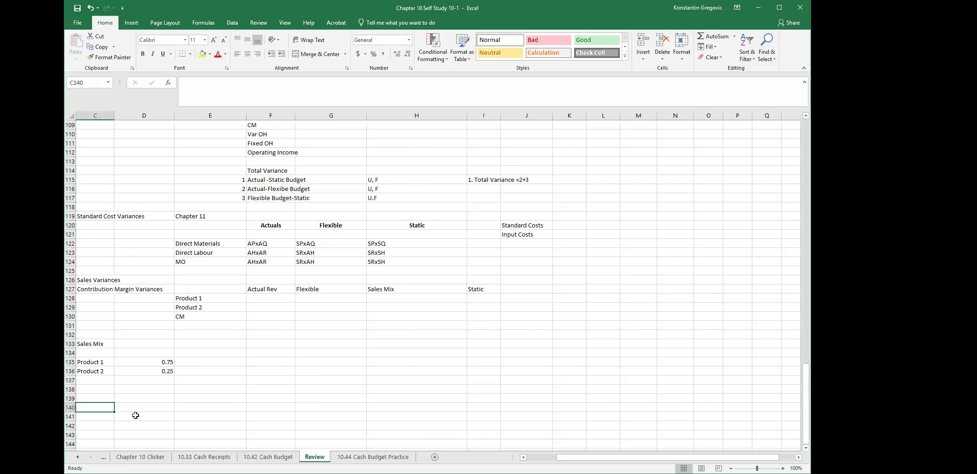
type("Stanard")
key("BackSpace")
key("BackSpace")
type("rd Co")
key("BackSpace")
key("BackSpace")
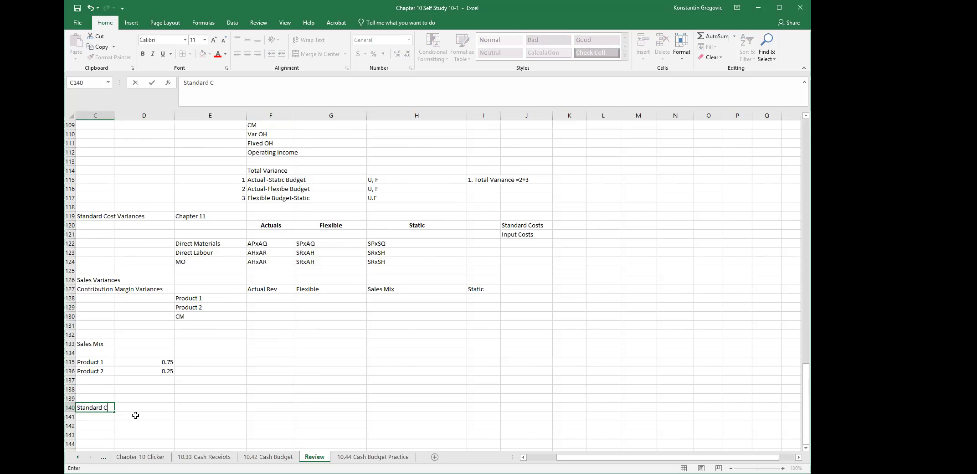
type("Coxt ")
type("t Mix Variances")
key("Return")
scroll(353, 240, "up", 1)
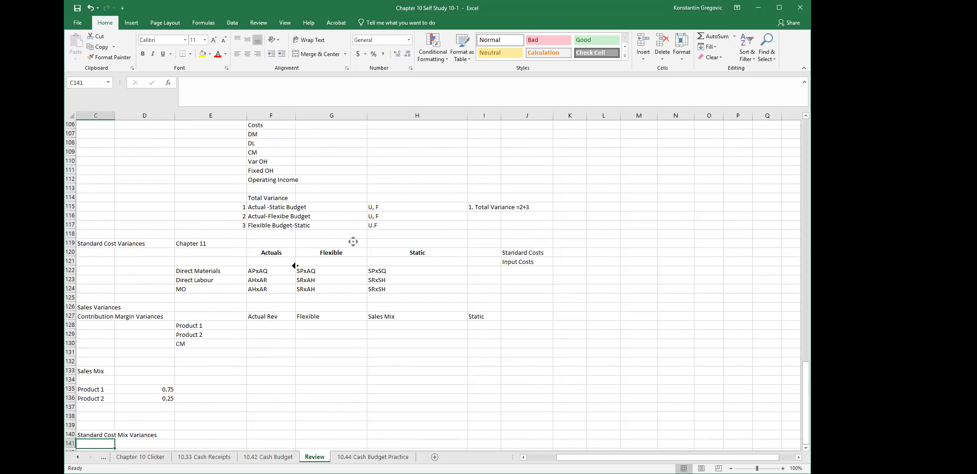
scroll(447, 274, "right", 5)
scroll(356, 346, "up", 17)
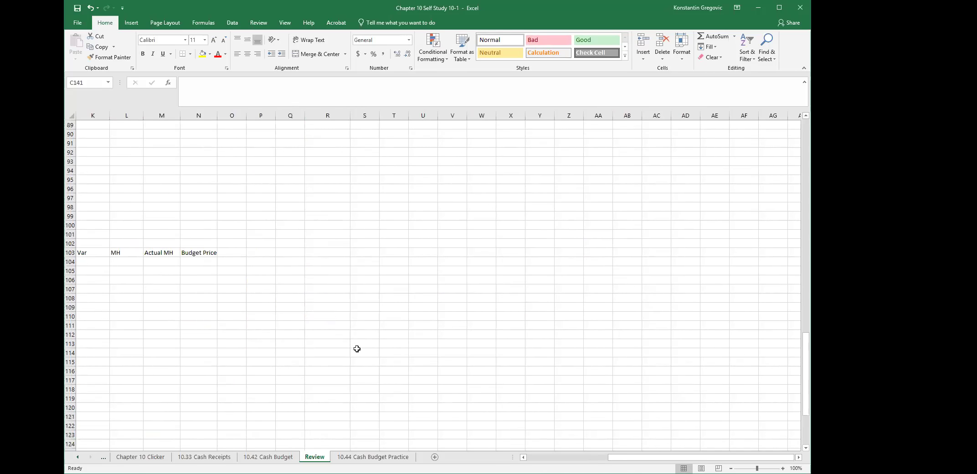
left_click(247, 299)
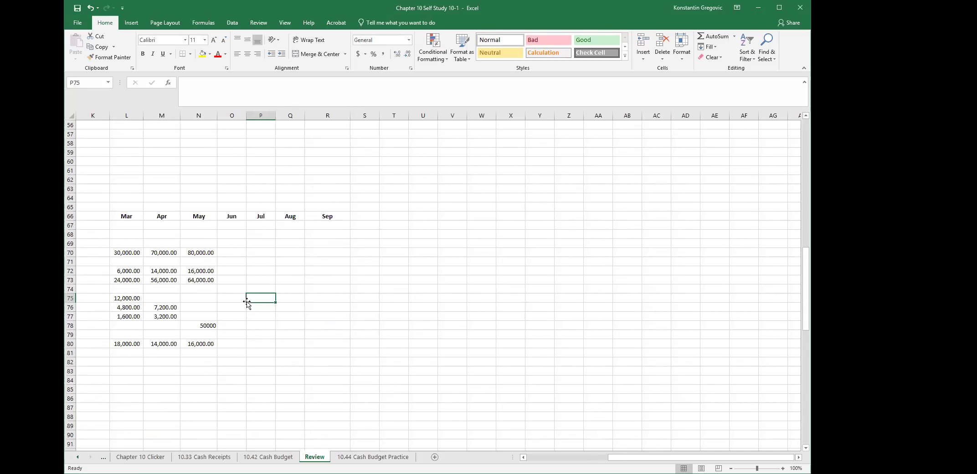
key("Home")
scroll(438, 331, "down", 19)
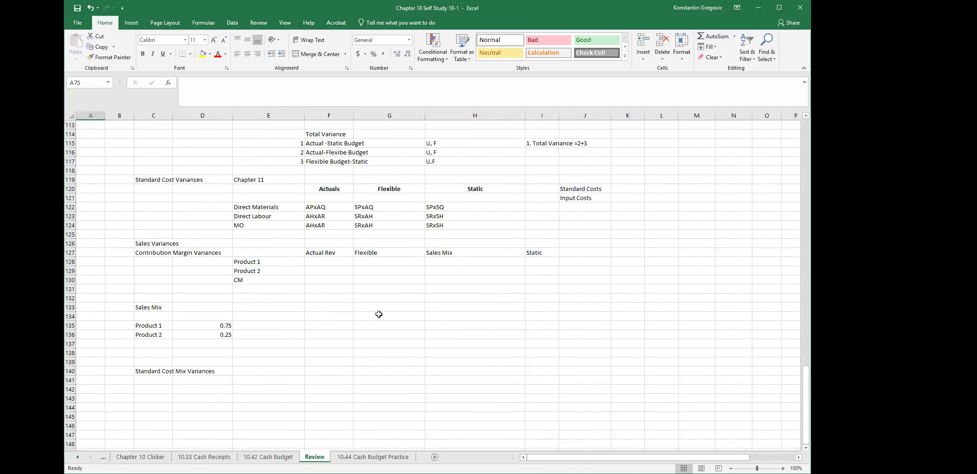
scroll(307, 301, "down", 4)
Step: Copy the standard cost variance table in E120:H124 to E142, under the Standard Cost Mix Variances heading
scroll(193, 304, "up", 4)
scroll(241, 334, "up", 2)
left_click_drag(260, 244, 467, 275)
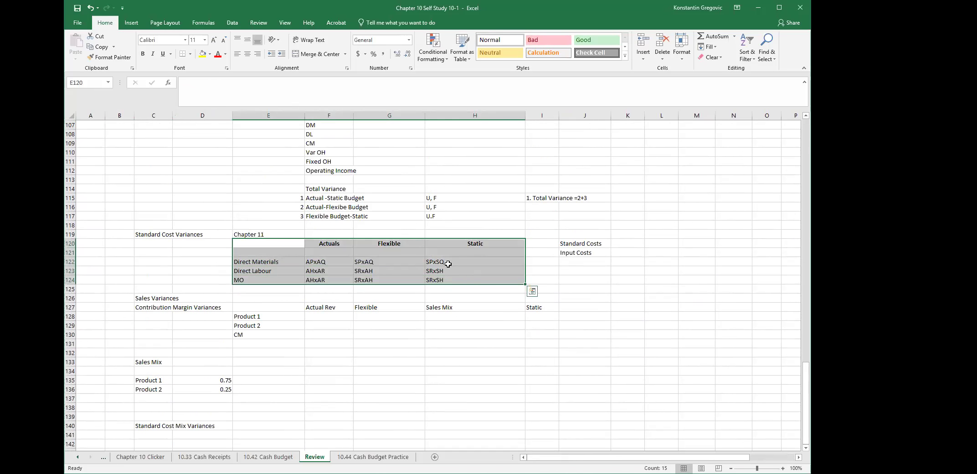
key("ctrl+c")
scroll(275, 363, "down", 3)
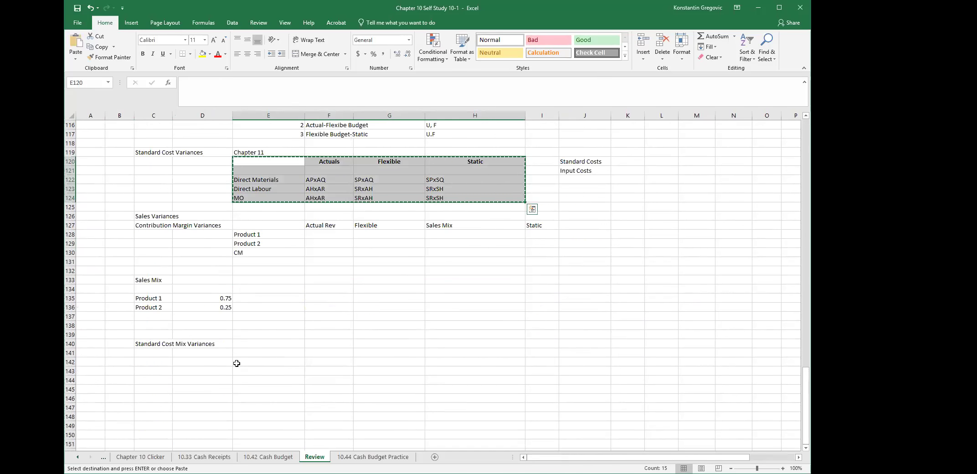
left_click(245, 362)
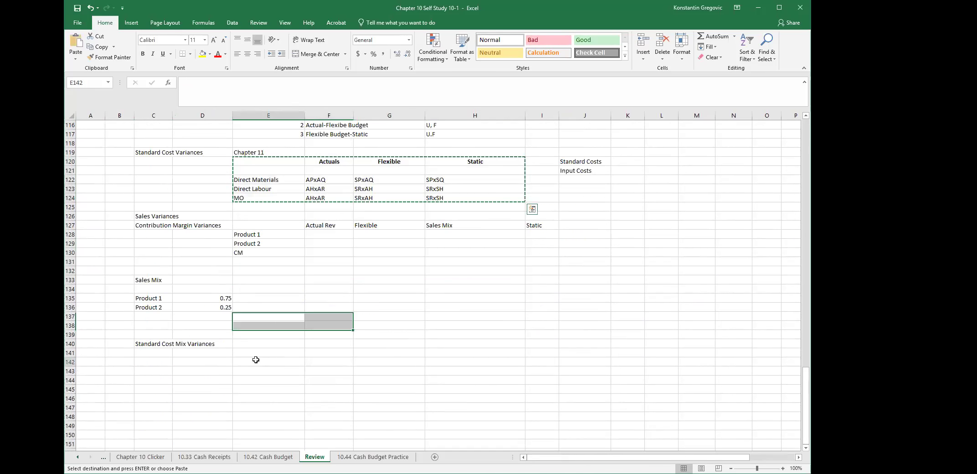
key("ctrl+v")
left_click(397, 344)
key("Escape")
Step: Move the Static column of the cost mix table from H142:H146 one column over to I142:I146
left_click(435, 361)
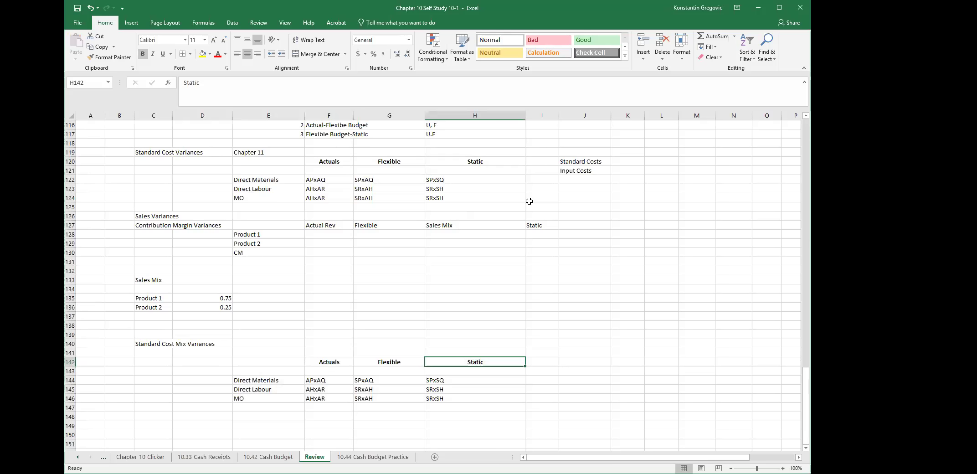
left_click_drag(467, 361, 464, 399)
right_click(476, 370)
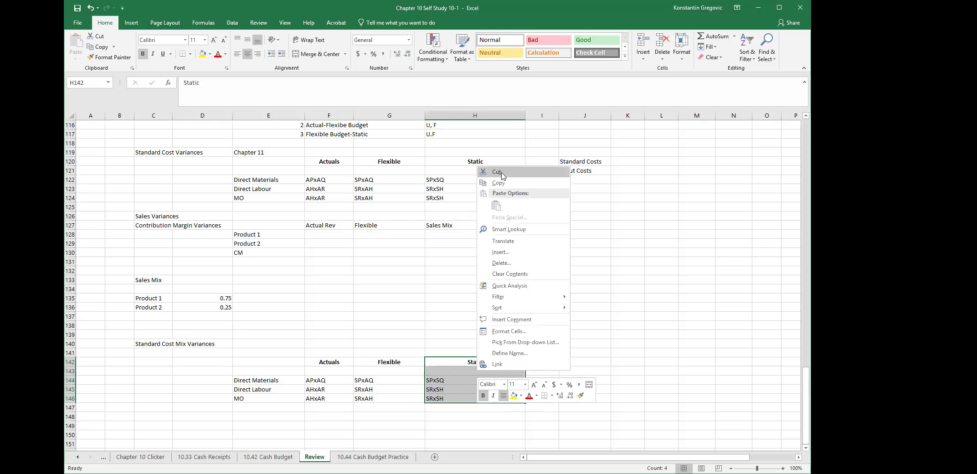
left_click(496, 172)
key("Right")
key("ctrl+v")
Step: Enter the heading Cost Mix in H142, between the Flexible and Static columns
key("Left")
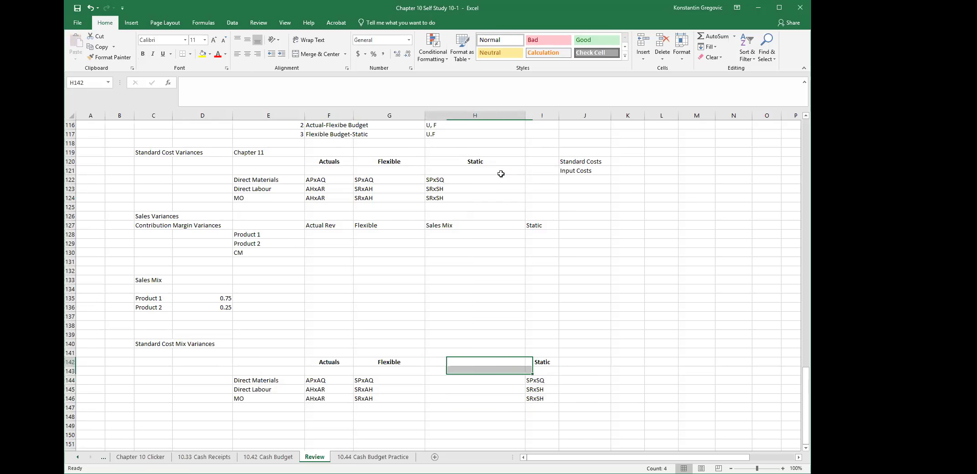
key("BackSpace")
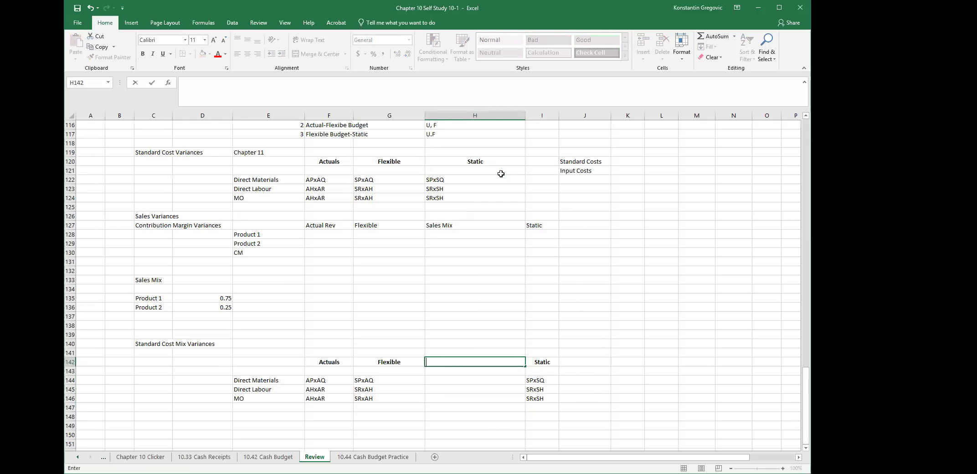
type("Cost Mix")
key("Return")
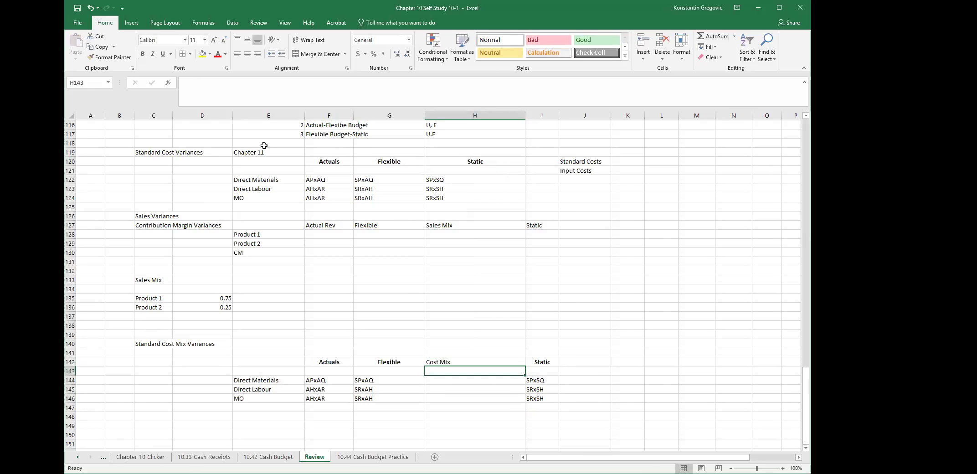
left_click(430, 360)
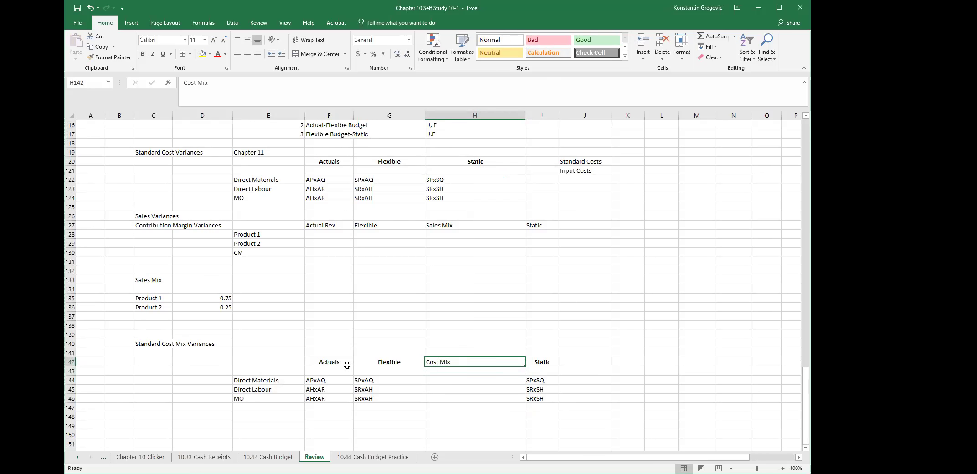
left_click(280, 381)
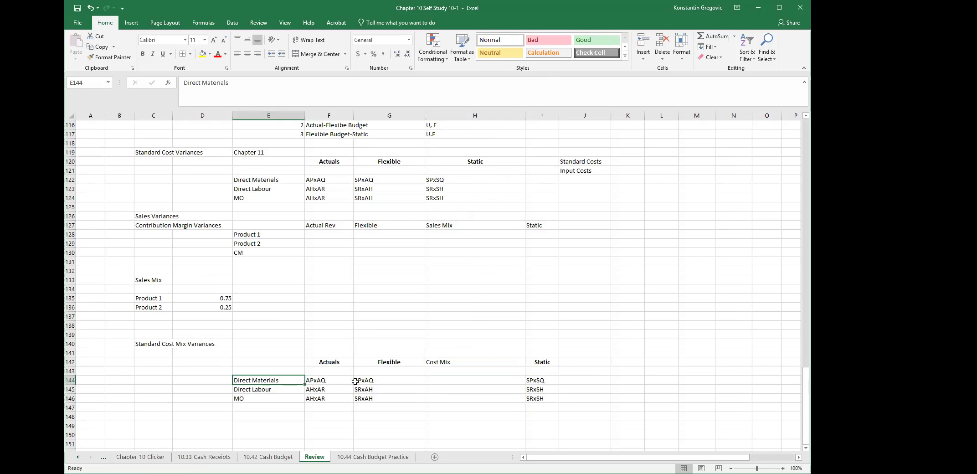
left_click(272, 398)
scroll(220, 337, "down", 3)
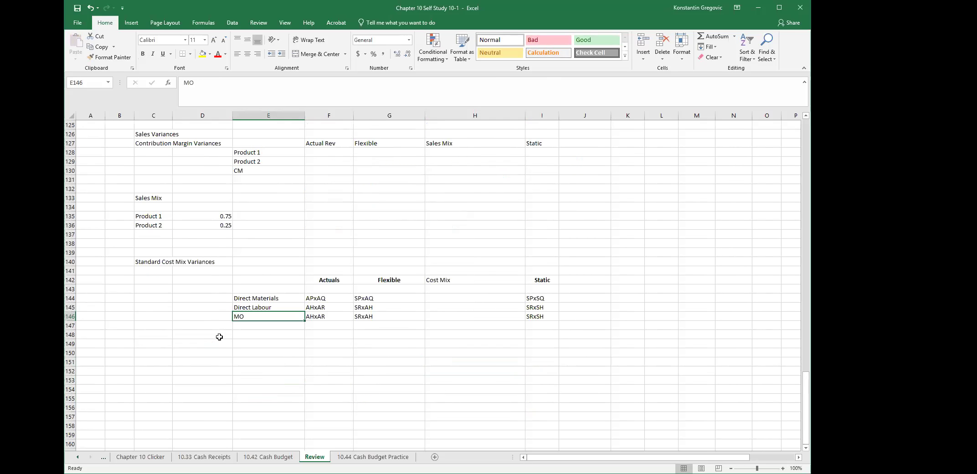
scroll(219, 336, "up", 1)
left_click_drag(159, 244, 155, 258)
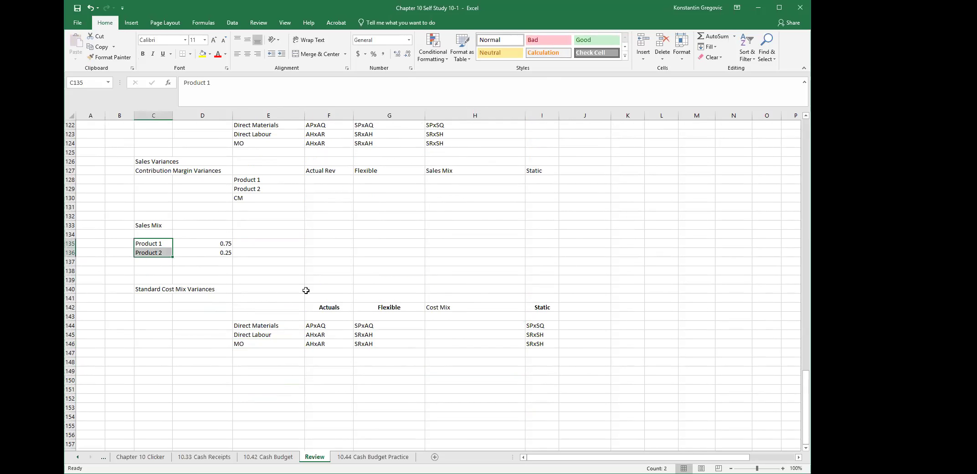
left_click(386, 352)
left_click(256, 247)
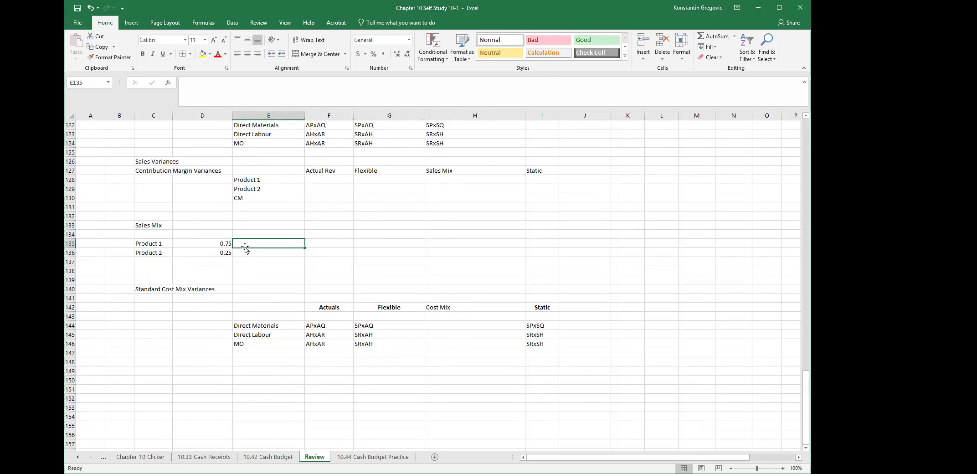
left_click(214, 253)
Step: Make the Chapter 11 label in E119 bold
scroll(246, 315, "up", 1)
scroll(247, 316, "up", 5)
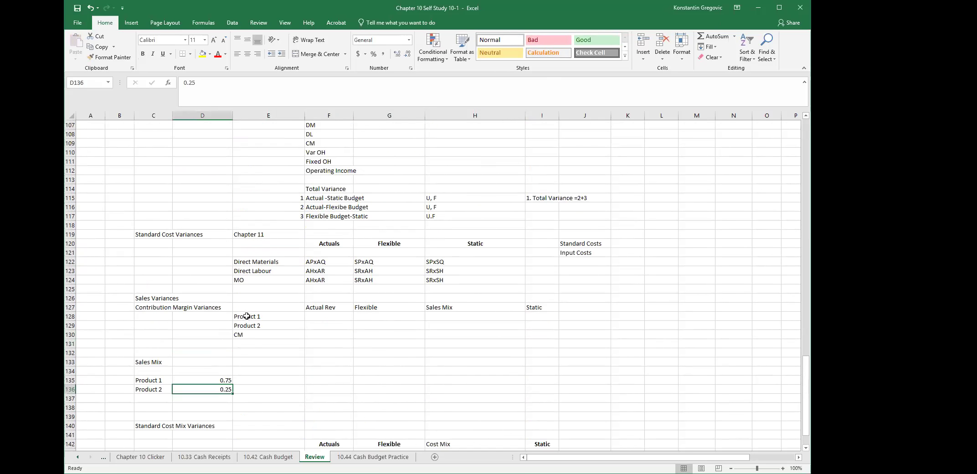
left_click(249, 234)
left_click(142, 53)
scroll(344, 320, "down", 3)
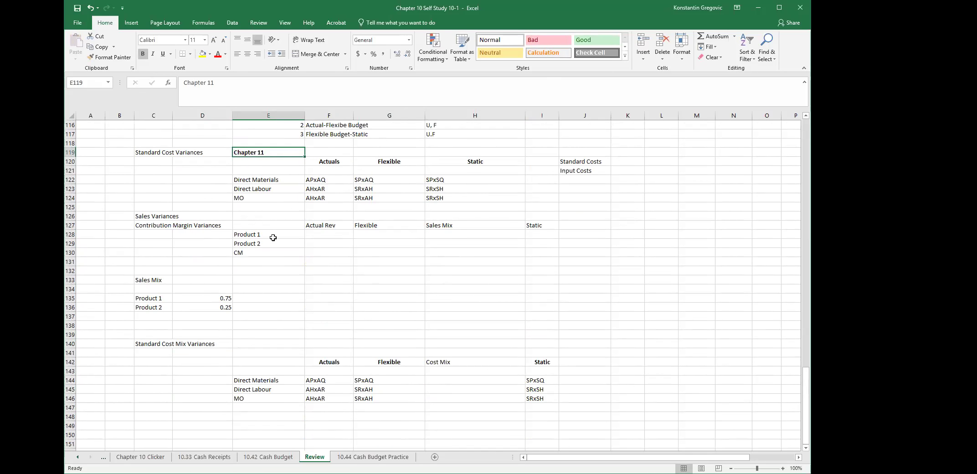
scroll(322, 283, "up", 3)
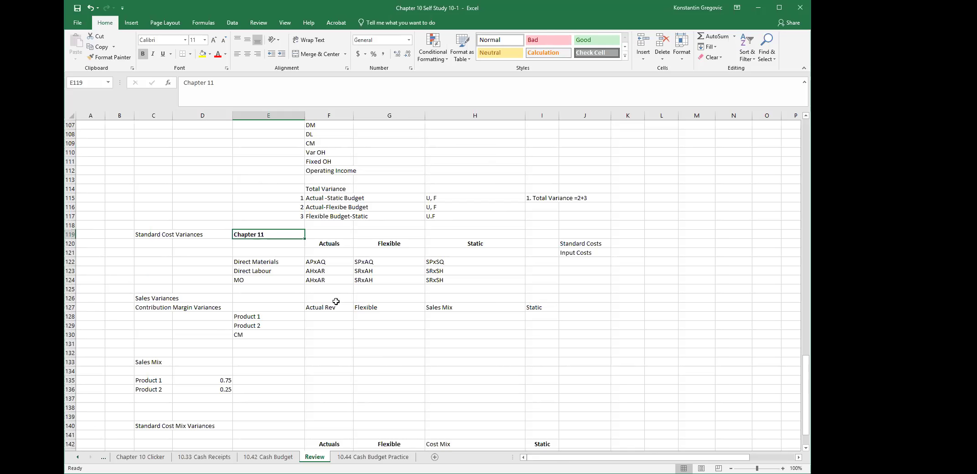
left_click(336, 300)
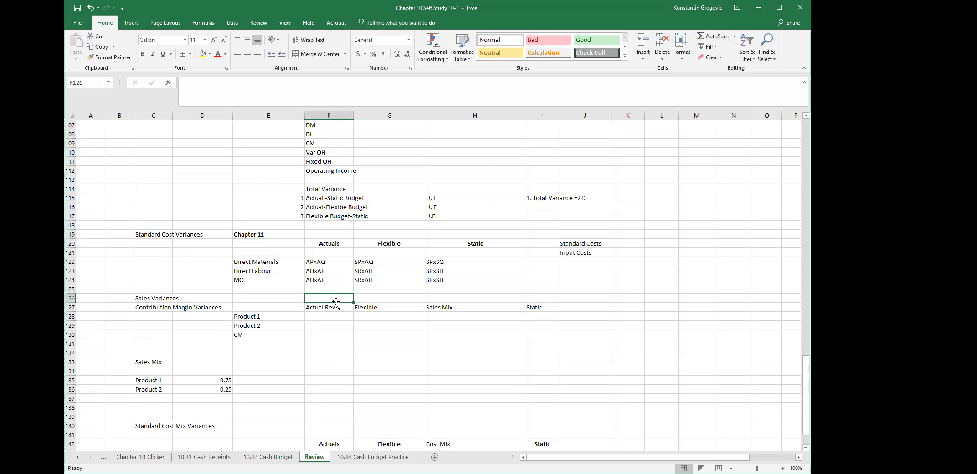
scroll(336, 301, "up", 8)
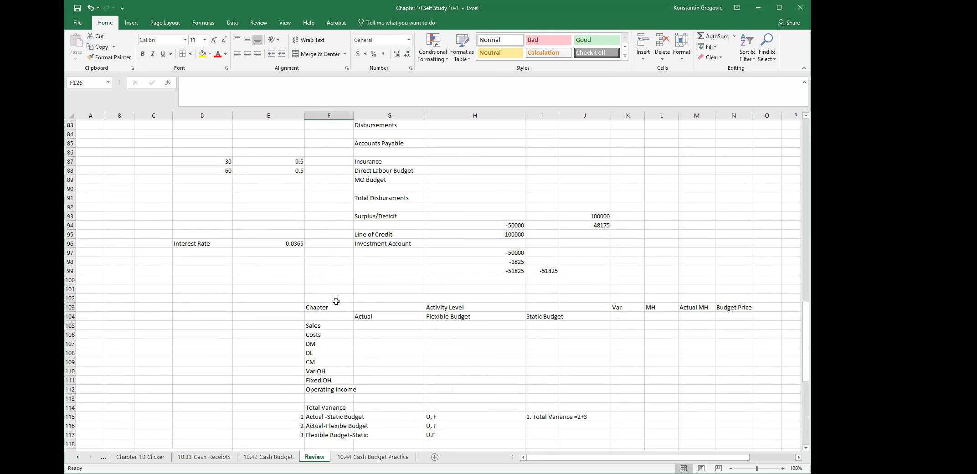
scroll(336, 302, "down", 10)
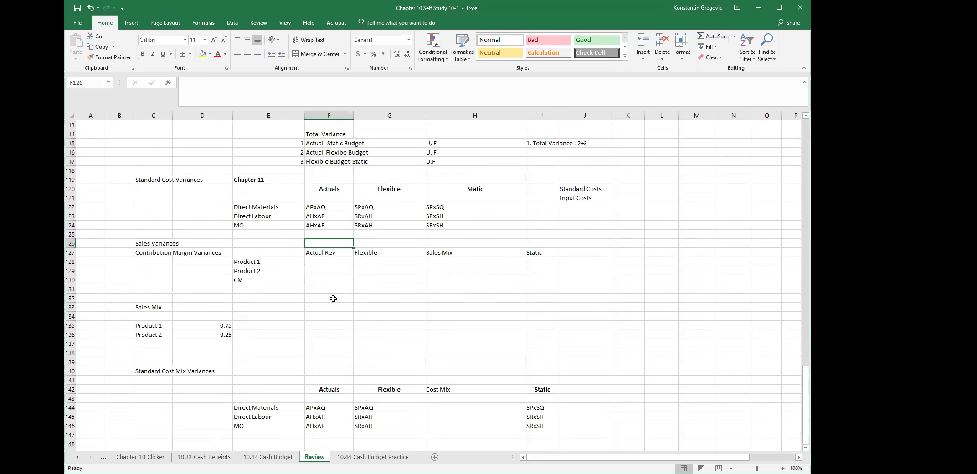
Step: Add the label "Chapter 12" in cell E120, directly below the Chapter 11 label
left_click(152, 187)
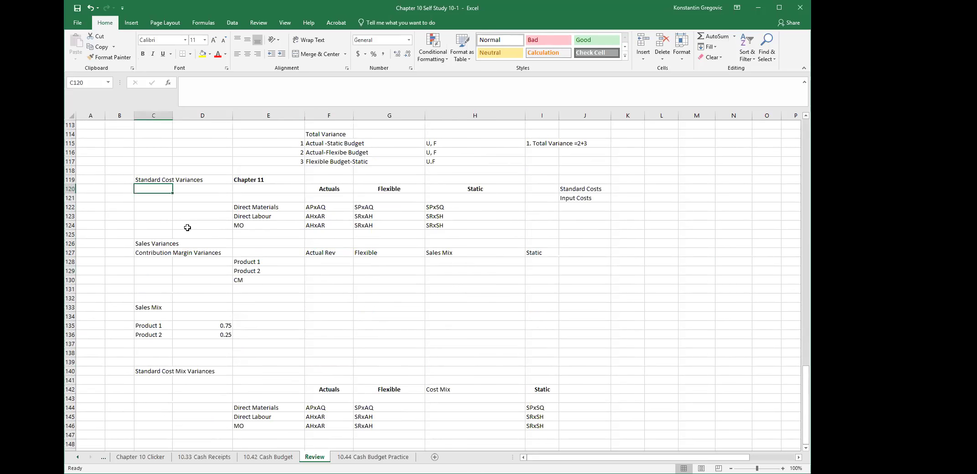
key("Right")
key("Right")
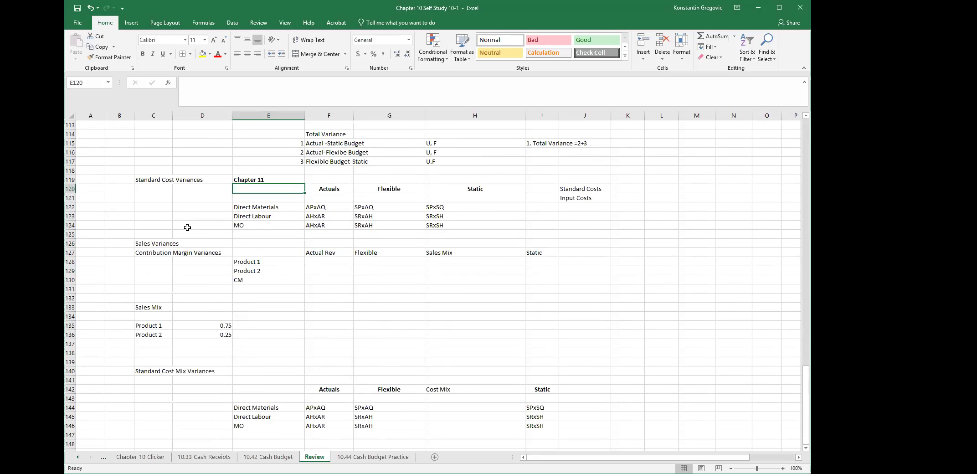
type("Chapter 1")
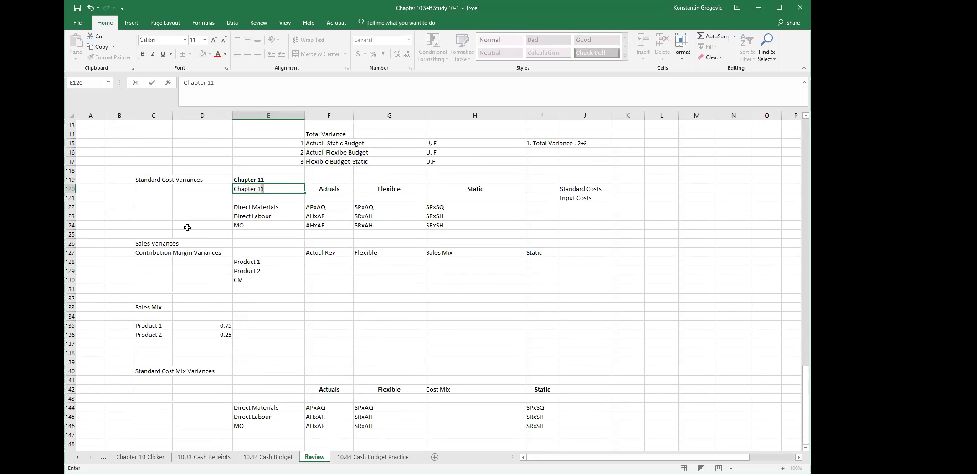
type("2")
key("Return")
key("Down")
key("Up")
key("Up")
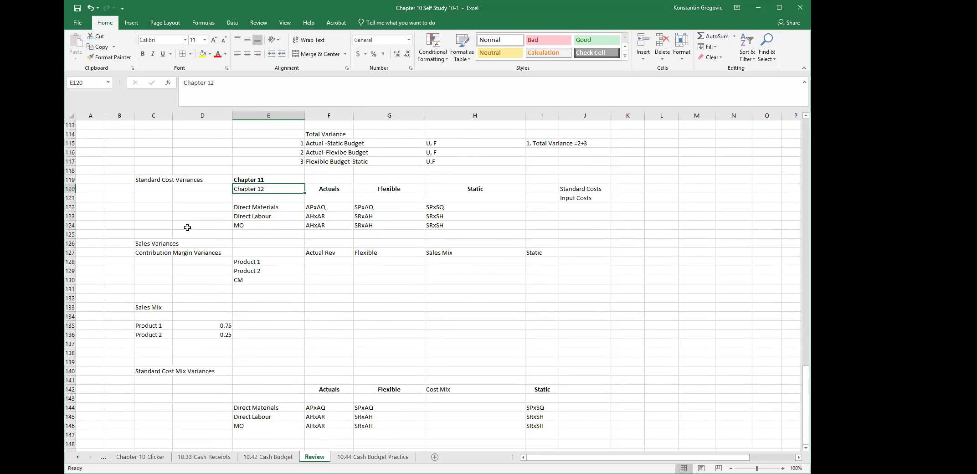
Step: Enter the topic "Revenue and CM Variances" in cell C120, below Standard Cost Variances
key("Left")
key("Left")
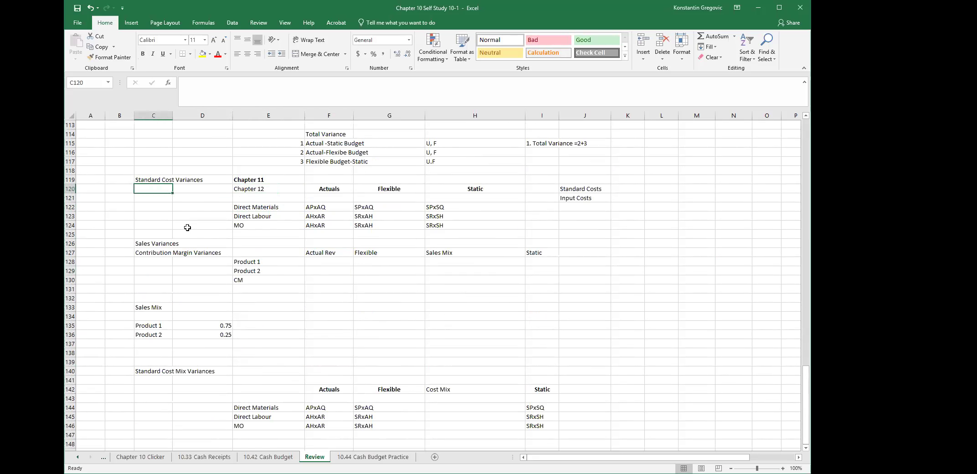
type("Revenue and")
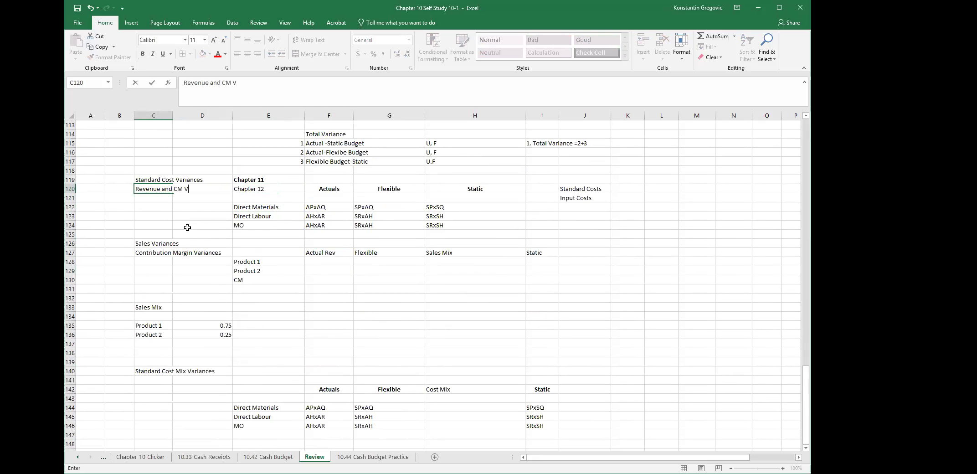
type("CM Variances")
Step: Make the Chapter 12 label in cell E120 bold to match the Chapter 11 label
key("Tab")
key("Tab")
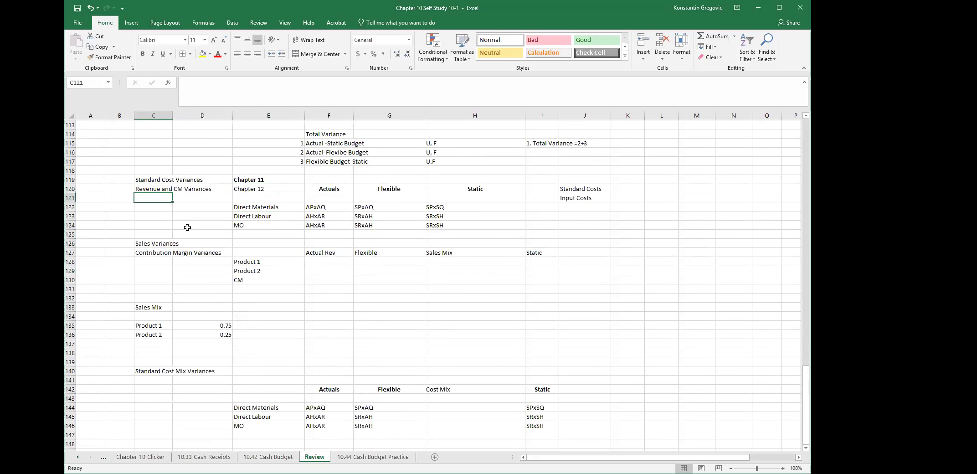
left_click(143, 54)
left_click(293, 305)
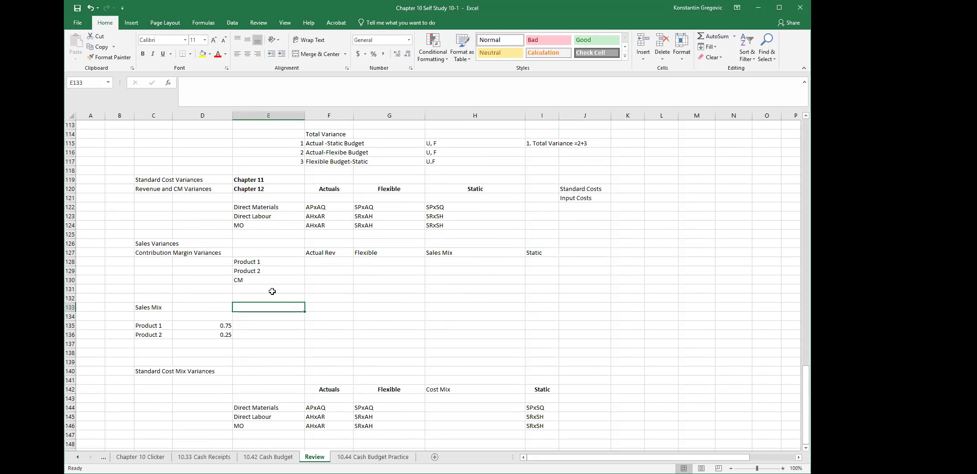
Step: Look over the Review sheet's cash budget and variance sections, including the Standard Cost Variances and Revenue and CM Variances lines
scroll(272, 291, "up", 5)
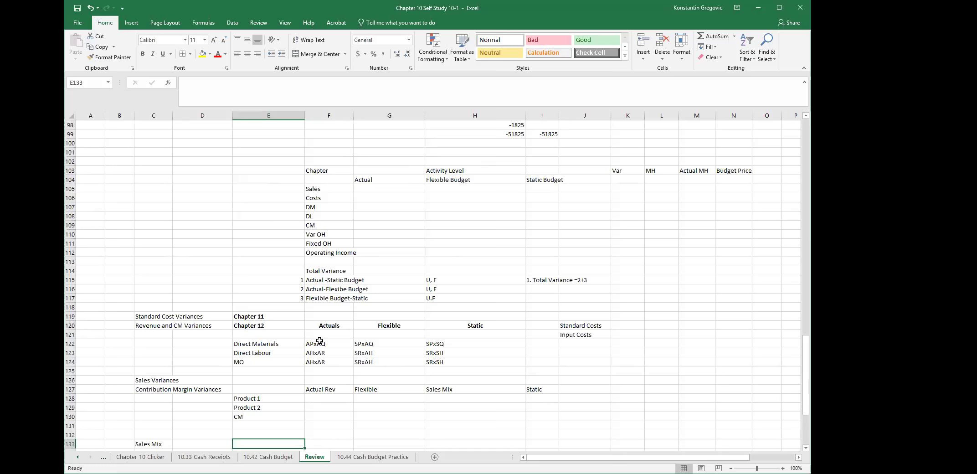
scroll(319, 341, "down", 3)
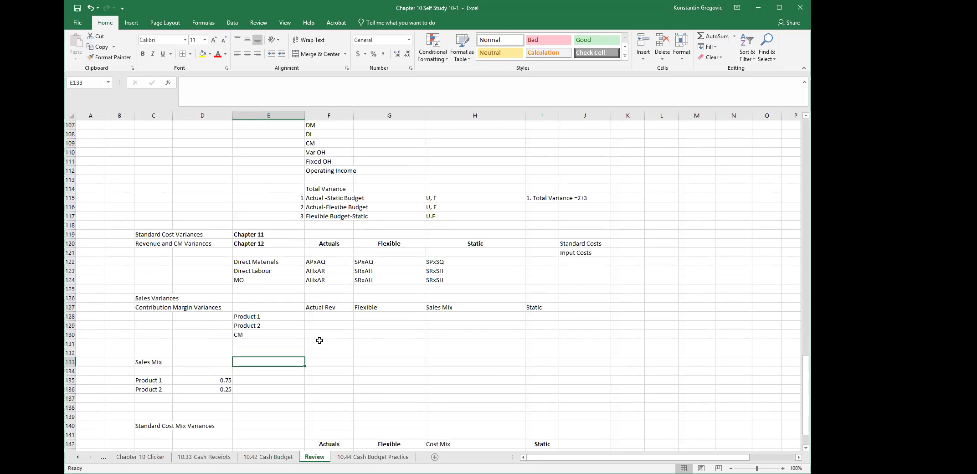
scroll(319, 340, "down", 2)
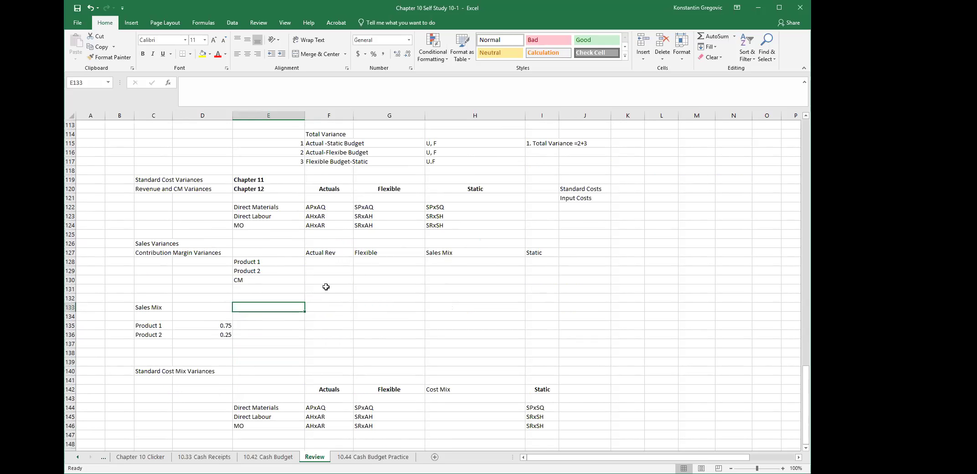
scroll(325, 286, "up", 13)
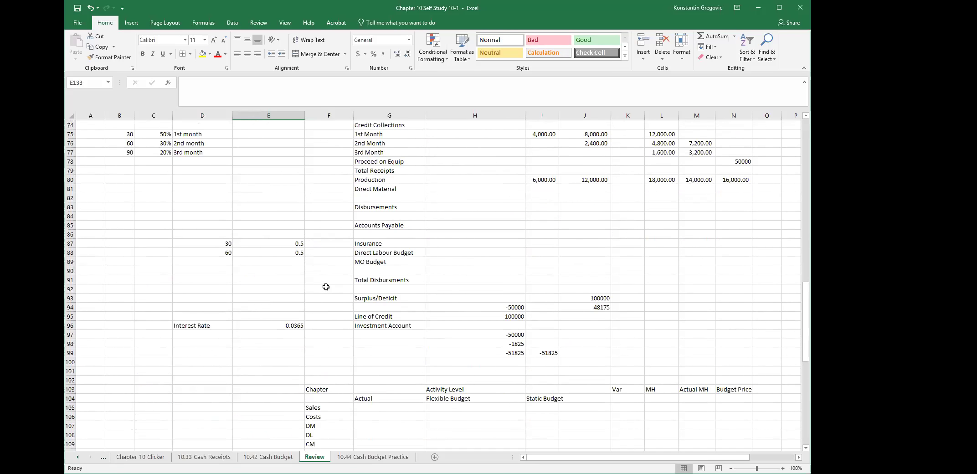
scroll(326, 286, "up", 6)
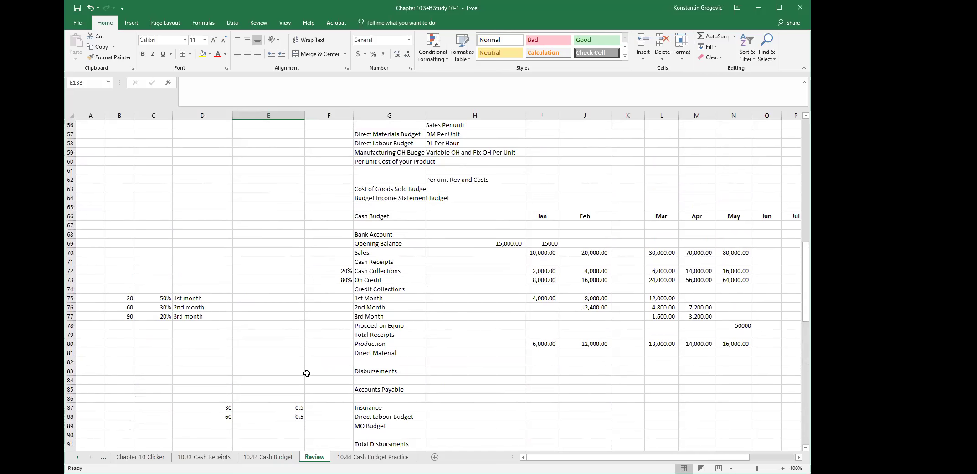
scroll(306, 373, "down", 19)
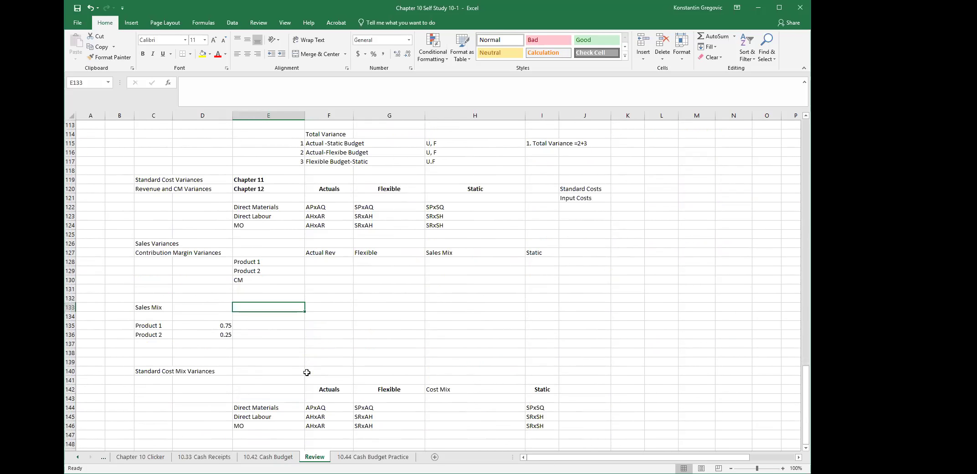
left_click(146, 191)
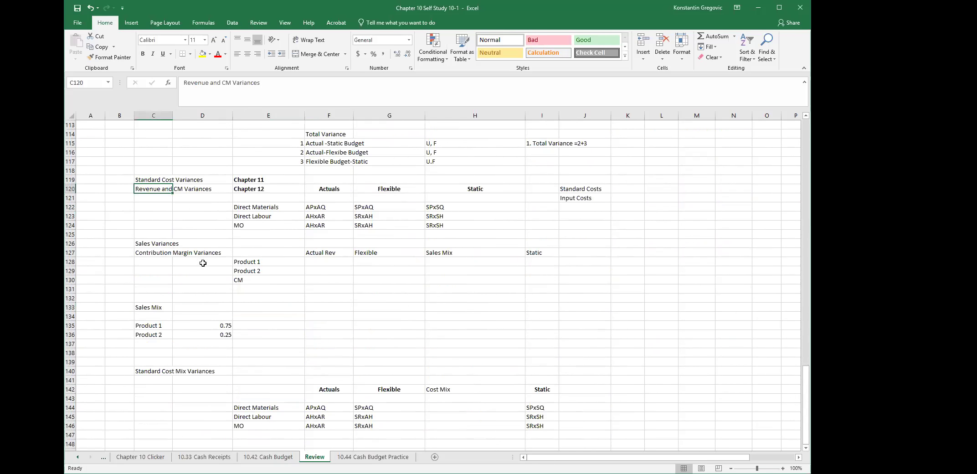
scroll(213, 281, "up", 1)
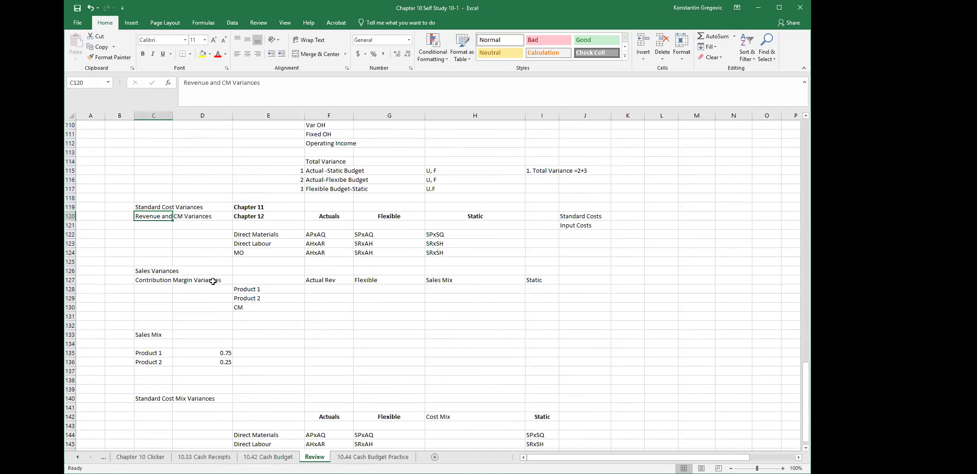
left_click(269, 330)
left_click_drag(146, 207, 261, 205)
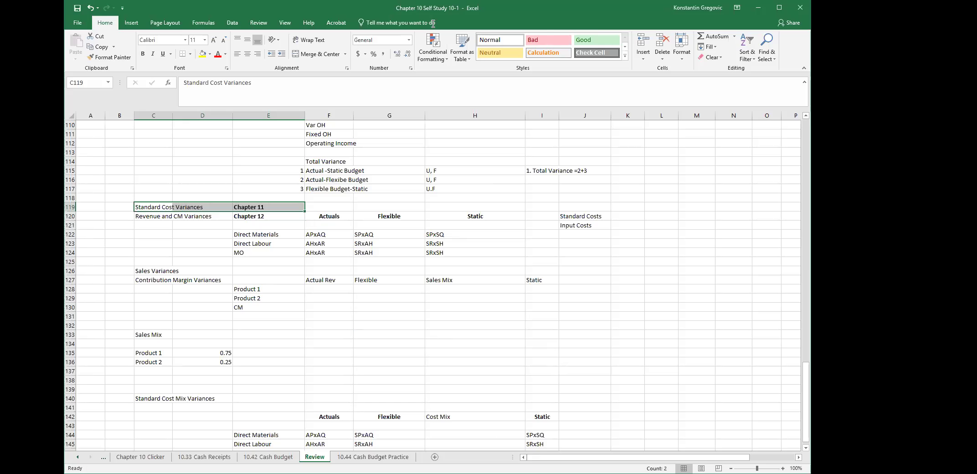
Step: Go through the Review sheet's chapter headings in order from Chapter 7 to Chapter 10
scroll(272, 193, "up", 18)
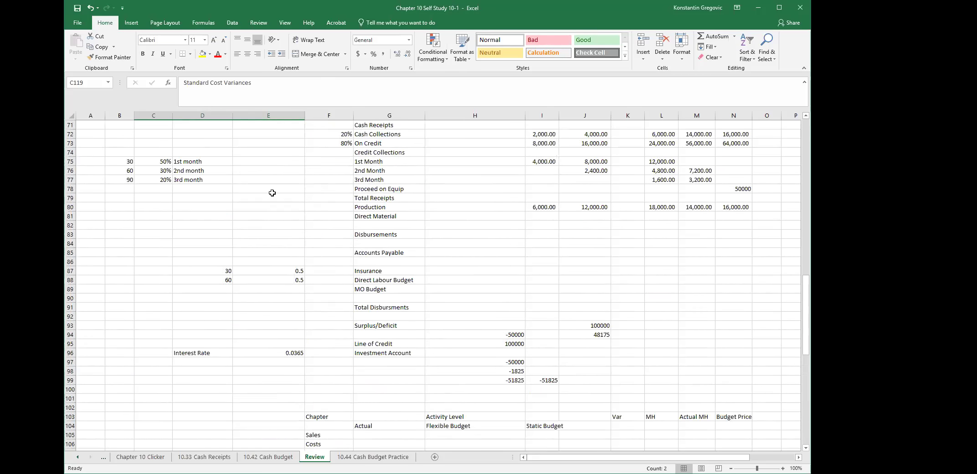
scroll(272, 192, "up", 12)
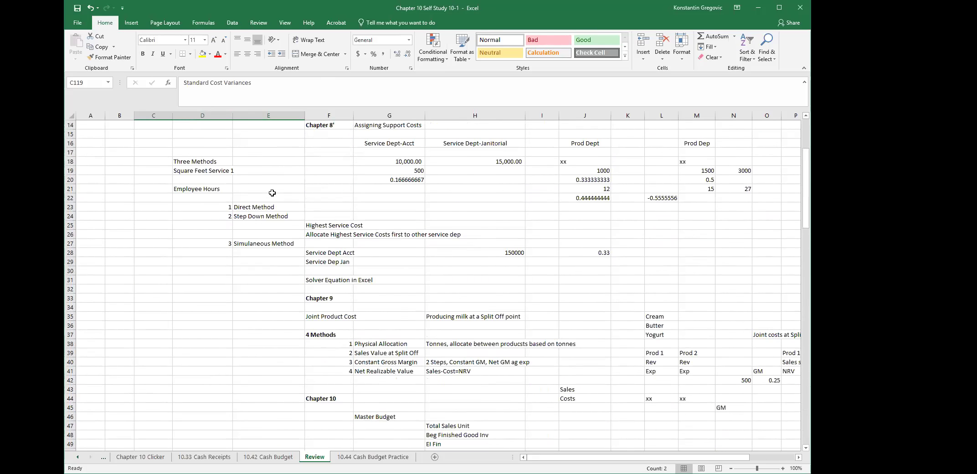
left_click(323, 189)
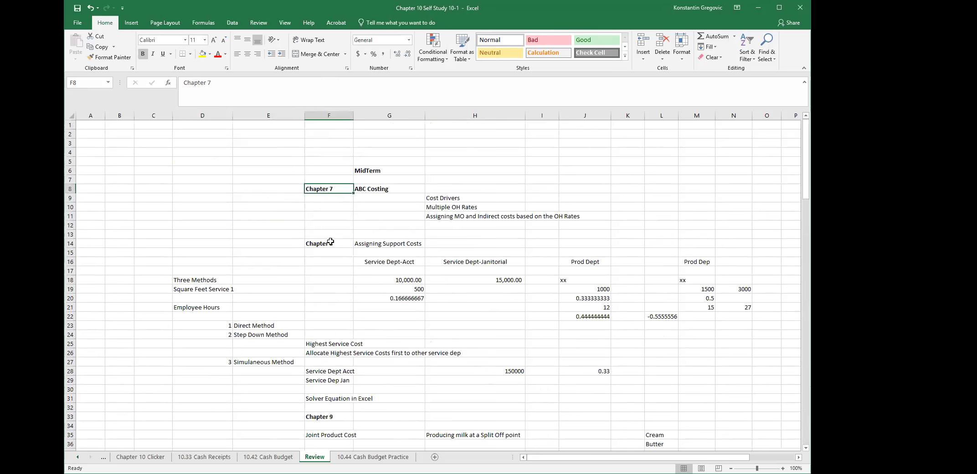
left_click(331, 242)
scroll(328, 242, "down", 6)
left_click(329, 252)
scroll(329, 252, "down", 6)
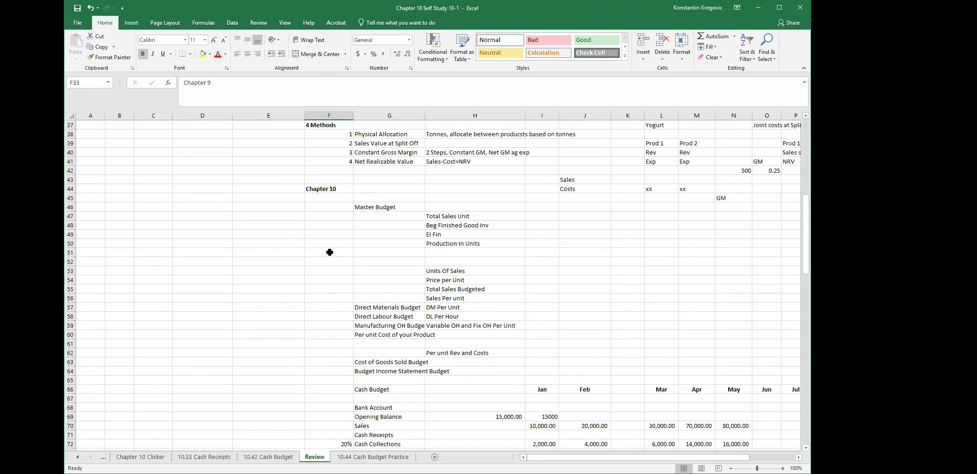
left_click(325, 190)
scroll(333, 257, "down", 6)
scroll(333, 256, "down", 16)
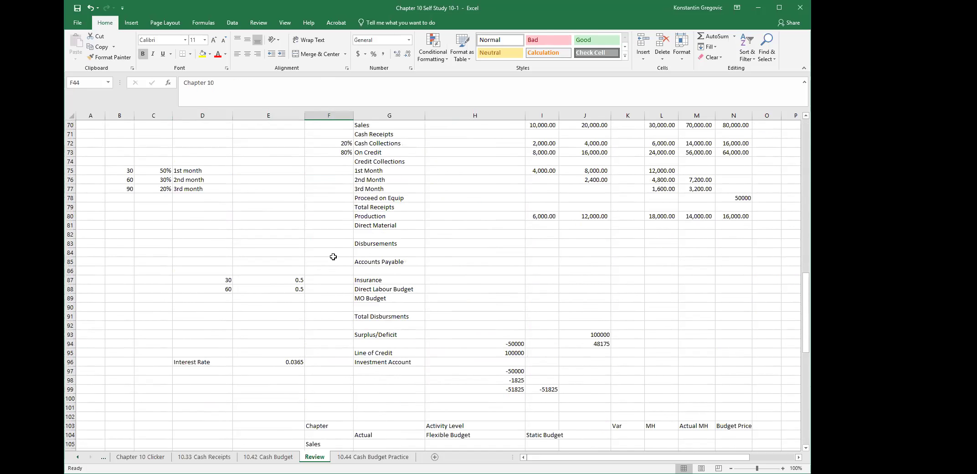
Step: Examine the Chapter 11 and Chapter 12 labels together with their variance topics in rows 119 and 120
left_click(246, 269)
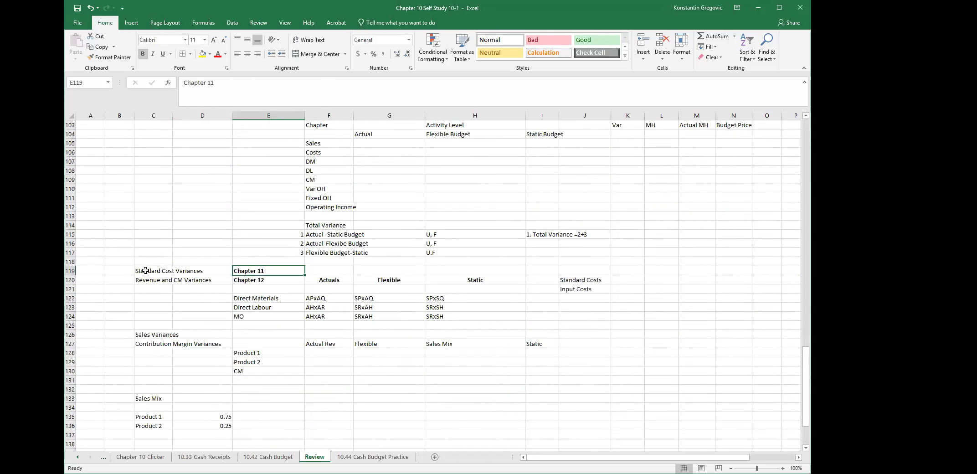
left_click(146, 270)
left_click(146, 278)
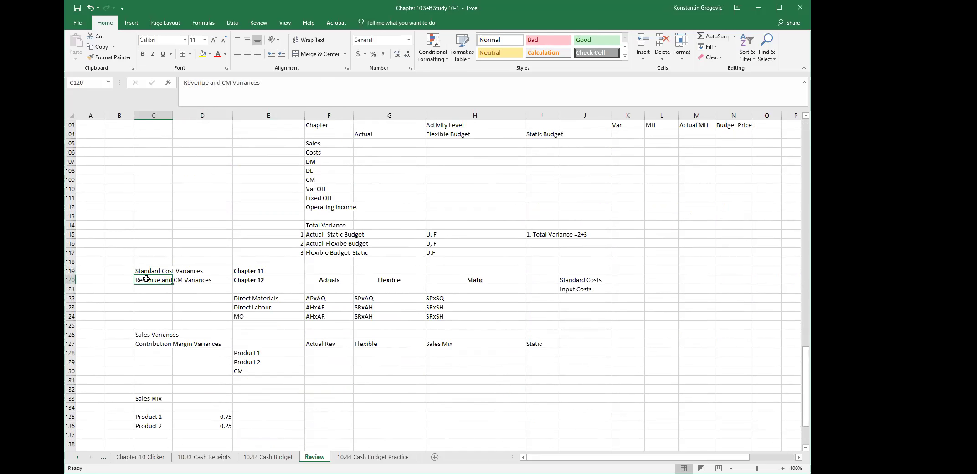
left_click_drag(146, 279, 266, 281)
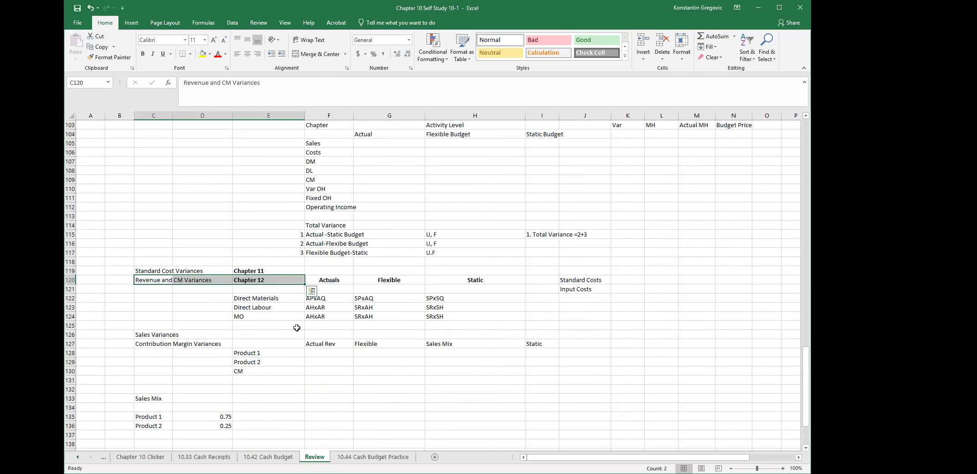
left_click(169, 309)
left_click(244, 281)
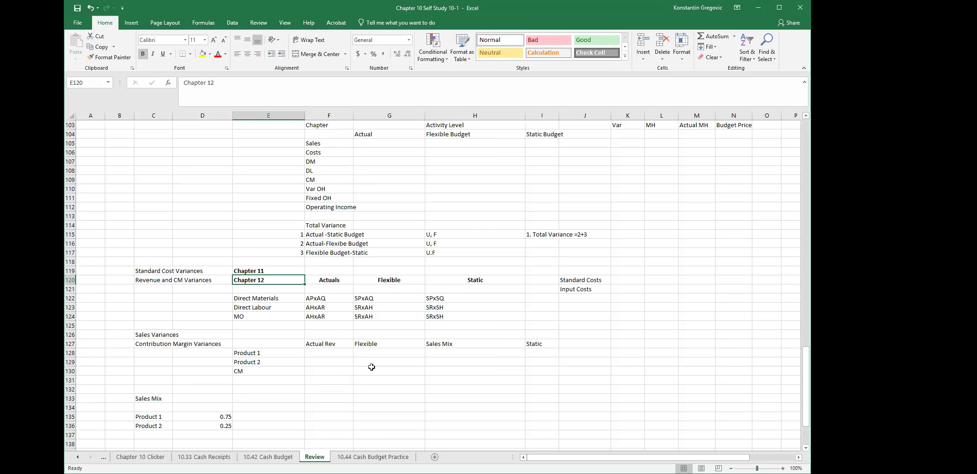
scroll(363, 367, "up", 7)
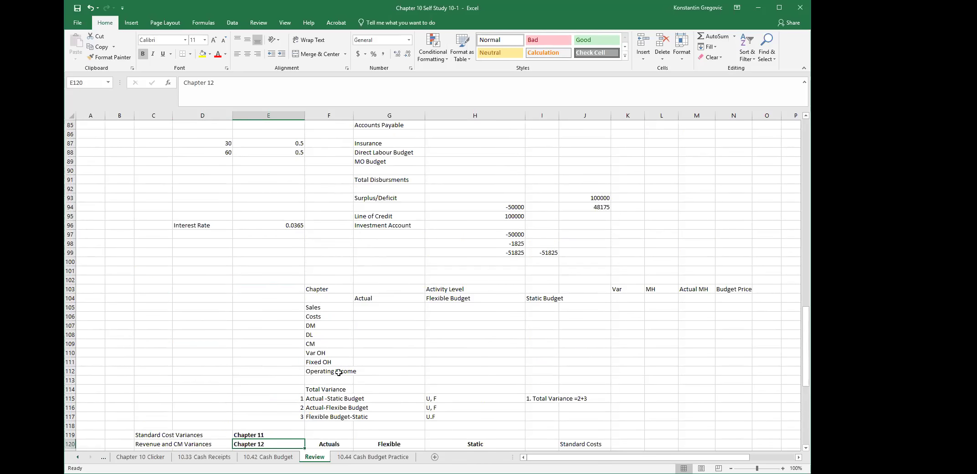
Step: Open the 10.33 Cash Receipts sheet with the Cash Collections Schedule problem
left_click(217, 460)
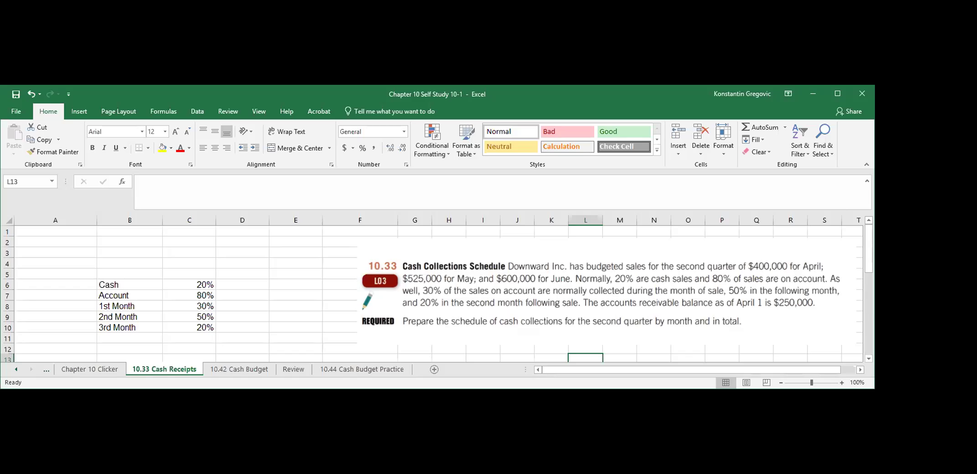
key("alt+Tab")
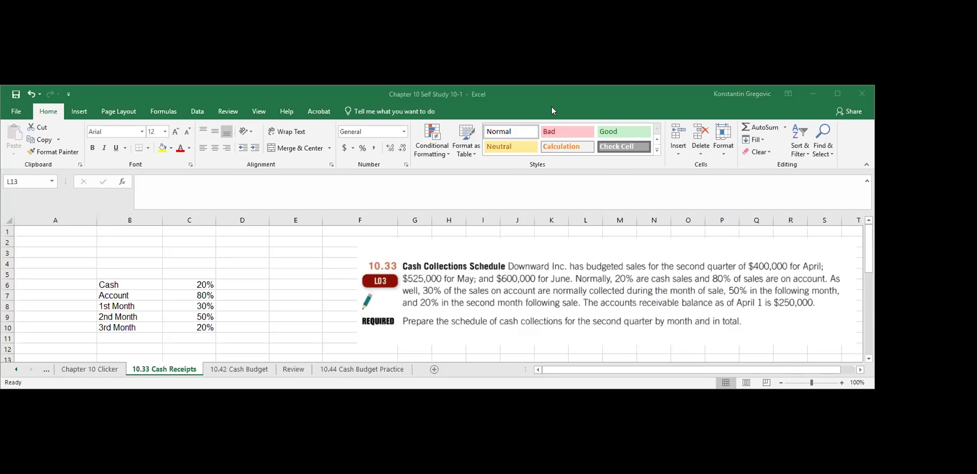
left_click(487, 102)
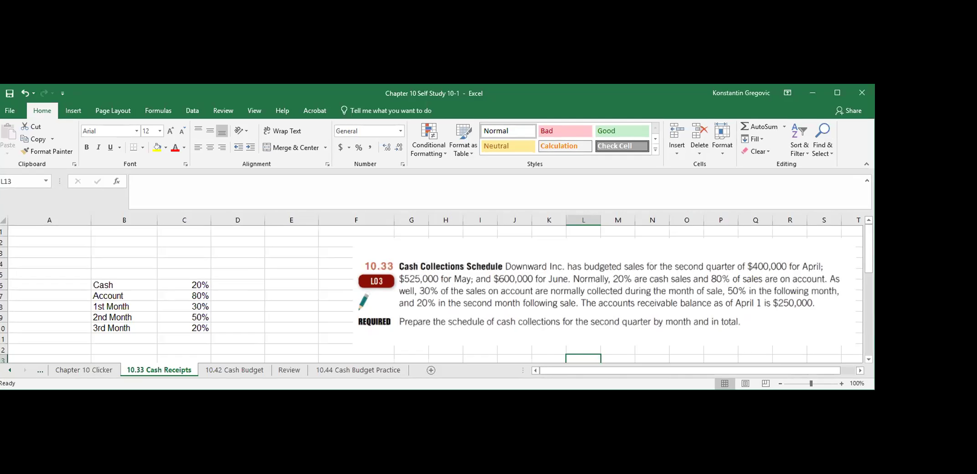
key("alt+Tab")
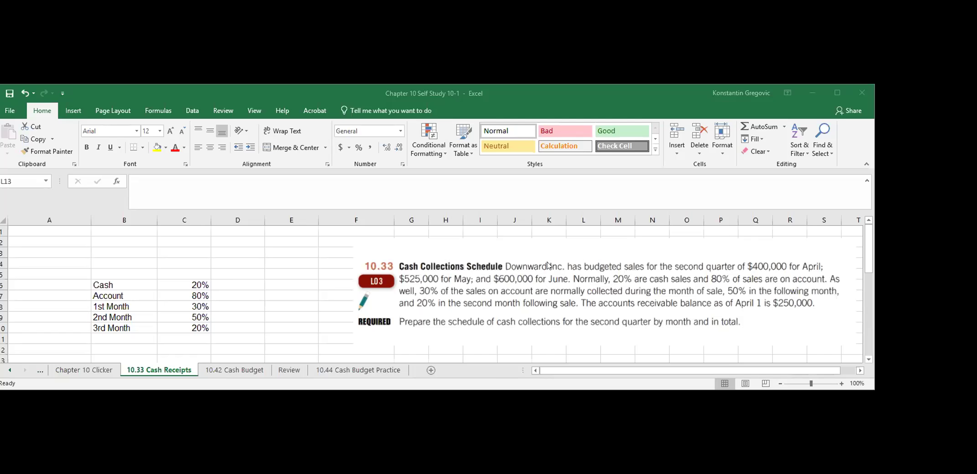
Step: Review the cash and account sales percentages and the 1st, 2nd and 3rd month collection percentages in column C
left_click(207, 281)
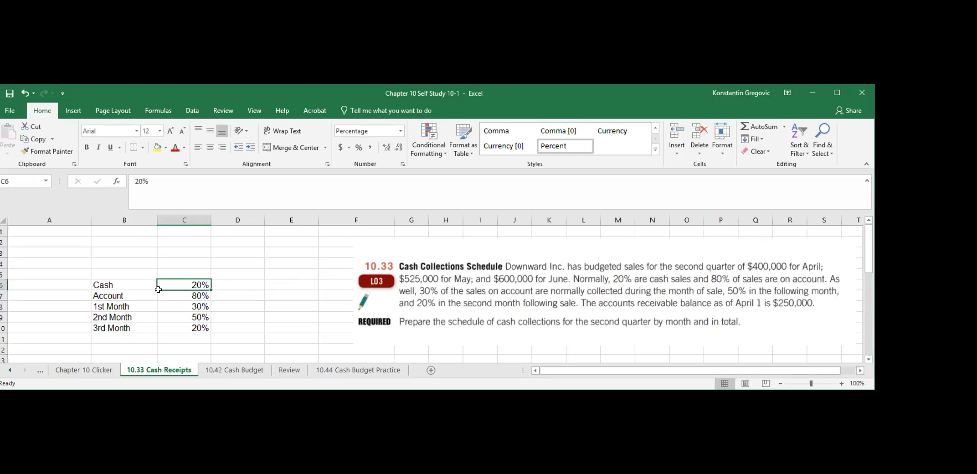
left_click(173, 295)
left_click(149, 305)
left_click(188, 301)
left_click(197, 315)
left_click(197, 327)
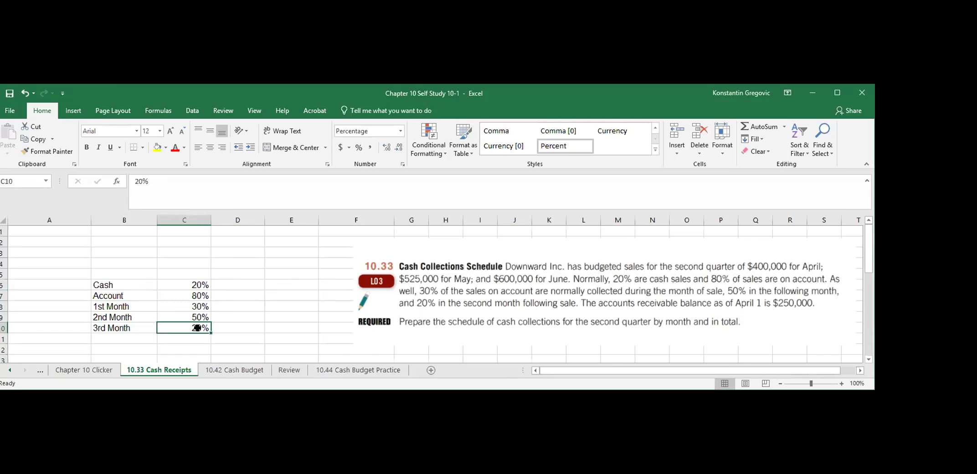
Step: Review the April to July month headings in row 16 of the cash collections schedule
scroll(293, 314, "down", 1)
scroll(293, 314, "down", 2)
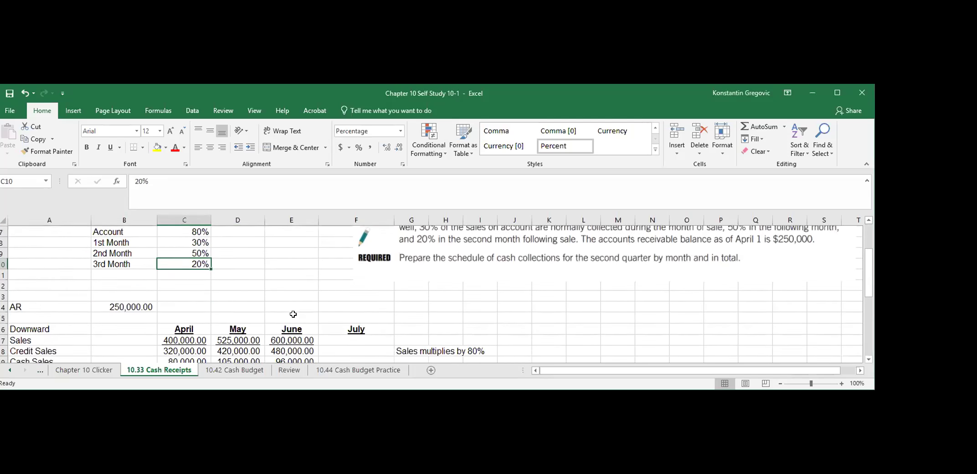
left_click(202, 294)
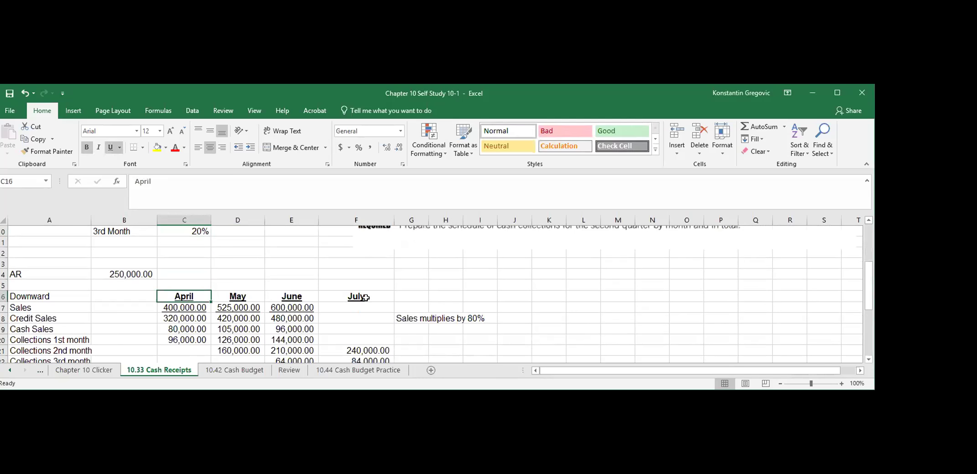
left_click_drag(205, 296, 344, 296)
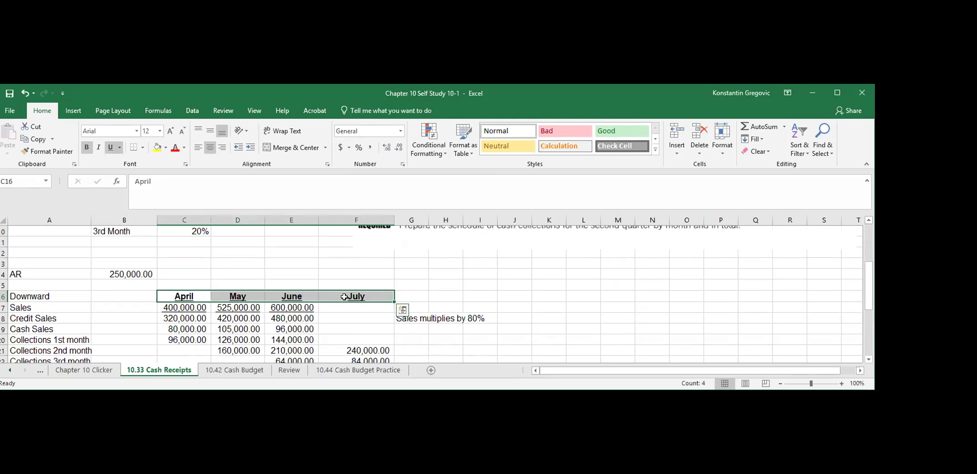
Step: Compare the Sales row for April to June with the budgeted sales in the problem text
double_click(381, 386)
left_click(215, 346)
left_click_drag(67, 282, 303, 282)
scroll(393, 283, "up", 3)
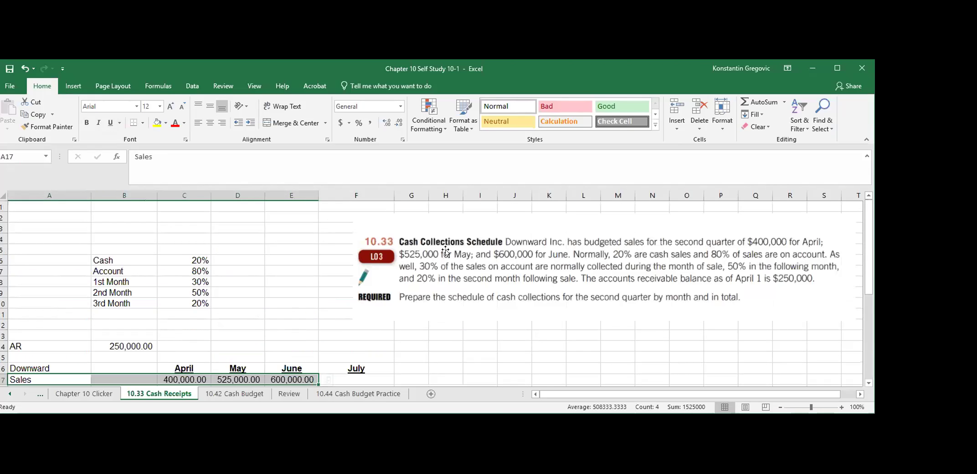
scroll(310, 278, "down", 2)
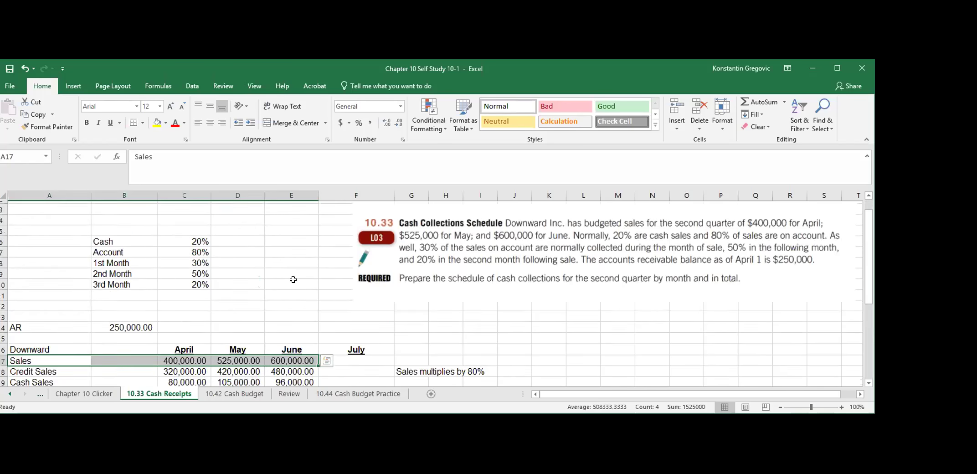
Step: Check the April Credit Sales formula in C18 against April Sales and the Account percentage in C7
left_click(185, 326)
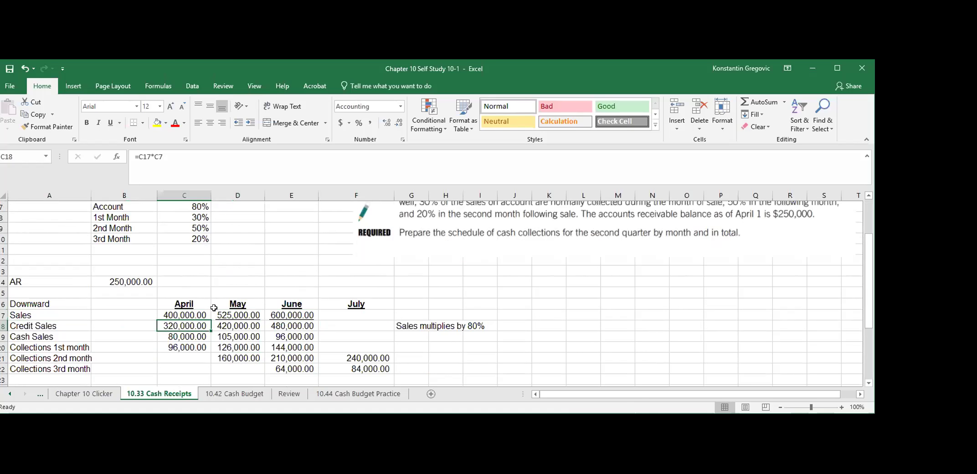
scroll(214, 307, "up", 1)
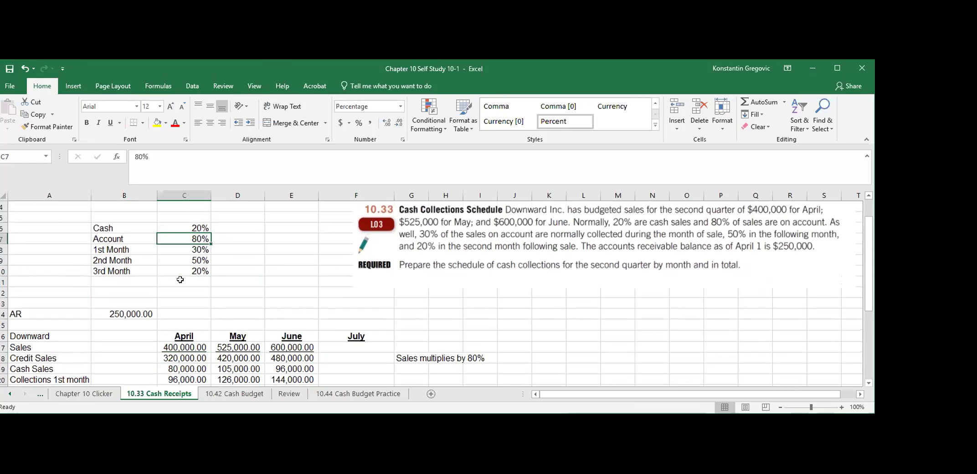
scroll(179, 279, "down", 1)
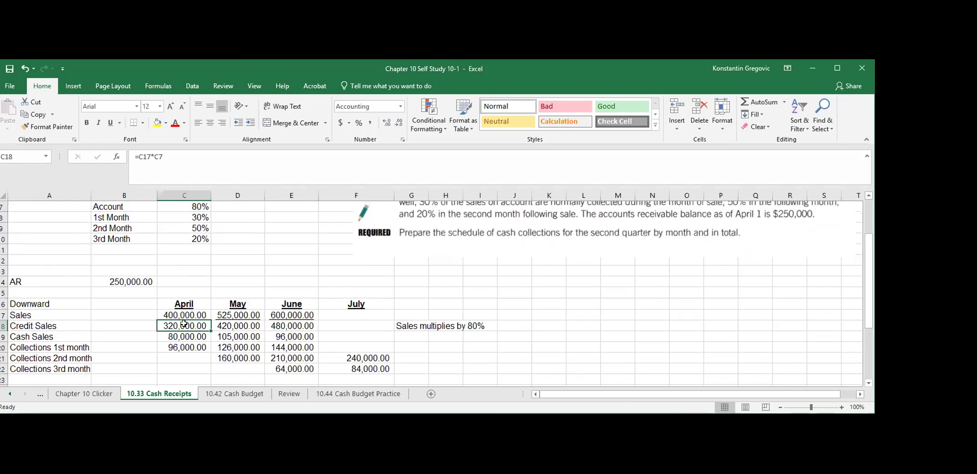
left_click(195, 314)
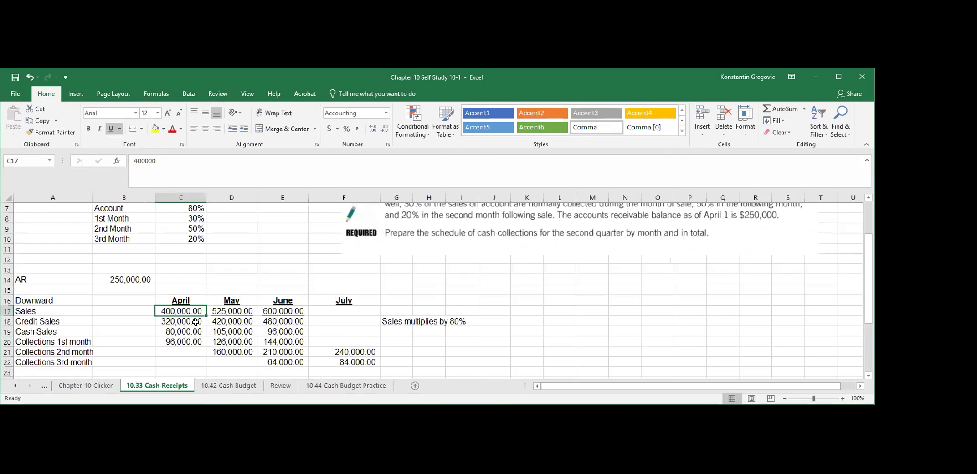
left_click(191, 209)
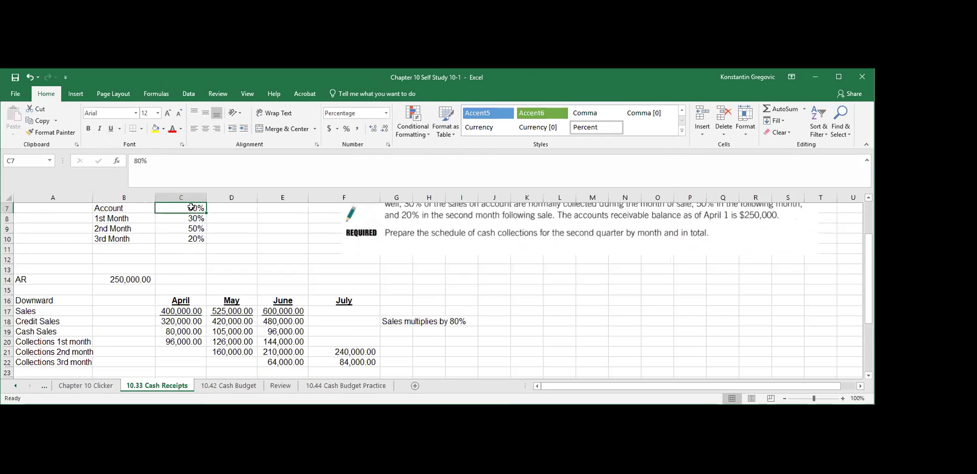
left_click(186, 321)
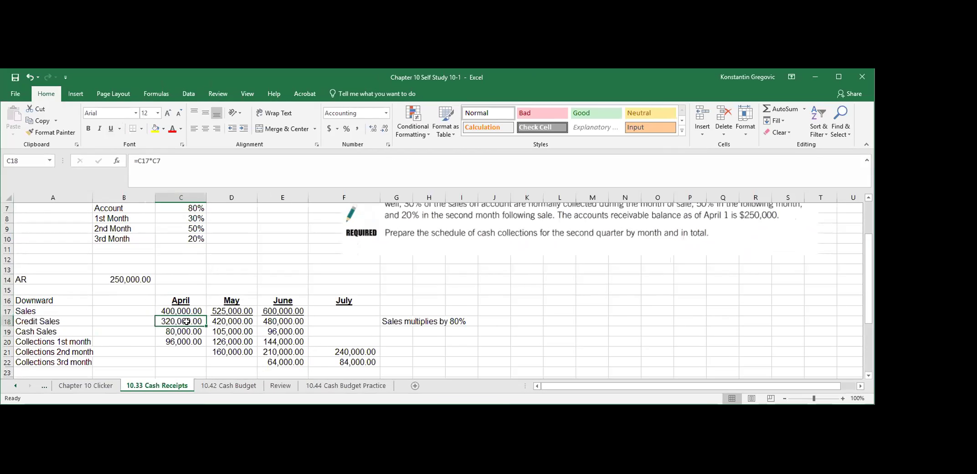
Step: Check the May and June Credit Sales formulas in D18 and E18 against the Account percentage in C7
left_click(244, 318)
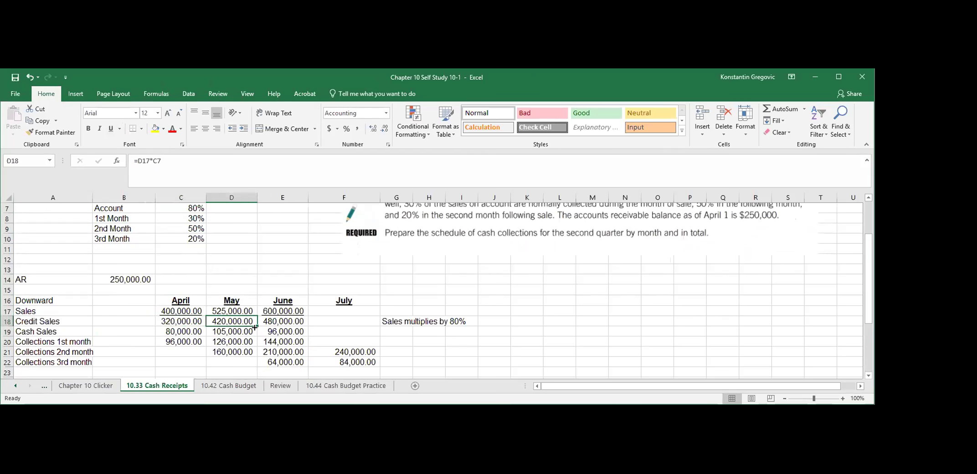
scroll(216, 284, "up", 1)
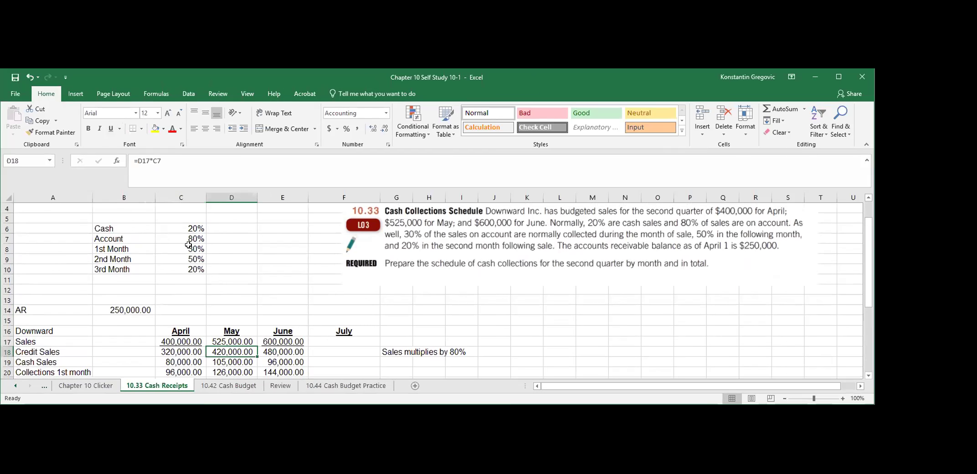
left_click(188, 241)
scroll(231, 290, "down", 1)
left_click(301, 320)
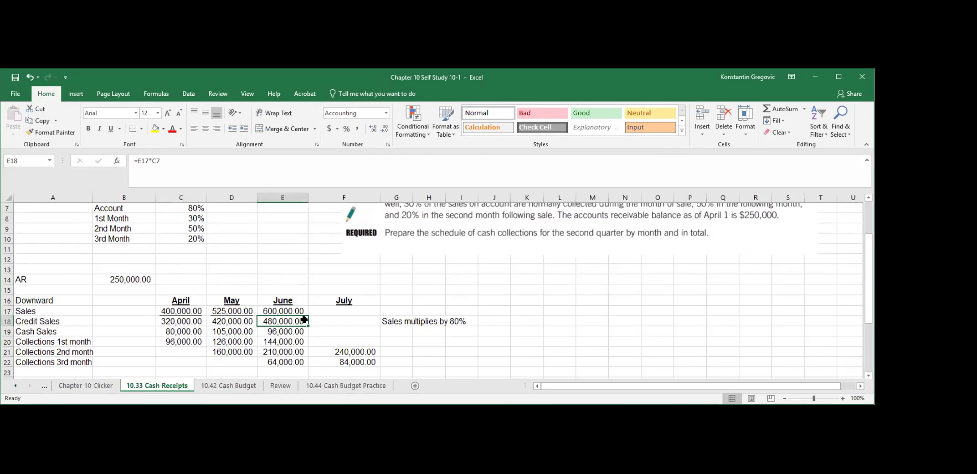
scroll(275, 297, "up", 1)
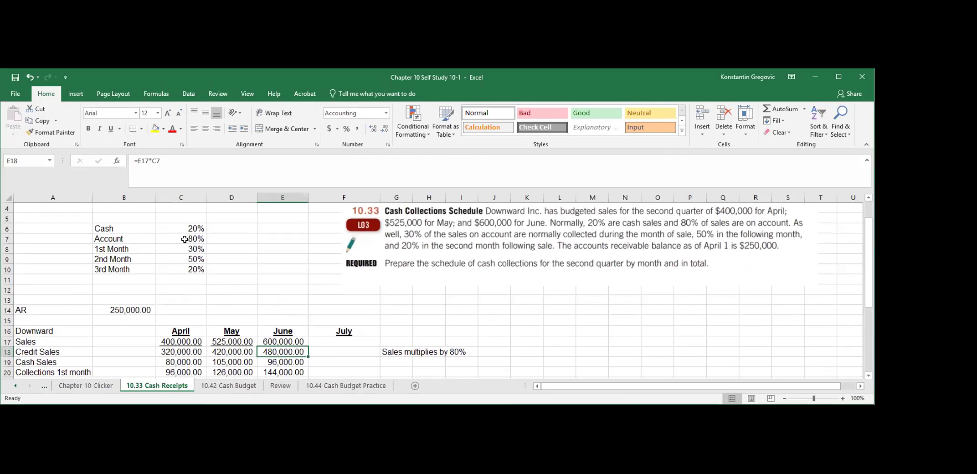
left_click(182, 238)
scroll(277, 300, "down", 1)
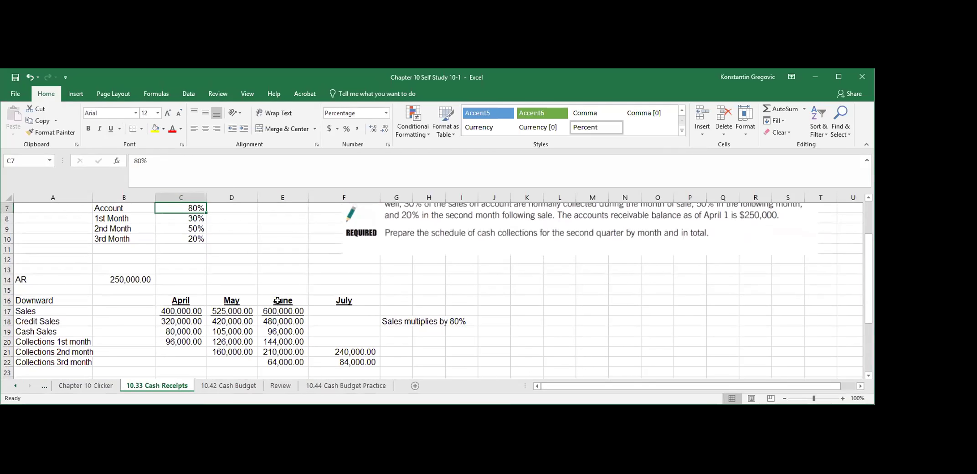
Step: Review the Credit Sales row from April to June together with its explanatory note in G18
left_click(192, 319)
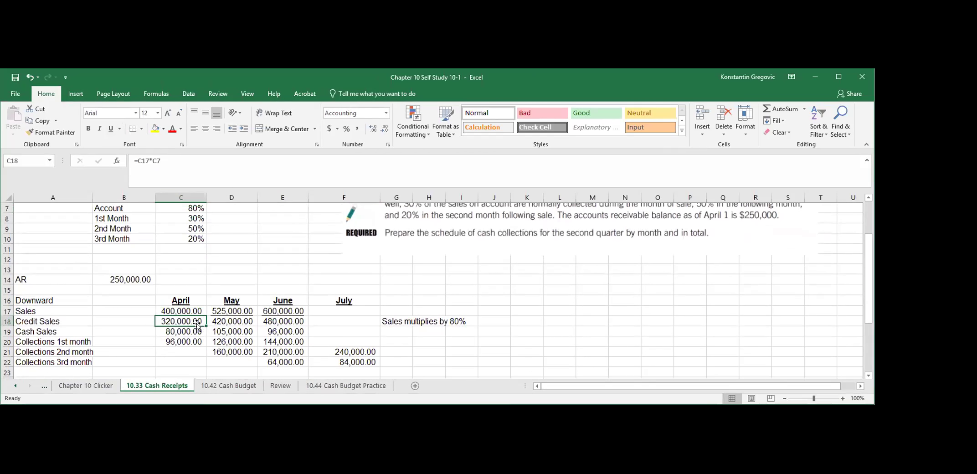
left_click_drag(195, 320, 281, 324)
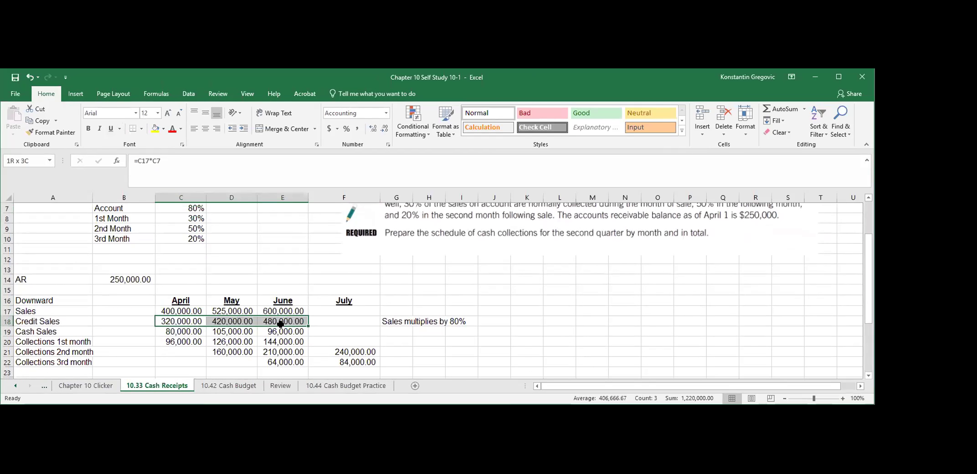
left_click(391, 328)
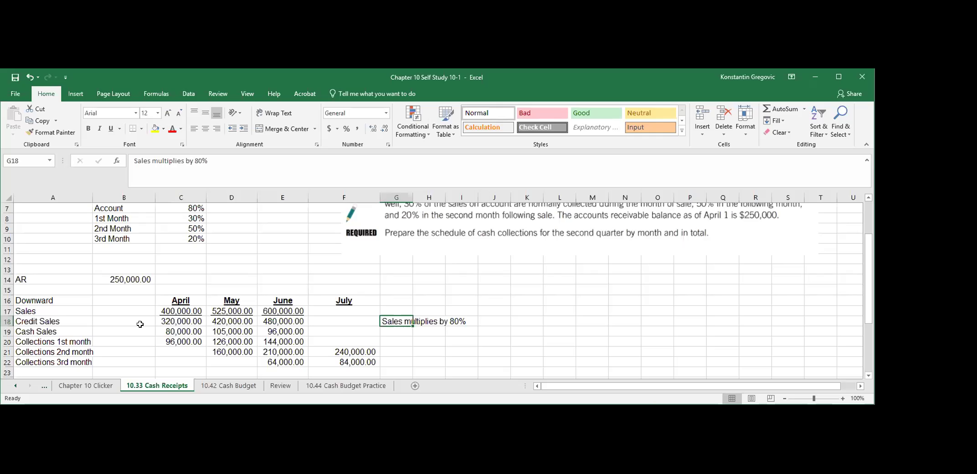
Step: Check the April Cash Sales formula in C19 against the Cash percentage in C6
left_click(49, 330)
left_click(177, 331)
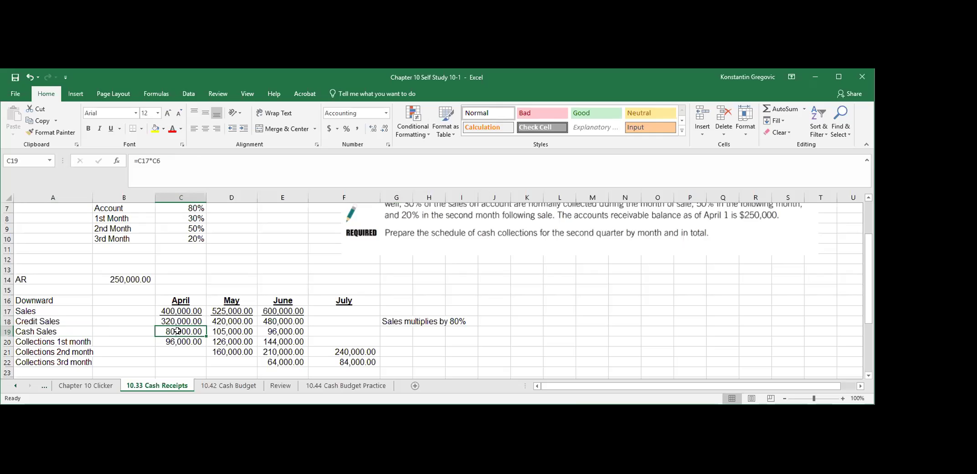
scroll(175, 325, "up", 1)
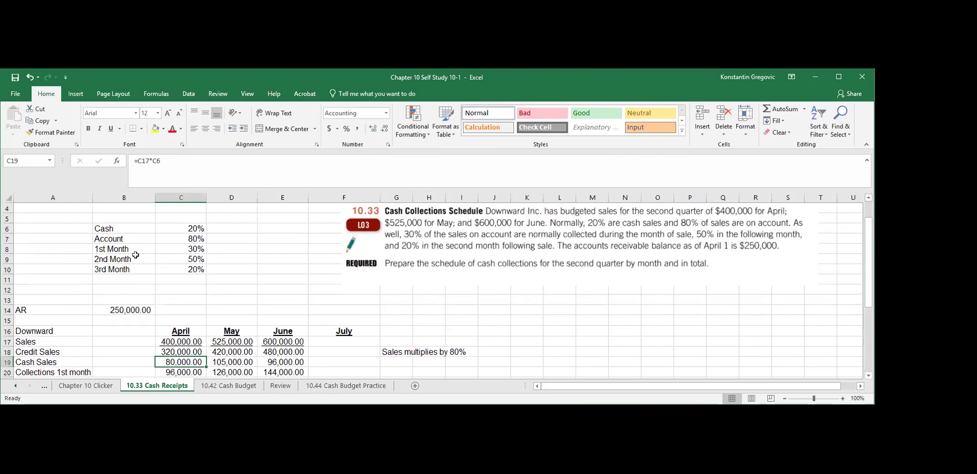
left_click(156, 227)
scroll(183, 305, "down", 1)
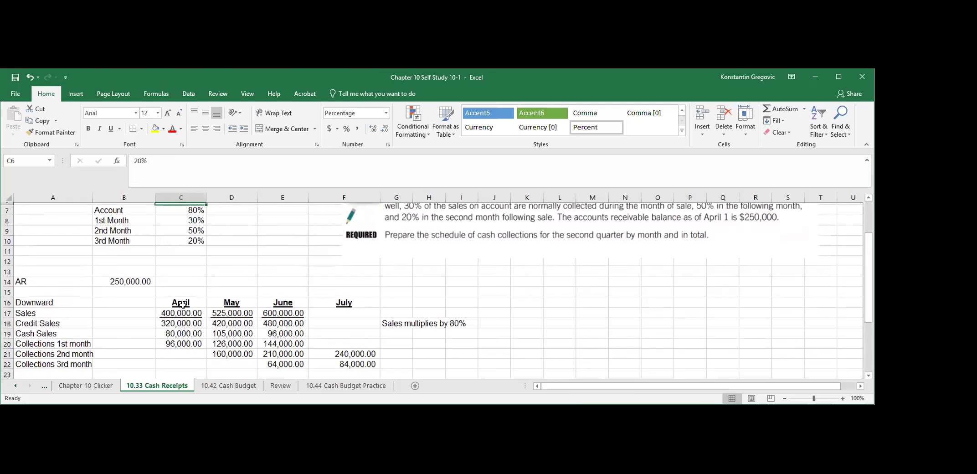
left_click(180, 331)
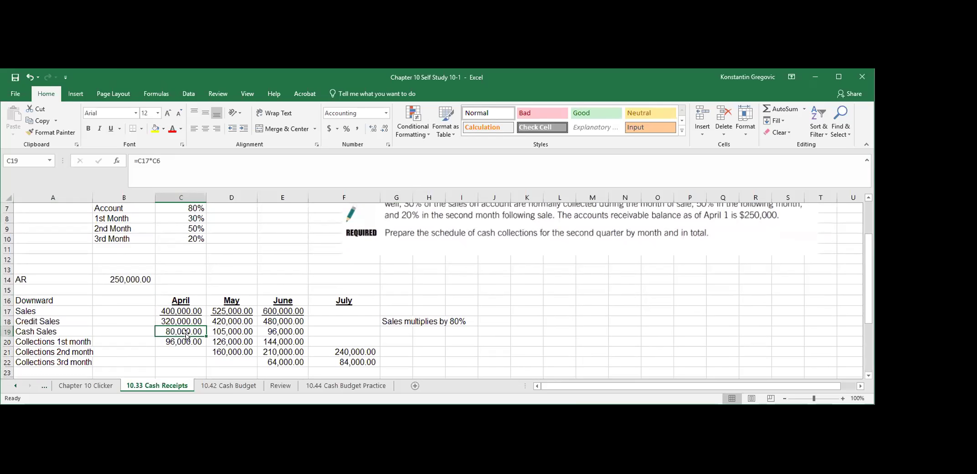
Step: Trace April Cash Sales from April Sales and the Cash percentage, and review Cash Sales across April to June
left_click(183, 310)
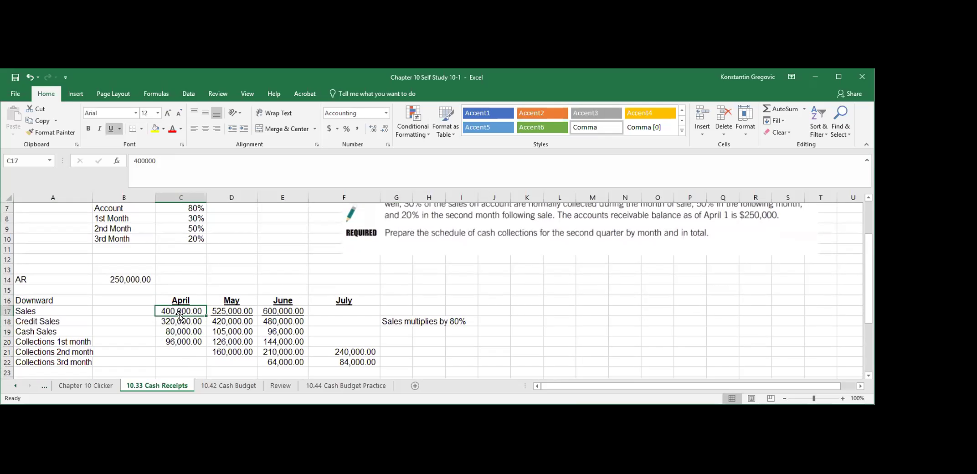
left_click(195, 321)
left_click(184, 333)
left_click(193, 311)
scroll(191, 244, "up", 1)
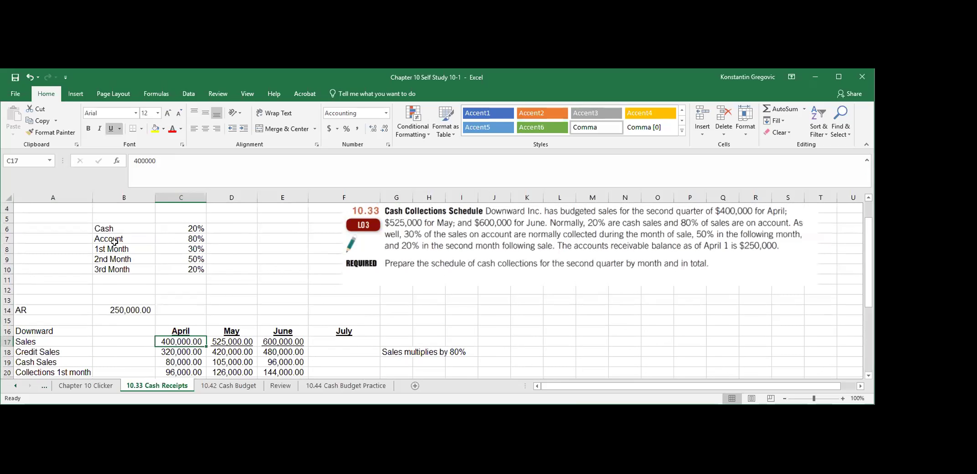
left_click(180, 230)
scroll(166, 308, "down", 1)
left_click(177, 332)
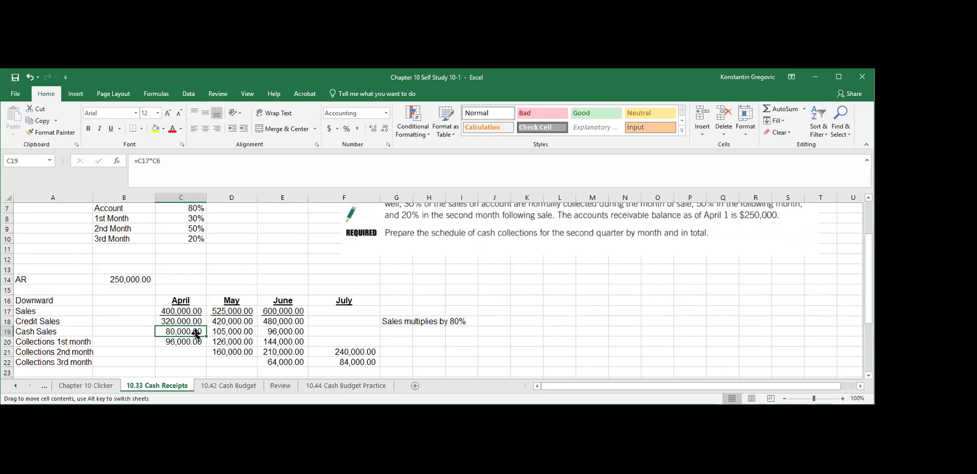
left_click_drag(196, 328, 283, 331)
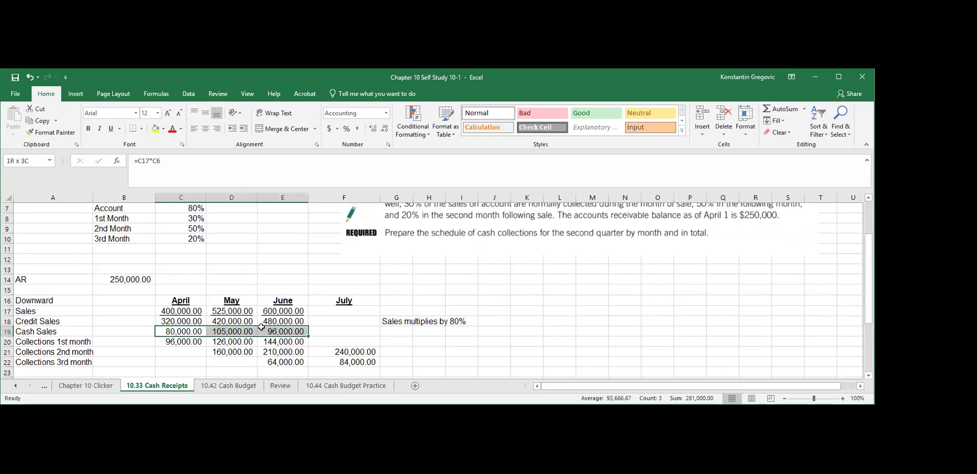
Step: Go through the Collections 1st month, 2nd month and 3rd month labels in column A
scroll(174, 327, "down", 1)
left_click(80, 313)
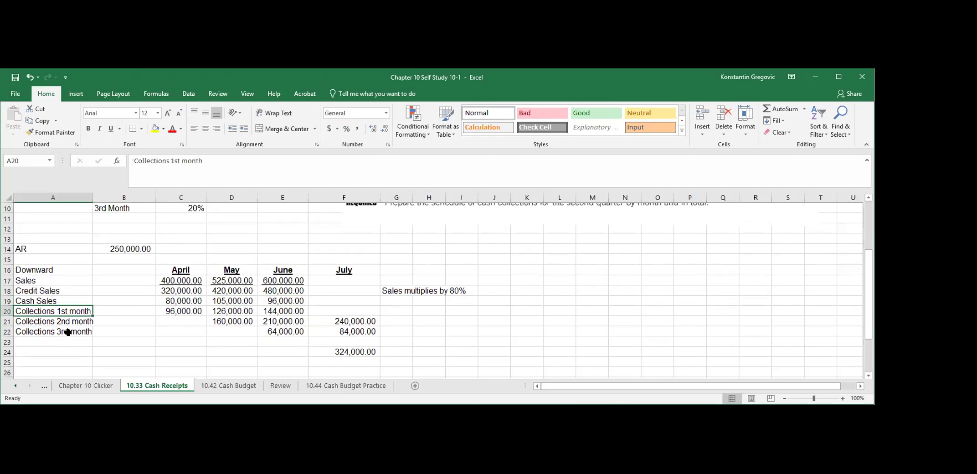
left_click(53, 323)
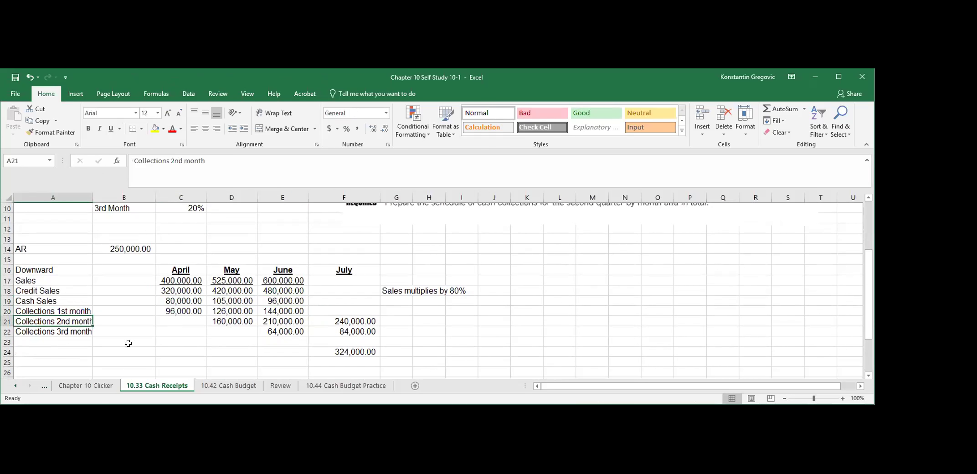
left_click(47, 331)
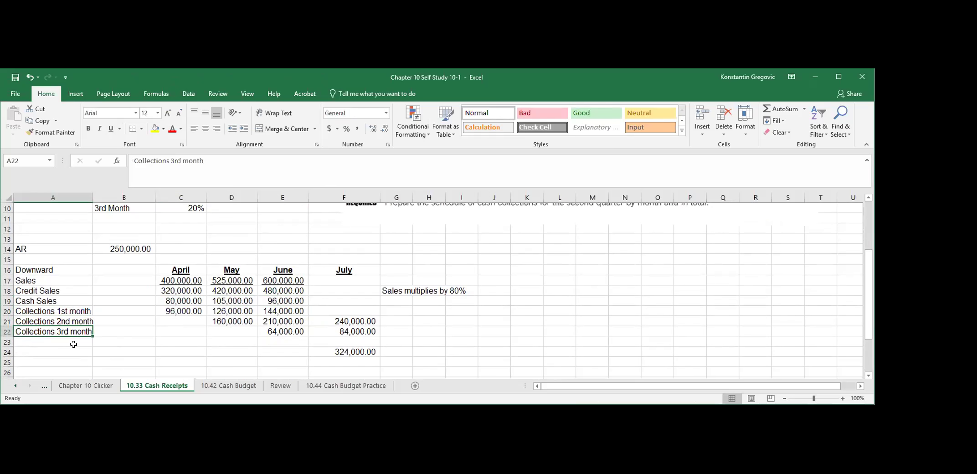
left_click(65, 314)
Step: Examine the April Collections 1st month formula in C20 and the 1st Month percentage in C8 it uses
left_click(176, 311)
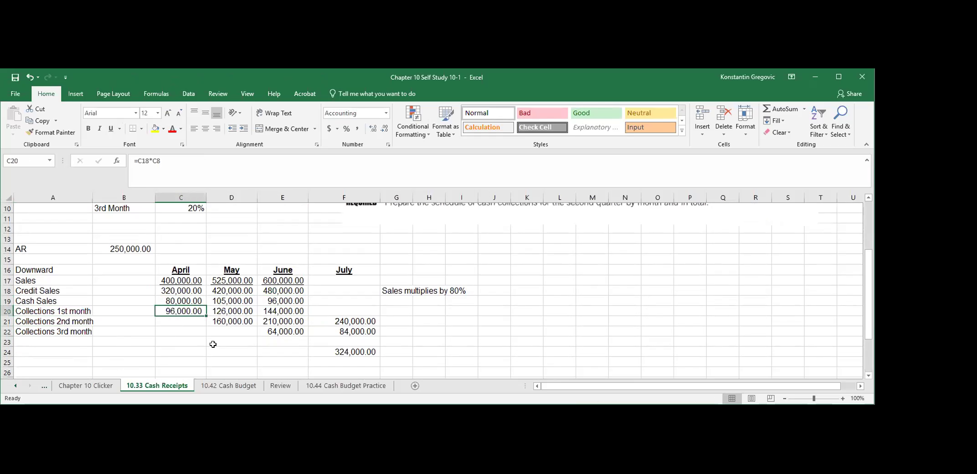
left_click(199, 158)
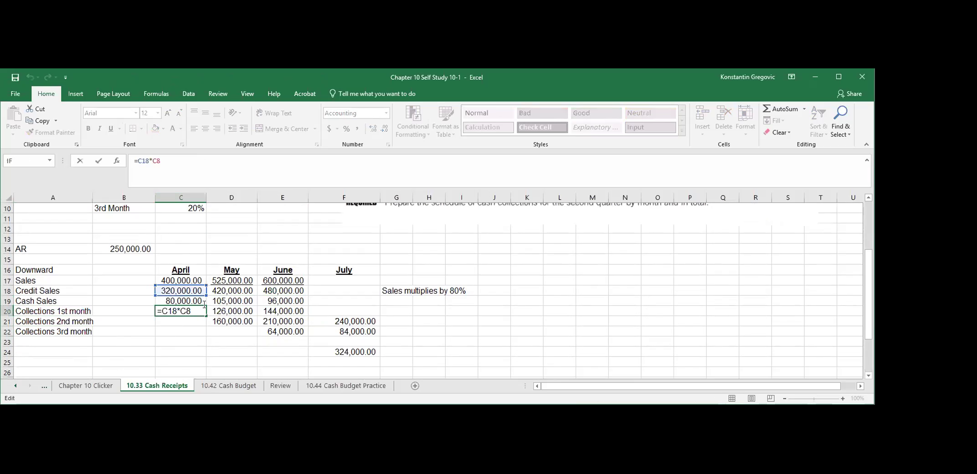
key("ctrl+Return")
scroll(190, 329, "up", 2)
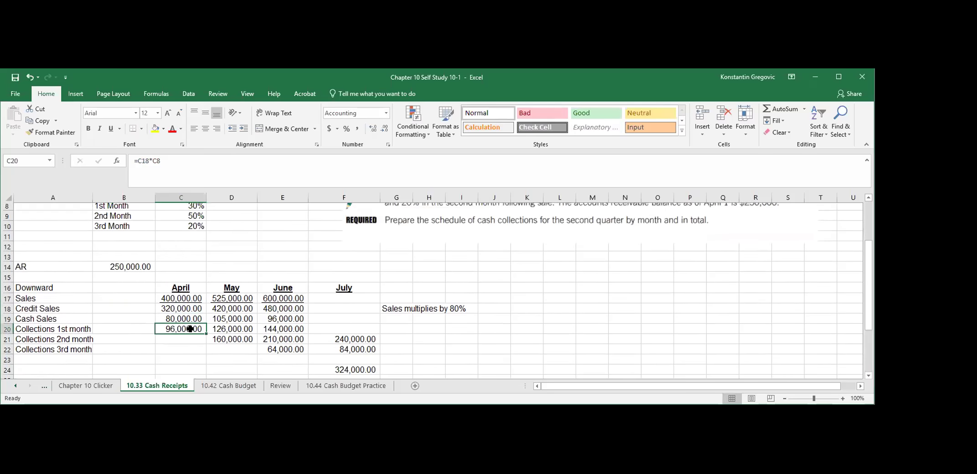
left_click(195, 248)
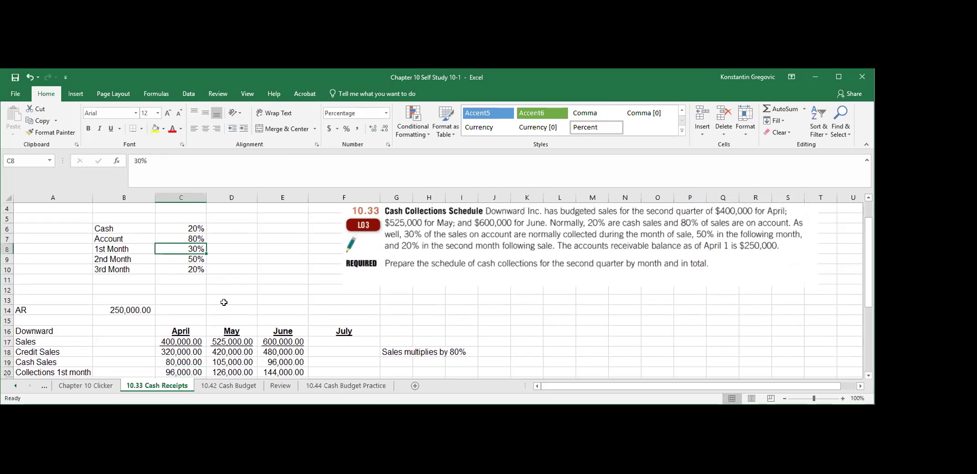
scroll(223, 302, "down", 2)
left_click(192, 312)
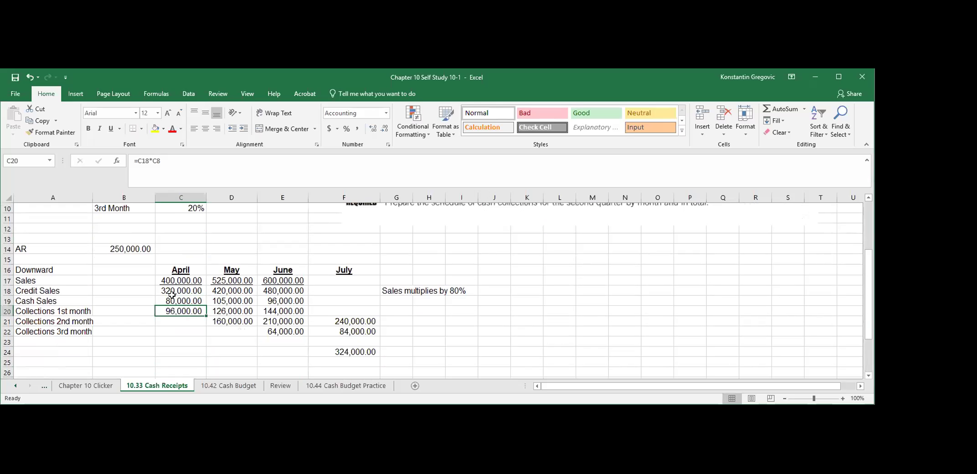
Step: Follow April Credit Sales in C18 through the April Collections 1st month to the May Collections 2nd month in D21
left_click(55, 291)
left_click(177, 292)
left_click(179, 312)
left_click_drag(179, 306, 235, 321)
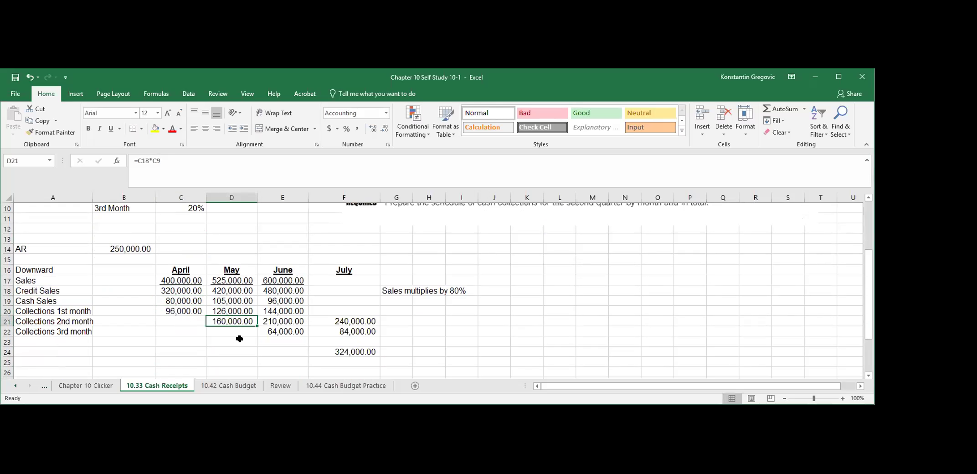
Step: Check the April Credit Sales formula in C18 against April Sales and the Account percentage in C7
left_click(182, 292)
left_click(205, 163)
scroll(211, 300, "up", 3)
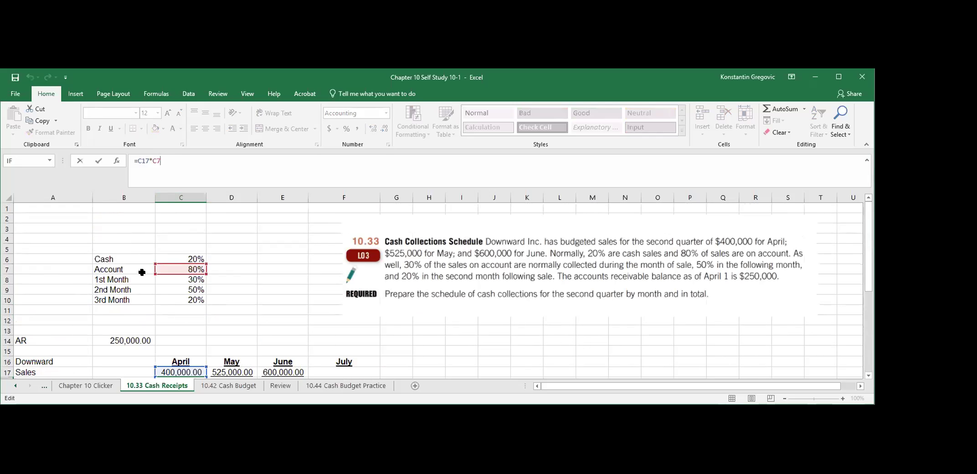
key("Escape")
scroll(195, 338, "down", 2)
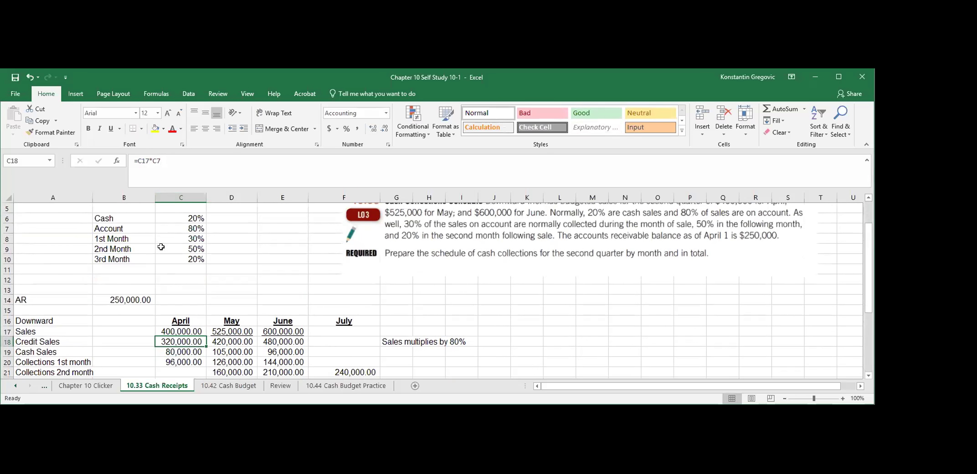
Step: Match the 2nd Month percentage in C9 with the May Collections 2nd month formula in D21
left_click(190, 247)
scroll(163, 342, "down", 1)
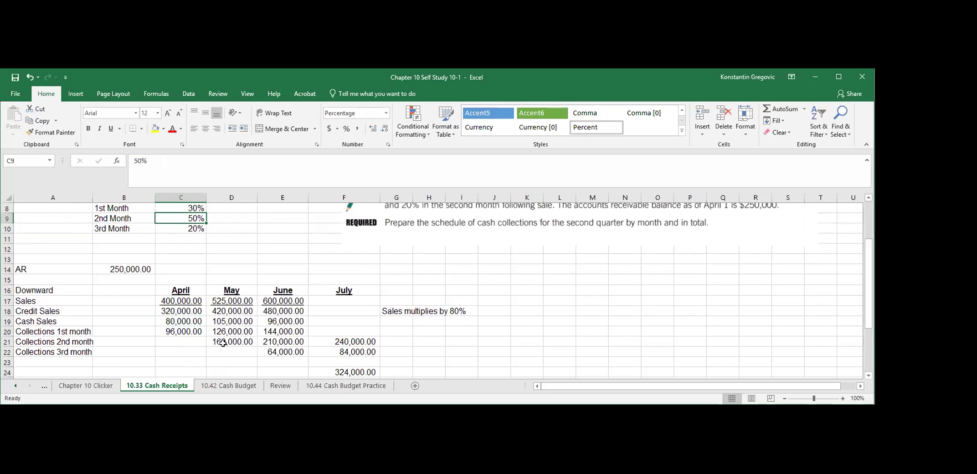
left_click(224, 343)
Step: Trace the June Collections 3rd month formula in E22 from April Credit Sales and the 3rd Month percentage in C10
scroll(236, 367, "up", 1)
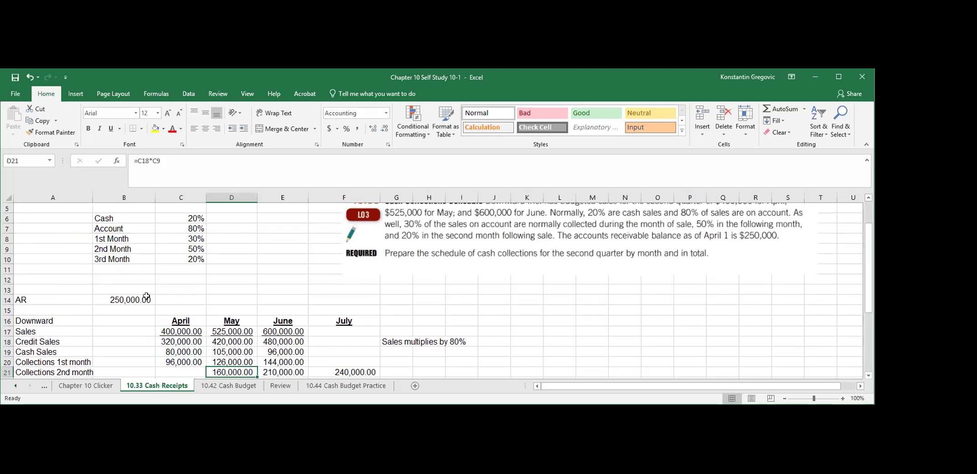
left_click(171, 259)
scroll(176, 321, "down", 1)
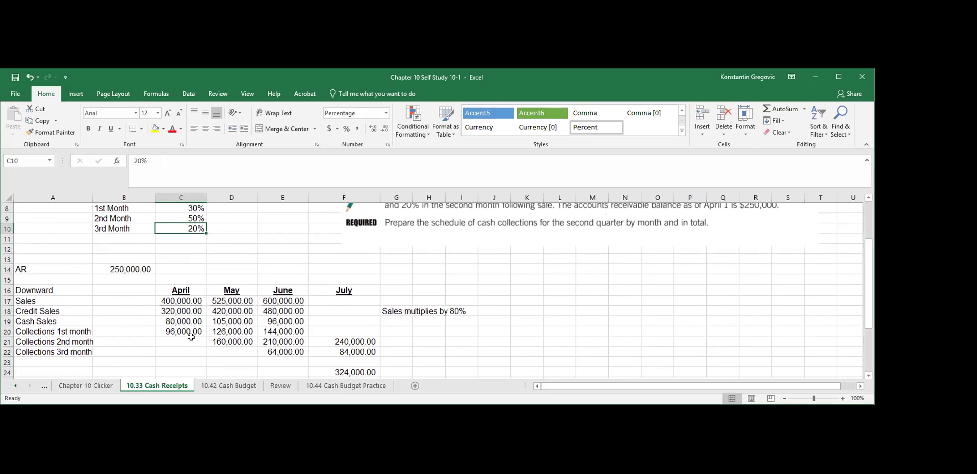
left_click(181, 311)
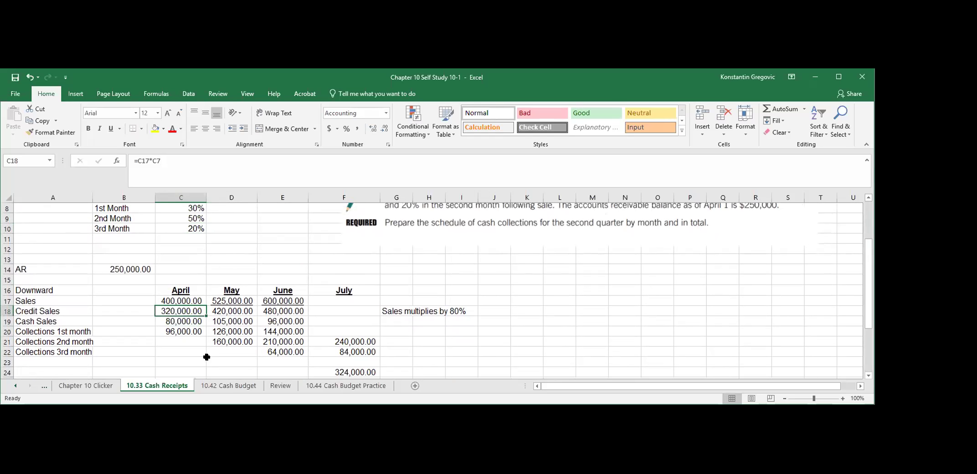
left_click(188, 227)
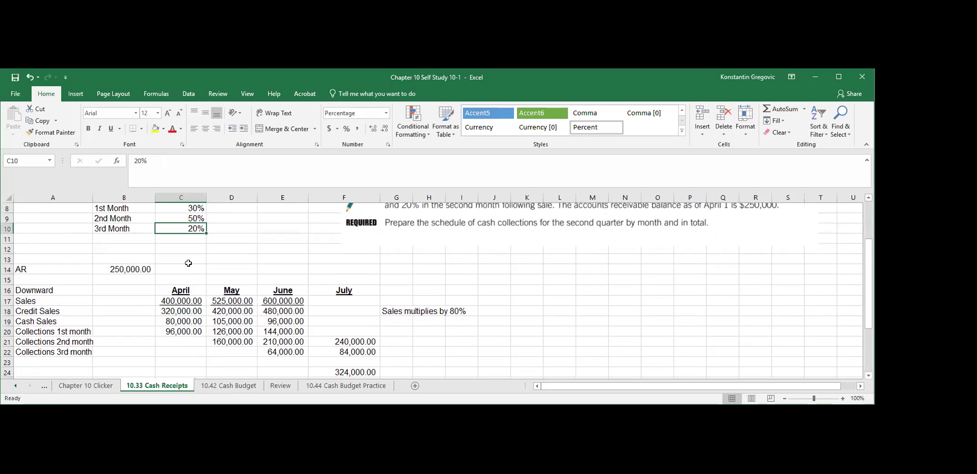
left_click(286, 353)
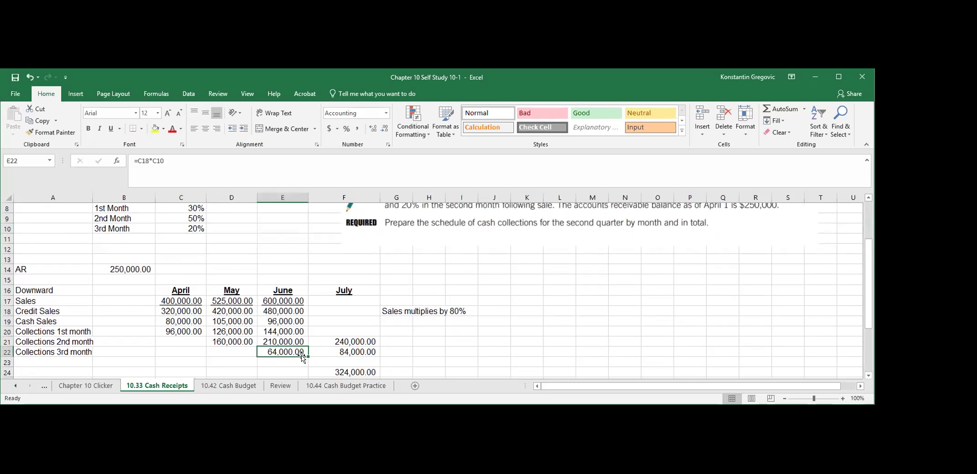
Step: Bold the April Cash Sales in C19 and the May Collections 1st month in D20
left_click(187, 318)
left_click(93, 131)
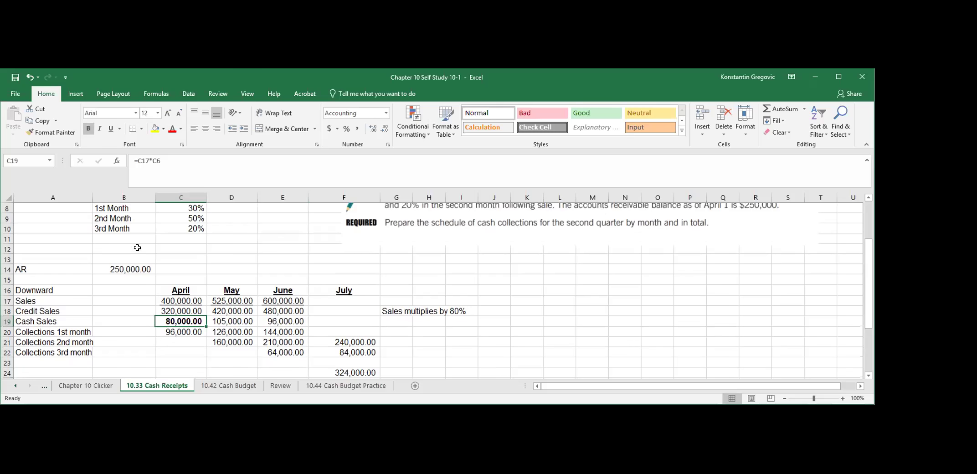
left_click(251, 333)
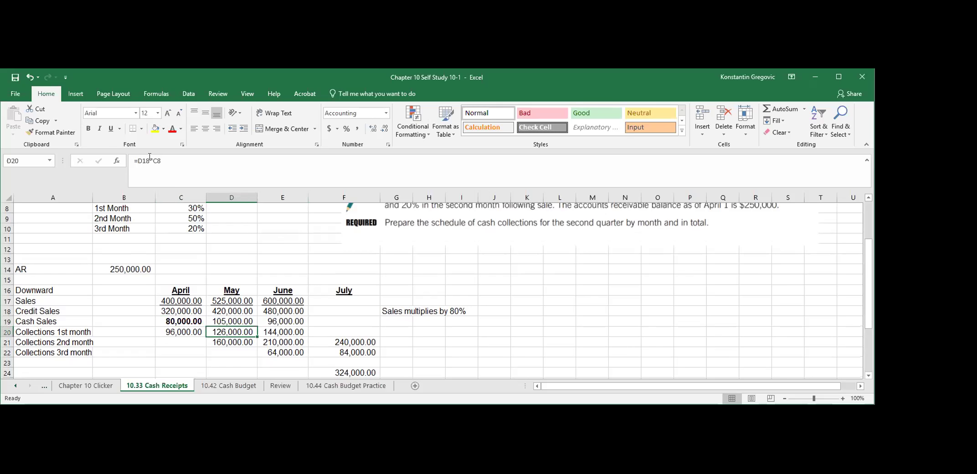
left_click(90, 131)
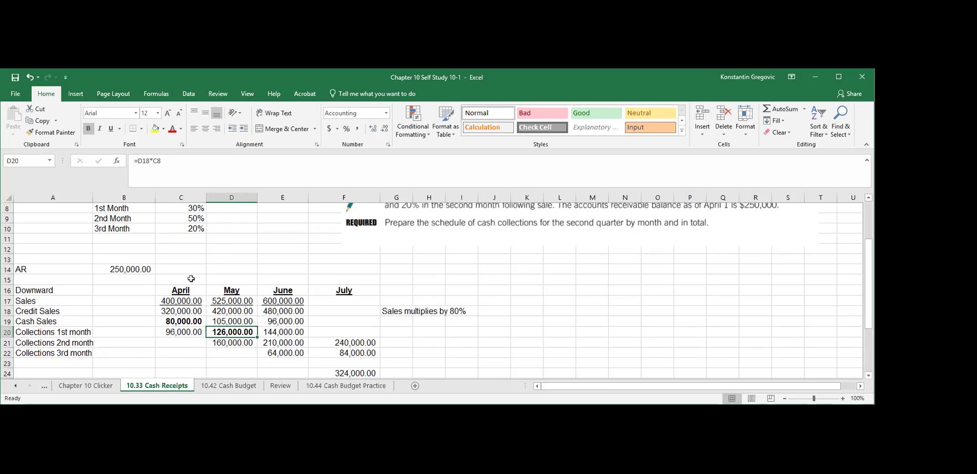
Step: Check the May Collections 1st month formula in D20 against May Credit Sales and the 1st Month percentage
scroll(234, 341, "up", 1)
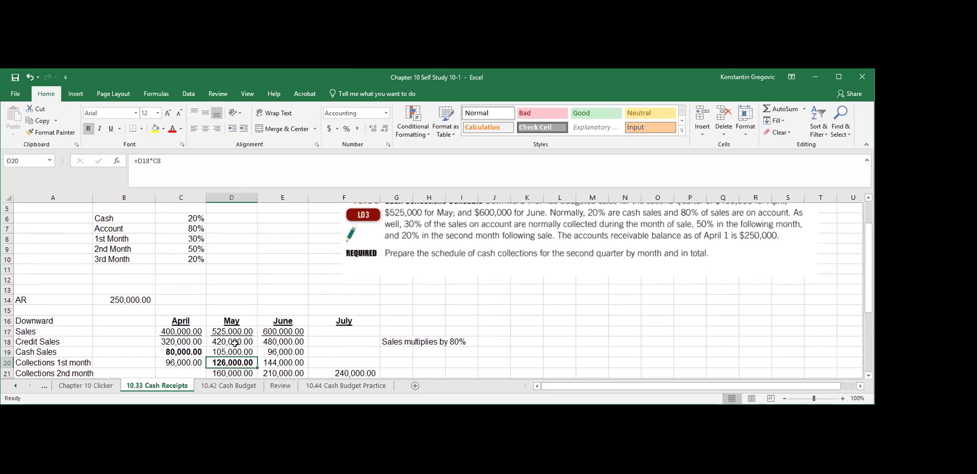
left_click(177, 160)
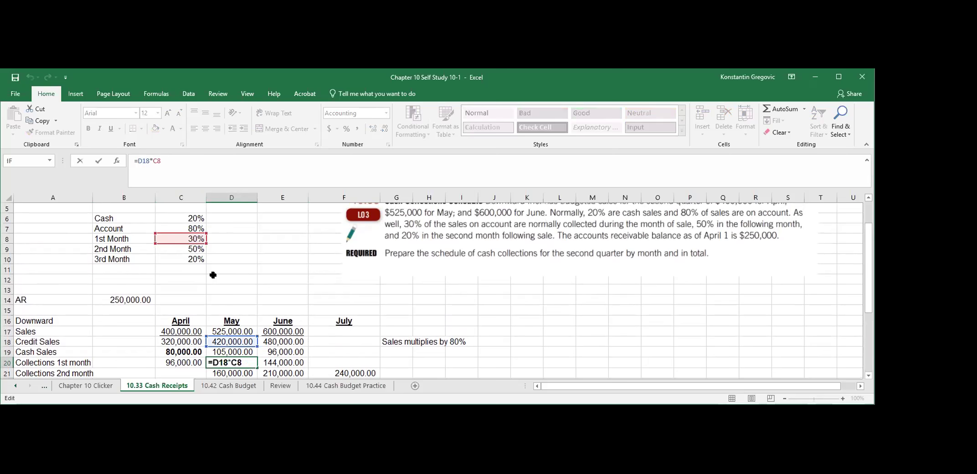
key("Escape")
scroll(221, 300, "down", 1)
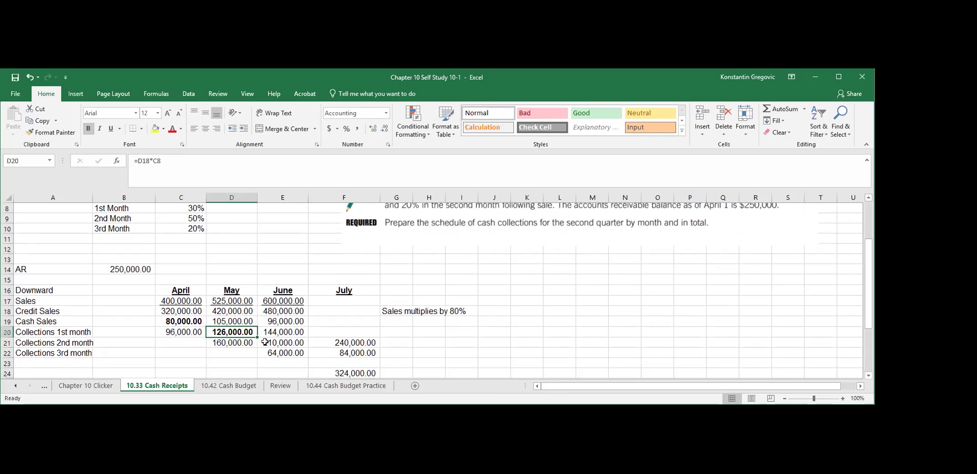
Step: Check which cells the April Cash Sales formula in C19 uses and remove the bold from that cell
left_click(168, 312)
left_click(193, 323)
double_click(194, 322)
scroll(221, 280, "up", 1)
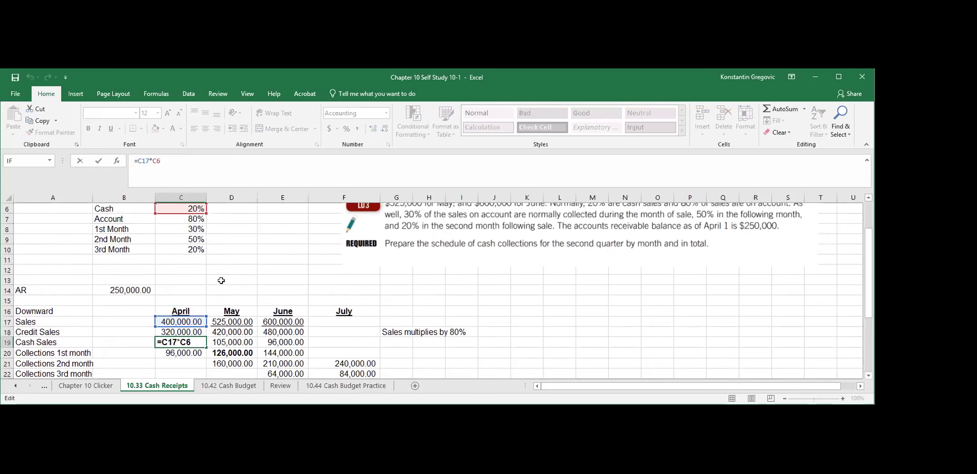
scroll(221, 280, "up", 1)
key("ctrl+Return")
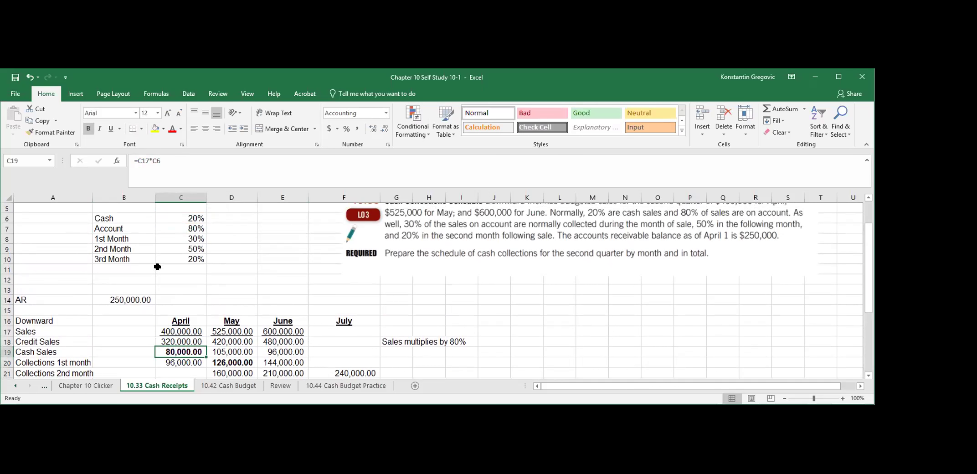
left_click(88, 128)
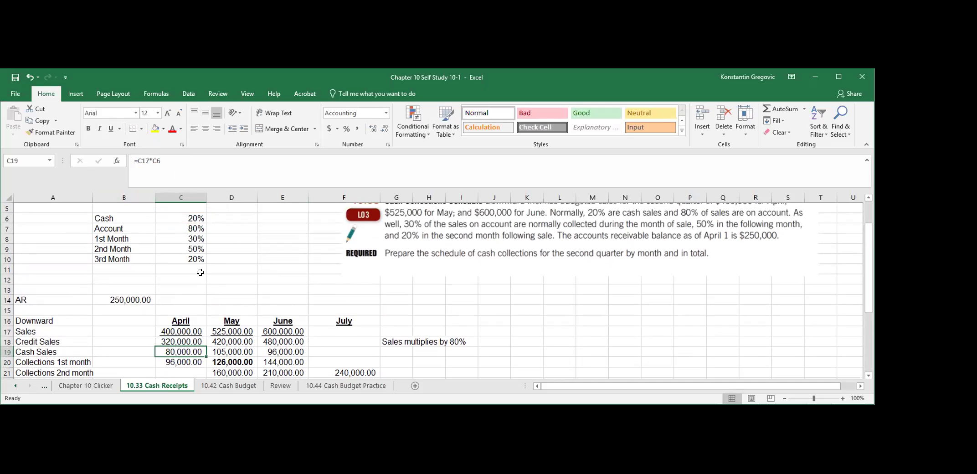
Step: Bold the collections of April's credit sales in C20, D21 and E22, and remove the bold from D20
scroll(200, 272, "down", 1)
left_click(196, 333)
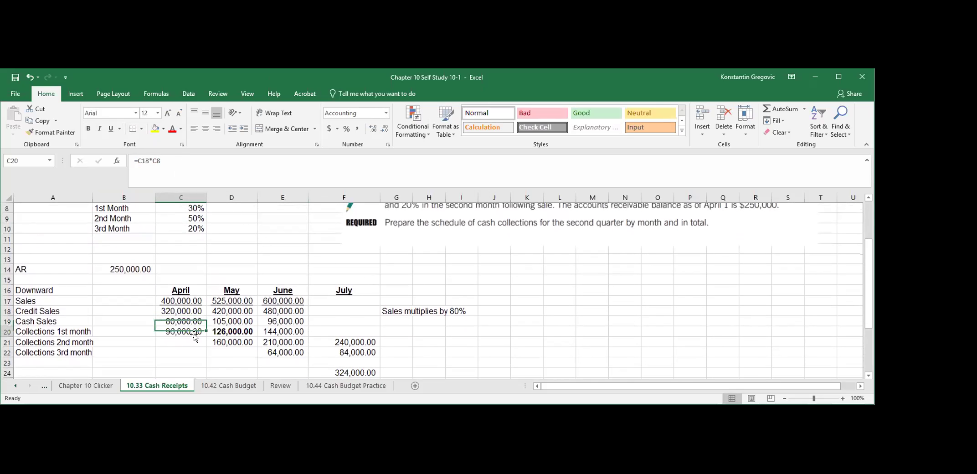
left_click(88, 129)
left_click(239, 344)
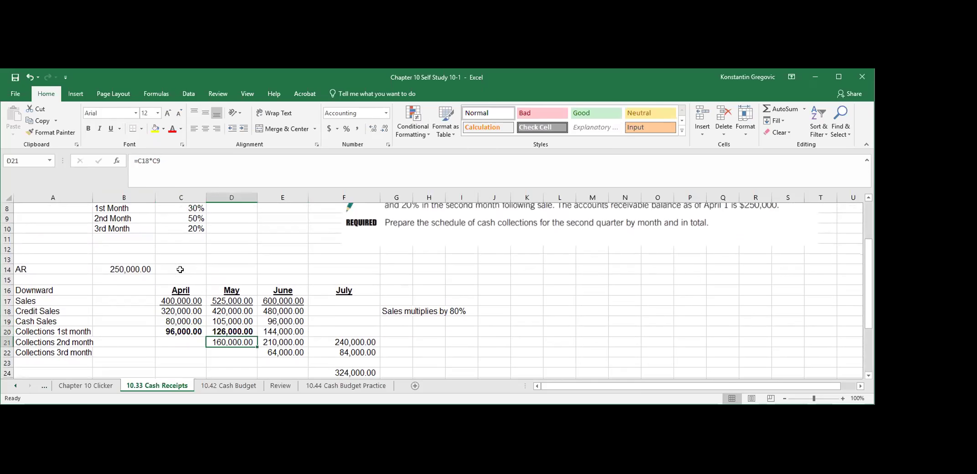
left_click(88, 128)
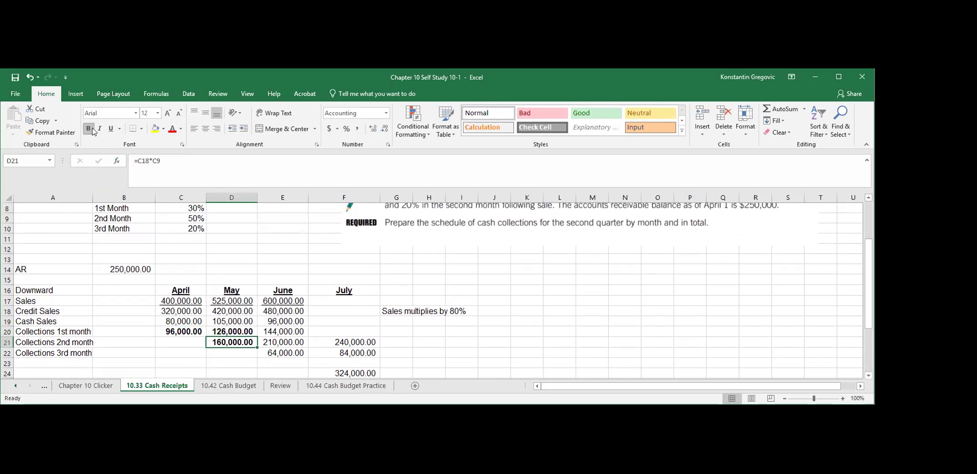
left_click(282, 354)
left_click(88, 129)
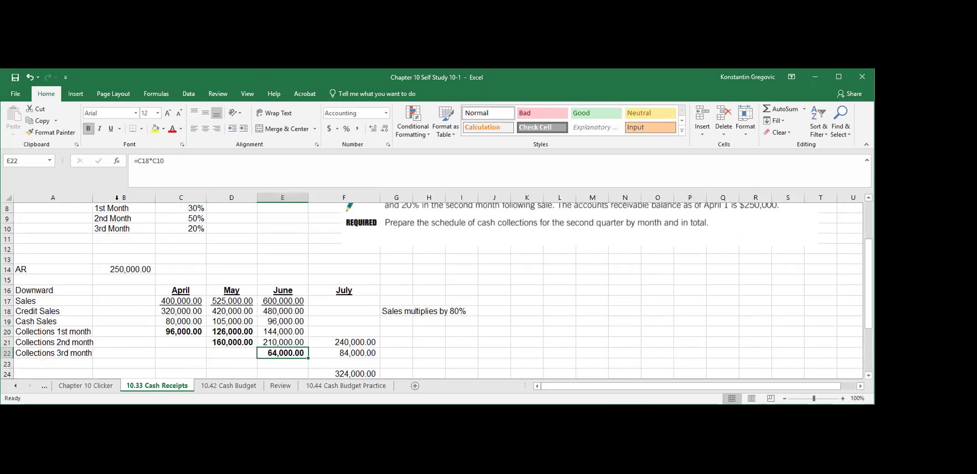
left_click(221, 329)
left_click(88, 128)
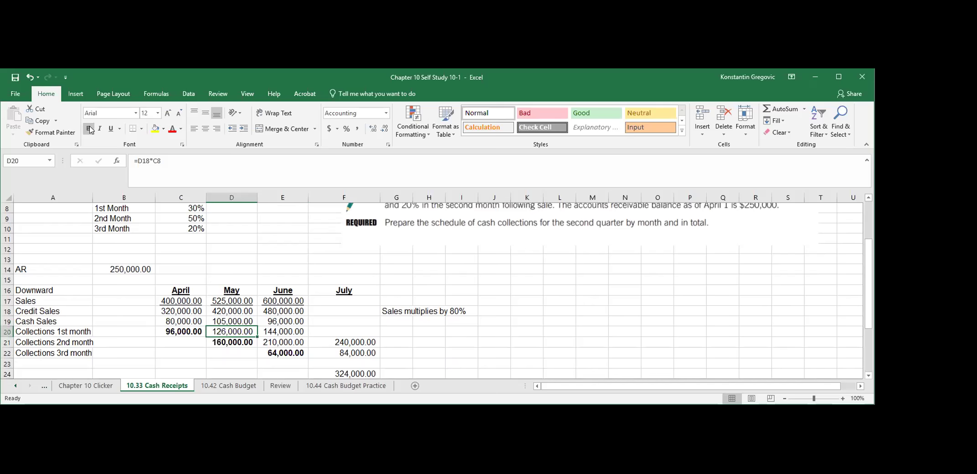
Step: Trace the bold collections in C20, D21 and E22 back to April Credit Sales in C18
scroll(190, 318, "down", 1)
left_click(181, 301)
left_click(278, 326)
left_click(221, 312)
left_click(196, 303)
left_click(169, 280)
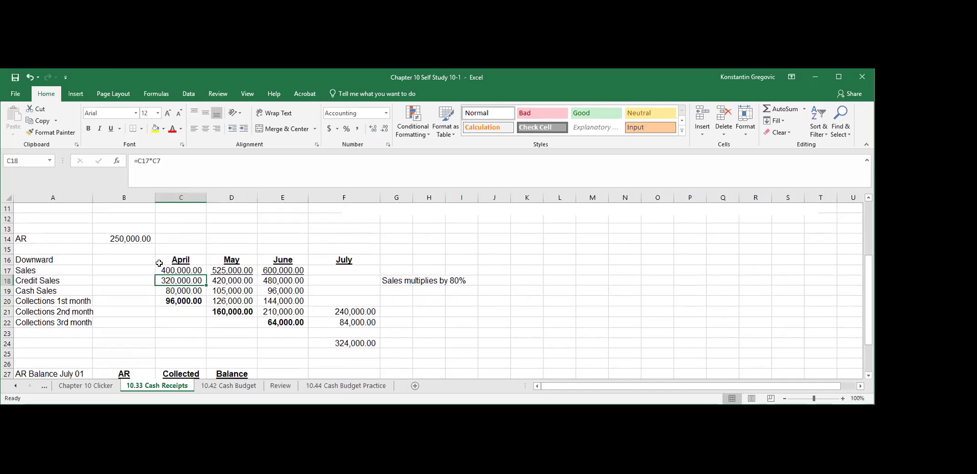
Step: Check the May Credit Sales formula in D18 against May Sales and the Account percentage
left_click(225, 283)
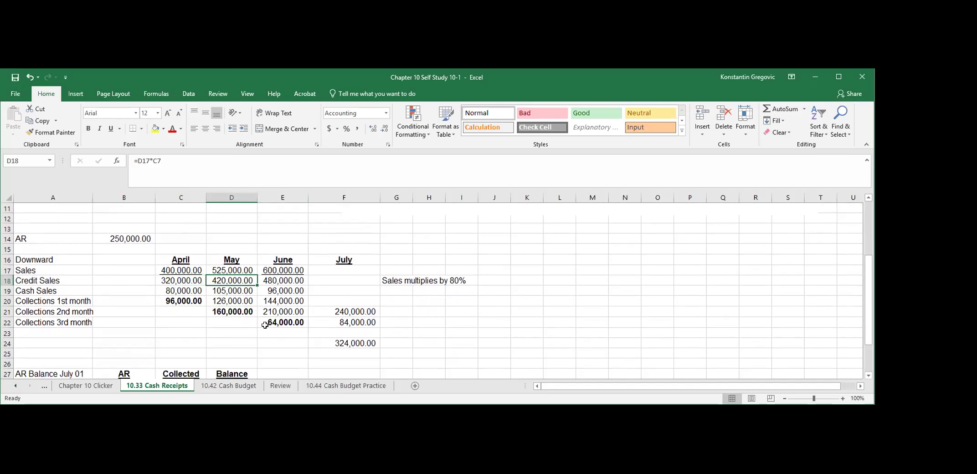
scroll(264, 325, "up", 1)
left_click(196, 162)
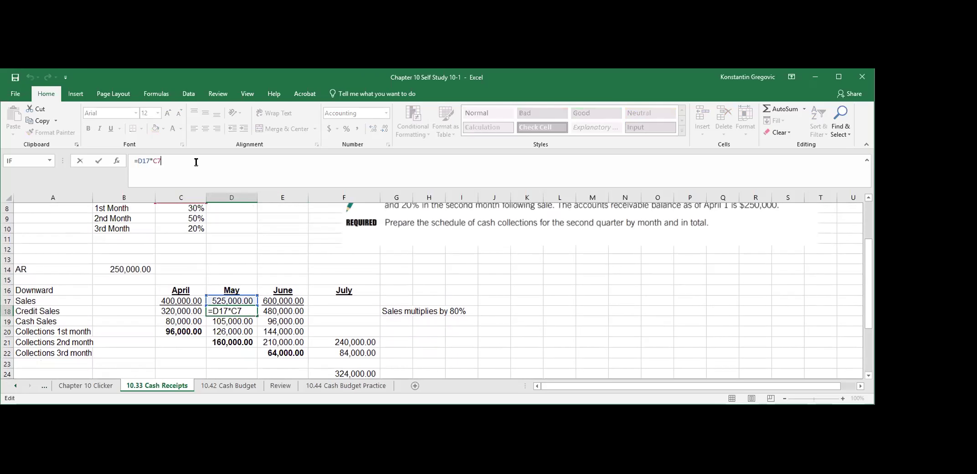
key("Escape")
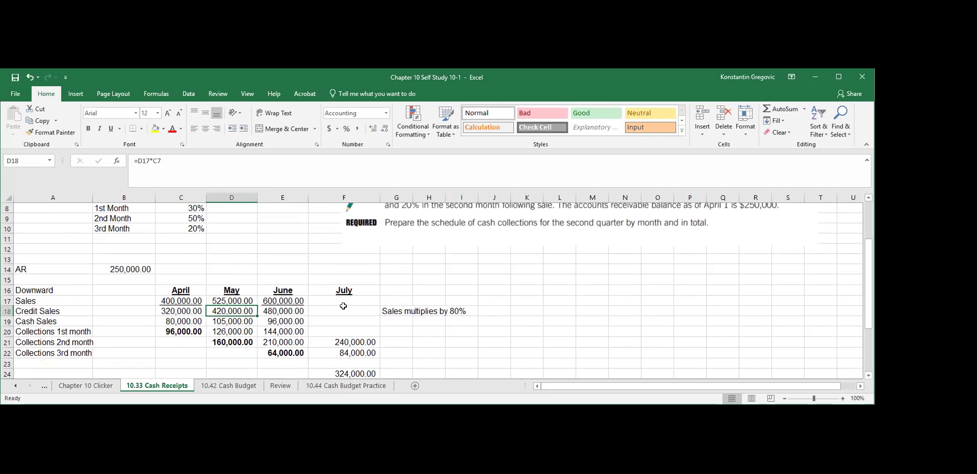
Step: Try out the May Collections 1st month calculation in G19 with =D18*C8 and clear the cell
left_click(407, 324)
type("=")
key("Left")
key("Left")
key("Left")
key("Up")
type("*")
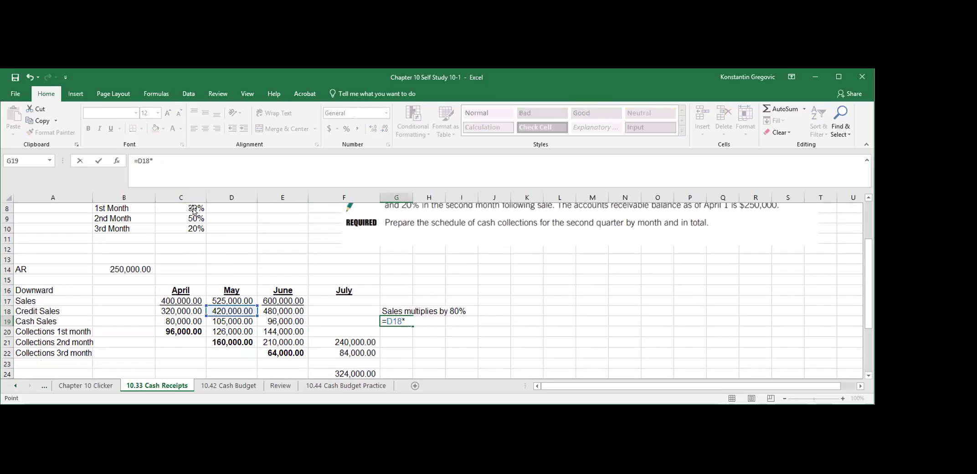
left_click(194, 209)
key("Return")
key("Up")
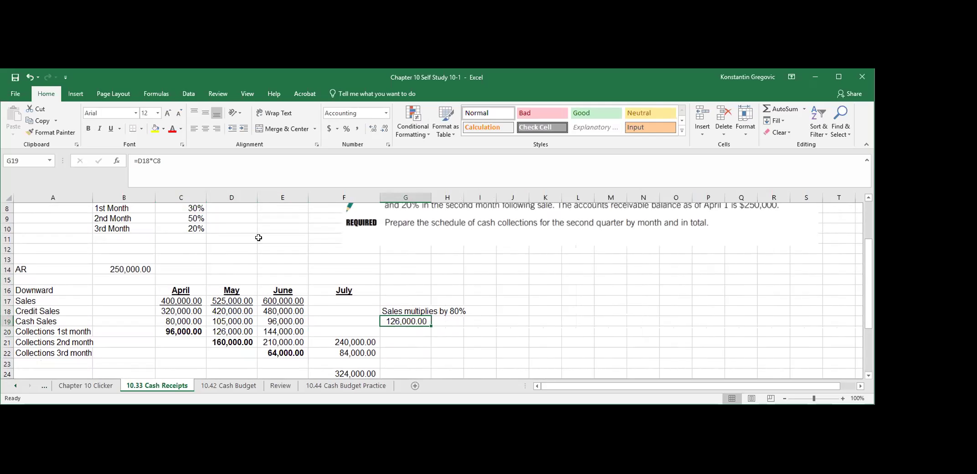
key("Delete")
Step: Bold the collections of May's credit sales in D20, E21 and F22
left_click(214, 327)
left_click(88, 128)
left_click(285, 341)
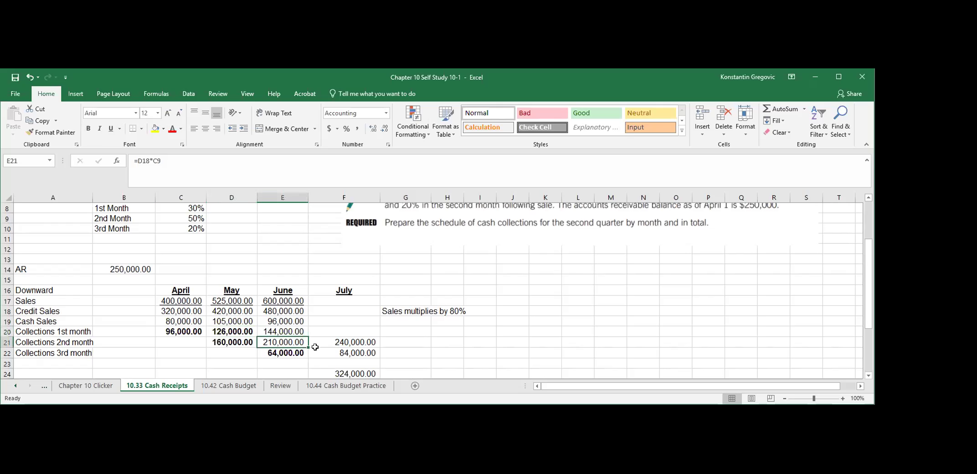
left_click(88, 128)
left_click(357, 355)
left_click(89, 132)
Step: Examine the AR Balance July 01 section below the schedule, and revisit April Sales and the June Collections 3rd month
scroll(330, 317, "down", 1)
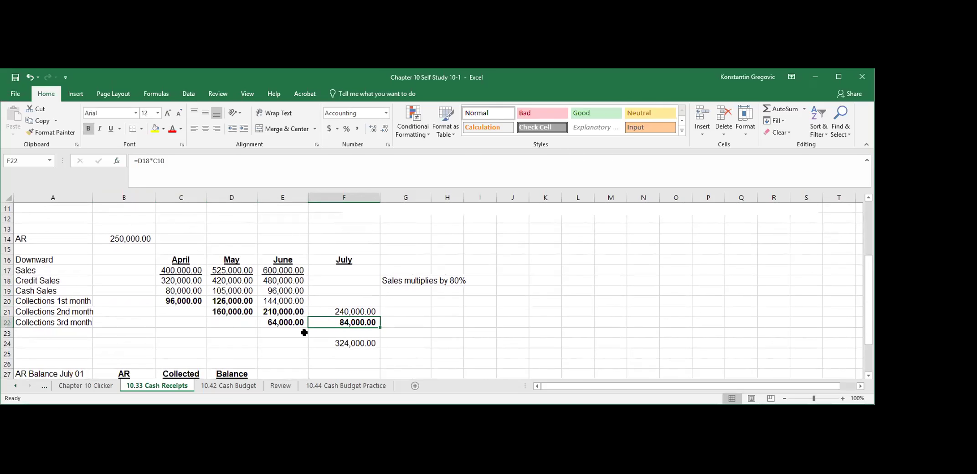
scroll(304, 332, "down", 1)
scroll(294, 325, "down", 1)
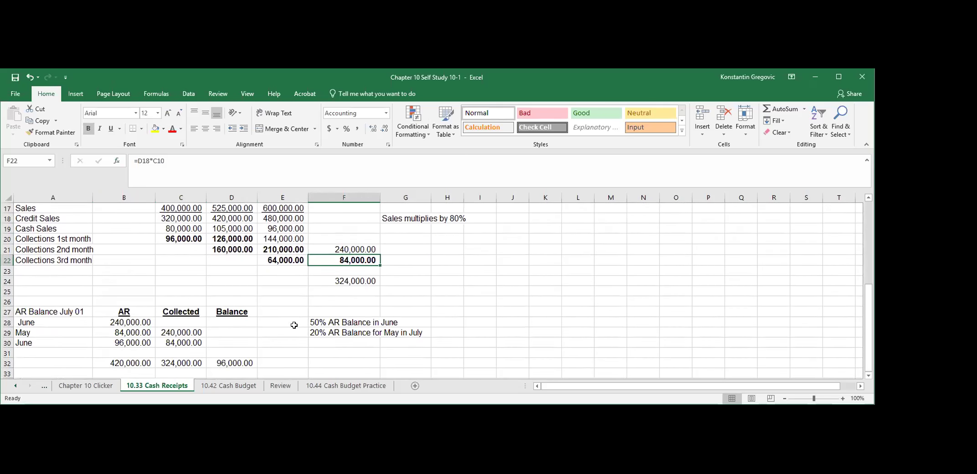
scroll(294, 324, "up", 2)
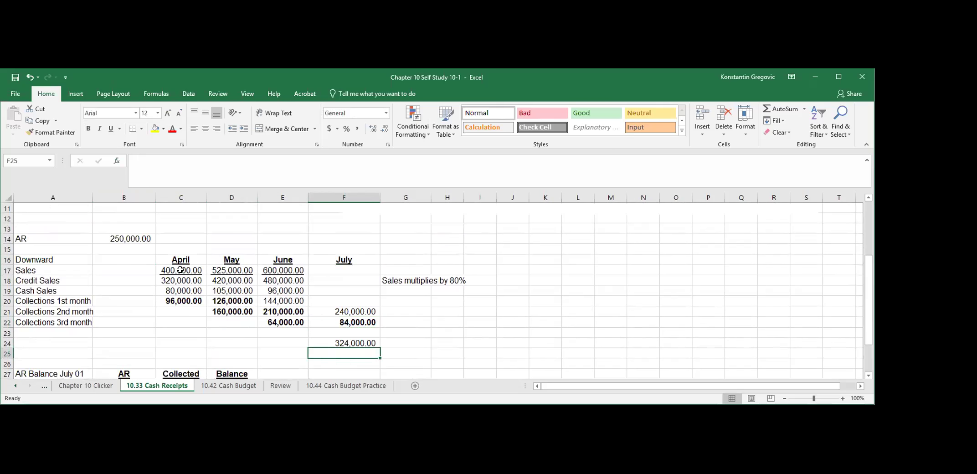
left_click(165, 269)
left_click(268, 324)
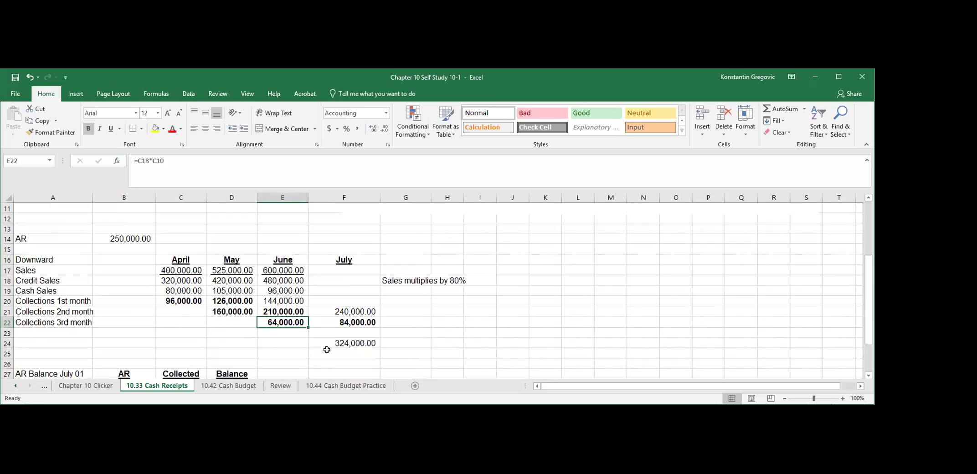
left_click(224, 335)
key("Left")
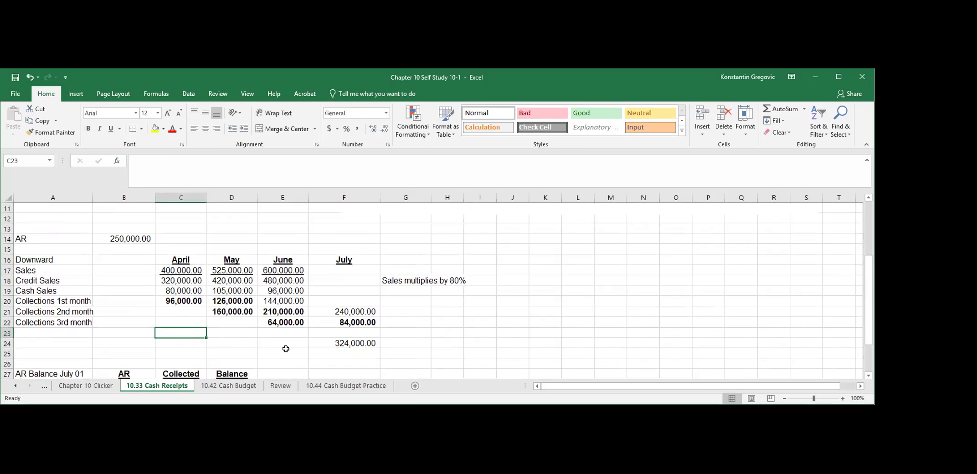
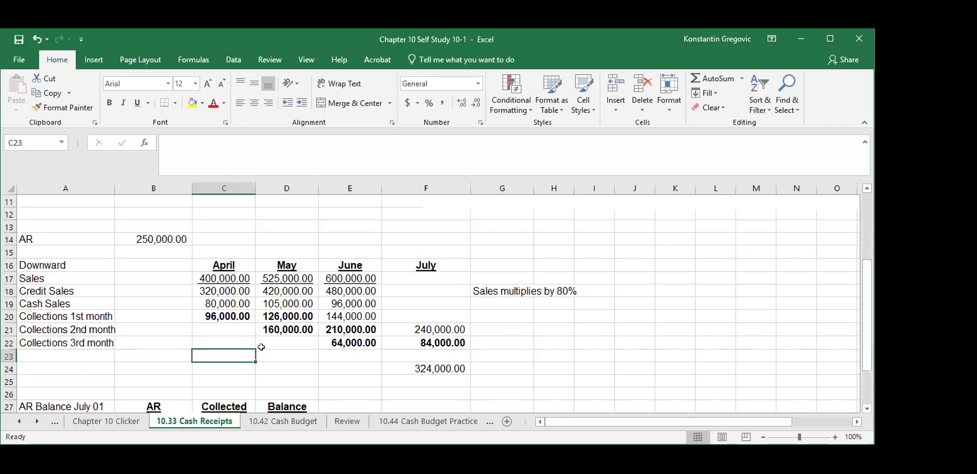
Step: Review the June note in F28, June's AR in B28 and the opening AR in B14 against the problem statement
scroll(263, 337, "down", 3)
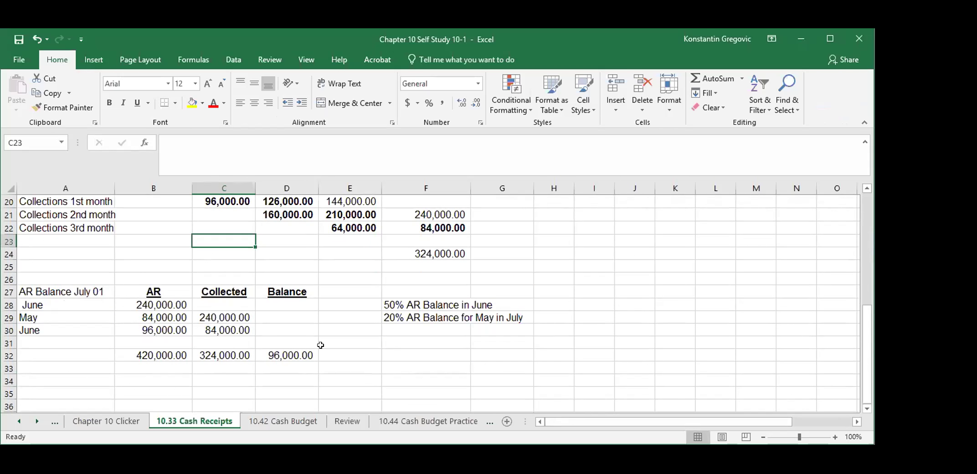
scroll(321, 345, "up", 1)
left_click(407, 339)
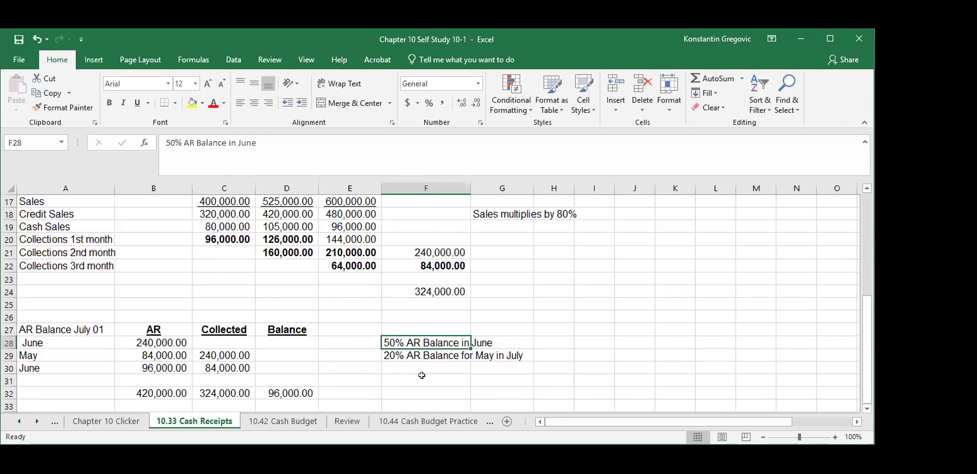
scroll(378, 364, "down", 1)
left_click(124, 304)
scroll(116, 315, "up", 3)
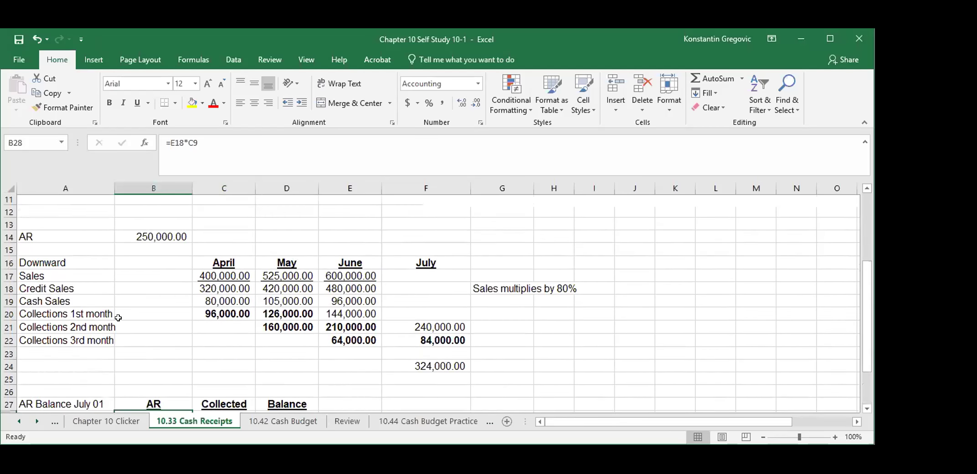
left_click(139, 237)
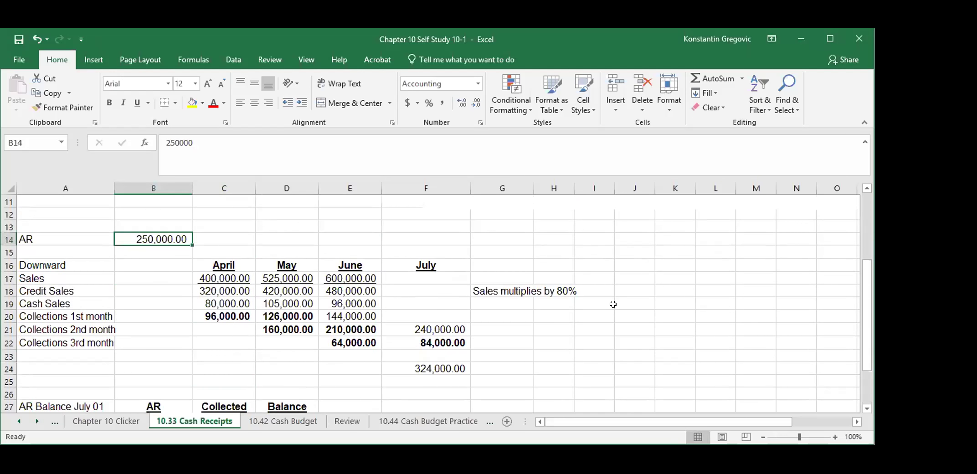
scroll(613, 304, "up", 4)
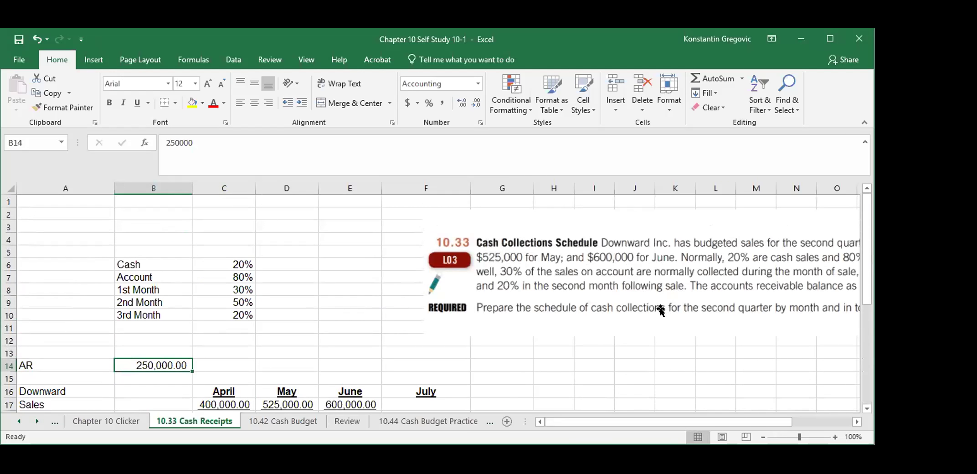
Step: Look over the July collections column and compare it with the AR Balance July 01 section
left_click(340, 315)
scroll(340, 315, "down", 4)
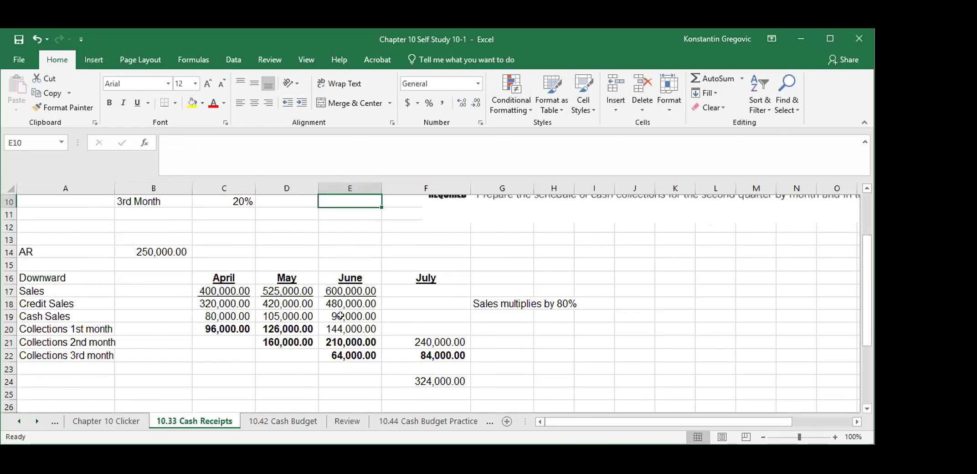
scroll(340, 315, "down", 1)
scroll(340, 315, "up", 1)
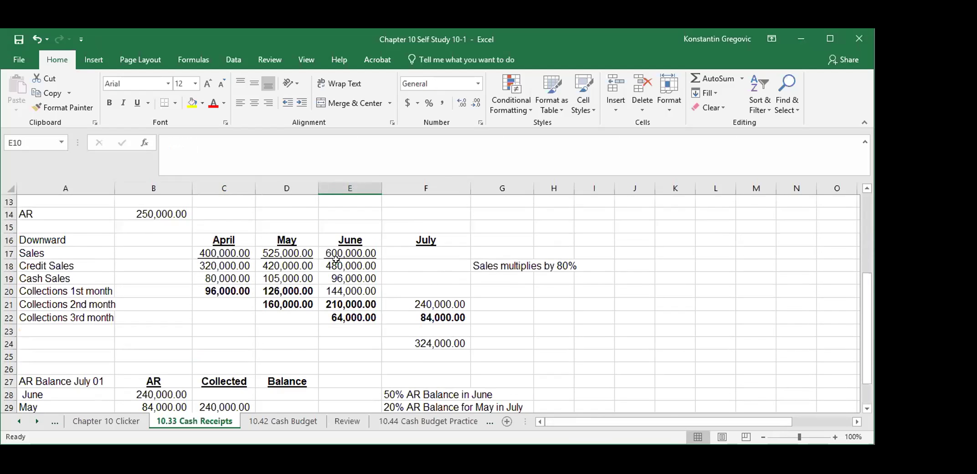
left_click(447, 237)
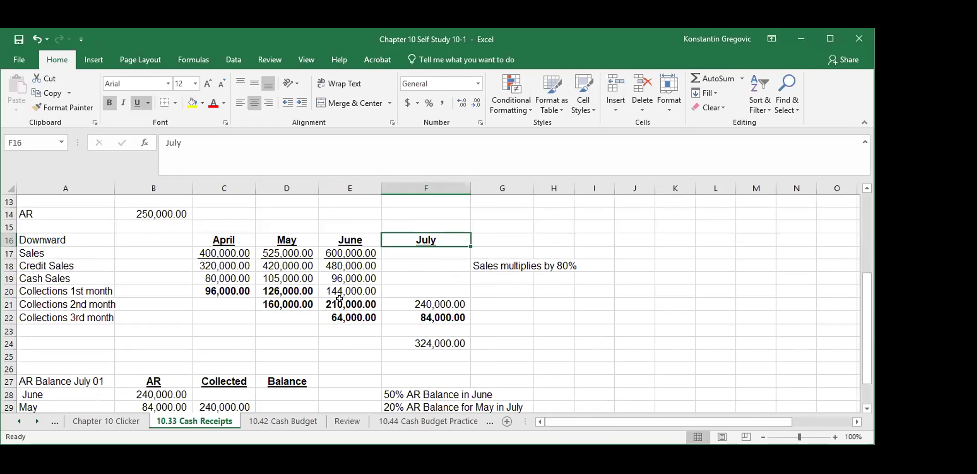
scroll(240, 319, "up", 1)
scroll(240, 318, "down", 4)
scroll(312, 328, "up", 1)
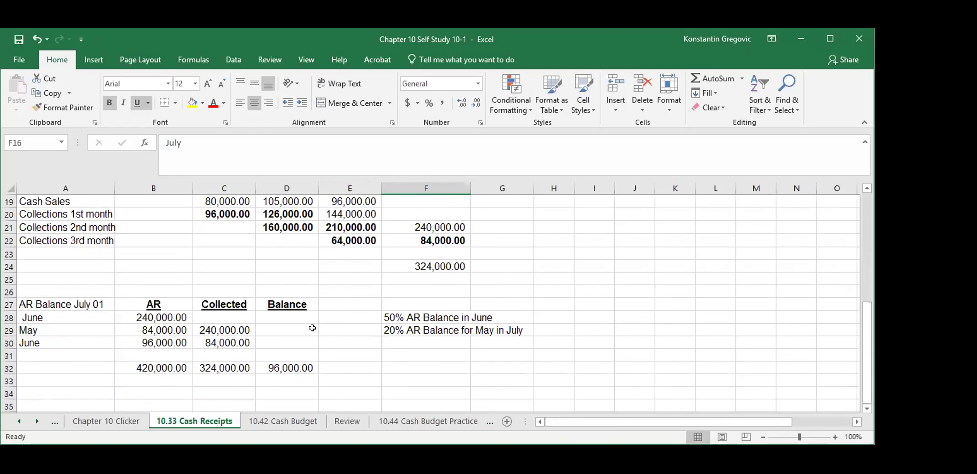
scroll(190, 284, "up", 1)
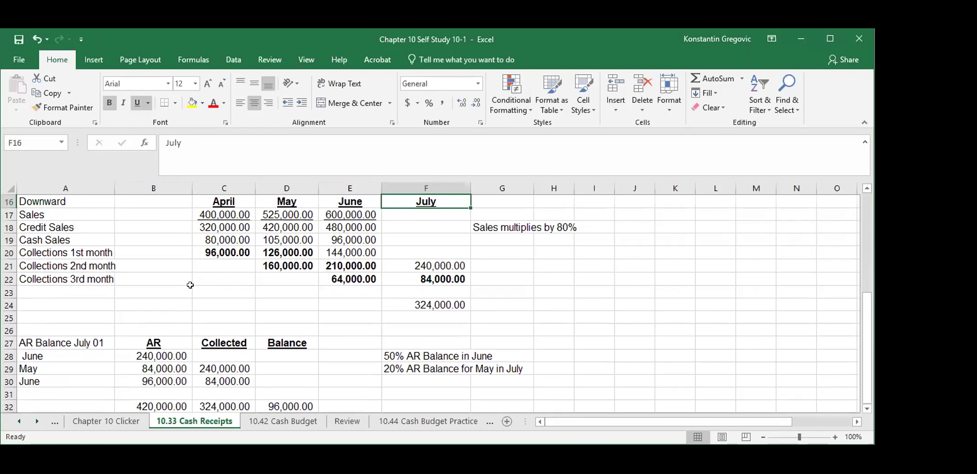
Step: Inspect which cells June's AR formula in B28 refers to, leaving the formula as it is
left_click(47, 351)
scroll(47, 348, "down", 2)
left_click(168, 279)
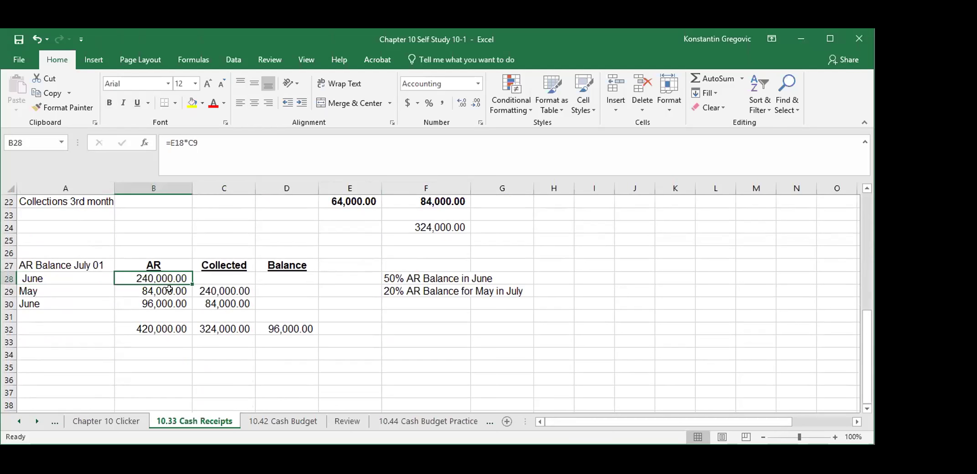
double_click(168, 280)
scroll(369, 332, "up", 4)
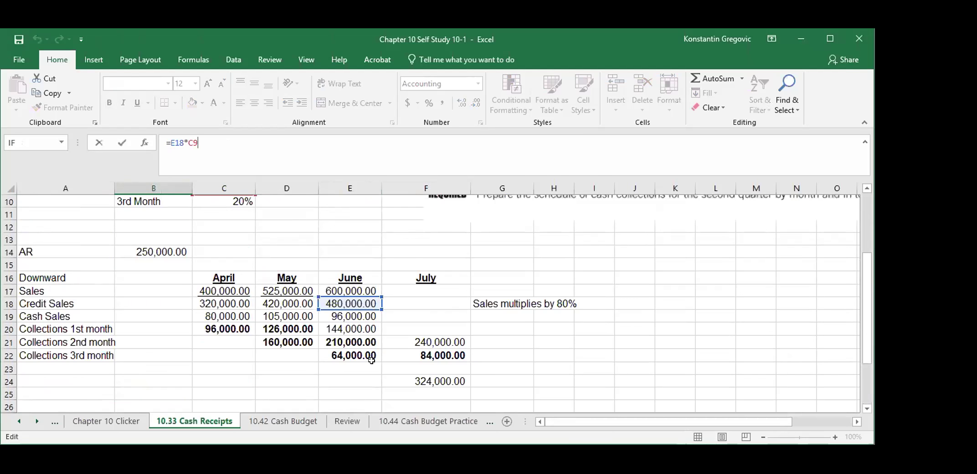
key("Escape")
scroll(296, 334, "down", 2)
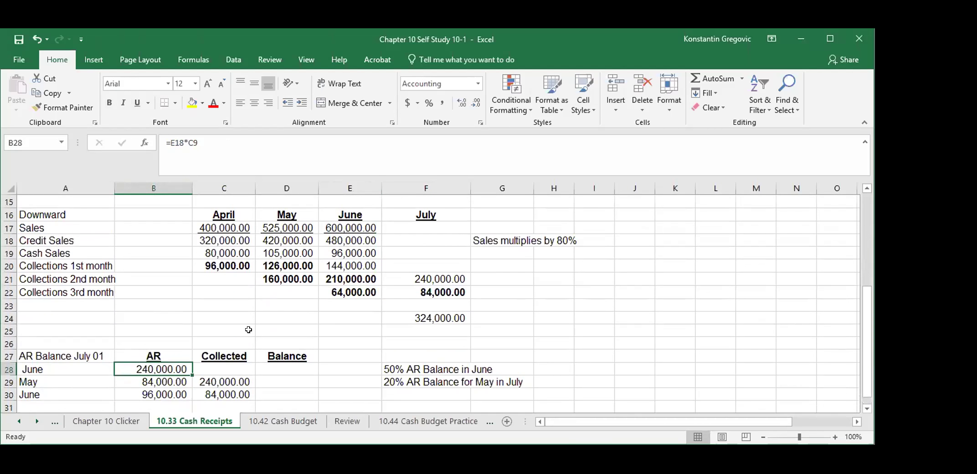
Step: Compare the Collected amounts in C29:C30 with the AR amounts in B28:B30, and check the Balance formula in D32
left_click(220, 377)
left_click_drag(220, 377, 224, 395)
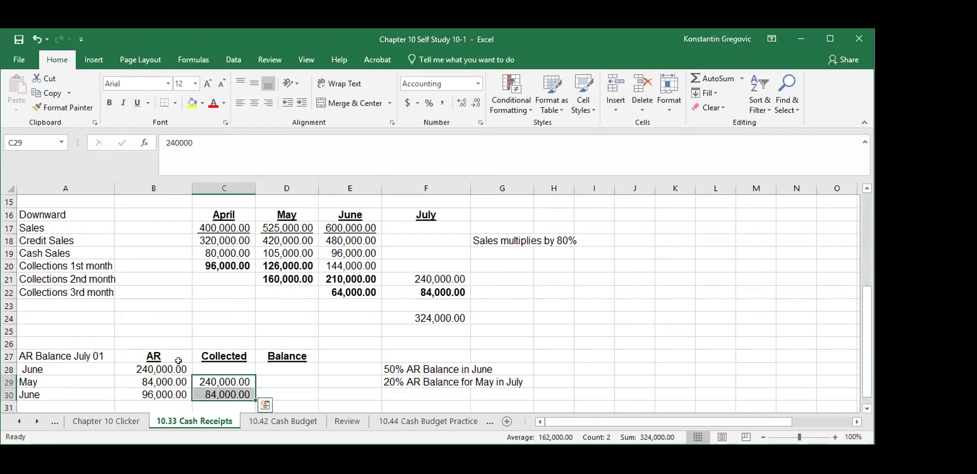
left_click_drag(175, 368, 168, 395)
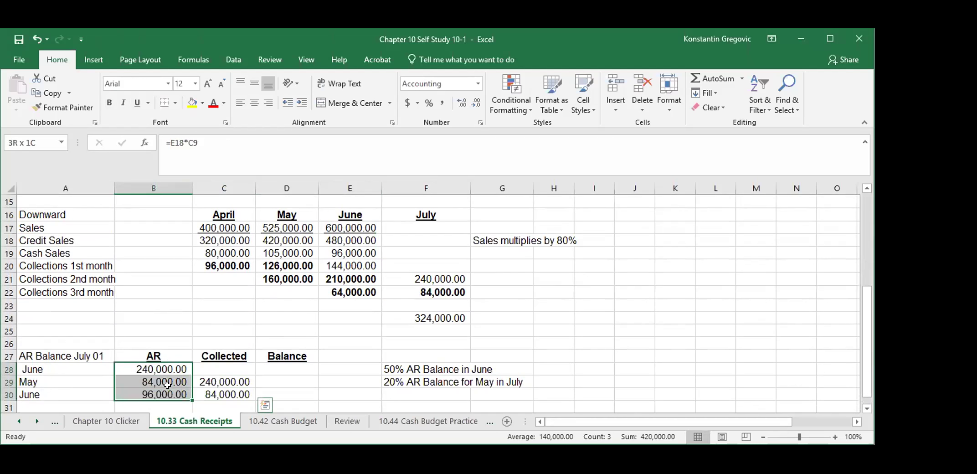
left_click(426, 225)
scroll(337, 346, "down", 2)
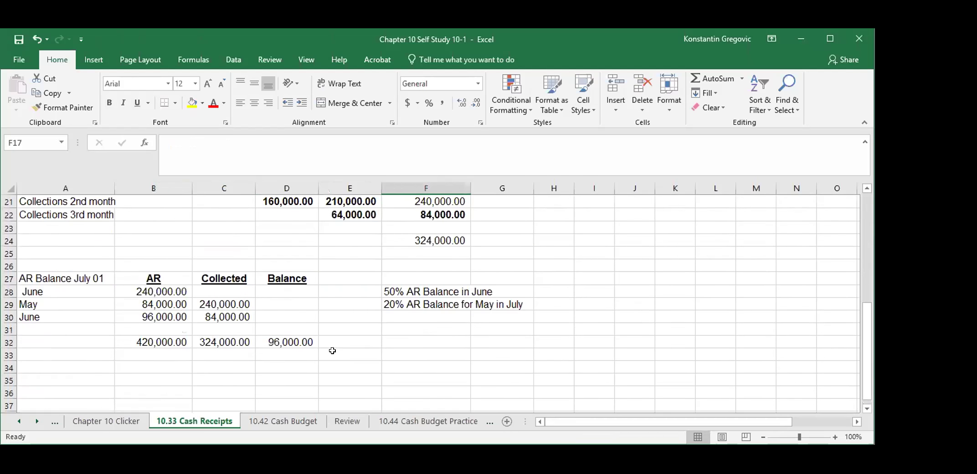
left_click(287, 341)
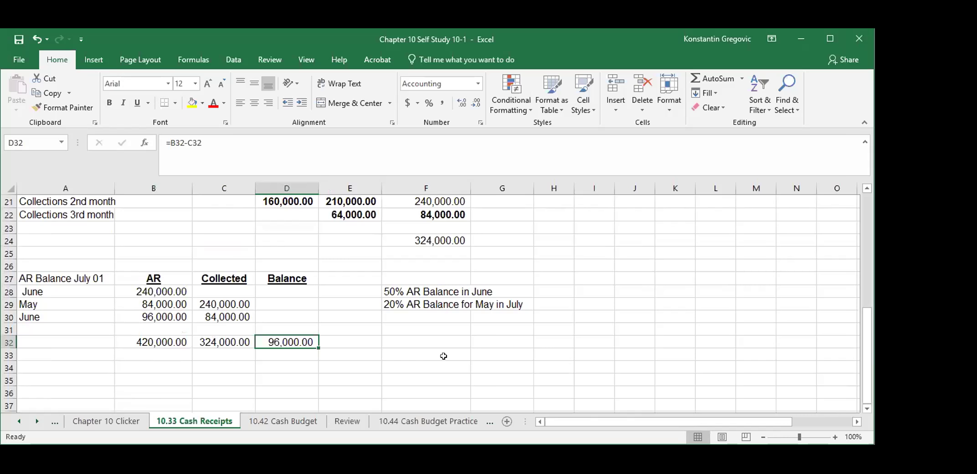
scroll(441, 357, "up", 2)
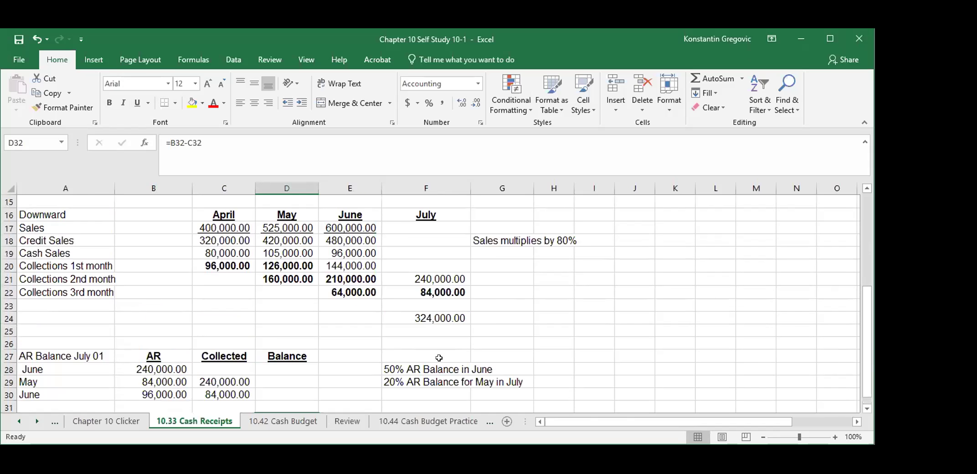
Step: Go over the month labels and Collected entries of the AR Balance section, the Balance in D32 and the June note in F28
left_click(52, 381)
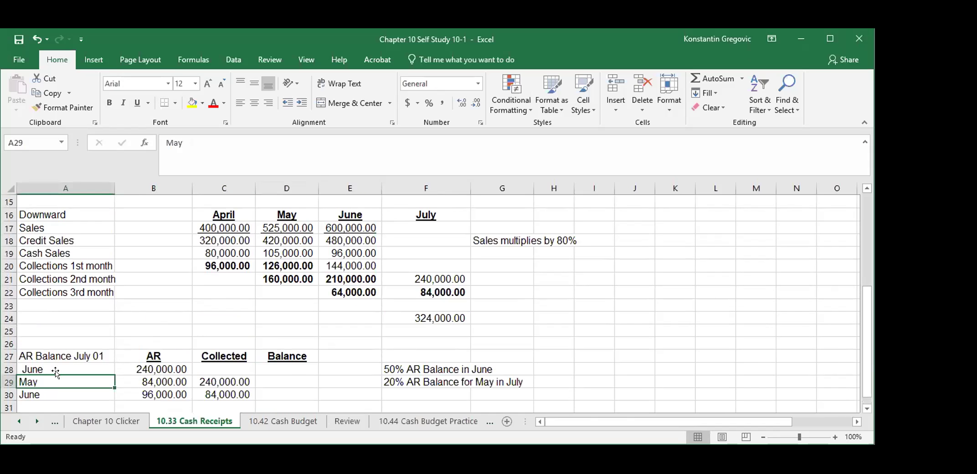
left_click(67, 390)
left_click(81, 370)
left_click(214, 378)
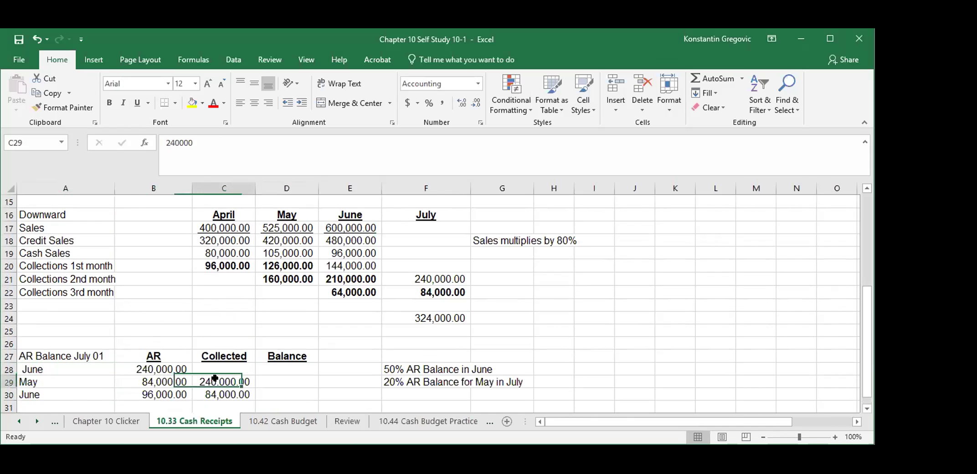
left_click(169, 356)
left_click(296, 377)
scroll(296, 377, "down", 2)
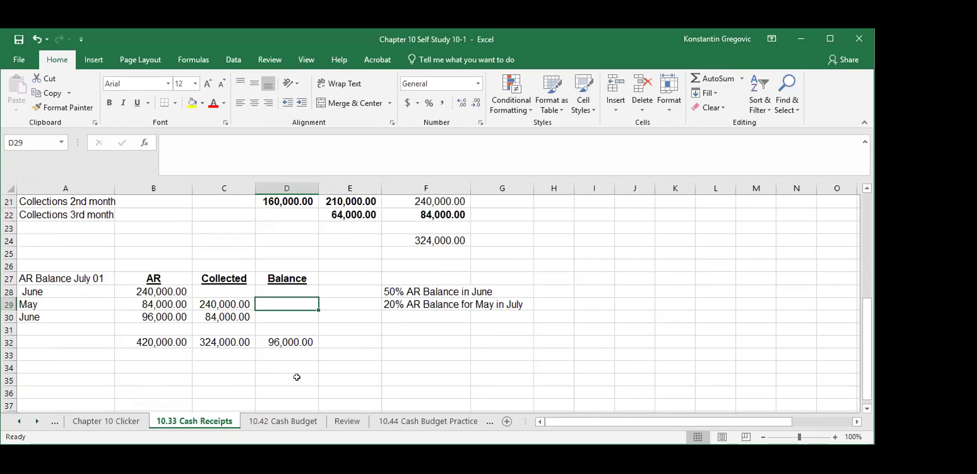
left_click(297, 343)
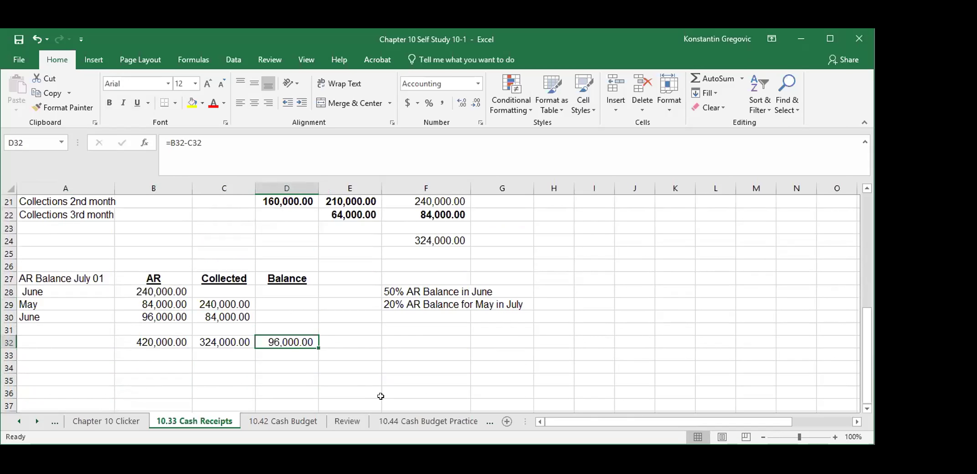
left_click(403, 291)
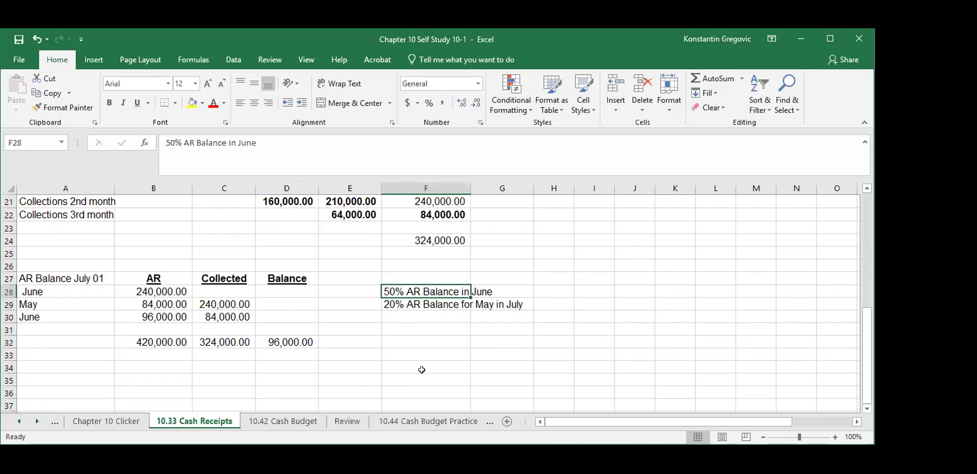
Step: Trace June's AR formula in B28 to the 2nd Month percentage in C9 and June Credit Sales in E18
scroll(421, 369, "up", 2)
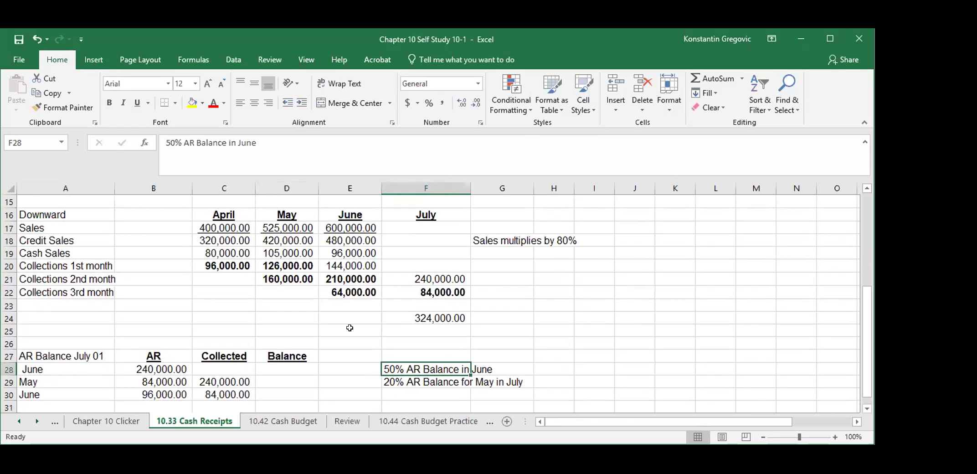
scroll(350, 328, "up", 1)
scroll(350, 328, "down", 2)
scroll(350, 328, "up", 1)
left_click(168, 367)
left_click(211, 137)
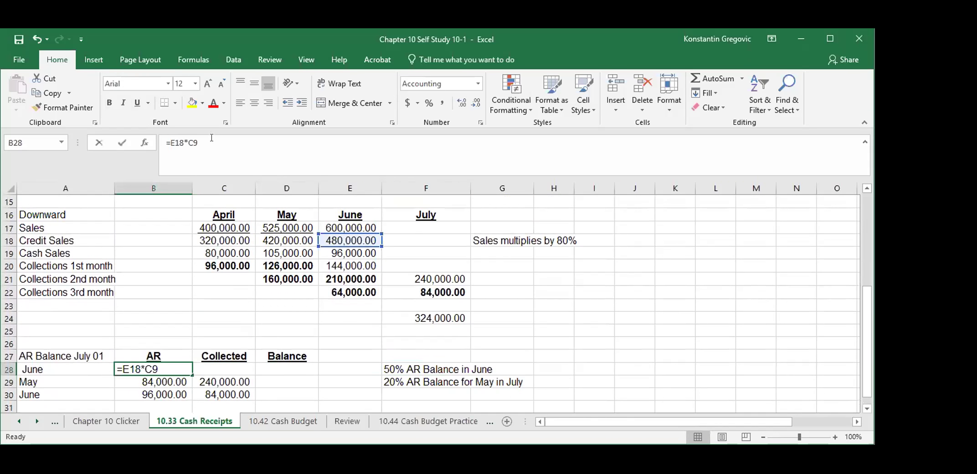
scroll(372, 327, "up", 2)
scroll(369, 345, "up", 1)
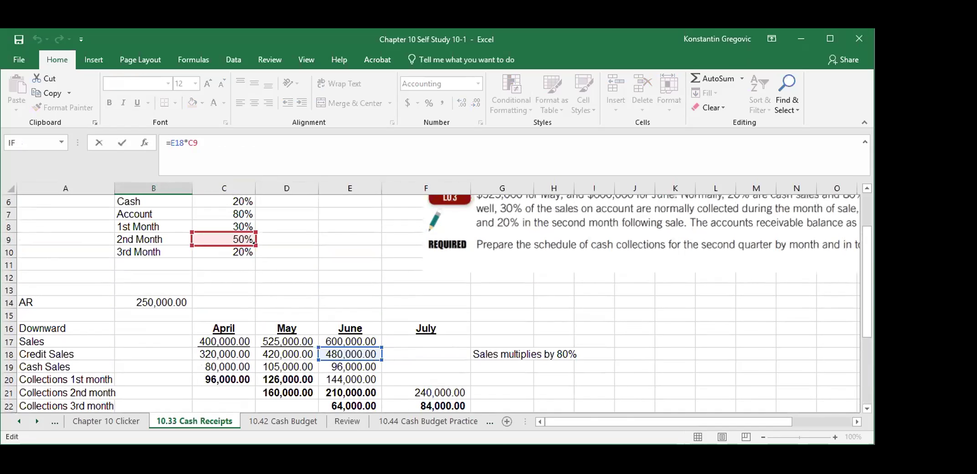
left_click(350, 292)
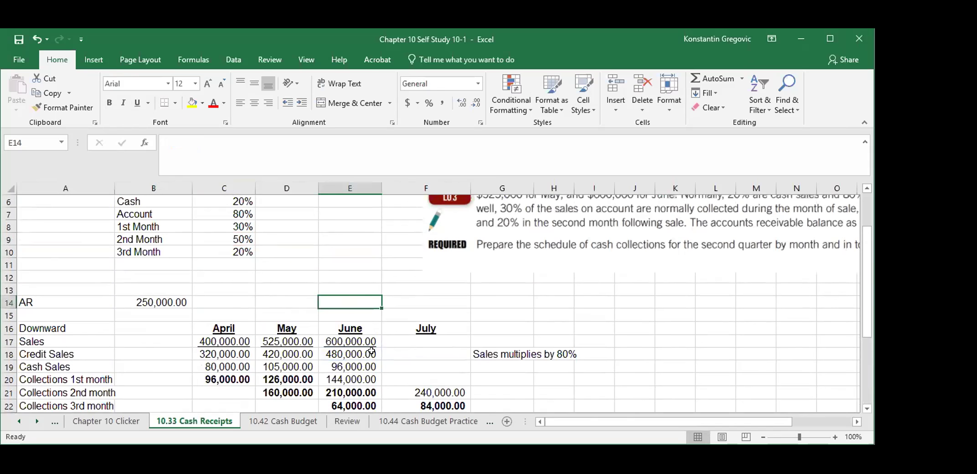
left_click(371, 351)
scroll(389, 364, "down", 2)
scroll(238, 377, "down", 1)
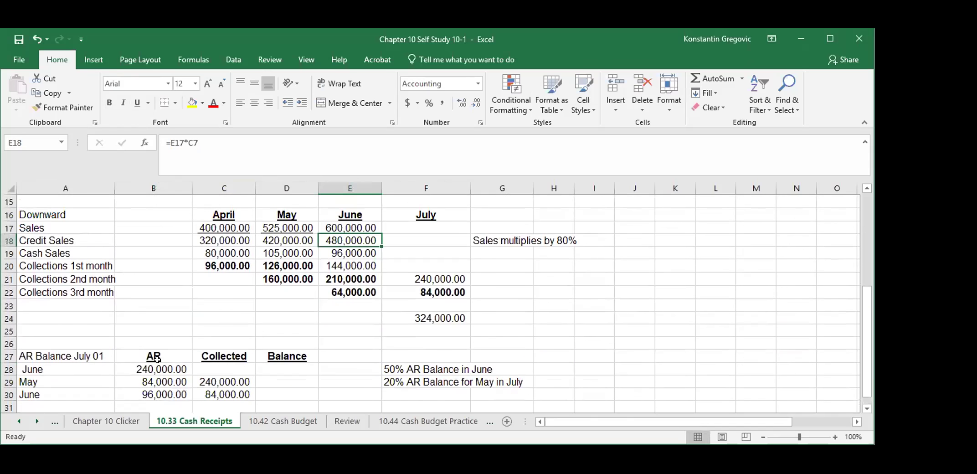
left_click(154, 369)
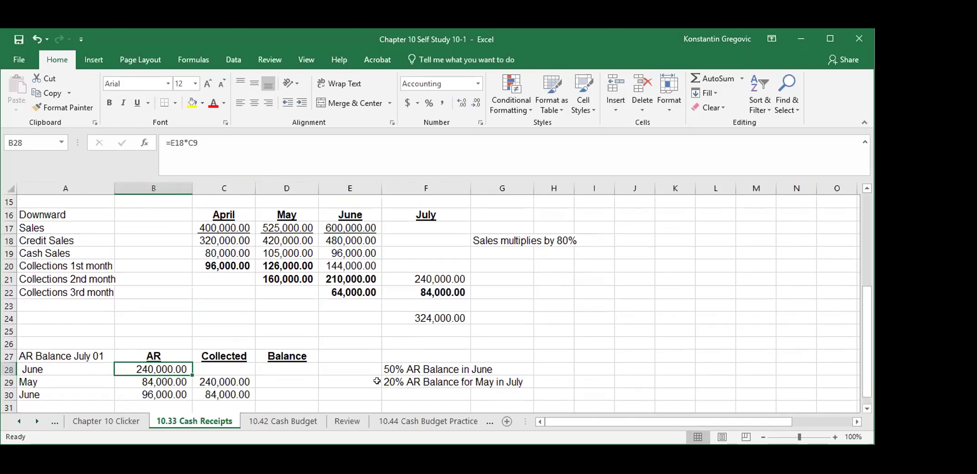
Step: Trace May's AR formula in B29 to May Credit Sales in D18 and the 3rd Month percentage in C10, leaving it as it is
left_click(166, 381)
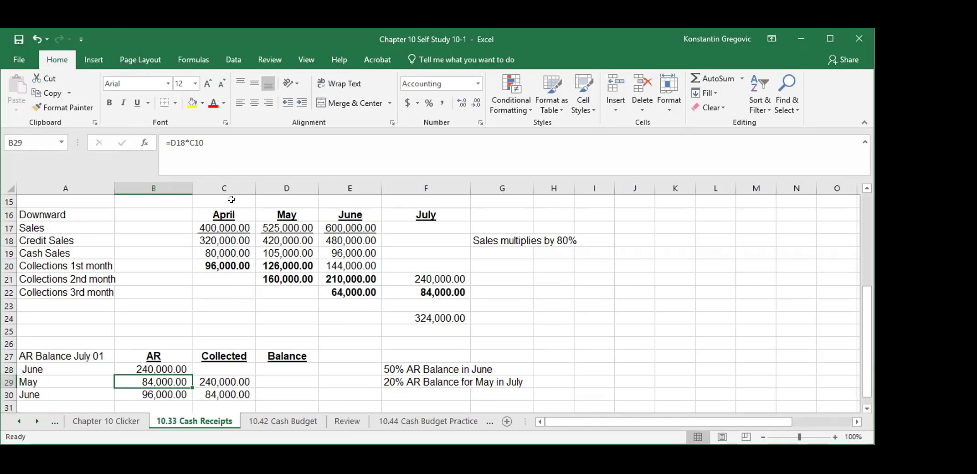
key("F2")
scroll(319, 340, "up", 1)
scroll(318, 346, "down", 1)
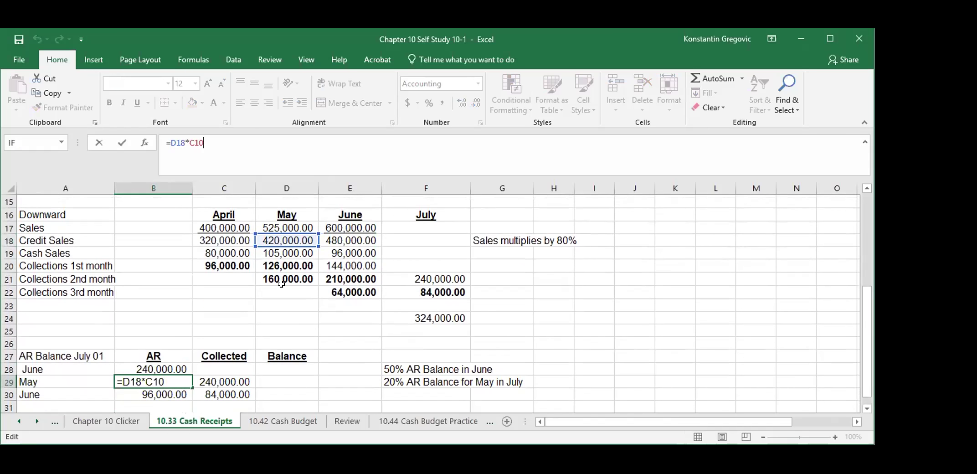
key("Escape")
left_click(288, 237)
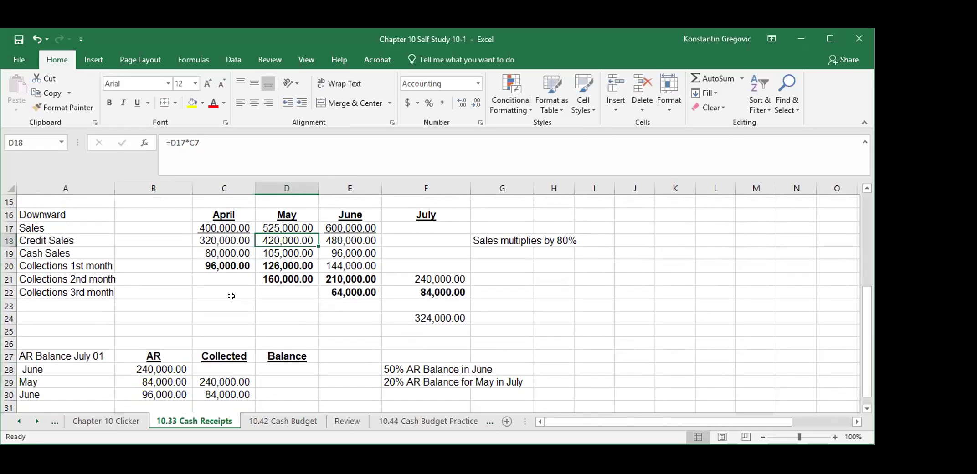
left_click(167, 376)
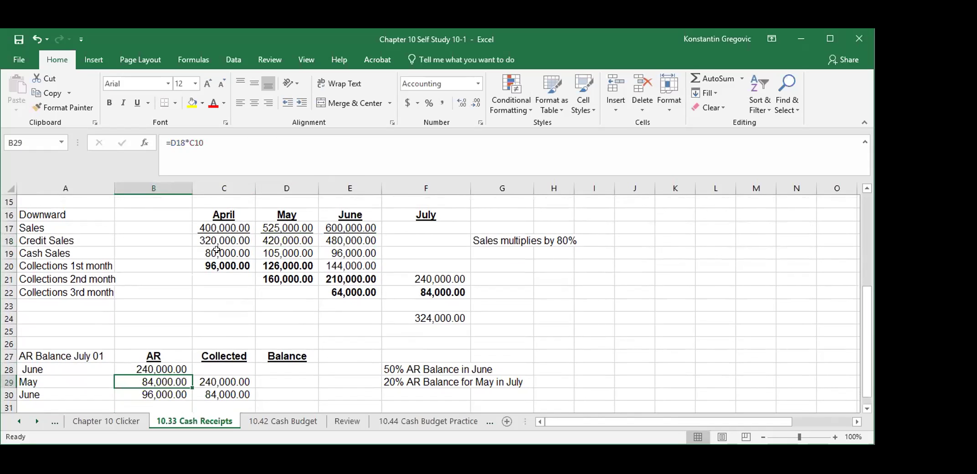
left_click(232, 146)
scroll(257, 322, "up", 3)
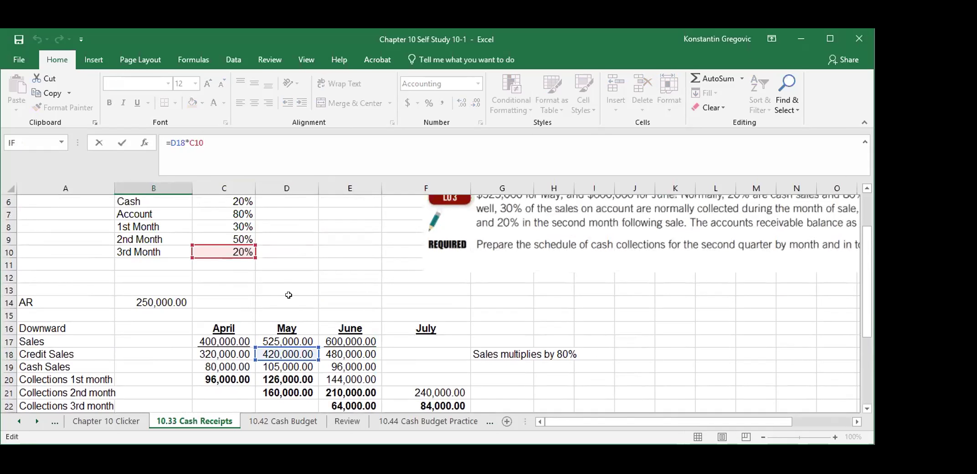
key("ctrl+Return")
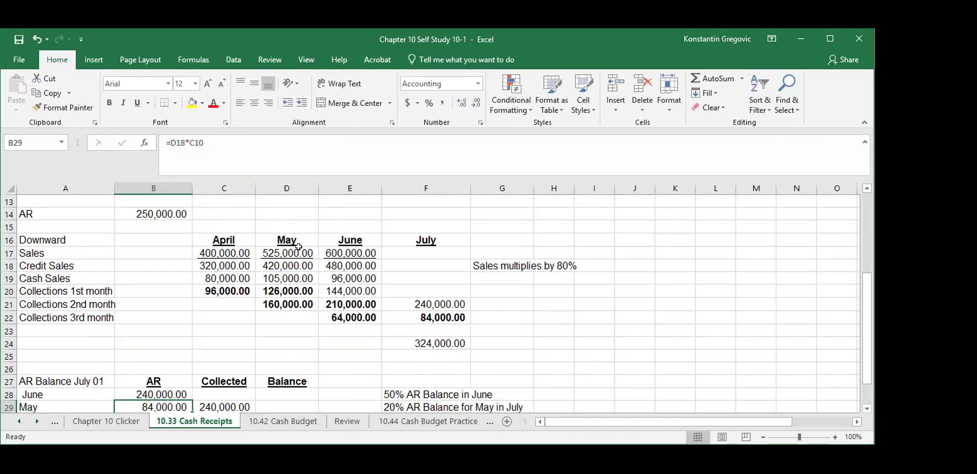
Step: Go over the monthly AR amounts in B28:B30 against the Collected column and the Balance in D32
left_click(298, 277)
scroll(219, 344, "down", 3)
scroll(160, 359, "down", 3)
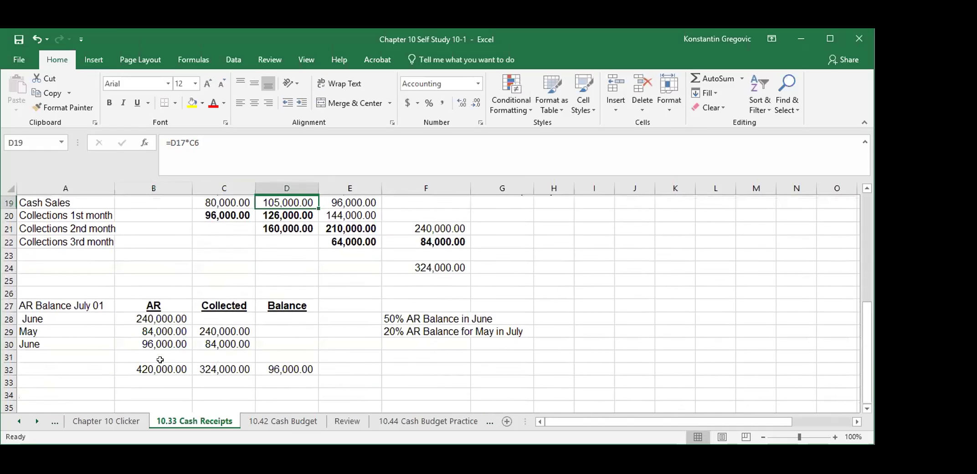
left_click(289, 367)
left_click_drag(160, 305, 149, 361)
left_click(303, 350)
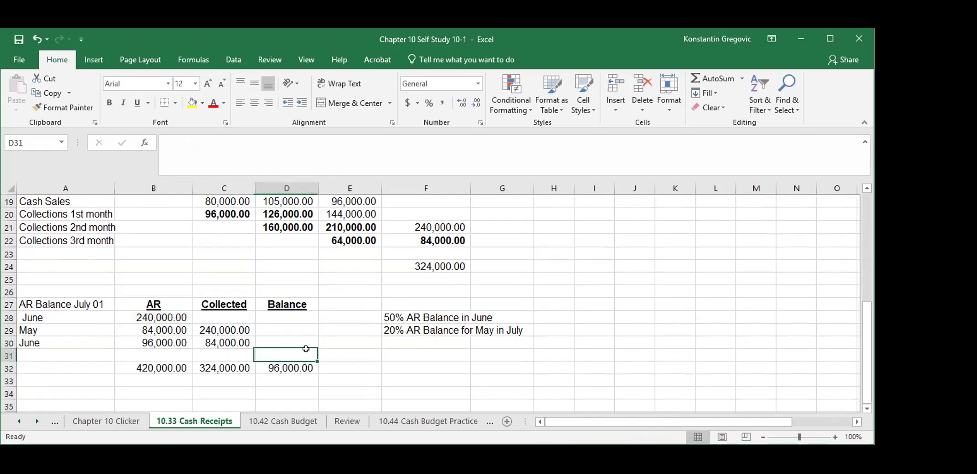
left_click_drag(170, 299, 161, 338)
left_click(235, 318)
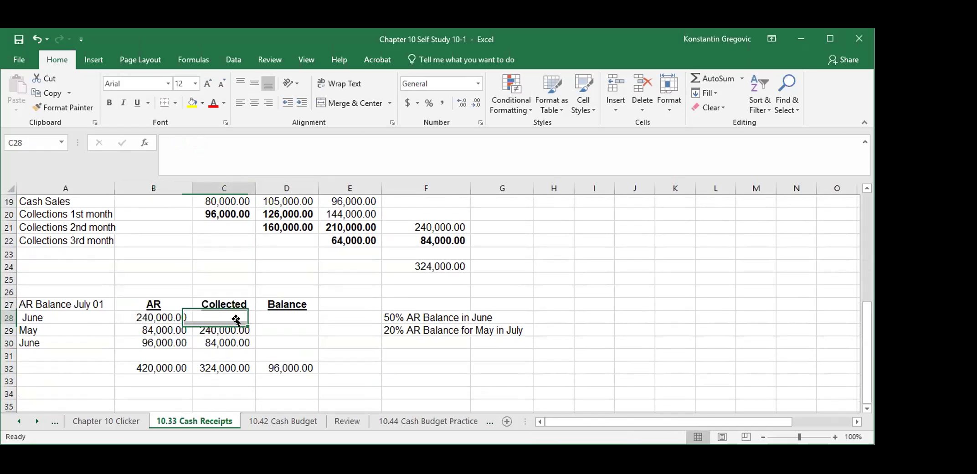
left_click(158, 316)
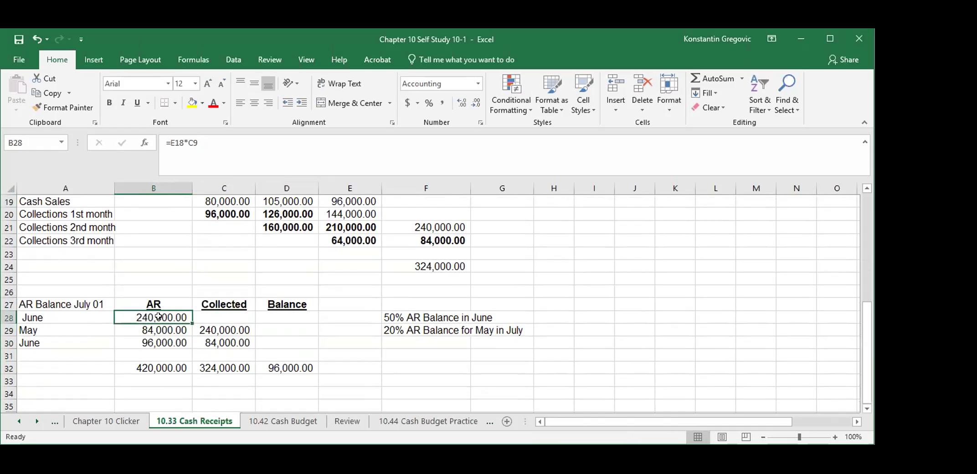
left_click(287, 338)
left_click(287, 366)
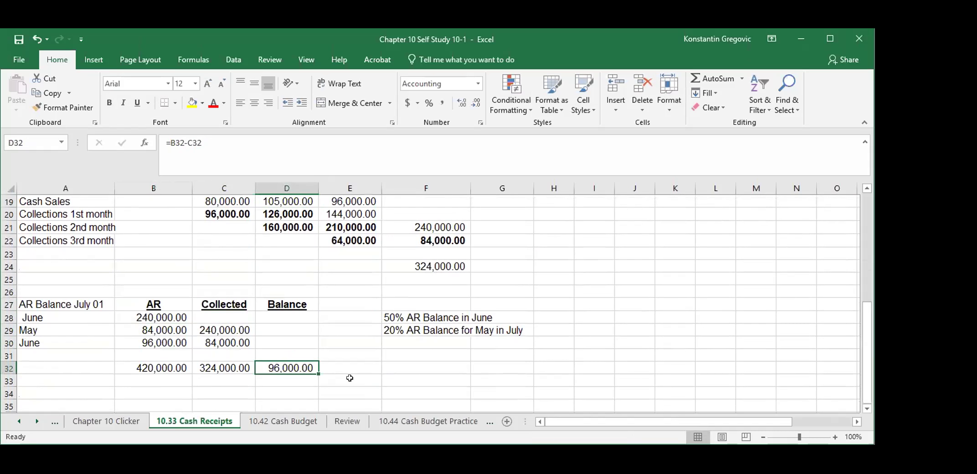
Step: Check the AR total formula in B32 and the Balance formula in D32
scroll(350, 378, "up", 2)
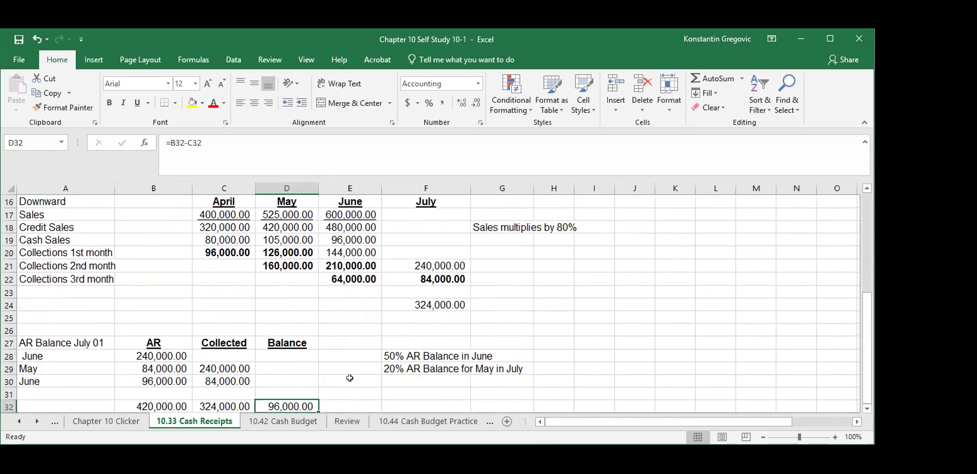
scroll(257, 355, "down", 1)
left_click(179, 404)
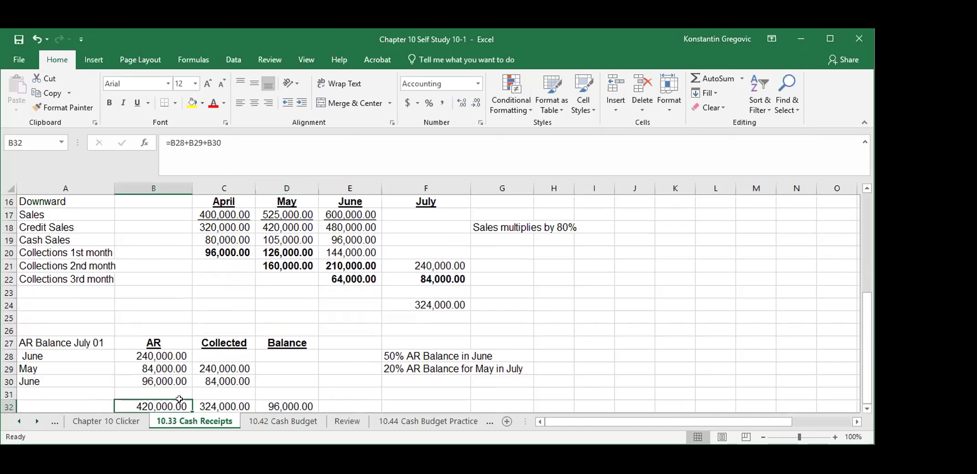
left_click(277, 404)
scroll(371, 369, "down", 1)
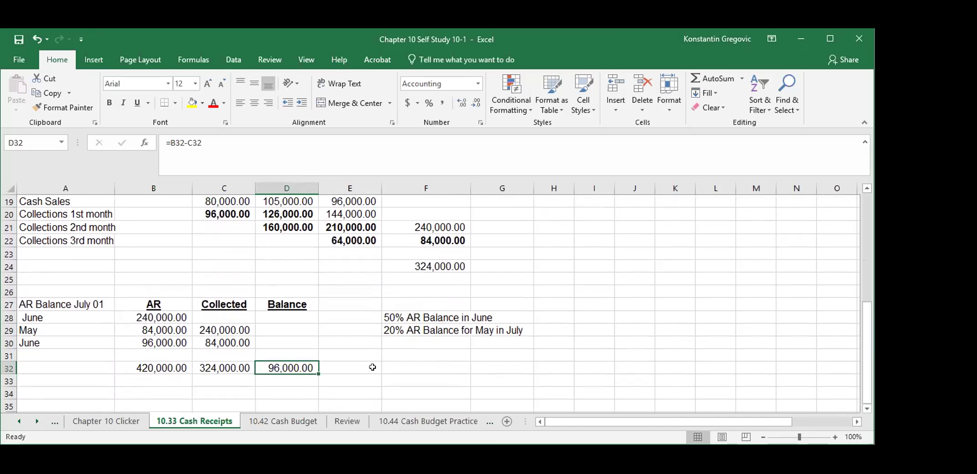
Step: Review the April to July collections schedule in rows 16 to 24 and compare it with the AR Balance July 01 section
scroll(372, 367, "up", 2)
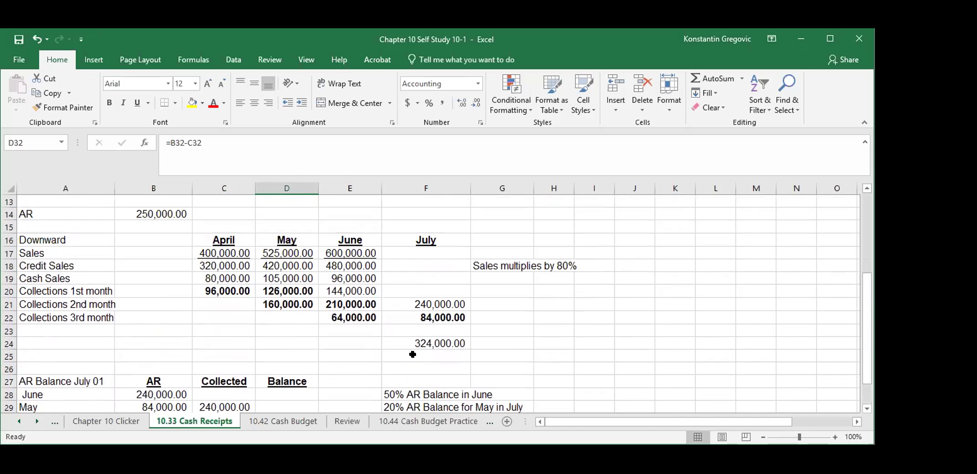
left_click(159, 247)
left_click_drag(159, 247, 355, 322)
left_click(258, 329)
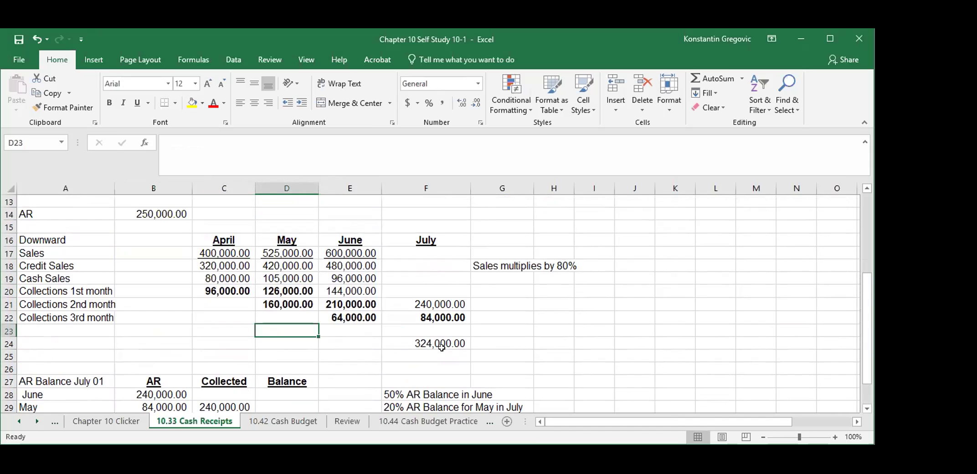
scroll(407, 319, "down", 1)
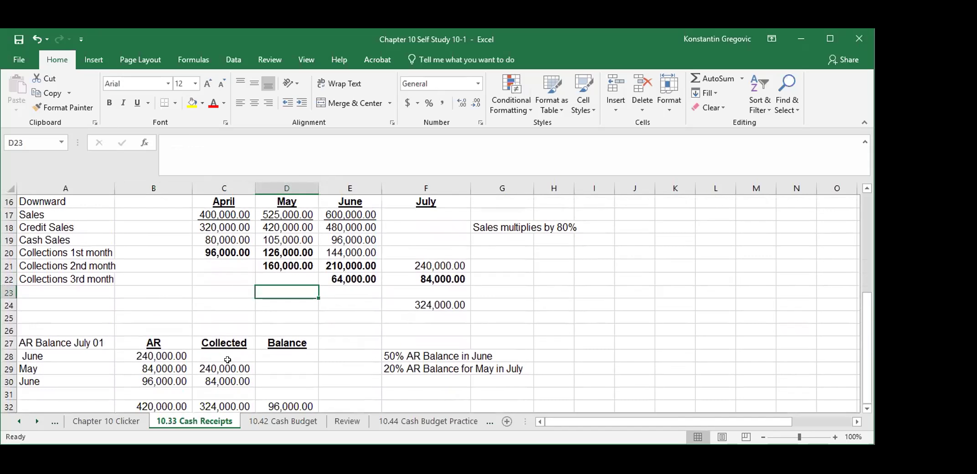
scroll(361, 327, "down", 1)
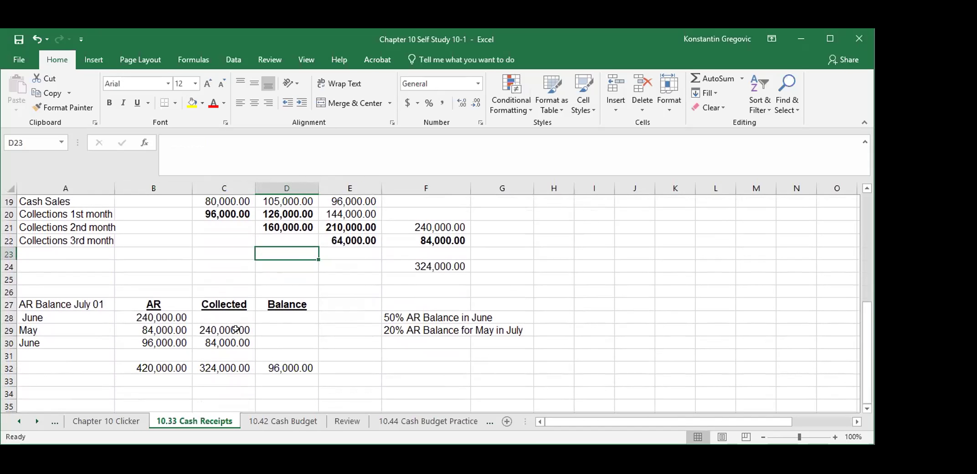
Step: Glance at the 10.44 Cash Budget Practice sheet and show the 10.42 Cash Budget sheet from its first row
left_click(282, 421)
scroll(340, 358, "up", 5)
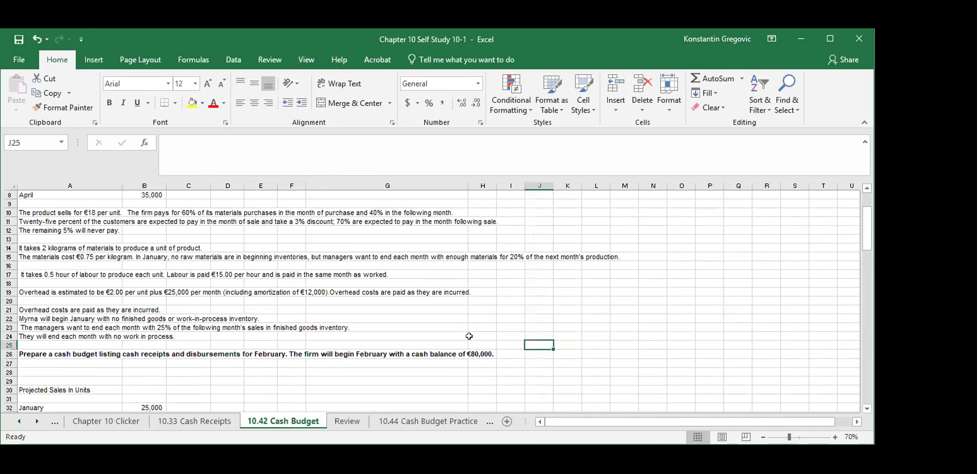
scroll(509, 289, "up", 3)
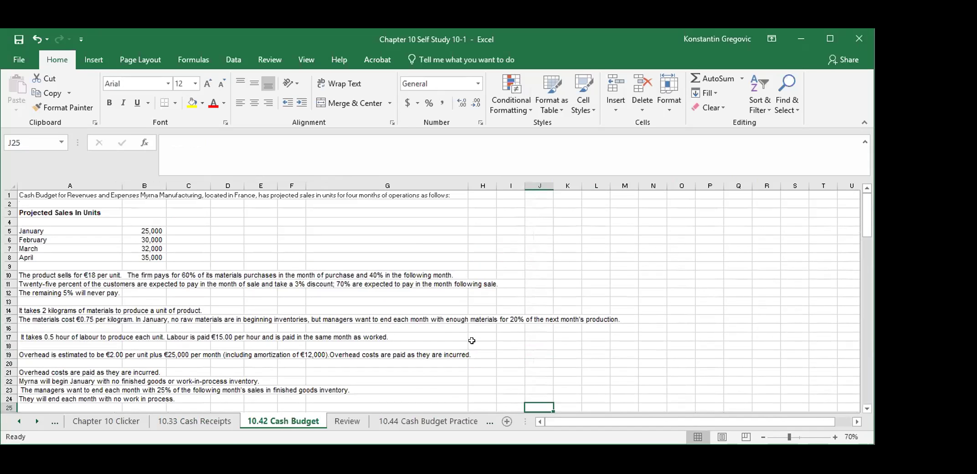
left_click(441, 419)
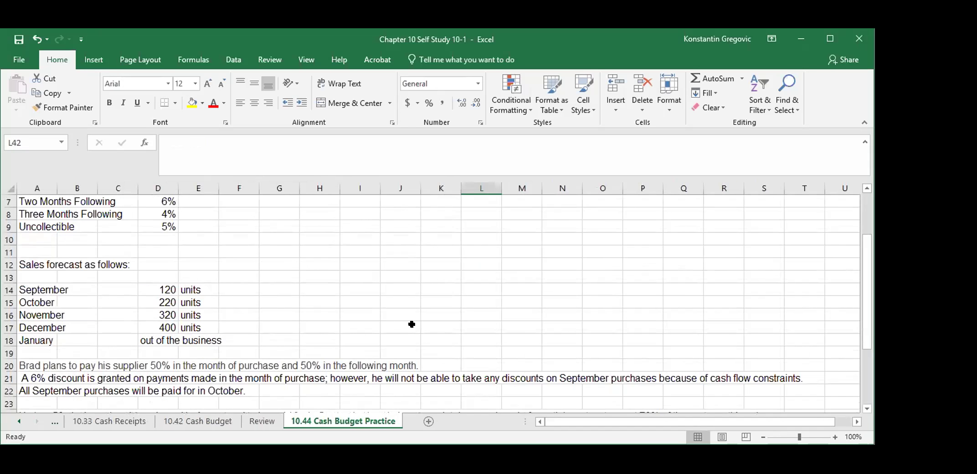
scroll(411, 323, "up", 2)
left_click(197, 420)
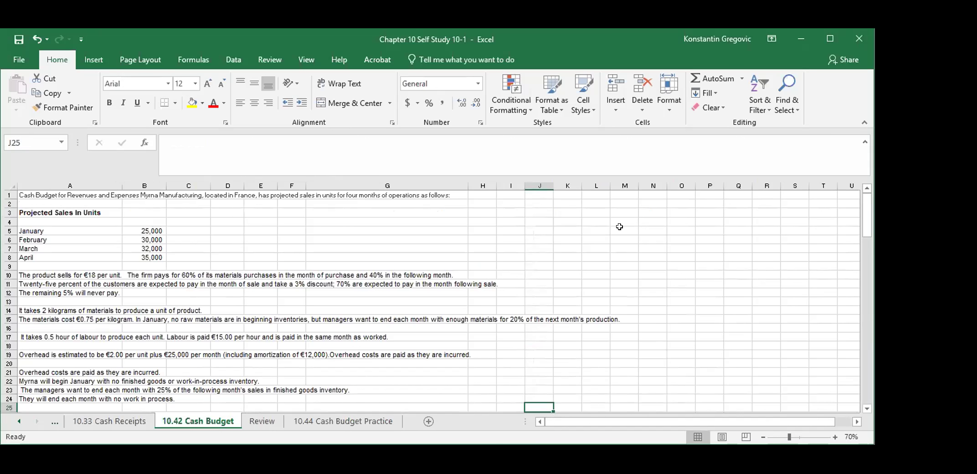
Step: Enlarge the 10.42 Cash Budget sheet to 110% zoom
left_click(834, 436)
left_click(834, 436)
left_click(834, 436)
left_click(834, 436)
scroll(412, 296, "up", 3)
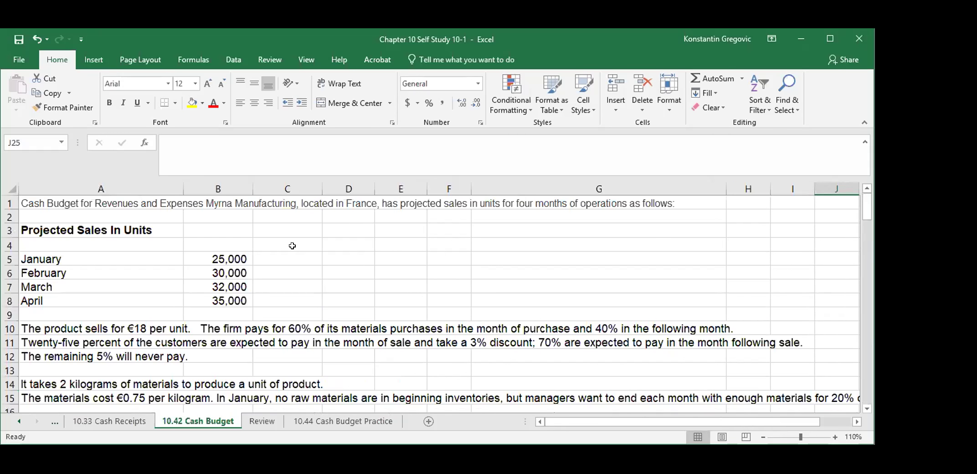
Step: Read the Myrna Manufacturing introduction in row 1 and look over the rest of the cash budget problem text
left_click(78, 201)
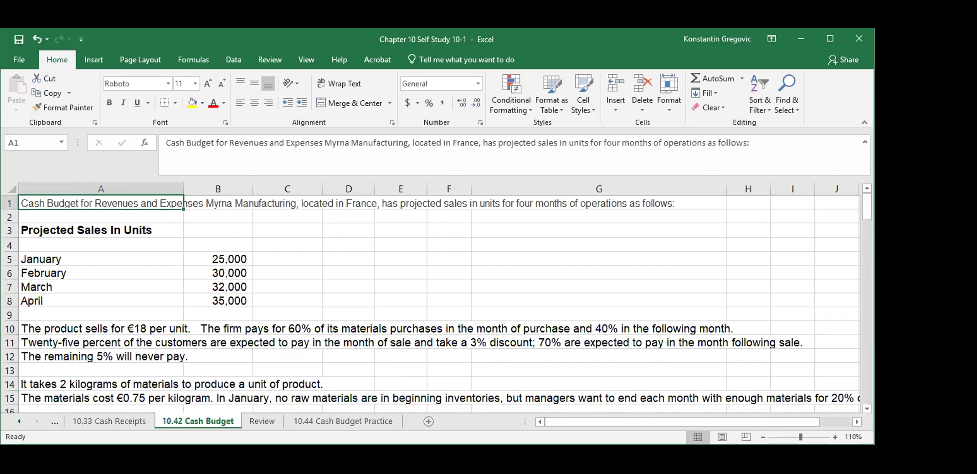
left_click(309, 256)
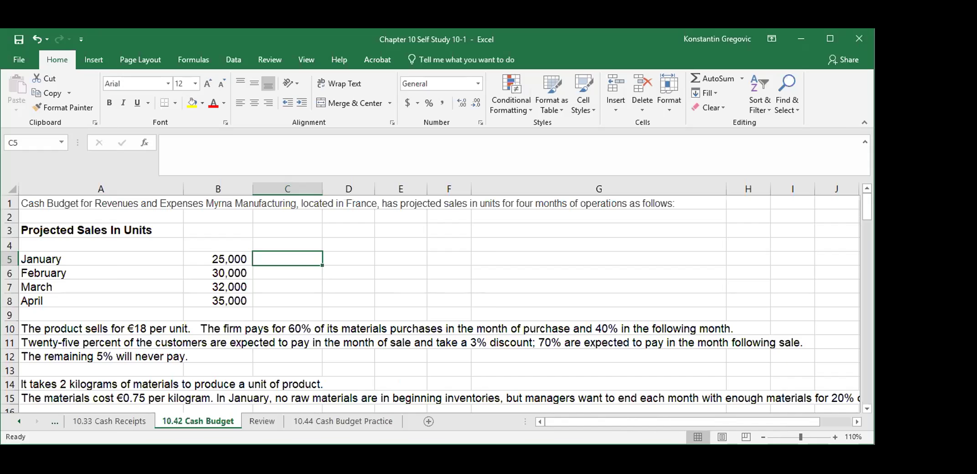
left_click(487, 257)
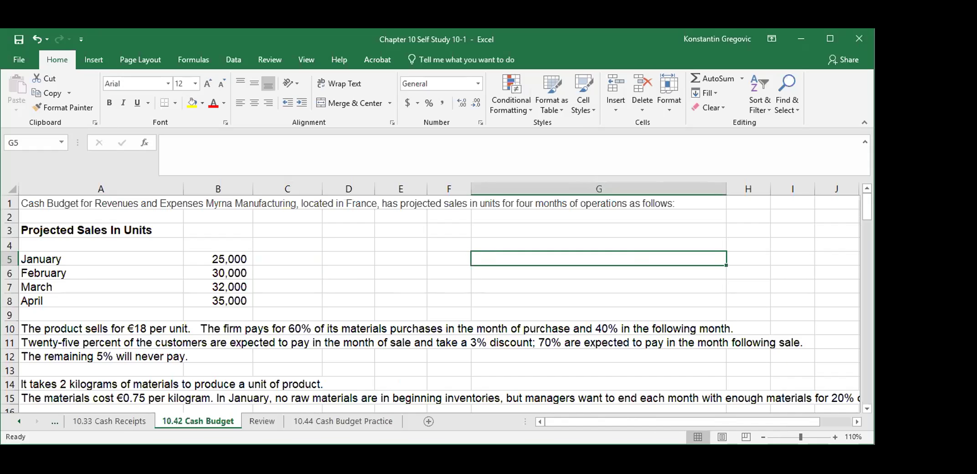
scroll(440, 335, "down", 2)
scroll(440, 335, "up", 2)
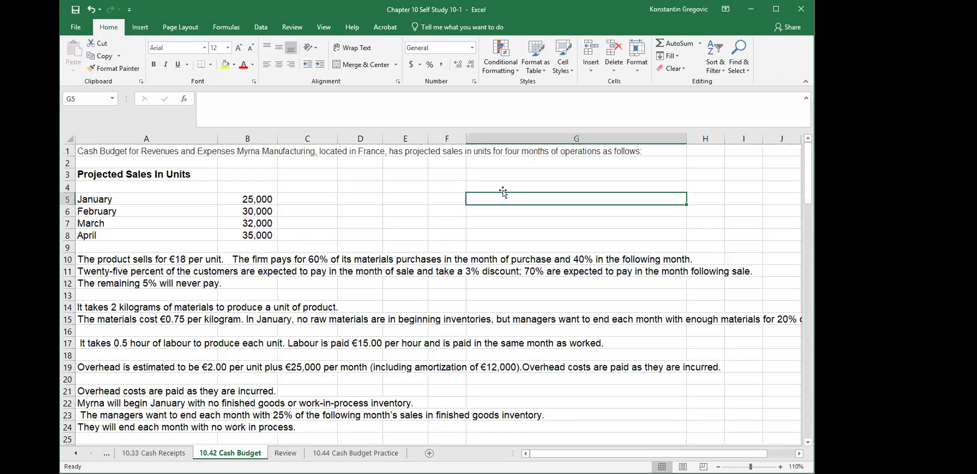
left_click(142, 152)
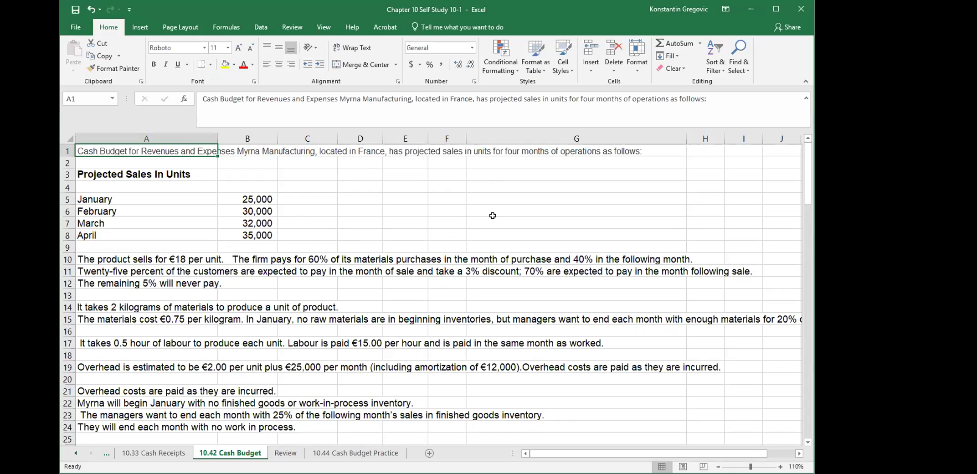
left_click(447, 236)
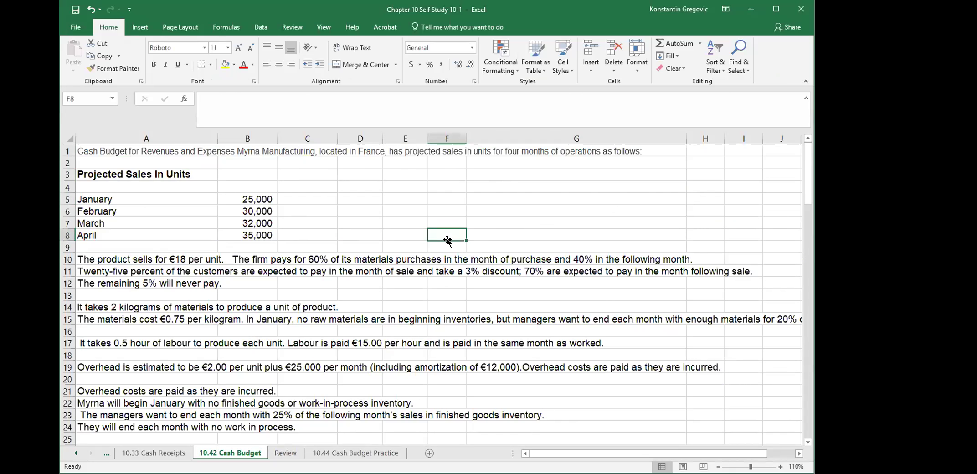
left_click(132, 151)
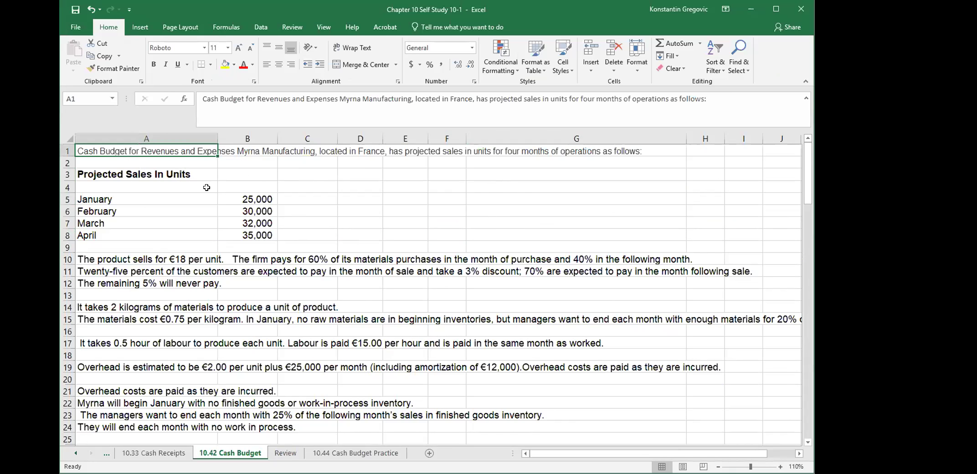
left_click(310, 150)
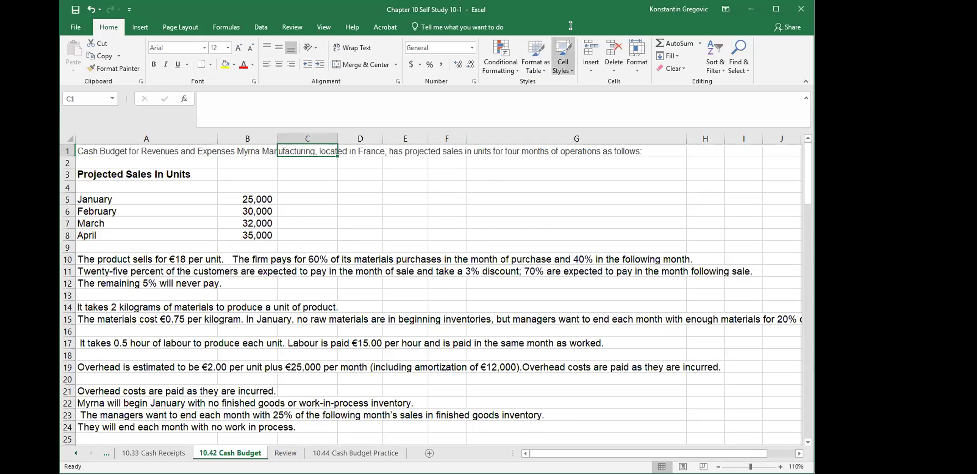
left_click(592, 197)
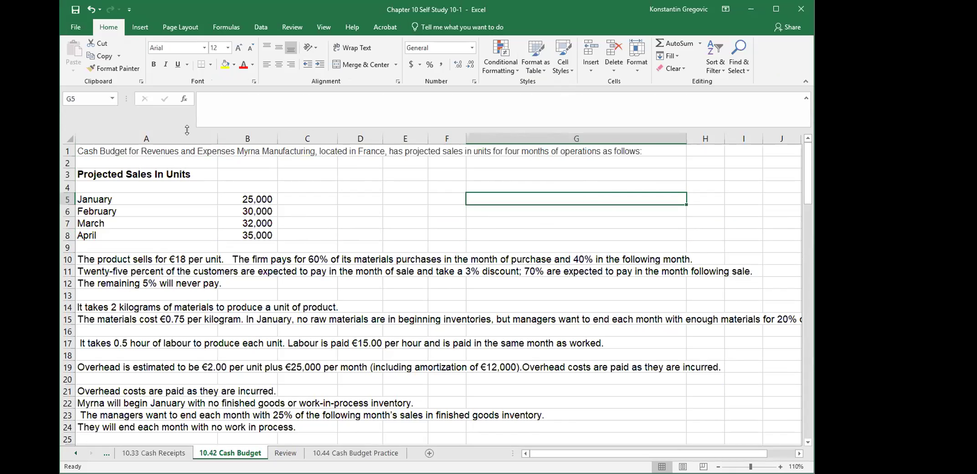
Step: Go through the projected unit sales for January to April in B5:B8
left_click(153, 203)
left_click(242, 198)
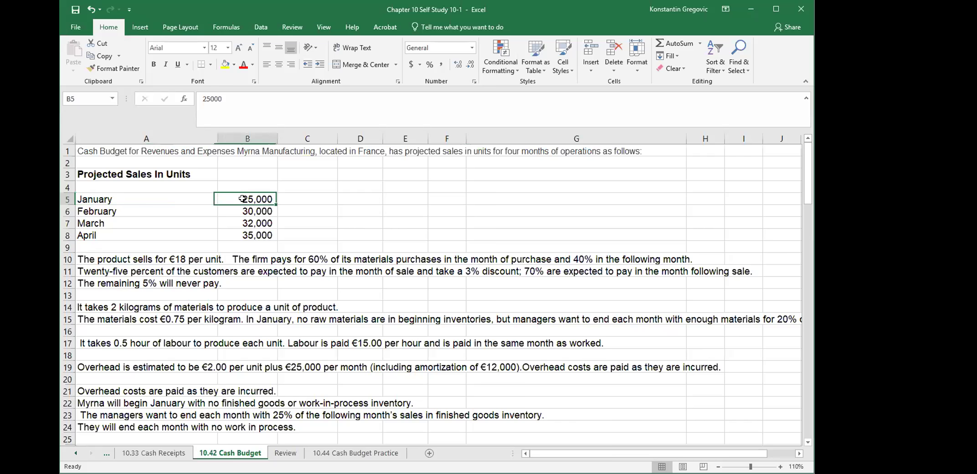
left_click(255, 209)
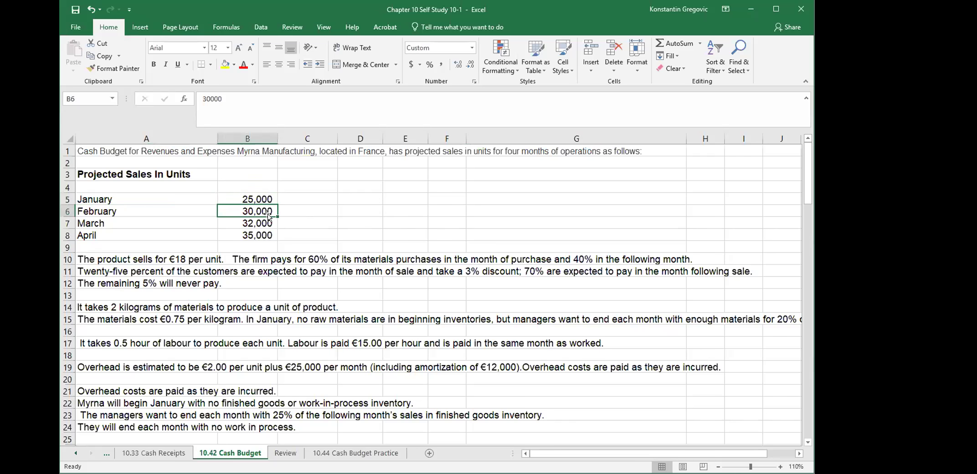
left_click(266, 223)
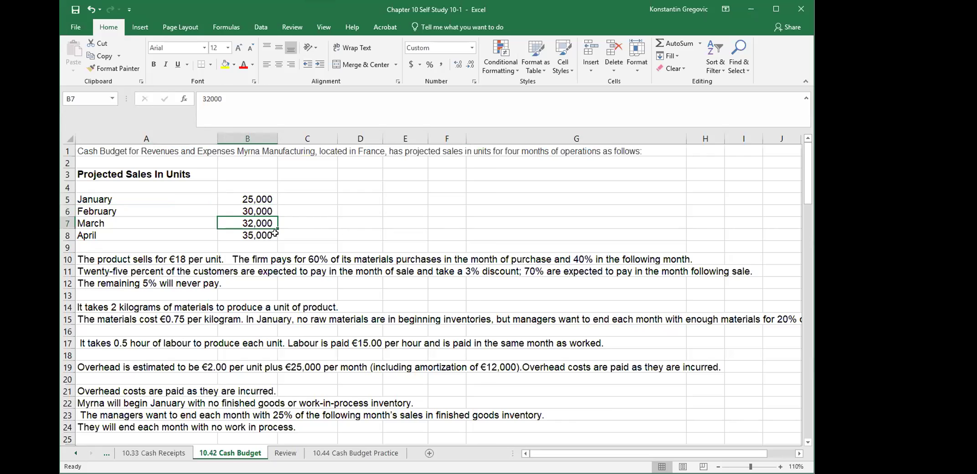
left_click(267, 234)
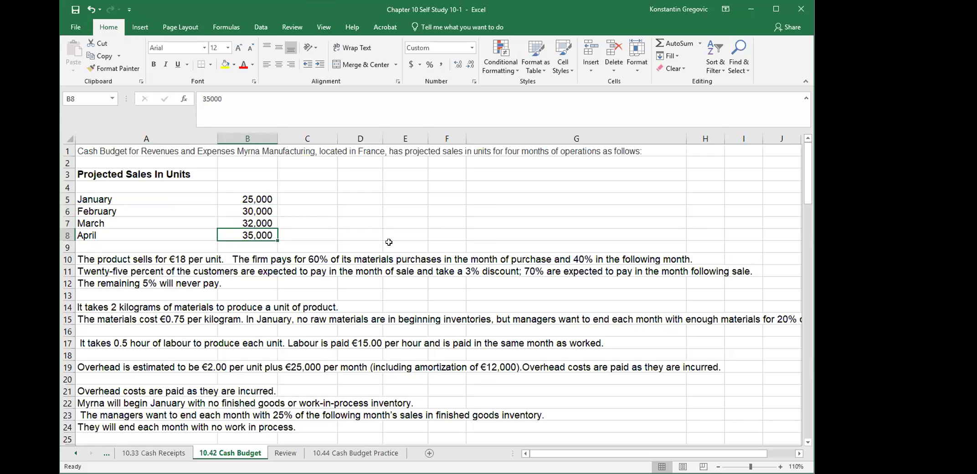
scroll(388, 242, "down", 1)
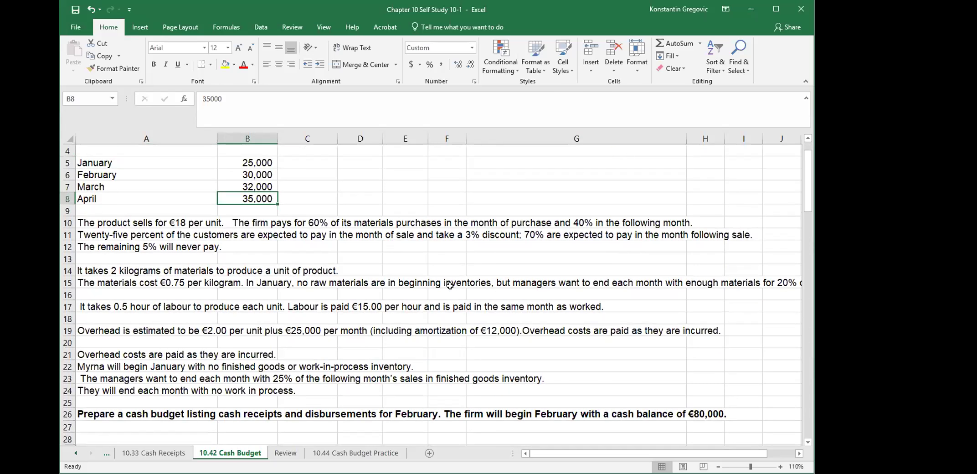
Step: Read the selling price per unit and the materials payment terms in row 10
left_click(93, 224)
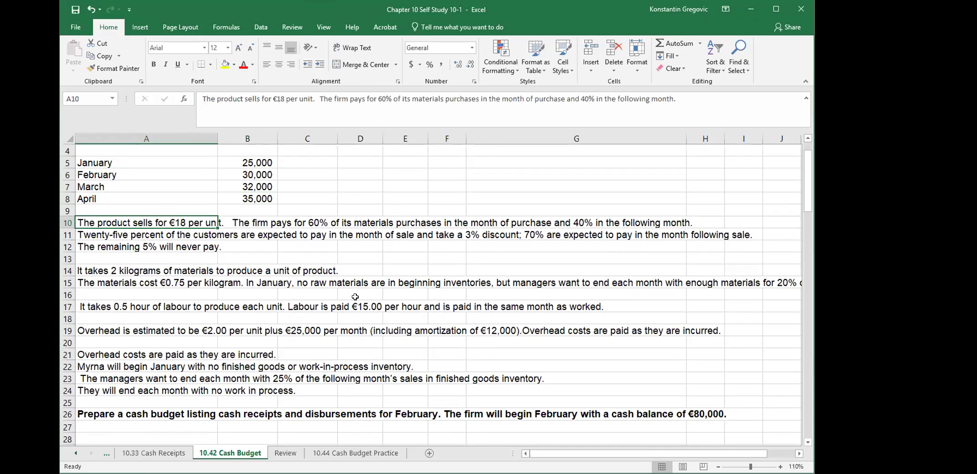
left_click(274, 219)
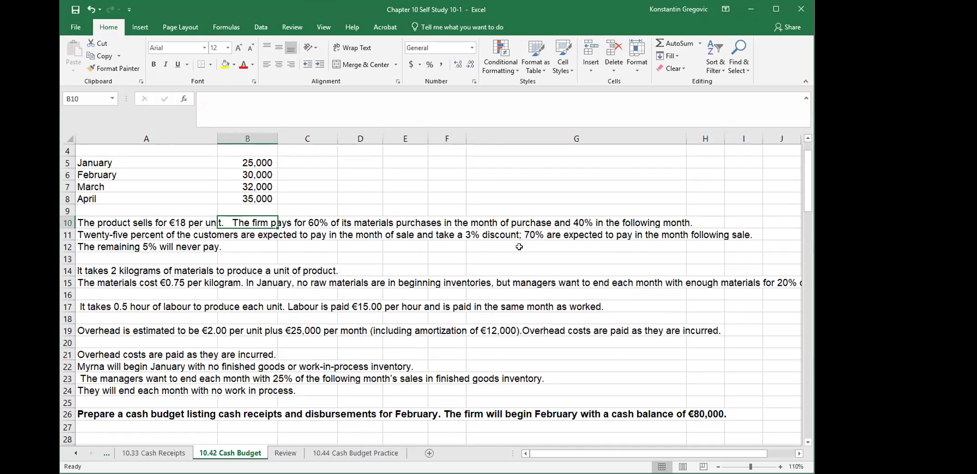
left_click(533, 248)
left_click(750, 222)
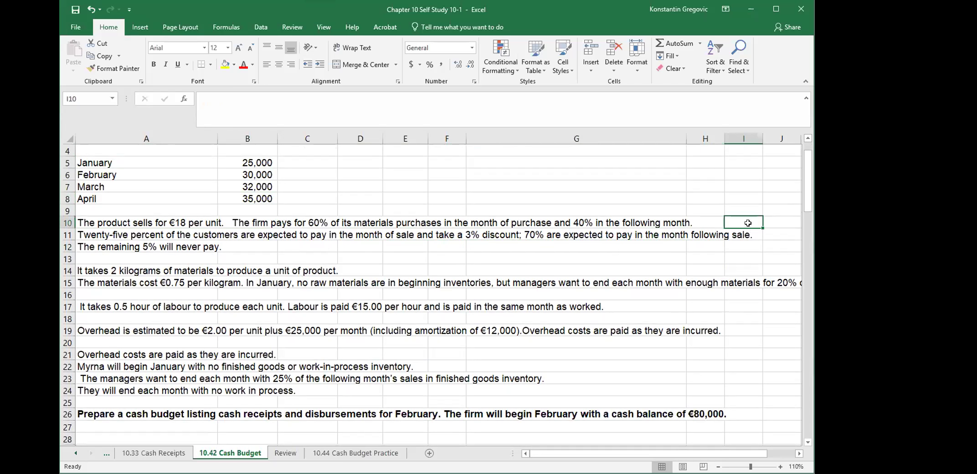
type("Accou")
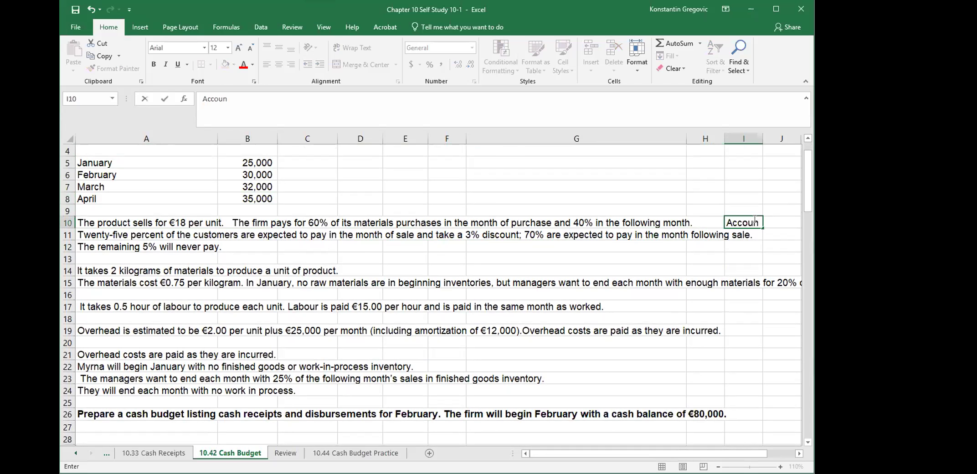
key("Escape")
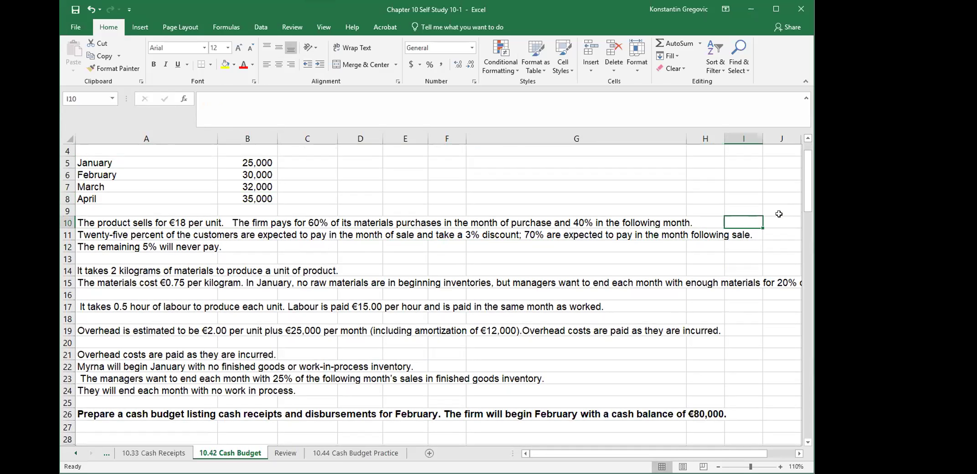
Step: Maximize the workbook window and enter the note "Disbursements-AP" in J10, beside the materials payment terms
key("super+Up")
left_click(718, 223)
type("Disbursemnts")
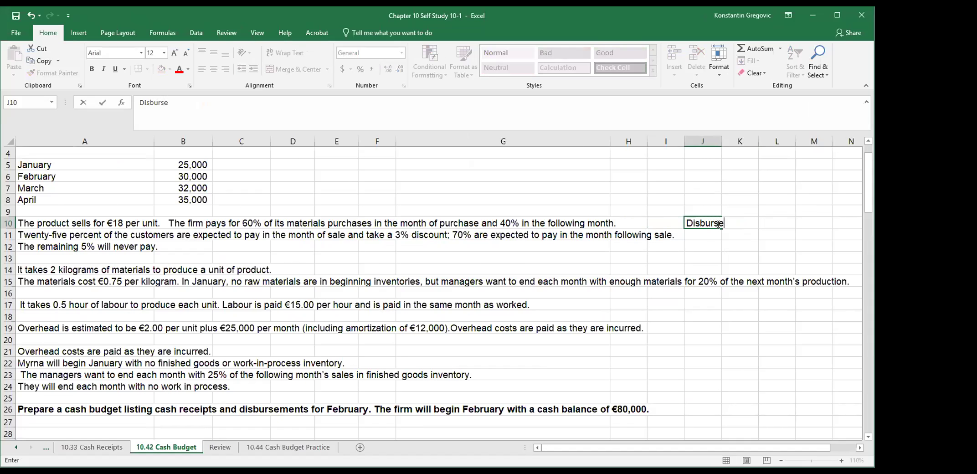
key("BackSpace")
key("BackSpace")
key("BackSpace")
type("ents-AP")
key("Return")
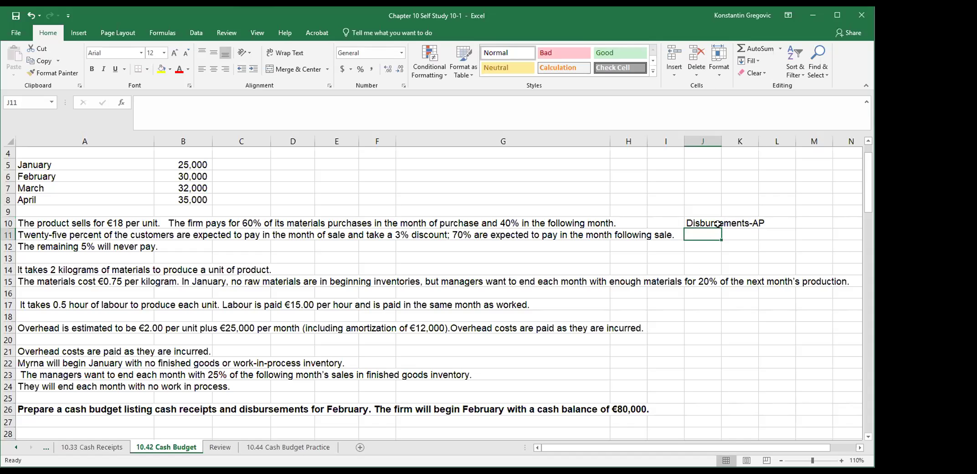
Step: Reread the materials payment split in row 10 and examine the customer collection terms in rows 11 and 12
key("Left")
key("Left")
key("Left")
key("Up")
key("Left")
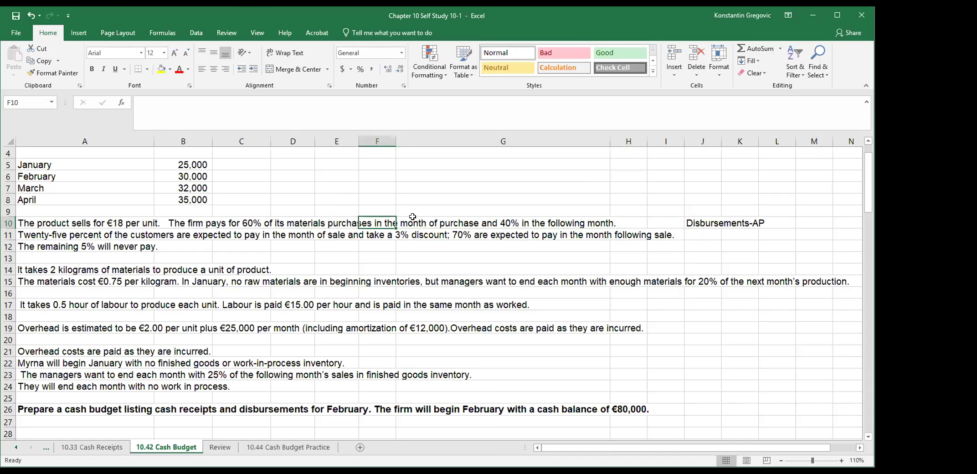
left_click(522, 222)
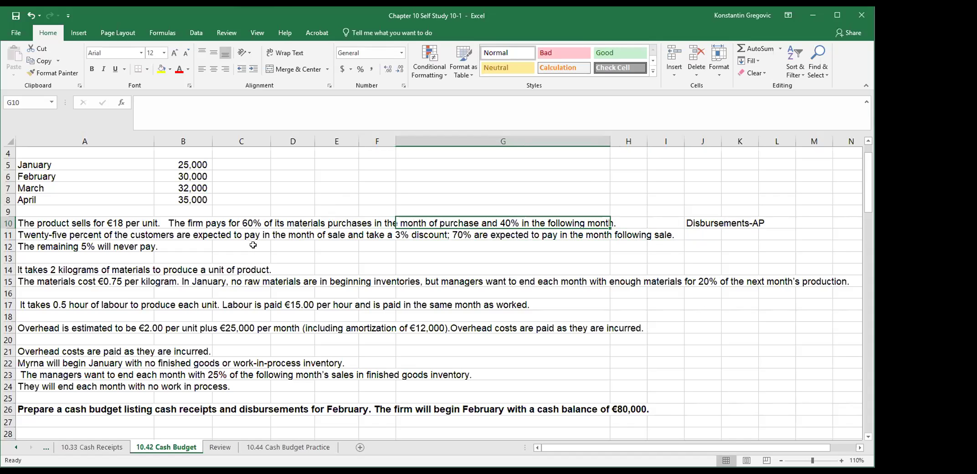
scroll(77, 198, "down", 1)
left_click(44, 196)
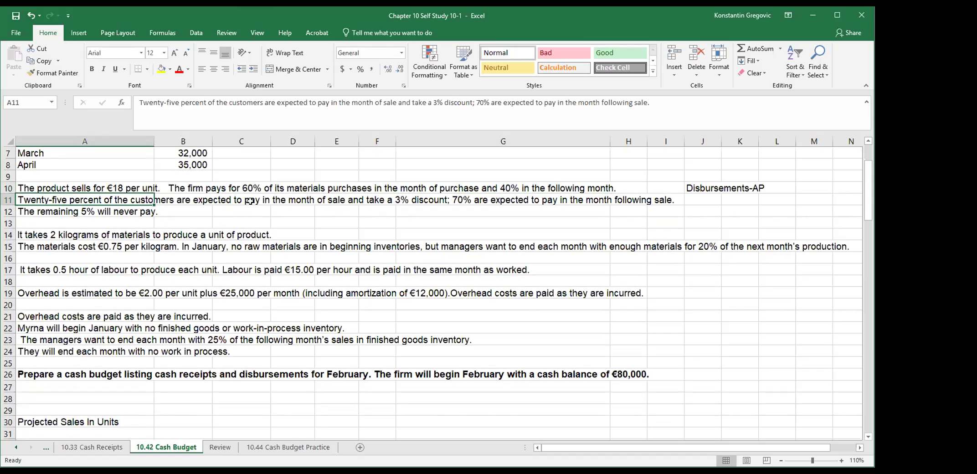
left_click(415, 204)
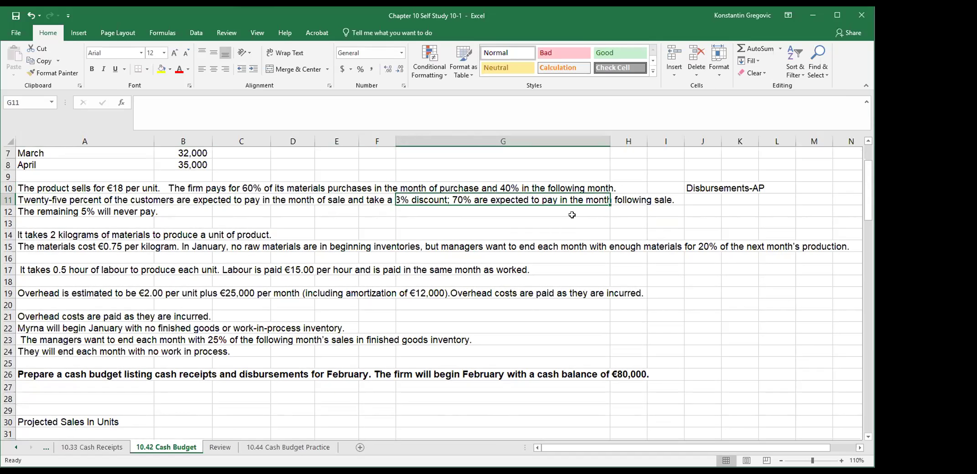
left_click(91, 209)
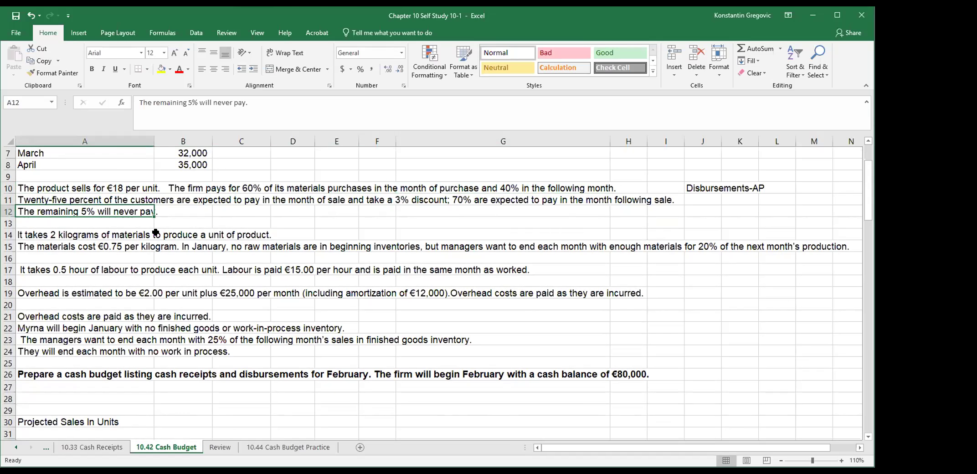
Step: Enter the note "Dicounts-You will not be examined" in J11, beside the customer discount terms
left_click(704, 201)
type("D")
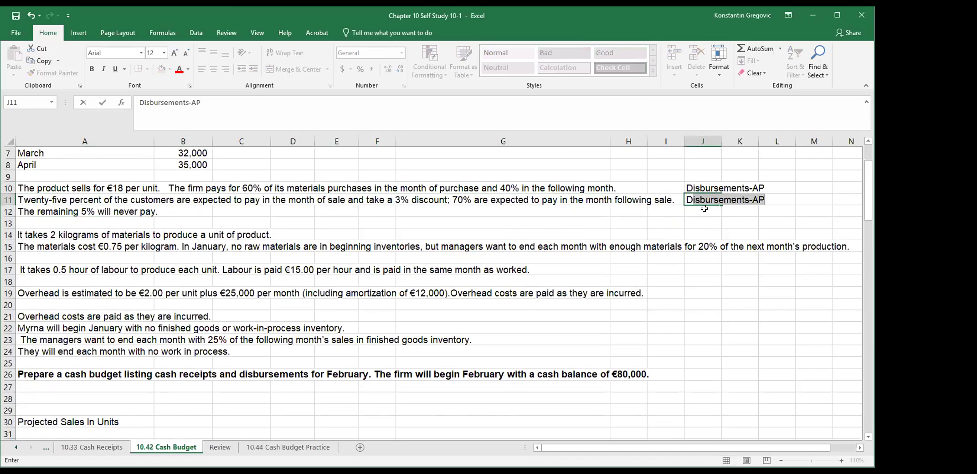
type("icount")
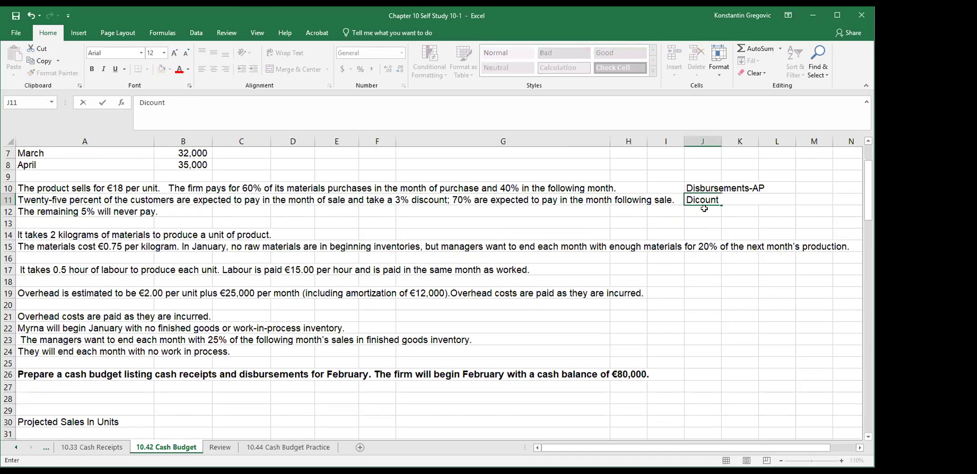
type("s-You will not be examined")
key("Return")
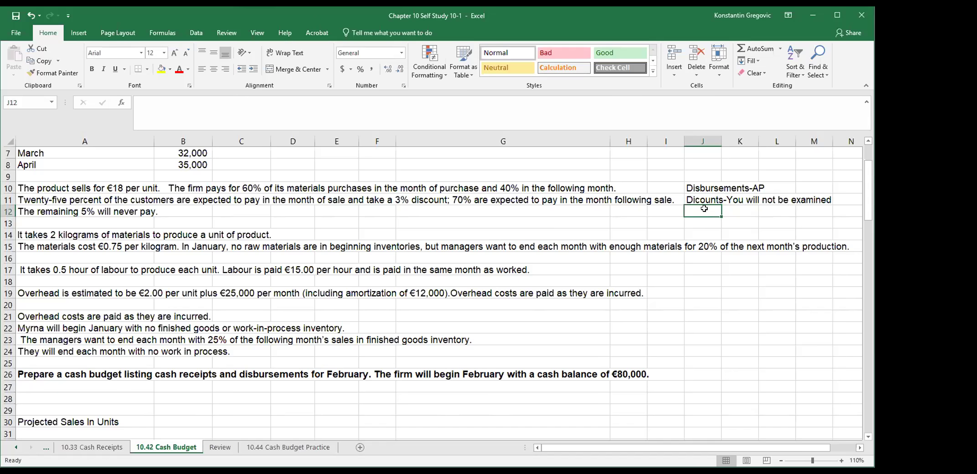
Step: Review the discount and following-month collection terms in row 11 together with the uncollectible share in row 12
key("Left")
key("Left")
key("Left")
key("Left")
key("Up")
key("Right")
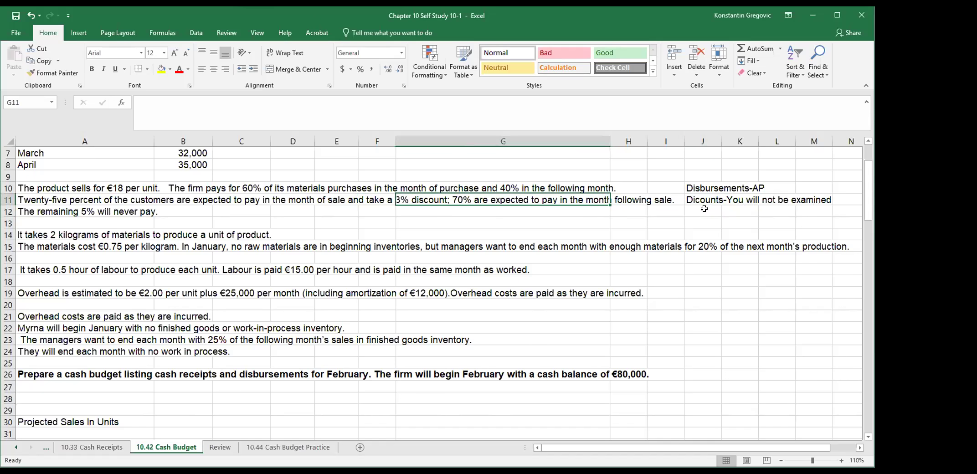
key("Left")
key("Left")
key("Left")
key("Down")
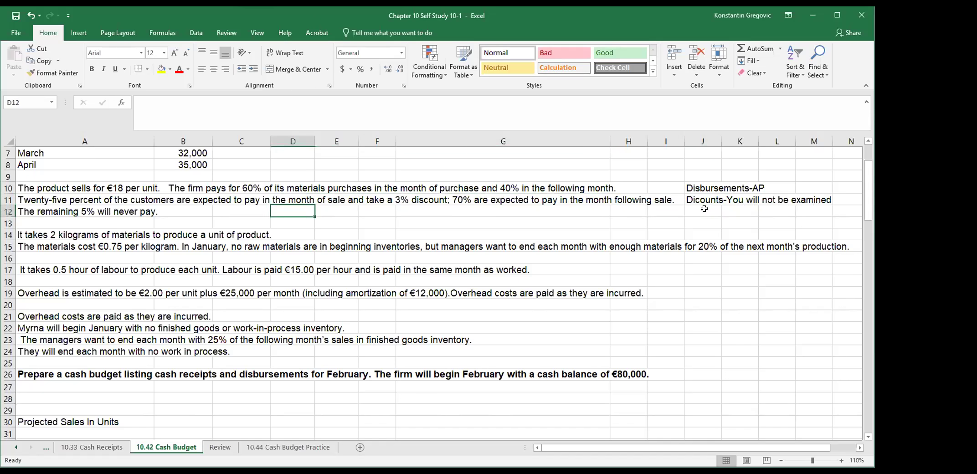
key("Right")
key("Right")
key("Right")
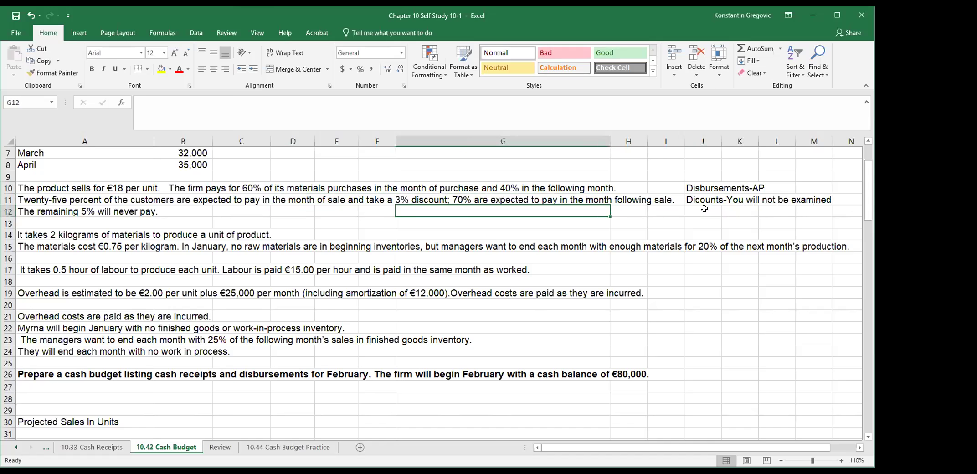
key("Left")
key("Left")
key("Left")
key("Left")
key("Left")
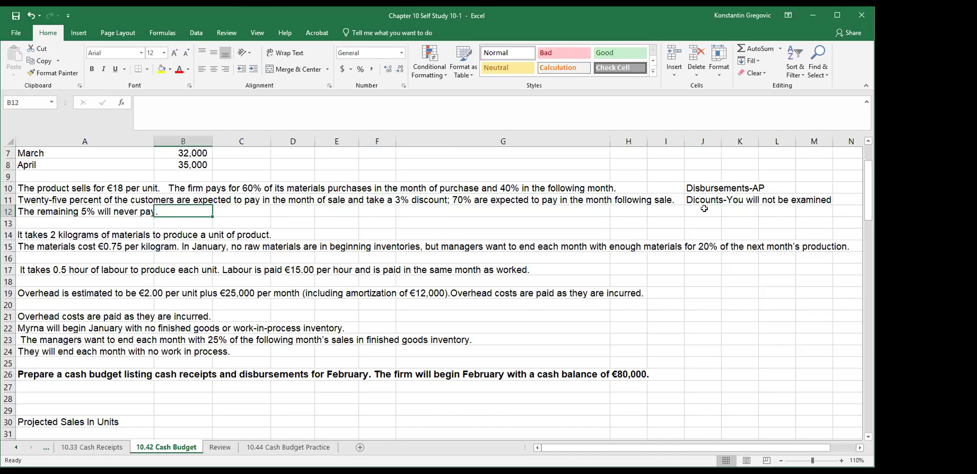
Step: Read the materials requirement per unit of product in row 14
key("Down")
key("Down")
scroll(192, 228, "down", 1)
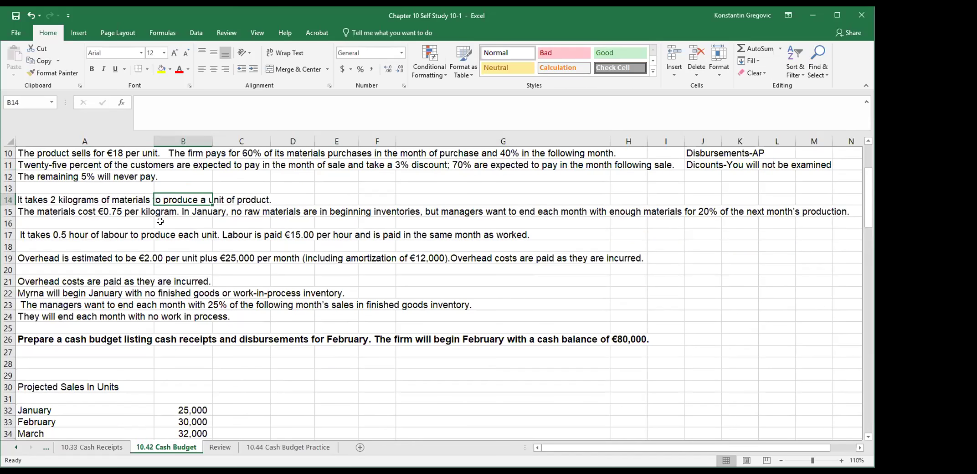
left_click(61, 200)
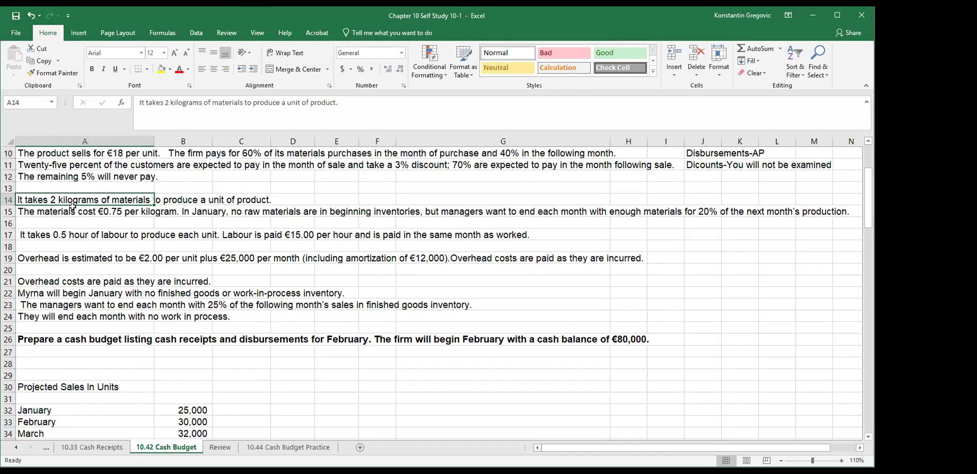
left_click(379, 199)
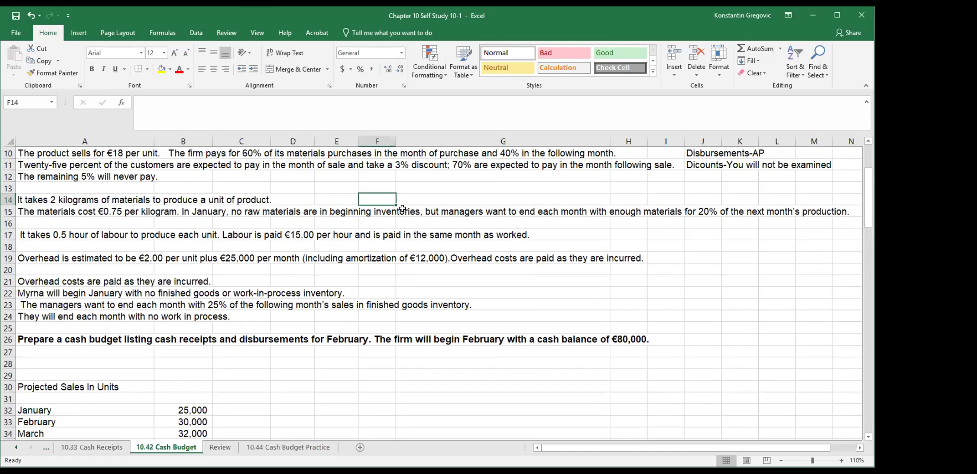
key("Left")
key("Left")
key("Left")
key("Left")
key("Left")
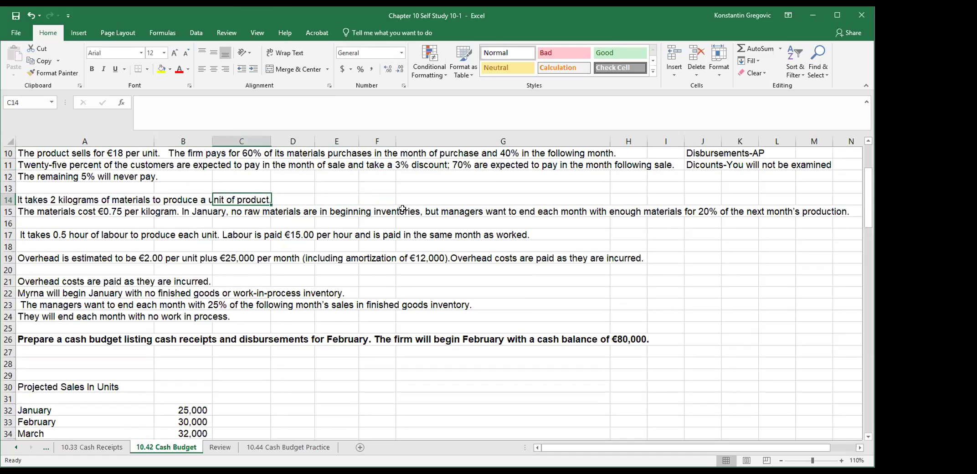
Step: Read the materials cost per kilogram and the beginning and ending raw materials inventory requirements in row 15
key("Down")
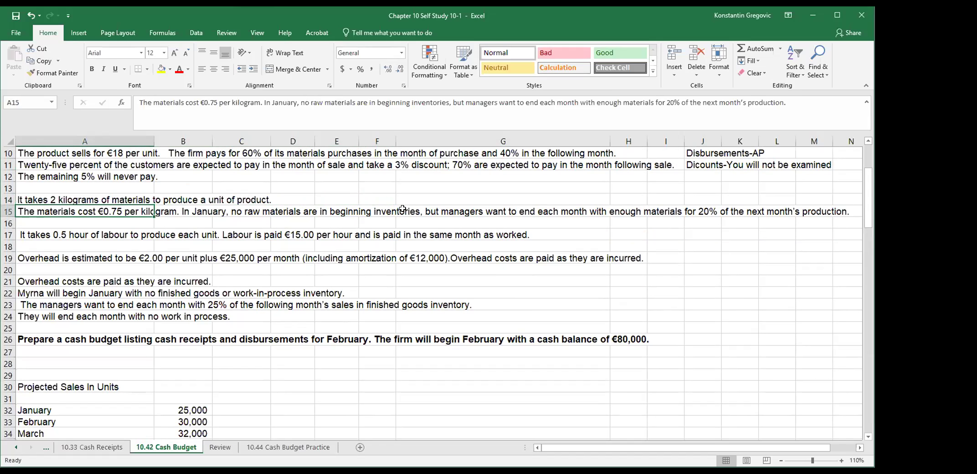
left_click(307, 215)
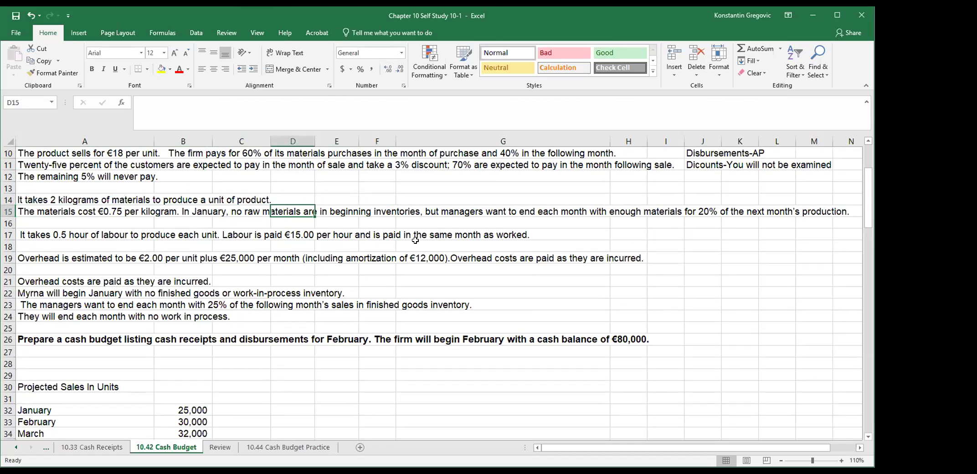
left_click(404, 211)
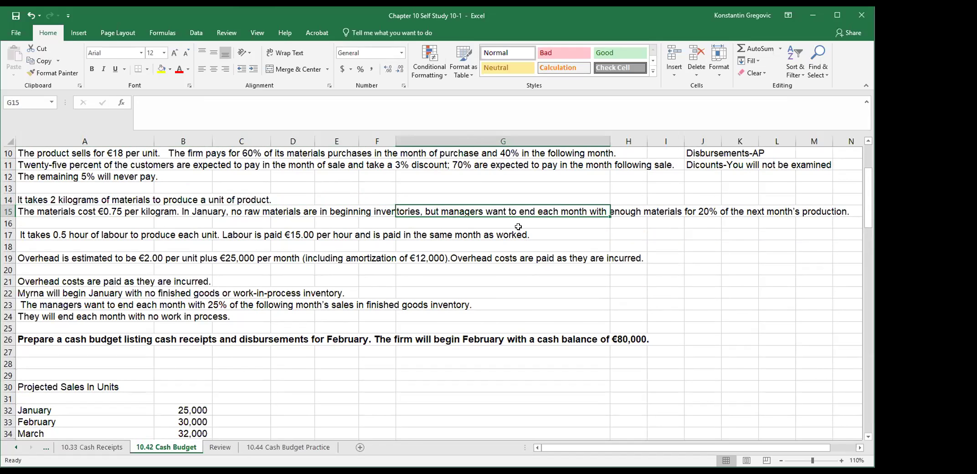
left_click(602, 242)
left_click(525, 215)
left_click(676, 213)
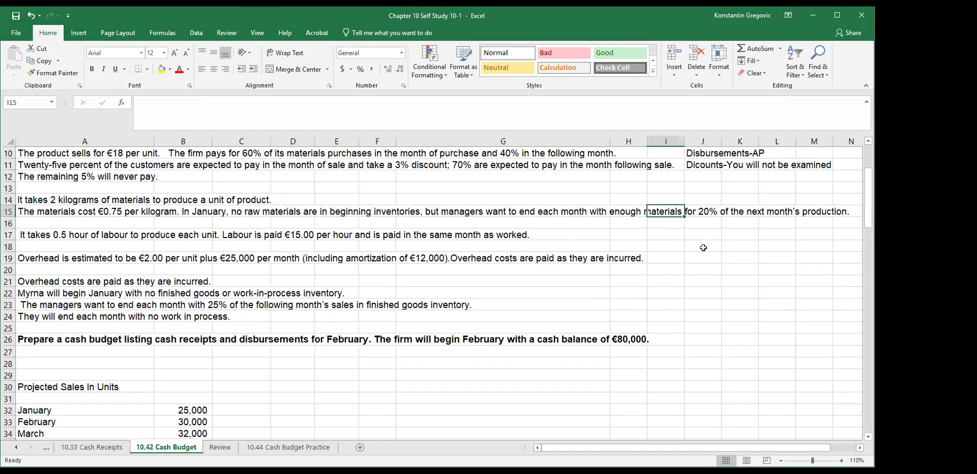
left_click(713, 211)
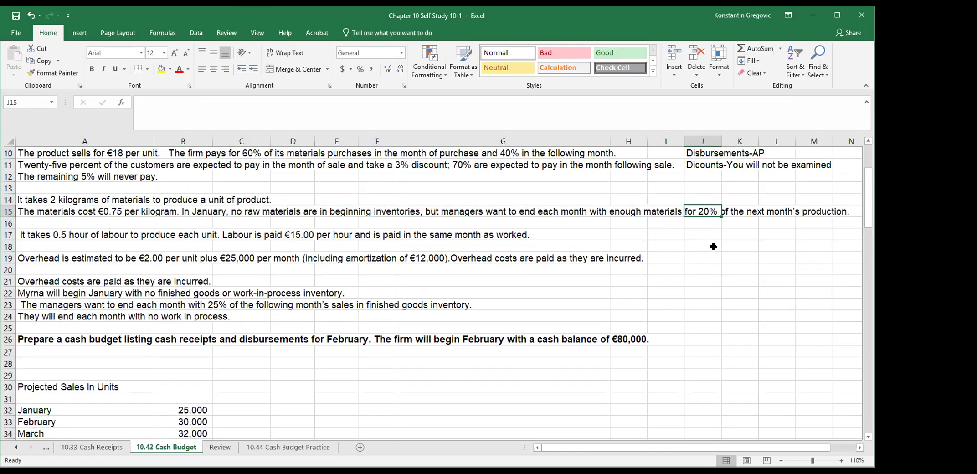
left_click(804, 214)
left_click(652, 221)
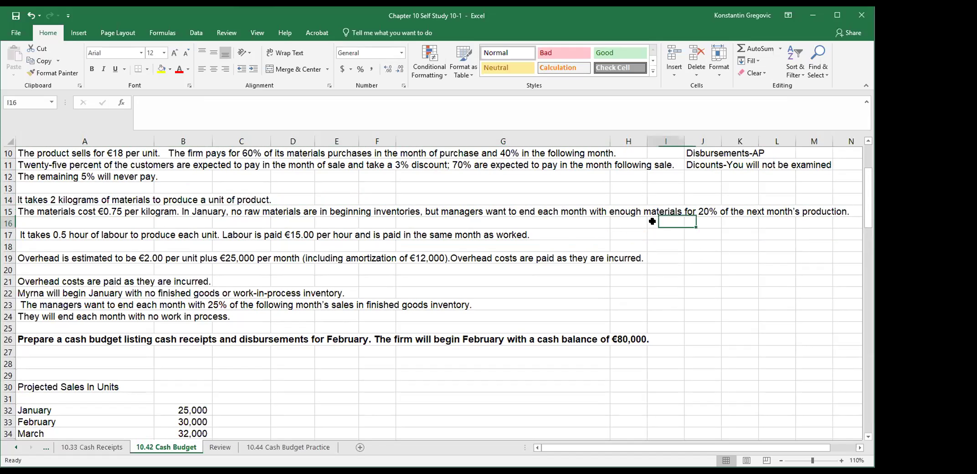
left_click(49, 223)
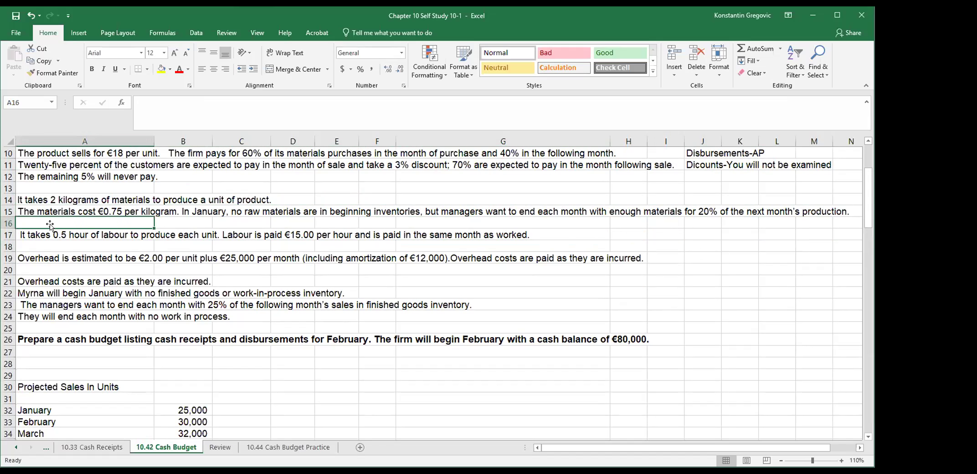
Step: Read the labour hours per unit, hourly labour rate and wage payment timing in row 17
left_click(77, 237)
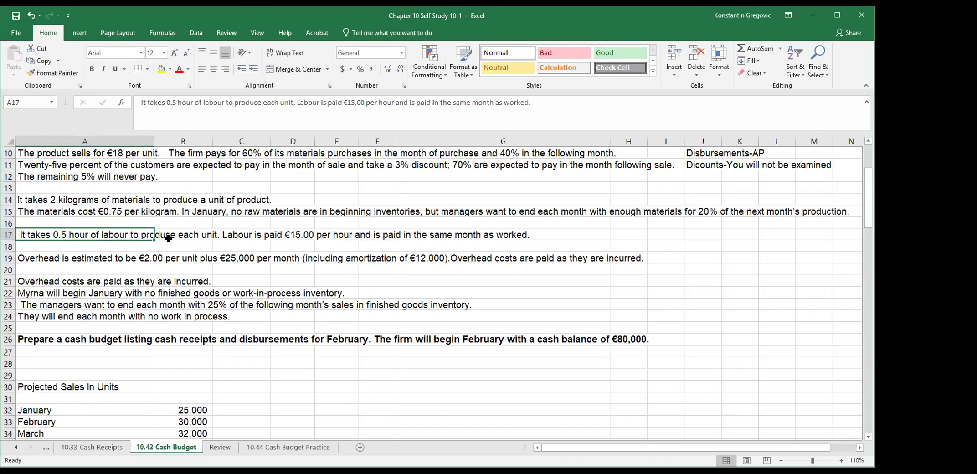
left_click(267, 235)
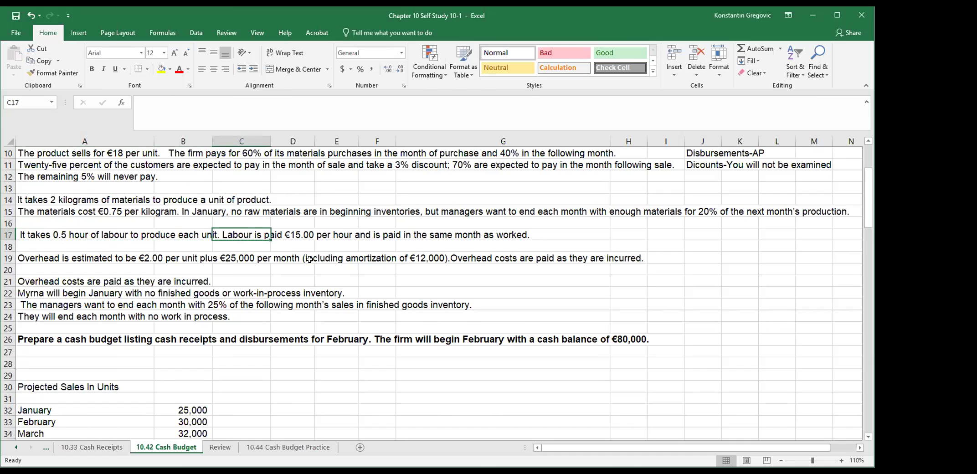
left_click(318, 232)
Step: Review the overhead estimate, its amortization portion and the overhead payment timing in rows 19 and 21
left_click(53, 257)
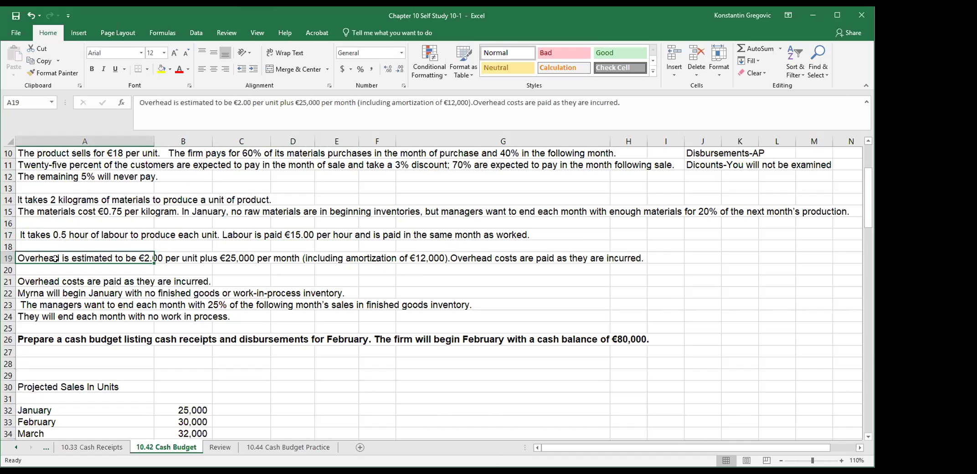
left_click(235, 256)
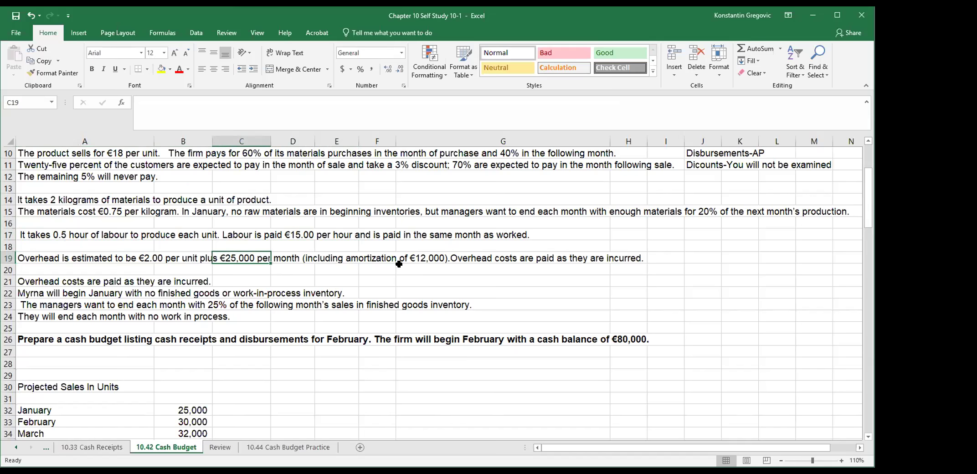
left_click(419, 257)
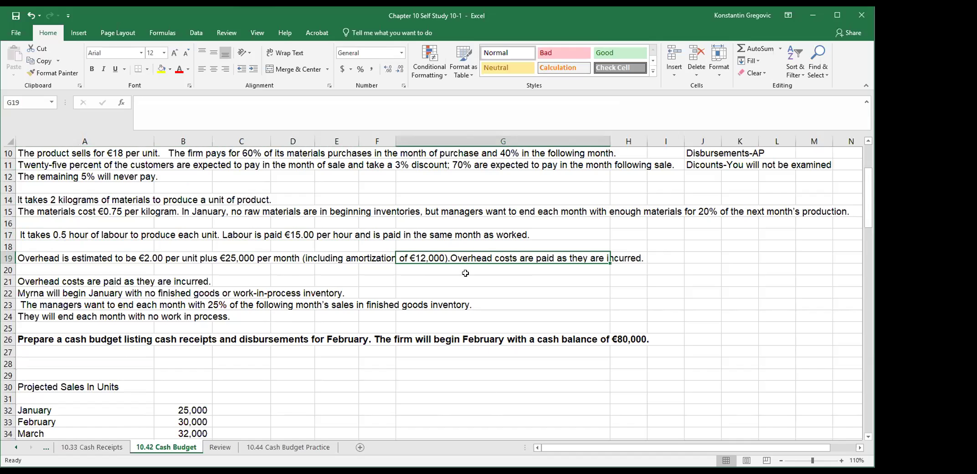
scroll(183, 274, "down", 1)
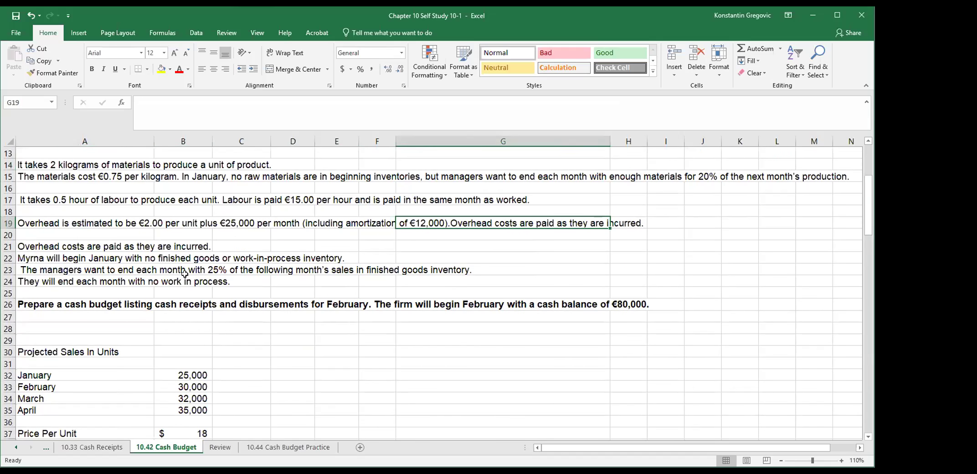
left_click(99, 247)
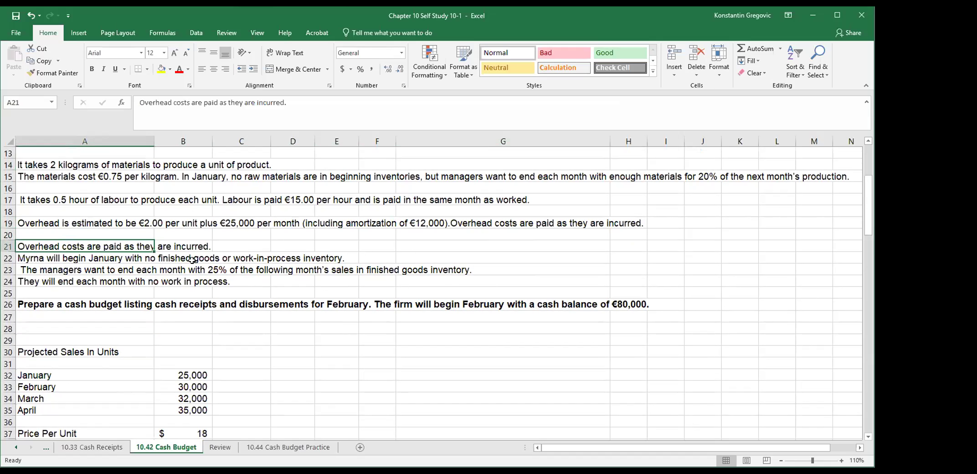
Step: Read the beginning inventory assumption in row 22 and the desired ending finished goods inventory in row 23
left_click(52, 256)
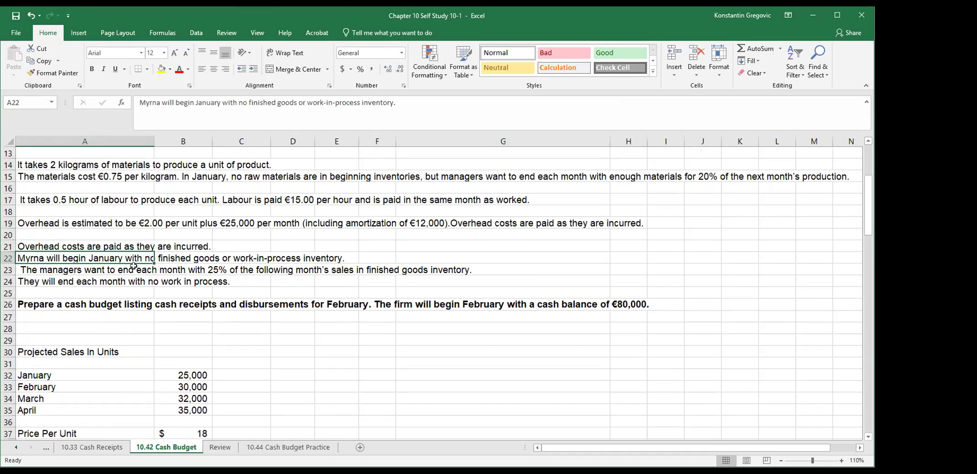
left_click(227, 258)
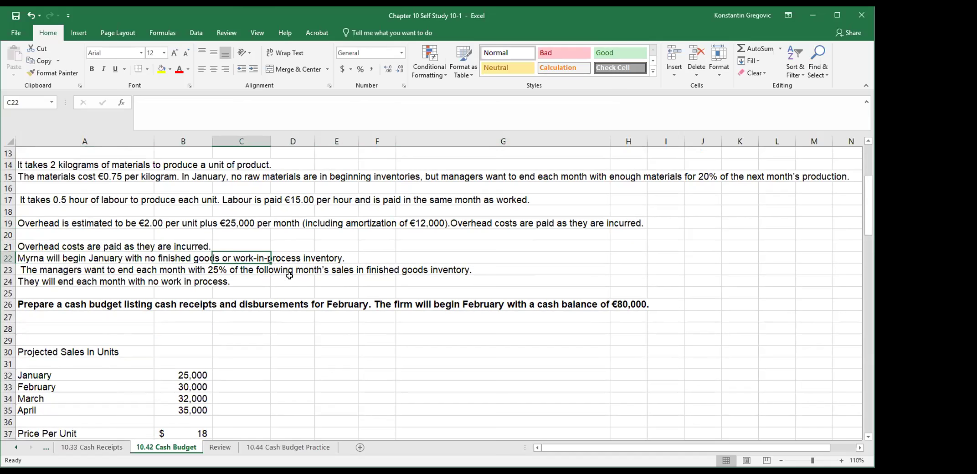
left_click(34, 267)
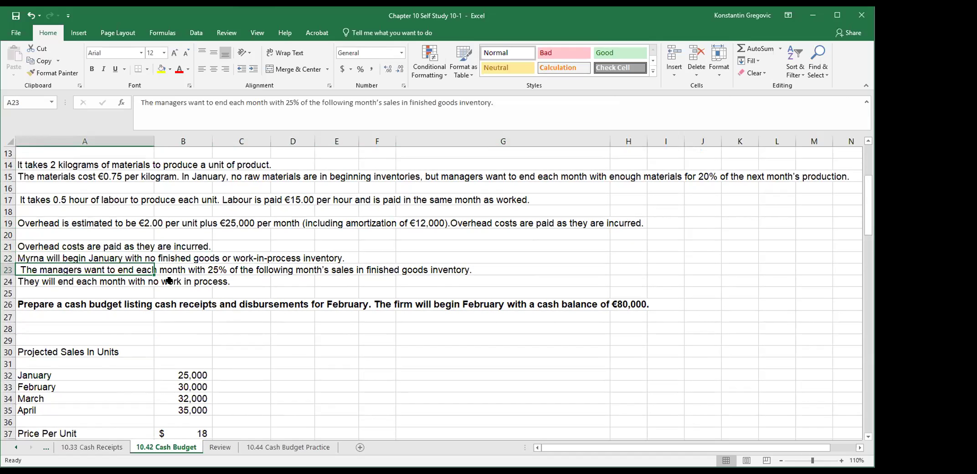
left_click(199, 268)
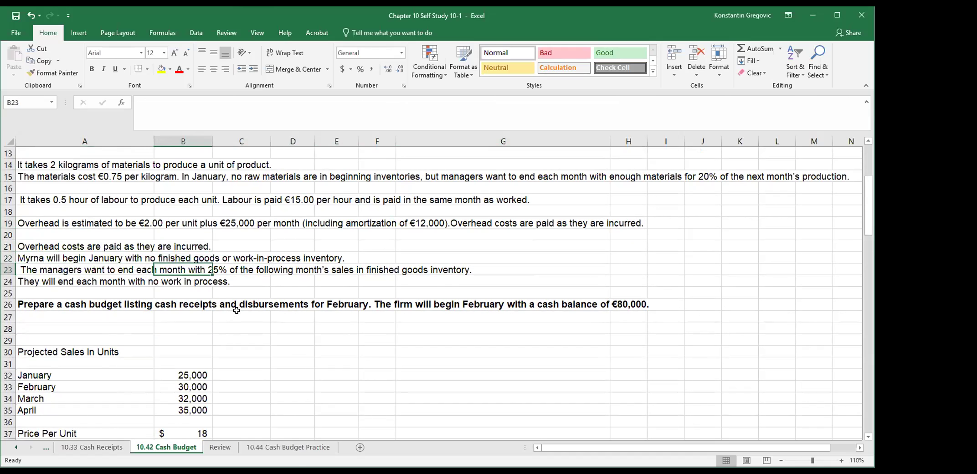
left_click(262, 272)
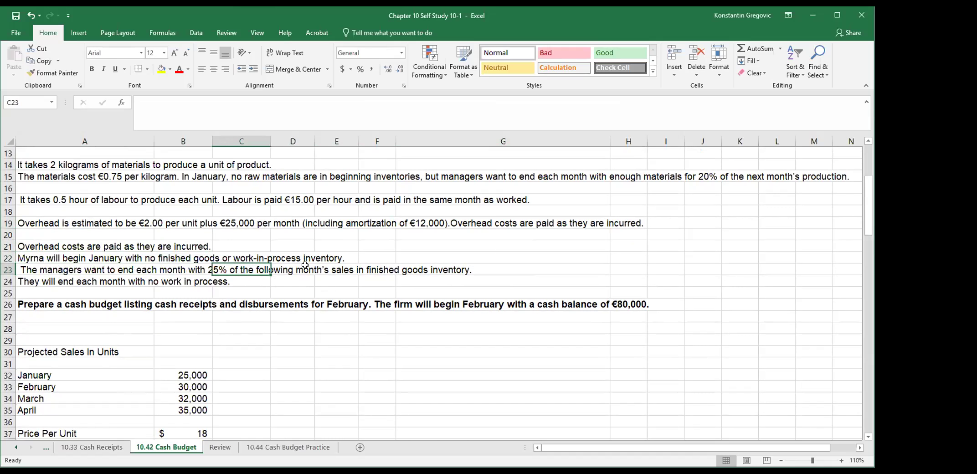
Step: Read the February cash budget requirement and the opening cash balance in row 26
scroll(294, 304, "down", 1)
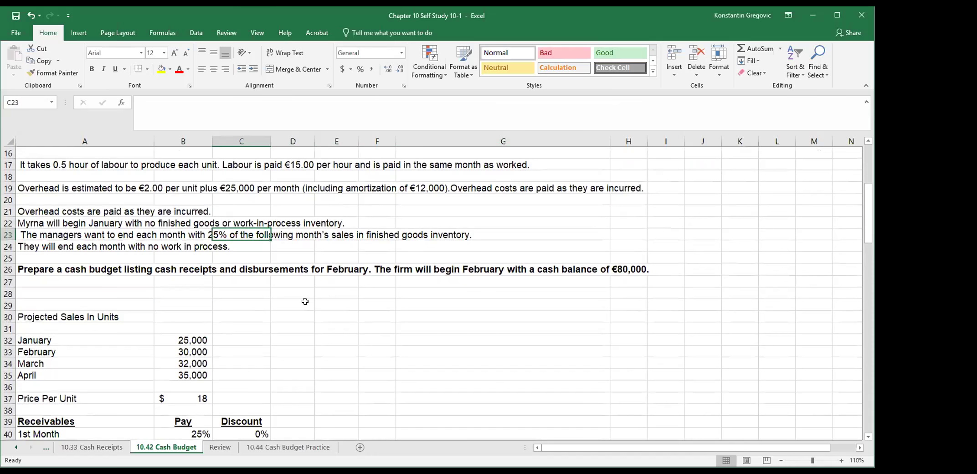
scroll(305, 301, "down", 1)
scroll(305, 301, "down", 1)
left_click(96, 231)
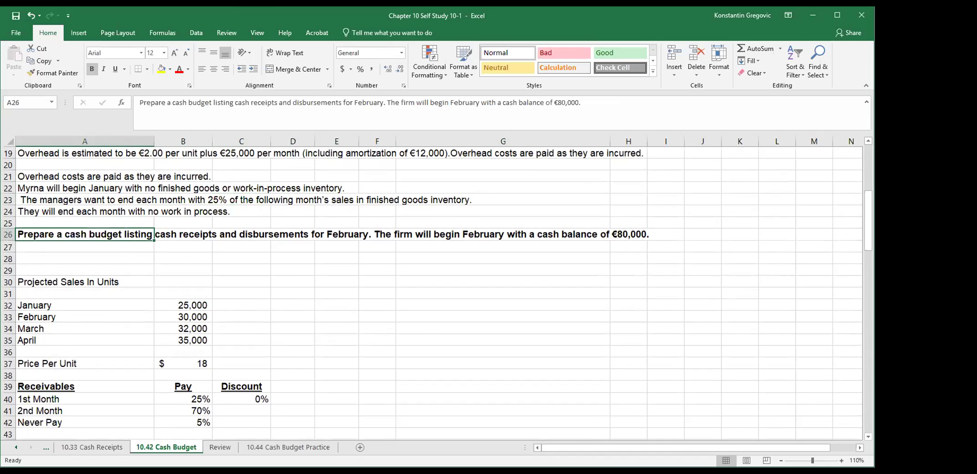
left_click(397, 326)
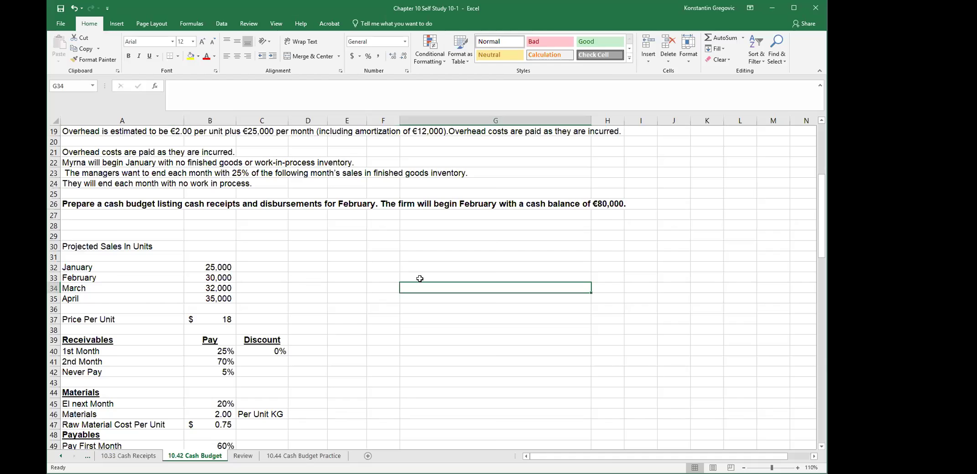
Step: Compare the January to April unit sales in the data section at B32:B35 with the problem's figures in B5:B8
left_click(143, 251)
scroll(146, 246, "down", 1)
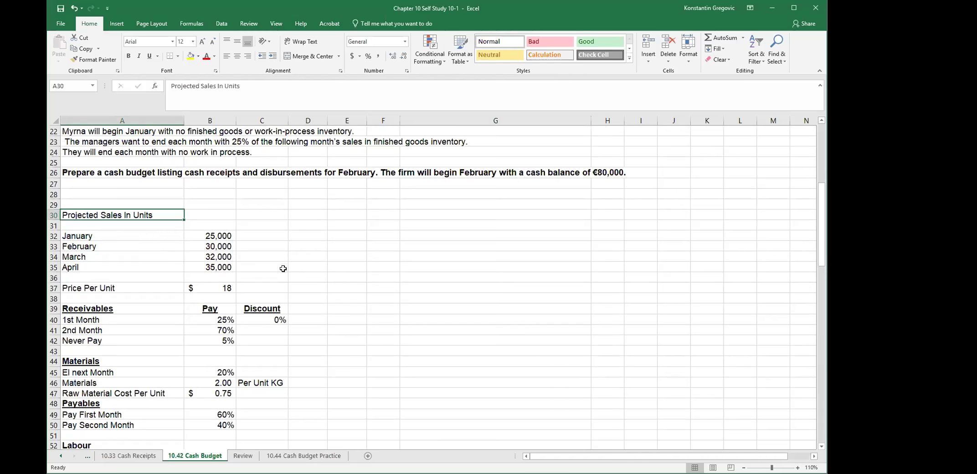
scroll(283, 269, "up", 7)
left_click_drag(220, 173, 219, 205)
scroll(353, 348, "down", 5)
left_click(213, 298)
left_click(224, 311)
left_click(224, 318)
left_click(228, 331)
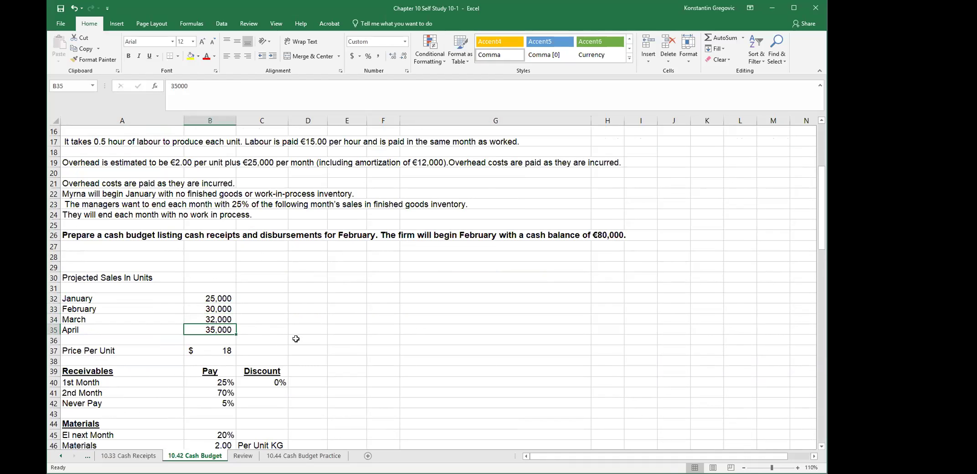
Step: Check the price per unit in row 37 against the selling price stated in row 10
scroll(367, 344, "down", 1)
scroll(367, 344, "down", 1)
left_click(123, 319)
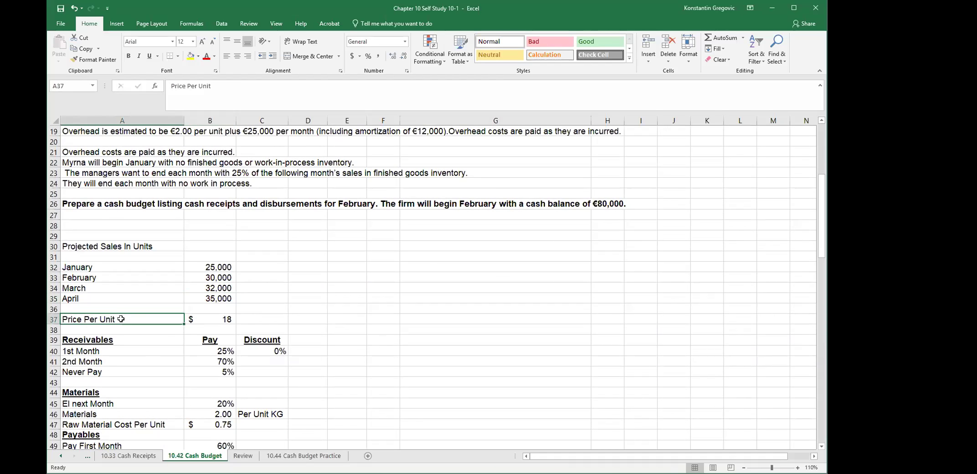
left_click(224, 318)
scroll(463, 333, "up", 6)
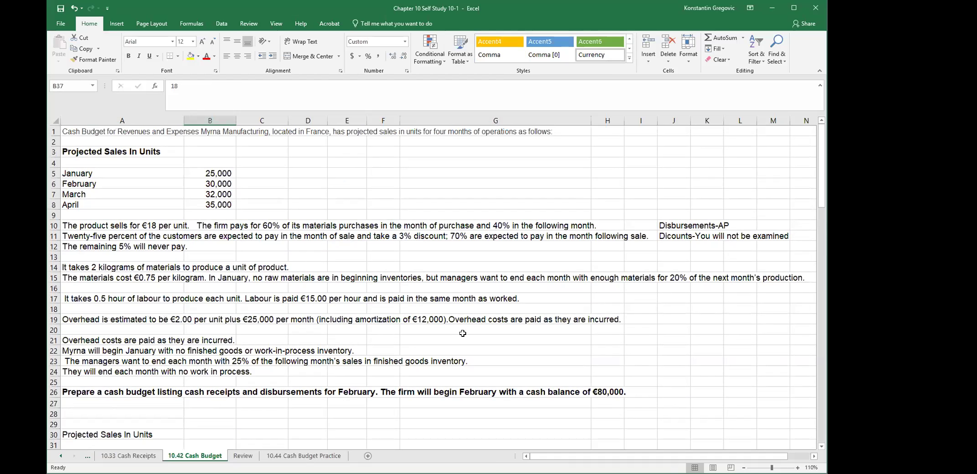
left_click(132, 225)
Step: Review the receivables collection percentages for the first month, second month and never-pay share in rows 40 to 42
scroll(215, 280, "down", 9)
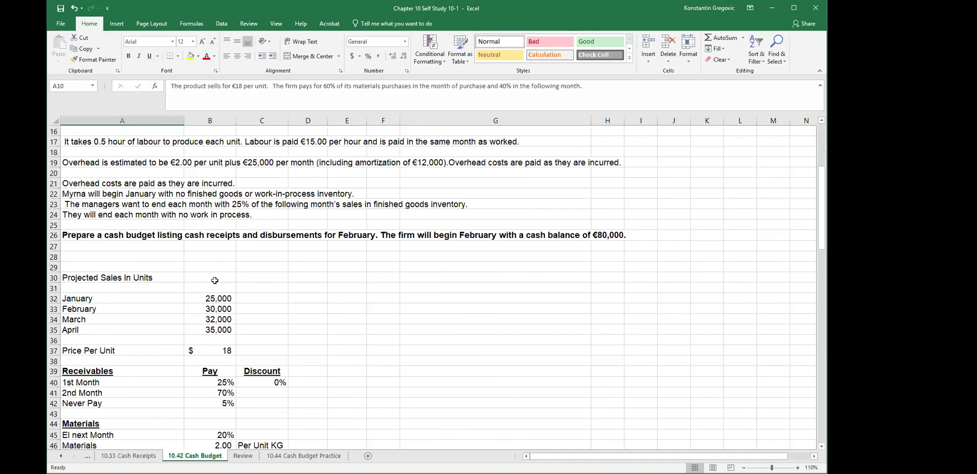
left_click(104, 259)
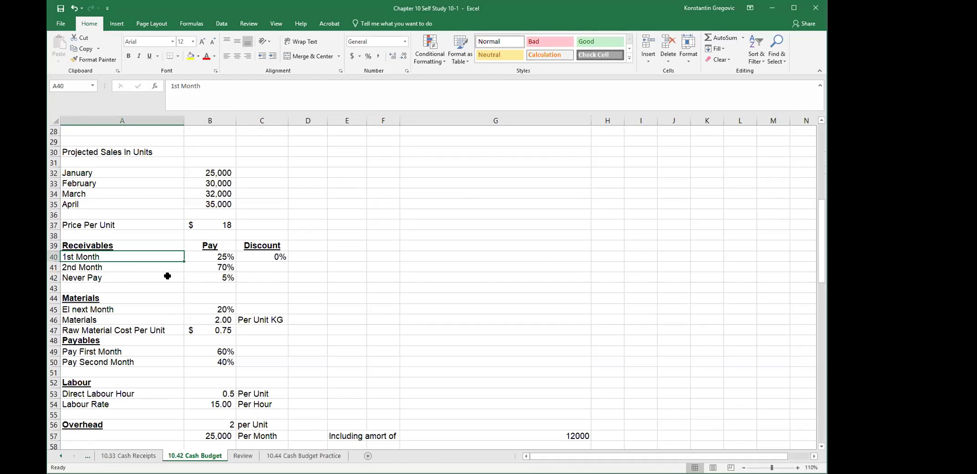
left_click(226, 257)
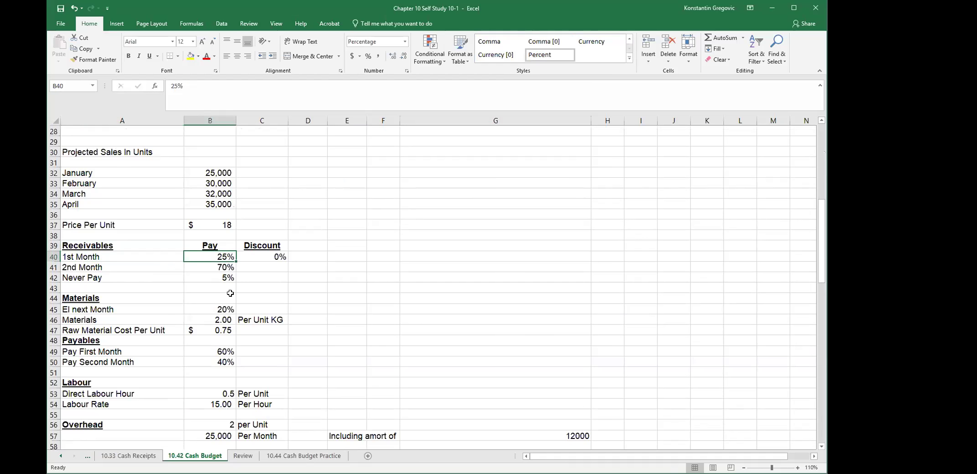
left_click(127, 267)
left_click(214, 267)
key("Down")
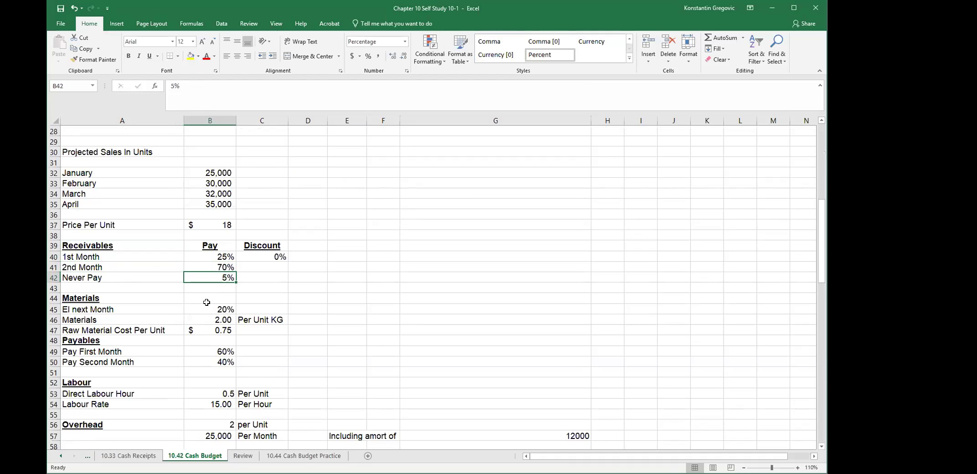
Step: Review the materials inputs in rows 45 to 47: ending inventory percentage, kilograms per unit and raw material cost
scroll(186, 286, "down", 1)
left_click(180, 278)
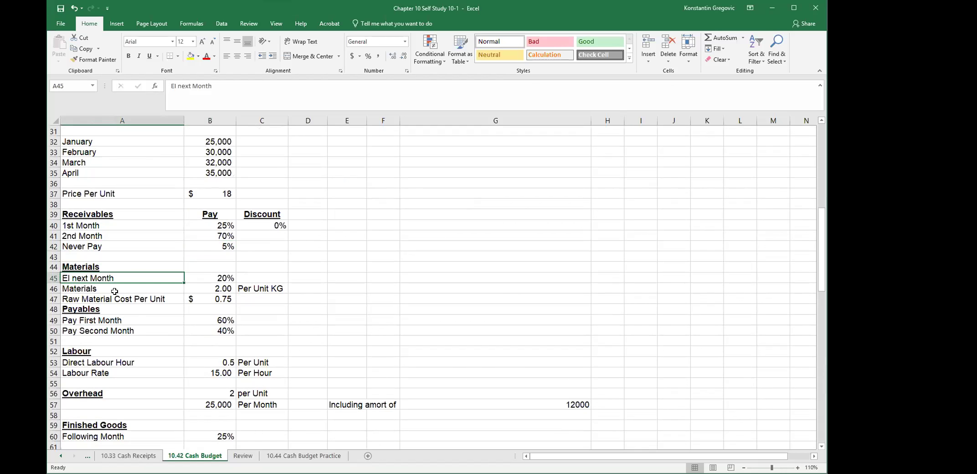
left_click(213, 278)
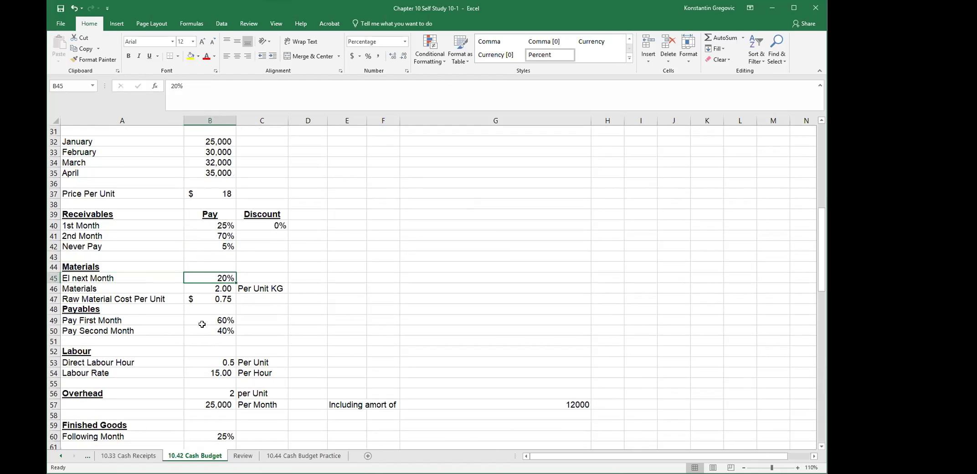
left_click(98, 289)
left_click(219, 289)
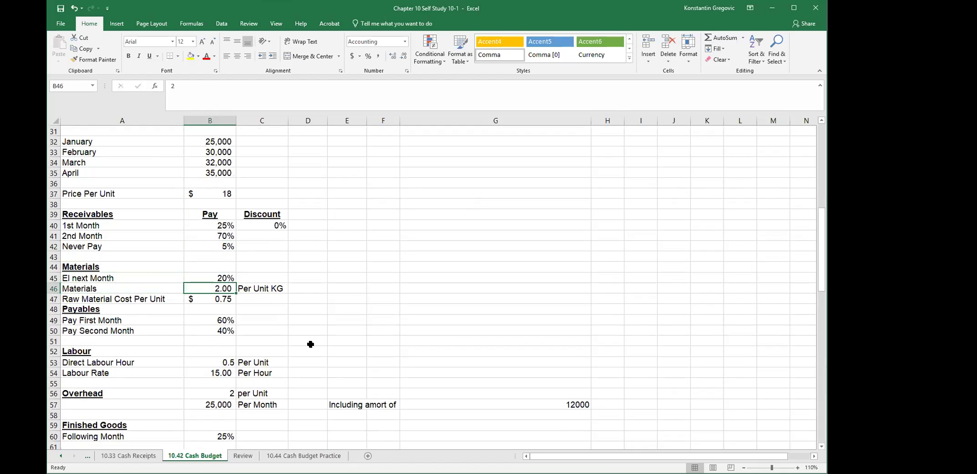
left_click(266, 289)
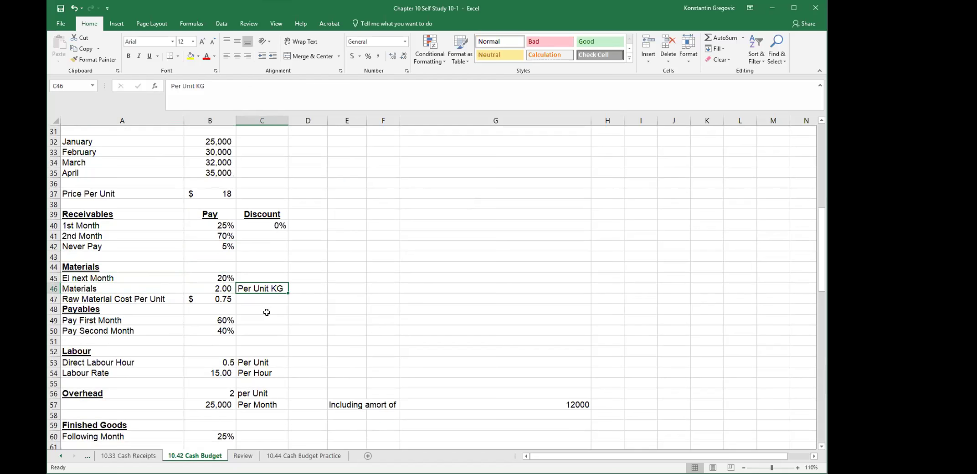
left_click(147, 299)
left_click(213, 298)
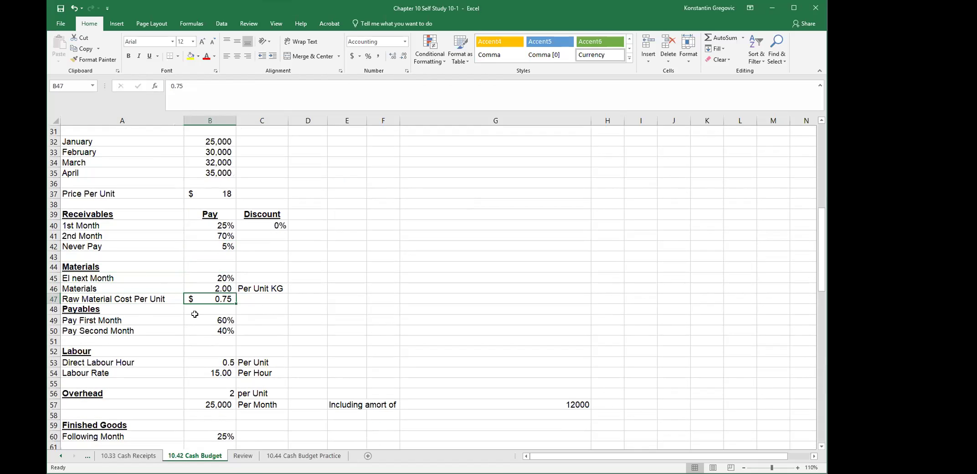
left_click(220, 287)
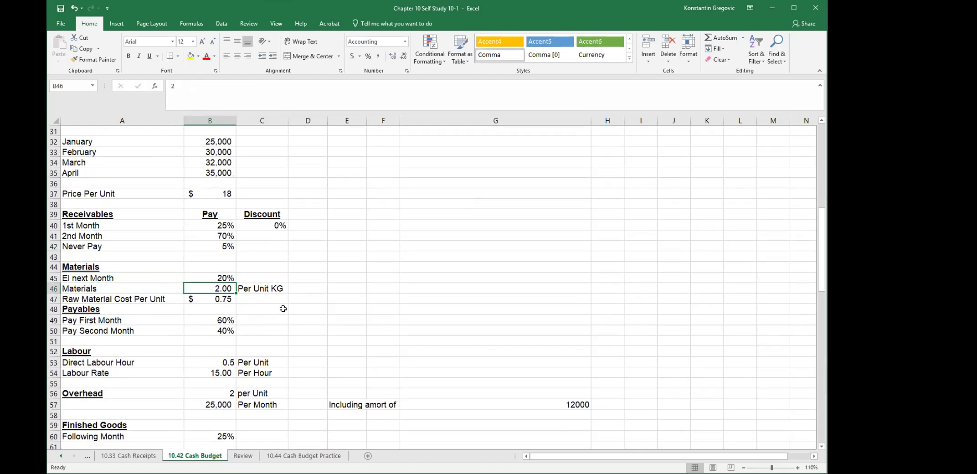
Step: Review the first-month and second-month payment percentages under Payables in rows 49 and 50
scroll(285, 318, "down", 1)
left_click(139, 291)
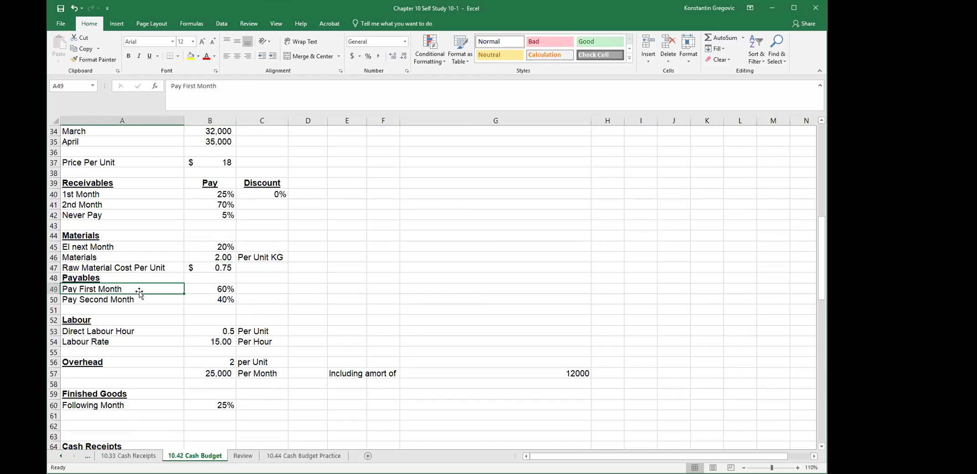
left_click(192, 287)
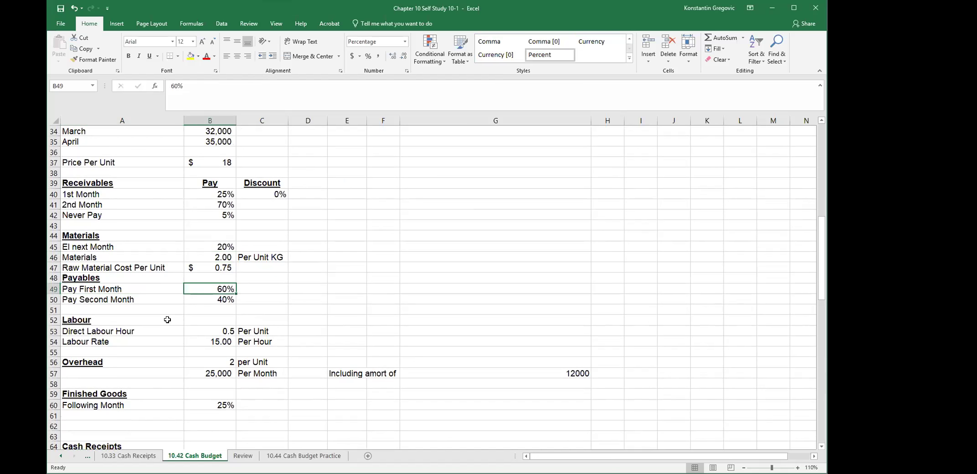
left_click(213, 299)
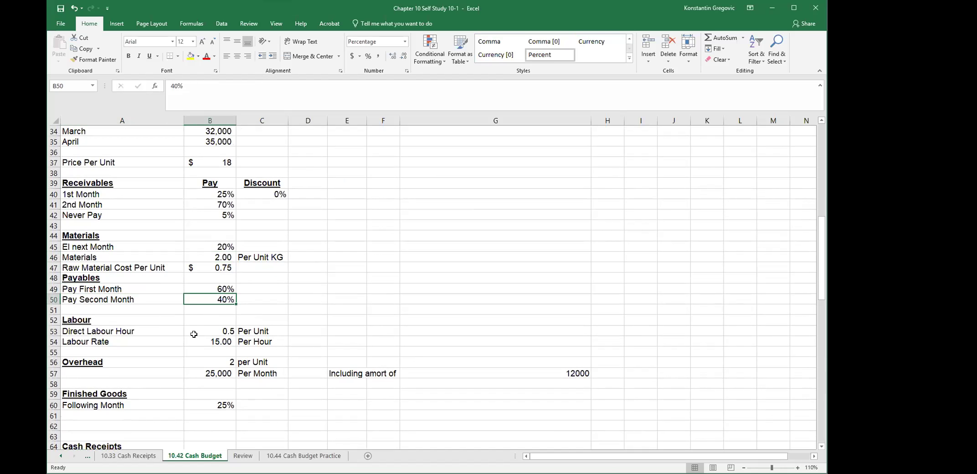
Step: Check the direct labour hours per unit in B53 against the labour statement in row 17
scroll(194, 334, "down", 2)
left_click(196, 268)
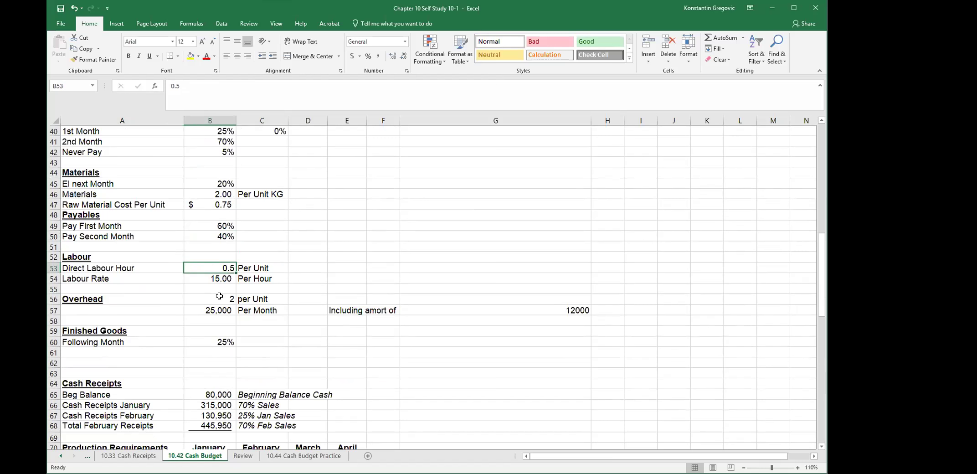
scroll(266, 280, "up", 12)
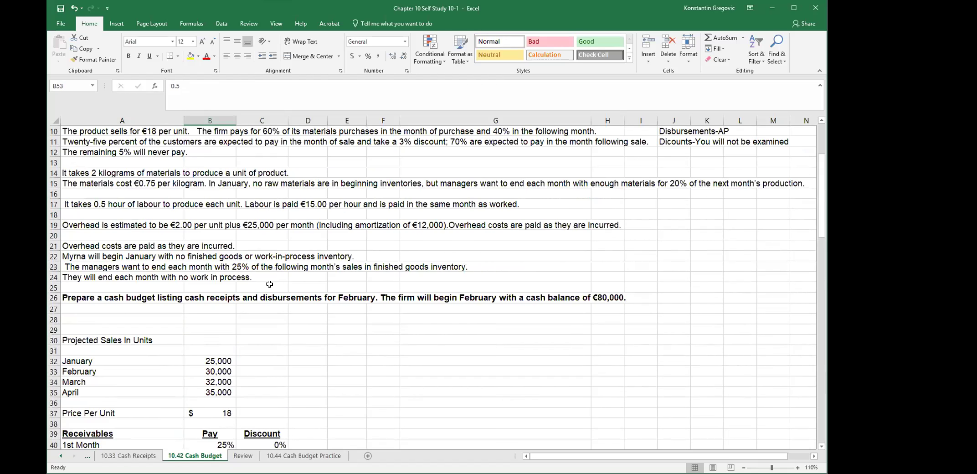
left_click(384, 265)
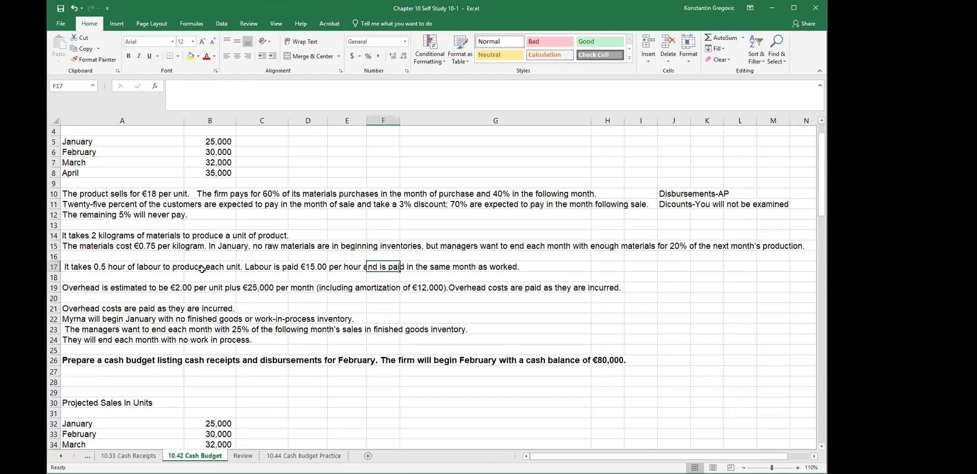
Step: Compare the labour rate per hour in B54 with the labour statement in row 17
left_click(98, 264)
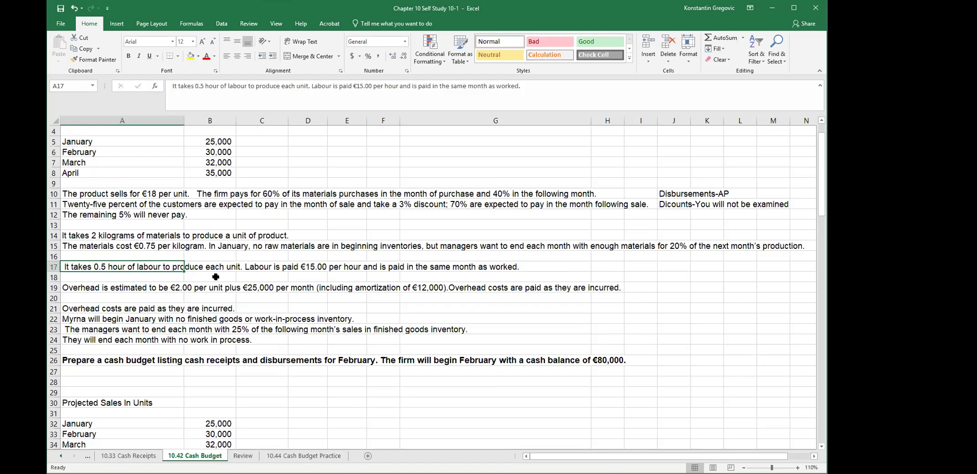
scroll(215, 276, "down", 6)
scroll(239, 336, "down", 2)
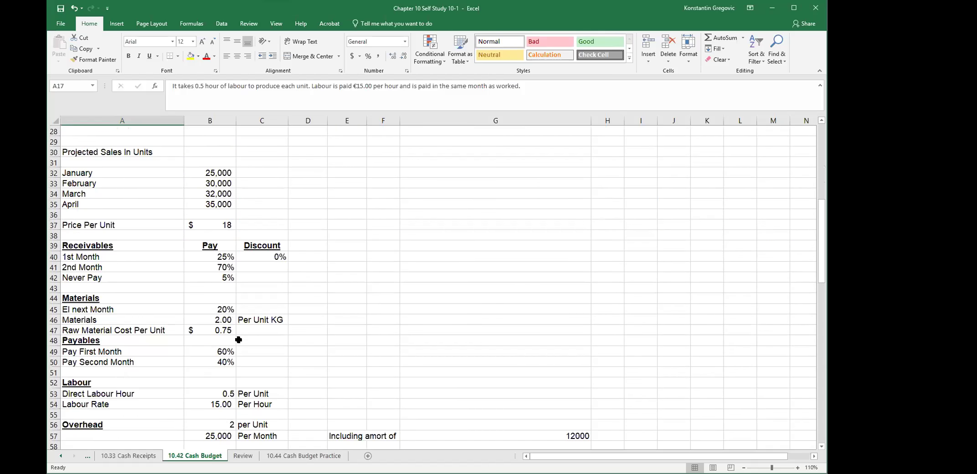
scroll(217, 360, "down", 2)
left_click(196, 339)
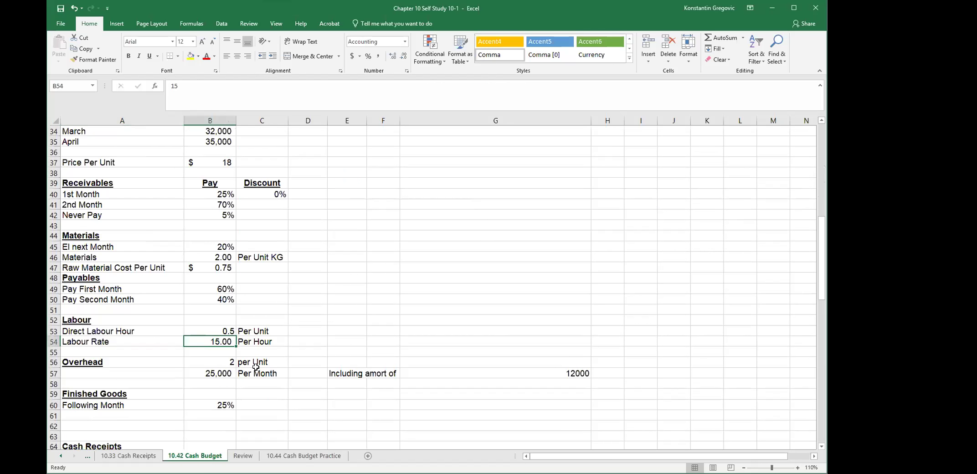
Step: Check the overhead per unit, monthly overhead and amortization inputs in rows 56 and 57 against the overhead statement in row 19
scroll(264, 364, "down", 1)
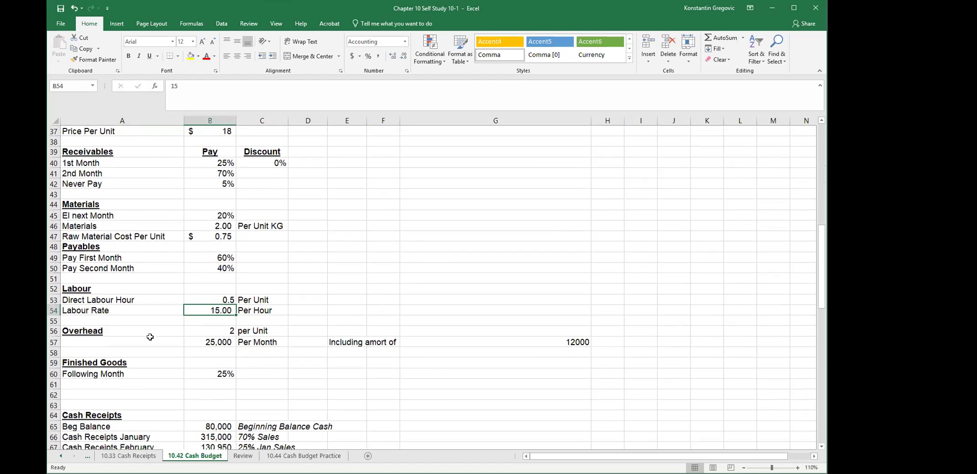
left_click(211, 335)
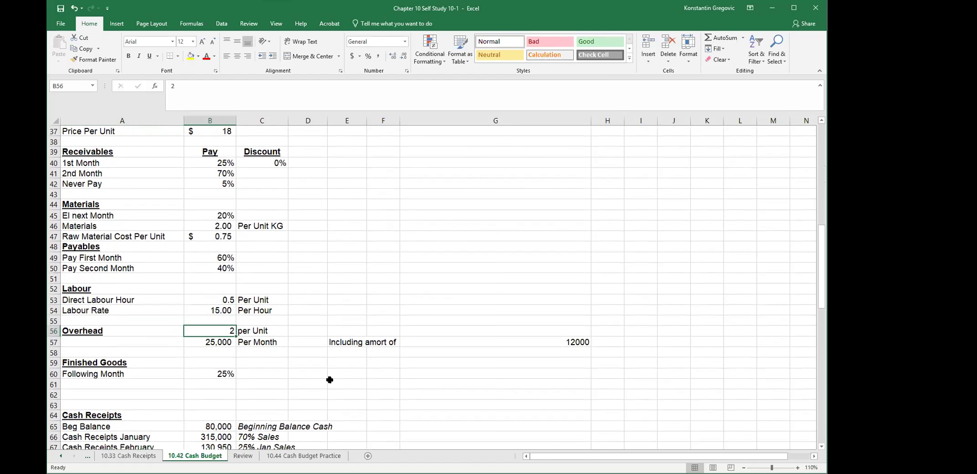
left_click(216, 342)
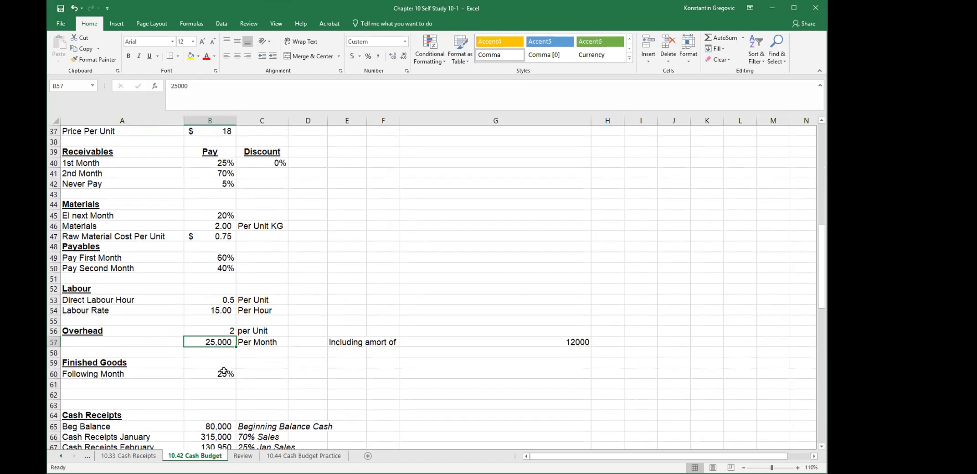
left_click(270, 341)
left_click(380, 344)
left_click(544, 341)
scroll(461, 370, "up", 6)
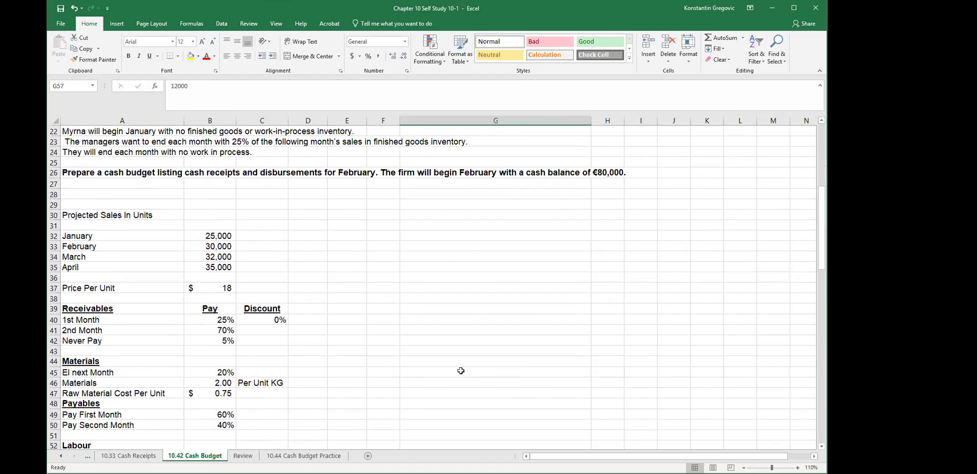
scroll(461, 371, "up", 3)
left_click(422, 227)
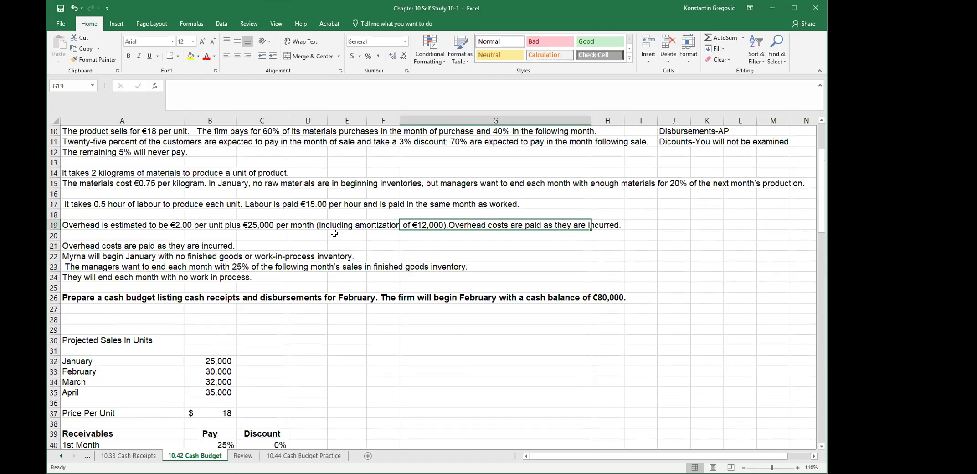
left_click(251, 222)
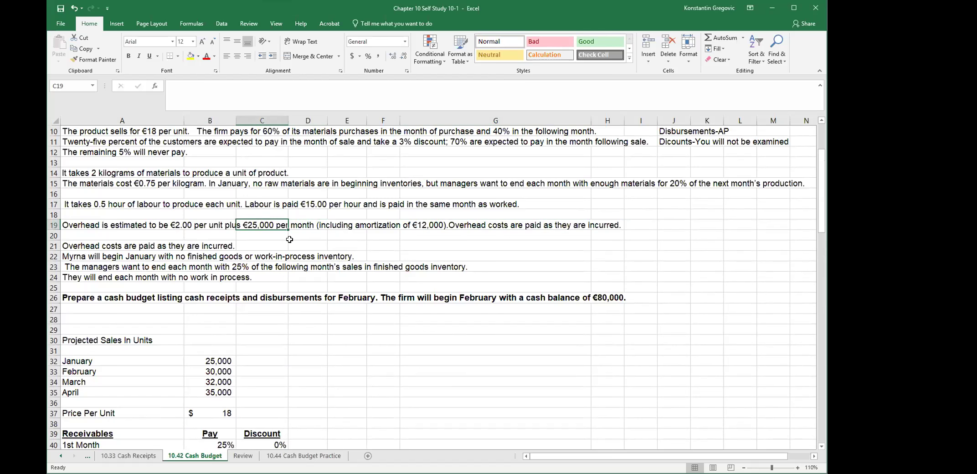
Step: Recap the projected sales, price per unit, receivables percentages and materials ending inventory in rows 32 to 45
scroll(306, 305, "down", 2)
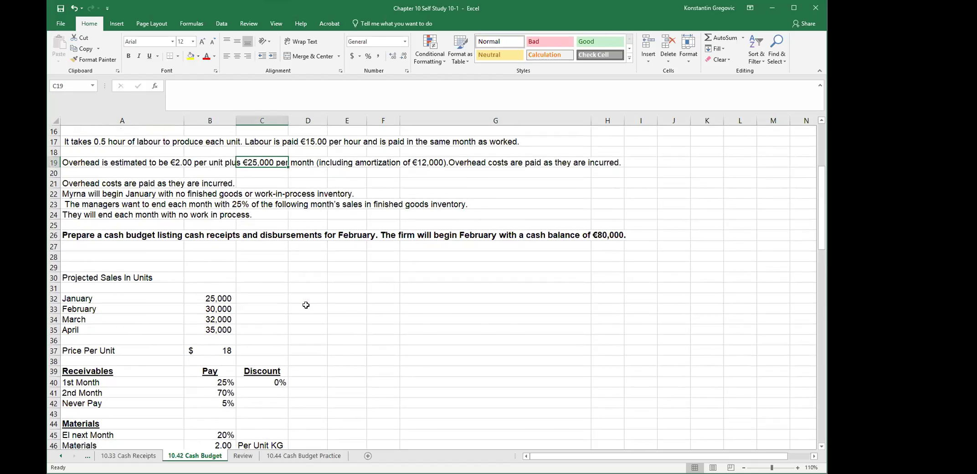
scroll(239, 278, "down", 8)
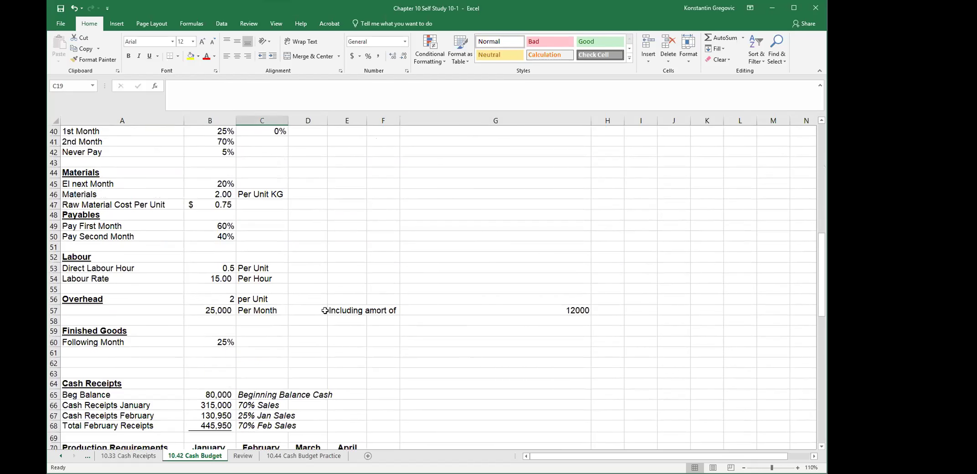
scroll(348, 268, "up", 1)
scroll(169, 258, "up", 2)
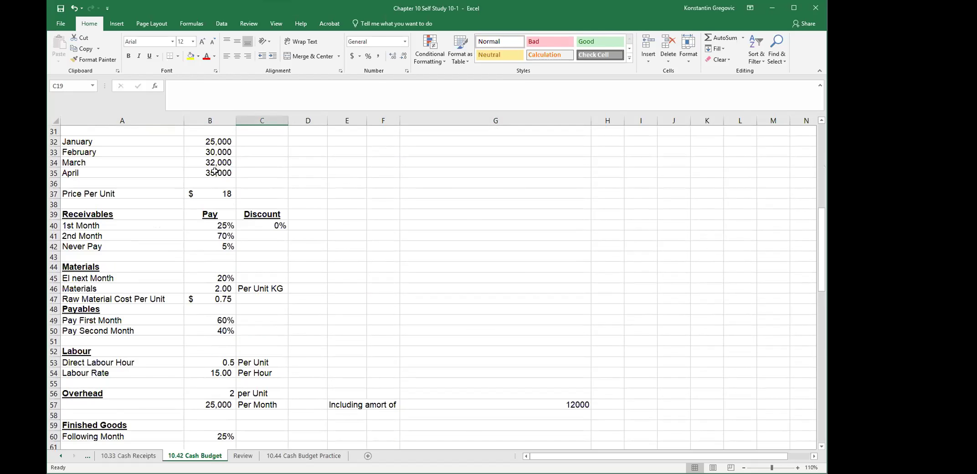
left_click_drag(218, 142, 216, 168)
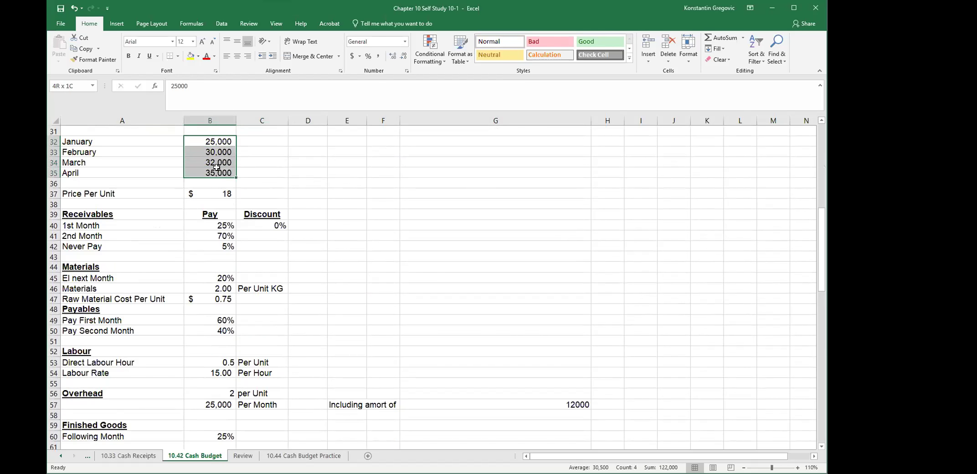
left_click(213, 193)
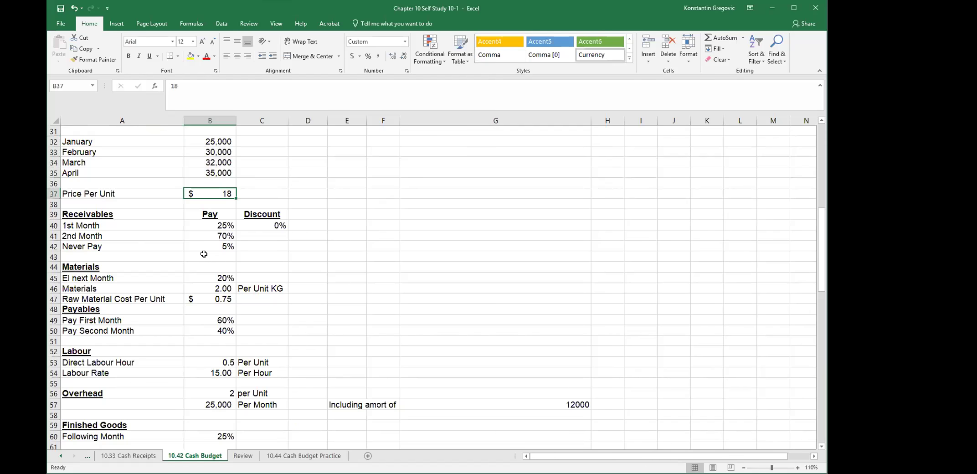
left_click(212, 226)
left_click(96, 275)
left_click(200, 279)
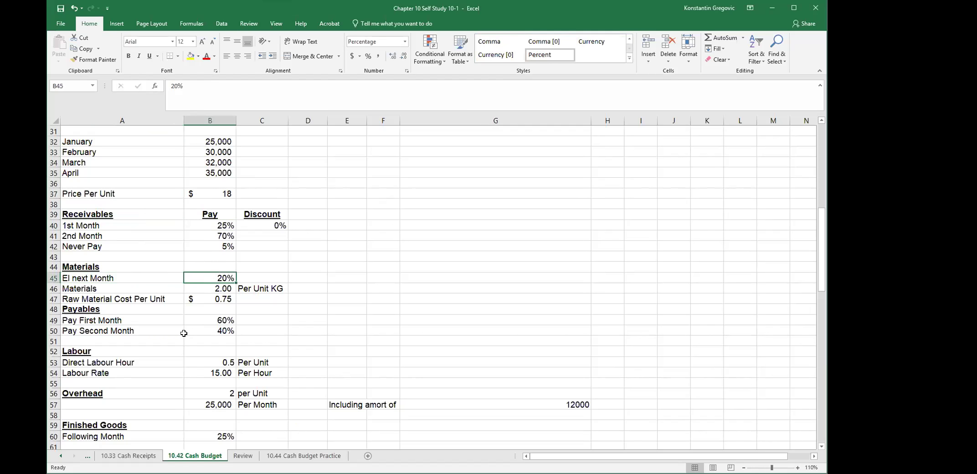
Step: Recap the payables, labour and overhead inputs, continuing down to the Cash Receipts section
scroll(185, 333, "down", 2)
left_click(148, 268)
left_click(221, 265)
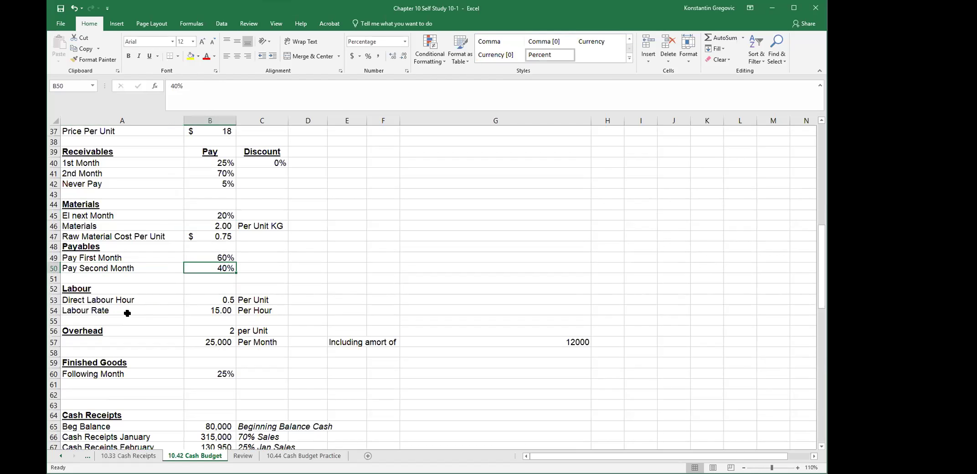
left_click(154, 315)
left_click(144, 337)
scroll(136, 330, "down", 3)
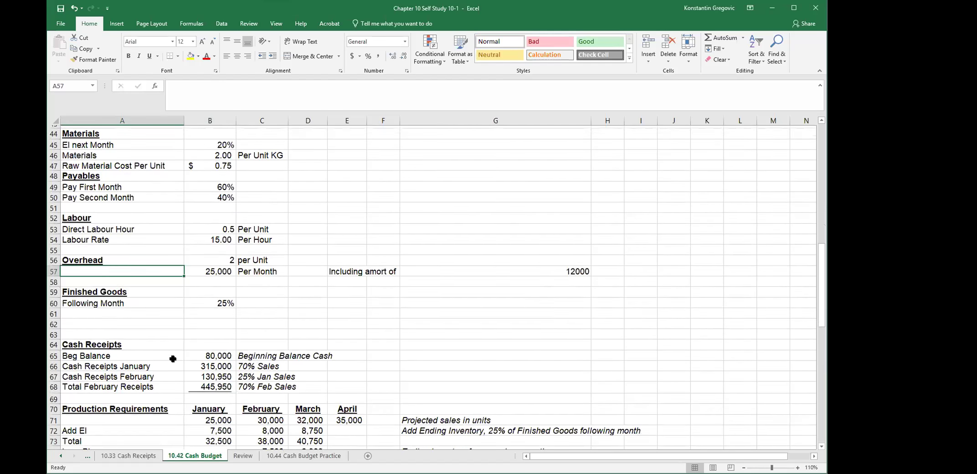
left_click(132, 324)
scroll(132, 325, "down", 3)
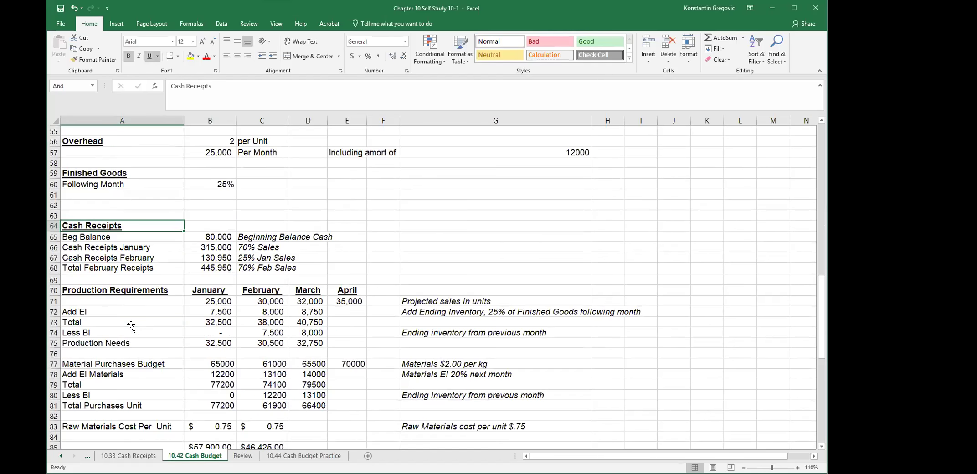
Step: Check the beginning cash balance in row 65 against the February opening balance stated in row 26
scroll(261, 351, "up", 2)
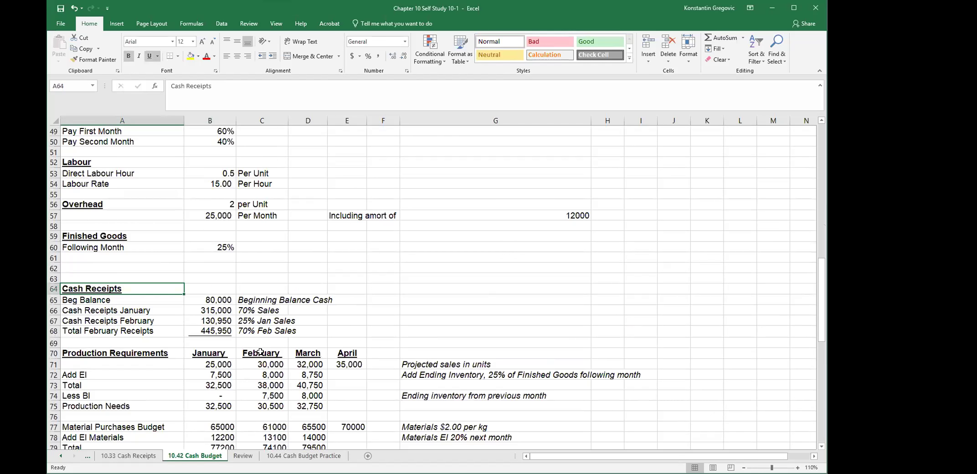
left_click(119, 299)
left_click(227, 297)
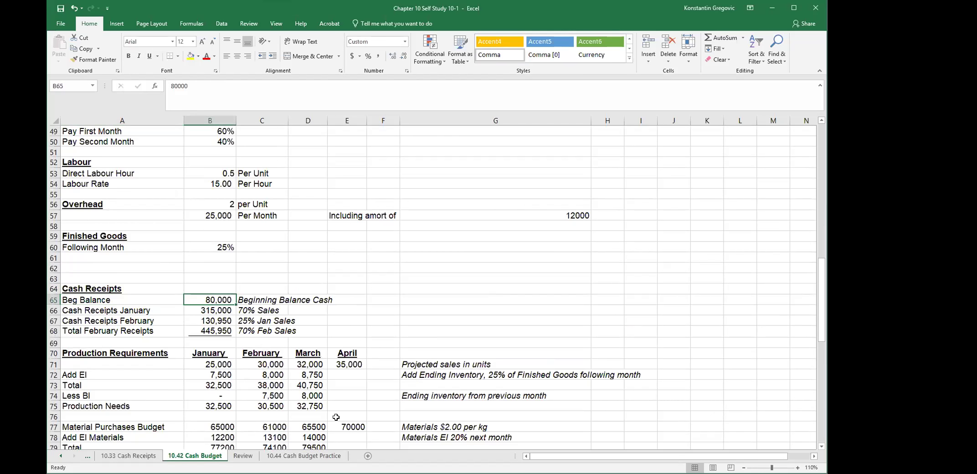
scroll(335, 416, "up", 16)
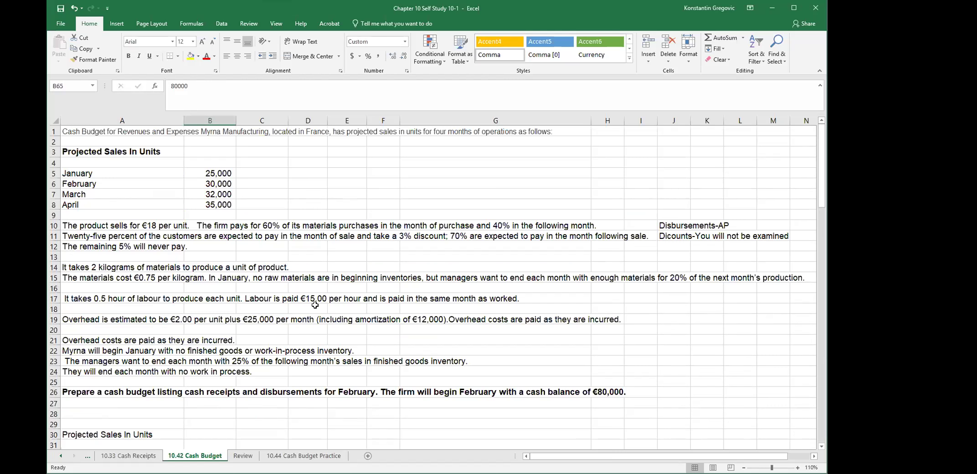
scroll(315, 305, "down", 1)
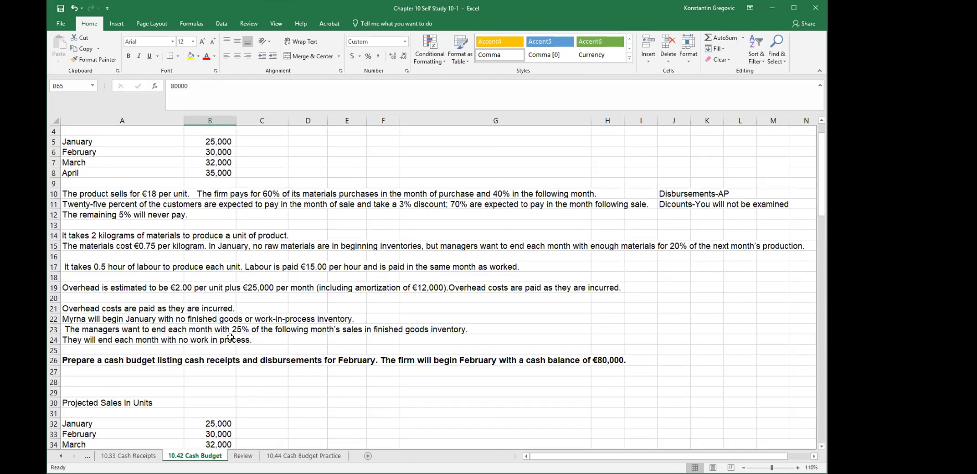
left_click(404, 359)
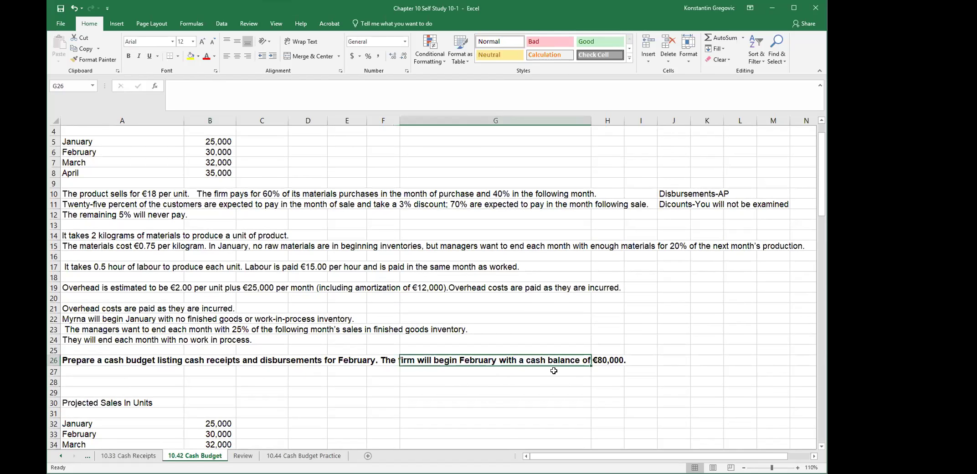
scroll(297, 376, "down", 15)
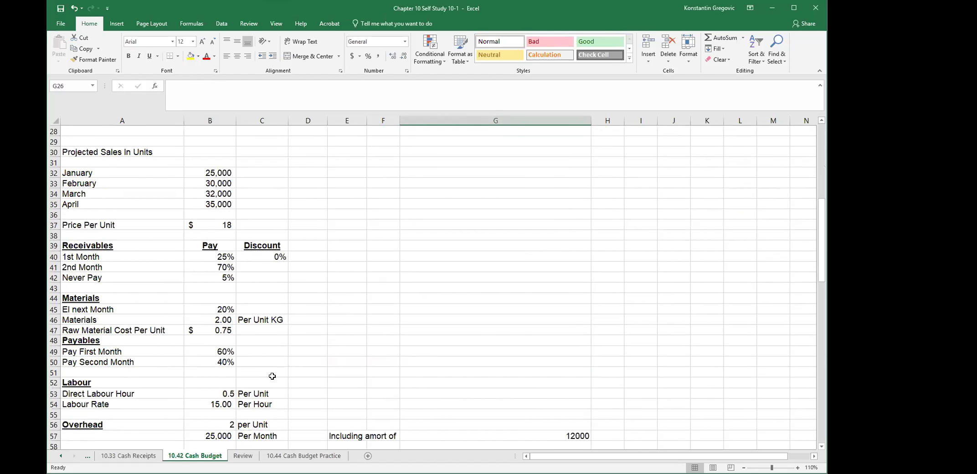
left_click(255, 301)
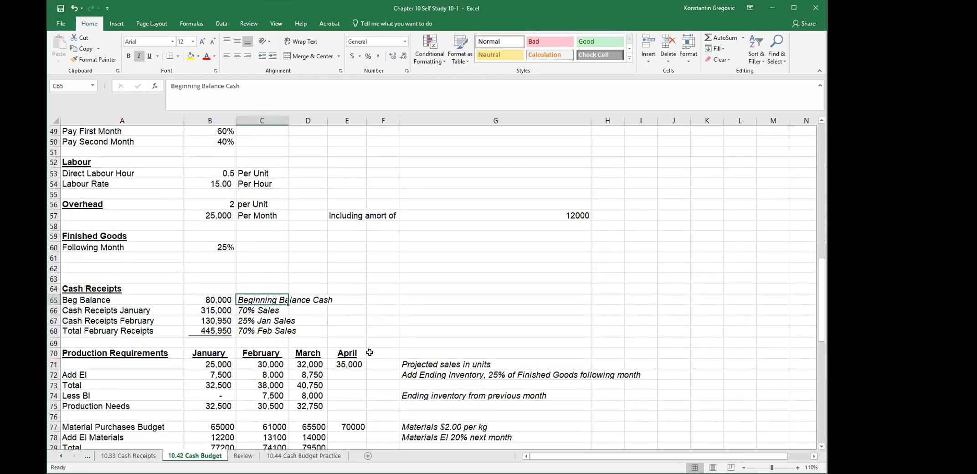
Step: Examine the January and February cash receipts formulas in B66 and B67, including the percentage note beside January
left_click(120, 310)
scroll(172, 364, "down", 2)
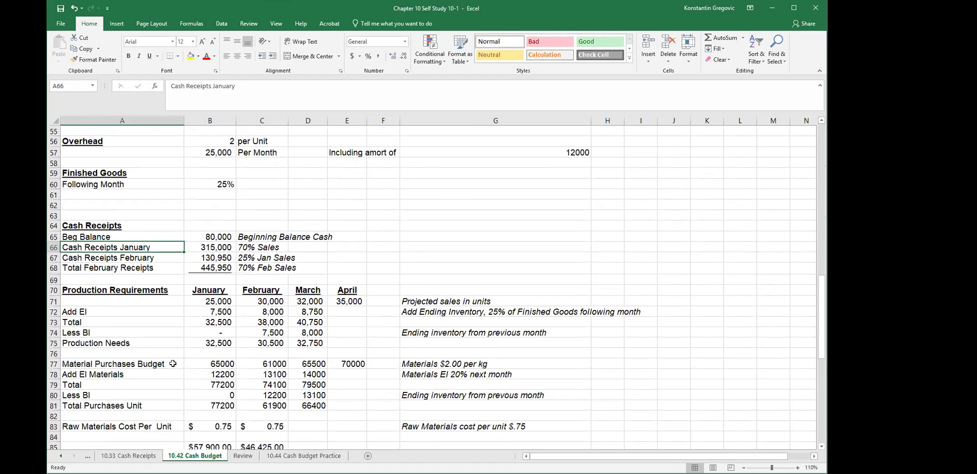
left_click(213, 249)
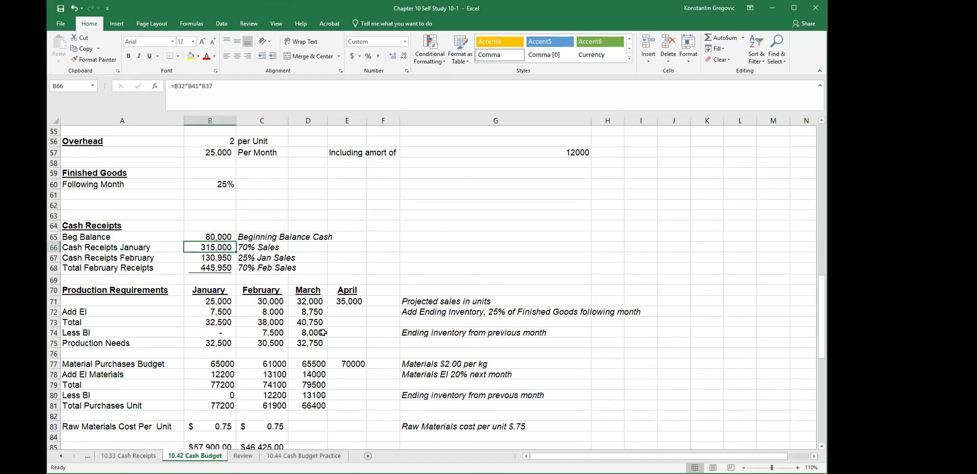
key("Right")
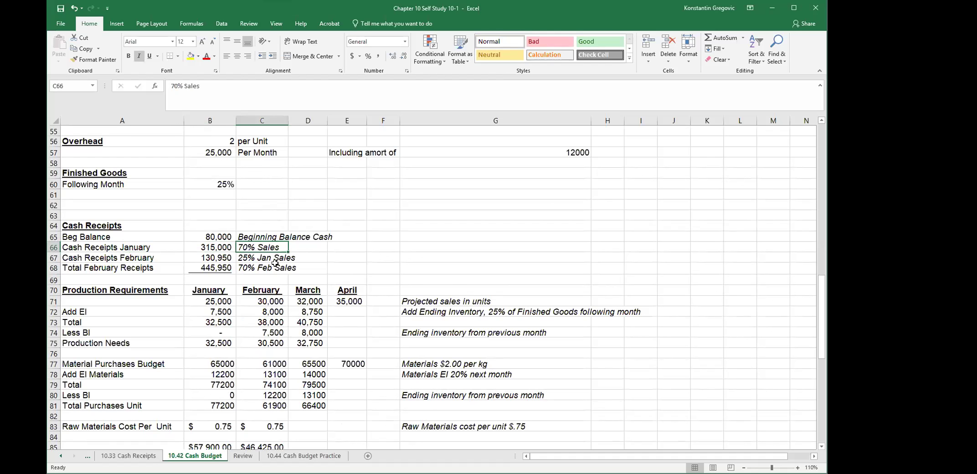
left_click(214, 256)
Step: Look up the second-month collection percentage in B41 and the price per unit in B37
scroll(259, 288, "up", 8)
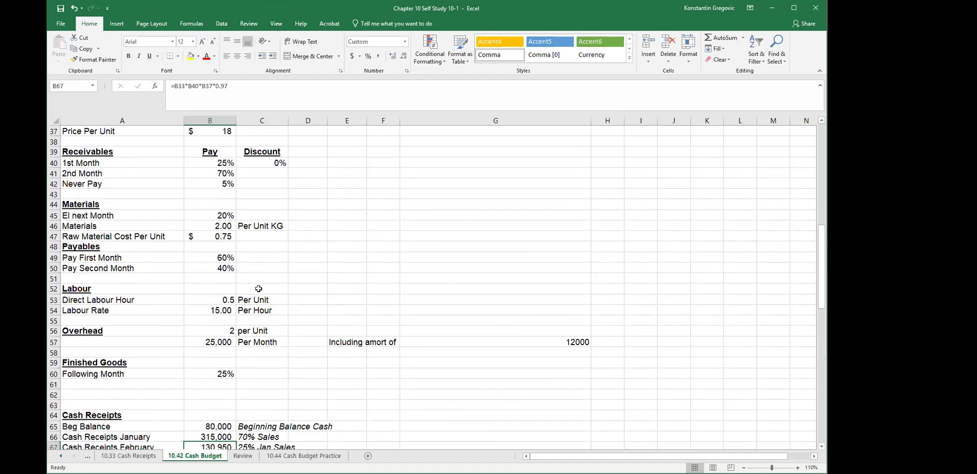
left_click(228, 235)
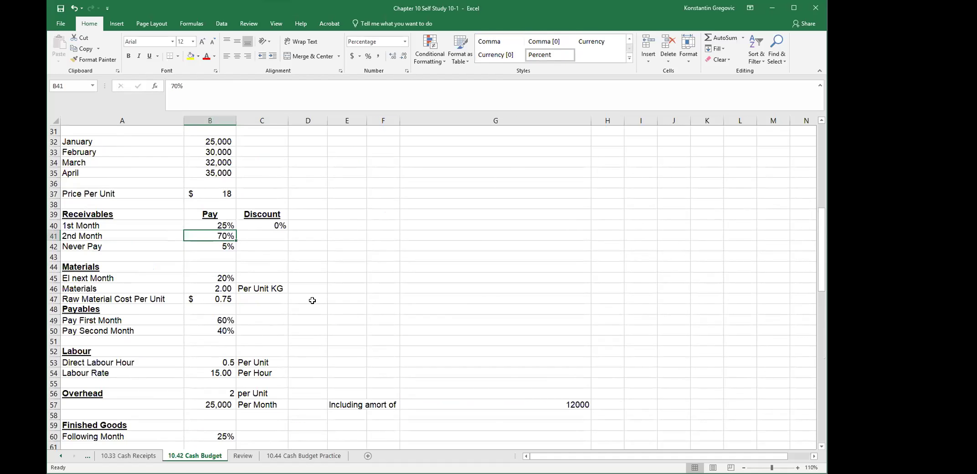
scroll(312, 300, "up", 4)
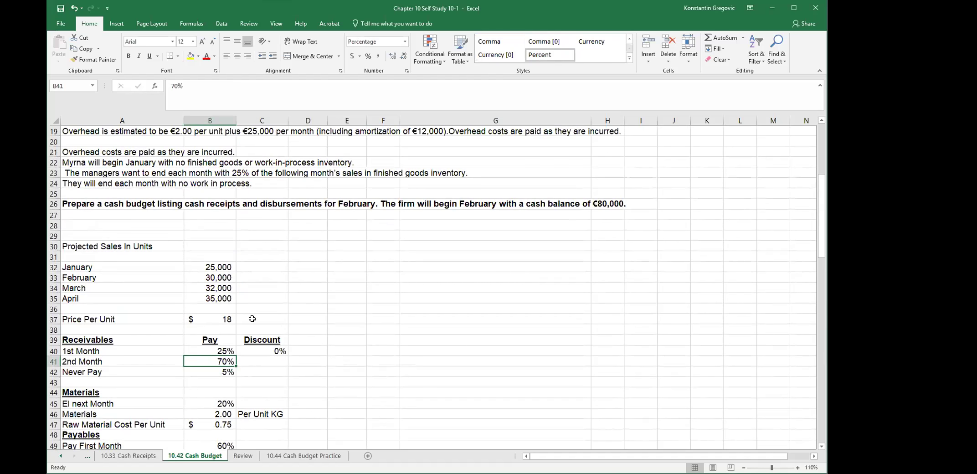
left_click(190, 315)
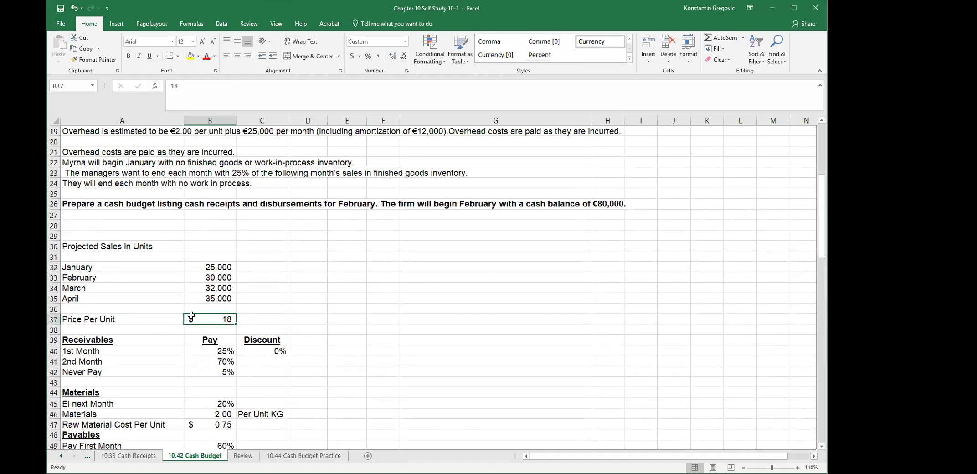
Step: Calculate January's sales revenue in C32 by multiplying the units in B32 by the price per unit in B37
left_click(256, 266)
type("=")
key("Left")
type("*")
key("Left")
key("Down")
key("Down")
key("Down")
key("Down")
key("Down")
key("Return")
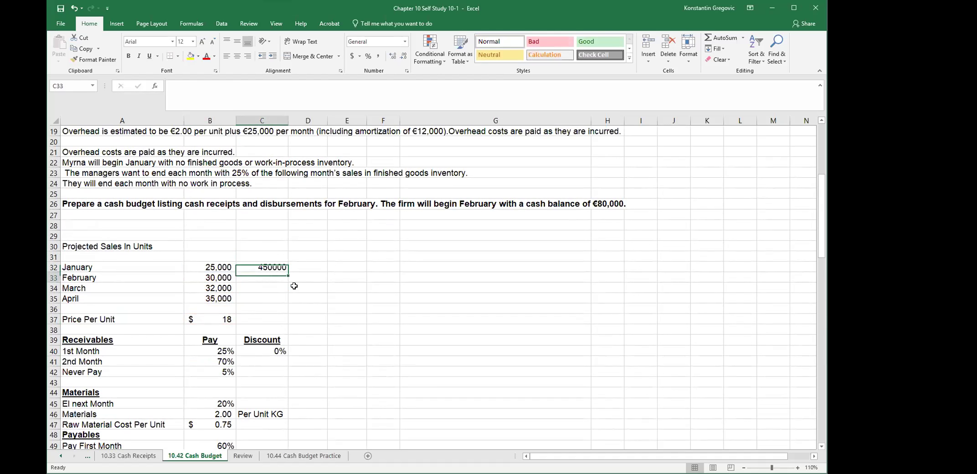
Step: Calculate February's sales revenue in C33 by multiplying the units in B33 by the price per unit in B37
type("=")
key("Left")
type("*")
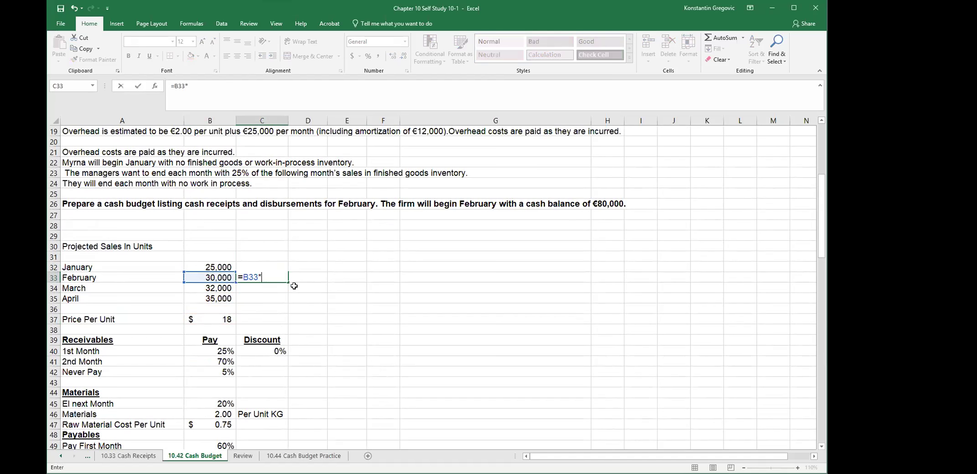
left_click(226, 315)
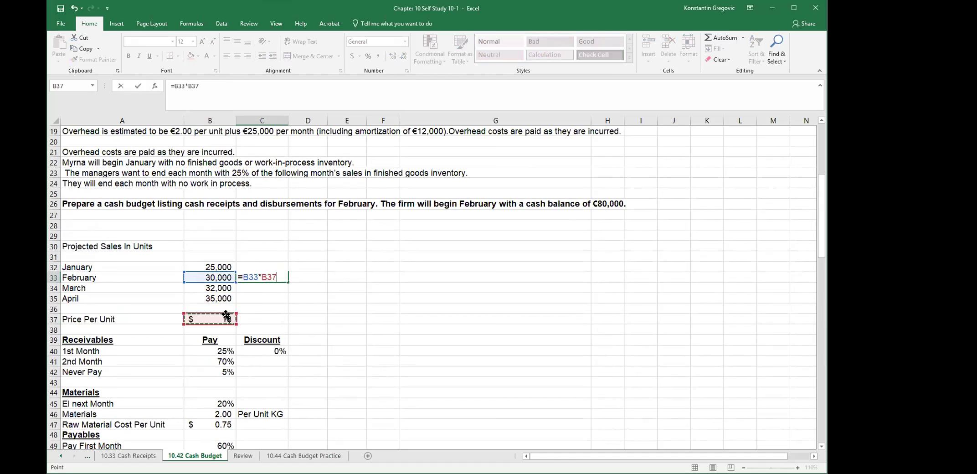
key("Return")
Step: Calculate March's sales revenue in C34 by multiplying the units in B34 by the price per unit in B37
type("=")
key("Left")
type("*")
left_click(219, 316)
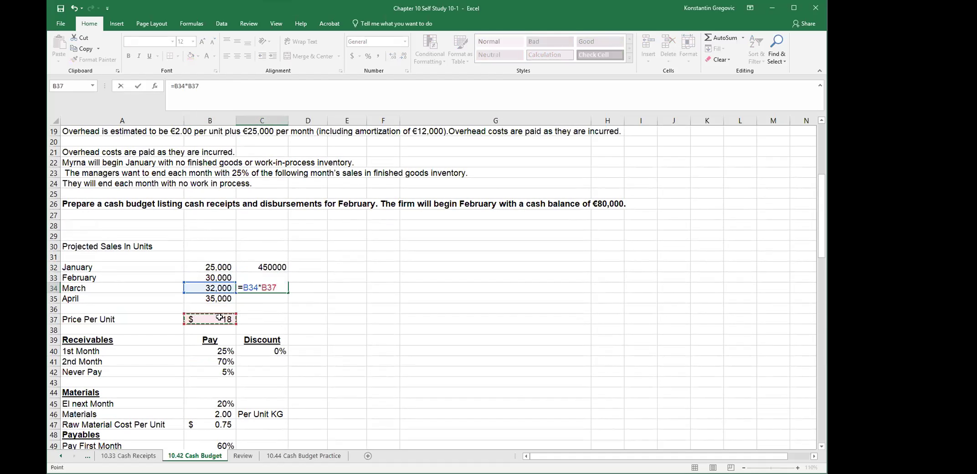
key("Return")
Step: Calculate April's sales revenue in C35 by multiplying the units in B35 by the price per unit in B37
type("=")
key("Left")
type("*")
left_click(218, 319)
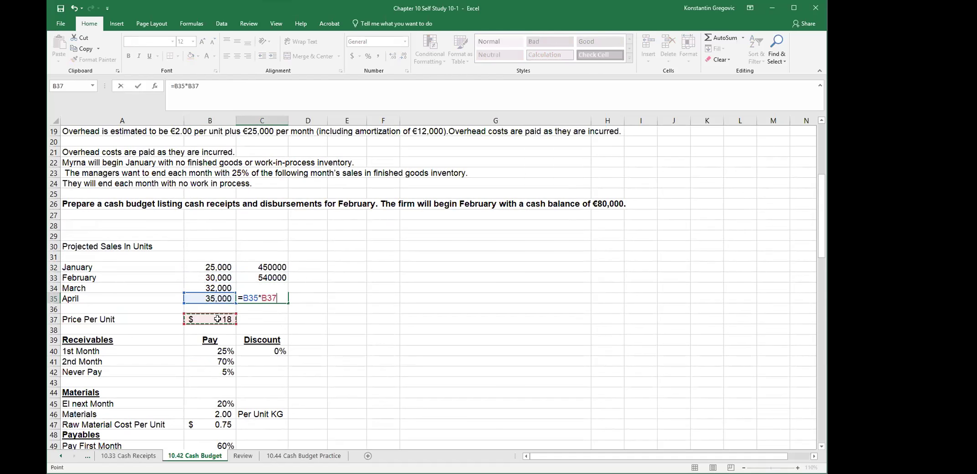
key("Return")
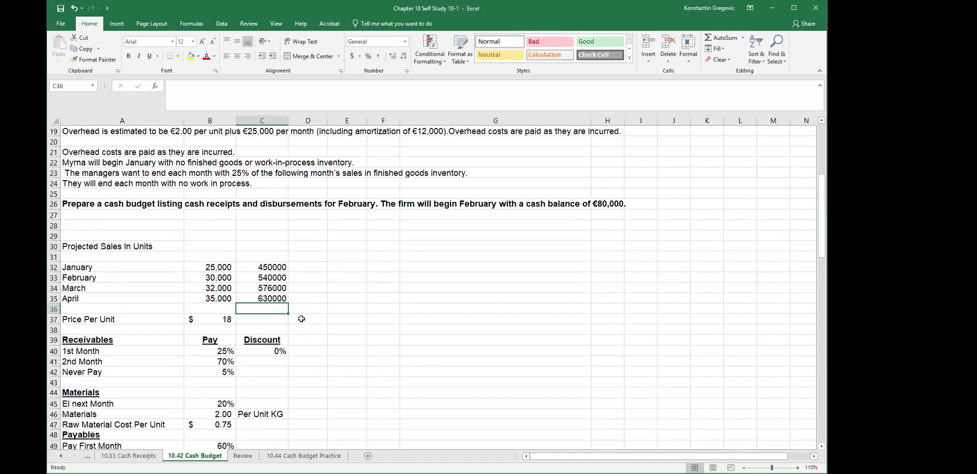
Step: Check the January cash receipts formula in B66 against the projected sales revenue figures
scroll(301, 318, "down", 10)
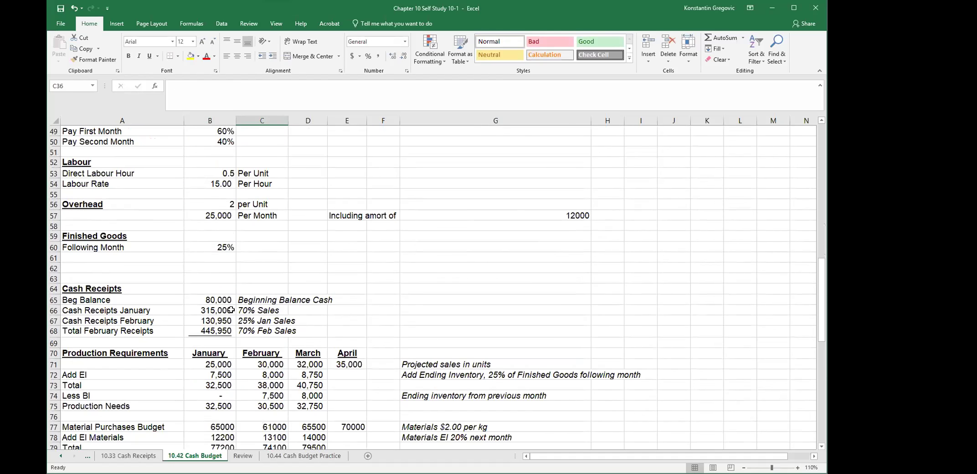
left_click(231, 310)
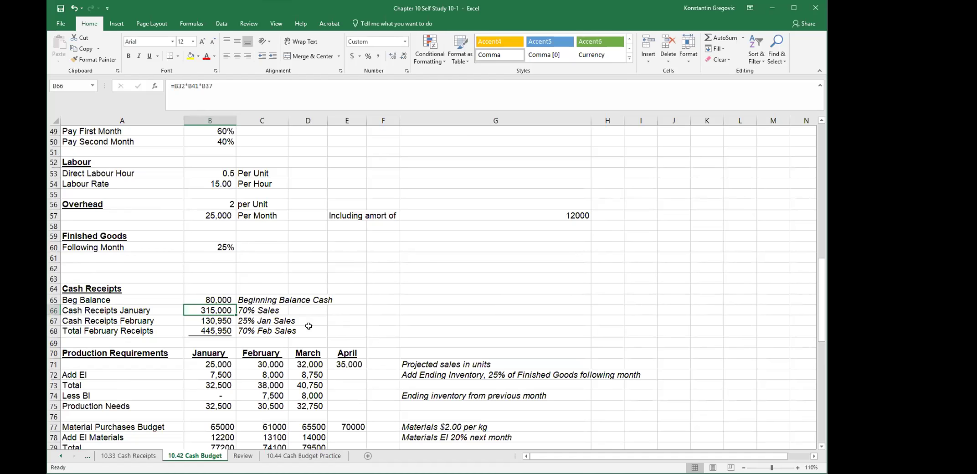
scroll(308, 325, "up", 8)
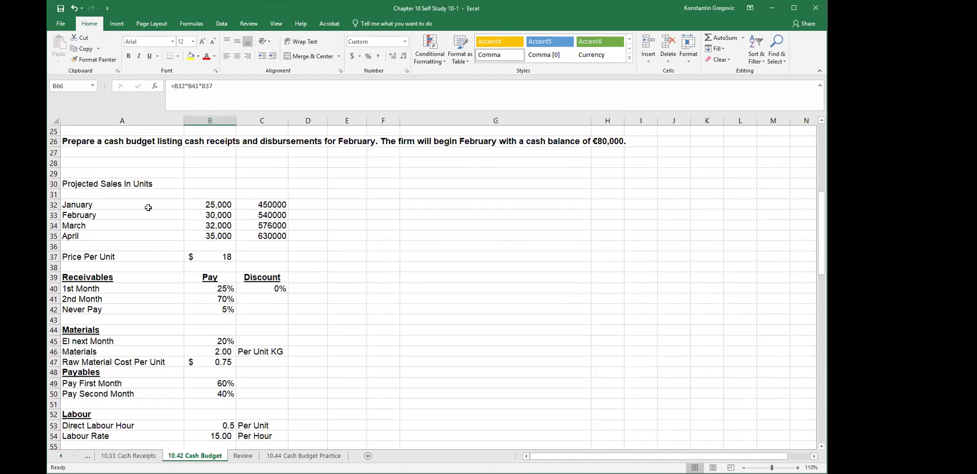
left_click(316, 204)
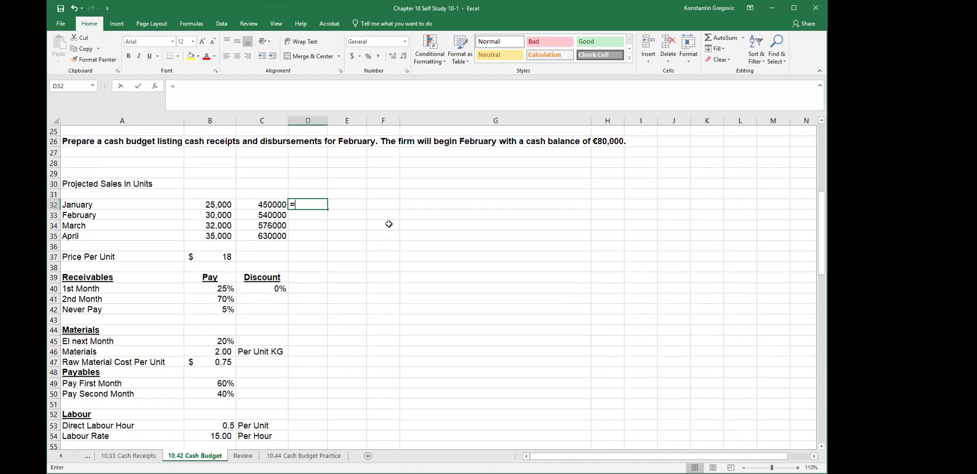
type("=")
key("Left")
type("*")
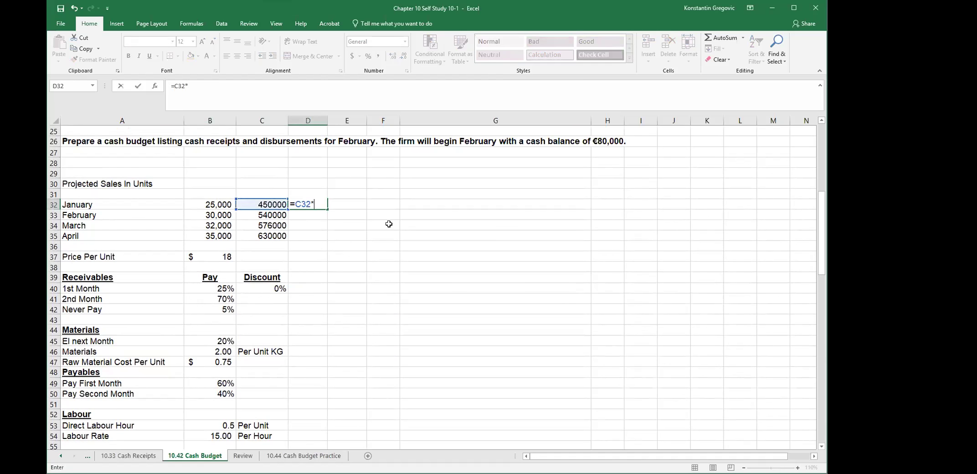
left_click(230, 290)
key("Escape")
Step: Trace the cells referenced by the January cash receipts formula in B66, including its collection percentage
scroll(271, 322, "down", 3)
scroll(271, 322, "down", 3)
left_click(215, 372)
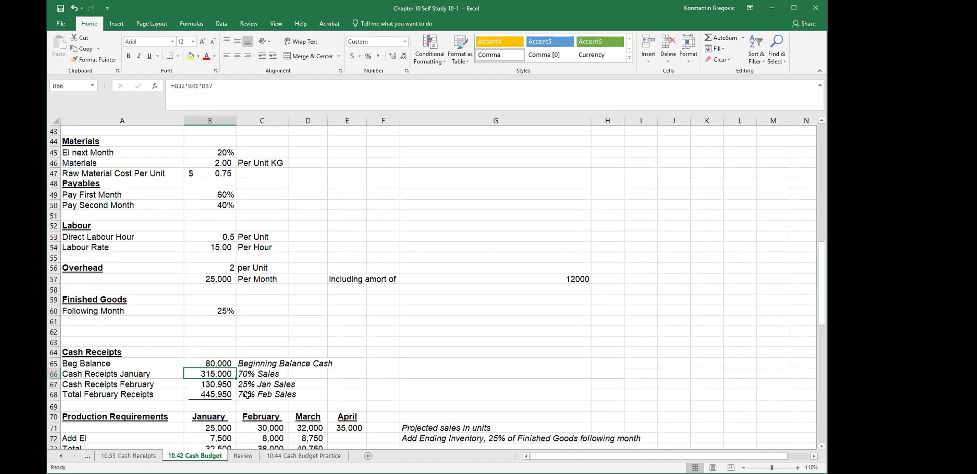
scroll(247, 395, "up", 5)
scroll(248, 395, "down", 3)
left_click(211, 103)
scroll(291, 256, "up", 6)
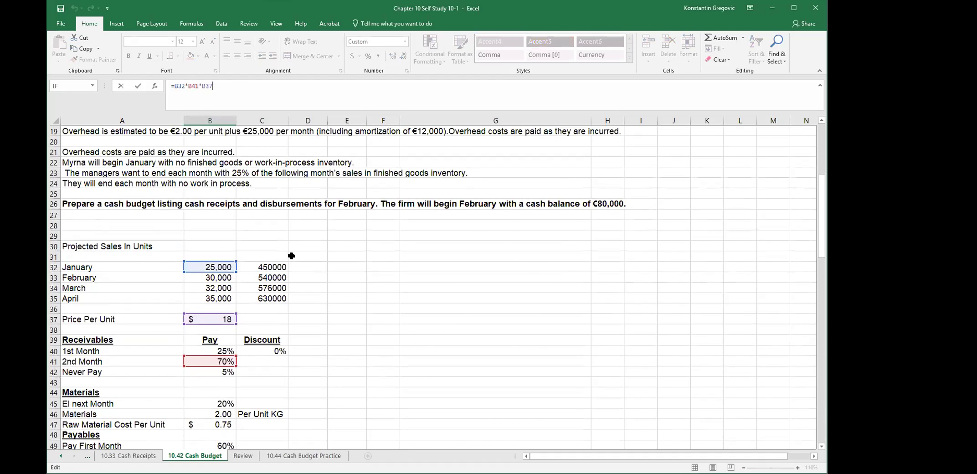
key("Return")
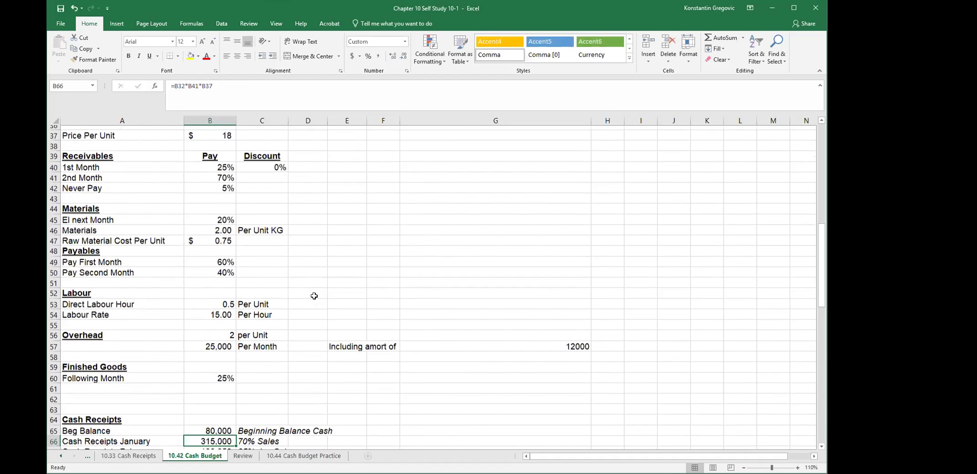
Step: Try setting the 1st-month collection percentage in B40 to 70%, and undo the entry
scroll(295, 250, "up", 2)
left_click(187, 229)
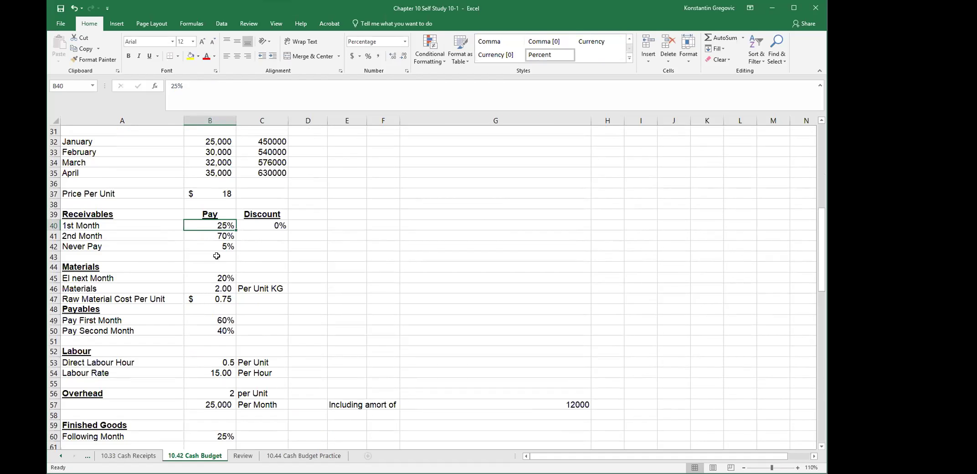
scroll(216, 256, "down", 4)
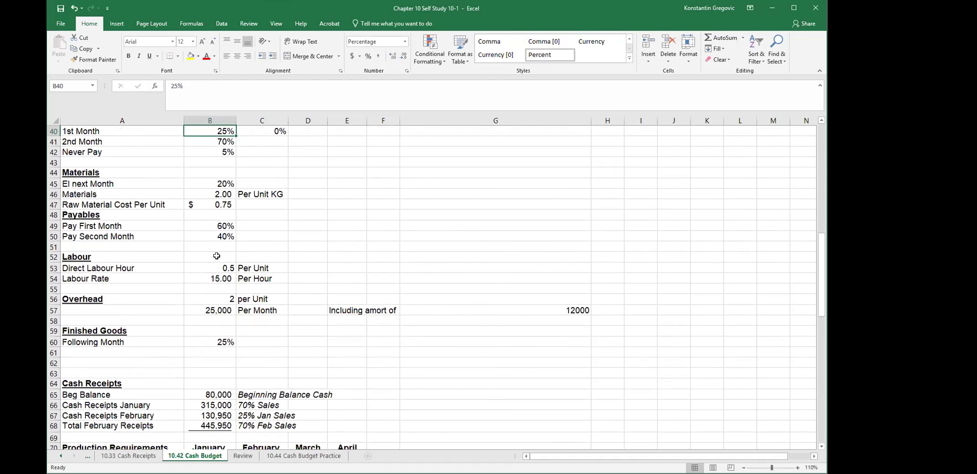
scroll(226, 298, "up", 6)
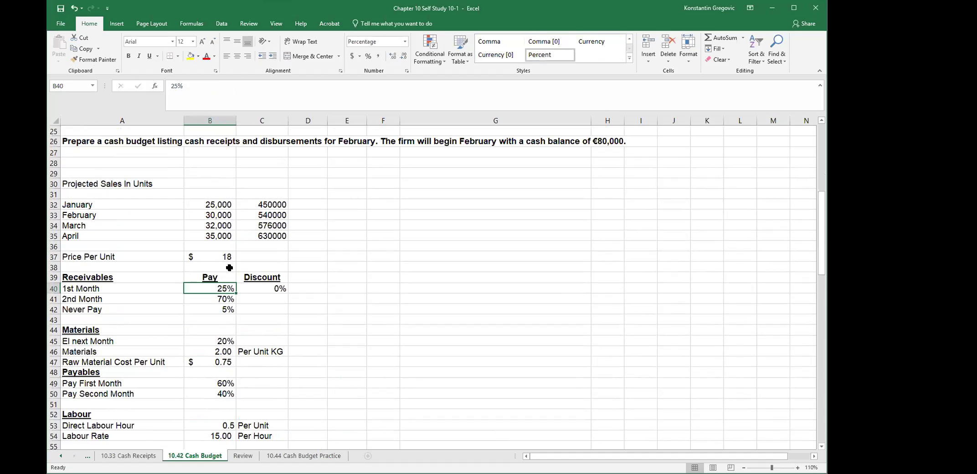
type("70")
key("Return")
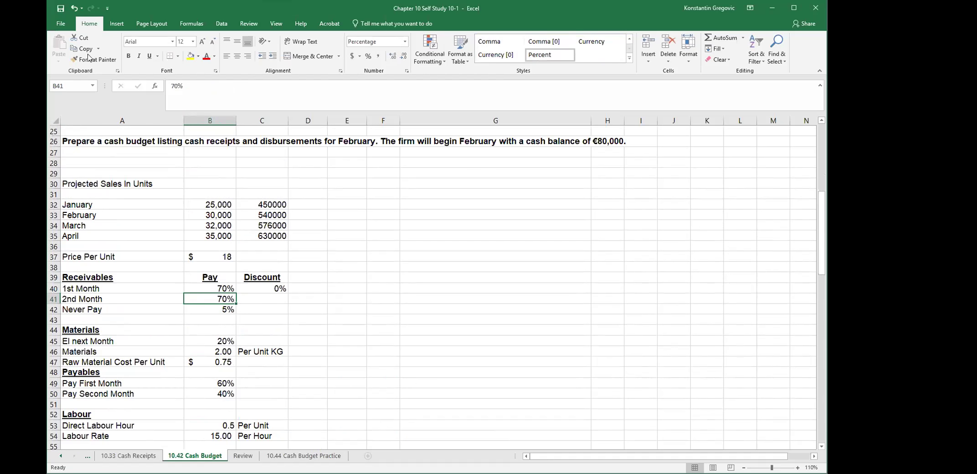
left_click(73, 8)
Step: Set the 2nd-month collection percentage in B41 to 25% and the 1st-month percentage in B40 to 70%
left_click(223, 296)
type("25")
key("Return")
key("Down")
key("Down")
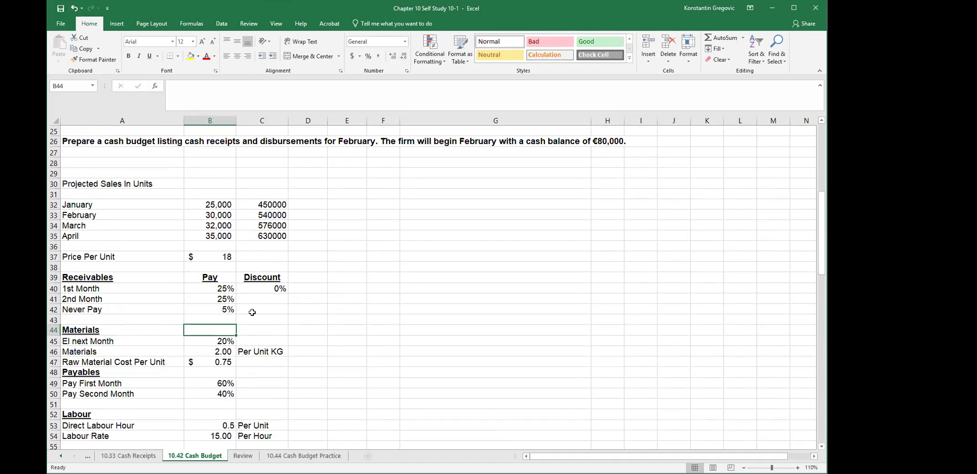
key("Up")
key("Up")
key("Up")
key("Up")
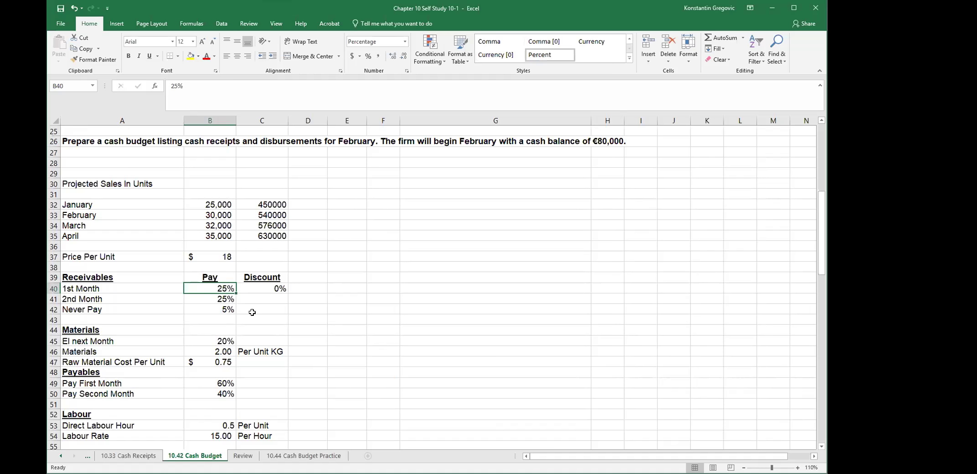
type("70")
key("Return")
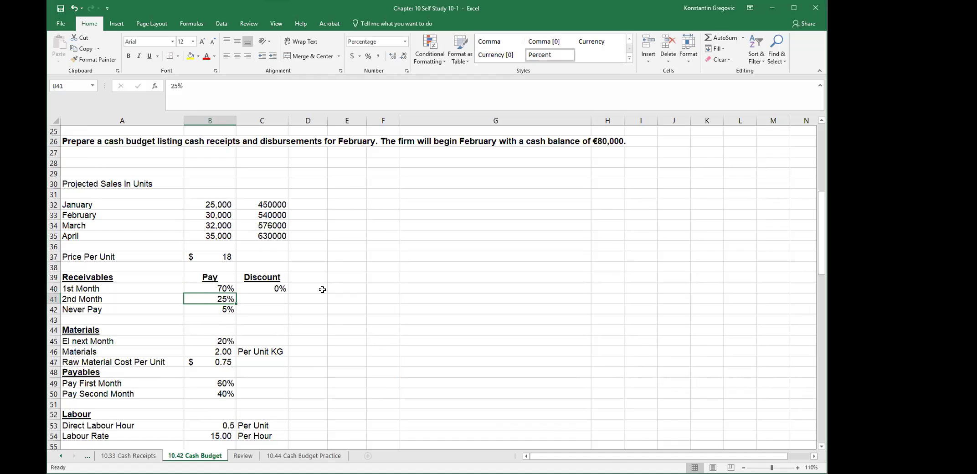
Step: Calculate the first-month collection of January's sales in D32 by multiplying C32 by the percentage in B40
scroll(322, 289, "down", 7)
left_click(211, 347)
scroll(353, 321, "up", 6)
left_click(311, 172)
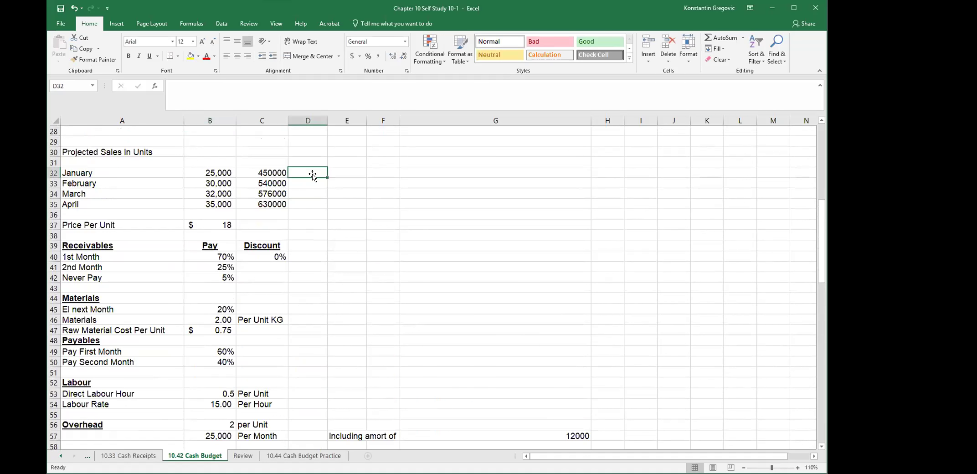
type("=")
key("Left")
type("*")
left_click(219, 256)
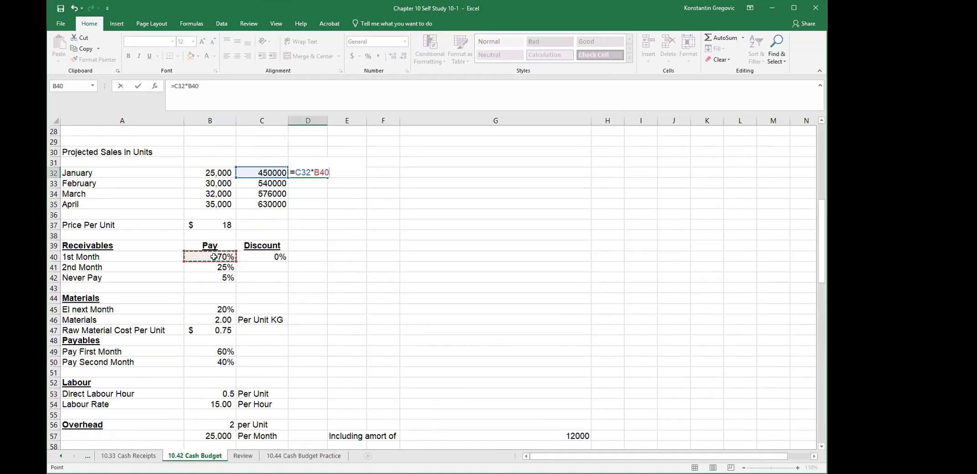
key("Return")
left_click(290, 304)
Step: Examine the January cash receipts in row 66 and trace which units, percentage and price cells the B66 formula multiplies
scroll(291, 303, "down", 5)
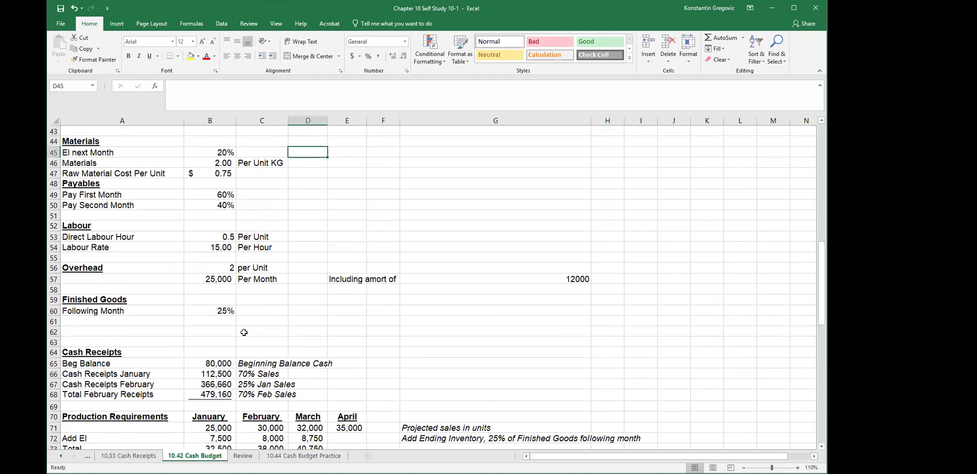
scroll(240, 338, "down", 2)
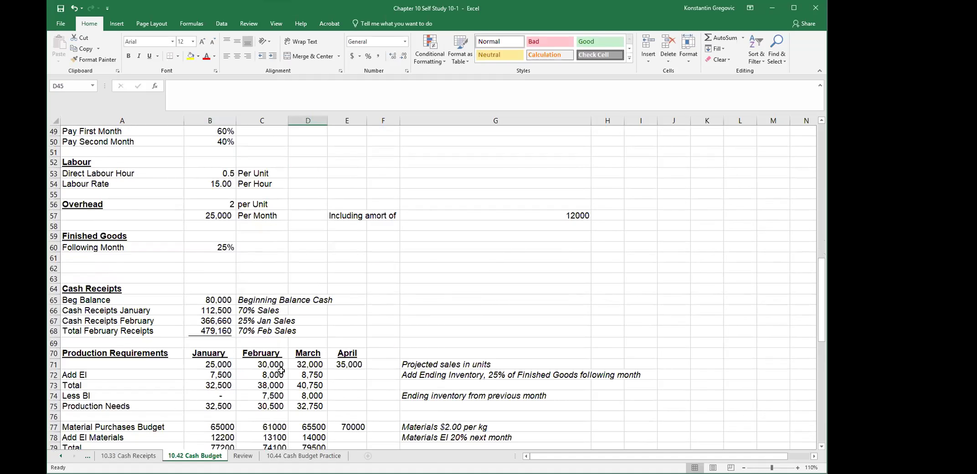
left_click(118, 310)
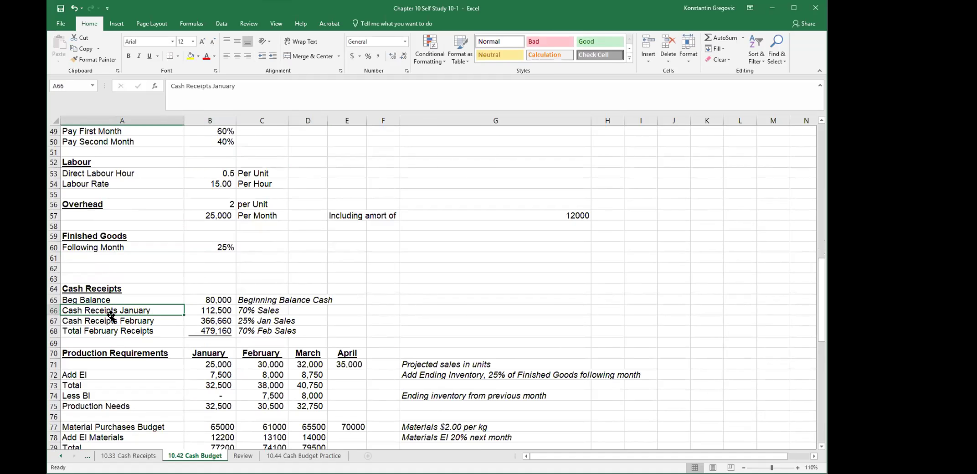
double_click(207, 311)
scroll(310, 261, "up", 7)
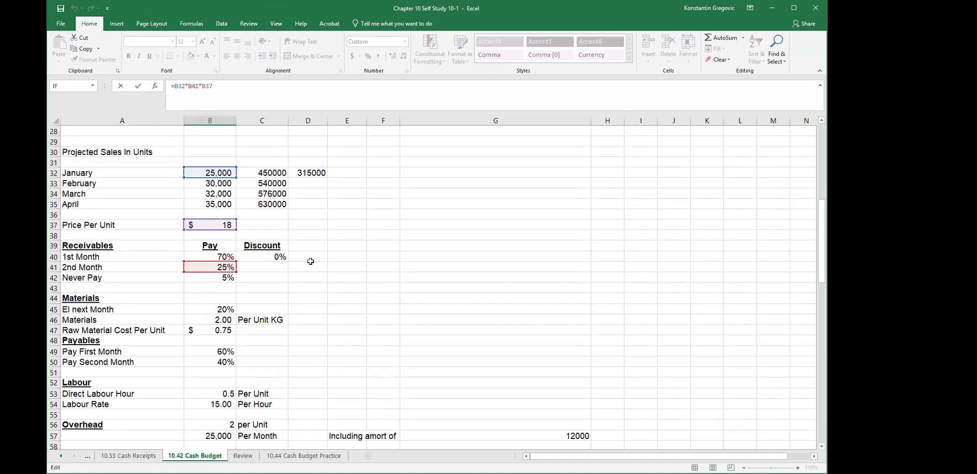
scroll(310, 261, "up", 1)
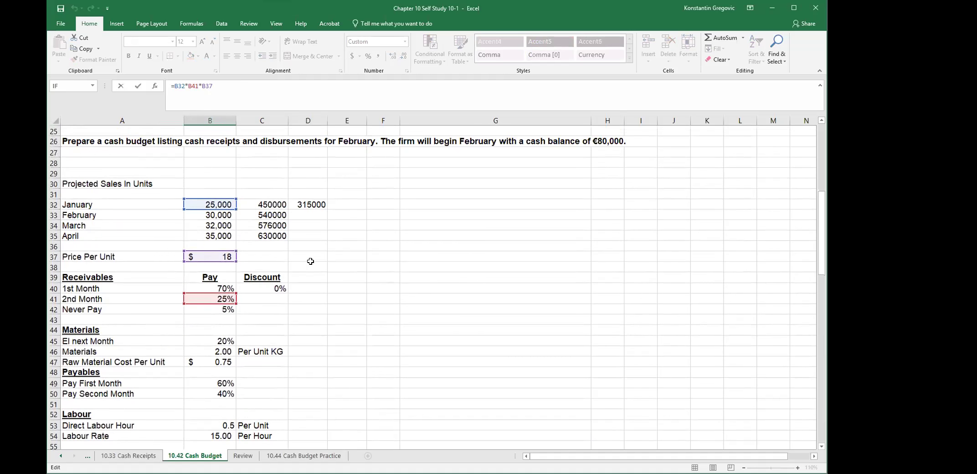
key("ctrl+Return")
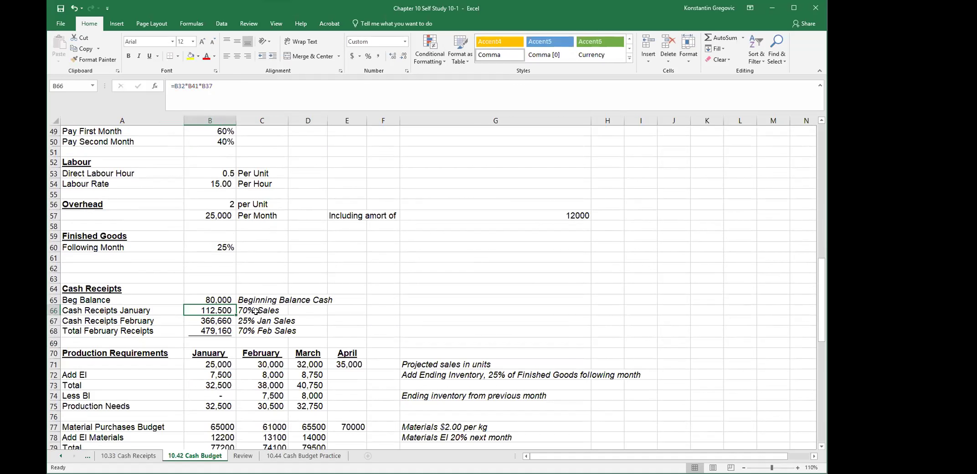
key("Down")
left_click(227, 310)
left_click(260, 109)
scroll(295, 276, "up", 8)
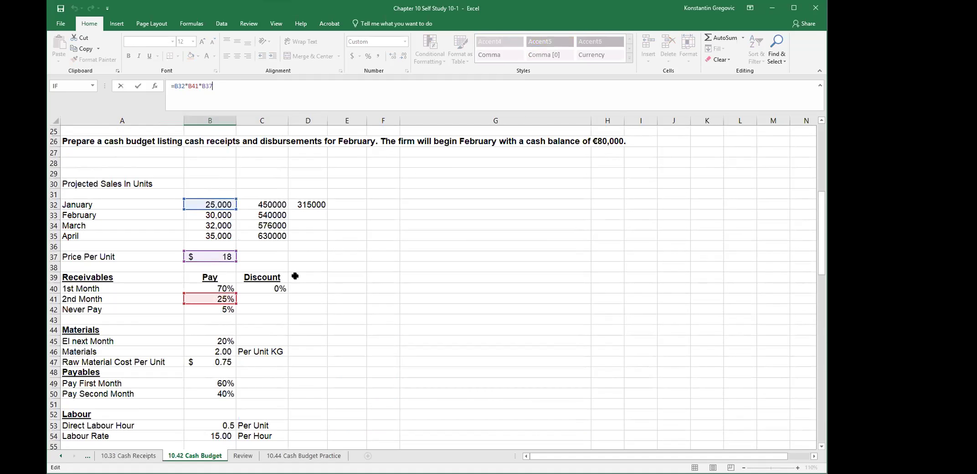
key("Escape")
scroll(213, 248, "up", 2)
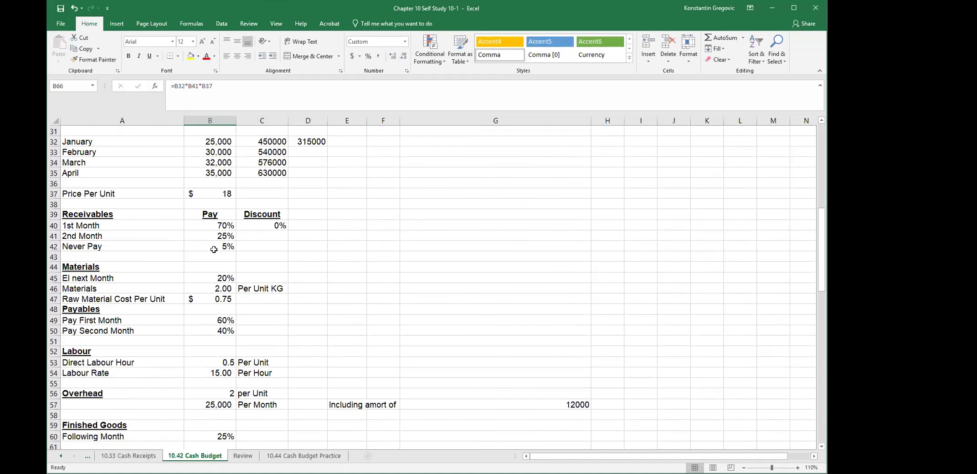
Step: Compare the 1st-month percentage in B40 with the collection percentage referenced by the B66 formula, passing the beginning balance in B65
left_click(185, 230)
scroll(219, 273, "down", 4)
left_click(216, 363)
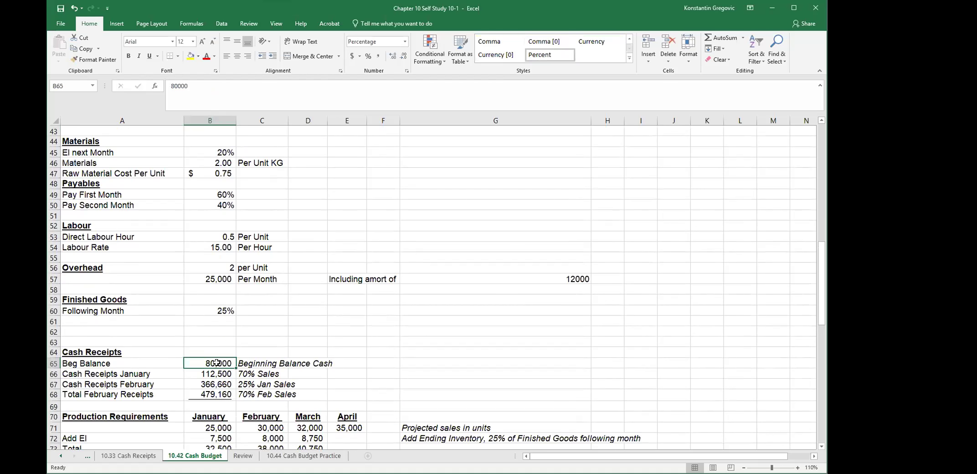
key("Down")
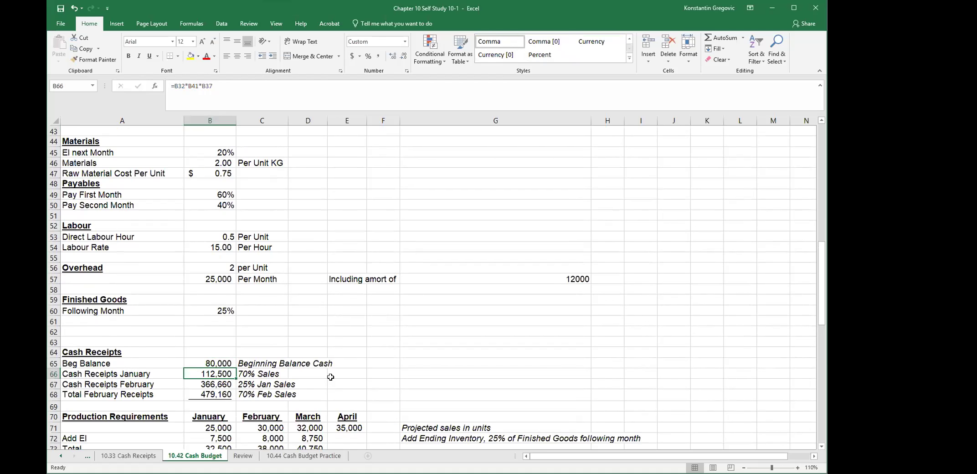
key("F2")
scroll(302, 195, "up", 5)
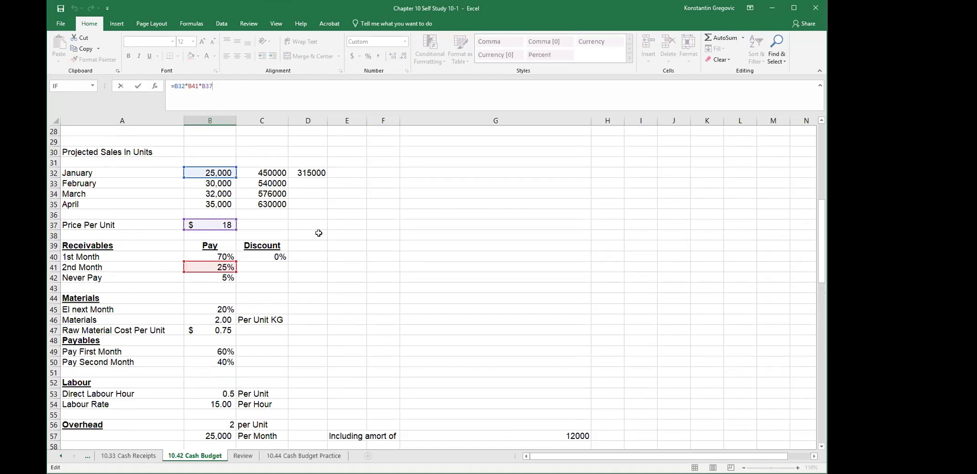
key("Escape")
Step: Rebuild the January cash receipts formula in B66 as the 1st-month percentage in B40 multiplied by D32
scroll(318, 252, "down", 5)
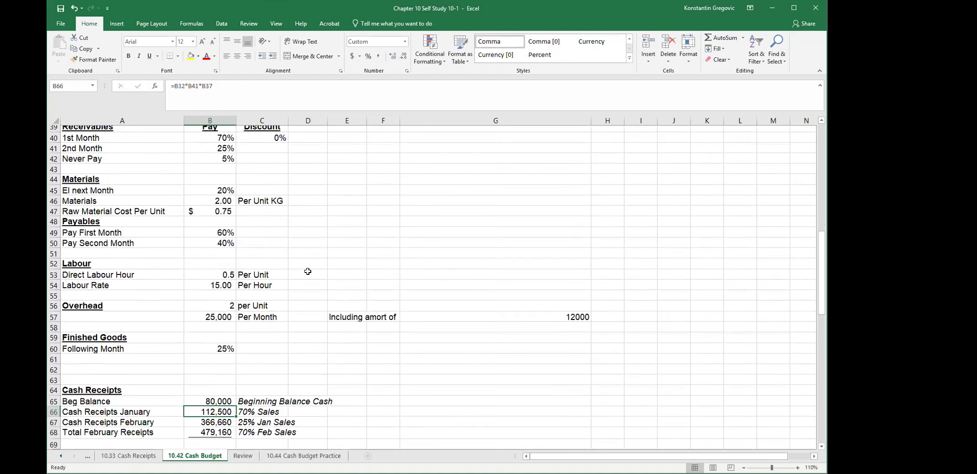
type("=")
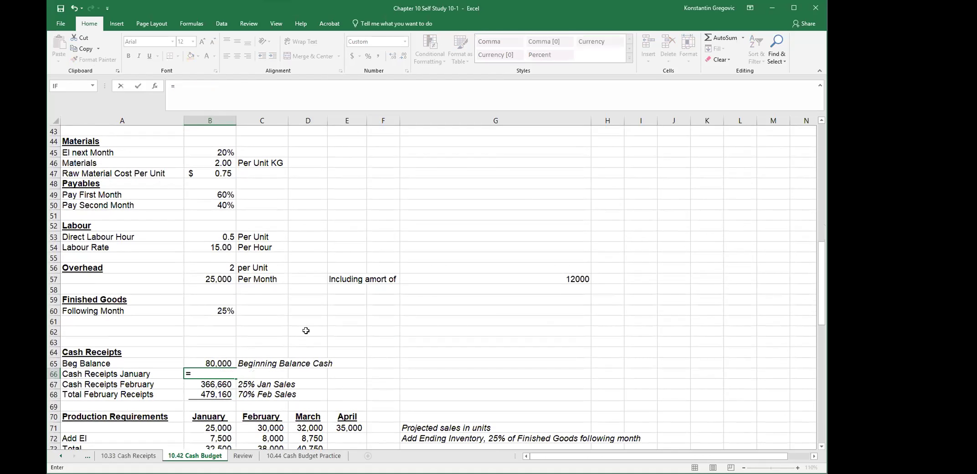
scroll(306, 330, "up", 8)
left_click(219, 349)
type("*")
left_click(297, 267)
key("Return")
scroll(279, 286, "down", 3)
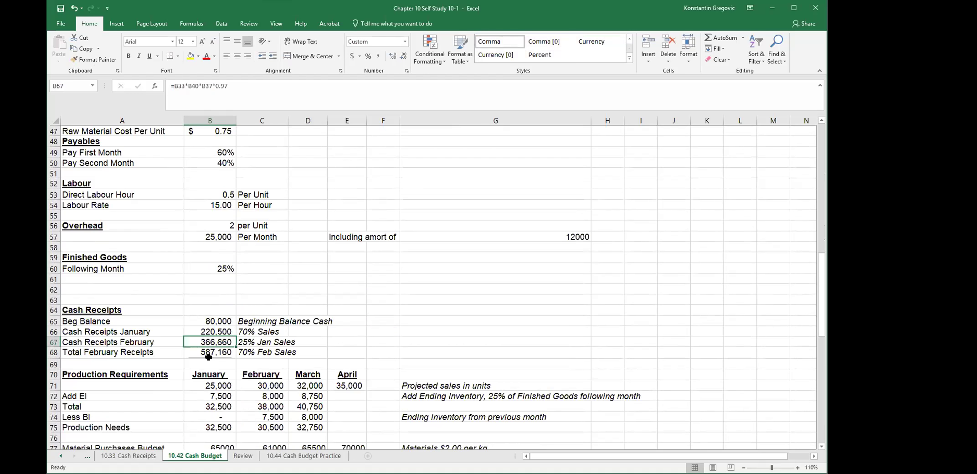
Step: Replace the February cash receipts formula in B67 with the 2nd-month percentage in B41 multiplied by January's sales in C32
type("=")
scroll(213, 346, "up", 8)
left_click(214, 321)
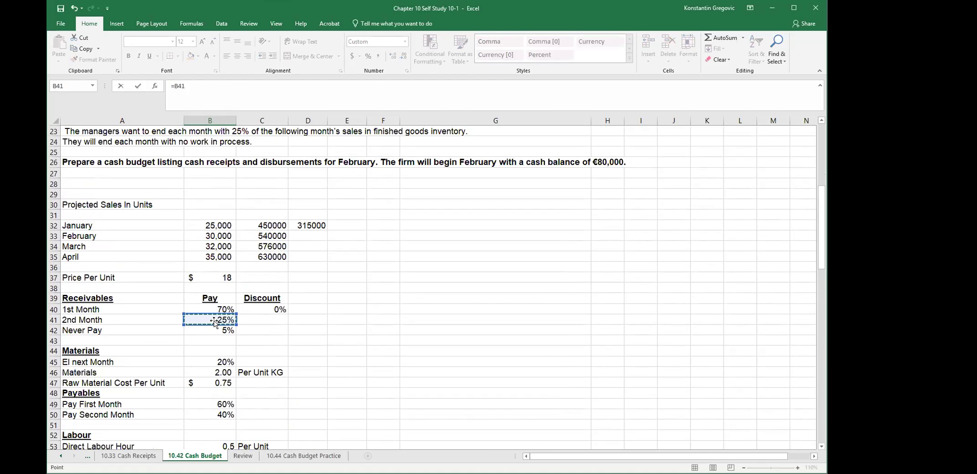
type("*")
left_click(251, 225)
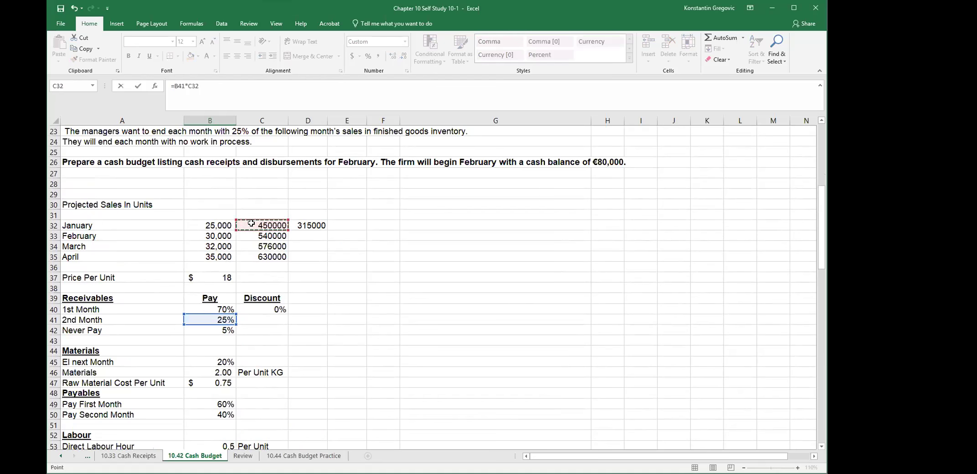
scroll(251, 223, "down", 5)
key("Return")
Step: Examine the total February receipts formula in B68 and the beginning cash balance in B65
left_click(301, 288)
scroll(294, 293, "down", 3)
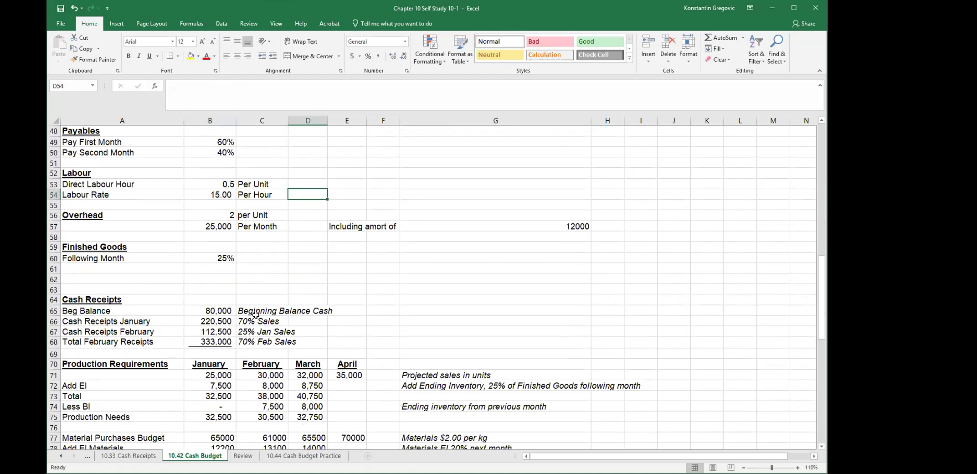
left_click(162, 340)
left_click(206, 344)
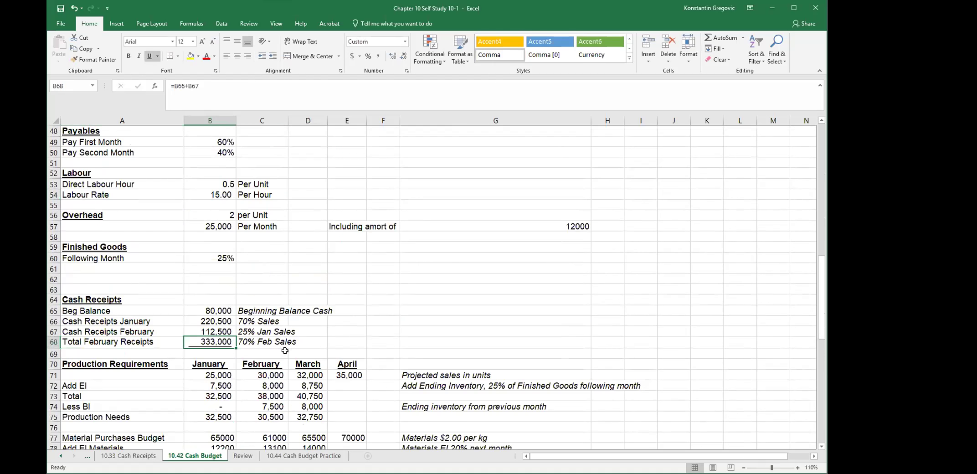
scroll(682, 353, "down", 3)
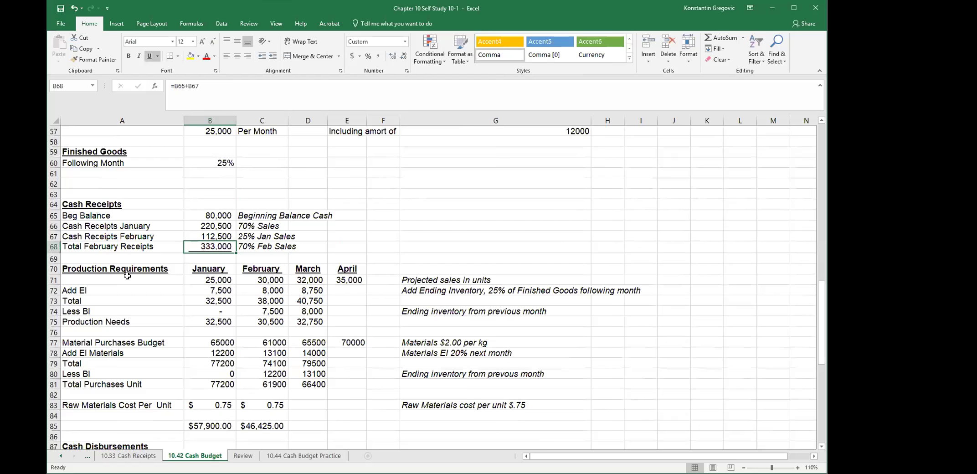
left_click(223, 215)
scroll(224, 215, "down", 1)
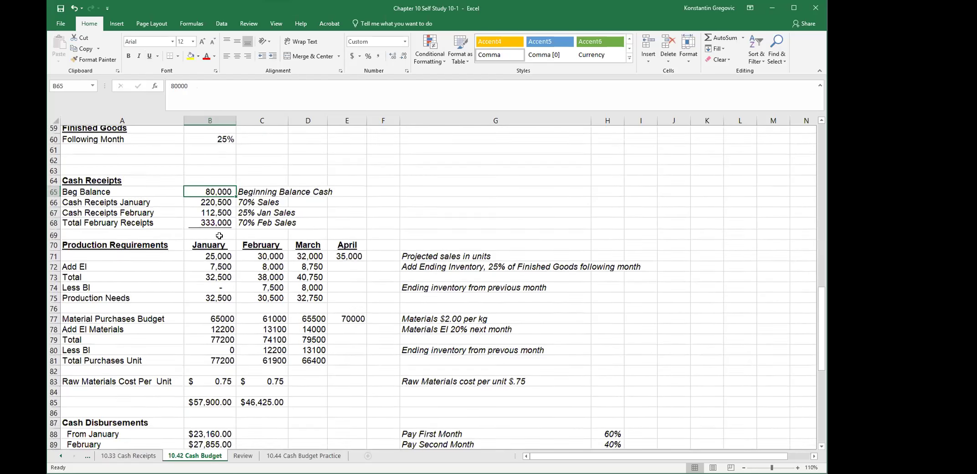
scroll(212, 265, "down", 1)
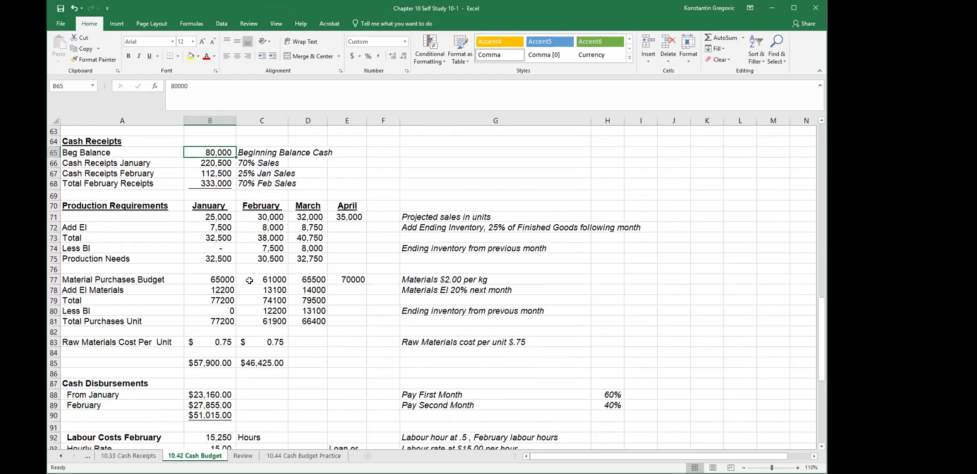
Step: Compare the January to April sales units in row 71 of Production Requirements with the projected sales in B32:B35
left_click(127, 209)
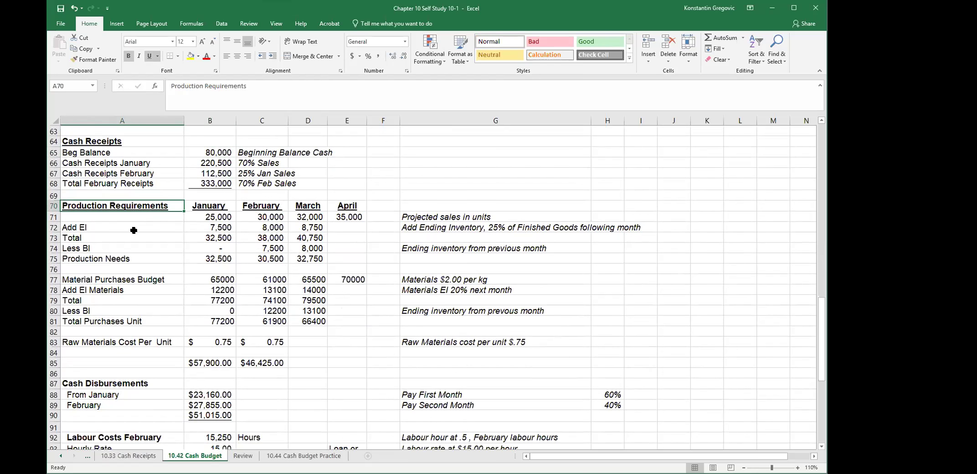
scroll(214, 261, "up", 1)
left_click(228, 247)
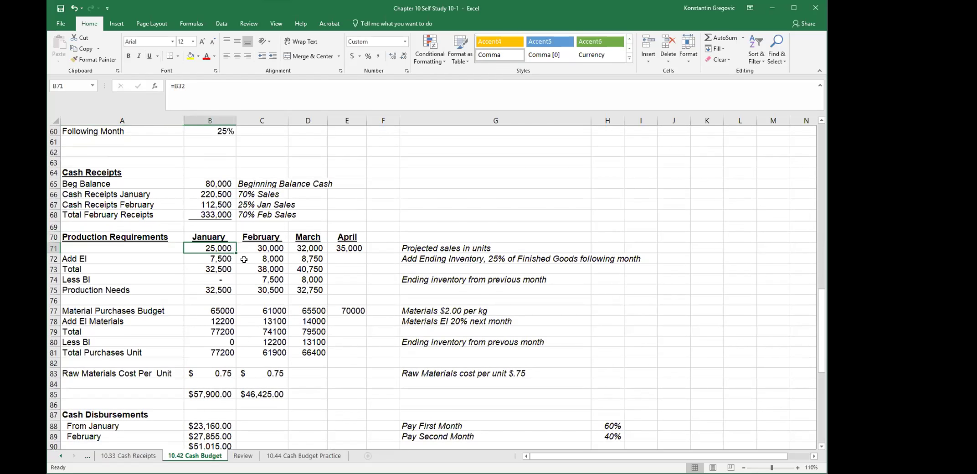
scroll(237, 253, "up", 11)
left_click(225, 180)
left_click(225, 194)
left_click(223, 205)
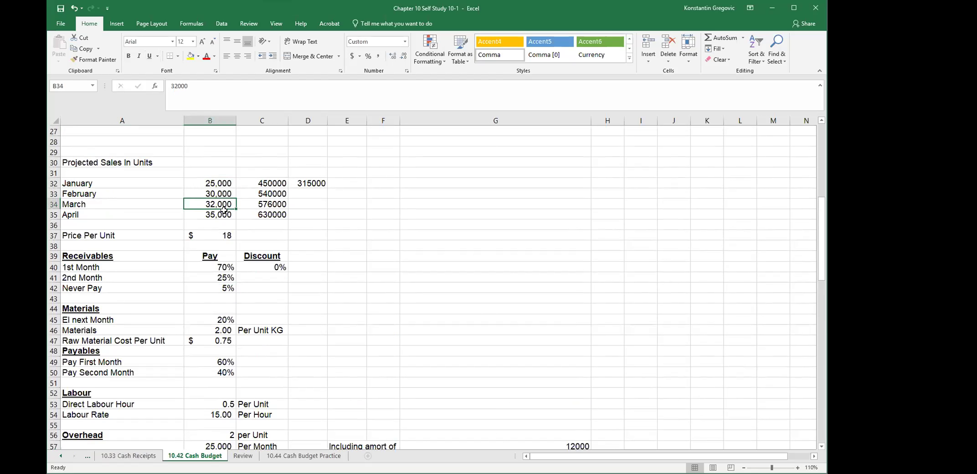
left_click(219, 214)
scroll(362, 283, "down", 11)
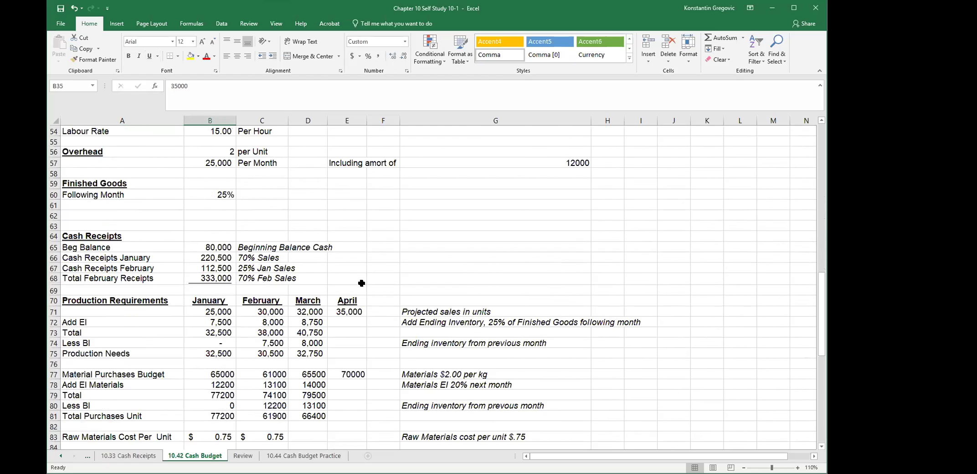
left_click_drag(178, 248, 336, 252)
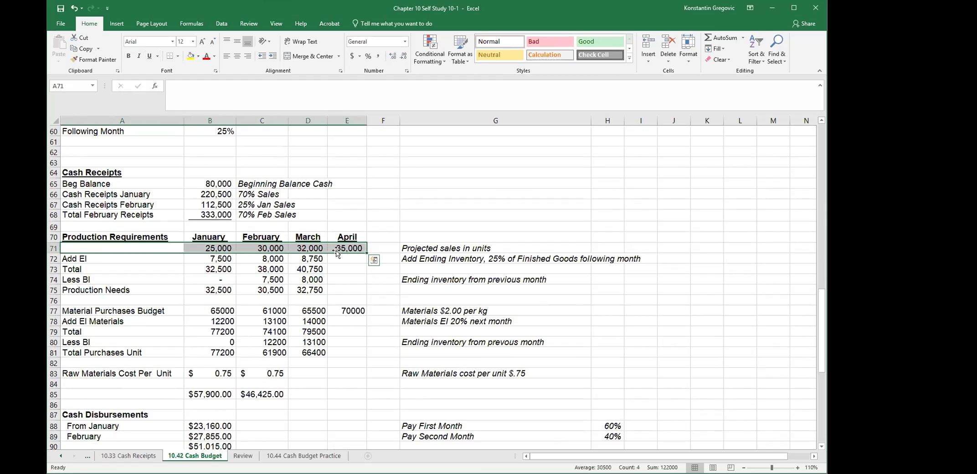
Step: Examine the January ending inventory formula in B72 and compare its percentage with the collection percentages in B41 and B40
left_click(210, 258)
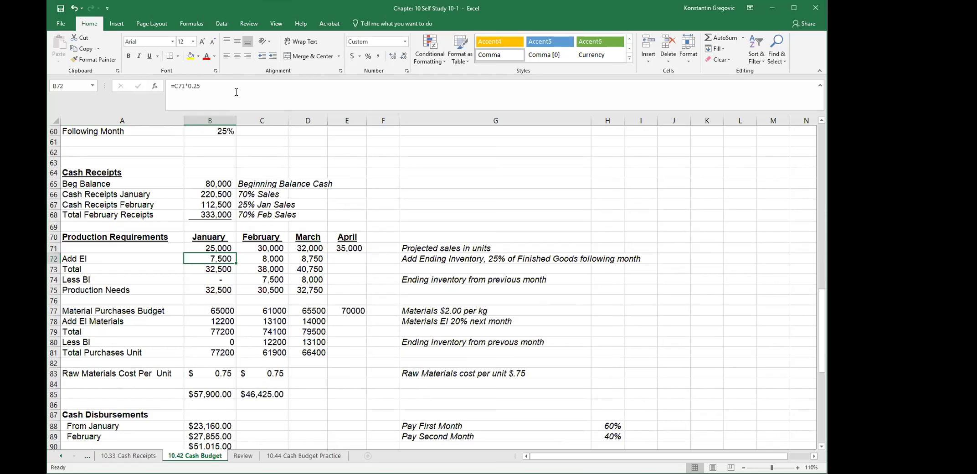
scroll(281, 181, "up", 3)
scroll(281, 180, "up", 2)
left_click(182, 193)
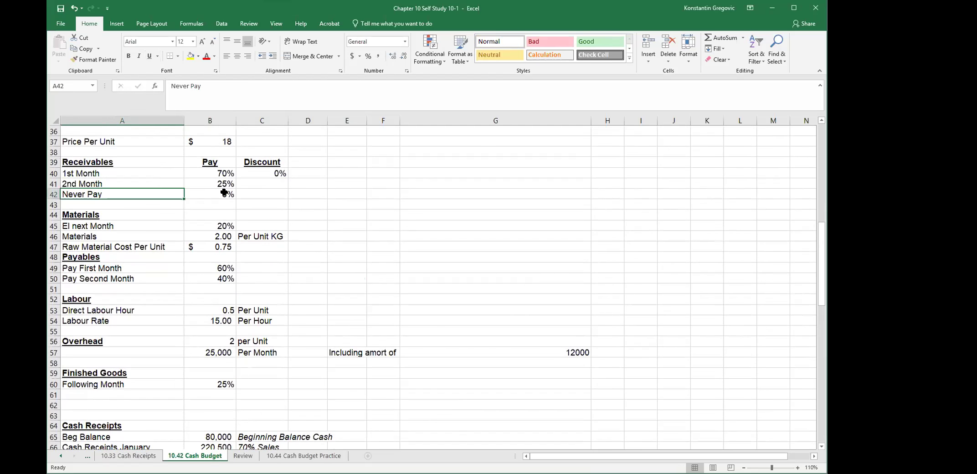
left_click(227, 184)
scroll(276, 264, "down", 5)
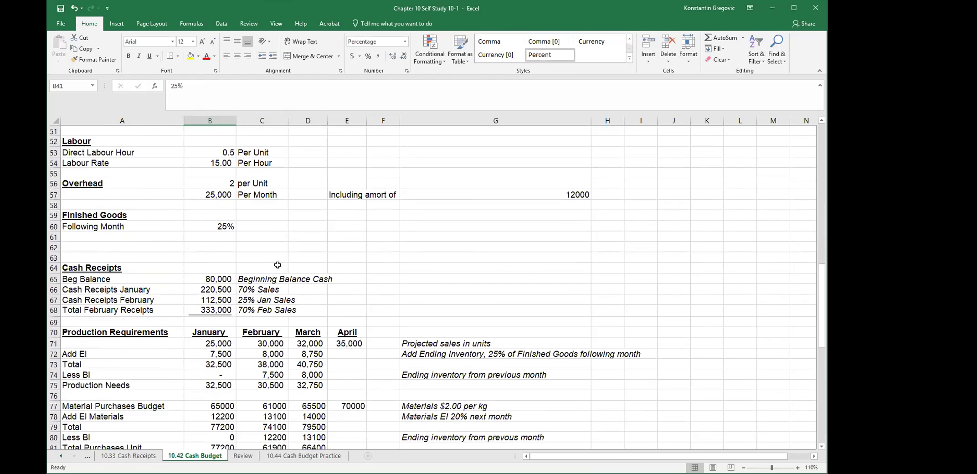
scroll(277, 264, "down", 1)
left_click(222, 322)
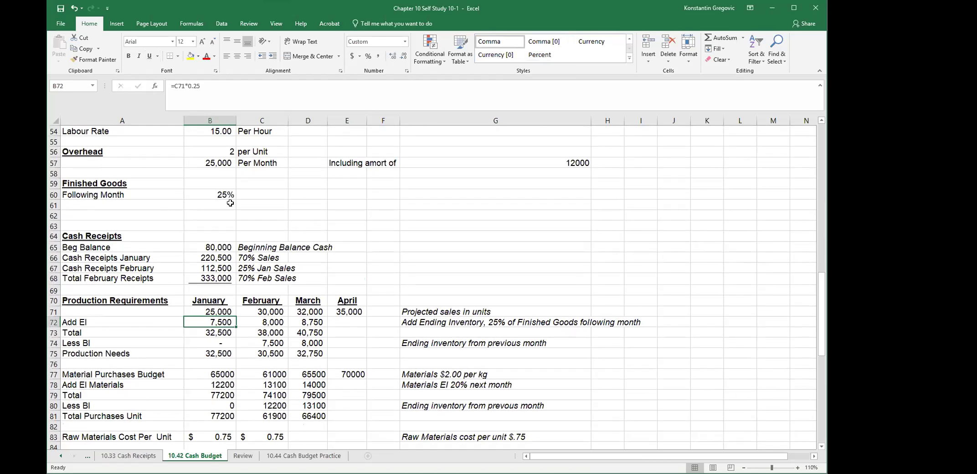
left_click(233, 88)
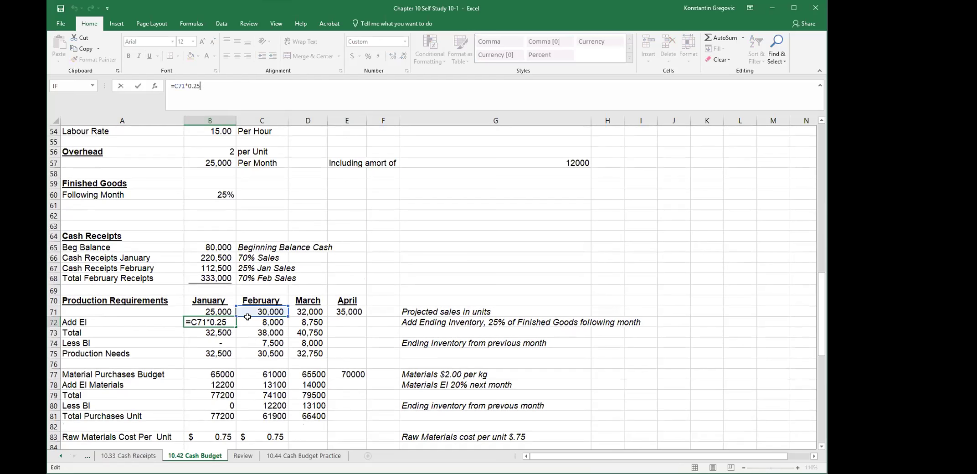
key("ctrl+Return")
scroll(150, 232, "up", 5)
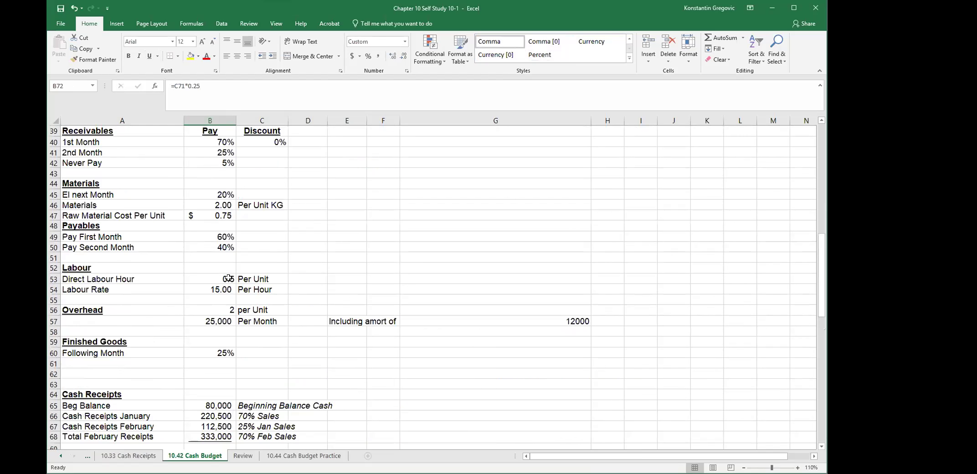
scroll(150, 233, "up", 1)
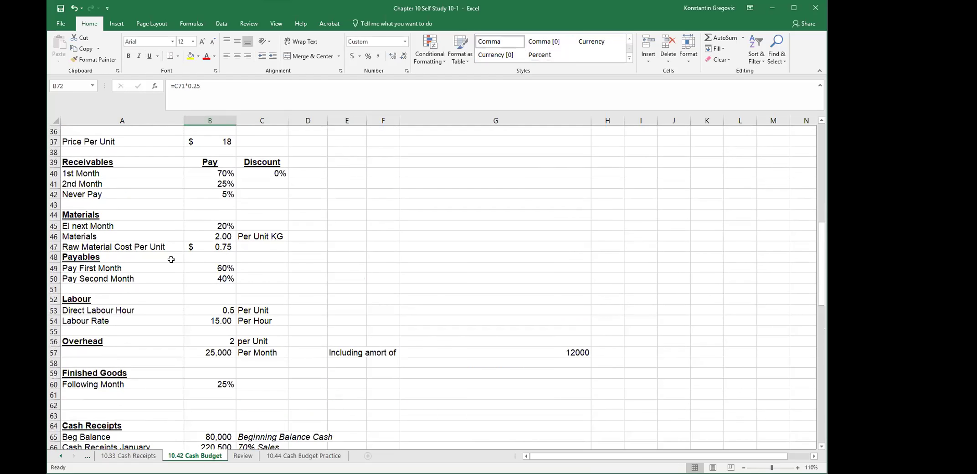
left_click(204, 187)
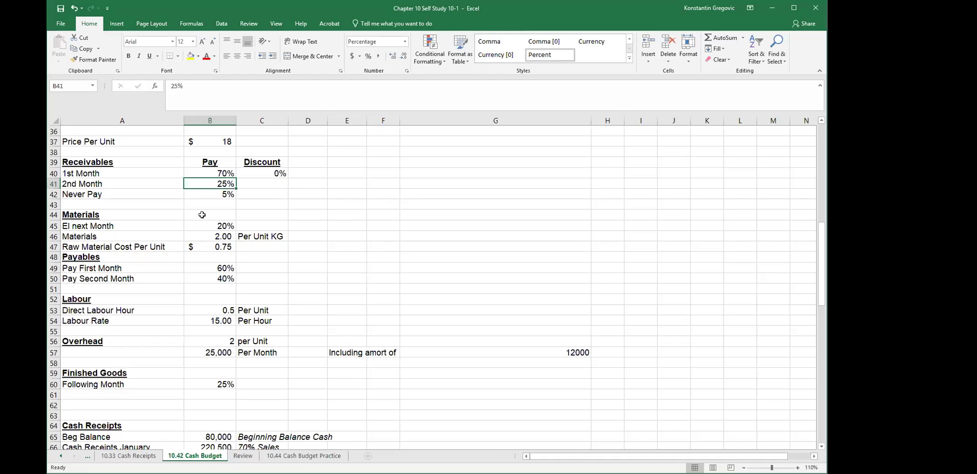
left_click(213, 175)
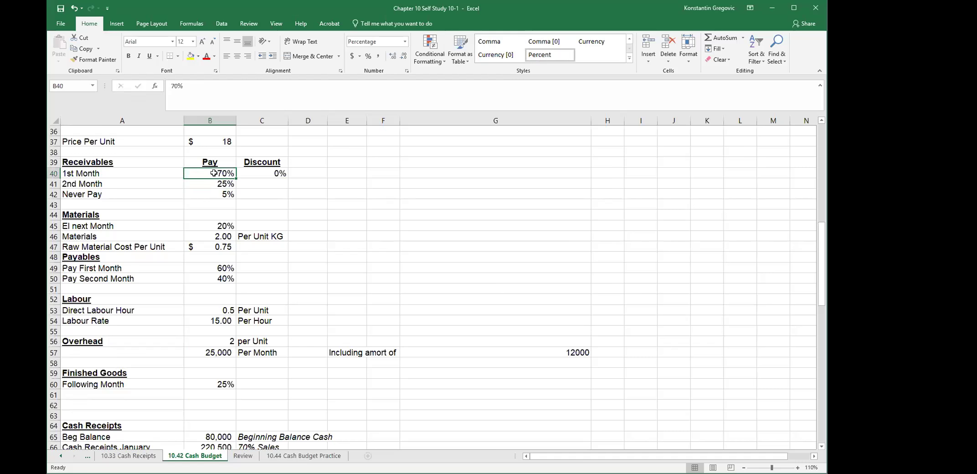
Step: Trace the following-month sales cells used by the January, February and March ending inventory formulas in B72, C72 and D72
scroll(195, 236, "down", 8)
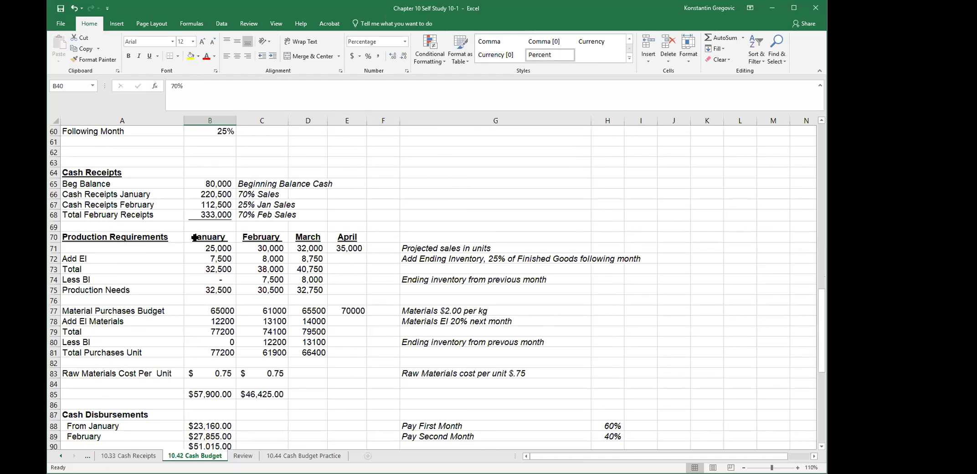
left_click(224, 257)
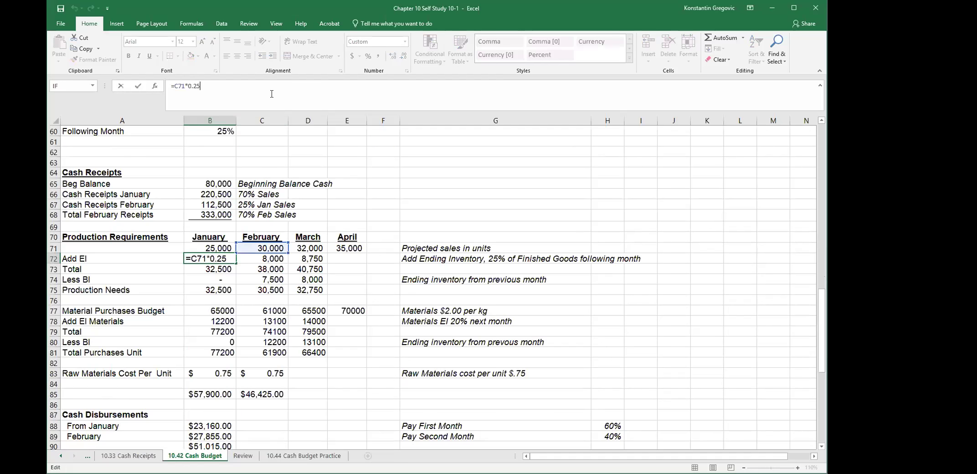
left_click(259, 258)
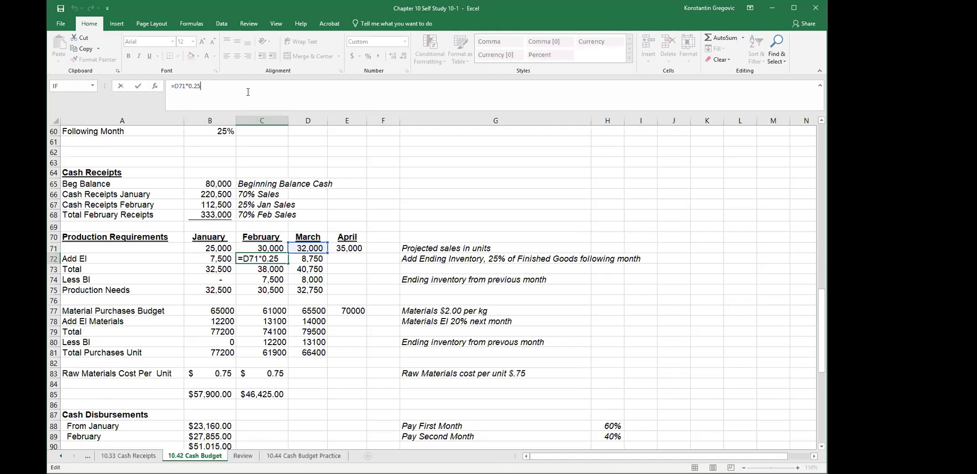
left_click(311, 258)
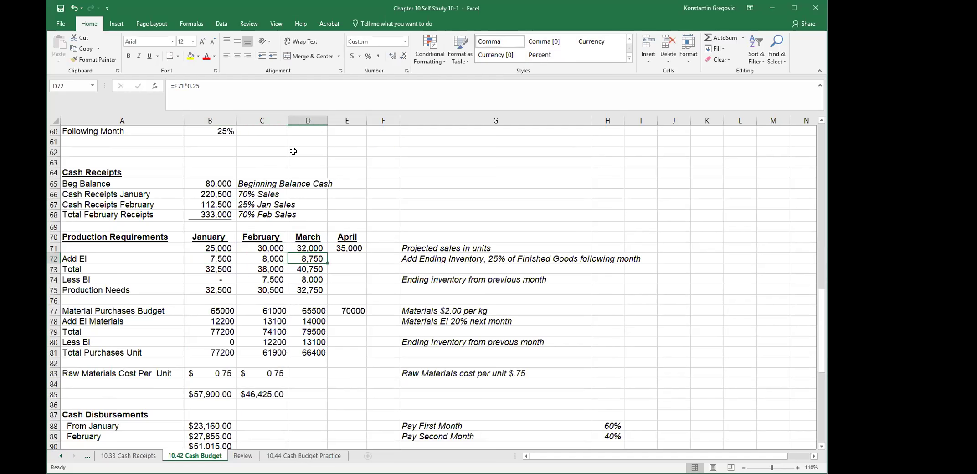
Step: Review the assumptions section from receivables to payables against the customer payment and inventory terms in the problem statement
scroll(180, 249, "up", 7)
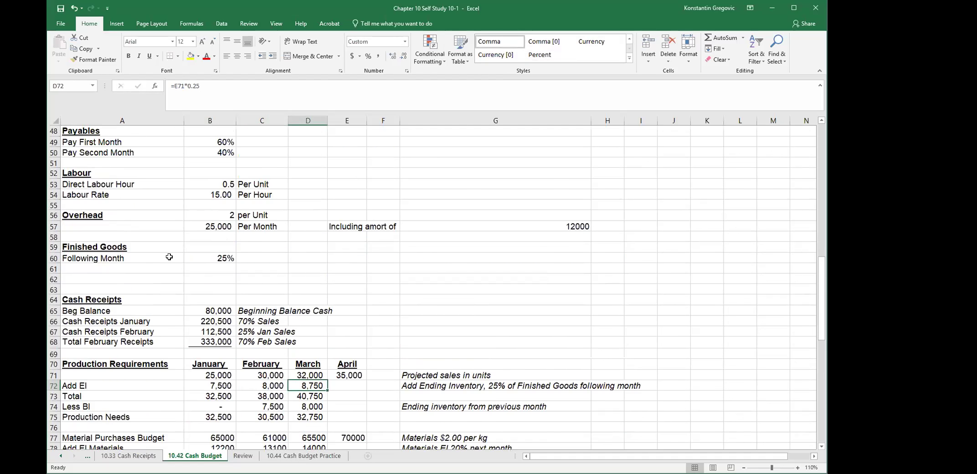
scroll(169, 257, "up", 2)
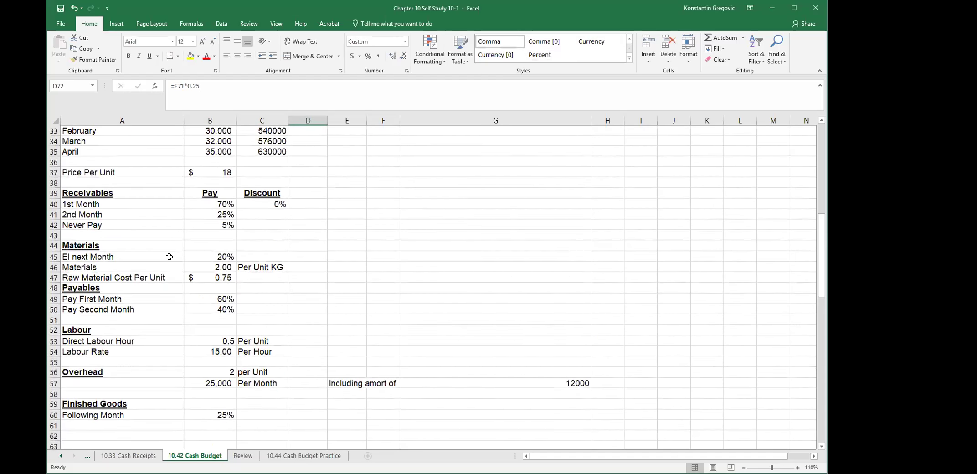
left_click(149, 214)
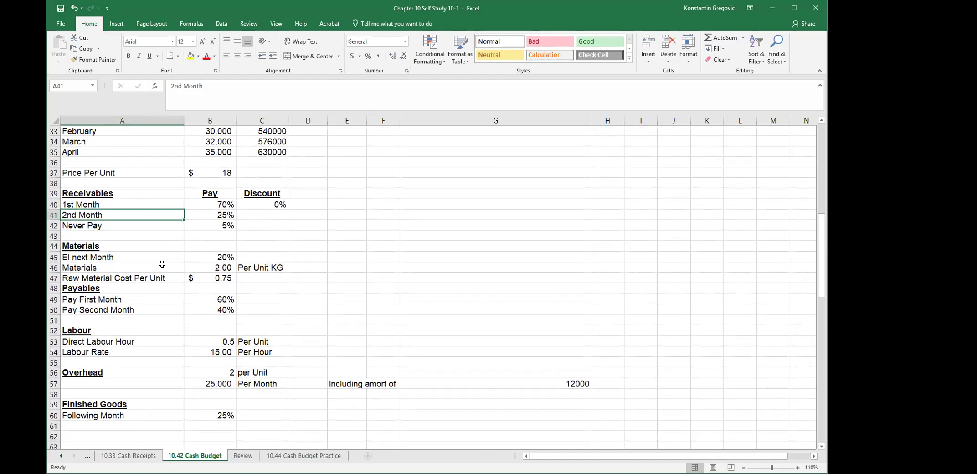
scroll(162, 264, "up", 4)
scroll(161, 263, "up", 4)
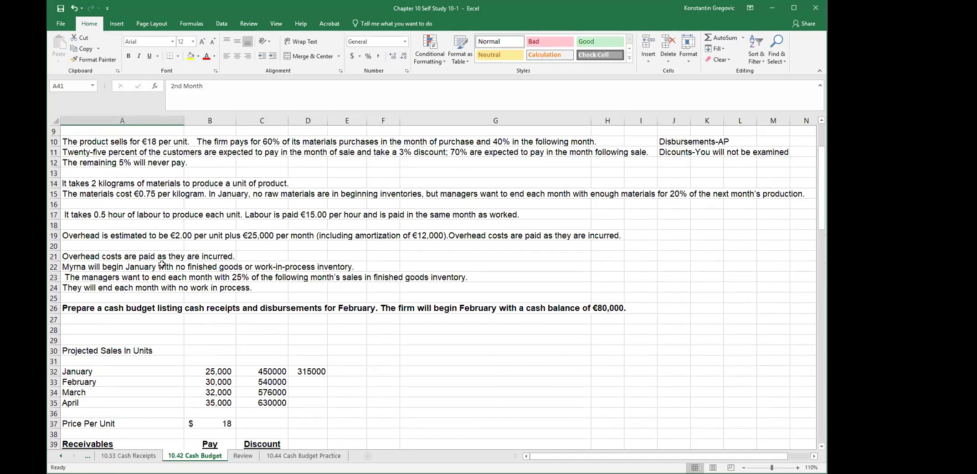
scroll(228, 243, "down", 6)
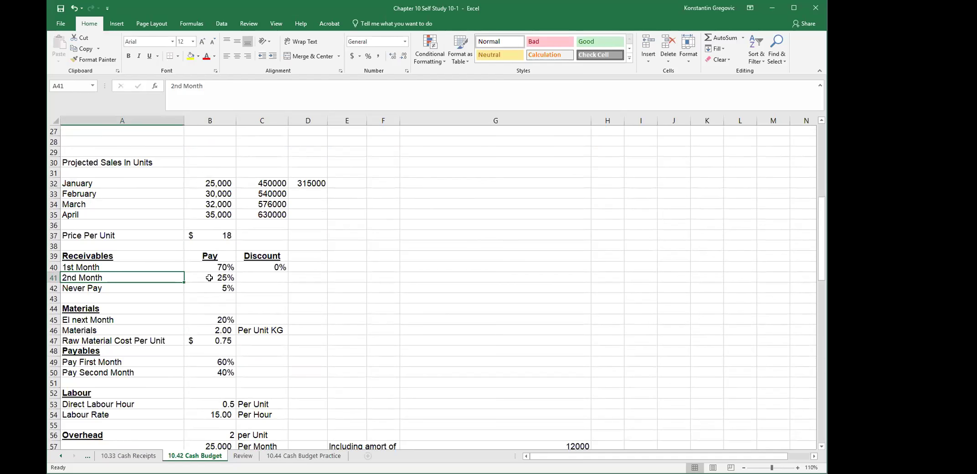
scroll(188, 276, "down", 2)
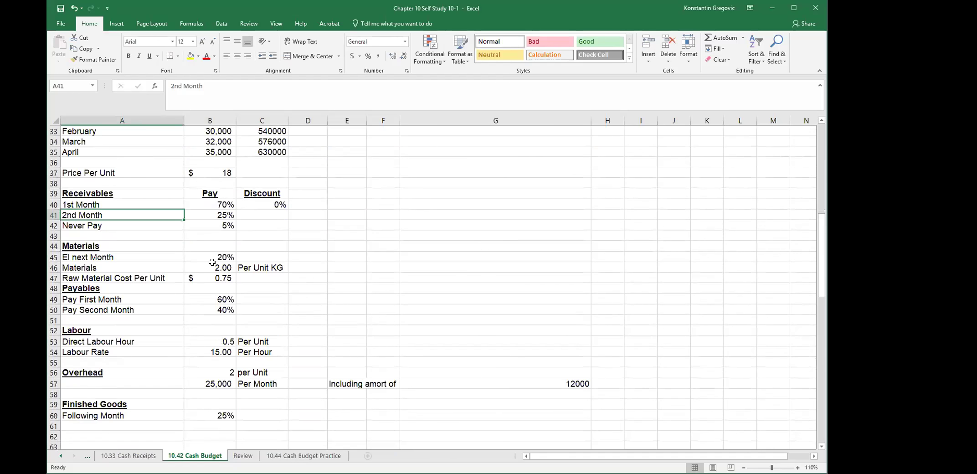
scroll(192, 273, "down", 1)
left_click(172, 260)
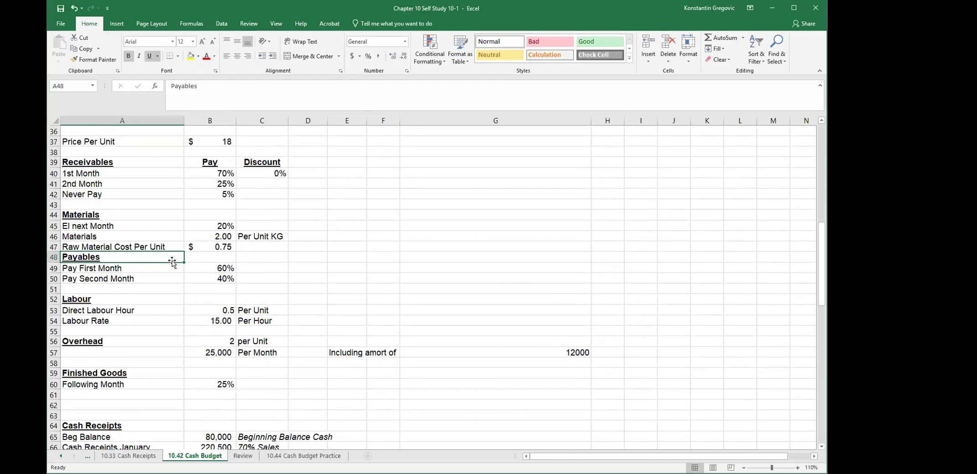
Step: Compare the January ending inventory formula in B72 with the finished goods following-month percentage in B60
scroll(183, 277, "down", 3)
left_click(186, 285)
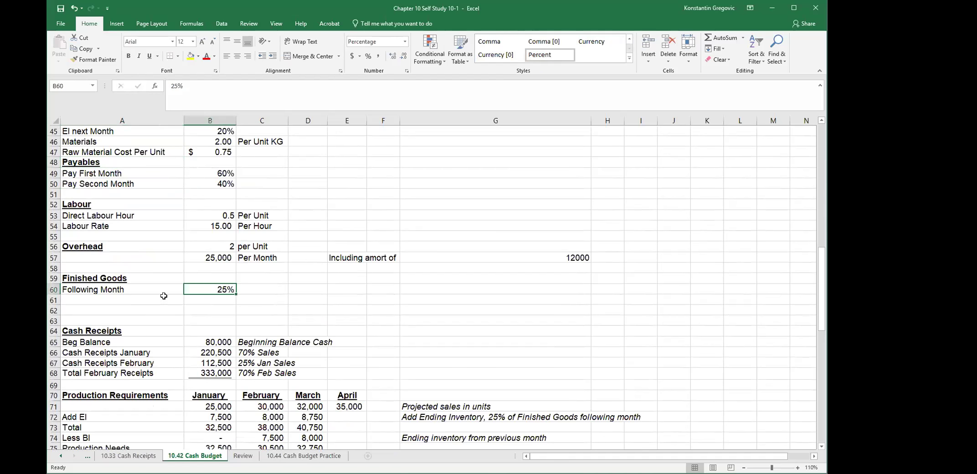
left_click(106, 276)
left_click(97, 286)
left_click(228, 287)
scroll(257, 323, "down", 3)
left_click(209, 319)
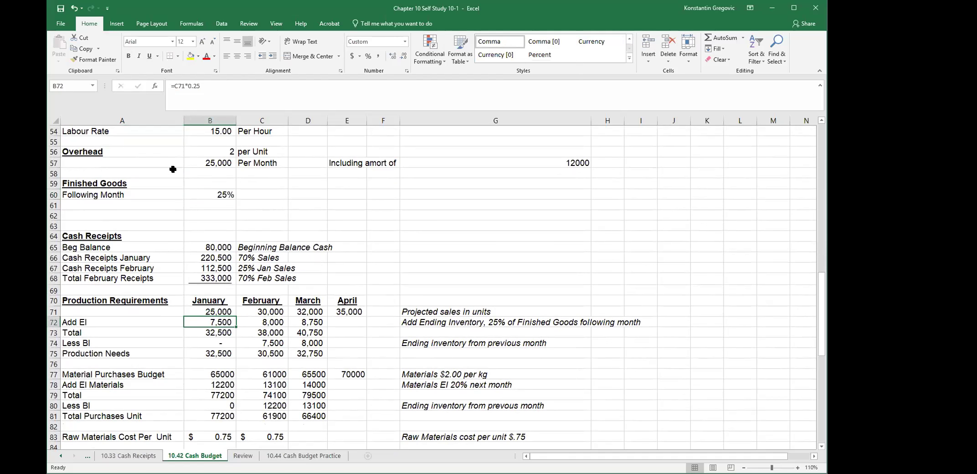
key("F2")
left_click(218, 195)
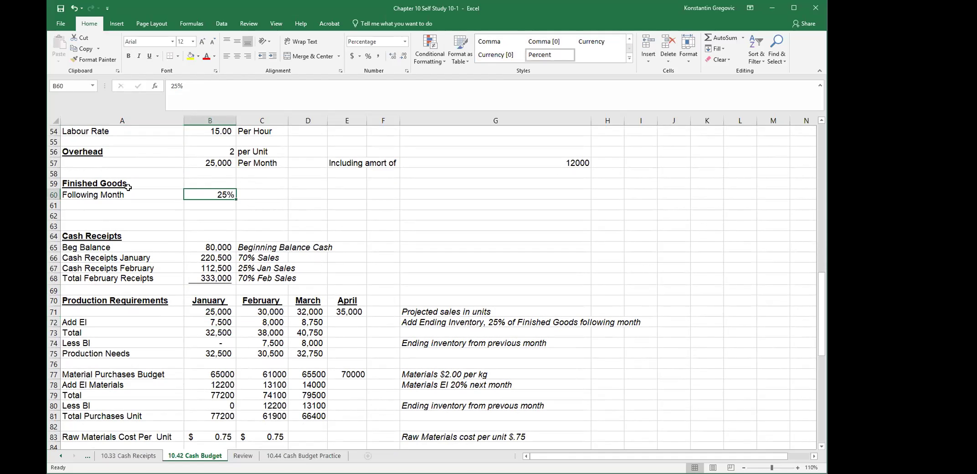
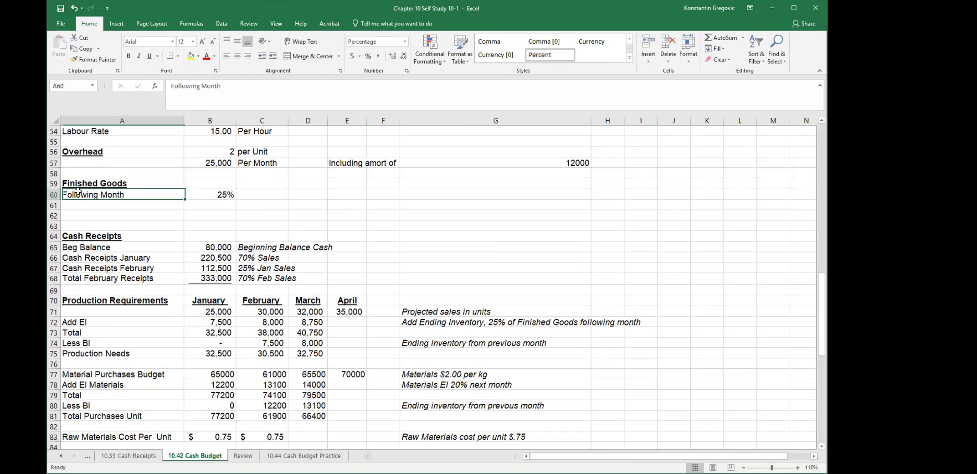
Step: Check the ending inventory formulas in B72:D72 against the following-month sales units in C71, D71 and E71
left_click(208, 323)
left_click(273, 321)
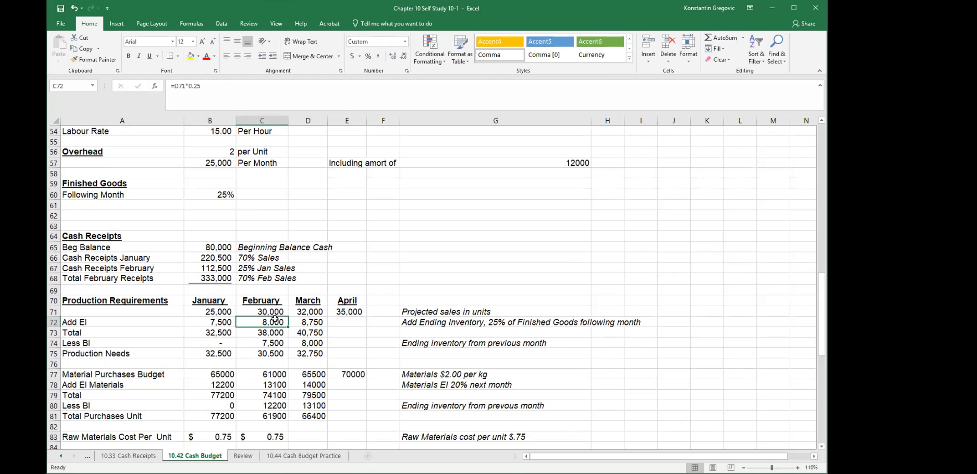
left_click(318, 322)
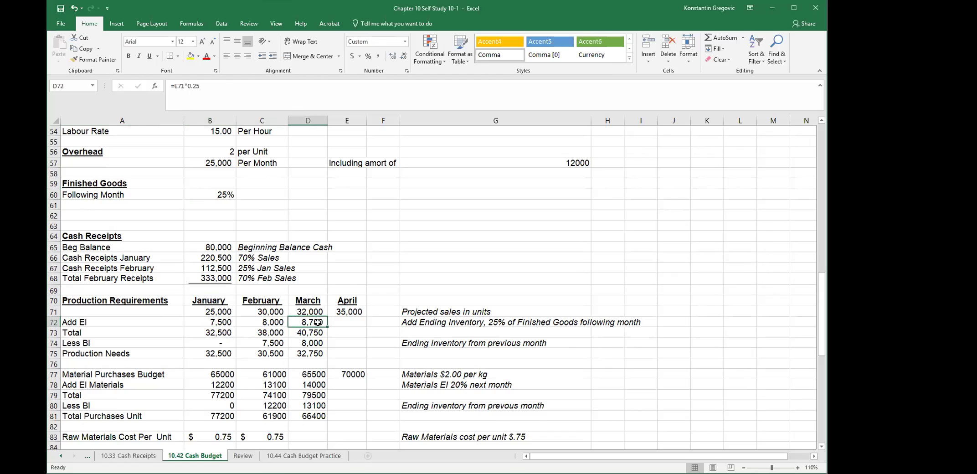
left_click(204, 323)
left_click(245, 89)
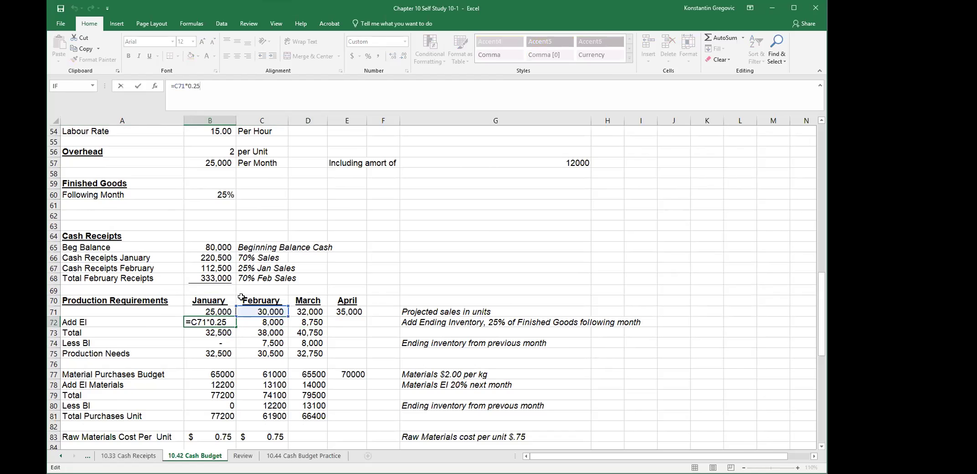
key("Escape")
left_click(277, 313)
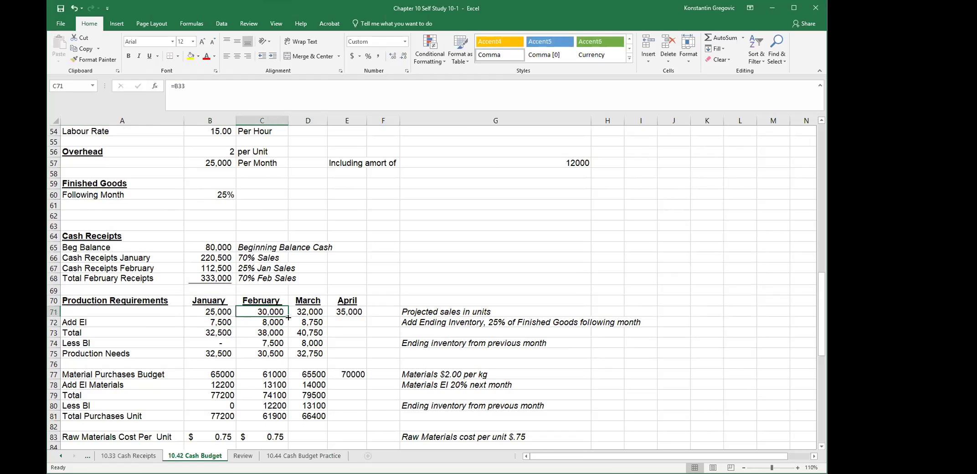
left_click(300, 311)
left_click(341, 312)
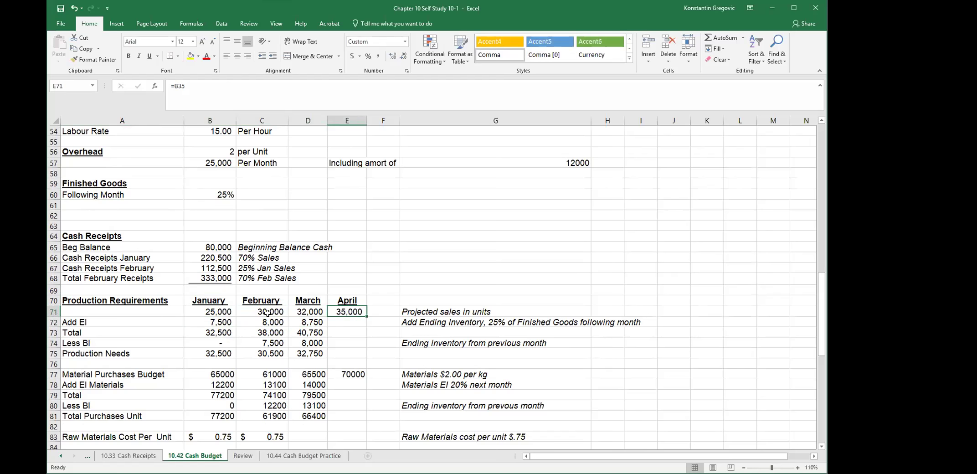
left_click(214, 324)
Step: Examine the January total formula in B73 and the January and February beginning inventory entries in B74 and C74
scroll(251, 329, "down", 1)
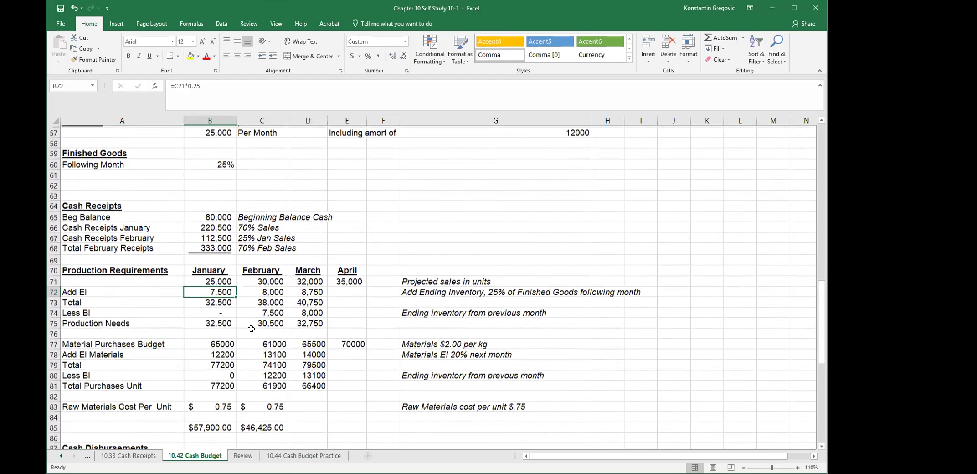
left_click(222, 300)
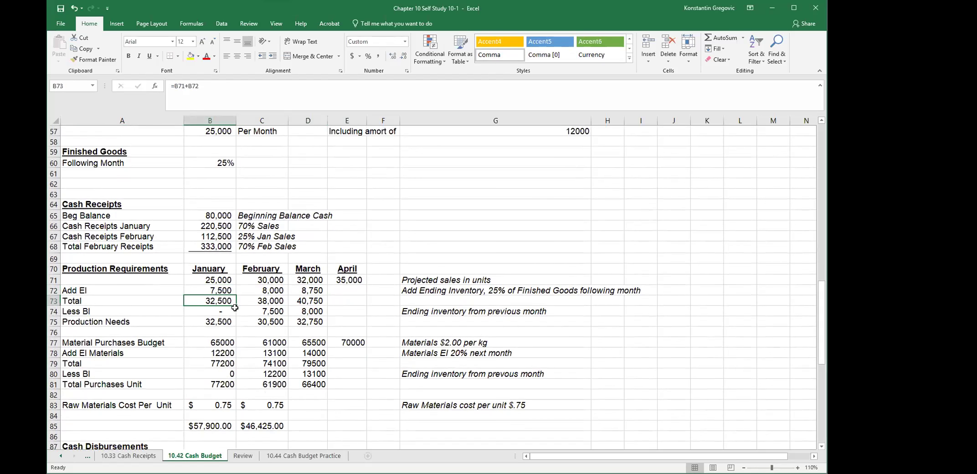
left_click(210, 311)
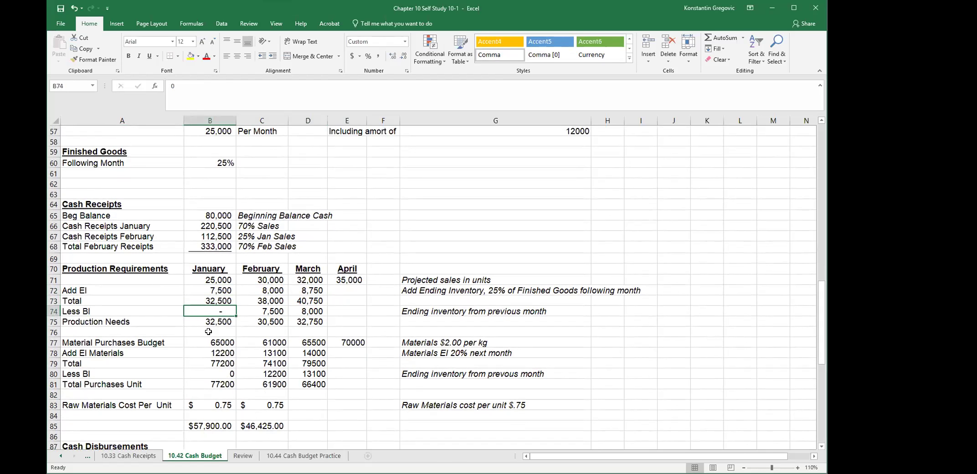
left_click(94, 310)
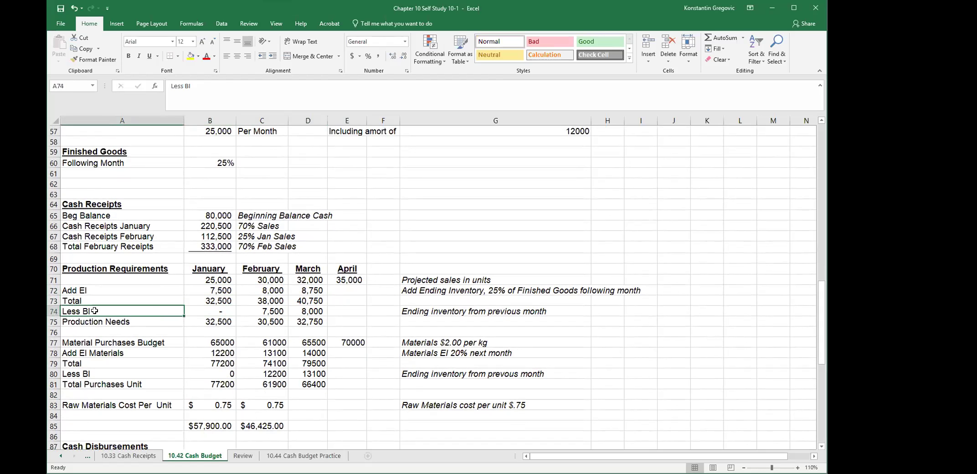
left_click(254, 310)
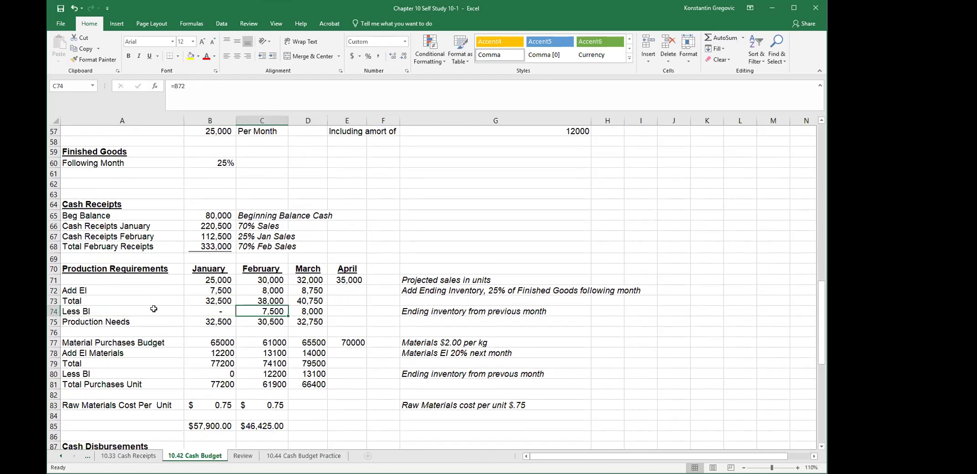
Step: Trace the February and March beginning inventory in C74 and D74 to the previous month's ending inventory, checking B60 and the note in G74
left_click(219, 294)
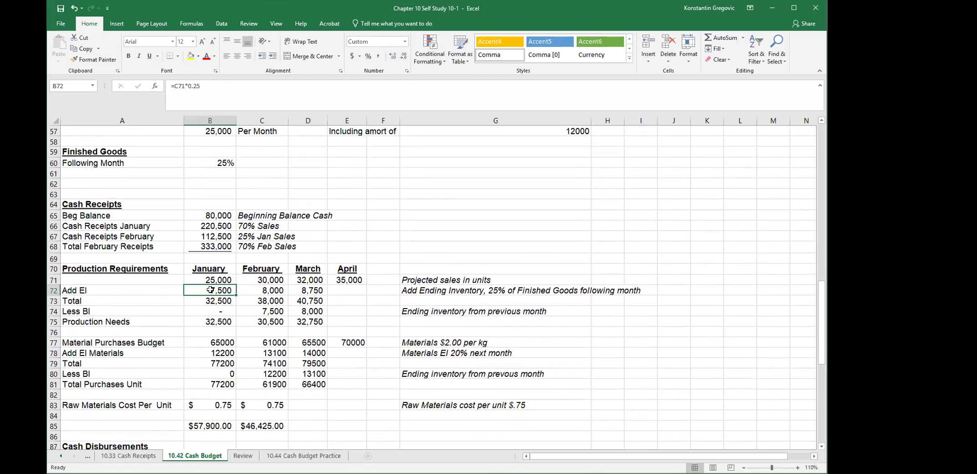
scroll(210, 290, "up", 3)
left_click(209, 255)
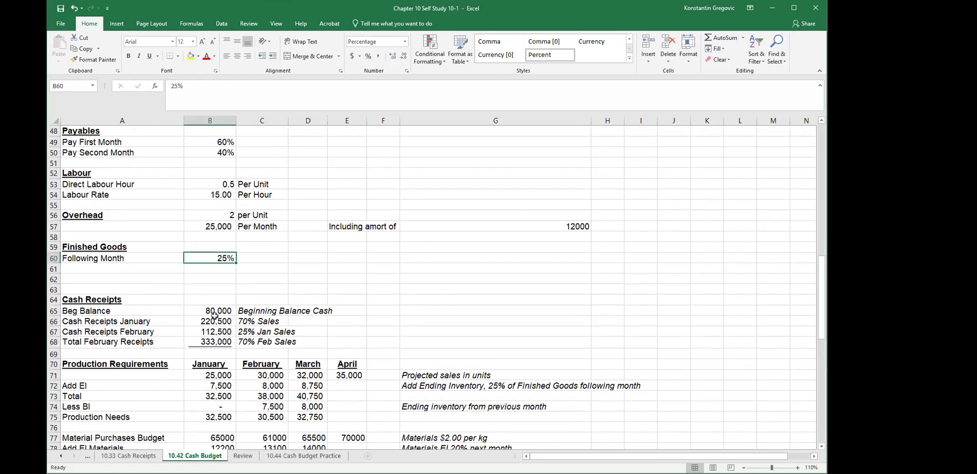
scroll(214, 316, "down", 3)
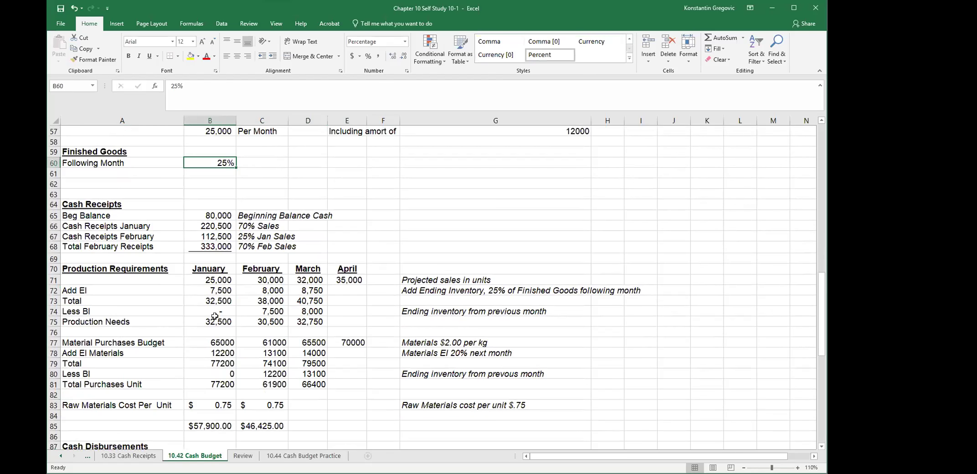
left_click(269, 309)
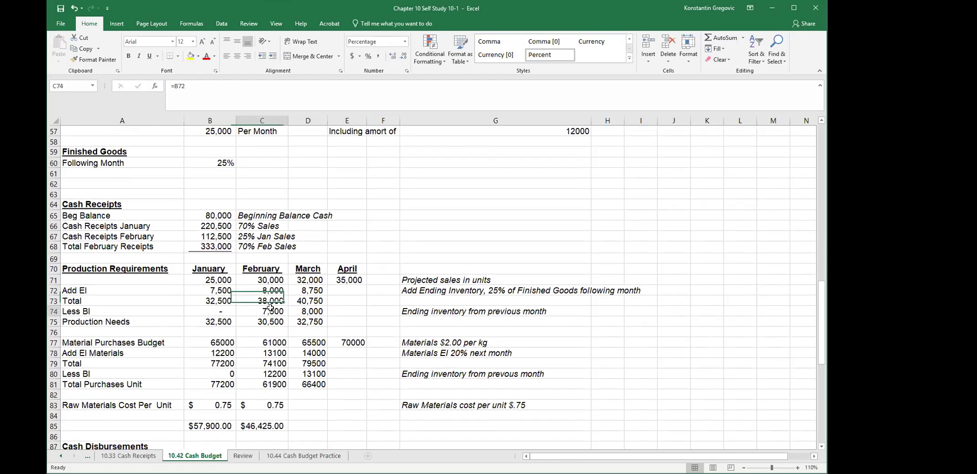
left_click(317, 309)
scroll(337, 313, "down", 2)
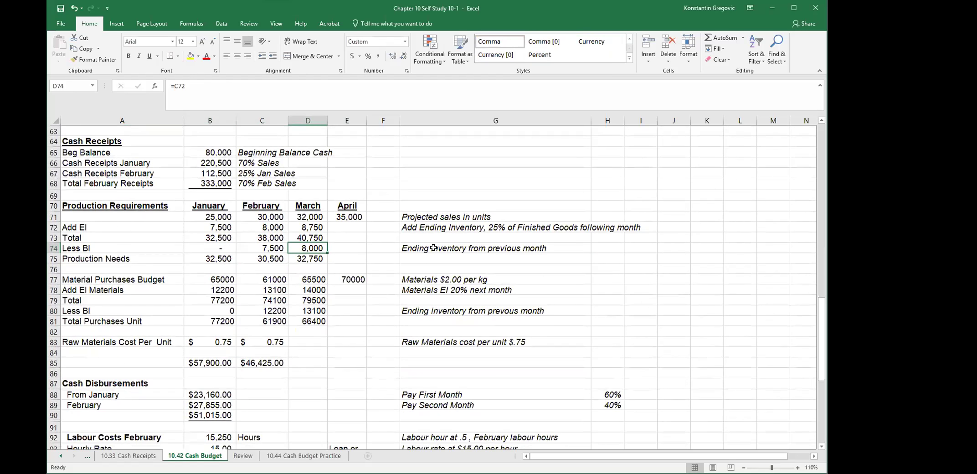
left_click(433, 248)
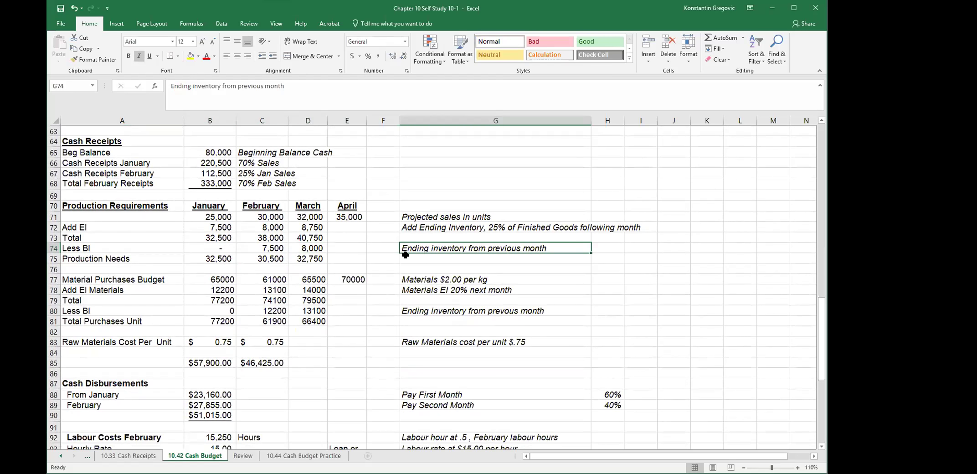
Step: Review the January to March production needs in B75:D75 together with the Production Requirements rows above them
left_click_drag(211, 263, 306, 258)
scroll(306, 259, "down", 1)
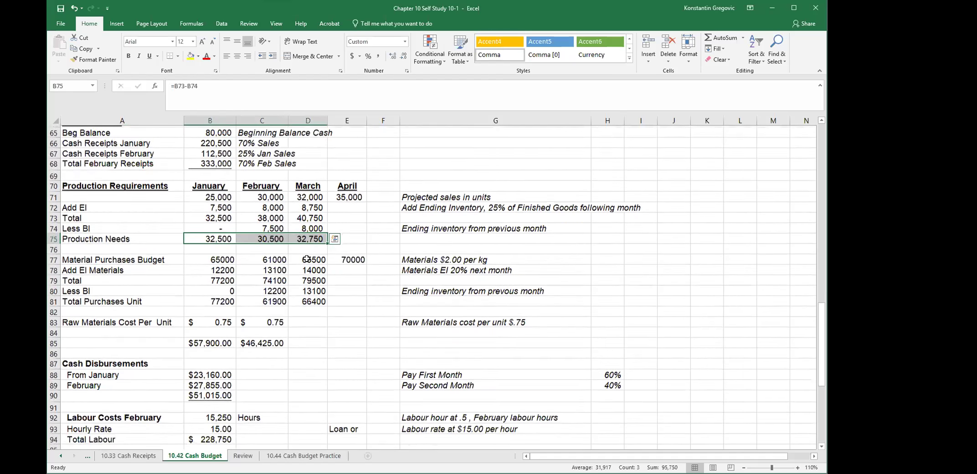
left_click_drag(65, 174, 343, 214)
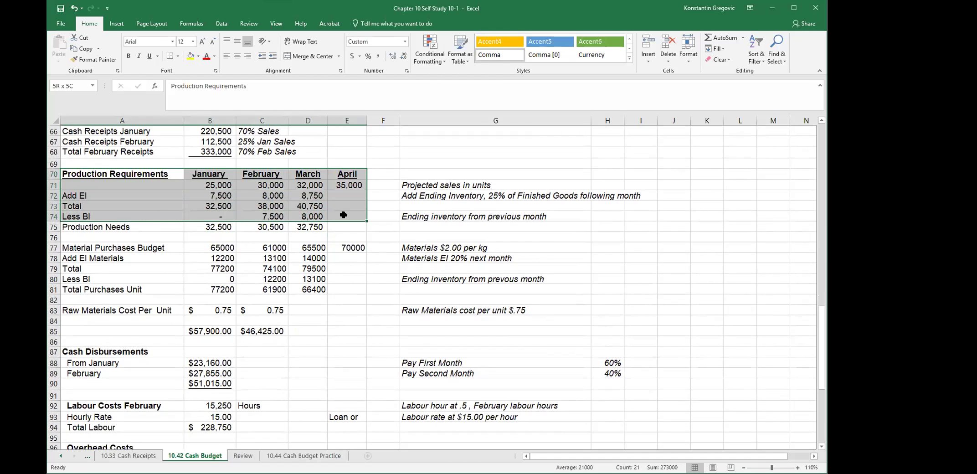
Step: Examine the January Material Purchases Budget formula in B77 and the cells it references
left_click(141, 246)
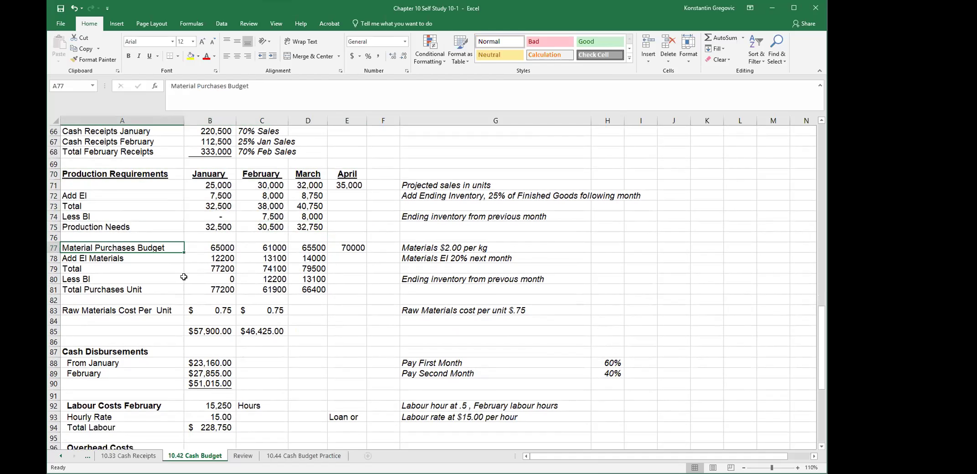
left_click(212, 248)
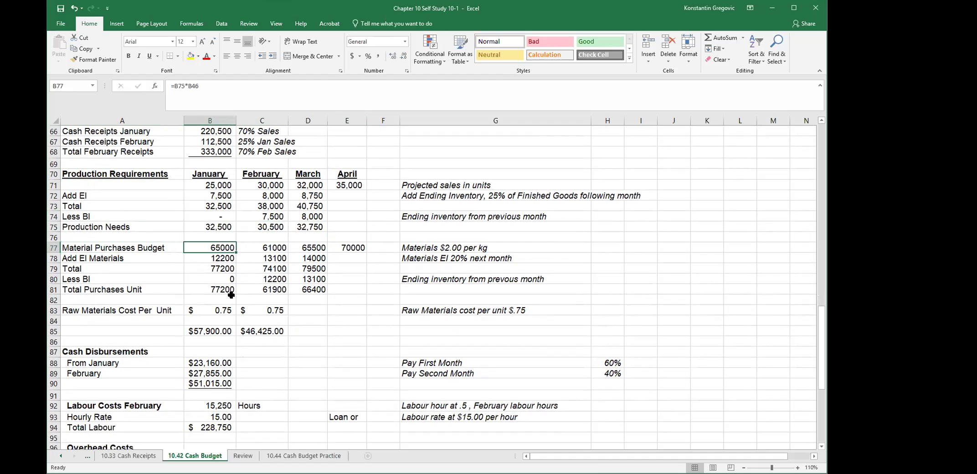
left_click(226, 91)
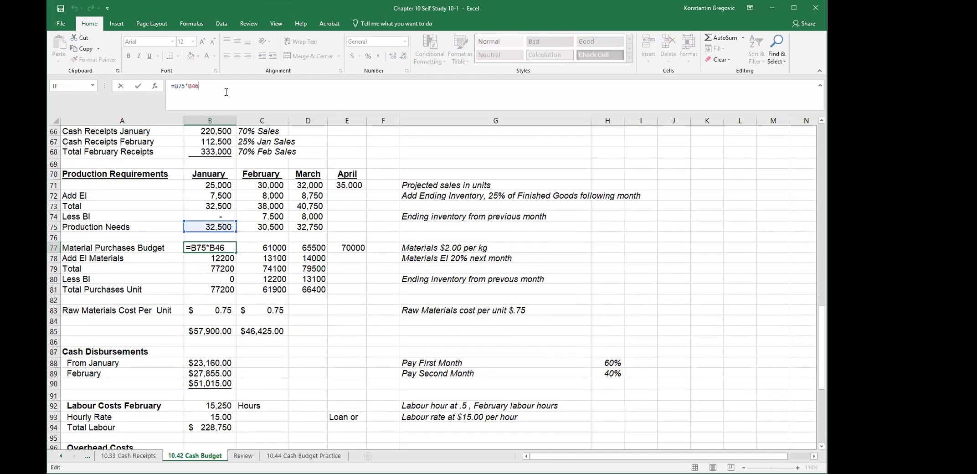
key("Escape")
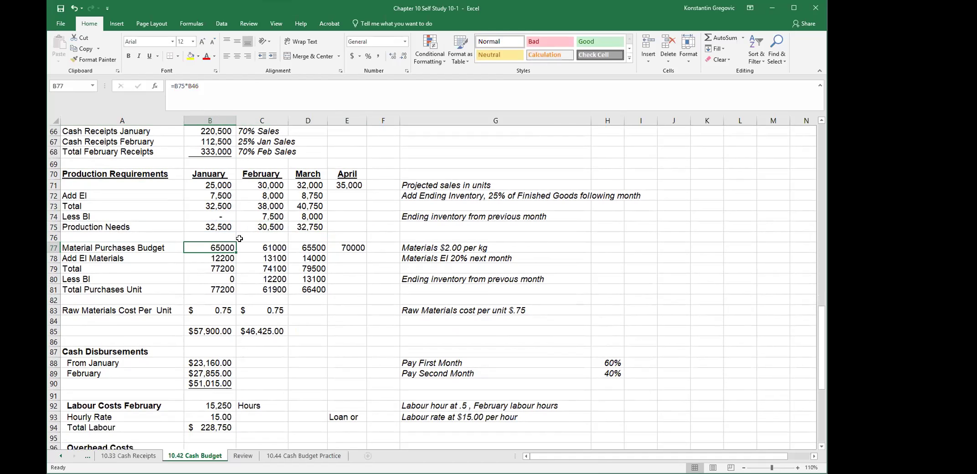
Step: Trace the inputs of the January material purchases formula to the production needs in B75 and the materials per unit in B46
left_click(226, 227)
scroll(206, 241, "up", 1)
scroll(206, 240, "up", 7)
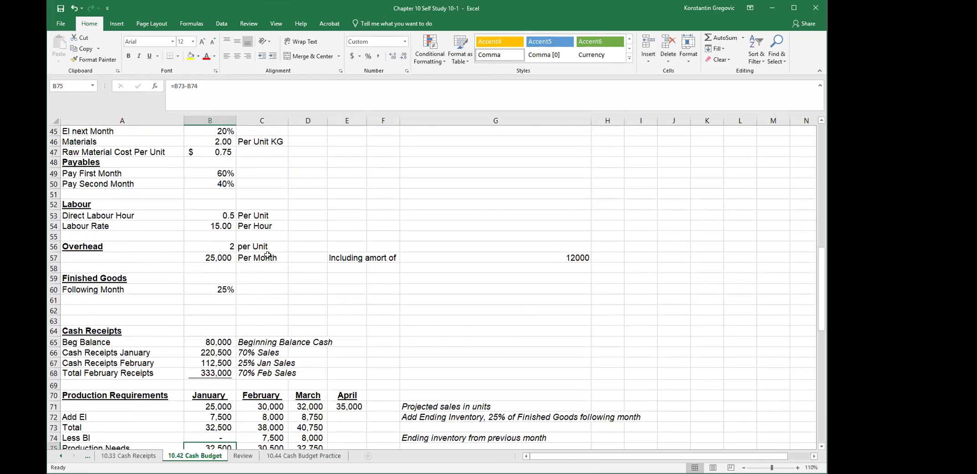
scroll(267, 255, "up", 2)
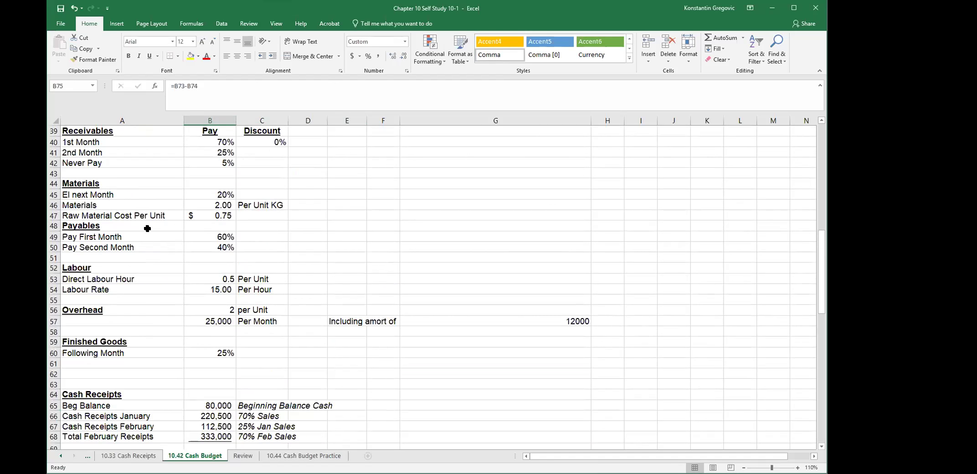
scroll(147, 228, "up", 2)
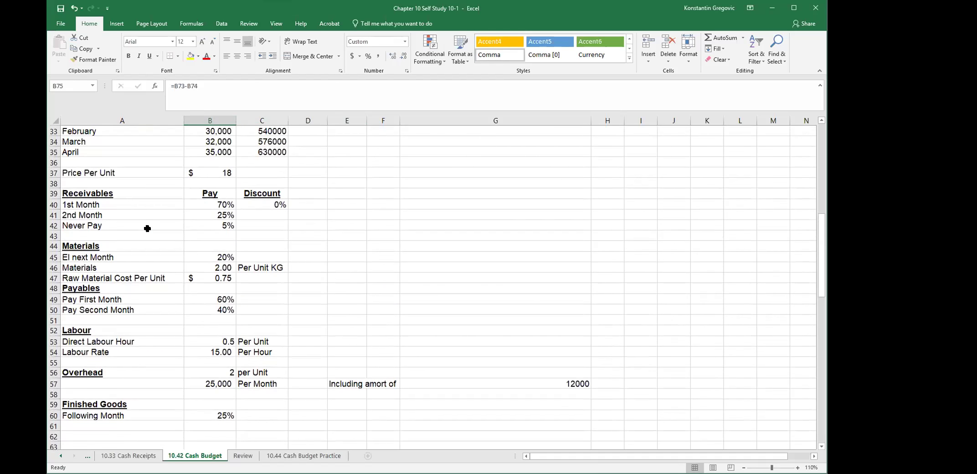
left_click(199, 373)
scroll(192, 359, "up", 5)
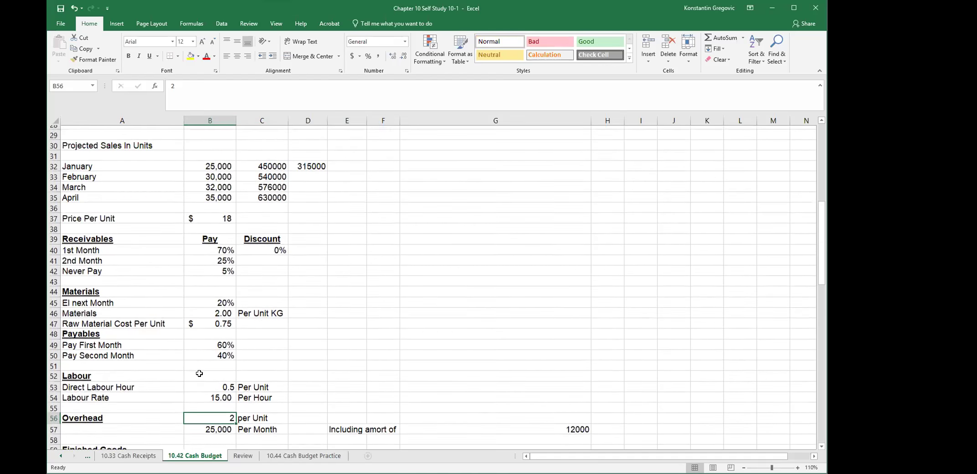
scroll(163, 330, "down", 2)
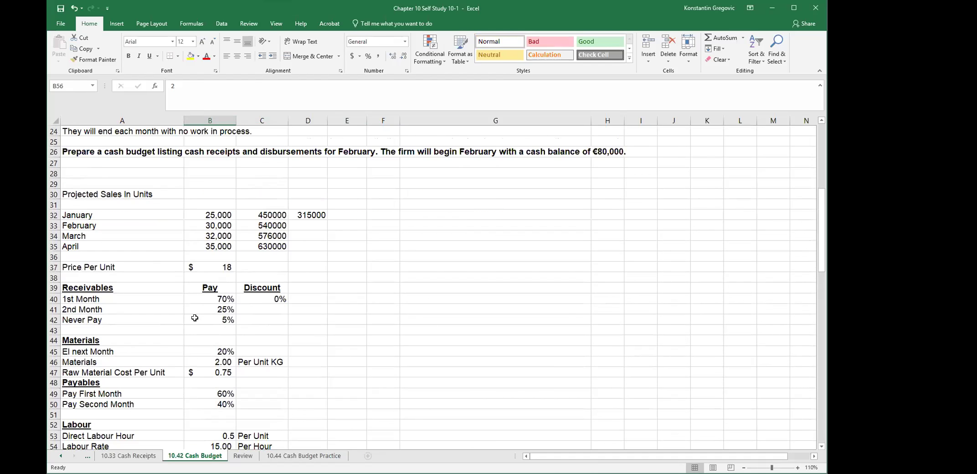
left_click(105, 289)
left_click(183, 352)
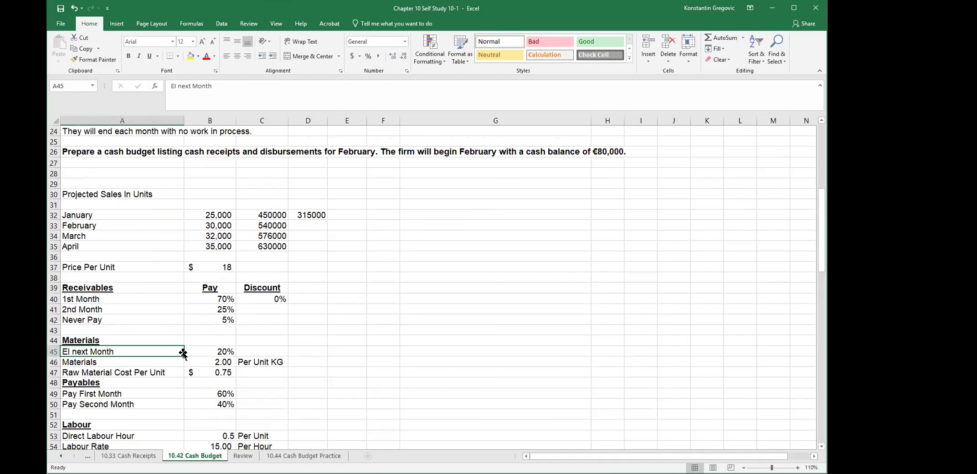
scroll(196, 346, "down", 1)
left_click(229, 328)
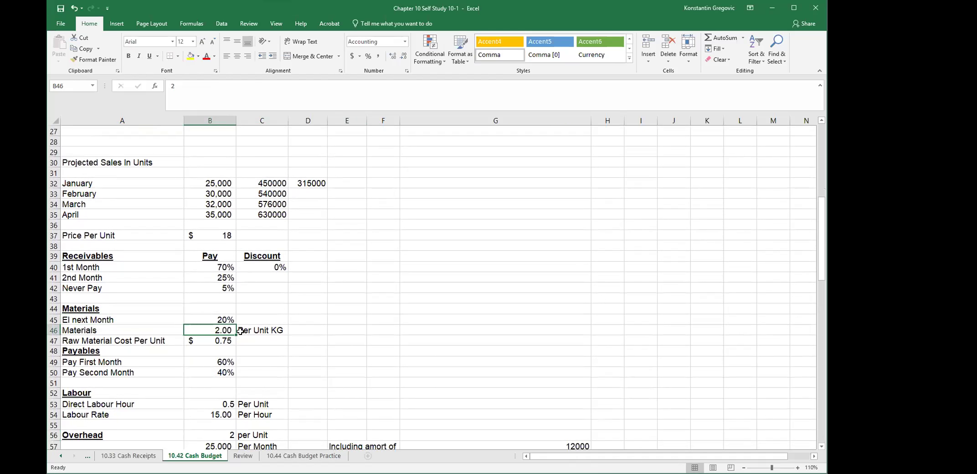
scroll(224, 338, "down", 3)
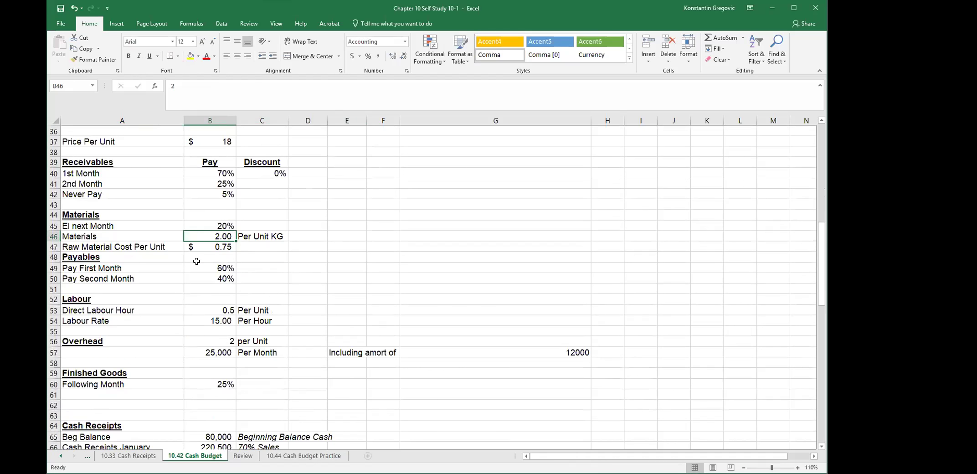
scroll(196, 261, "down", 3)
scroll(196, 261, "down", 5)
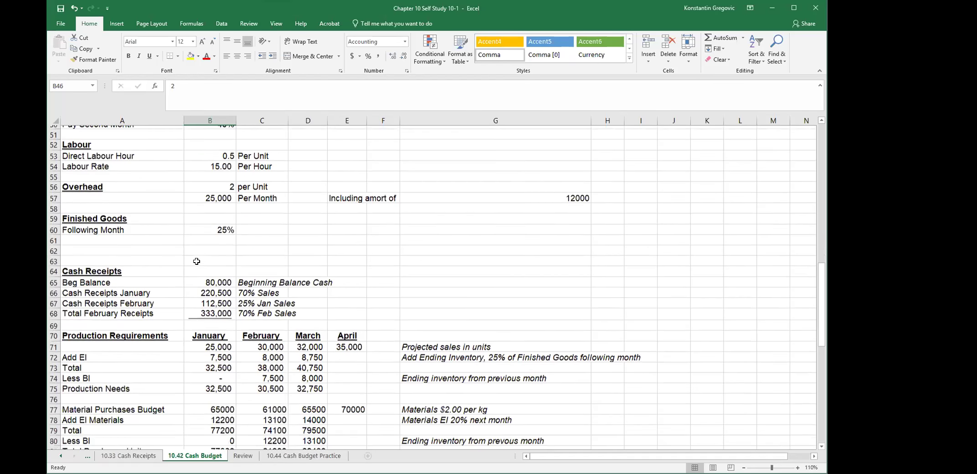
Step: Recheck the January material purchases formula in B77 by showing its referenced cells, including the per-unit kilograms under Materials
scroll(196, 261, "up", 4)
scroll(209, 296, "down", 4)
left_click(224, 321)
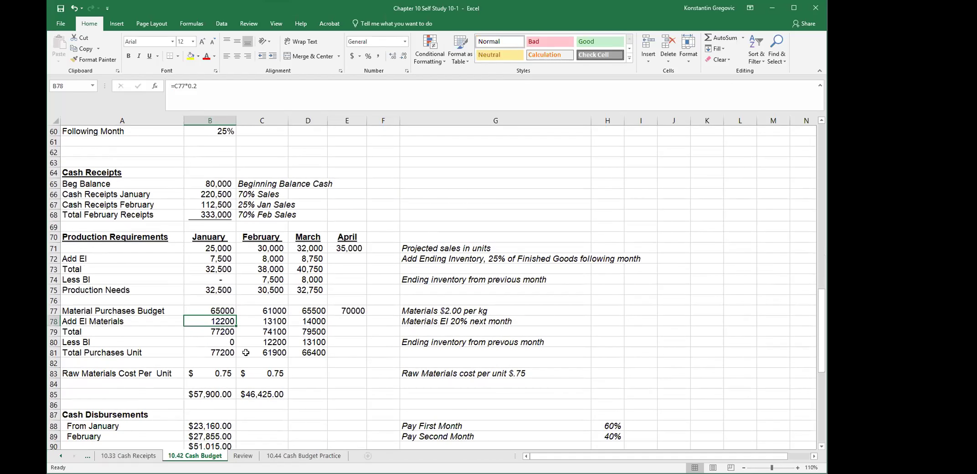
left_click(209, 311)
type("=B75*B46")
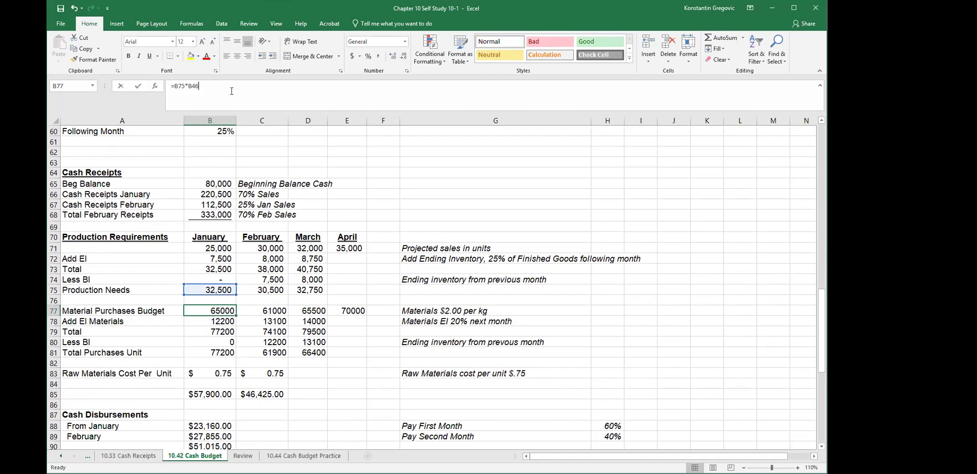
scroll(250, 194, "up", 6)
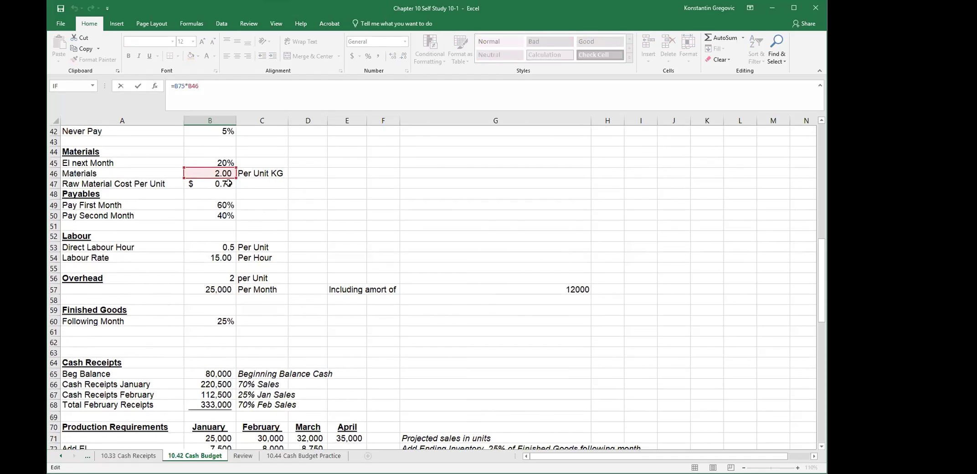
scroll(231, 220, "down", 5)
key("Return")
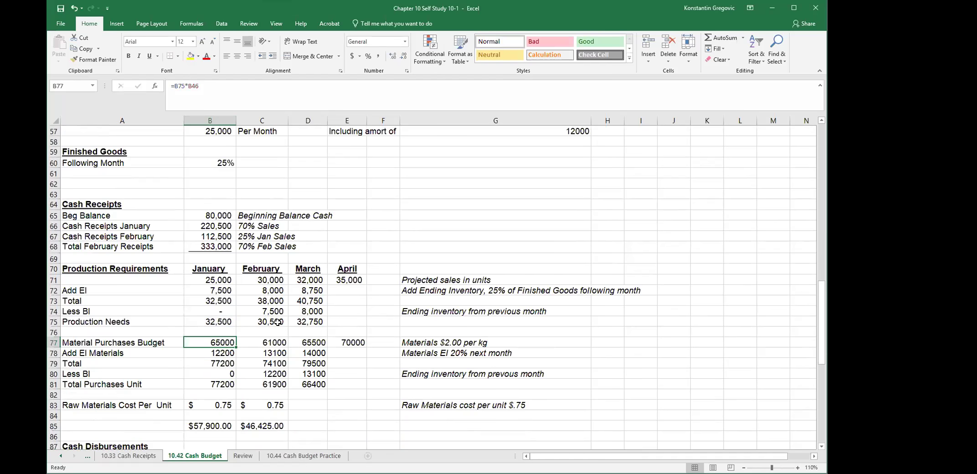
Step: Inspect the February production needs formula in C75, review the Materials assumptions, and select the February material purchases formula in C77
left_click(276, 321)
left_click(225, 90)
scroll(273, 230, "up", 6)
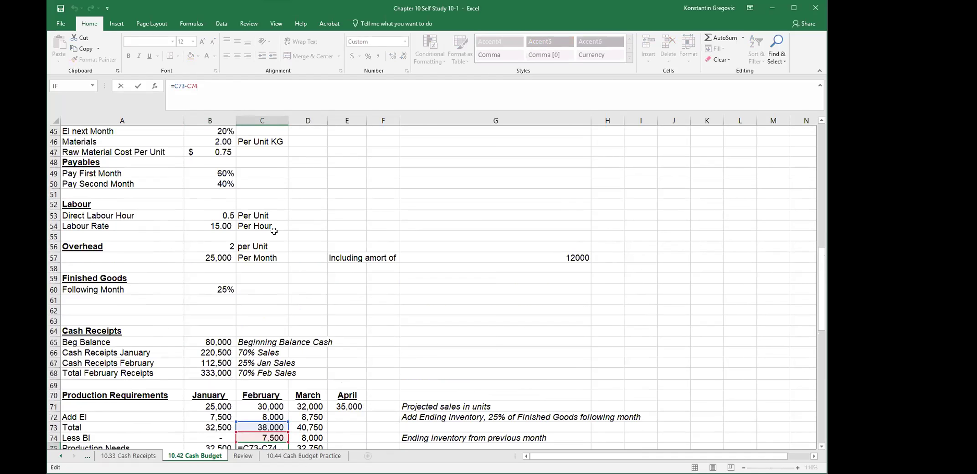
scroll(245, 196, "up", 2)
scroll(246, 196, "down", 3)
scroll(249, 209, "up", 9)
scroll(248, 209, "down", 8)
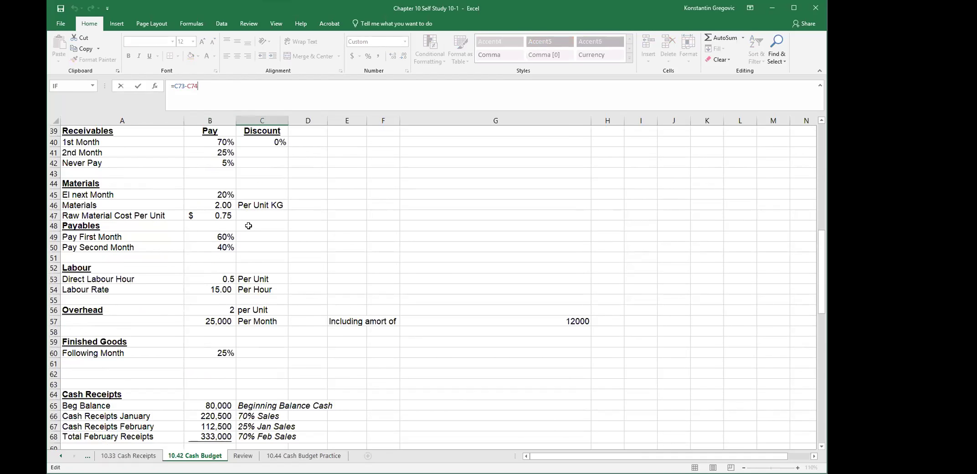
scroll(250, 247, "down", 4)
key("Escape")
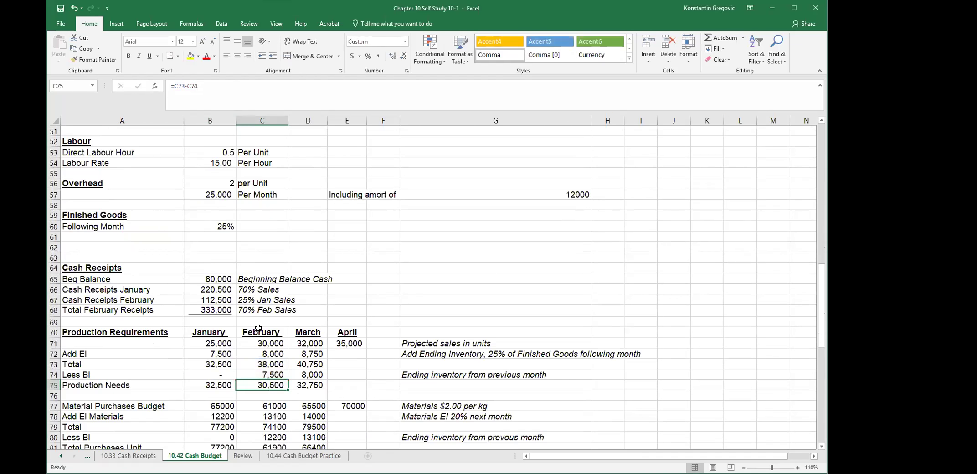
scroll(258, 328, "down", 2)
left_click(207, 300)
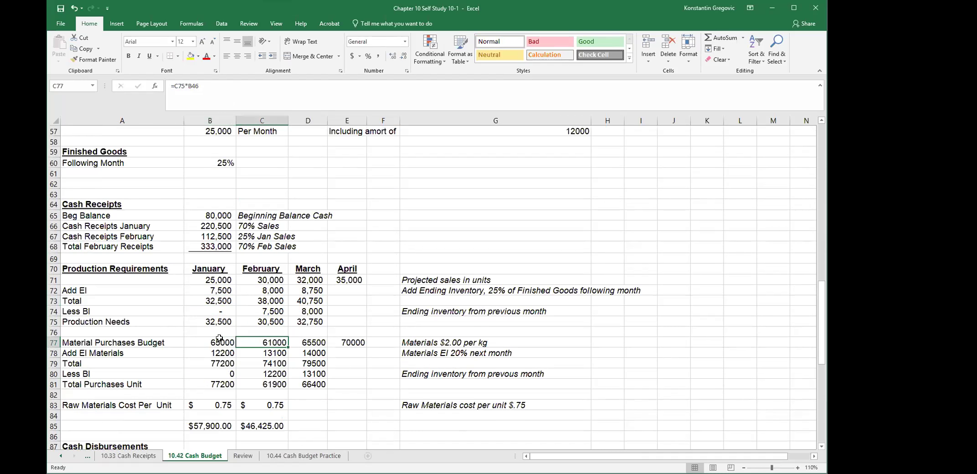
Step: Examine the February and March Material Purchases Budget formulas and trace the March Production Needs formula to its source cells
left_click(277, 341)
key("Right")
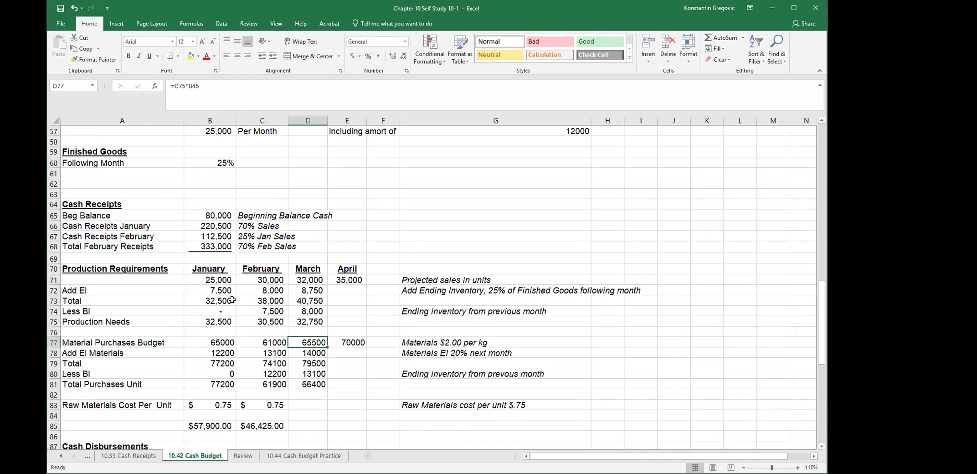
left_click(297, 319)
left_click(243, 100)
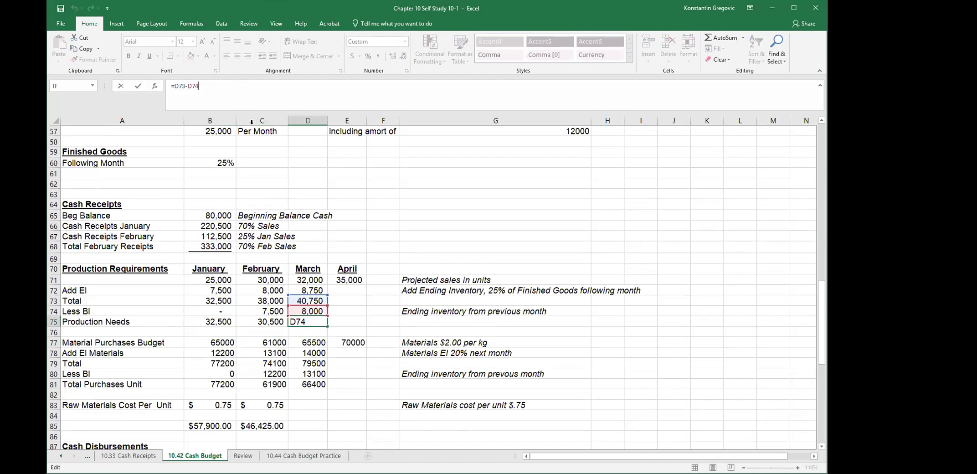
key("ctrl+Return")
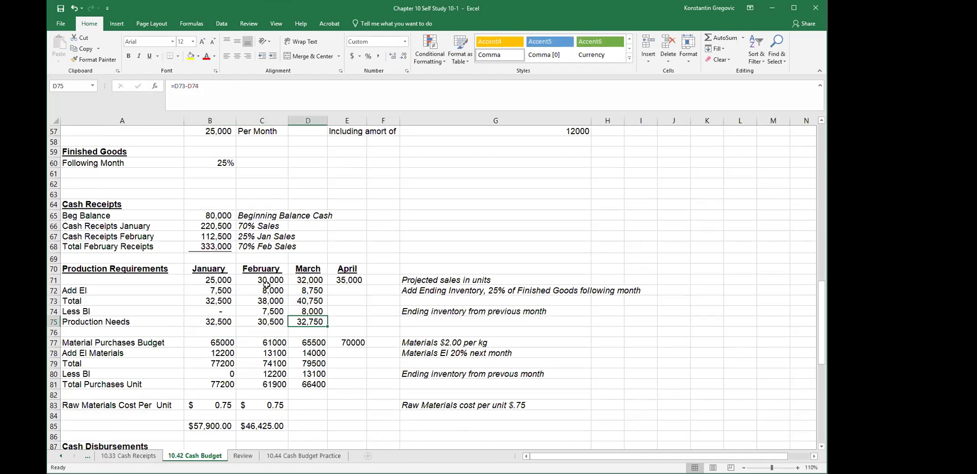
Step: Trace the January Material Purchases Budget formula to January production needs and the materials-per-unit assumption
left_click(193, 342)
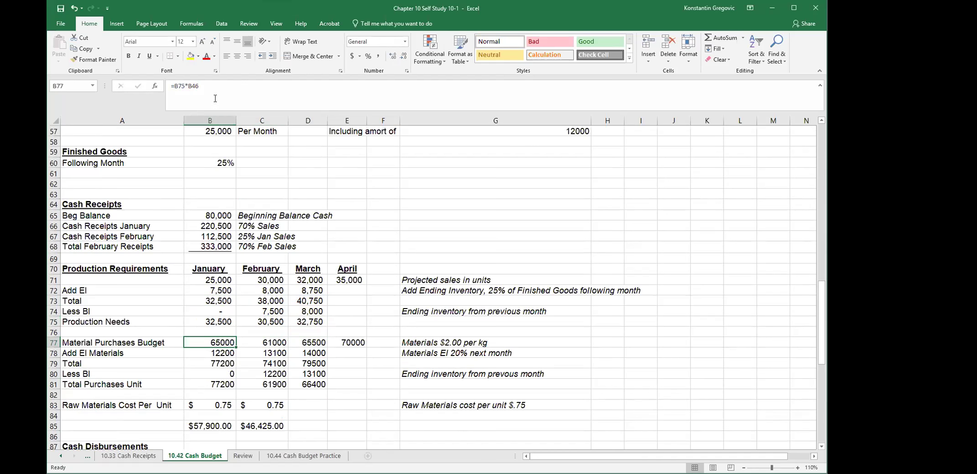
left_click(218, 90)
scroll(234, 241, "up", 5)
scroll(235, 241, "down", 5)
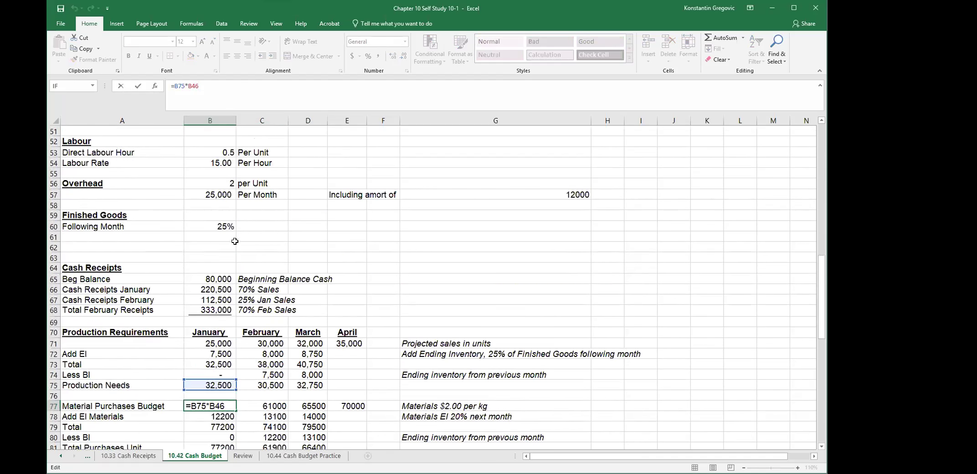
key("ctrl+Return")
Step: Trace the February Material Purchases Budget formula to its production needs and materials-per-unit cells
left_click(259, 342)
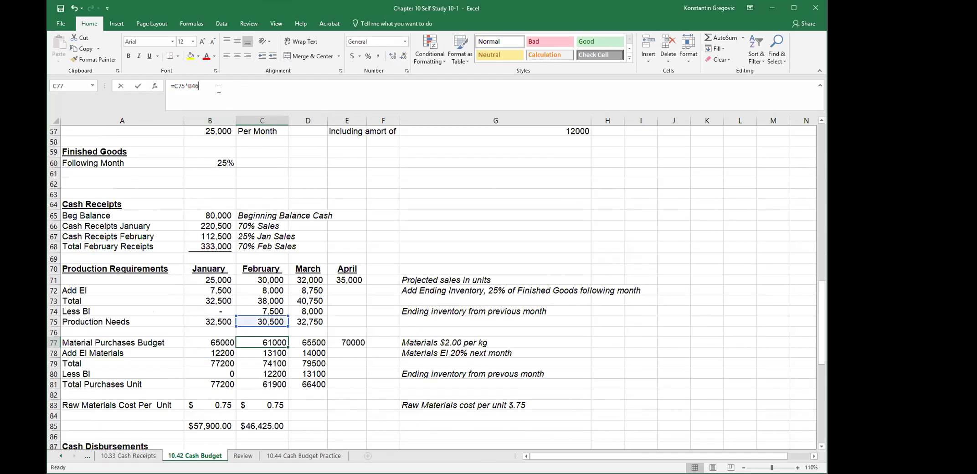
key("F2")
scroll(247, 224, "up", 3)
scroll(246, 224, "up", 1)
scroll(274, 274, "down", 3)
key("ctrl+Return")
Step: Trace the March Material Purchases Budget formula to its production needs and materials-per-unit cells
left_click(318, 373)
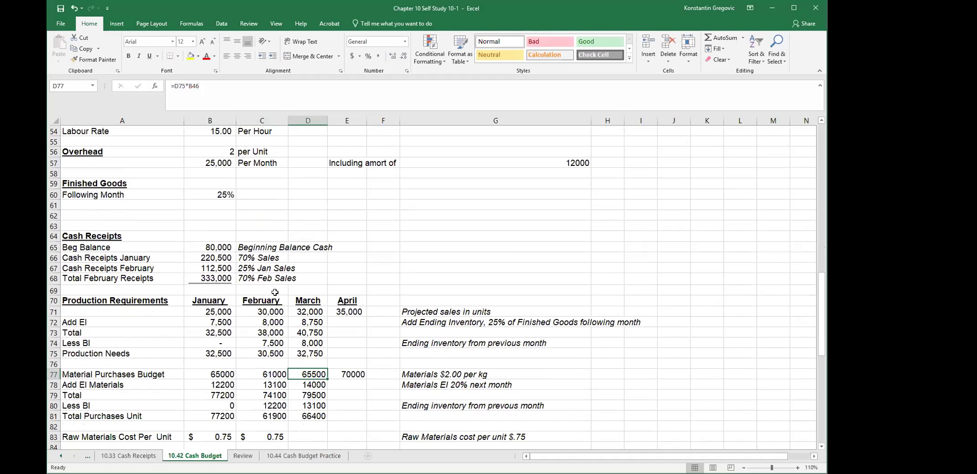
left_click(252, 86)
scroll(289, 278, "up", 3)
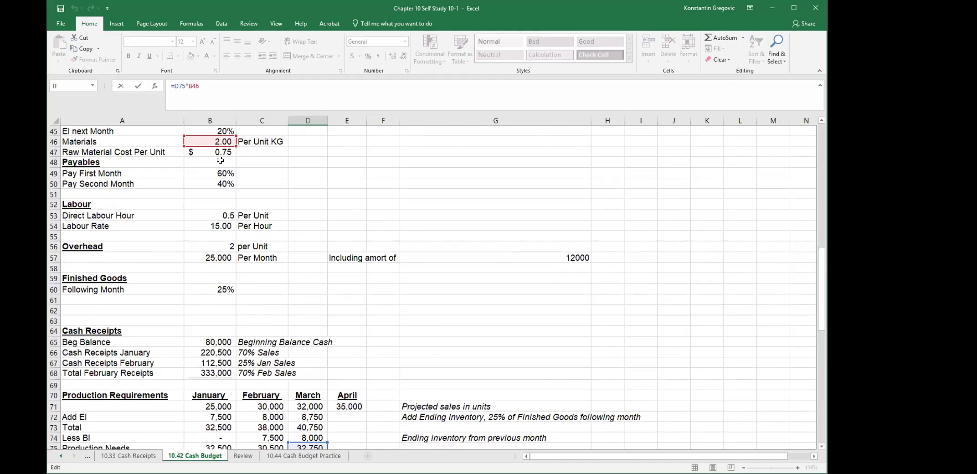
scroll(301, 318, "down", 3)
key("ctrl+Return")
Step: Review the Material Purchases Budget and Add EI Materials rows, and inspect the January ending inventory formula
left_click(170, 374)
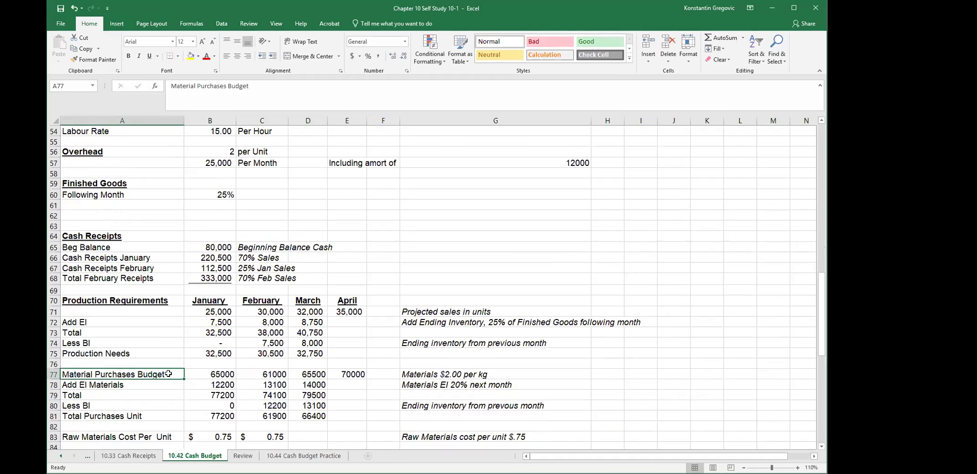
scroll(168, 373, "down", 2)
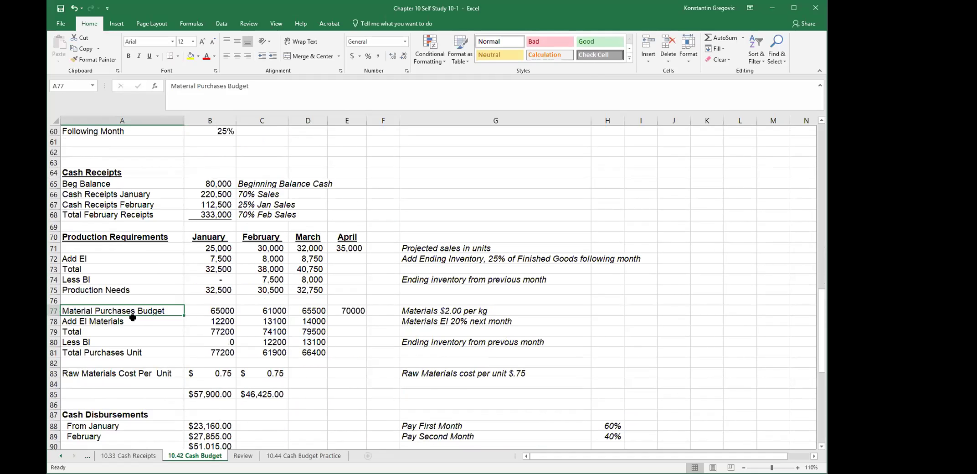
scroll(134, 309, "down", 2)
left_click(84, 257)
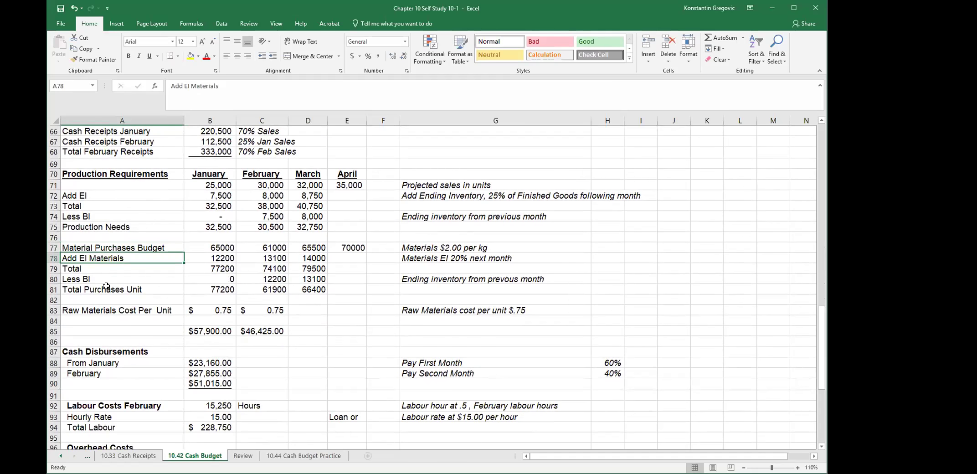
left_click(211, 258)
left_click(217, 94)
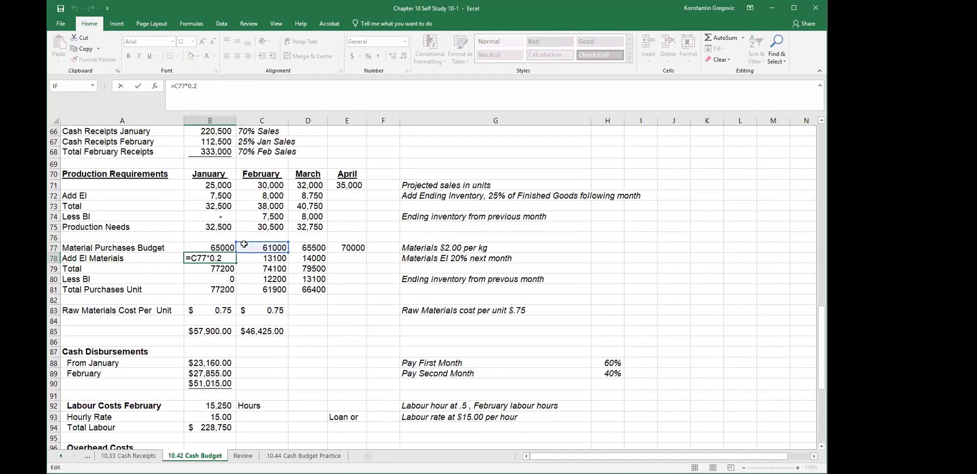
key("Escape")
Step: Check the next-month ending inventory percentage in the Materials assumptions
scroll(244, 255, "up", 7)
scroll(244, 266, "up", 3)
left_click(94, 225)
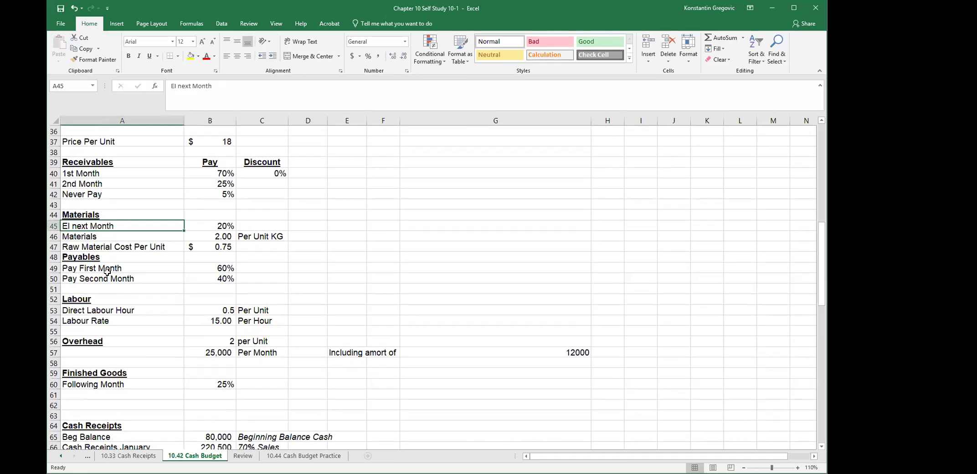
left_click(82, 216)
left_click(70, 226)
left_click(225, 226)
scroll(191, 280, "down", 8)
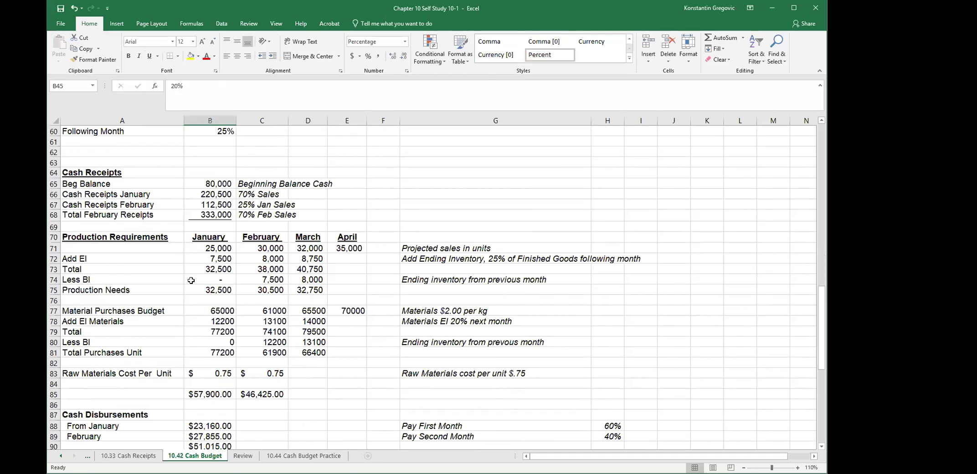
Step: Inspect the January, February and March Add EI Materials formulas against the following month's material purchases
left_click(209, 321)
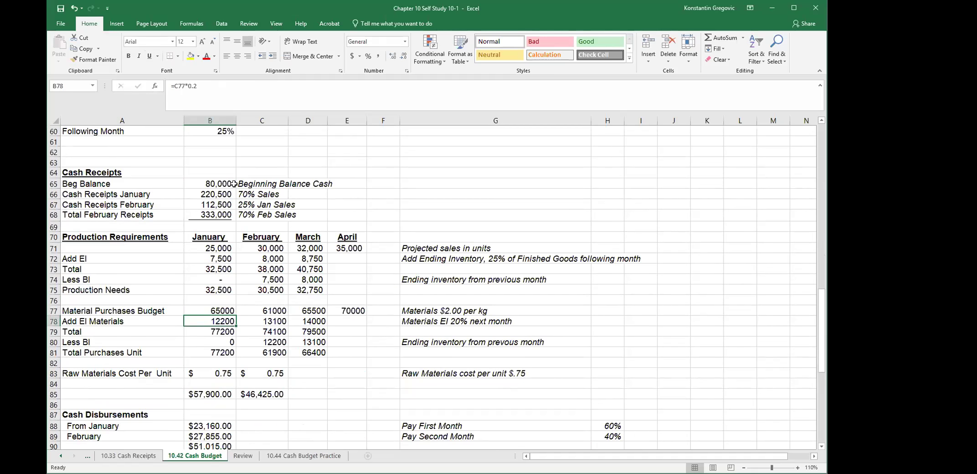
left_click(275, 311)
left_click(278, 317)
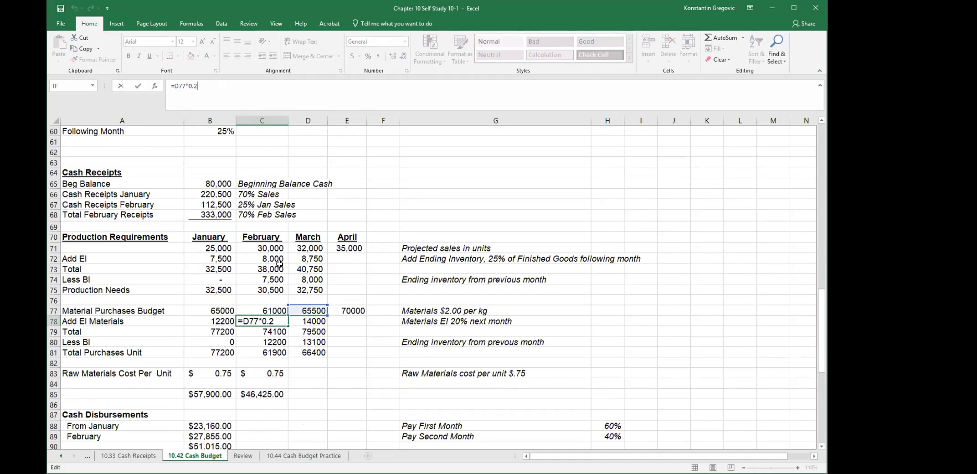
left_click(315, 322)
key("F2")
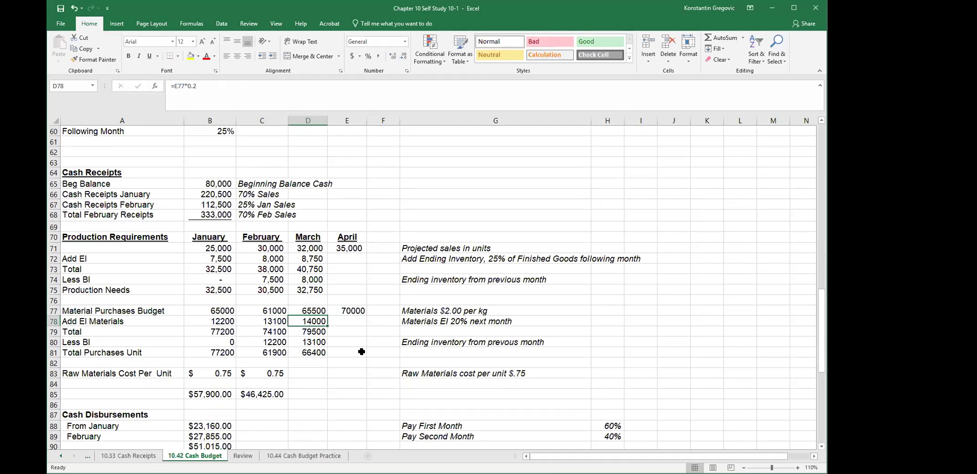
key("Tab")
key("Down")
key("Down")
key("Down")
key("Down")
scroll(219, 373, "down", 2)
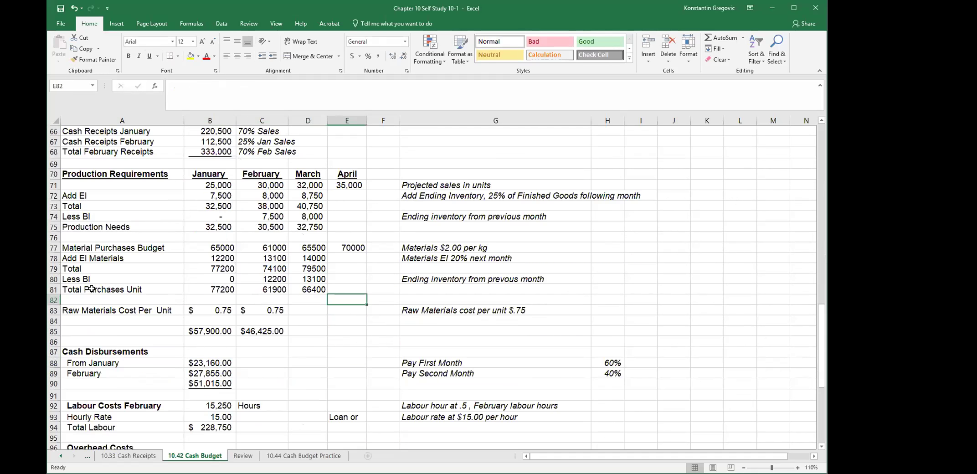
Step: Compare the materials Less BI row with the previous month's ending inventory, and review total purchase units for January through March
left_click(202, 280)
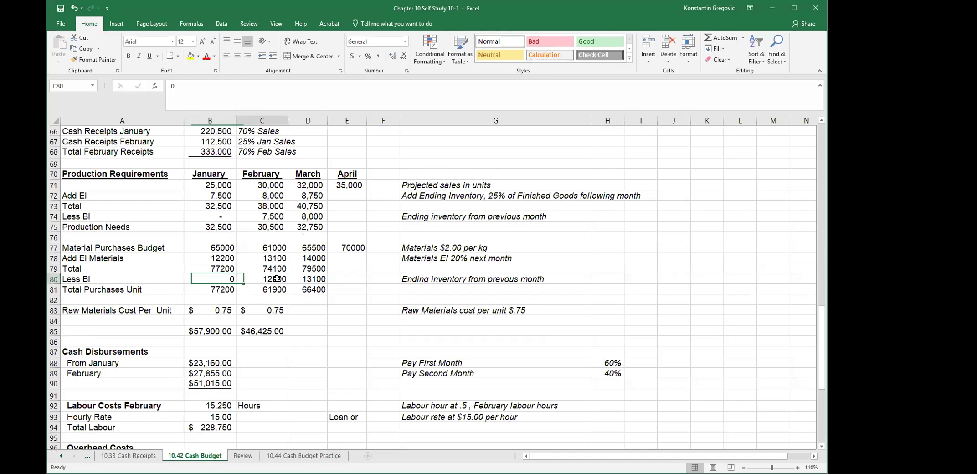
left_click(224, 257)
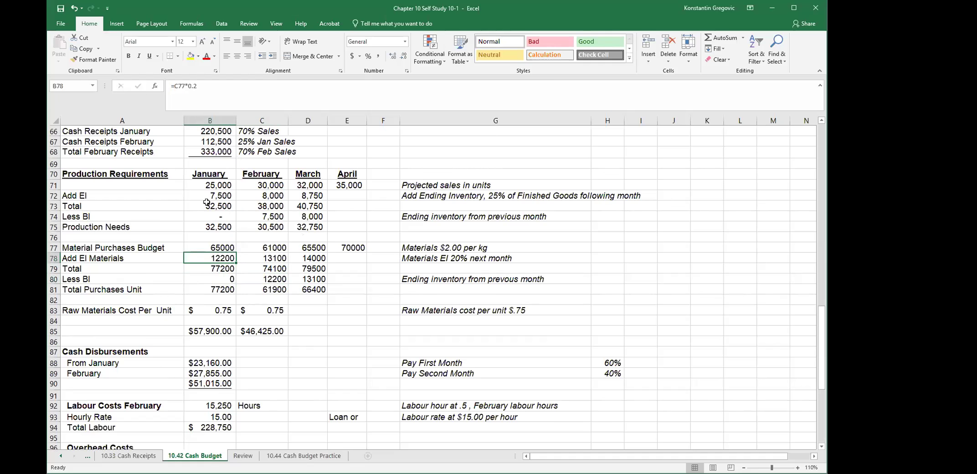
left_click(272, 279)
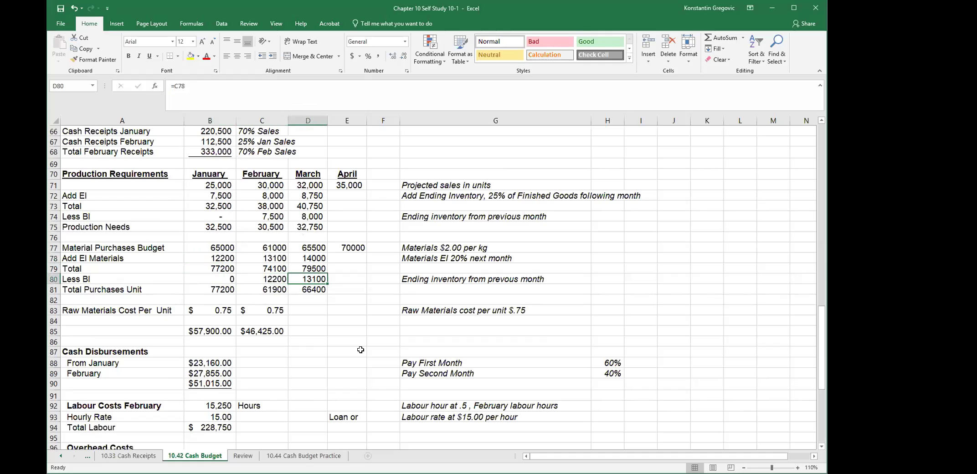
left_click_drag(223, 294, 301, 290)
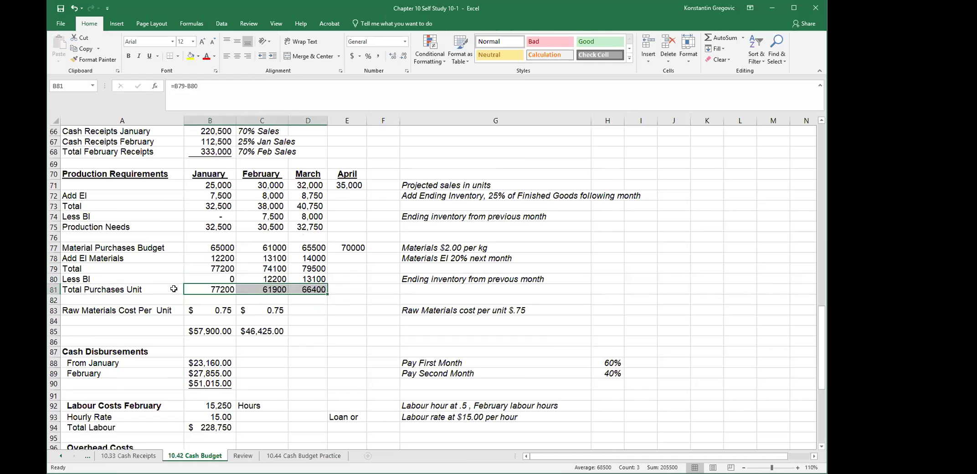
left_click(157, 288)
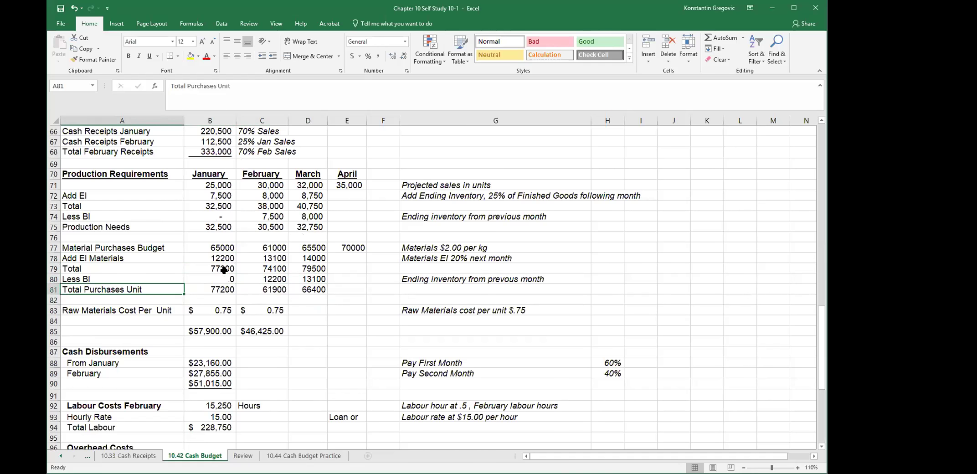
Step: Trace the January raw materials purchase cost formula to total purchase units and the raw materials cost per unit
scroll(266, 281, "down", 1)
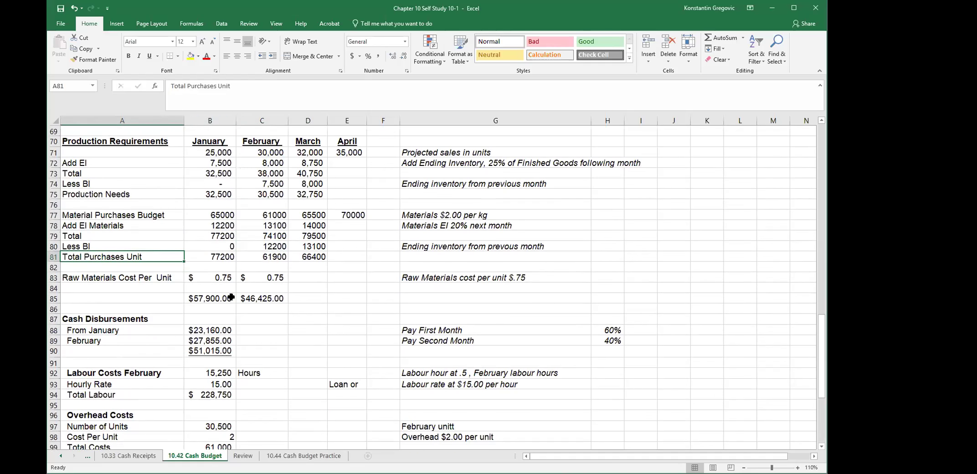
left_click(231, 297)
left_click(198, 84)
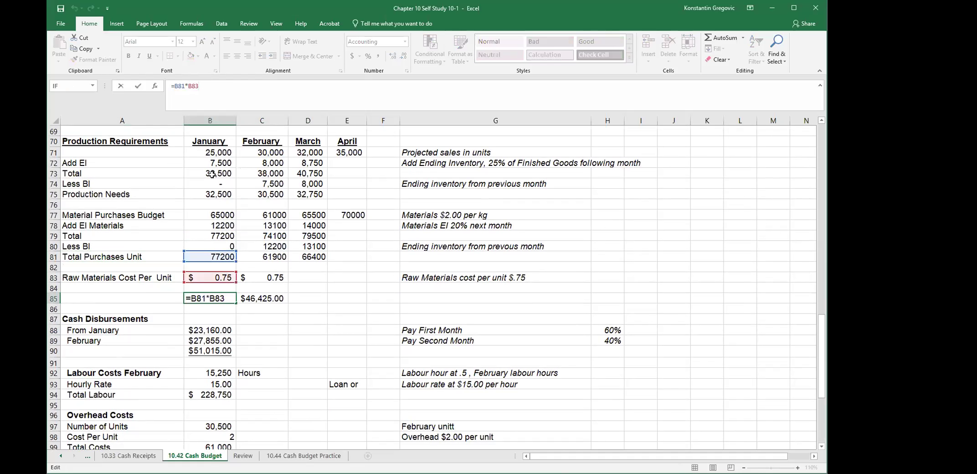
key("Escape")
left_click(95, 278)
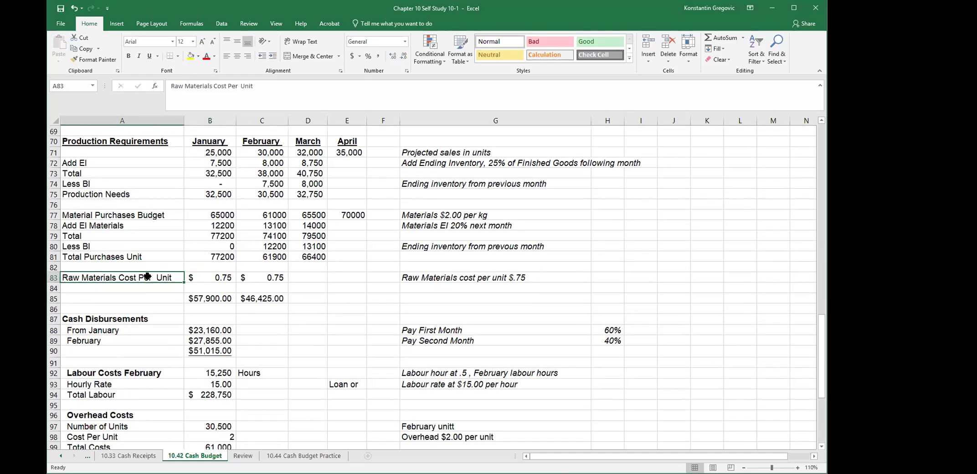
Step: Check the Raw Material Cost Per Unit value in the Materials assumptions
left_click(209, 287)
scroll(239, 311, "up", 6)
scroll(240, 311, "up", 4)
left_click(111, 215)
left_click(195, 215)
scroll(195, 319, "down", 8)
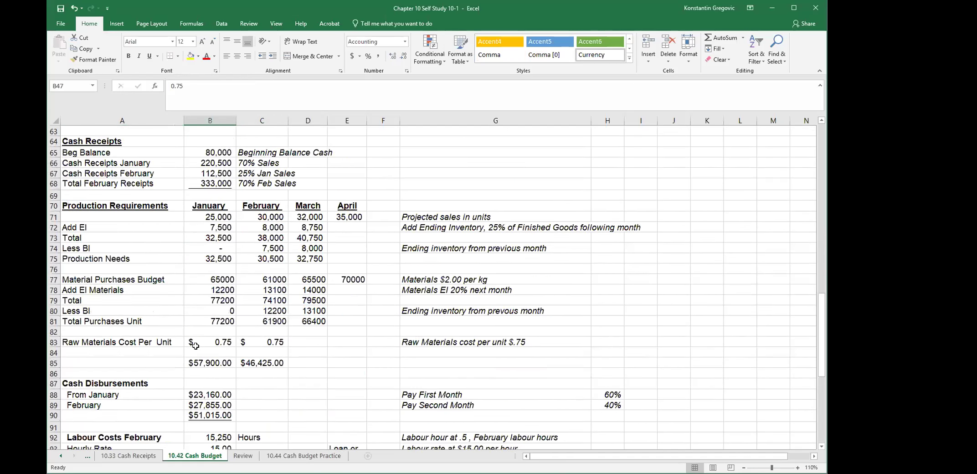
Step: Review the January raw materials purchase cost together with the January and February columns of the production and materials budgets
scroll(195, 345, "down", 1)
left_click(214, 310)
left_click(220, 332)
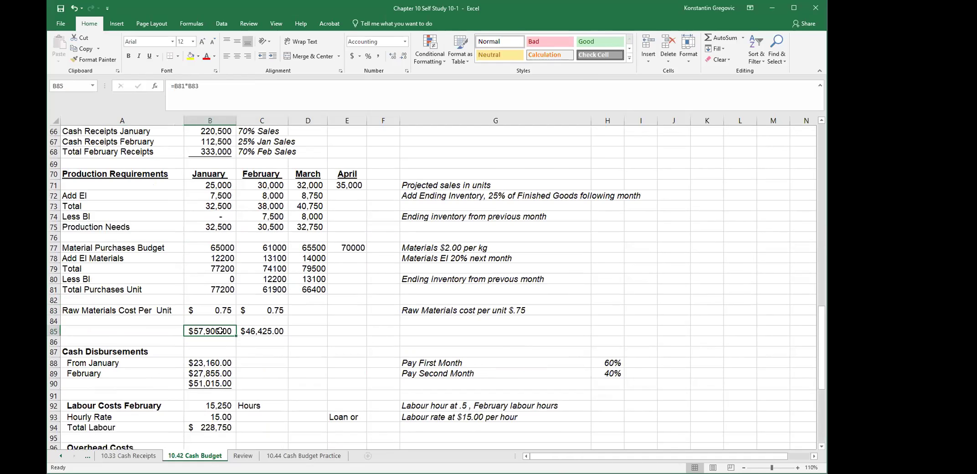
left_click_drag(214, 174, 246, 329)
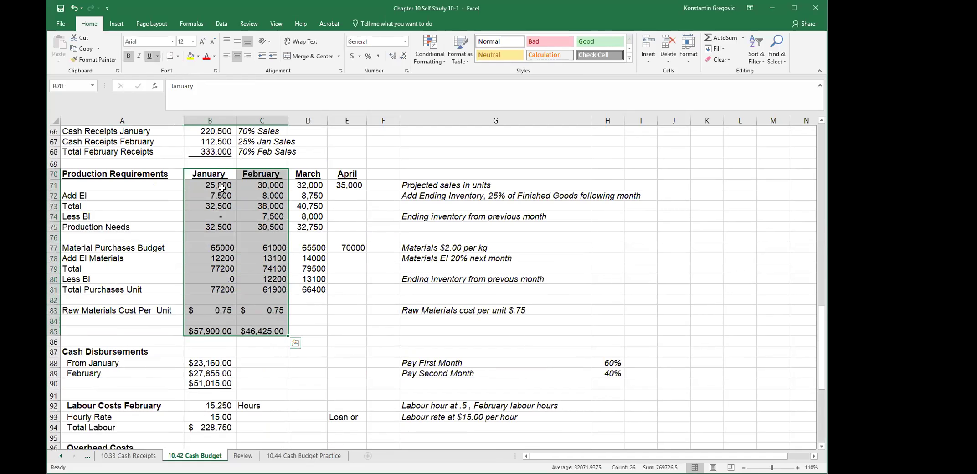
key("Down")
key("Up")
key("Right")
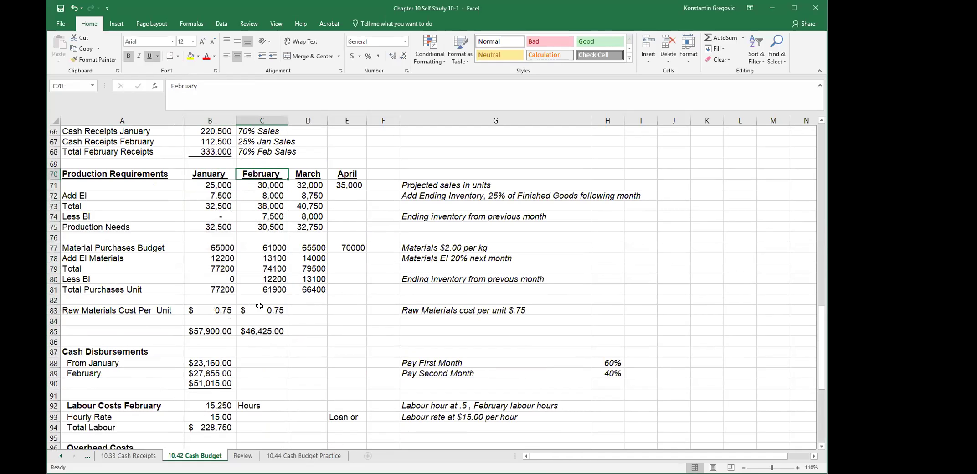
Step: Examine the From January cash disbursement and relate it to the Production Requirements section
scroll(259, 305, "down", 3)
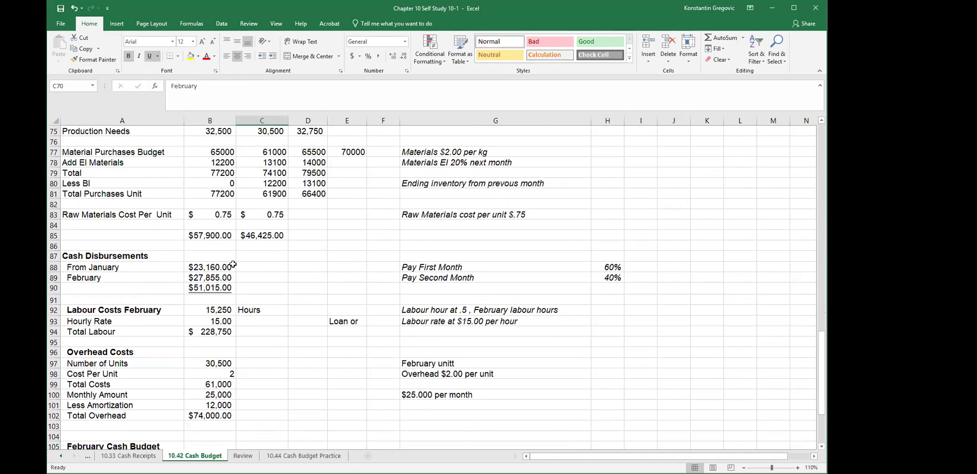
left_click(213, 265)
scroll(191, 260, "up", 3)
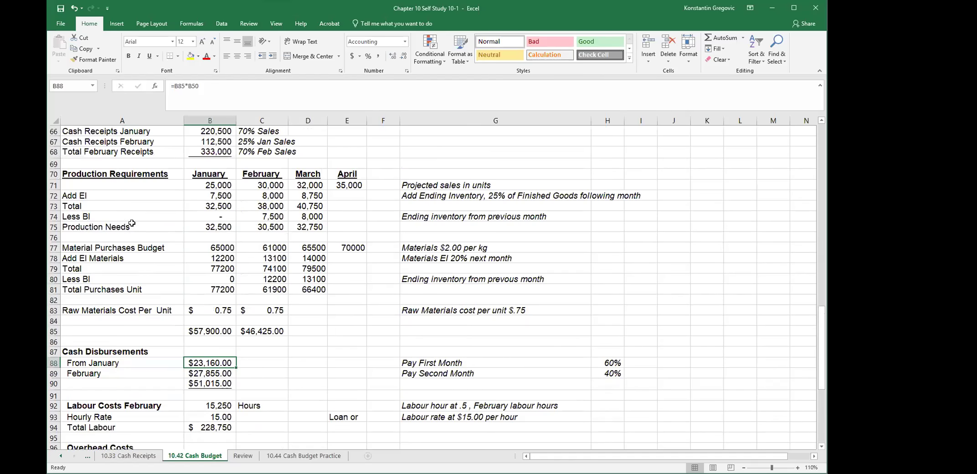
left_click(126, 176)
scroll(167, 345, "down", 1)
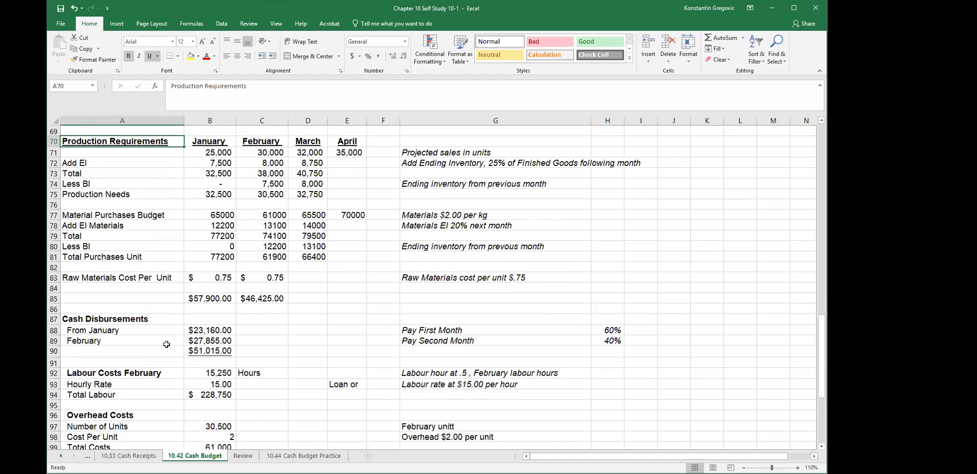
Step: Trace the From January cash disbursement formula to the January raw materials purchase cost
left_click(204, 298)
scroll(223, 323, "down", 2)
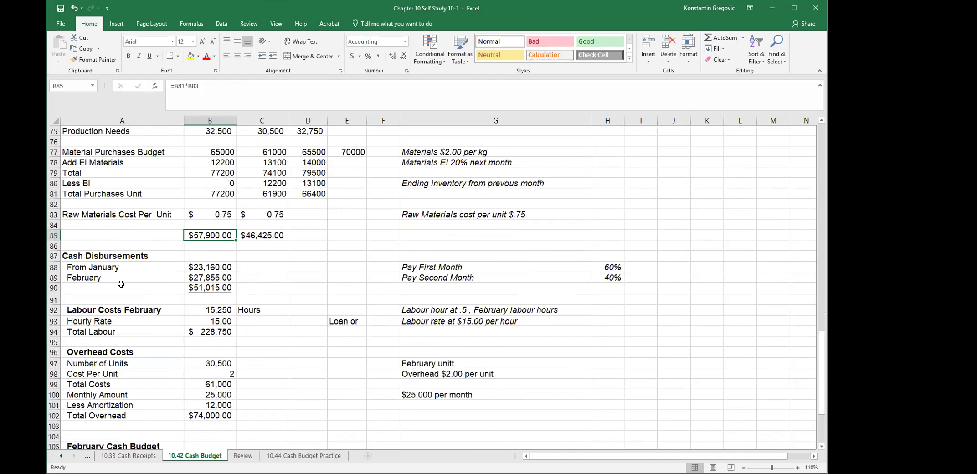
left_click(111, 258)
left_click(201, 268)
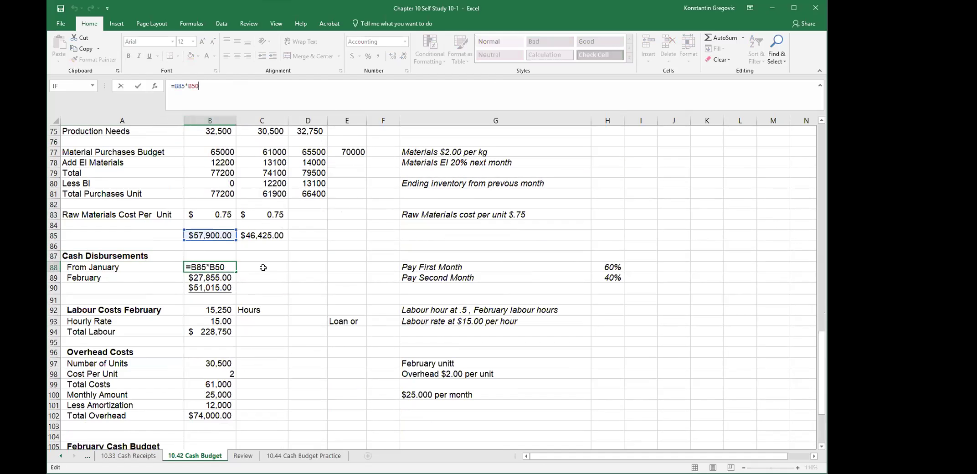
scroll(262, 268, "up", 2)
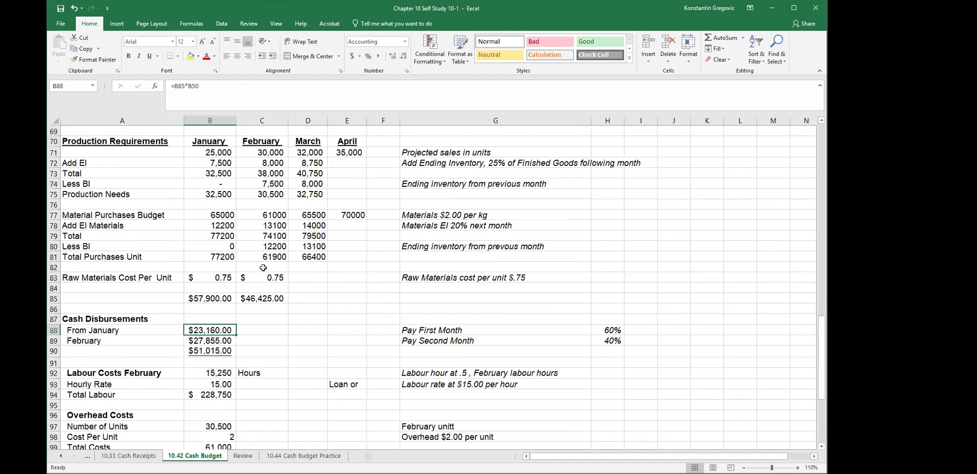
left_click(219, 295)
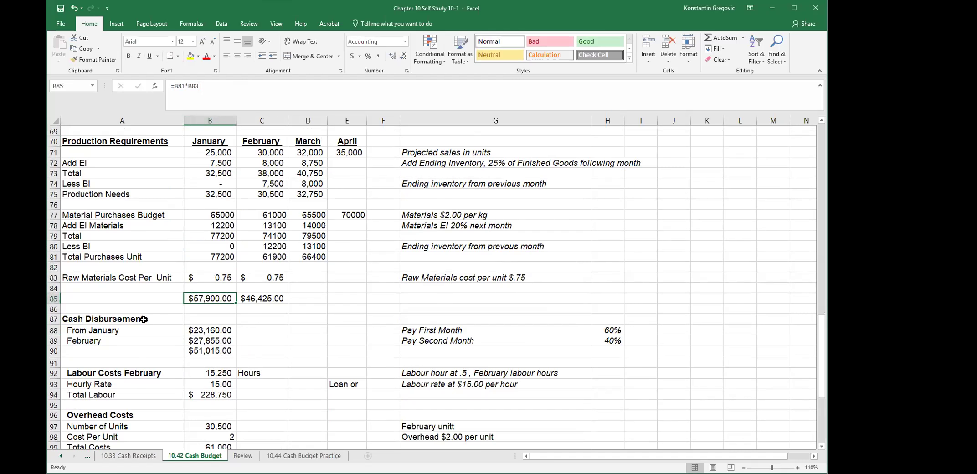
Step: Check the Pay First Month and Pay Second Month percentages in the Payables assumptions
scroll(144, 320, "up", 10)
scroll(144, 319, "up", 1)
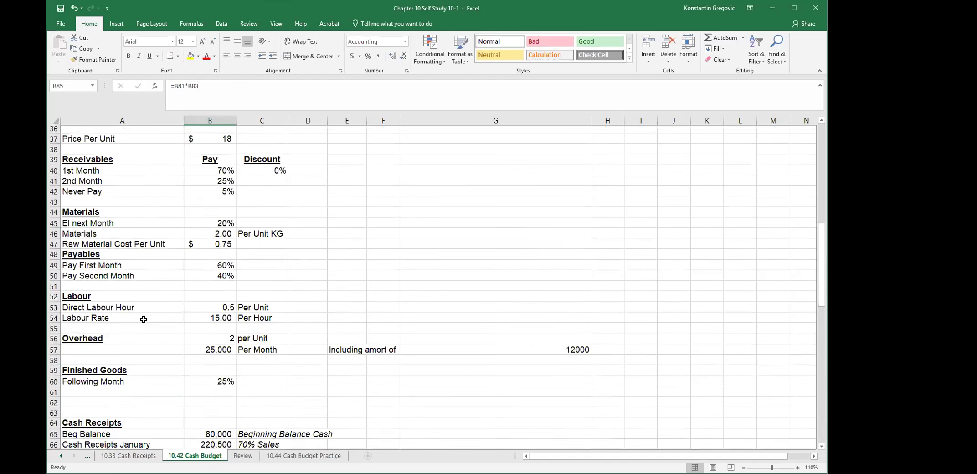
left_click(97, 267)
left_click(210, 267)
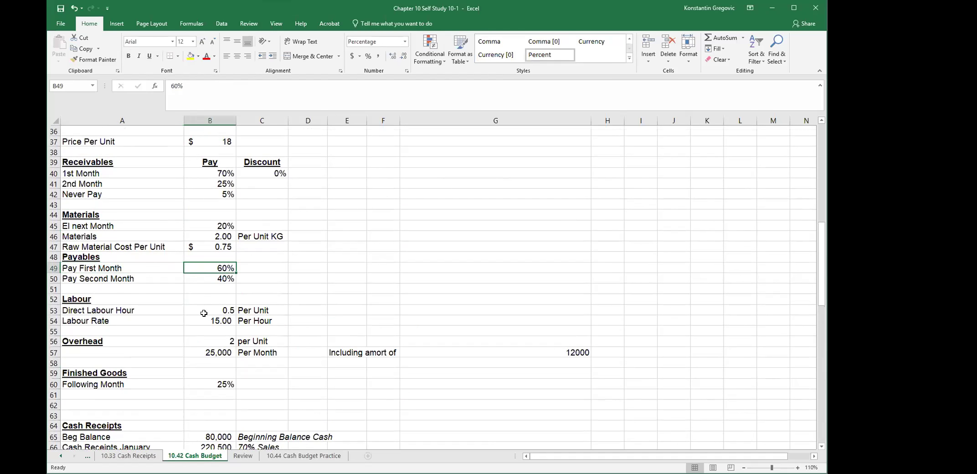
left_click(114, 279)
left_click(209, 281)
scroll(167, 359, "down", 6)
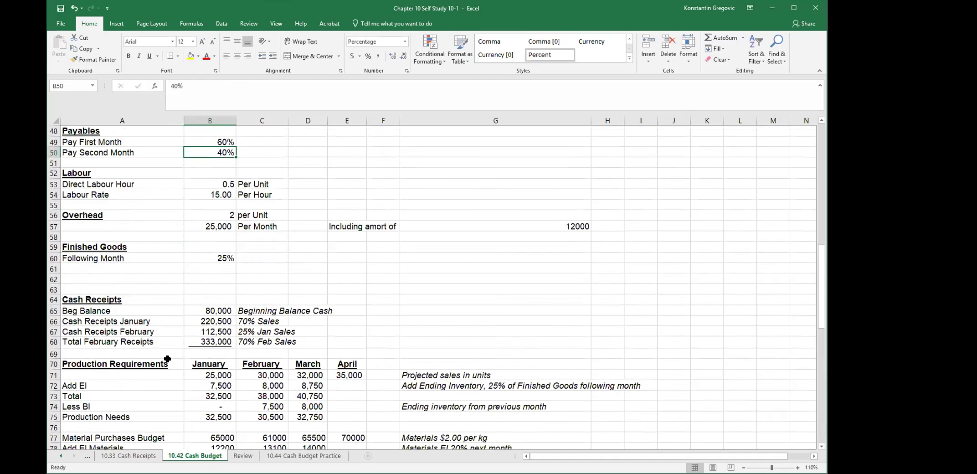
scroll(167, 358, "down", 1)
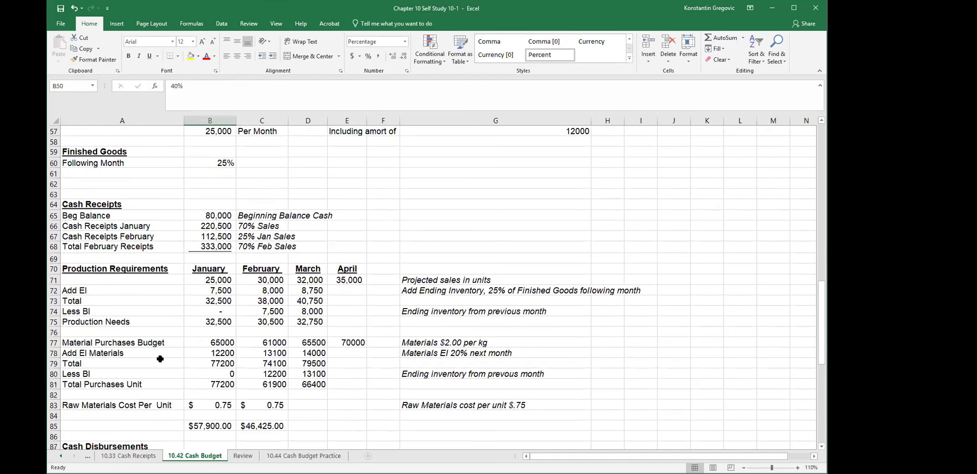
Step: Trace the From January disbursement formula to the Pay Second Month percentage in the Payables assumptions
left_click(90, 345)
scroll(91, 345, "down", 4)
left_click(205, 330)
left_click(178, 83)
scroll(274, 297, "up", 5)
scroll(274, 296, "up", 5)
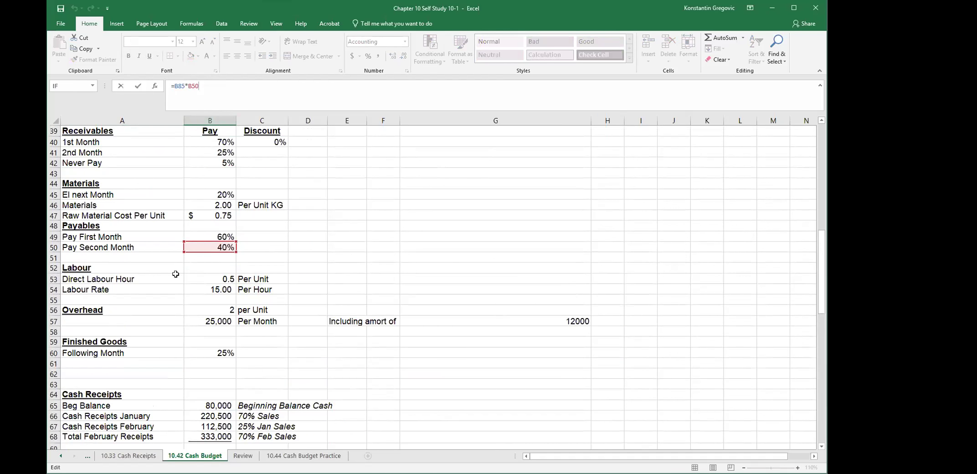
key("ctrl+Return")
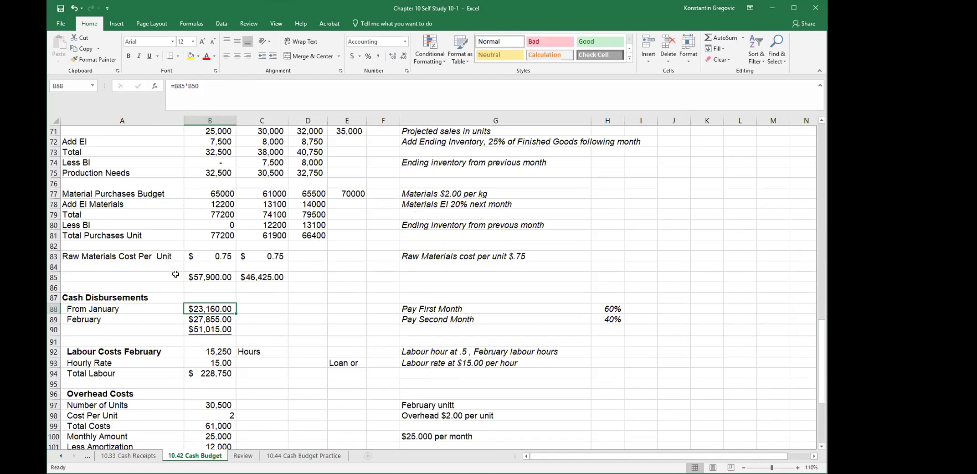
Step: Trace the February disbursement formula to the February raw materials purchase cost and the Pay First Month percentage
scroll(169, 286, "down", 1)
left_click(196, 287)
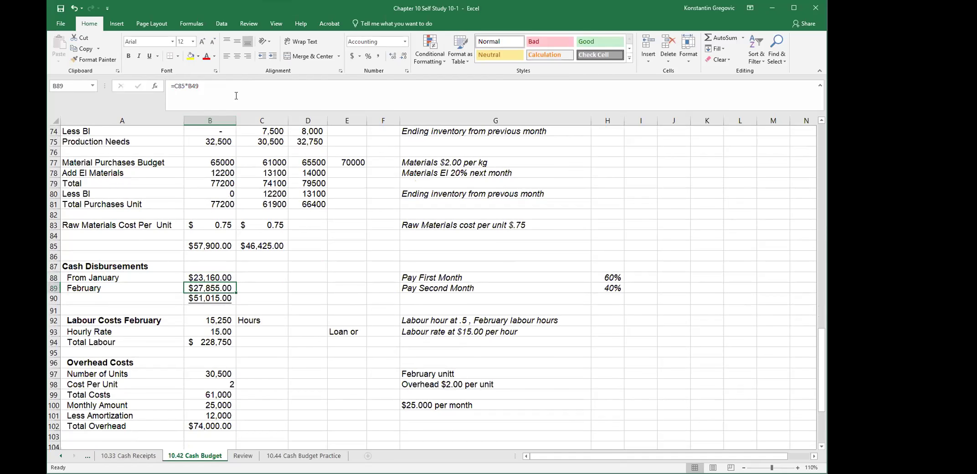
type("=C85*B49")
scroll(227, 251, "up", 6)
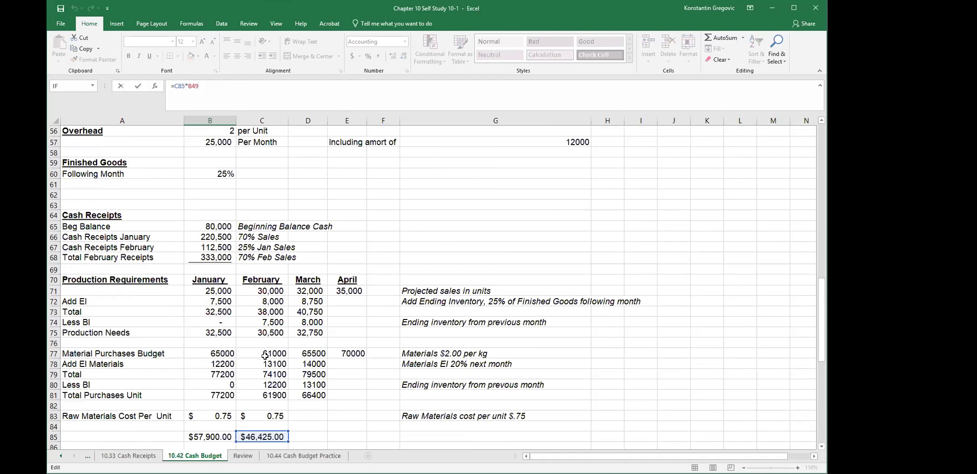
scroll(272, 419, "up", 4)
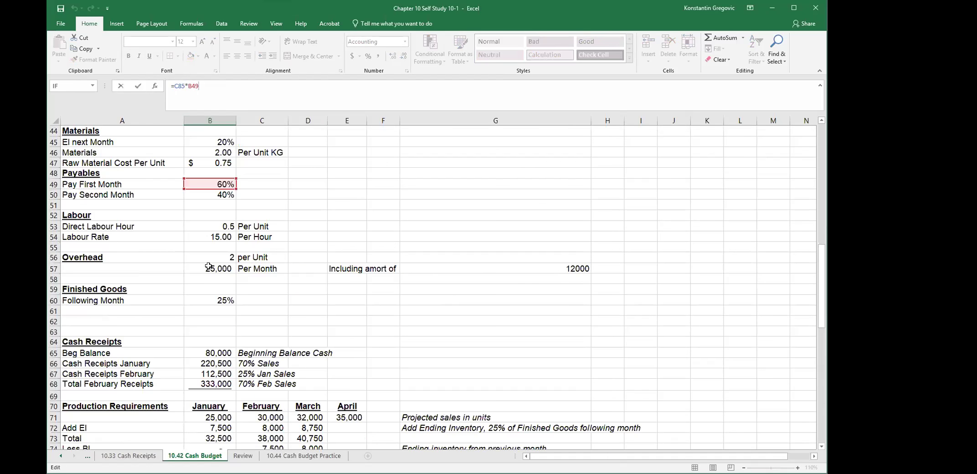
scroll(202, 290, "down", 7)
scroll(202, 290, "down", 2)
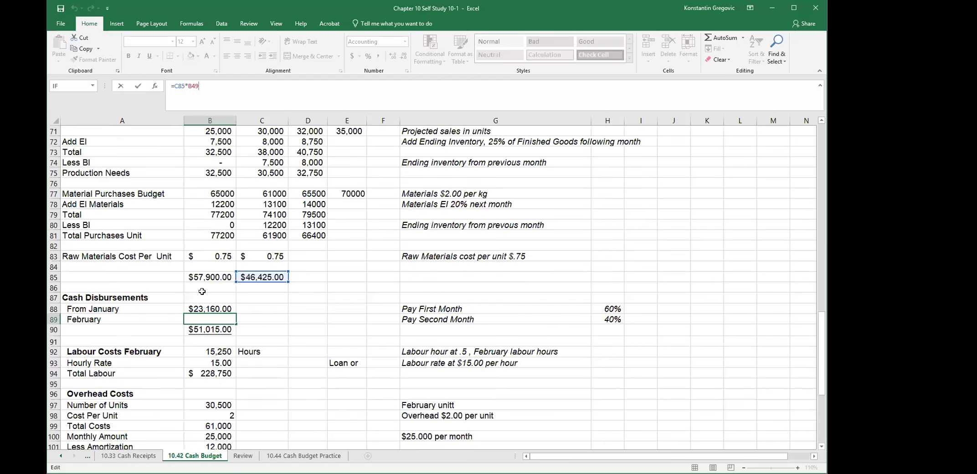
key("ctrl+Return")
Step: Examine the February labour hours, Hourly Rate and Total Labour formulas against the production figures
scroll(202, 291, "down", 3)
left_click(208, 245)
scroll(230, 328, "down", 1)
left_click(218, 236)
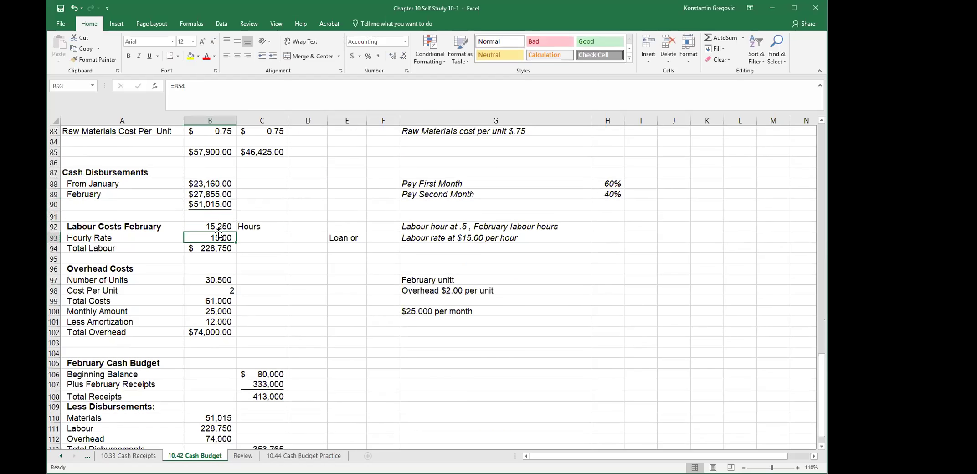
left_click(222, 228)
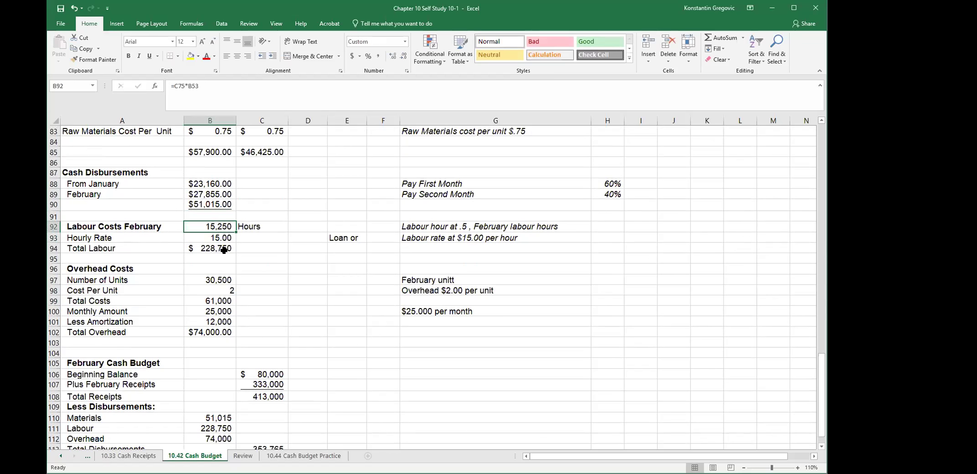
left_click(222, 238)
scroll(222, 250, "up", 11)
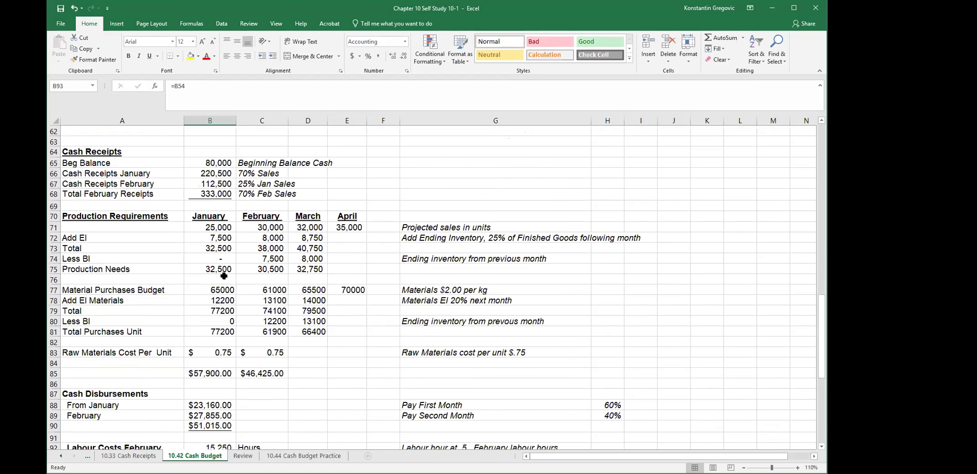
scroll(213, 271, "down", 7)
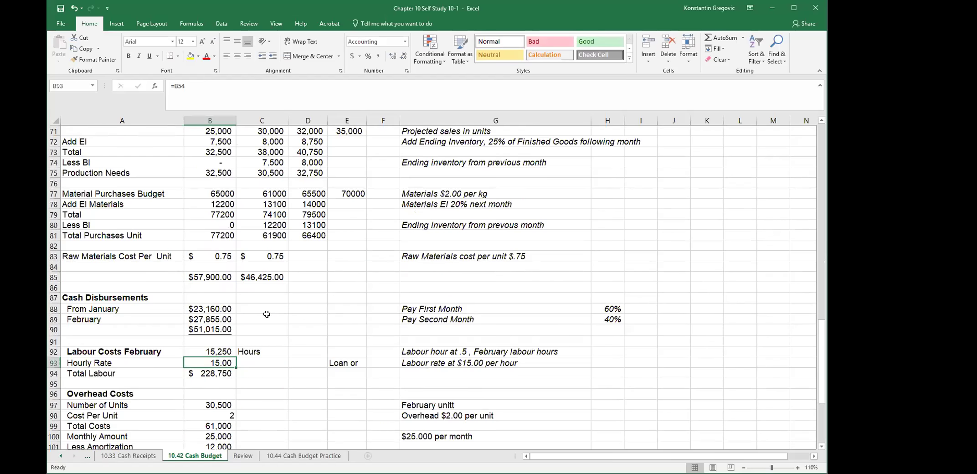
scroll(240, 351, "down", 2)
key("Down")
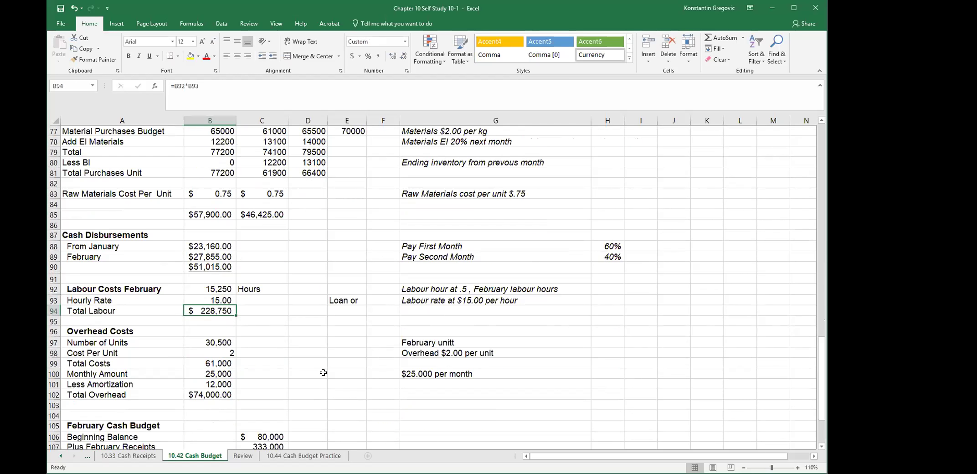
Step: Review the Number of Units, Cost Per Unit and Monthly Amount entries under Overhead Costs
scroll(323, 373, "down", 2)
left_click(123, 290)
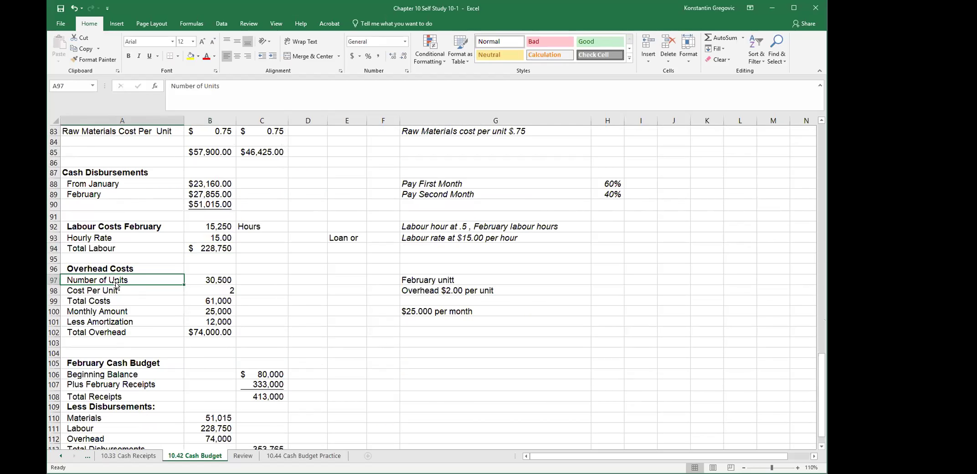
left_click(208, 290)
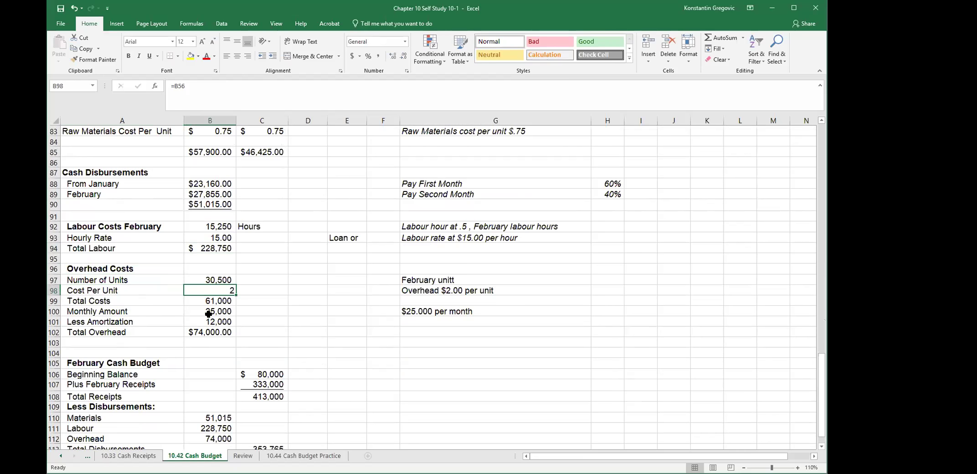
left_click(159, 305)
left_click(217, 313)
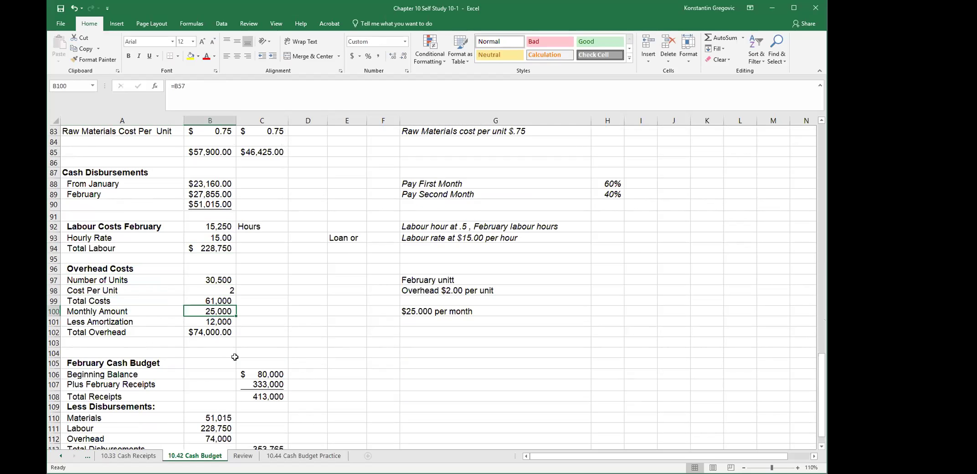
Step: Trace the overhead Monthly Amount formula to the per-month value in the Overhead assumptions
double_click(218, 311)
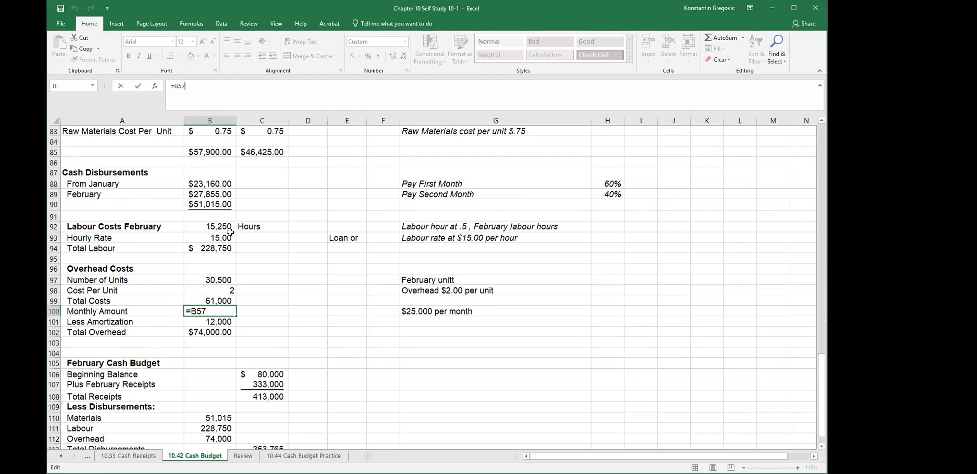
scroll(239, 262, "up", 9)
scroll(239, 262, "up", 3)
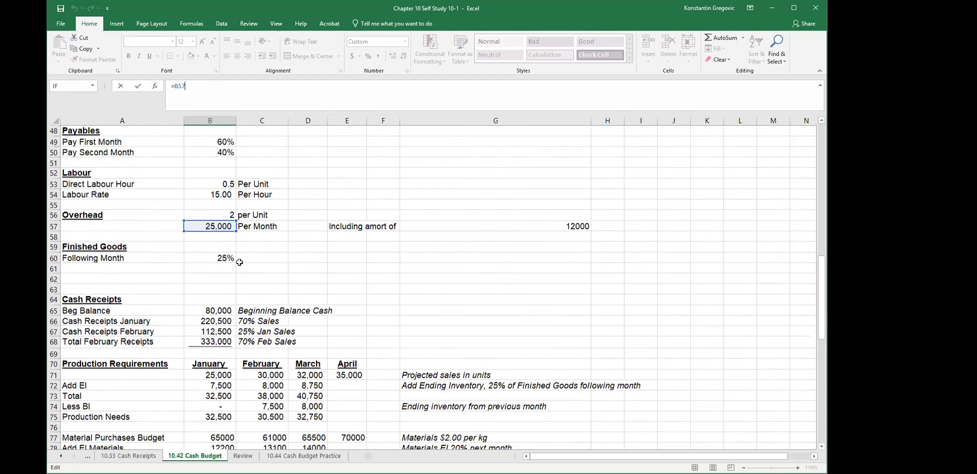
scroll(205, 306, "down", 11)
key("Escape")
Step: Examine the Less Amortization and Total Overhead formulas under Overhead Costs
left_click(219, 354)
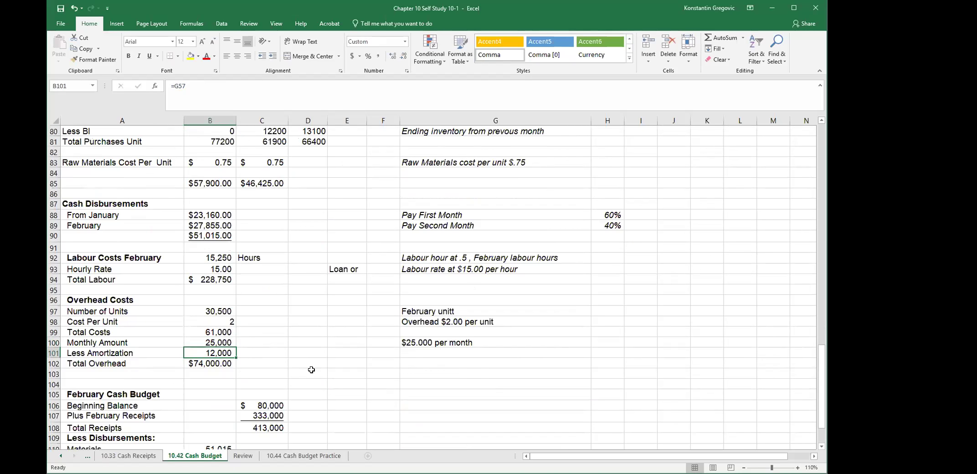
left_click(224, 361)
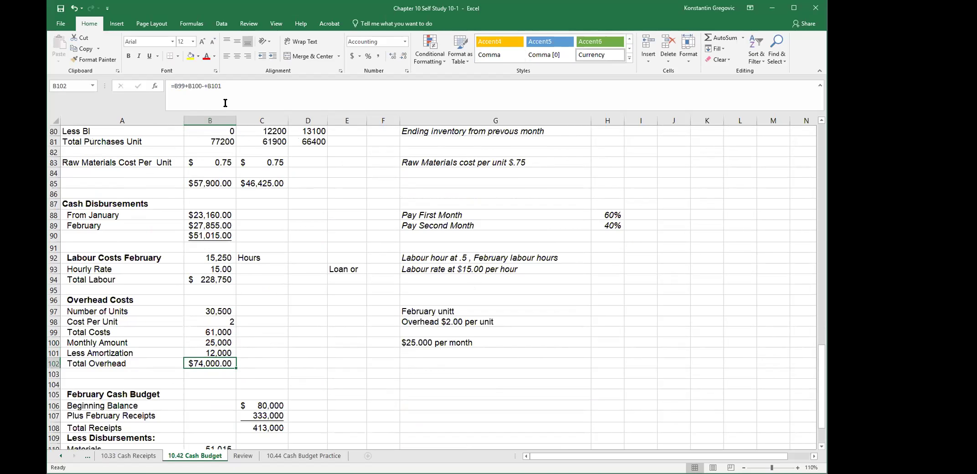
left_click(235, 88)
left_click(292, 337)
left_click(227, 364)
scroll(337, 356, "down", 9)
scroll(337, 355, "down", 1)
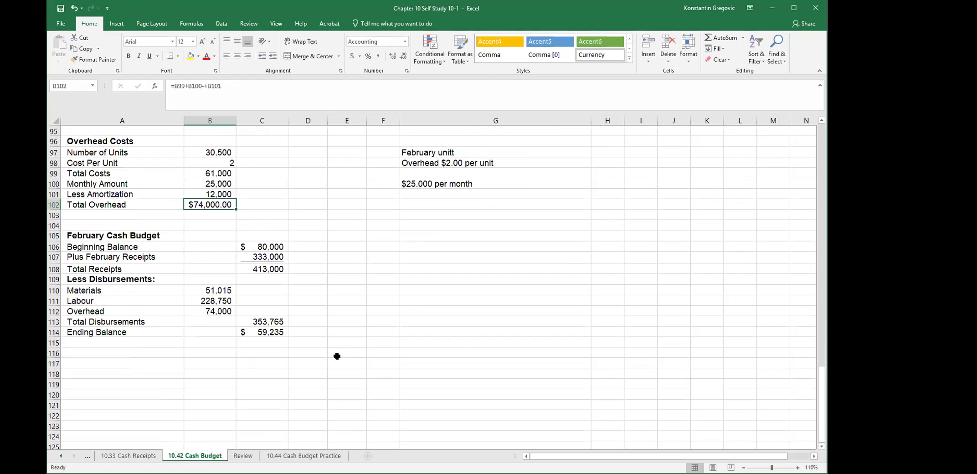
Step: Trace the Beginning Balance in the February Cash Budget to the Beg Balance entry under Cash Receipts
scroll(337, 355, "up", 3)
left_click_drag(75, 332, 275, 332)
scroll(251, 360, "down", 2)
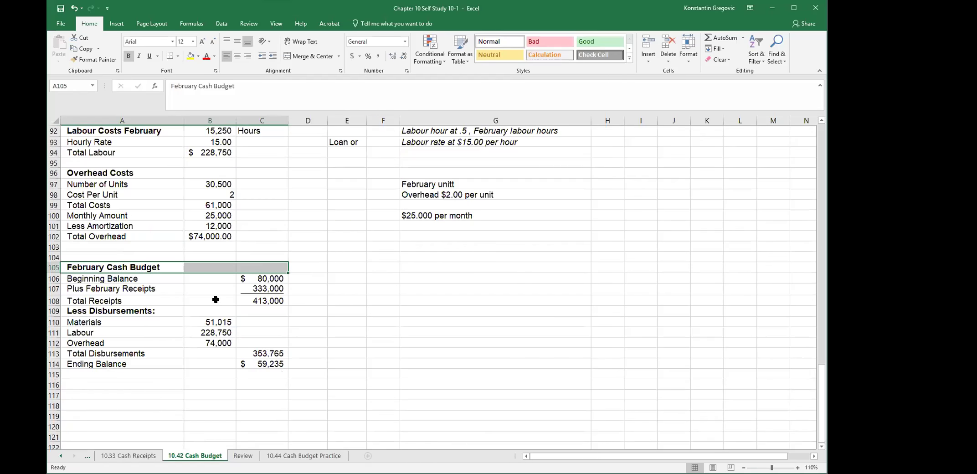
left_click(262, 279)
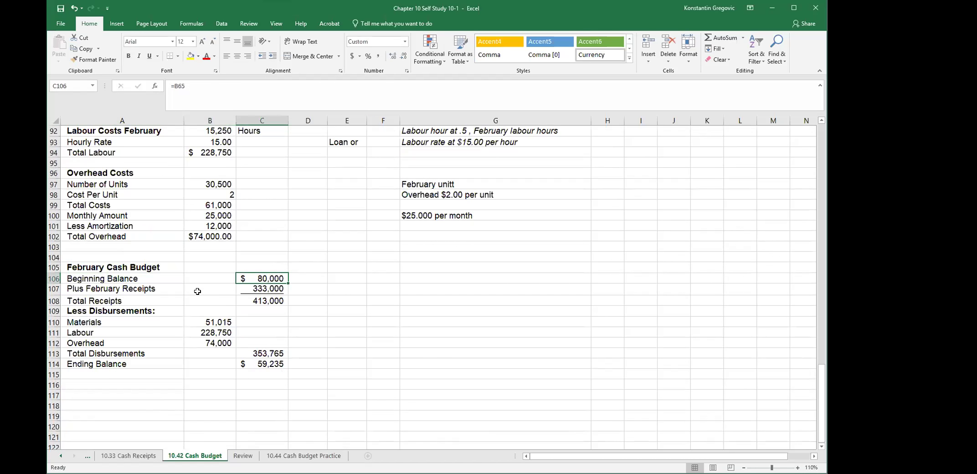
scroll(263, 290, "up", 19)
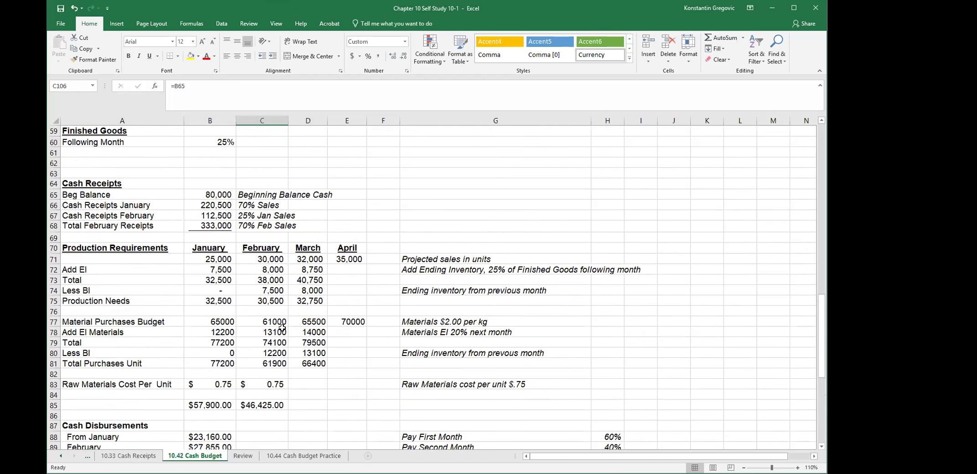
scroll(282, 328, "down", 4)
left_click(275, 323)
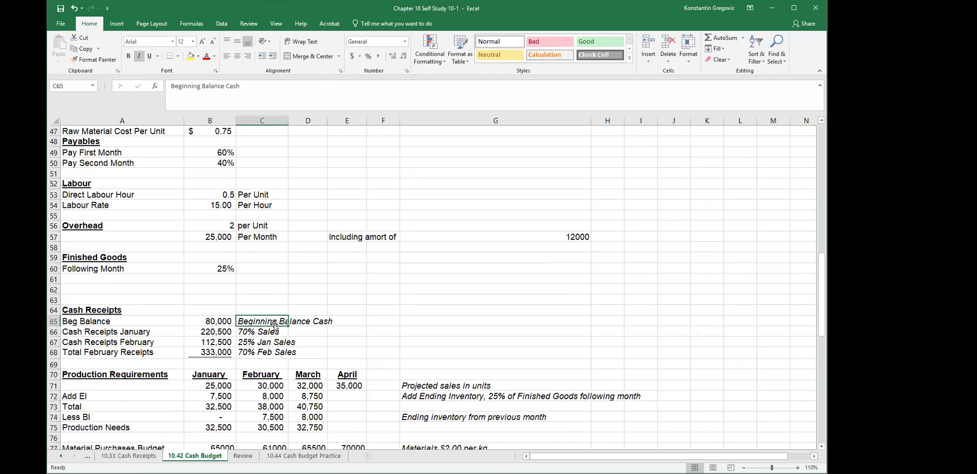
scroll(274, 326, "down", 15)
Step: Trace Plus February Receipts in the February Cash Budget to the Total February Receipts formula under Cash Receipts
left_click(326, 344)
left_click(128, 290)
left_click(261, 291)
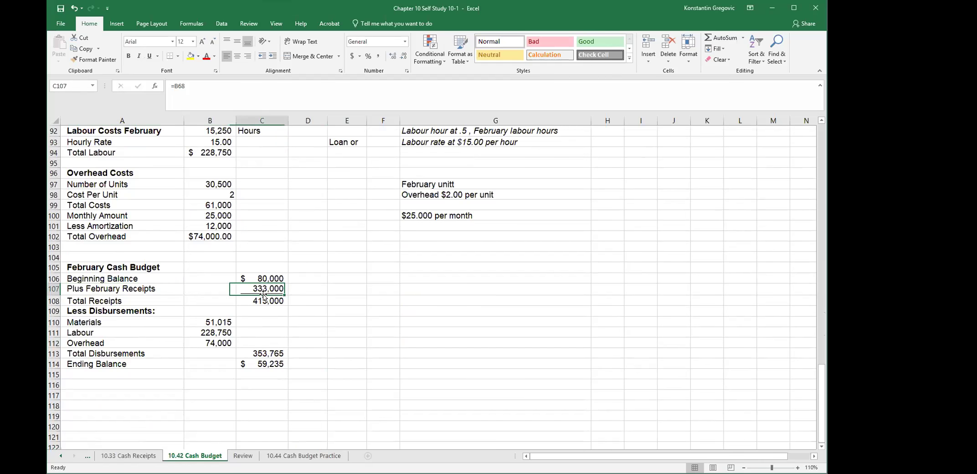
left_click(215, 90)
scroll(296, 309, "up", 10)
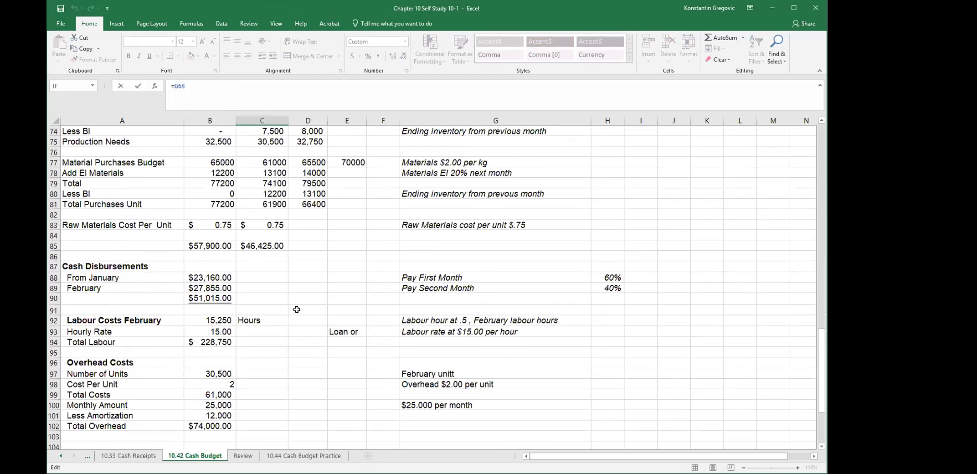
scroll(270, 279, "down", 5)
key("Return")
scroll(237, 265, "up", 7)
left_click(207, 246)
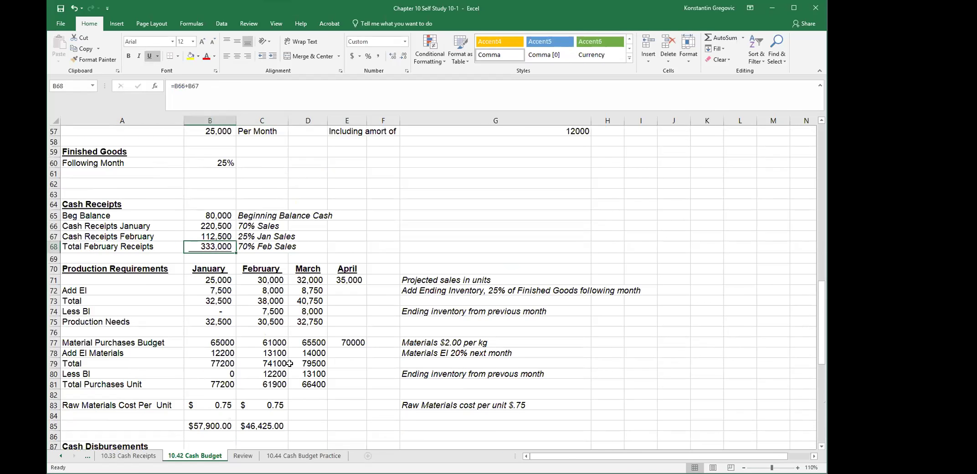
scroll(290, 363, "down", 11)
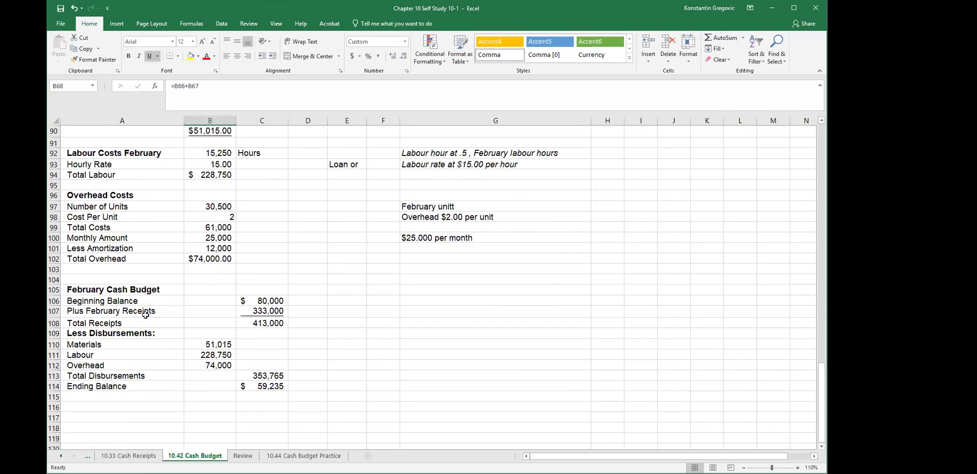
Step: Examine the Total Receipts formula and trace Materials in the February Cash Budget to the Cash Disbursements total
left_click(251, 323)
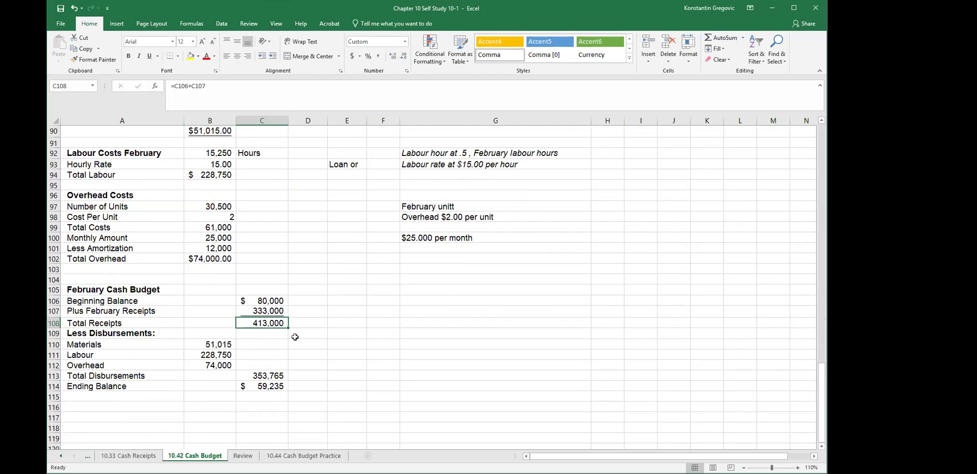
left_click(217, 345)
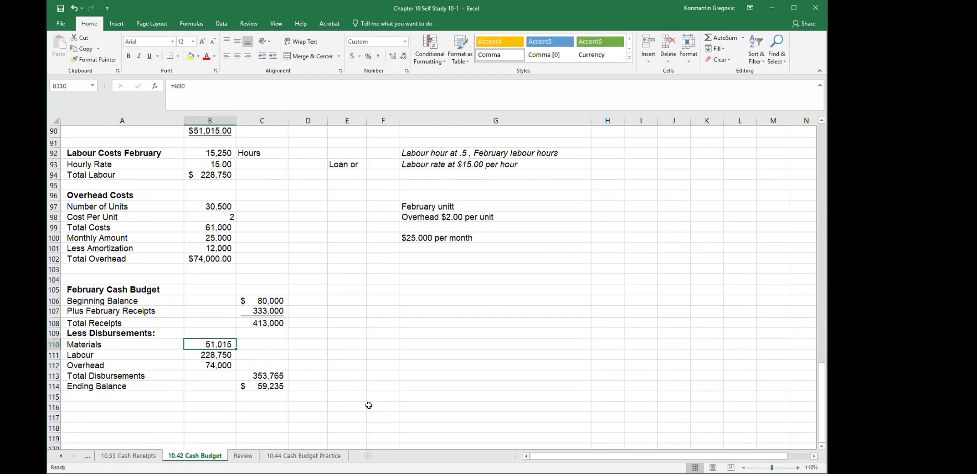
scroll(368, 405, "down", 1)
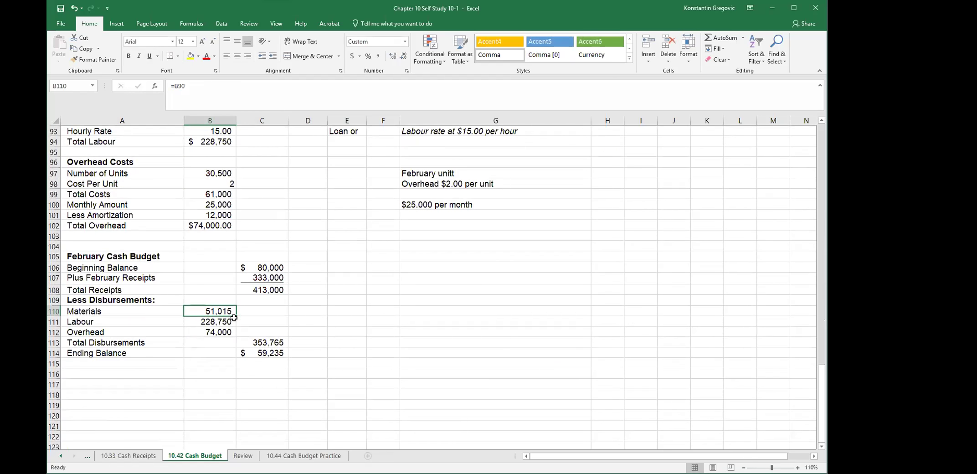
left_click(240, 94)
scroll(347, 352, "up", 10)
scroll(346, 352, "down", 6)
key("Return")
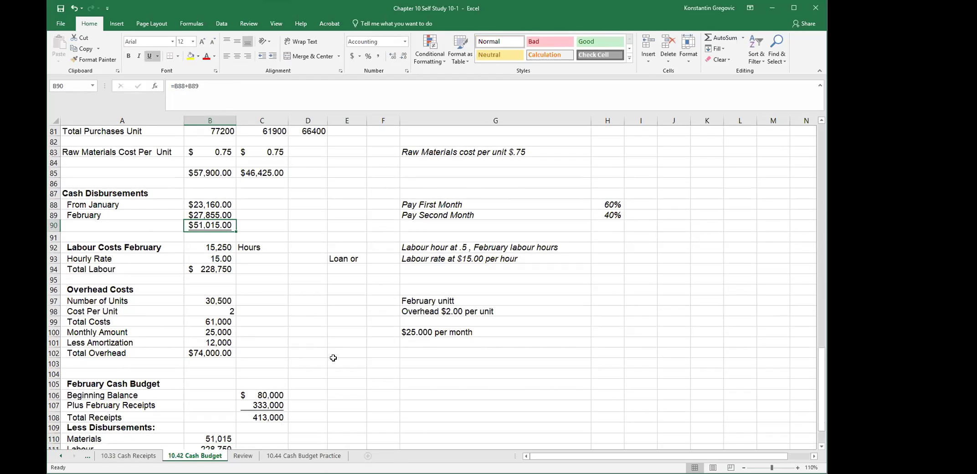
Step: Trace Labour in the February Cash Budget to the Total Labour formula, and examine the Overhead formula under Less Disbursements
scroll(334, 362, "down", 4)
left_click(220, 324)
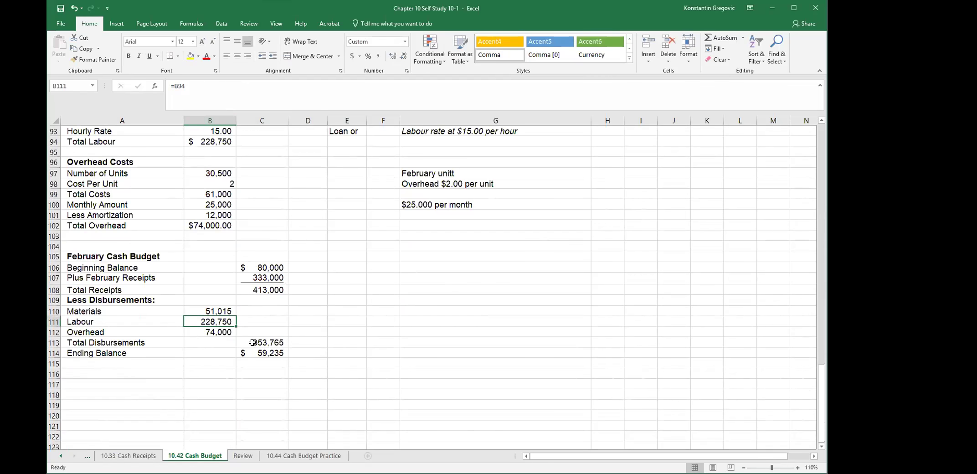
scroll(242, 340, "up", 5)
left_click(204, 298)
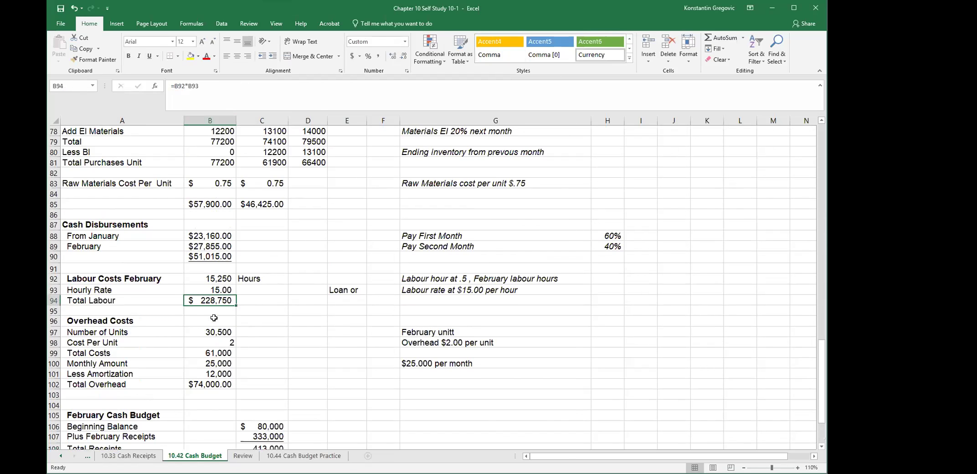
scroll(254, 364, "down", 3)
left_click(211, 397)
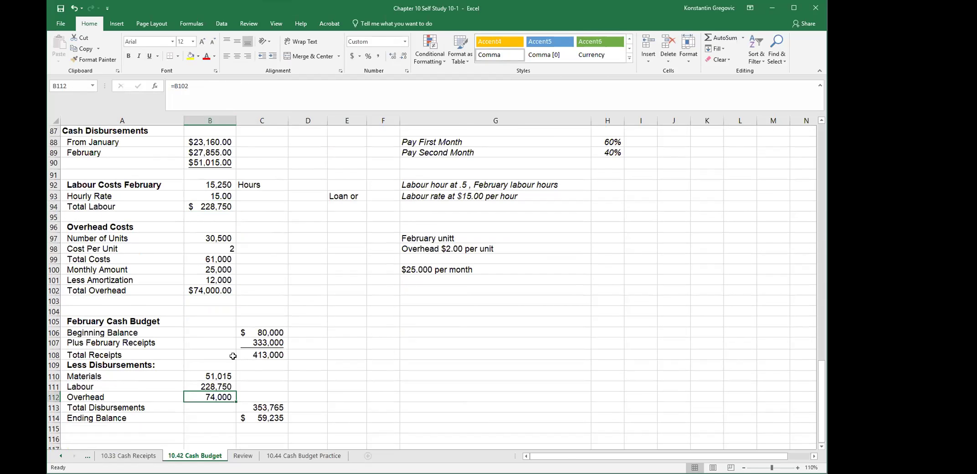
Step: Review the February Cash Budget block, including its Beginning Balance, Plus February Receipts and Materials lines
scroll(244, 338, "down", 3)
left_click_drag(73, 209, 312, 365)
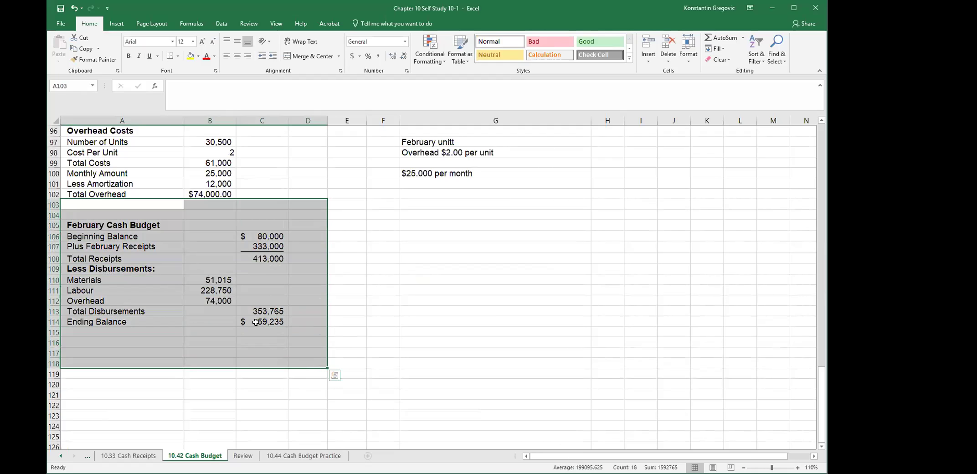
left_click(256, 322)
left_click(123, 238)
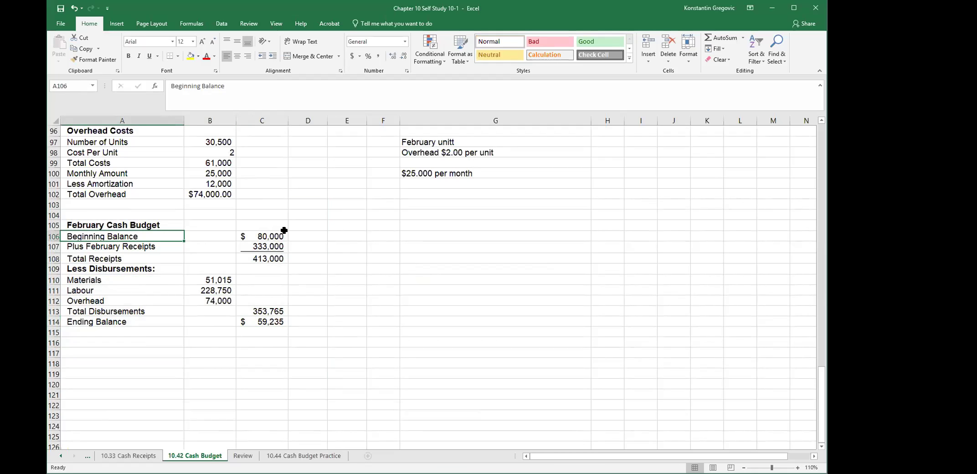
left_click(165, 247)
left_click(254, 249)
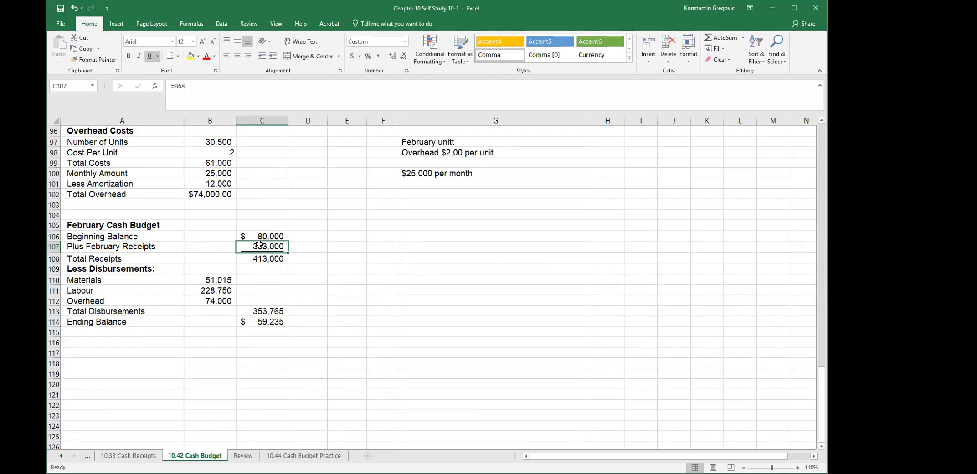
left_click(133, 276)
Step: Examine the Production Requirements, Material Purchases Budget and Raw Materials Cost Per Unit sections behind the Materials disbursement
scroll(183, 296, "up", 11)
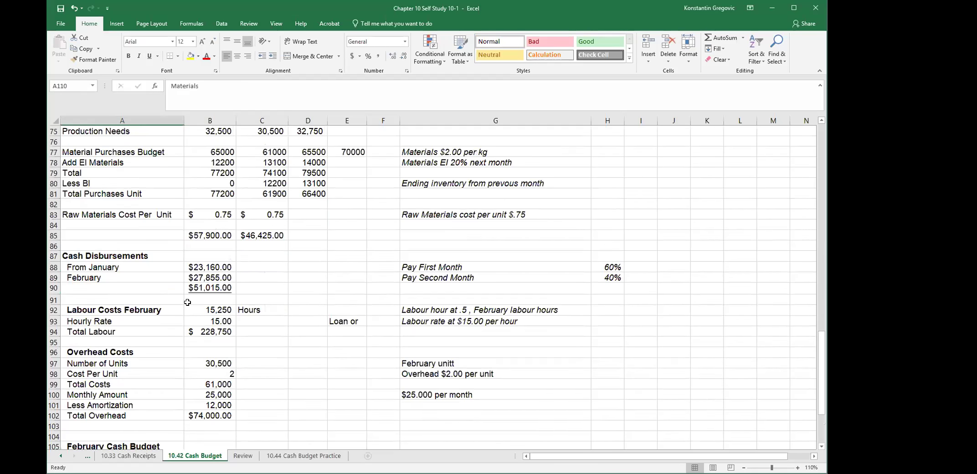
left_click(136, 206)
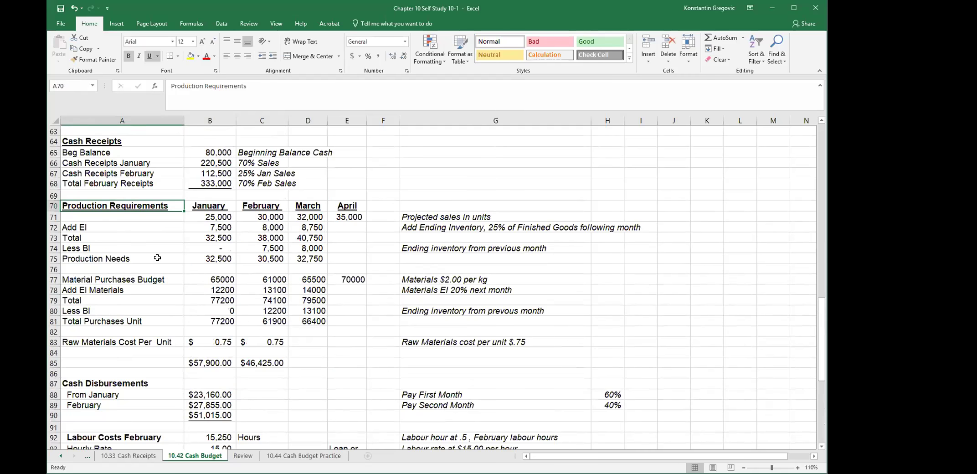
scroll(157, 257, "down", 2)
left_click(126, 278)
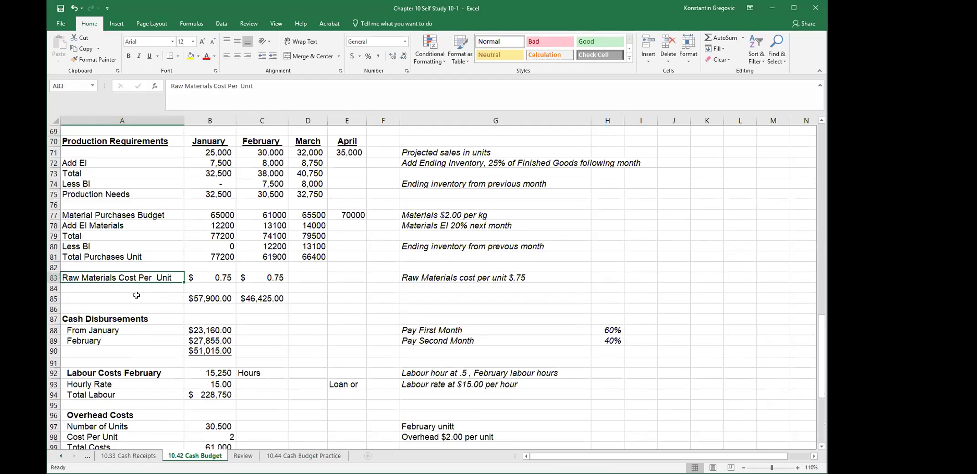
scroll(136, 296, "down", 1)
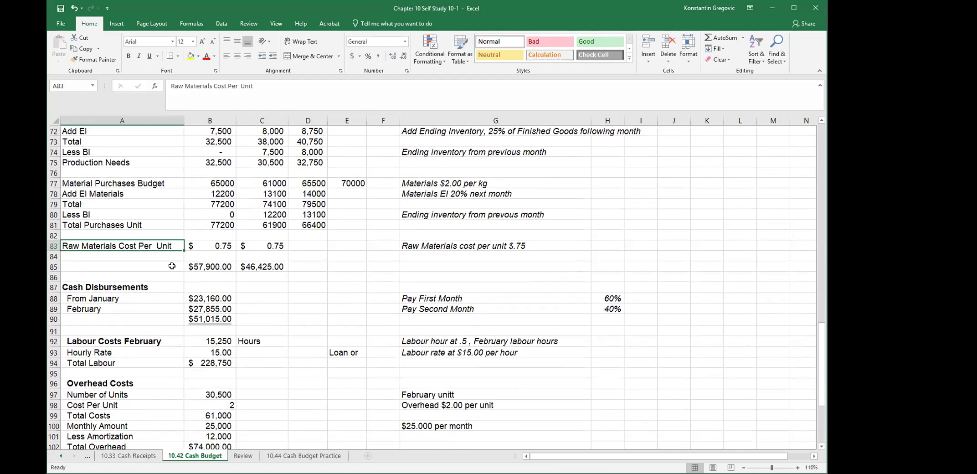
scroll(150, 241, "up", 2)
left_click(123, 279)
left_click(118, 256)
left_click(115, 275)
scroll(114, 278, "up", 5)
scroll(115, 278, "down", 13)
Step: Review the February Cash Budget block alongside the sales, receivables, materials, labour and overhead assumptions
left_click_drag(80, 270, 309, 406)
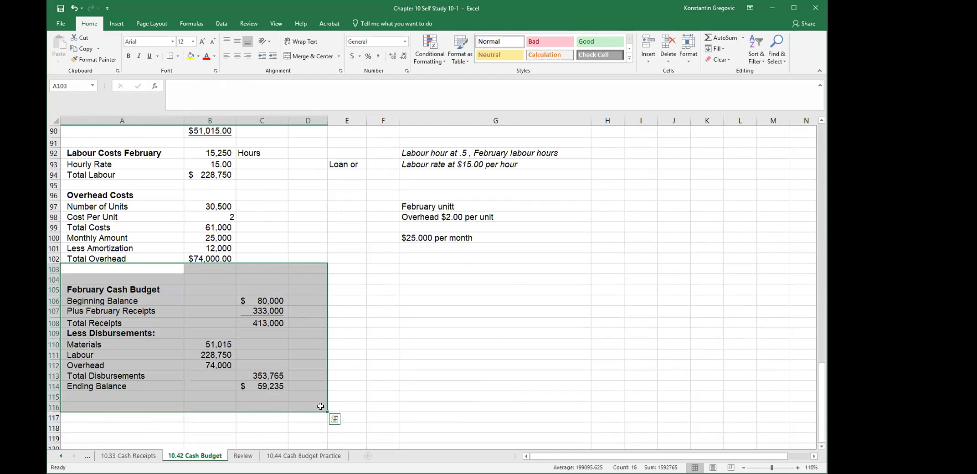
left_click(383, 356)
scroll(384, 358, "up", 5)
scroll(384, 360, "up", 13)
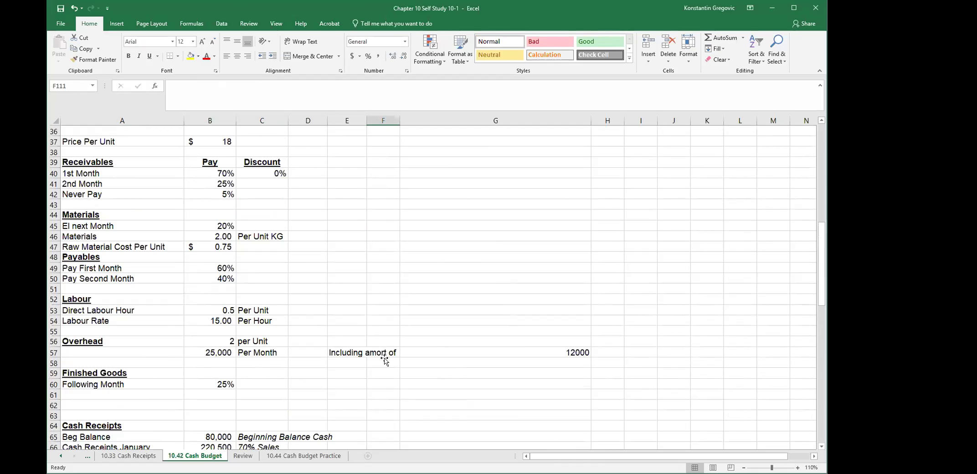
scroll(384, 349, "up", 5)
scroll(384, 350, "down", 4)
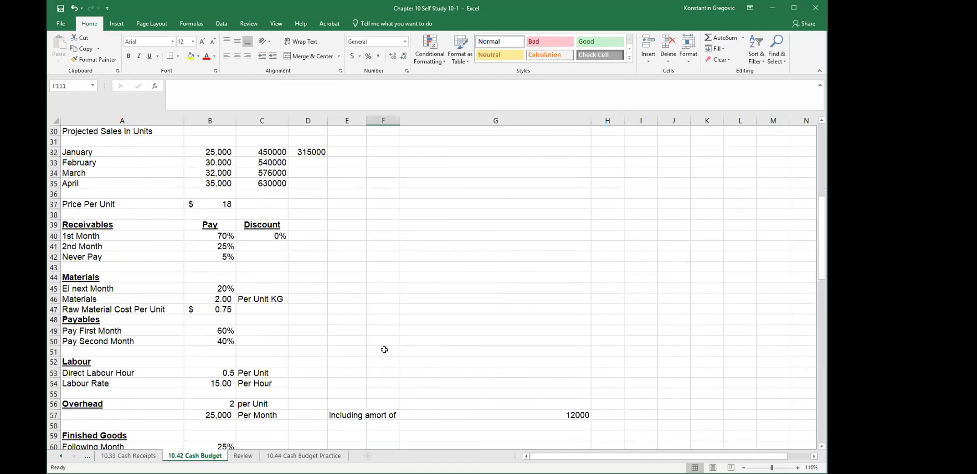
scroll(384, 349, "up", 1)
scroll(384, 349, "down", 20)
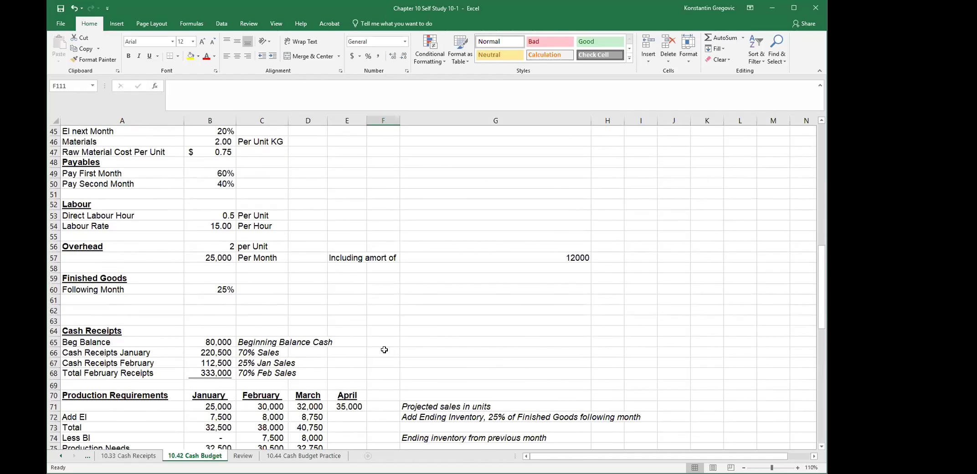
scroll(384, 350, "down", 2)
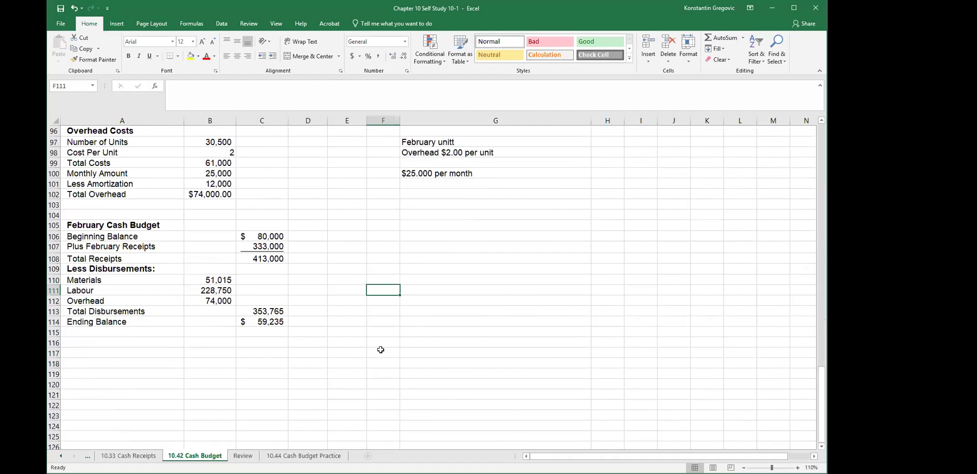
Step: Trace Overhead in the February Cash Budget to the Total Overhead formula under Overhead Costs
left_click(167, 216)
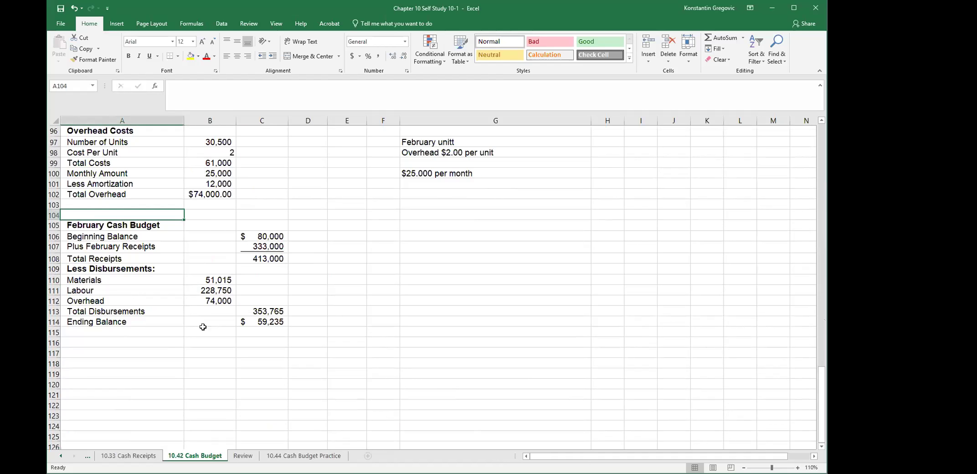
left_click(206, 301)
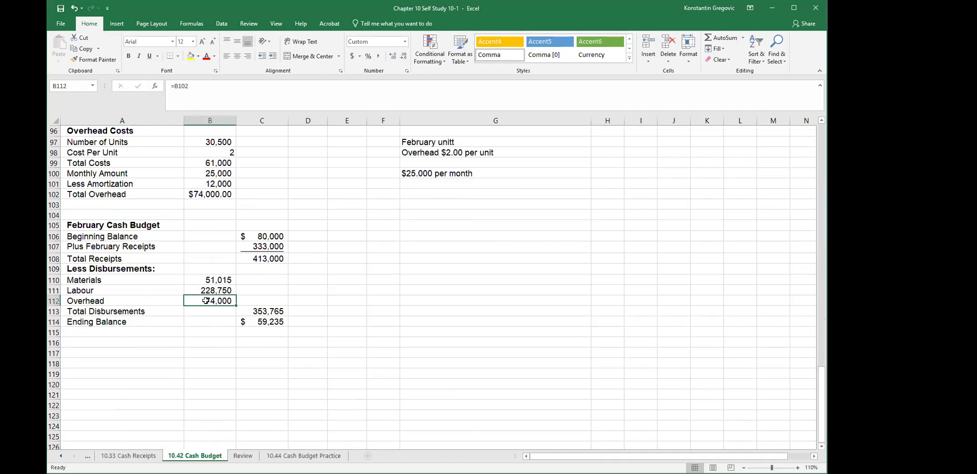
left_click(213, 104)
scroll(371, 289, "up", 3)
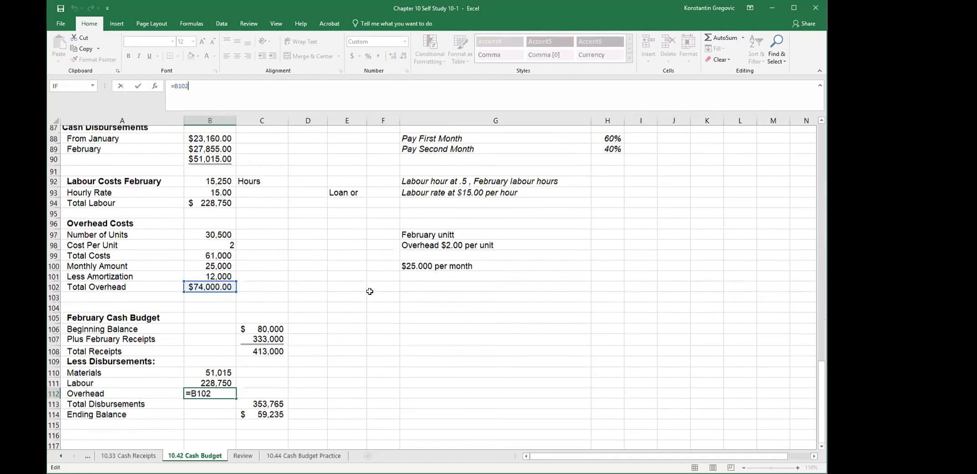
left_click(283, 307)
left_click(221, 292)
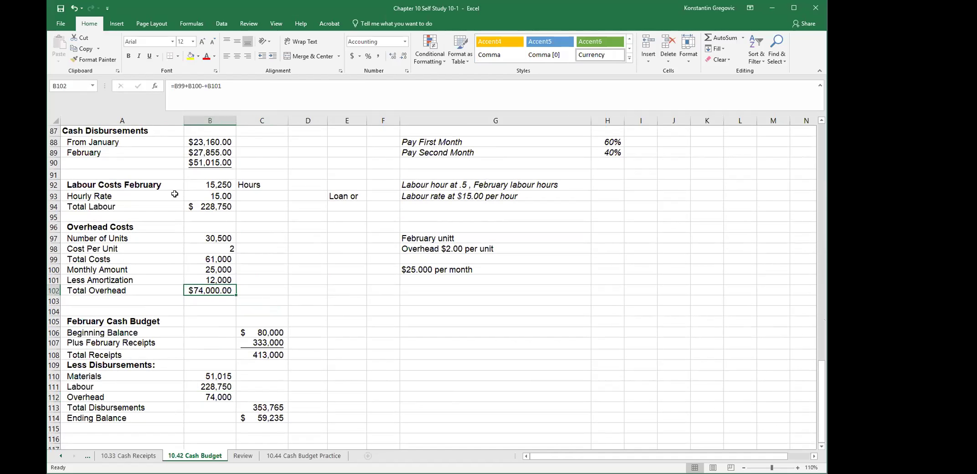
left_click(262, 89)
left_click(318, 260)
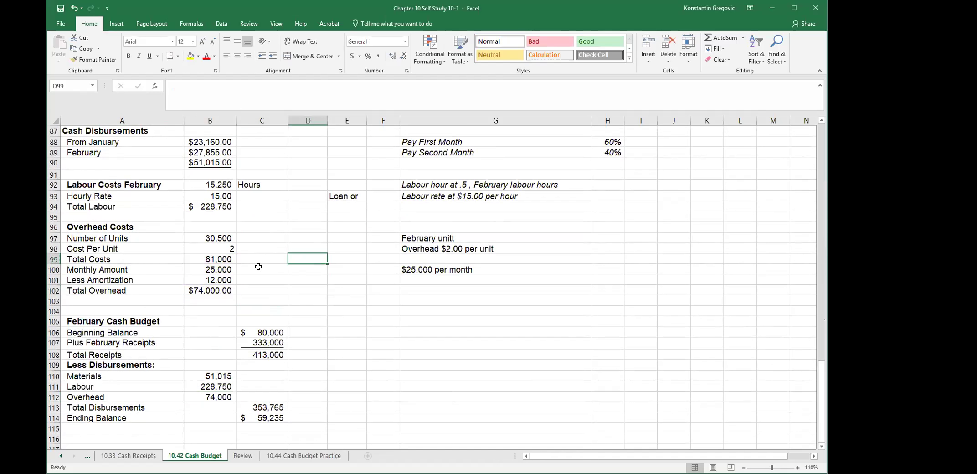
Step: Rewrite the Total Overhead formula as =B99+B100-B101
left_click(228, 290)
type("=")
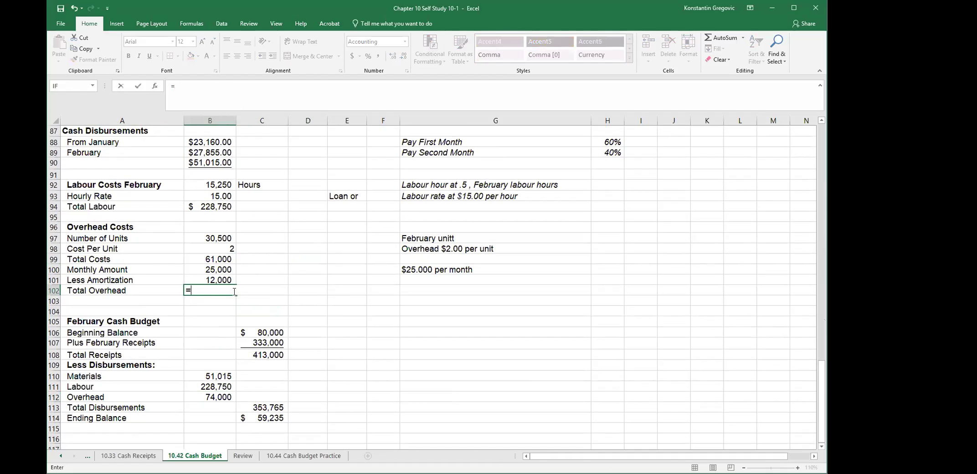
type("B99+B100-B101")
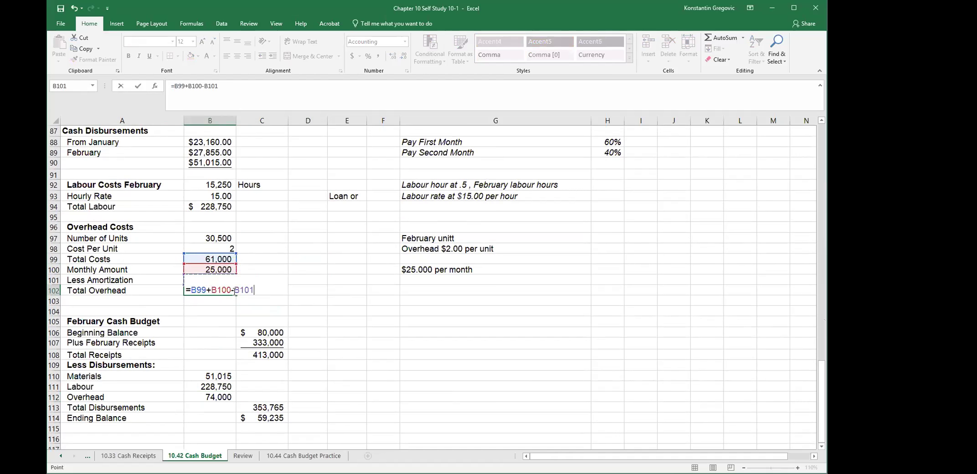
key("Return")
Step: Examine the Less Amortization reference and the rewritten Total Overhead formula
left_click(234, 292)
left_click(231, 279)
left_click(128, 281)
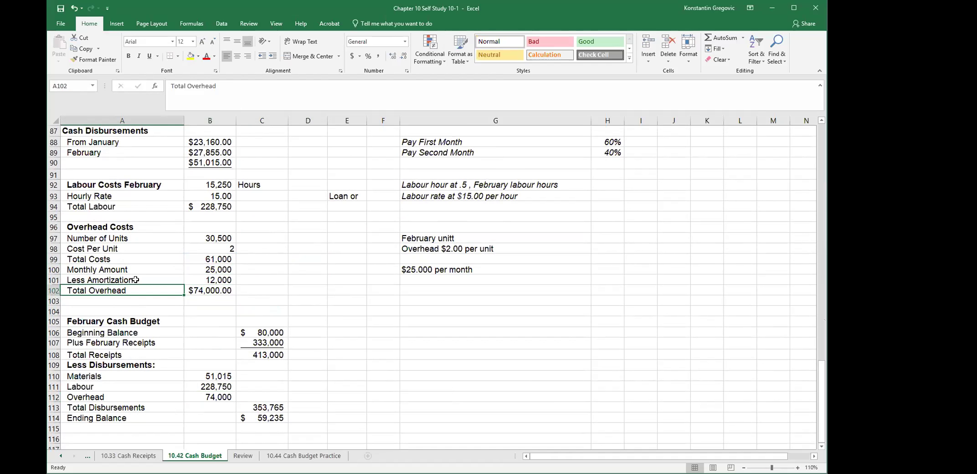
left_click(218, 283)
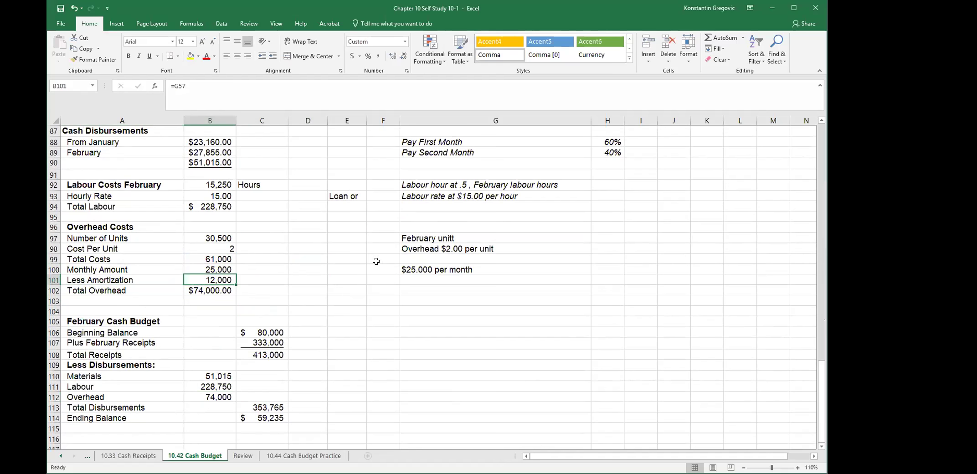
left_click(402, 269)
left_click(203, 290)
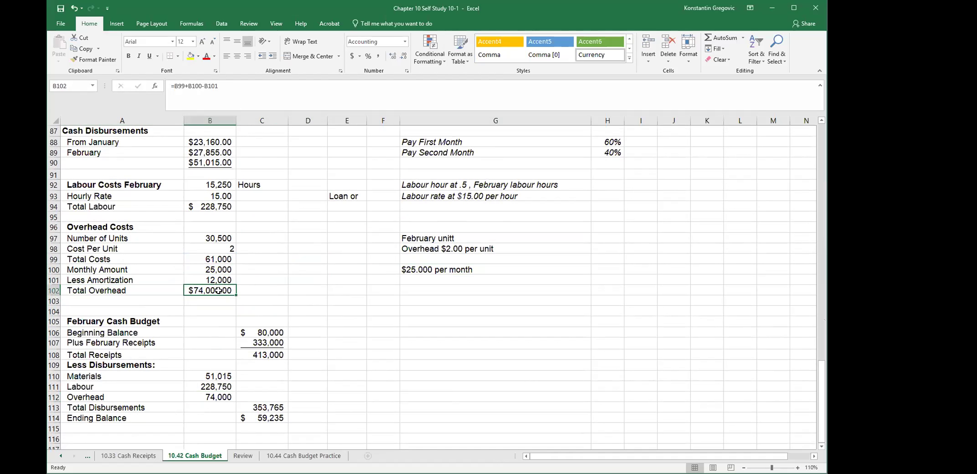
Step: Replace the Less Amortization amount under Overhead Costs with -12000
left_click(227, 259)
key("Down")
key("Down")
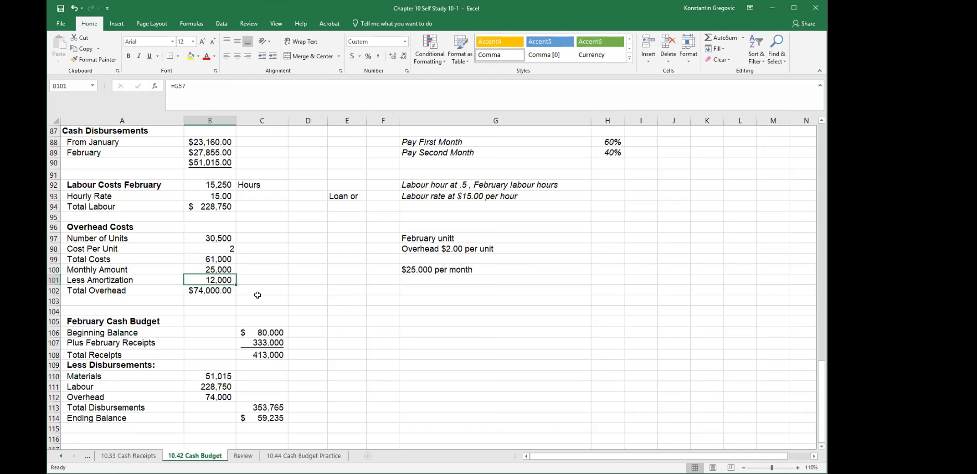
type("-12")
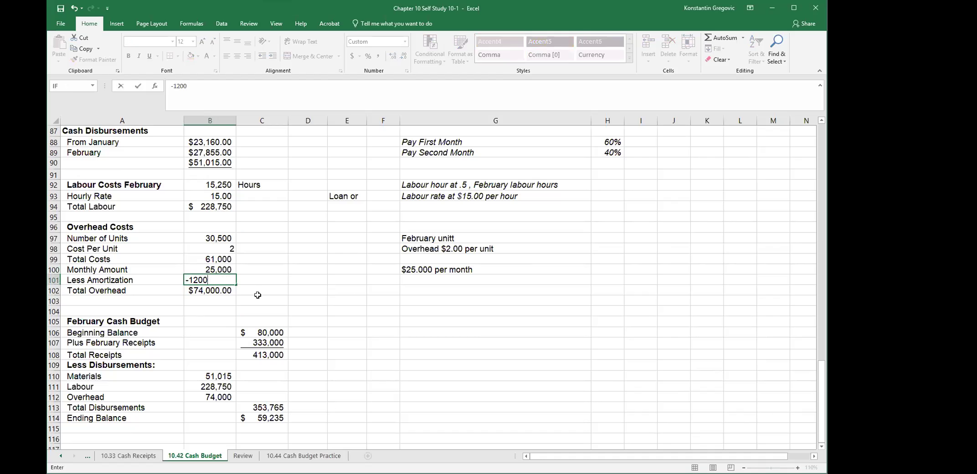
key("Return")
Step: Rebuild the Total Overhead formula to add Total Costs, Less Amortization and Monthly Amount as =B99+B101+B100
type("=")
key("Up")
key("Up")
key("Up")
type("+")
key("Up")
key("Up")
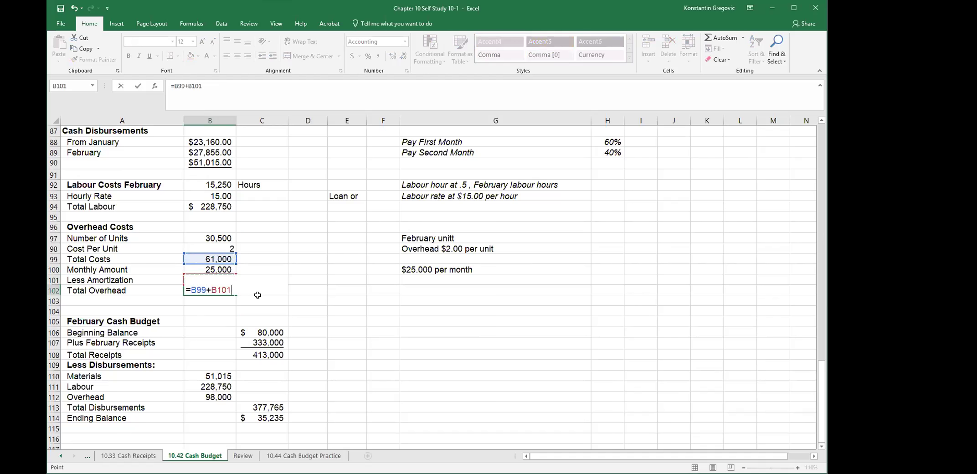
type("+")
key("Up")
key("Return")
Step: Add the note "Amortization non cash charge" in column G of the Less Amortization row
key("Up")
key("Right")
key("Right")
key("Right")
key("Right")
key("Right")
type("A")
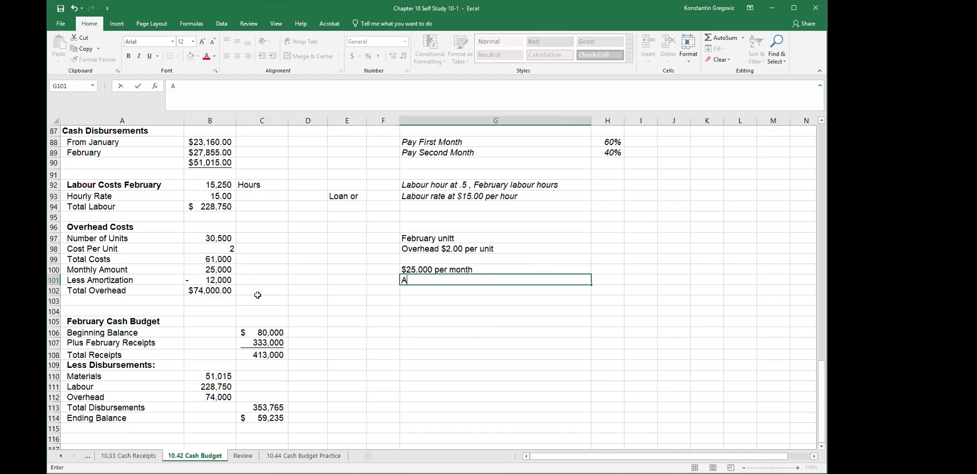
type("mortization nnoon")
key("BackSpace")
key("BackSpace")
key("BackSpace")
type("on cash")
key("BackSpace")
key("BackSpace")
key("BackSpace")
type("cash charge")
key("Return")
Step: Check the Overhead formula under Less Disbursements in the February Cash Budget
scroll(258, 295, "down", 7)
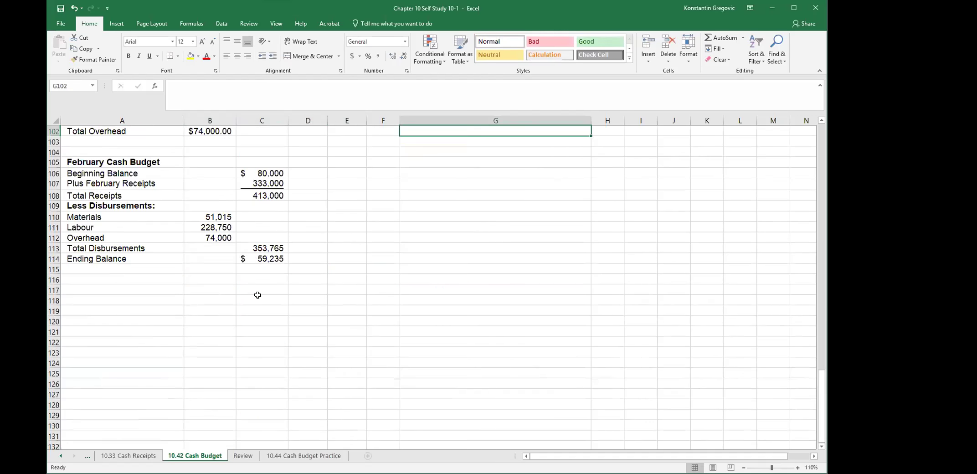
left_click(204, 172)
scroll(222, 284, "up", 3)
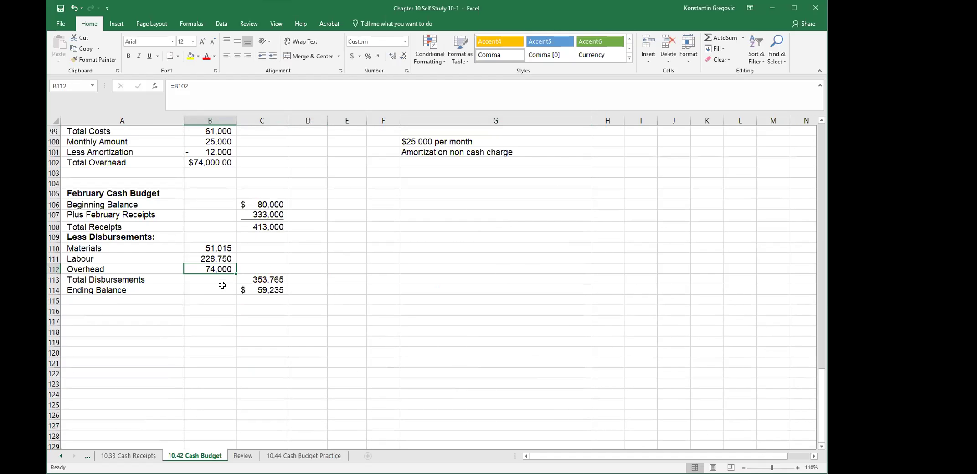
Step: Examine the cash budget problem on the 10.44 Cash Budget Practice sheet, from the collection percentages through questions A and B
scroll(221, 285, "up", 6)
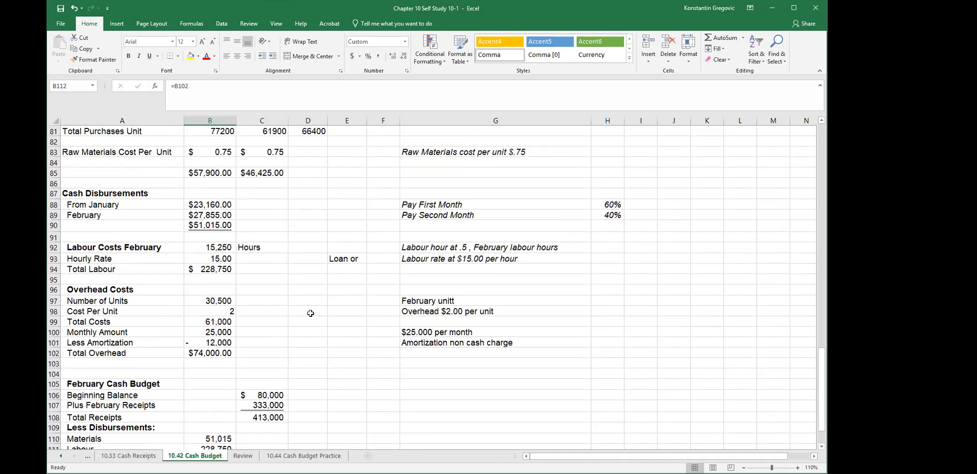
scroll(310, 313, "up", 6)
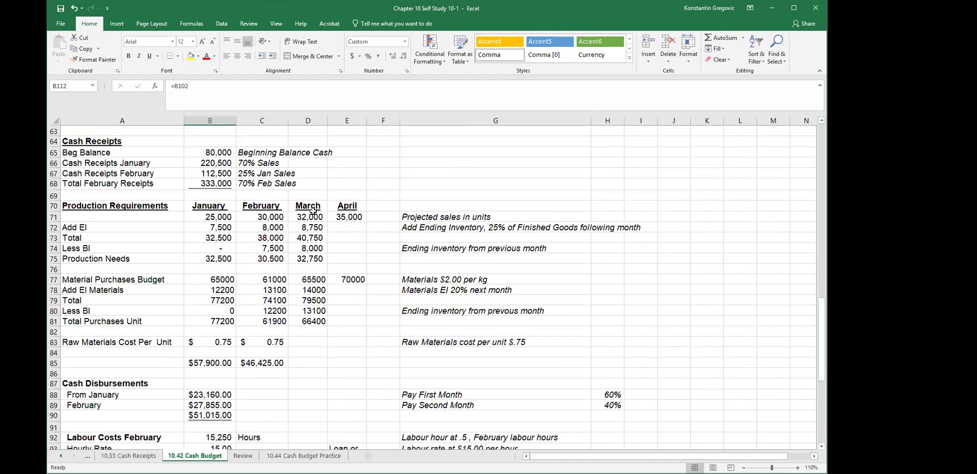
left_click(344, 295)
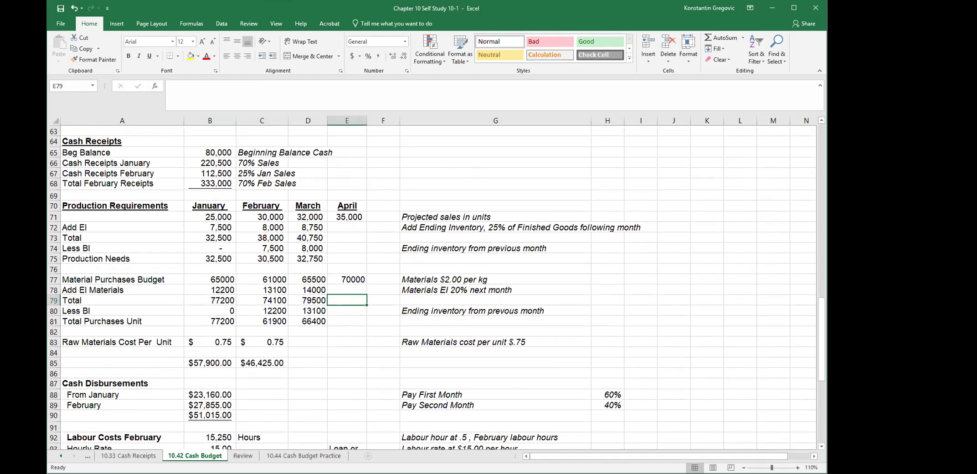
left_click(242, 455)
left_click(303, 455)
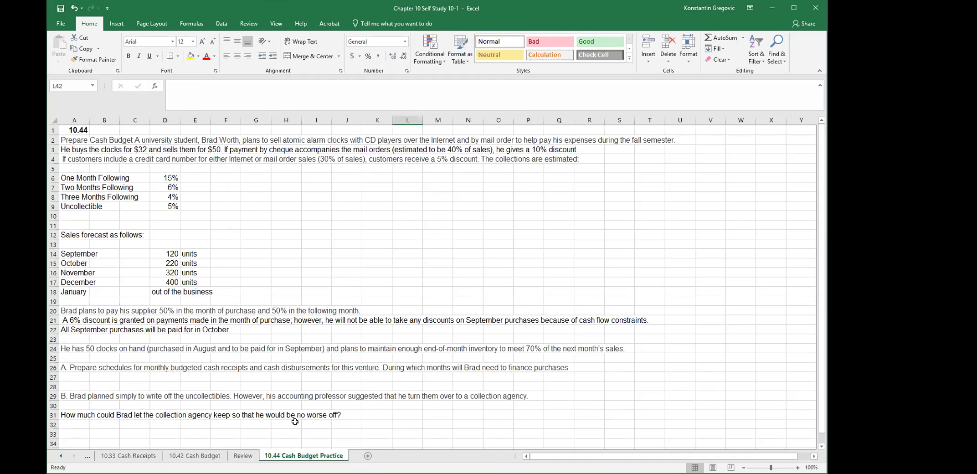
left_click(96, 140)
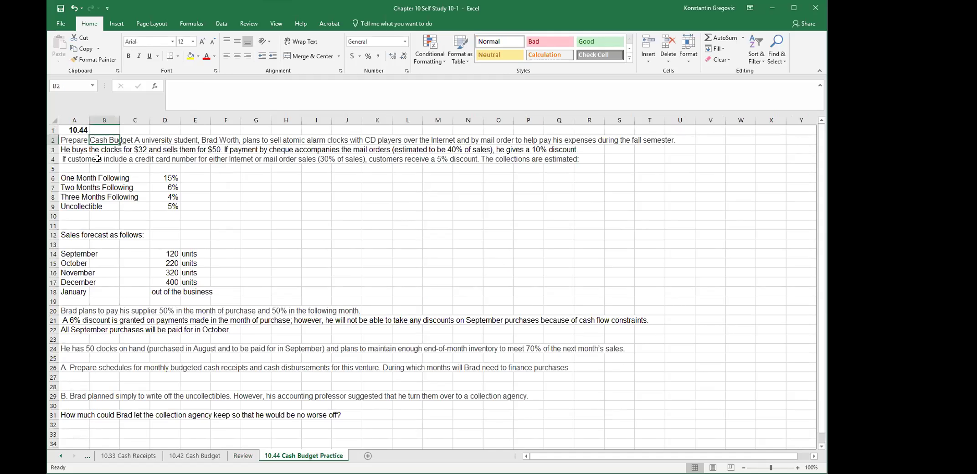
scroll(297, 282, "down", 3)
left_click(194, 455)
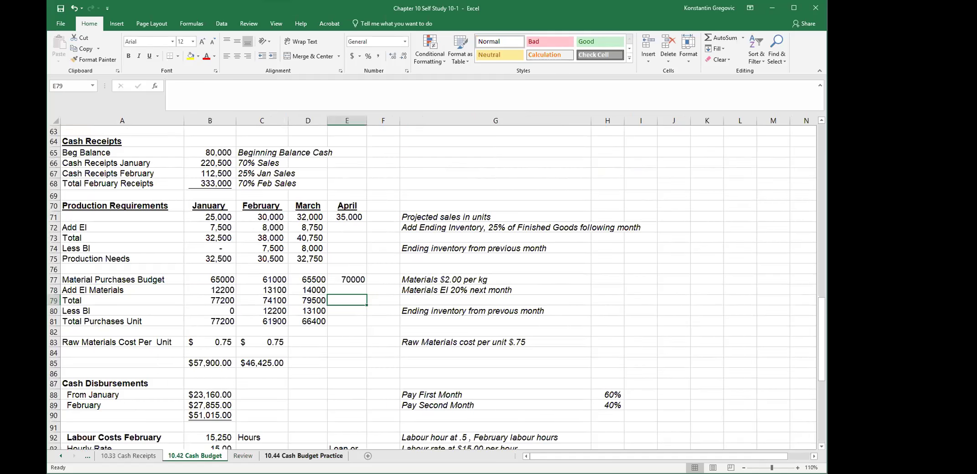
left_click(303, 455)
left_click(246, 328)
scroll(246, 328, "up", 3)
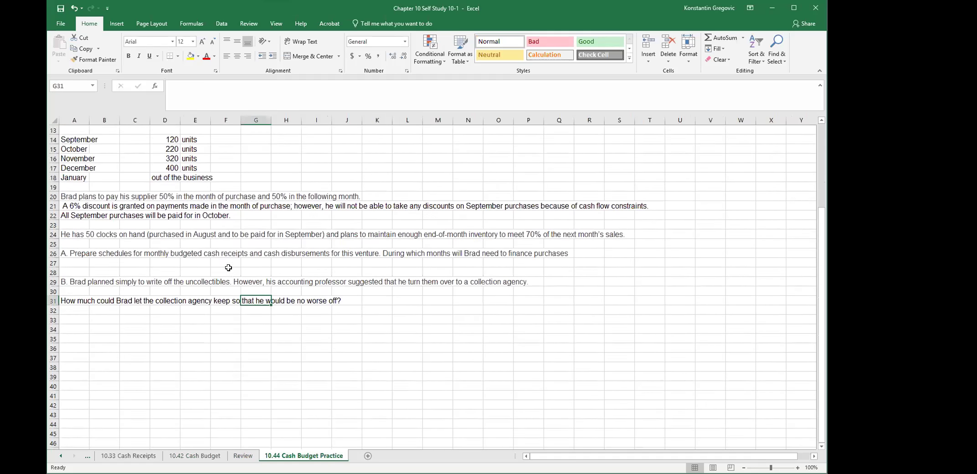
left_click_drag(78, 132, 430, 417)
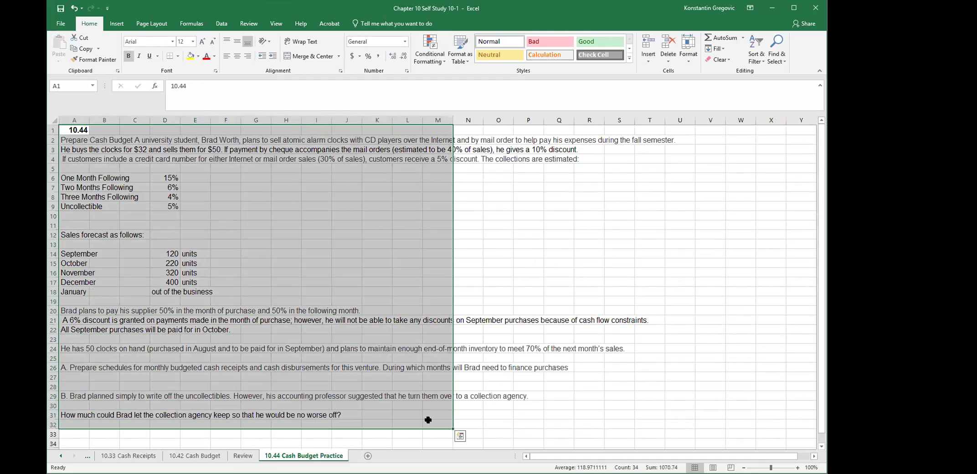
scroll(279, 305, "down", 5)
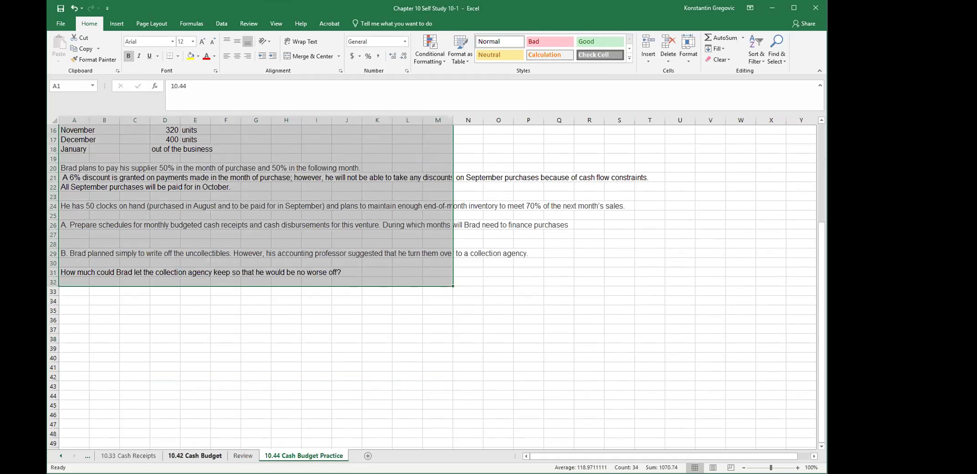
Step: Return to the 10.42 Cash Budget sheet and review Production Requirements, including the projected sales units for January to April
left_click(214, 456)
scroll(203, 380, "up", 3)
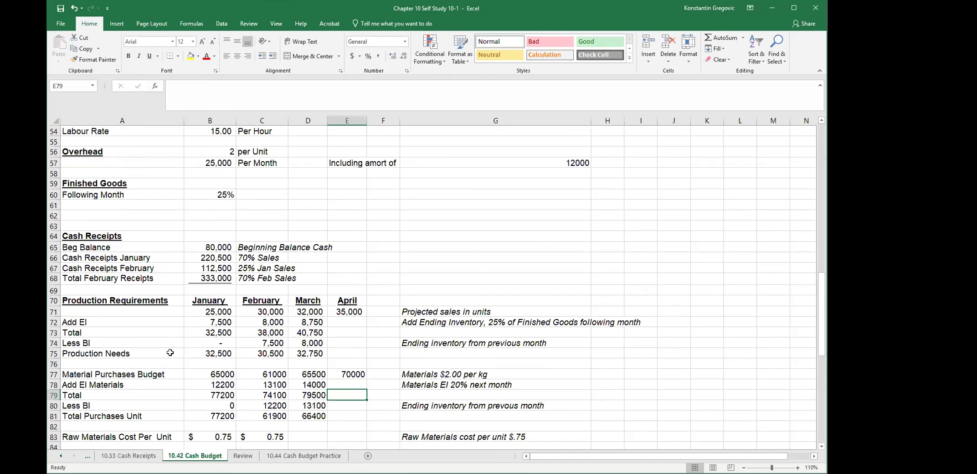
left_click(119, 299)
scroll(155, 354, "down", 2)
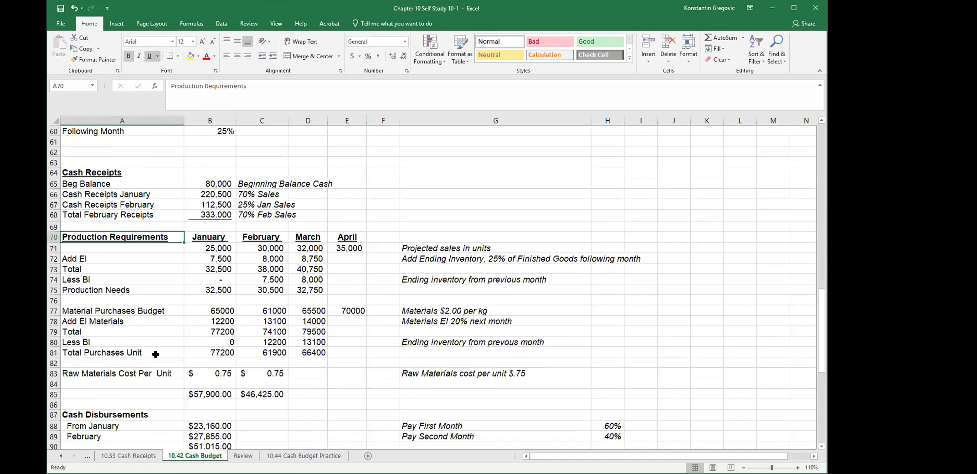
left_click(112, 250)
left_click_drag(203, 244, 344, 249)
scroll(292, 255, "down", 2)
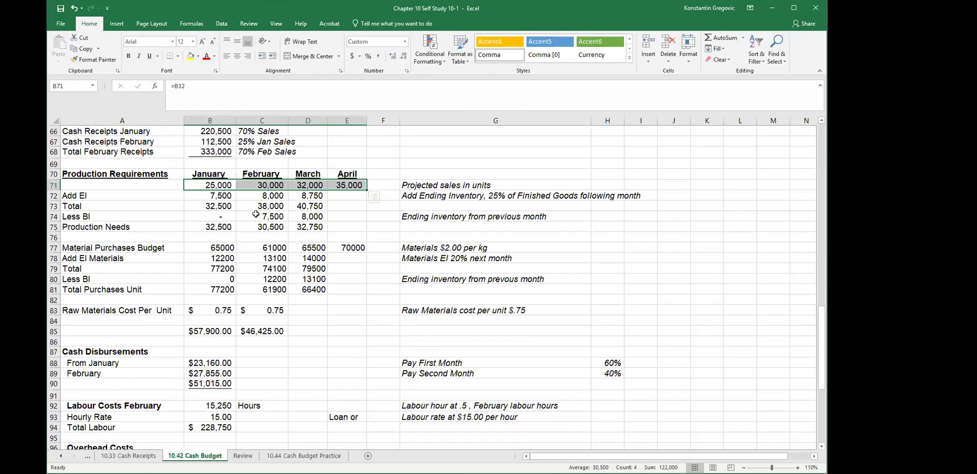
Step: Review the Material Purchases Budget, including its Add EI Materials, Total and Less BI rows
left_click(145, 246)
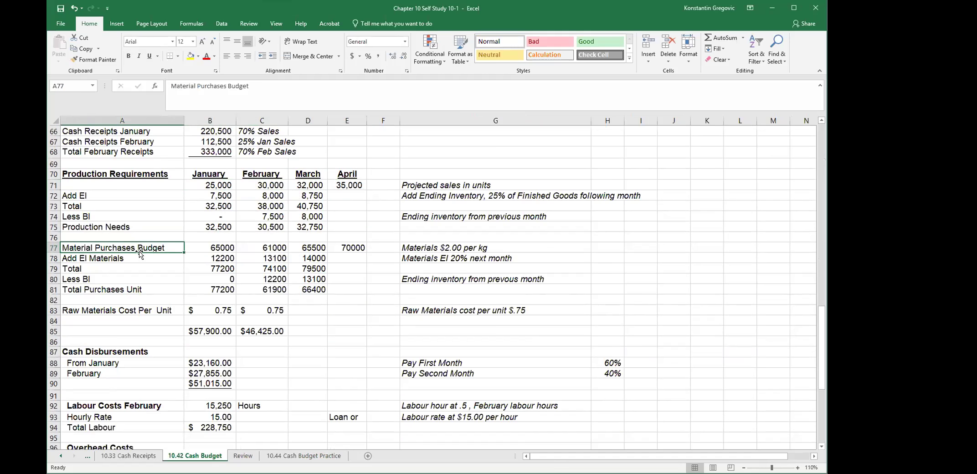
left_click_drag(165, 249, 301, 266)
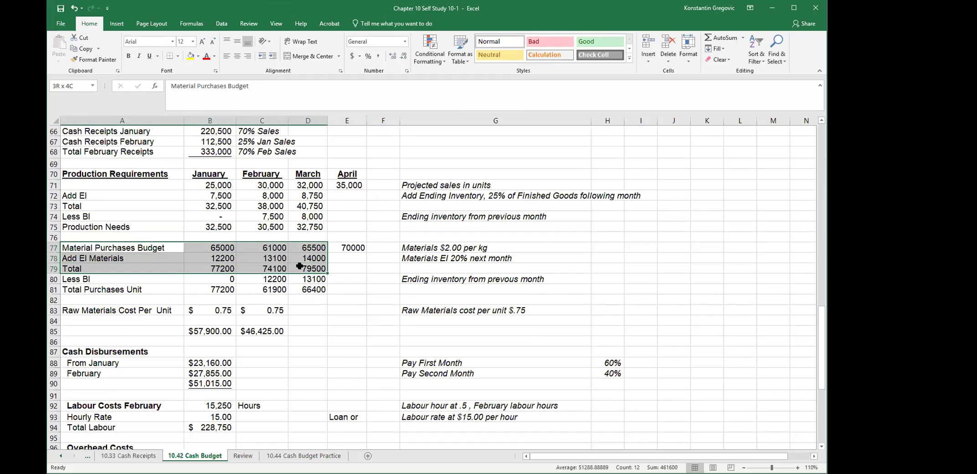
left_click(118, 268)
left_click(120, 258)
left_click(105, 281)
scroll(152, 233, "down", 2)
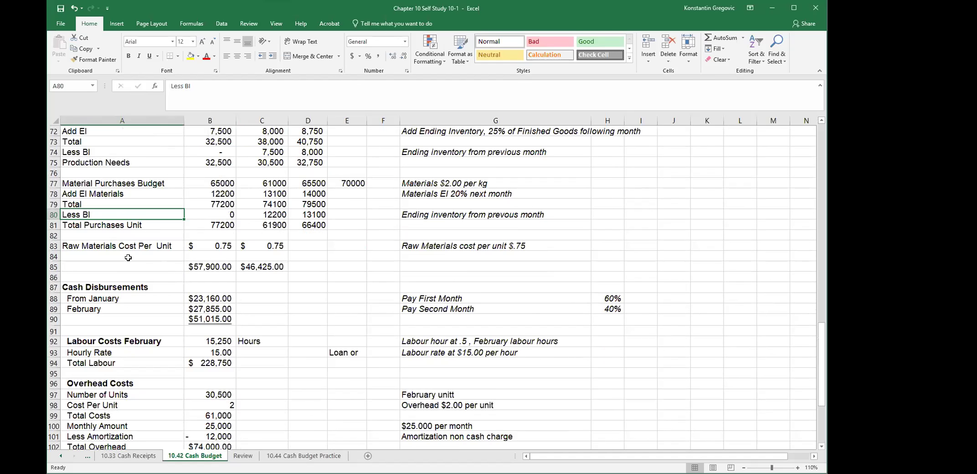
Step: Check the January raw materials purchase cost and compare Cash Disbursements with the Pay First Month and Pay Second Month percentages under Payables
left_click(201, 266)
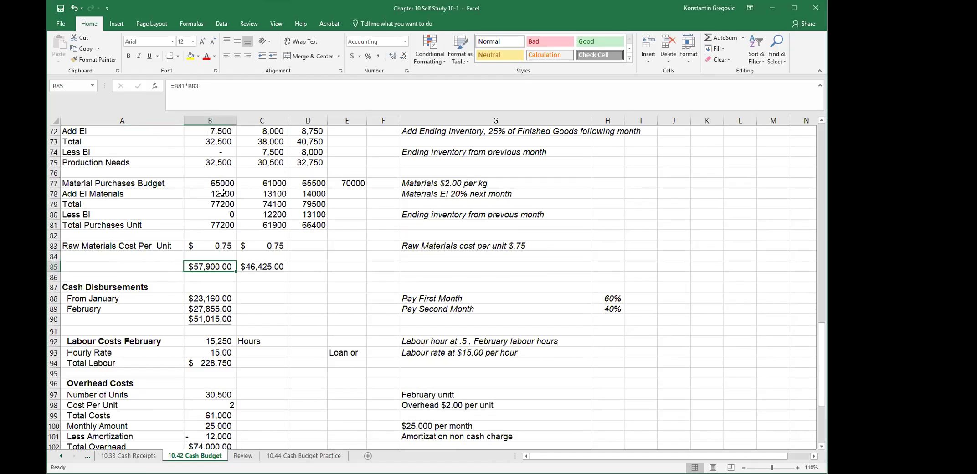
scroll(218, 143, "up", 1)
scroll(252, 246, "down", 3)
left_click_drag(91, 237, 224, 241)
scroll(261, 313, "up", 11)
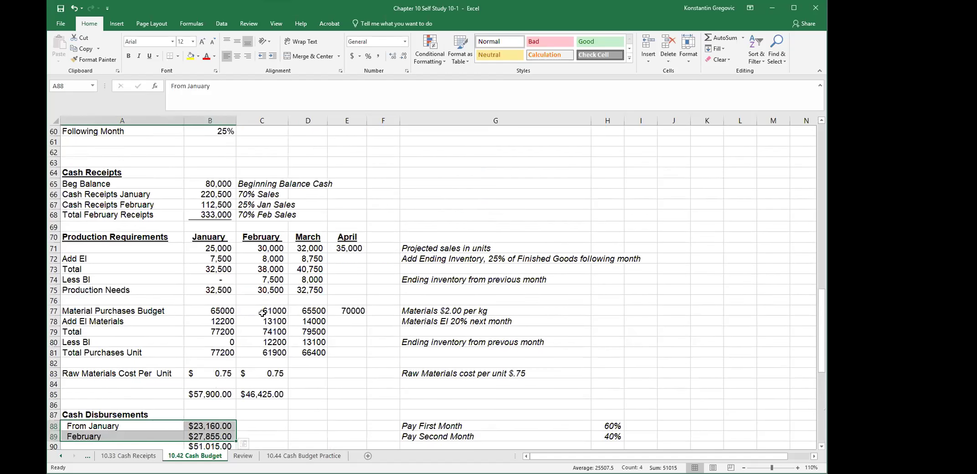
scroll(205, 256, "up", 3)
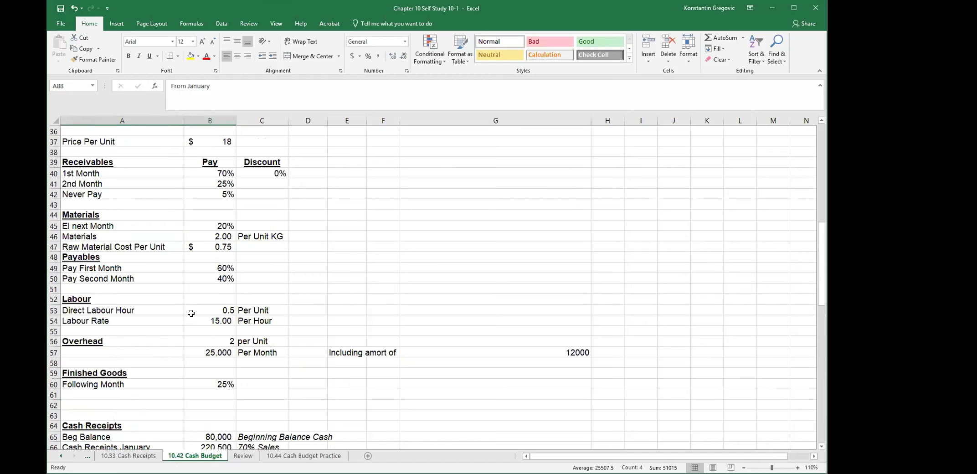
left_click(110, 268)
left_click(202, 273)
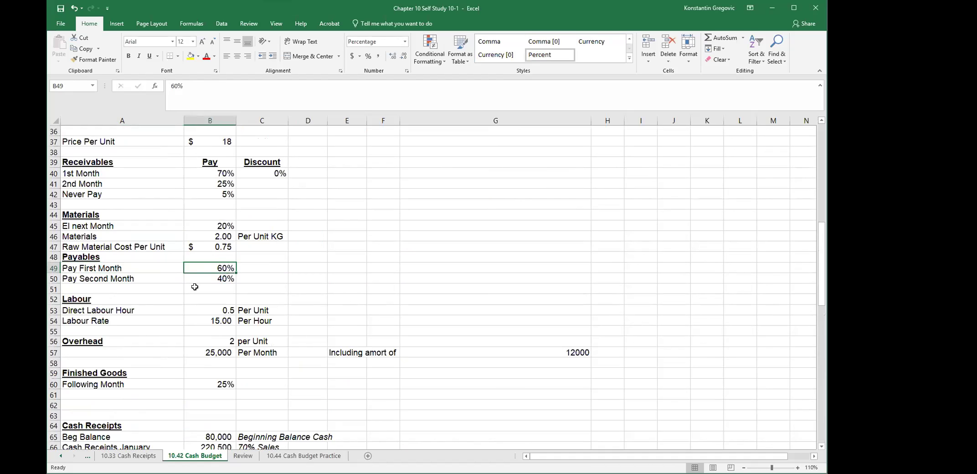
left_click(214, 277)
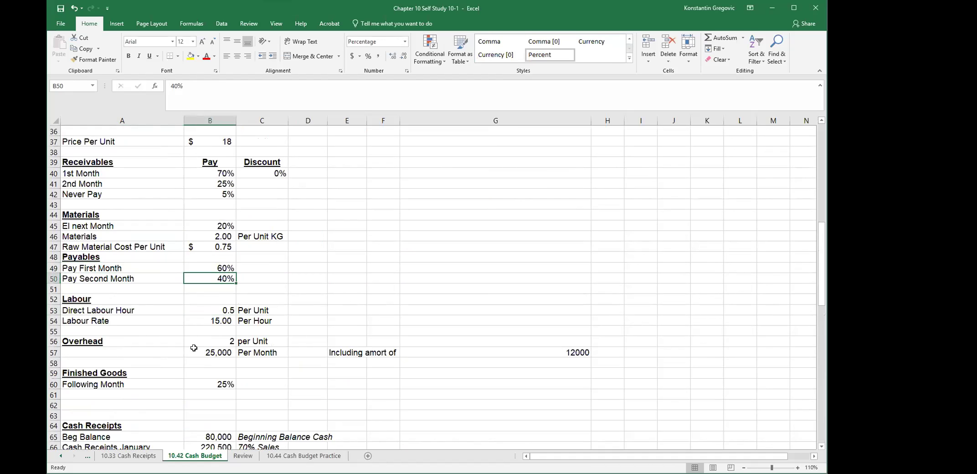
Step: Review the February Cash Budget, checking the formulas for February receipts, Materials, Labour and Overhead, and the Less Amortization entry under Overhead Costs
scroll(193, 348, "down", 10)
scroll(194, 348, "down", 8)
left_click_drag(136, 279, 317, 399)
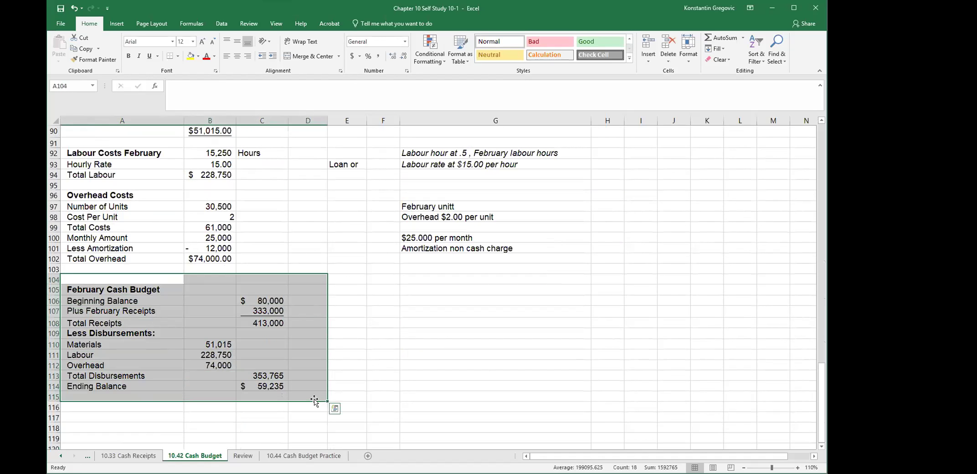
left_click(104, 365)
left_click(146, 310)
left_click(246, 313)
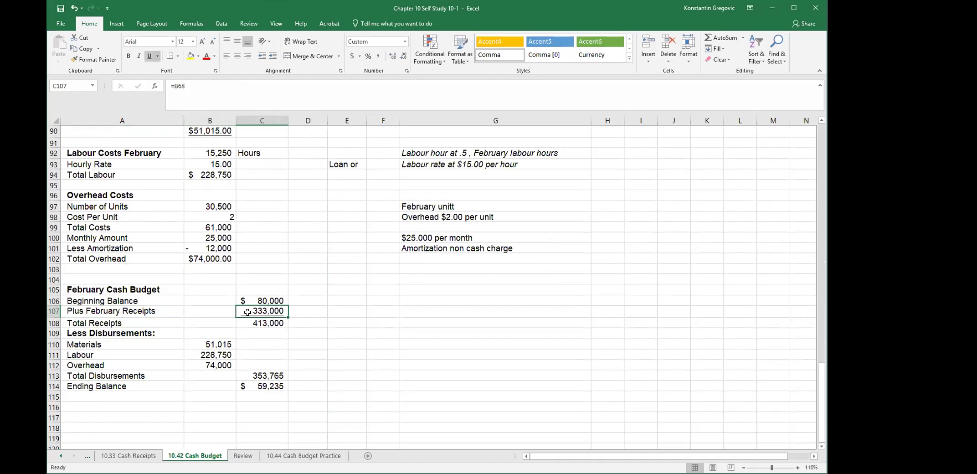
left_click(106, 342)
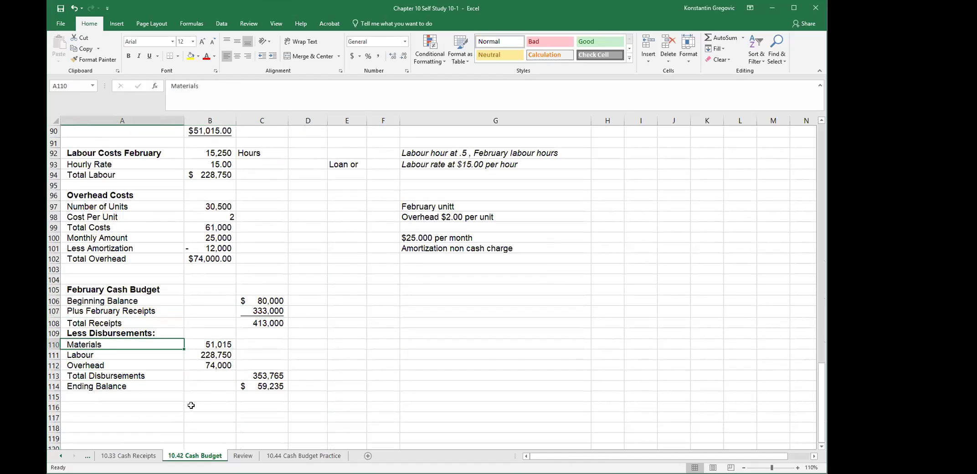
left_click(224, 344)
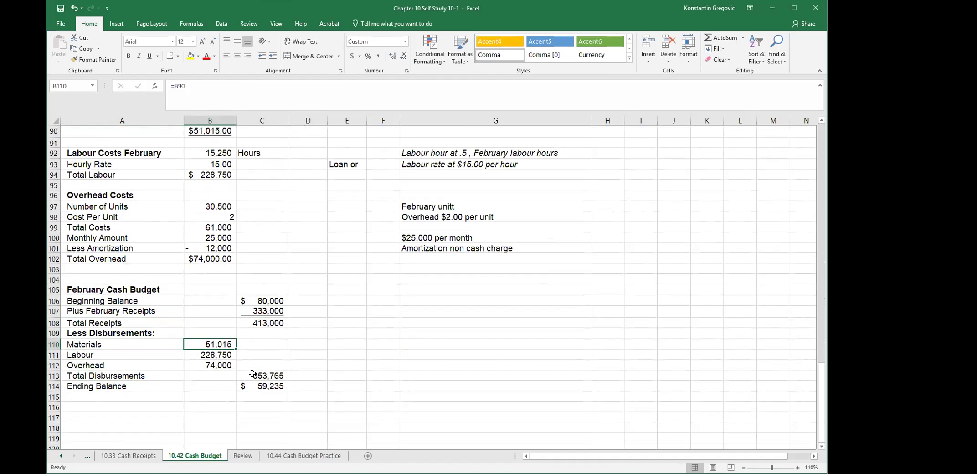
left_click(191, 358)
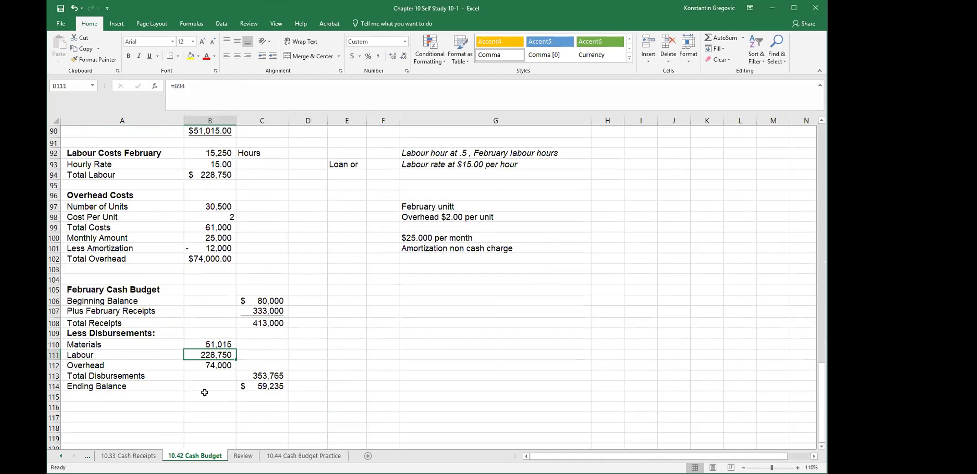
left_click(209, 365)
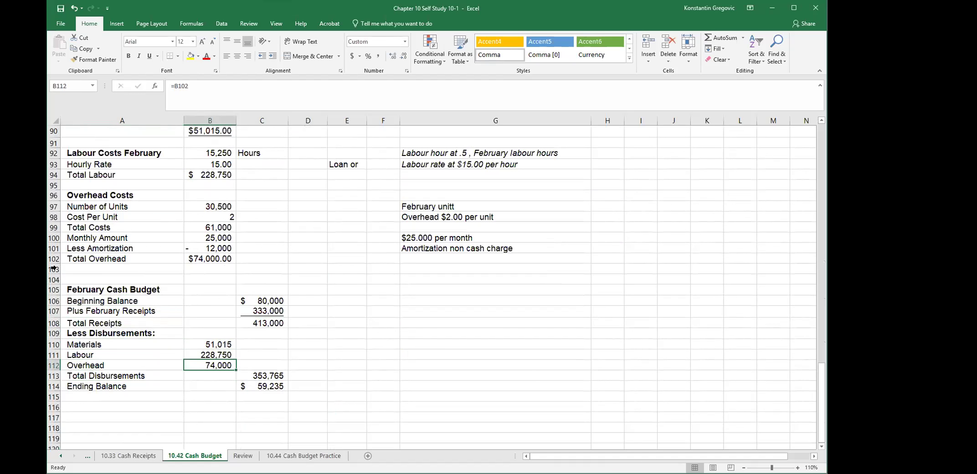
left_click(222, 249)
scroll(256, 290, "down", 1)
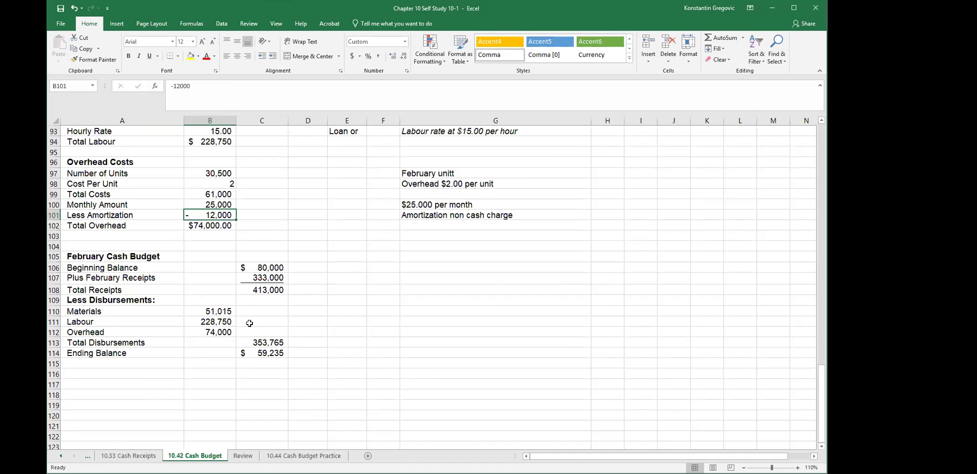
Step: Check the Total Disbursements, Total Receipts and Ending Balance formulas in the February Cash Budget
left_click(245, 355)
left_click(251, 336)
left_click(251, 339)
left_click(273, 287)
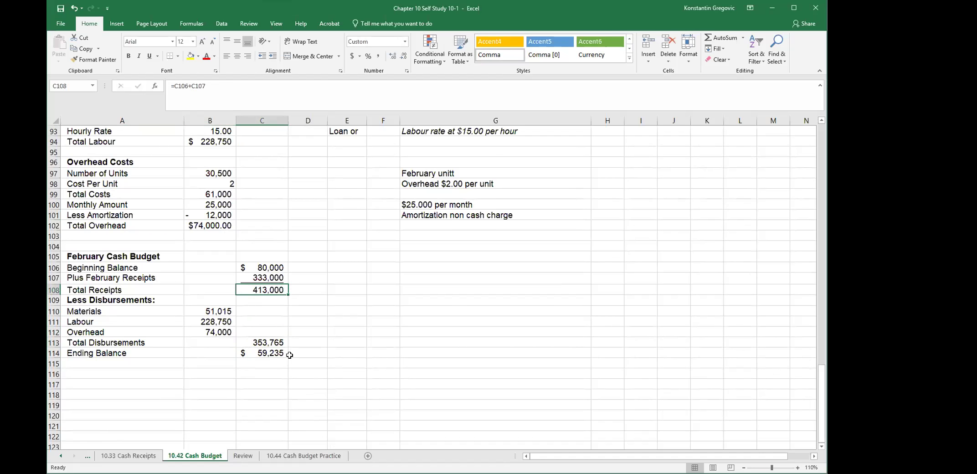
left_click(322, 355)
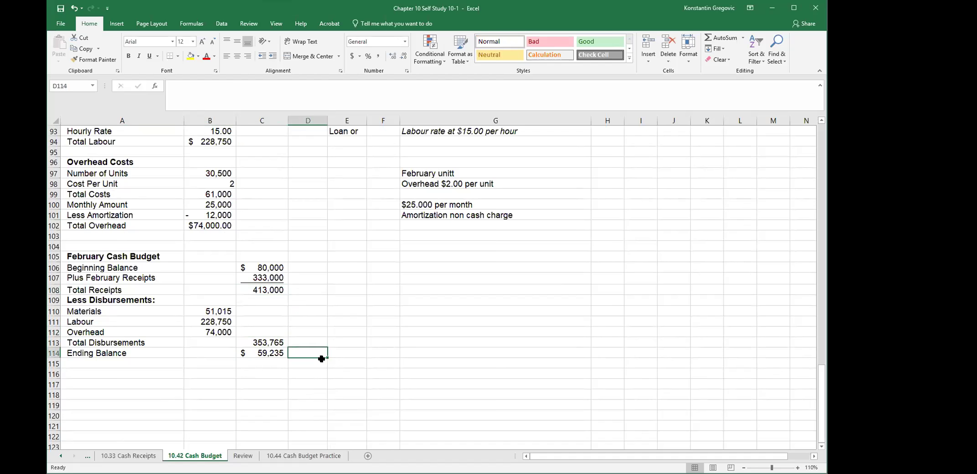
left_click(268, 355)
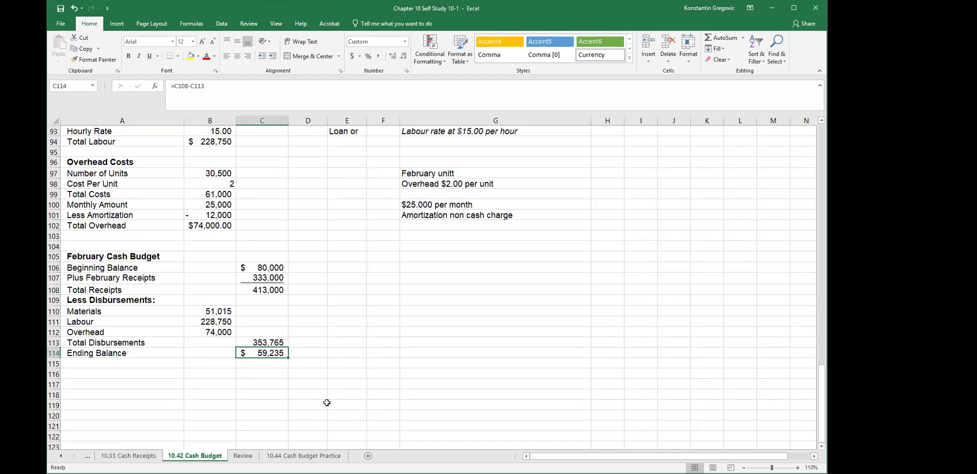
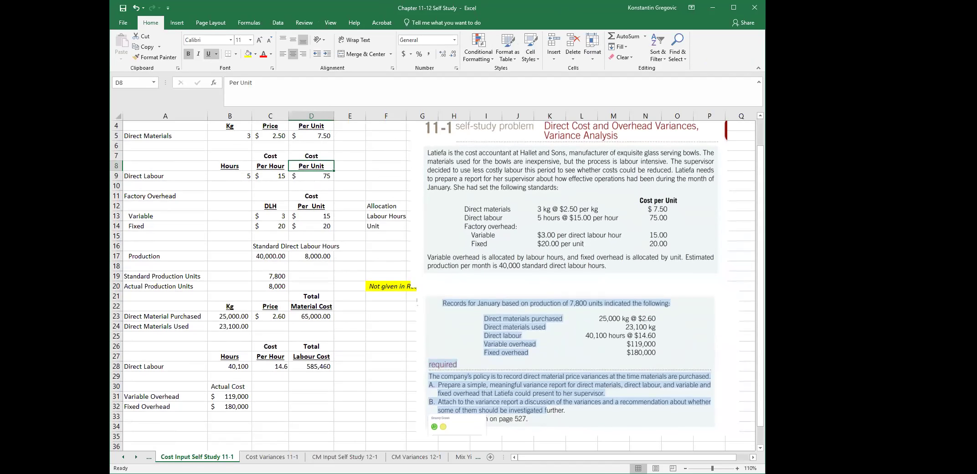
Step: Read the 11-1 self-study problem beside the standard and actual cost data on the Cost Input Self Study 11-1 sheet
scroll(480, 263, "up", 1)
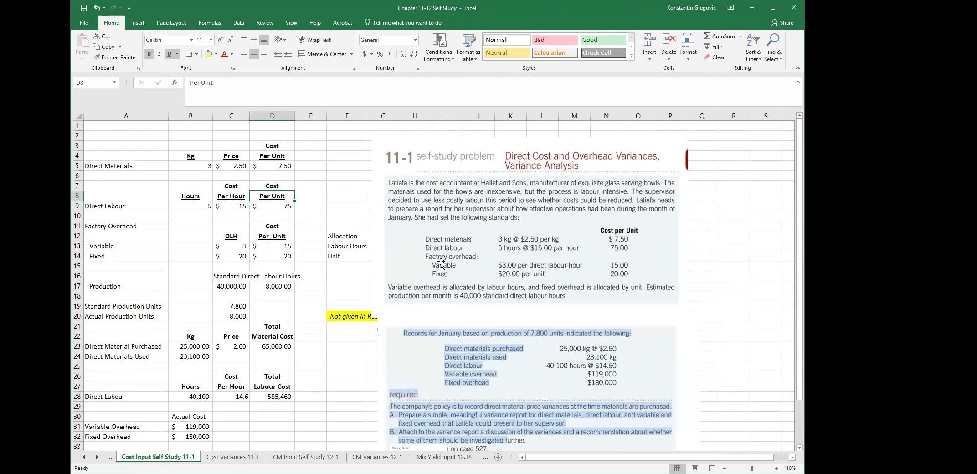
left_click(328, 336)
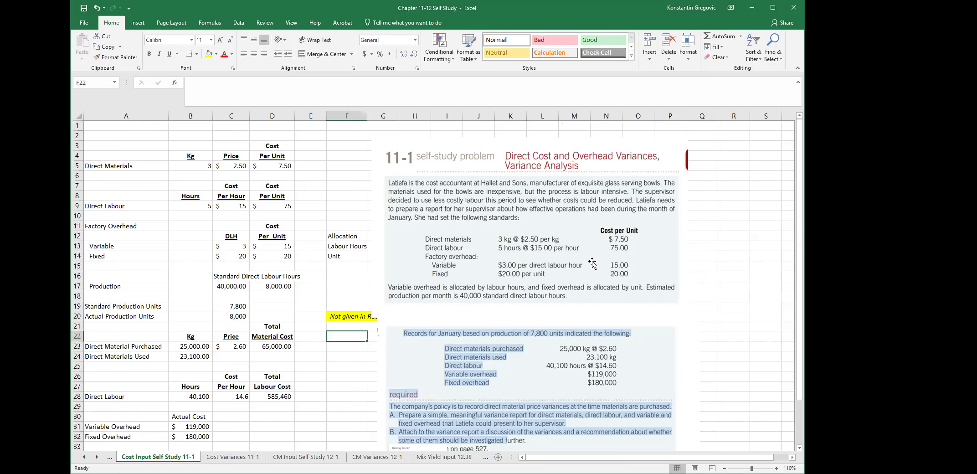
scroll(592, 263, "down", 1)
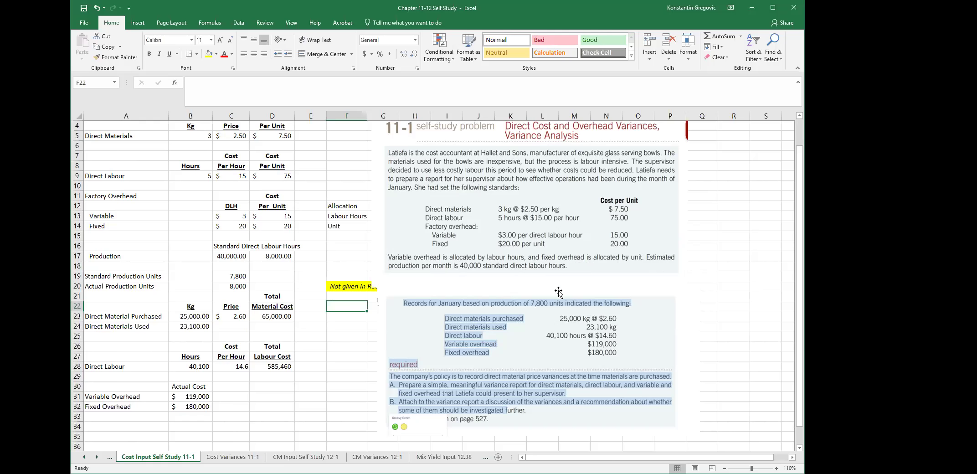
scroll(558, 292, "down", 1)
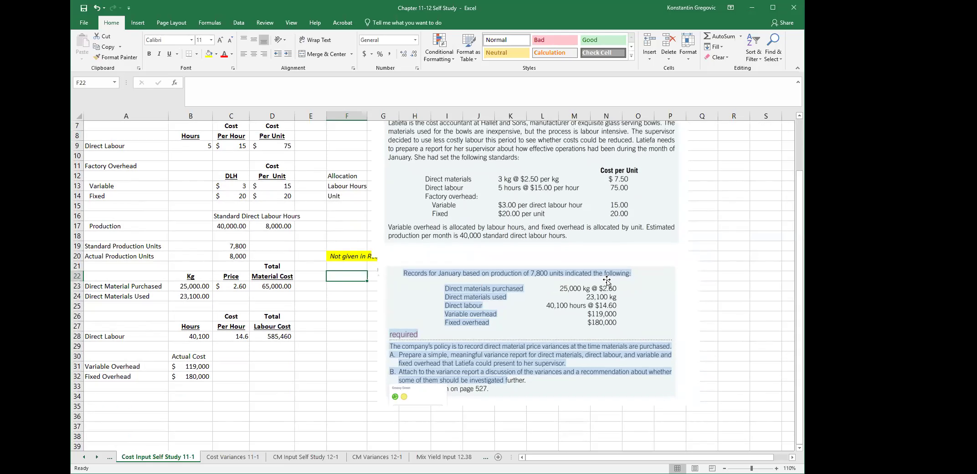
Step: Review the standard direct materials kilograms and price, and check the Cost Per Unit formula against the 11-1 problem
scroll(617, 283, "down", 1)
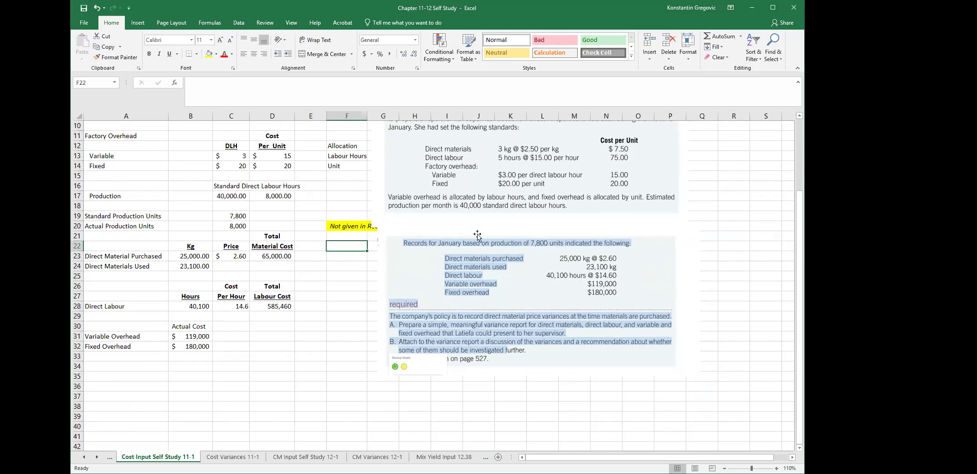
left_click(334, 303)
scroll(335, 304, "up", 2)
scroll(343, 259, "up", 1)
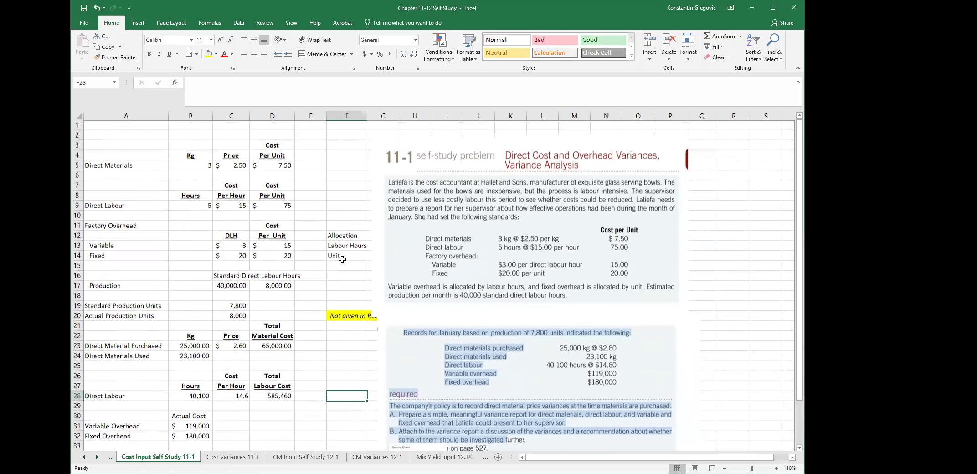
left_click(110, 165)
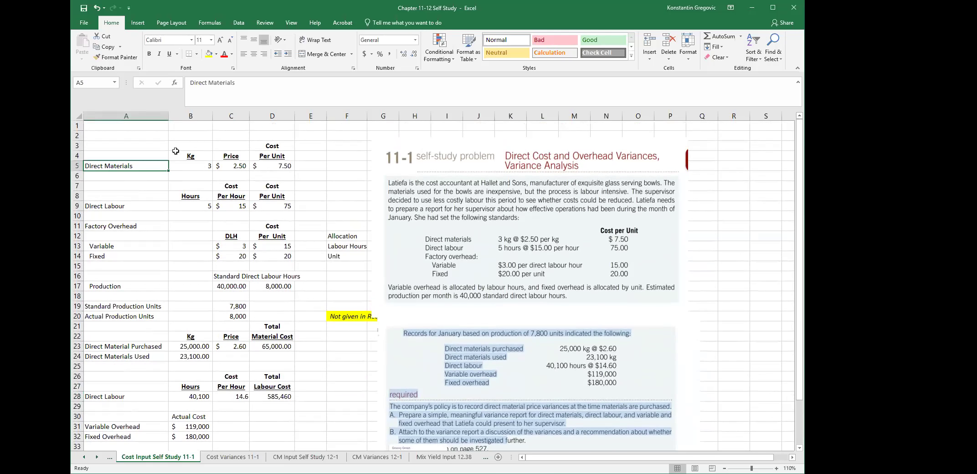
left_click(189, 167)
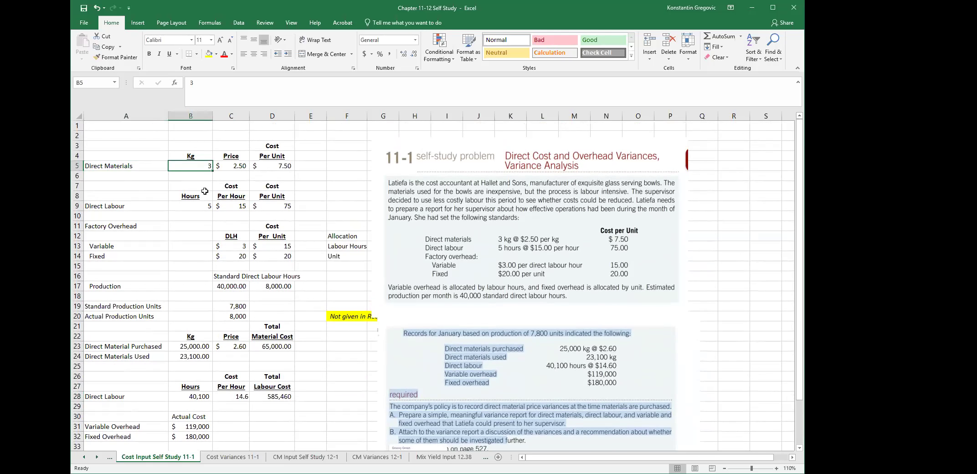
left_click(236, 167)
left_click(275, 168)
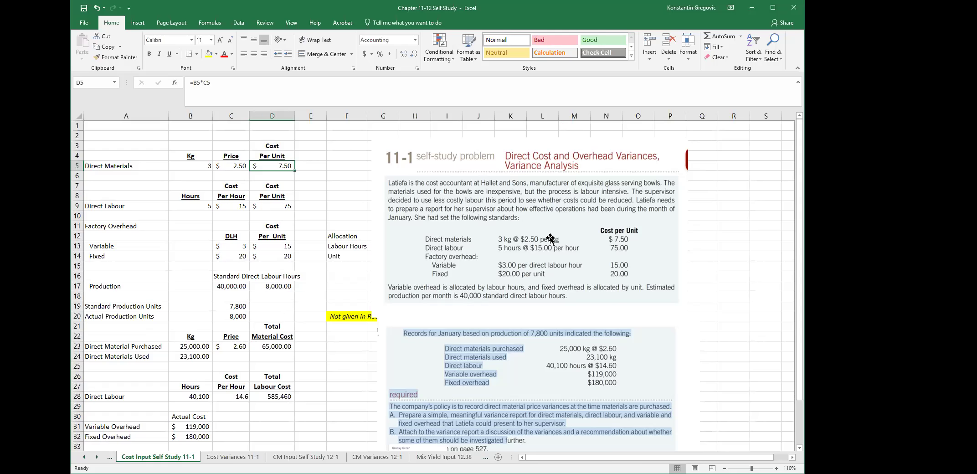
Step: Check the standard Direct Labour rate and Cost Per Unit formula, plus the Variable and Fixed rates under Factory Overhead
left_click(148, 209)
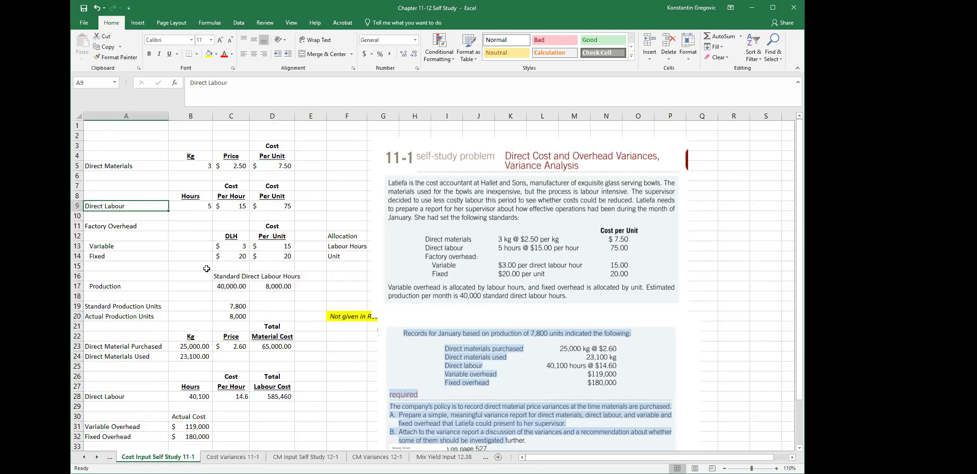
scroll(207, 269, "down", 1)
left_click(237, 176)
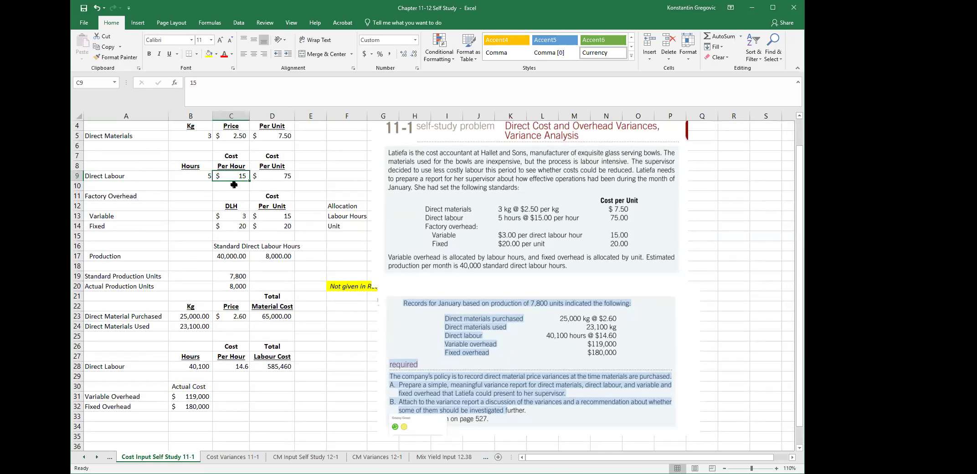
left_click(282, 176)
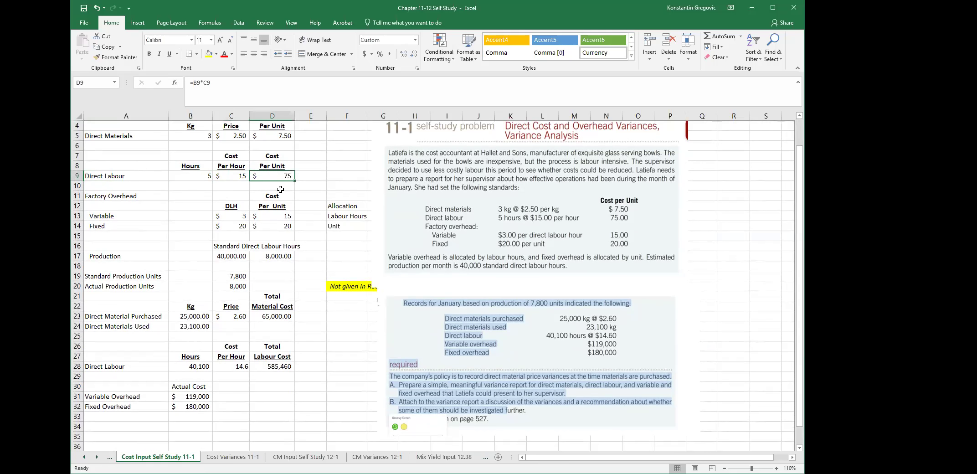
left_click(271, 246)
left_click(225, 219)
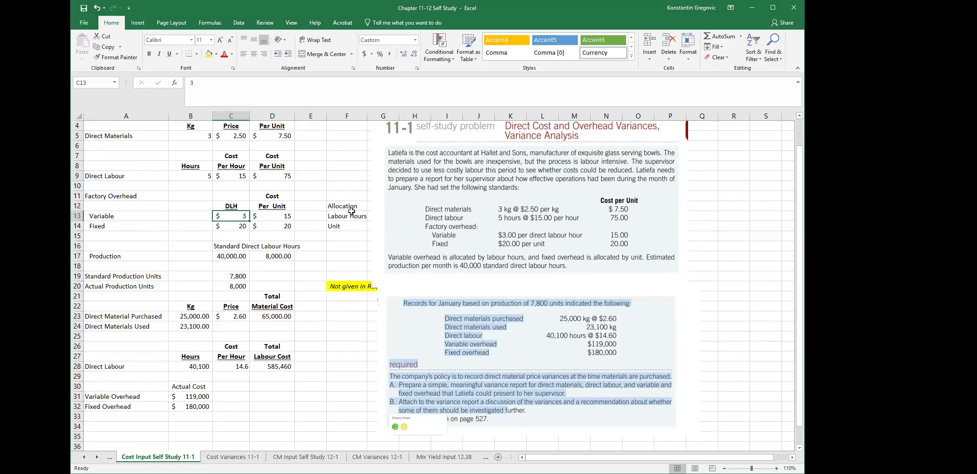
left_click(288, 215)
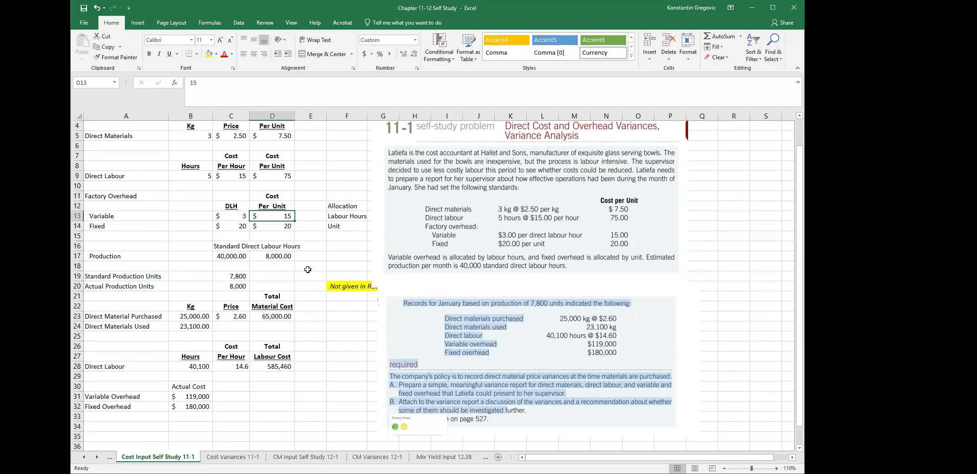
left_click(242, 227)
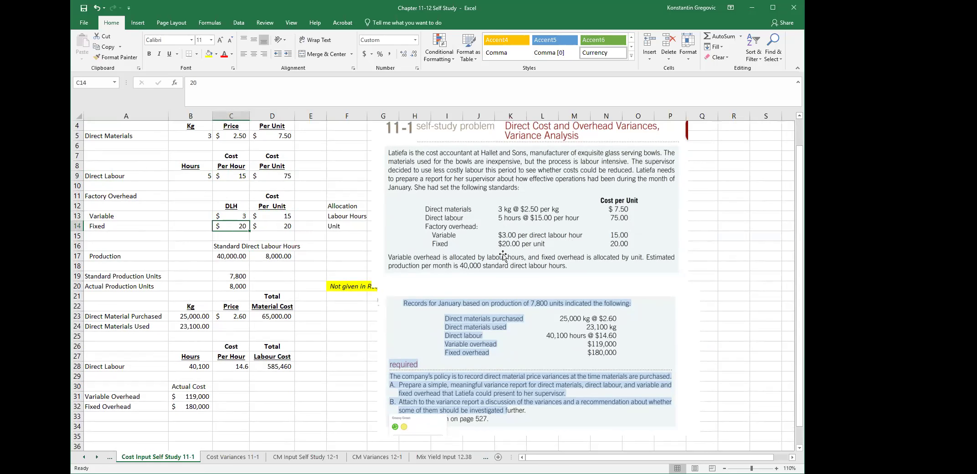
left_click(275, 224)
Step: Review the Production standard direct labour hours and Standard Production Units, and inspect the formula for Actual Production Units
scroll(309, 260, "down", 1)
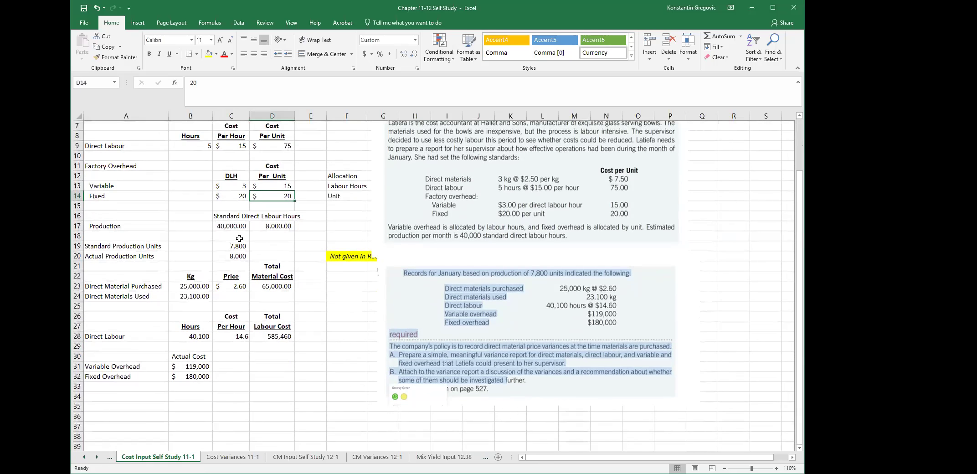
left_click(229, 226)
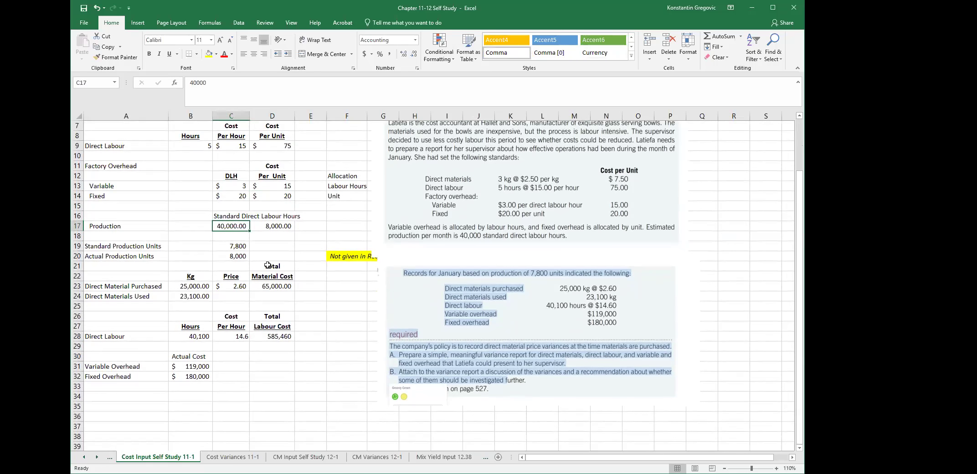
scroll(267, 265, "up", 1)
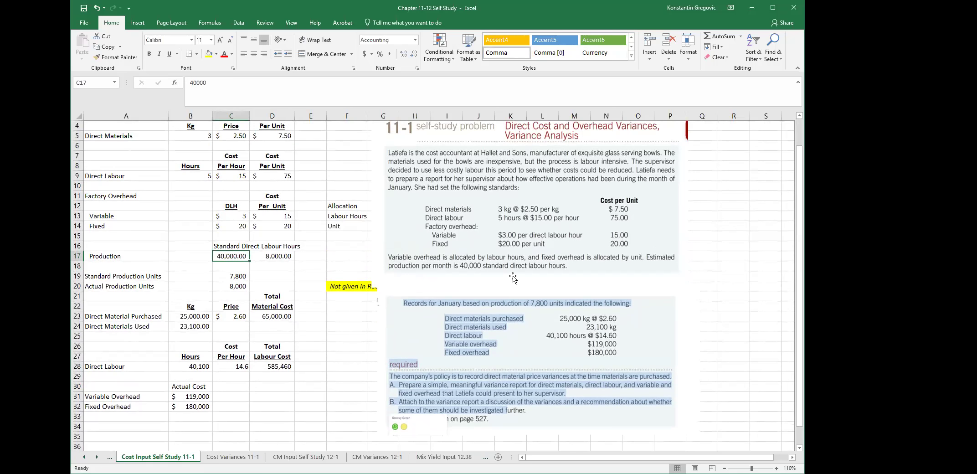
left_click(276, 273)
scroll(276, 275, "down", 1)
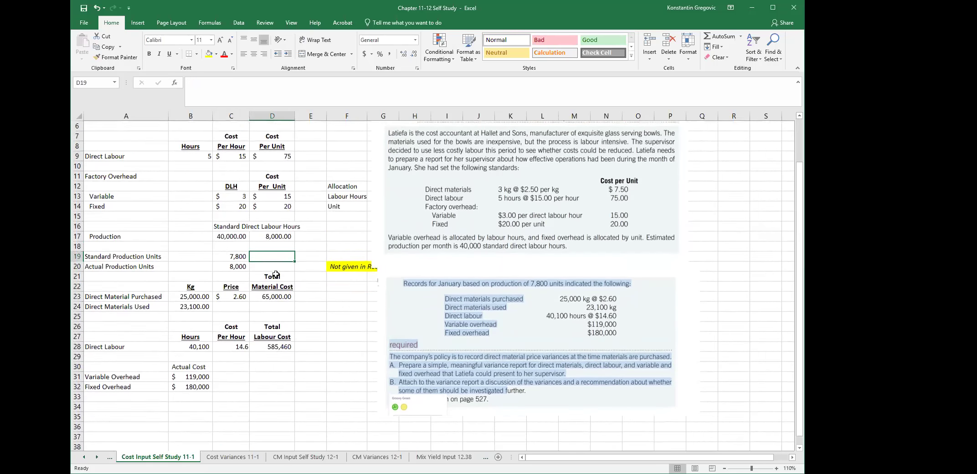
scroll(275, 275, "down", 1)
left_click(198, 245)
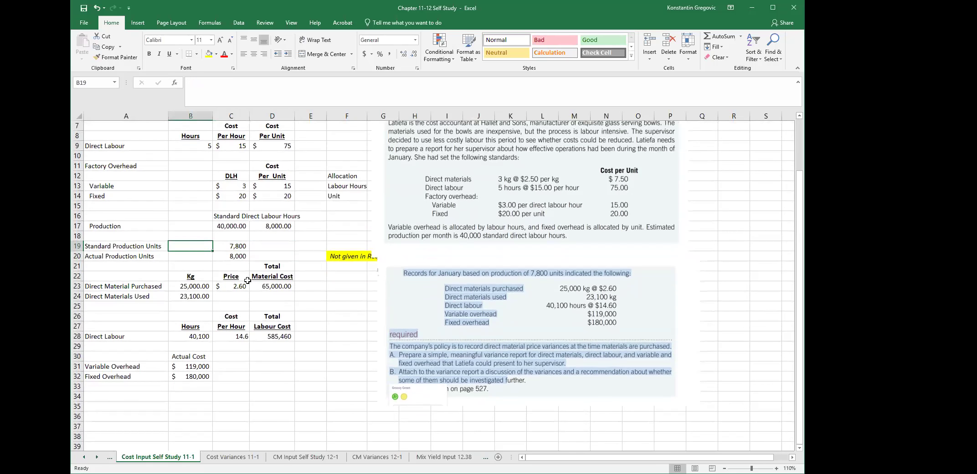
left_click(246, 247)
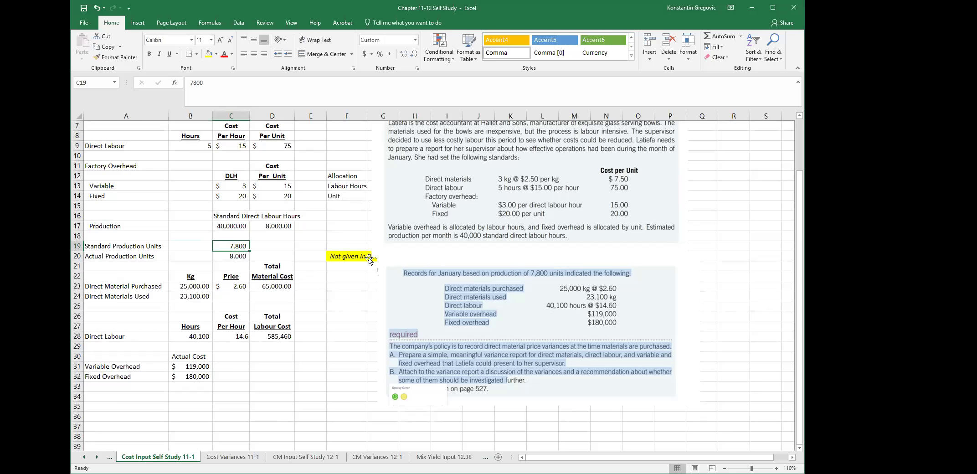
left_click(231, 255)
left_click(251, 97)
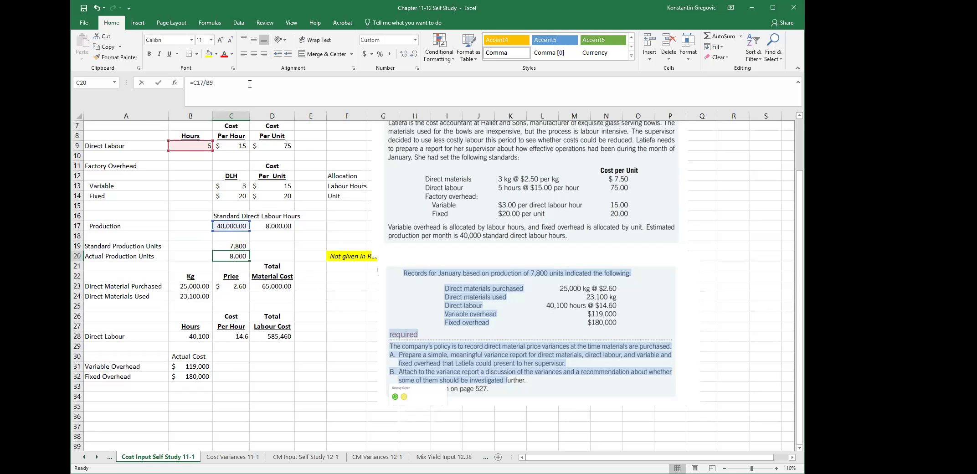
key("ctrl+Return")
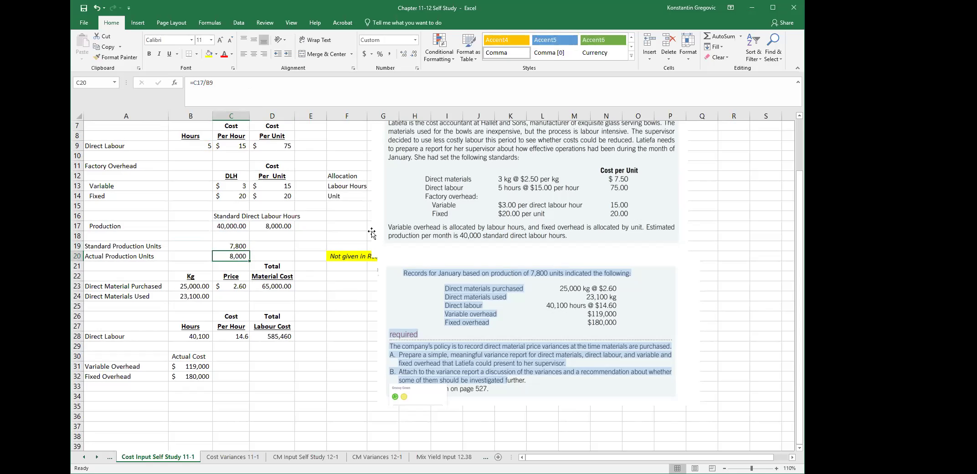
Step: Move both 11-1 problem pictures farther from the input data to uncover the highlighted note in F20
left_click_drag(445, 191, 545, 181)
left_click_drag(456, 319, 570, 331)
Step: Trace the cells referenced by the Actual Production Units formula in C20 and compare it with Standard Production Units
left_click(232, 255)
scroll(315, 296, "up", 2)
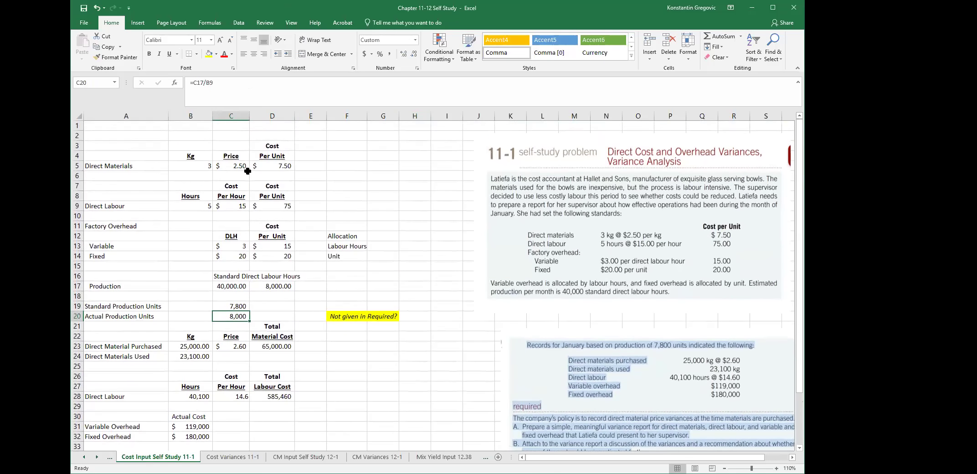
left_click(246, 83)
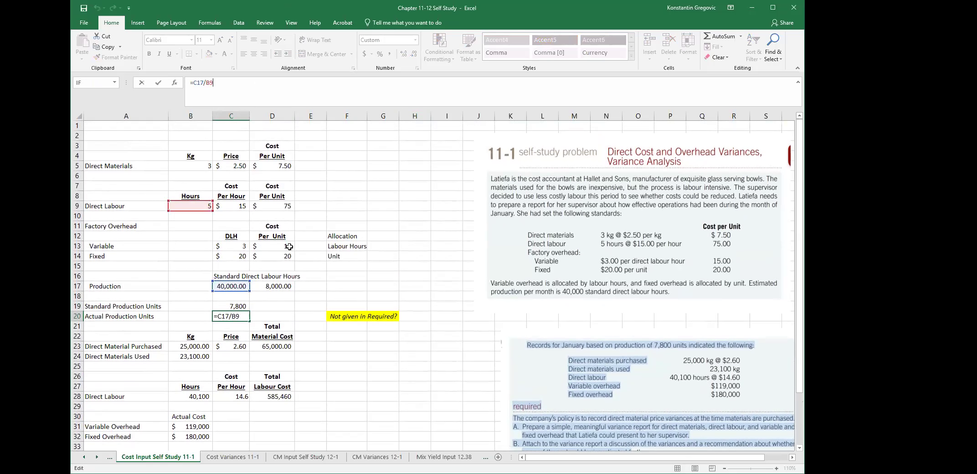
key("ctrl+Return")
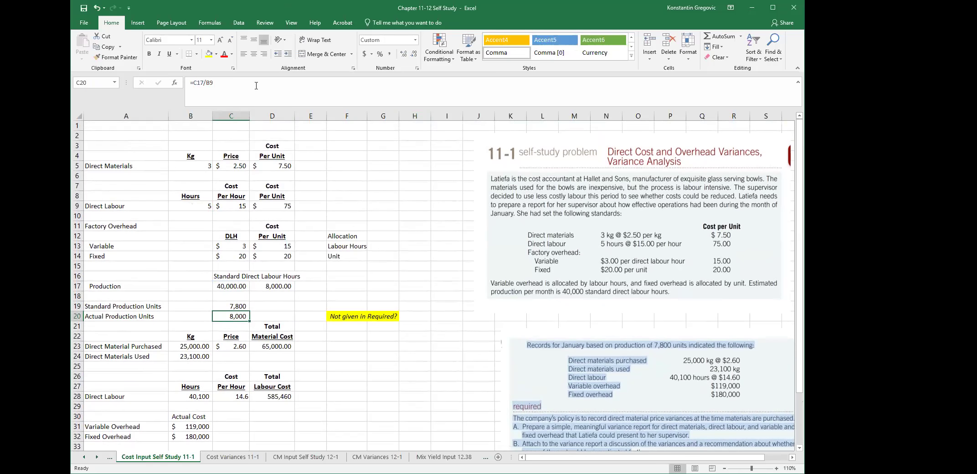
left_click(256, 85)
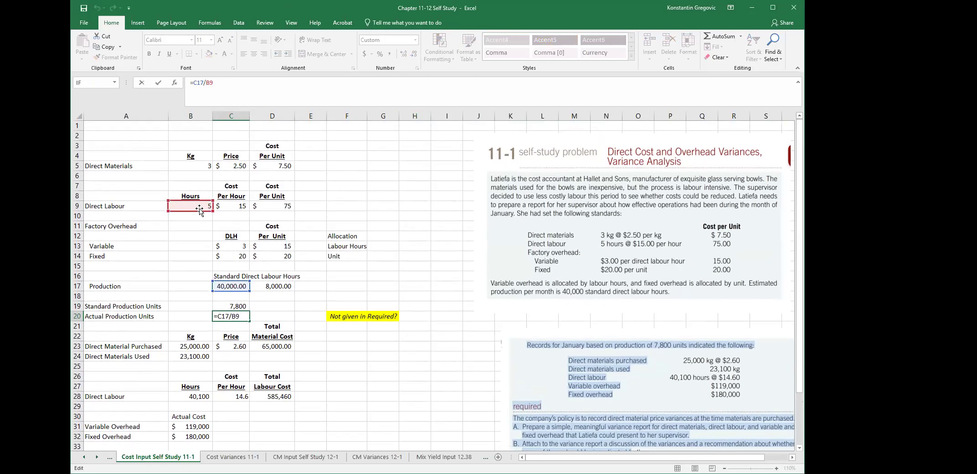
key("ctrl+Return")
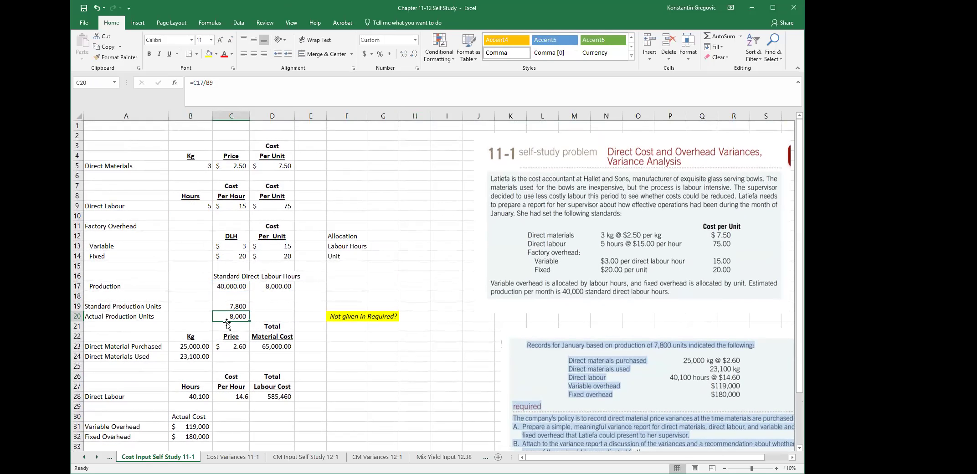
left_click(231, 308)
left_click(245, 319)
Step: Compare the Direct Material Purchased quantity and price and the Direct Materials Used quantity with the January records in the problem picture
scroll(350, 295, "down", 1)
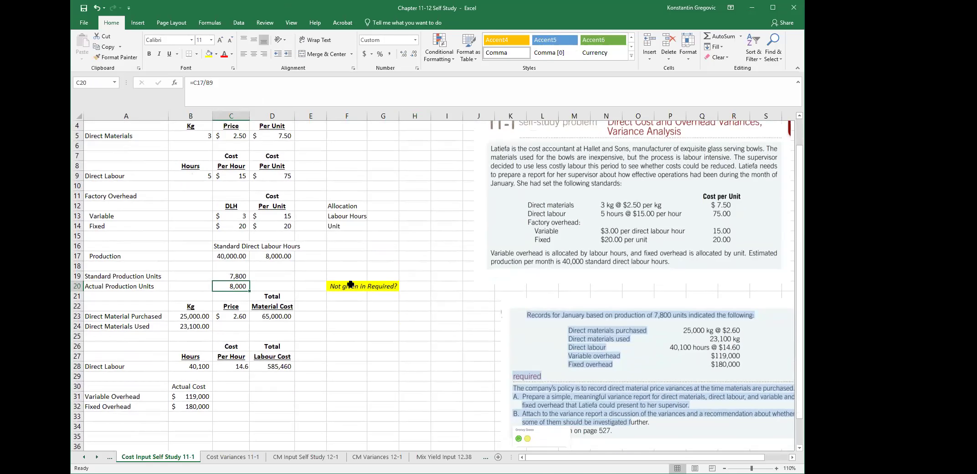
scroll(376, 348, "down", 1)
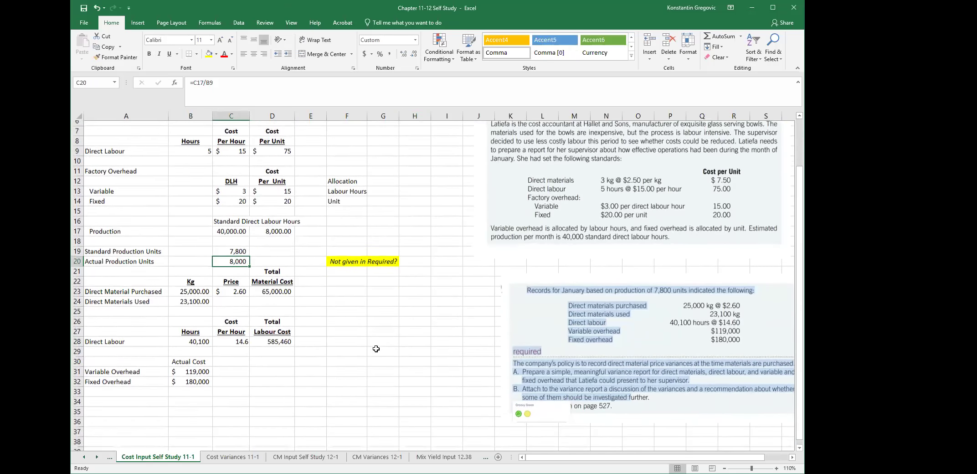
scroll(376, 349, "down", 1)
left_click(89, 255)
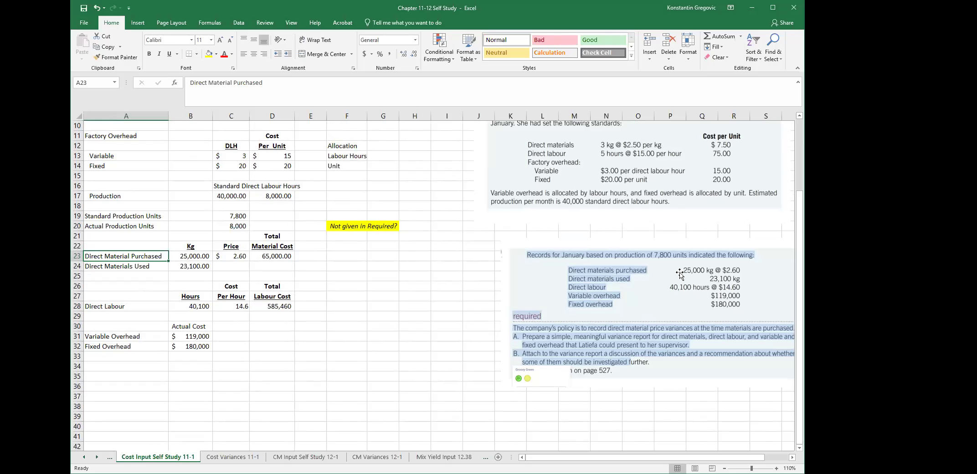
left_click(238, 256)
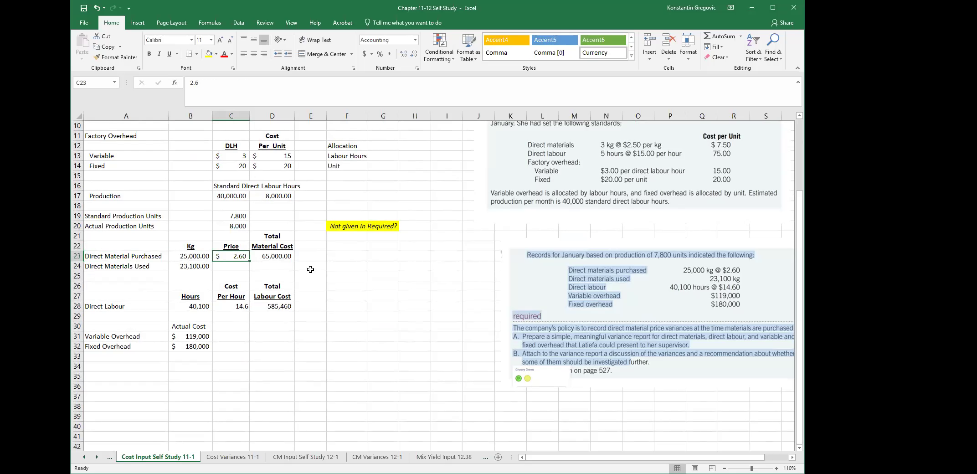
left_click(621, 283)
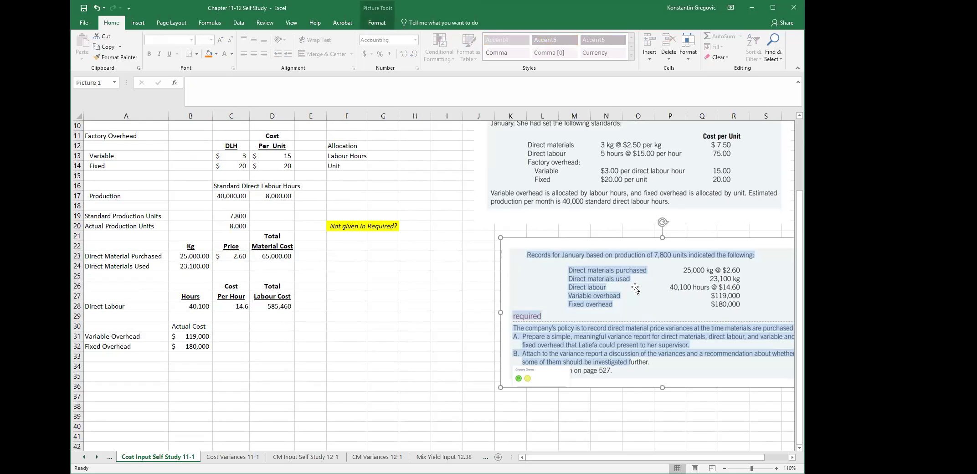
left_click(308, 277)
left_click(194, 270)
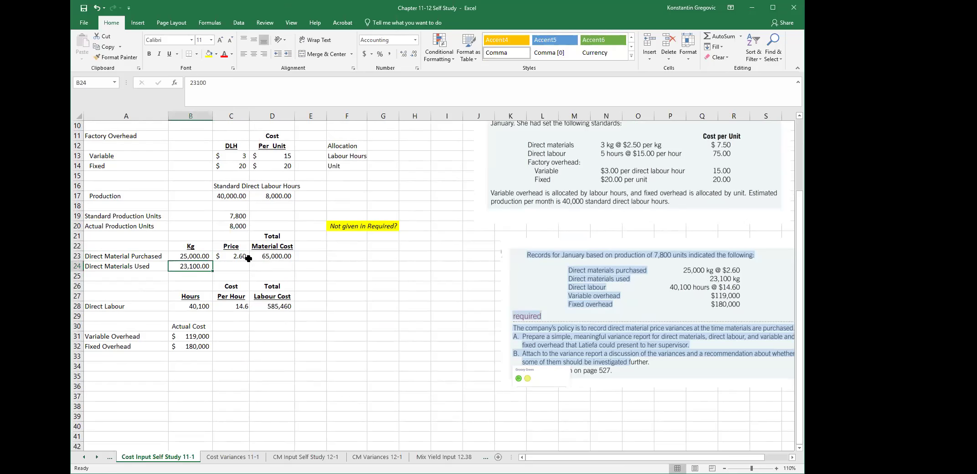
left_click(199, 260)
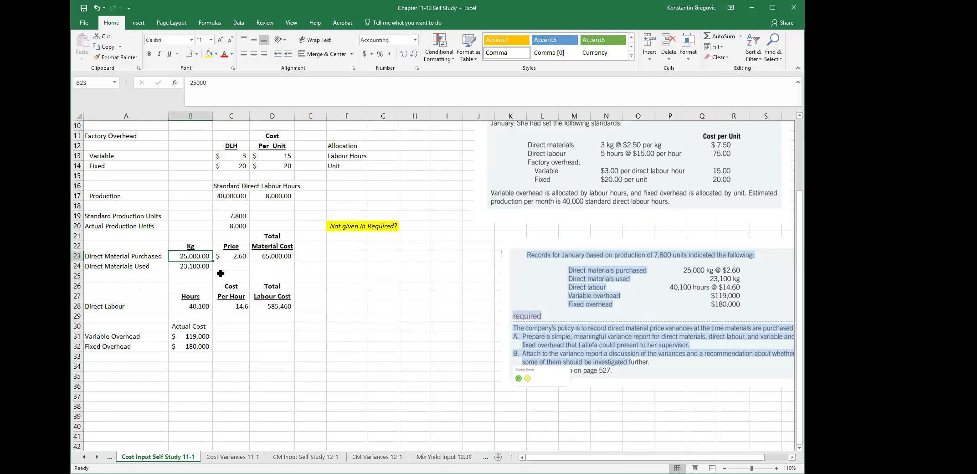
key("Down")
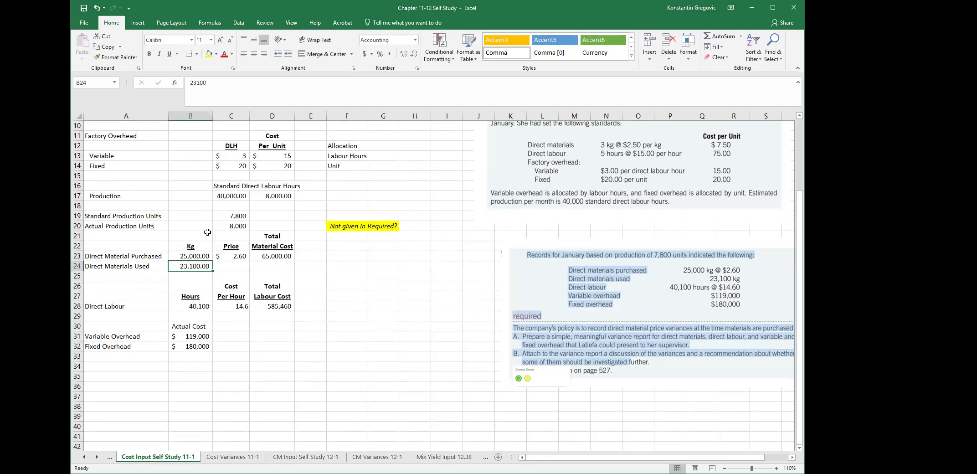
left_click(148, 256)
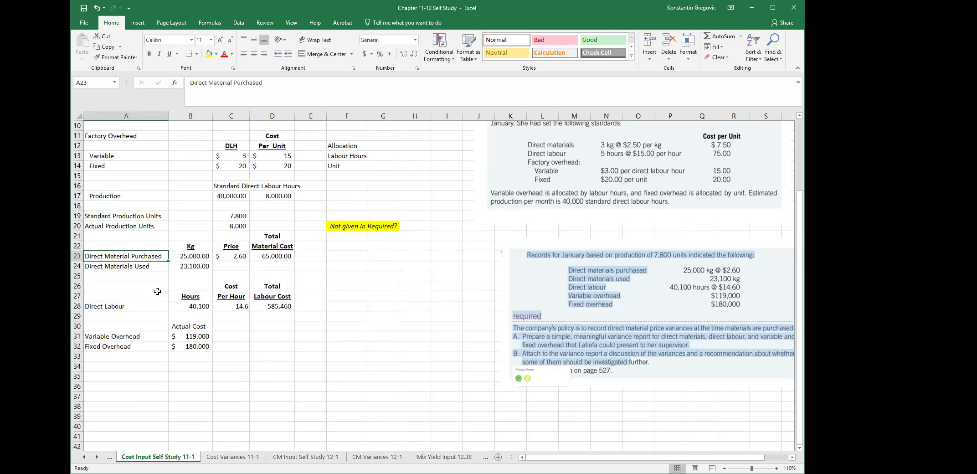
left_click(155, 266)
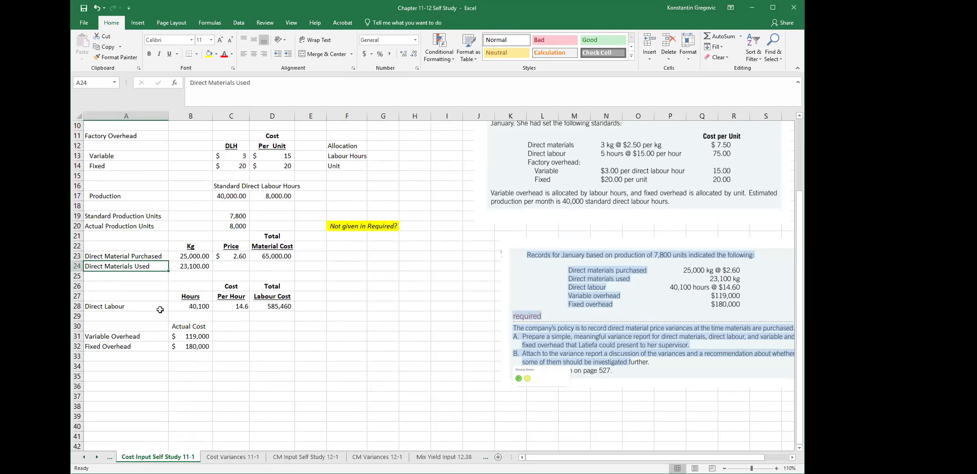
left_click(189, 265)
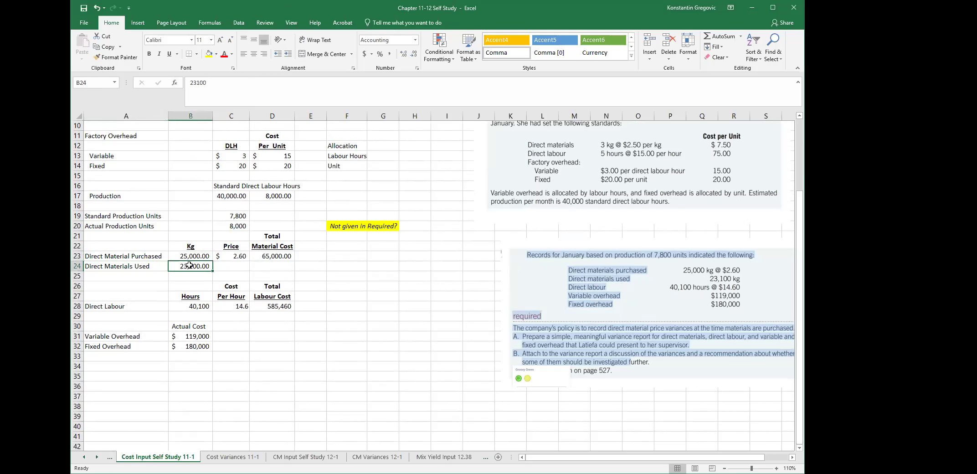
Step: Compare the Direct Labour hours and hourly cost and the actual Variable and Fixed Overhead with the January records in the problem picture
left_click(244, 315)
left_click(178, 308)
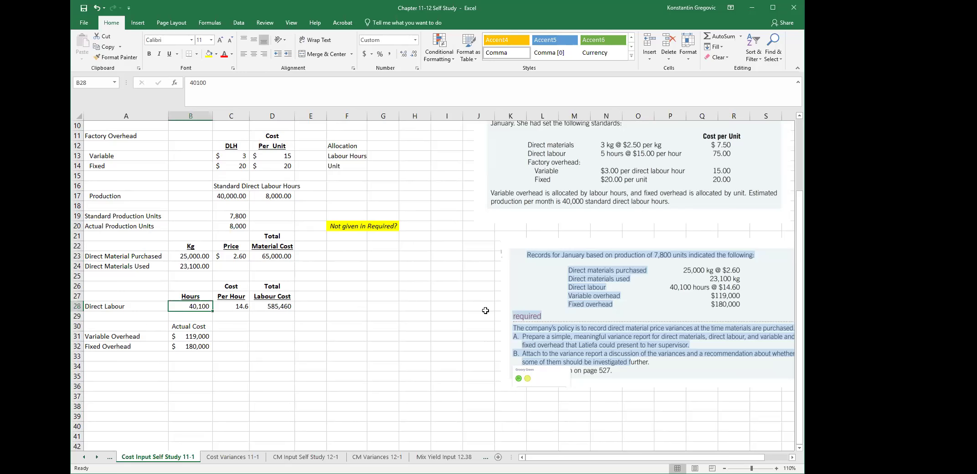
left_click(242, 305)
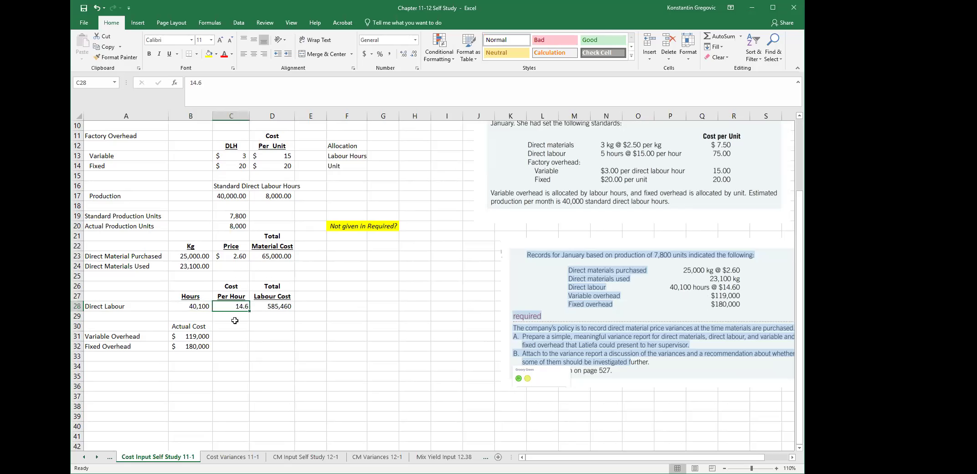
left_click(186, 336)
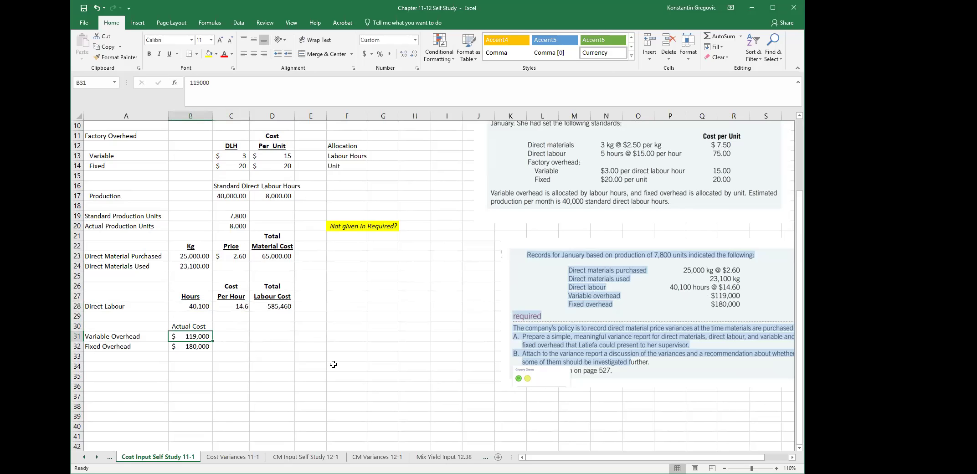
left_click(184, 350)
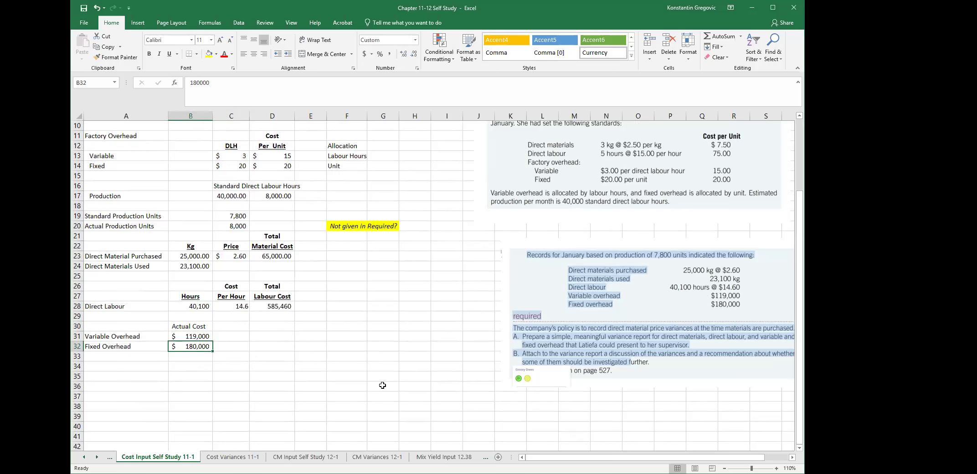
scroll(362, 327, "down", 1)
scroll(362, 327, "up", 4)
scroll(361, 326, "down", 2)
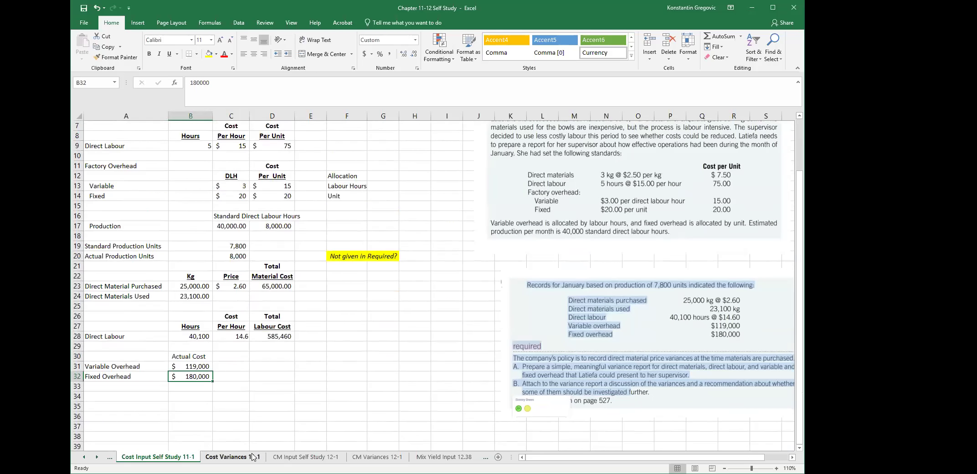
Step: On the Cost Variances 11-1 sheet, inspect the Direct Materials static budget formula in J10 and the three cost and budget headings
left_click(232, 457)
scroll(243, 337, "up", 4)
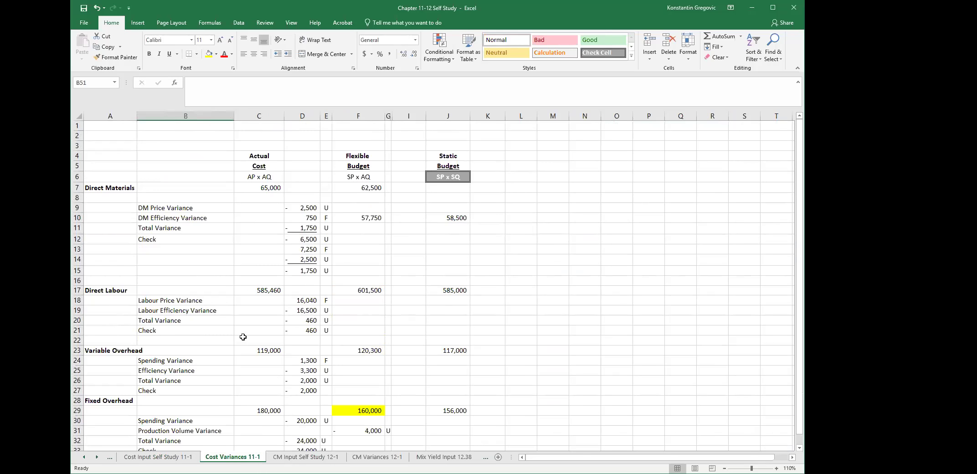
left_click(433, 219)
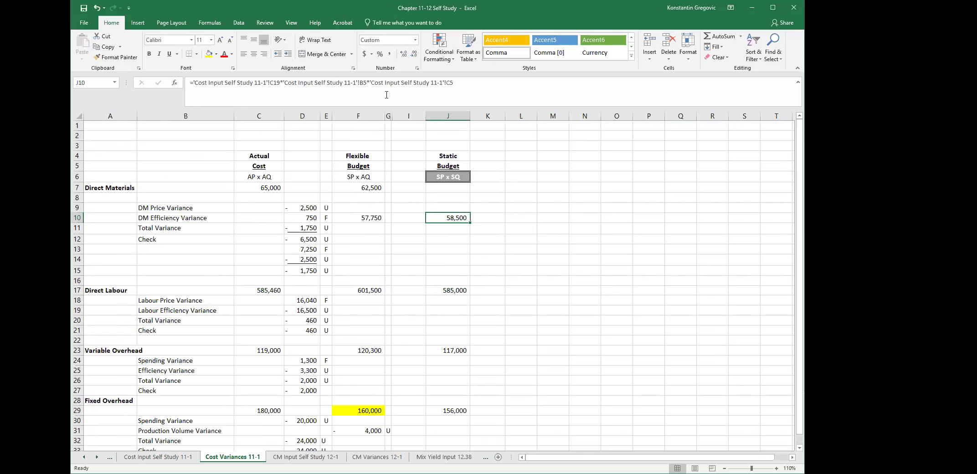
left_click_drag(240, 148, 449, 188)
left_click(395, 227)
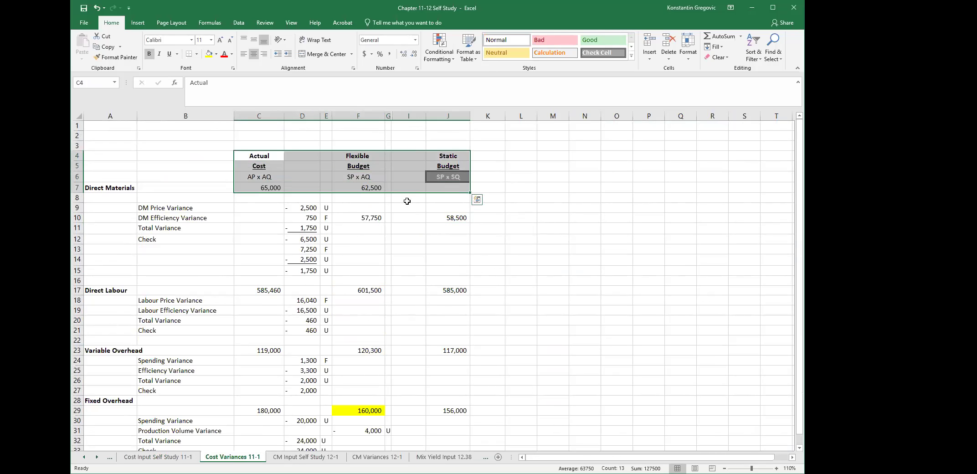
left_click_drag(254, 158, 473, 187)
left_click(512, 201)
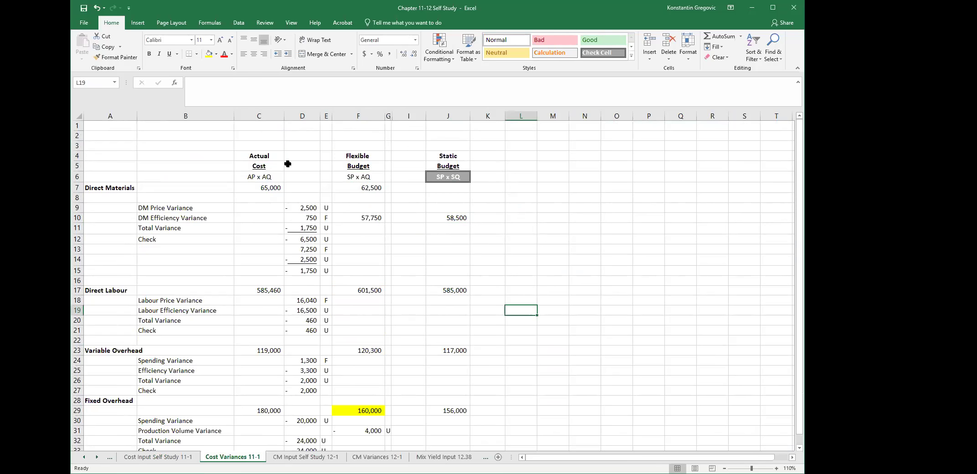
left_click(503, 211)
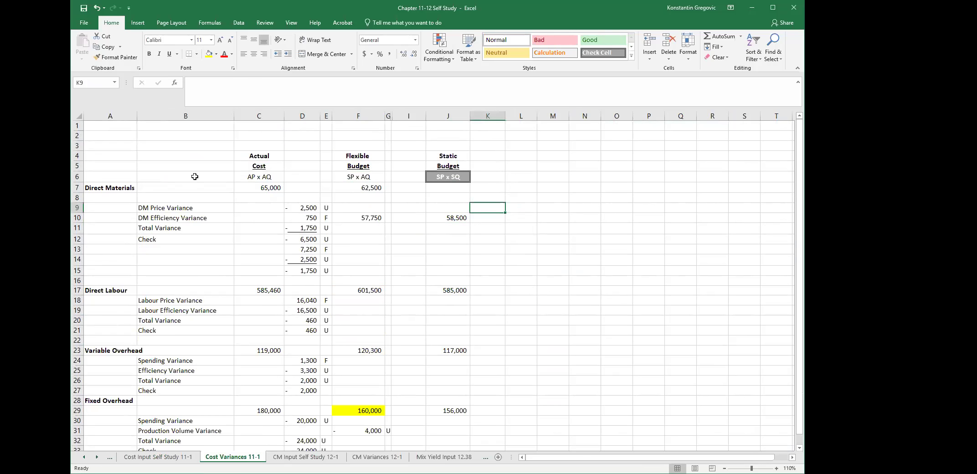
Step: Examine the Actual Cost, Flexible Budget and Static Budget columns one after another across all cost categories
left_click_drag(255, 156, 257, 166)
left_click(268, 115)
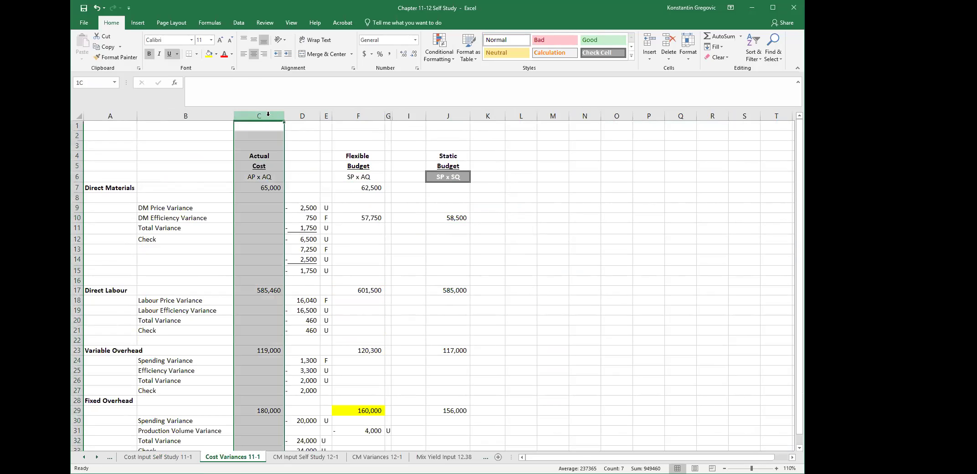
left_click(401, 239)
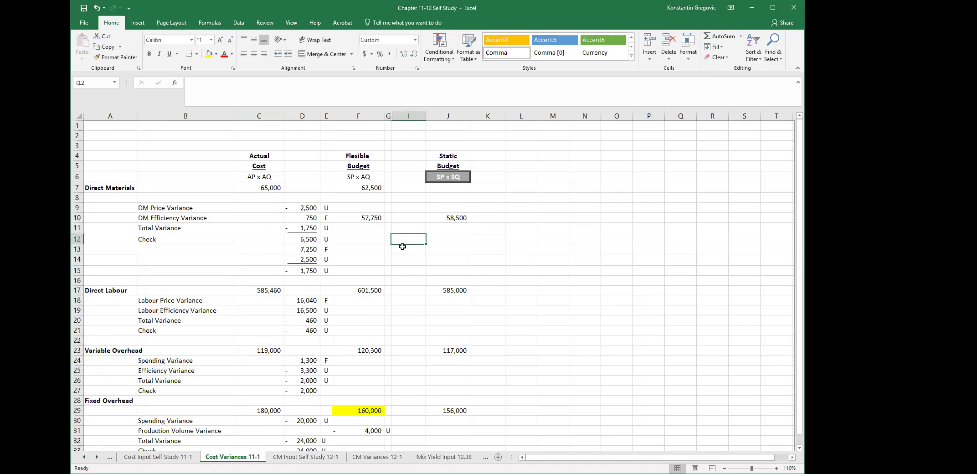
left_click(367, 115)
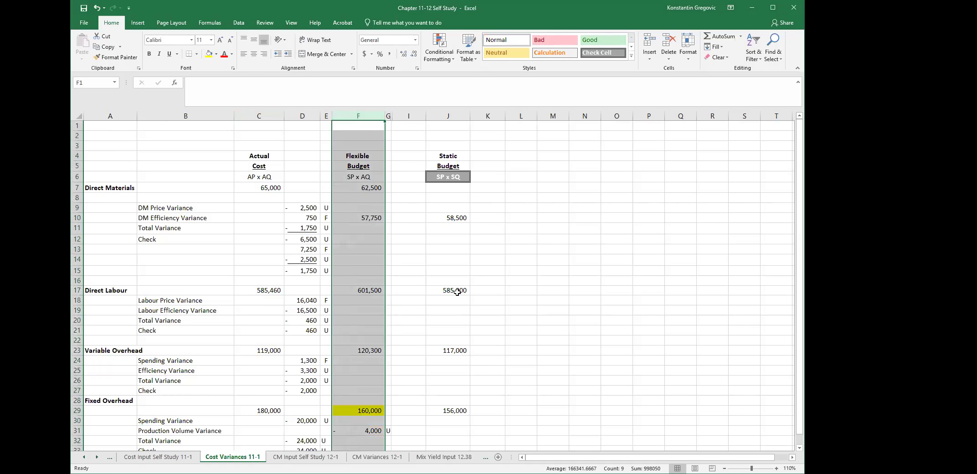
left_click(514, 249)
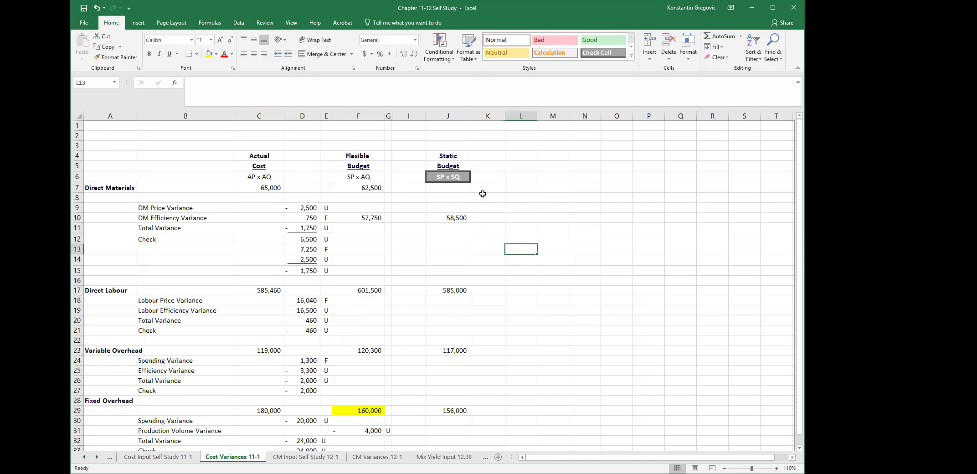
left_click(453, 116)
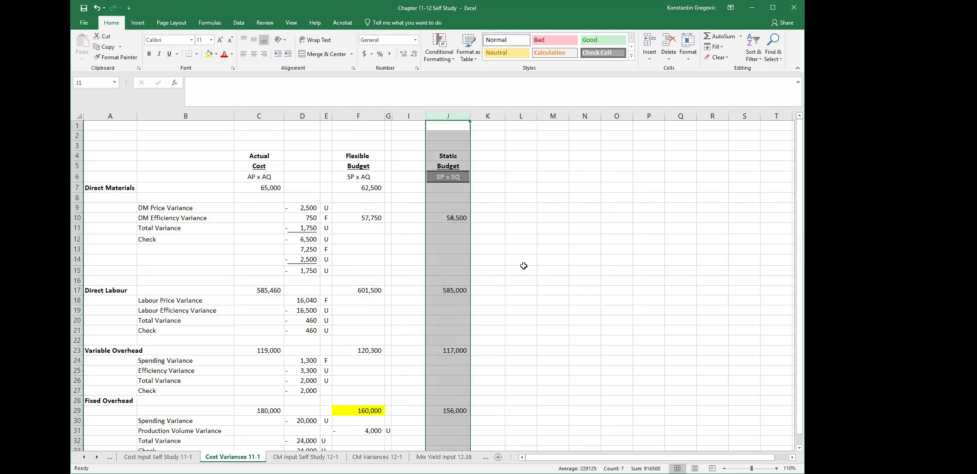
scroll(524, 266, "down", 1)
scroll(524, 266, "up", 1)
left_click(412, 239)
Step: Review the DM Price Variance and Direct Materials labels and inspect the source reference of the Direct Materials actual cost in C7
left_click(152, 209)
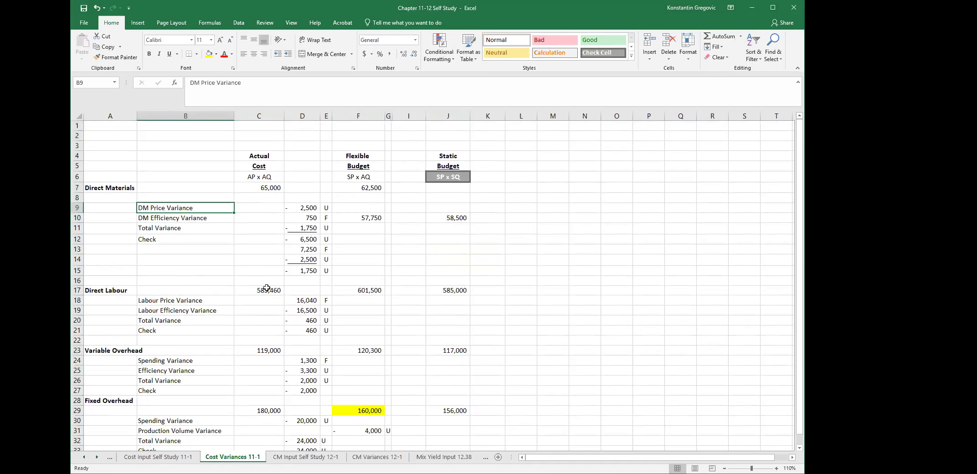
left_click(265, 189)
left_click(115, 189)
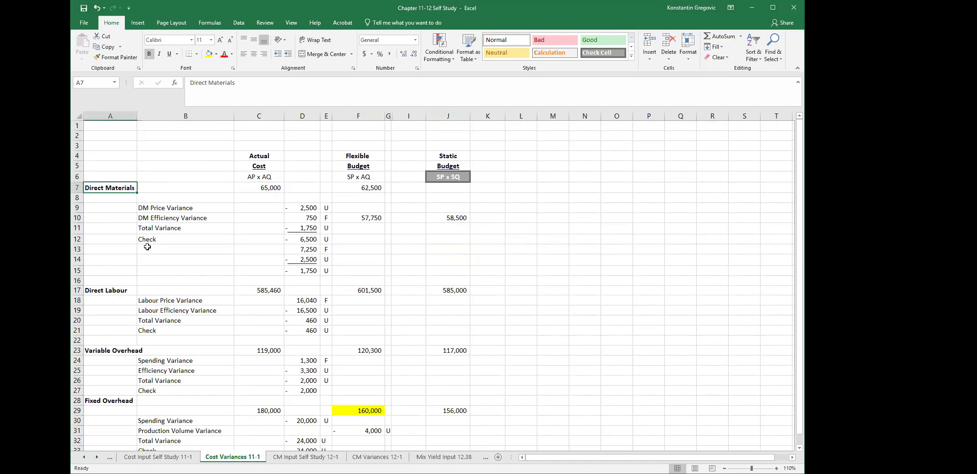
left_click(265, 190)
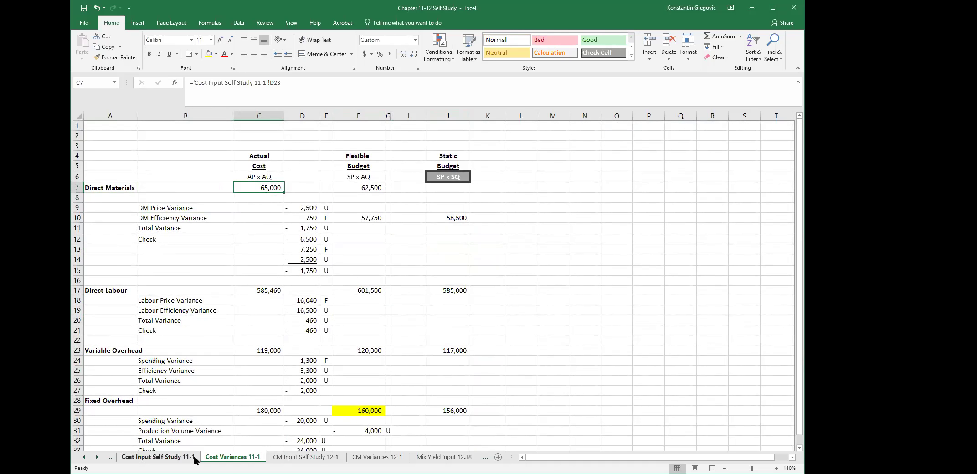
Step: On the Cost Input Self Study 11-1 sheet, trace the Direct Material Purchased total cost to its kg quantity, price and formula in D23
left_click(157, 456)
scroll(243, 378, "up", 2)
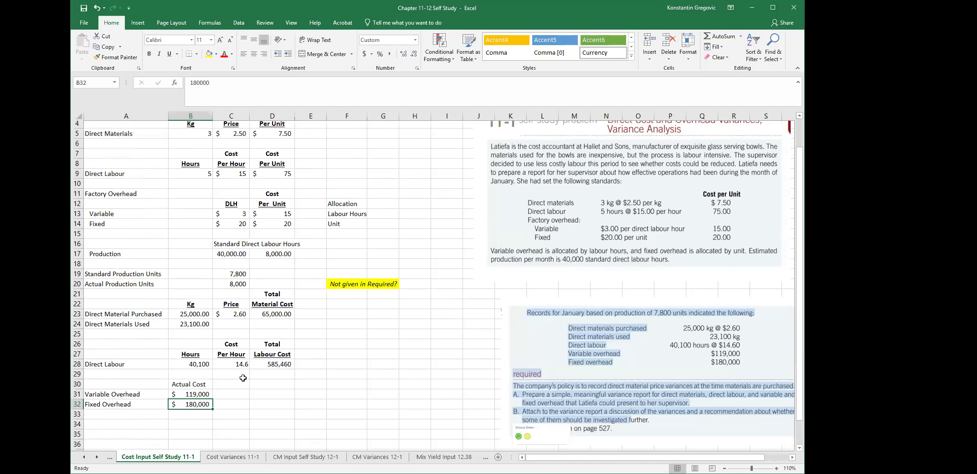
scroll(182, 282, "down", 2)
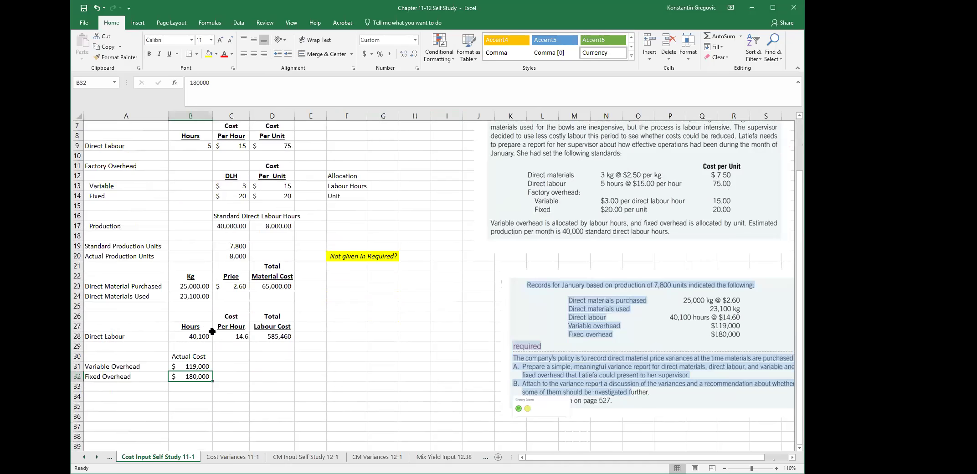
scroll(212, 331, "up", 2)
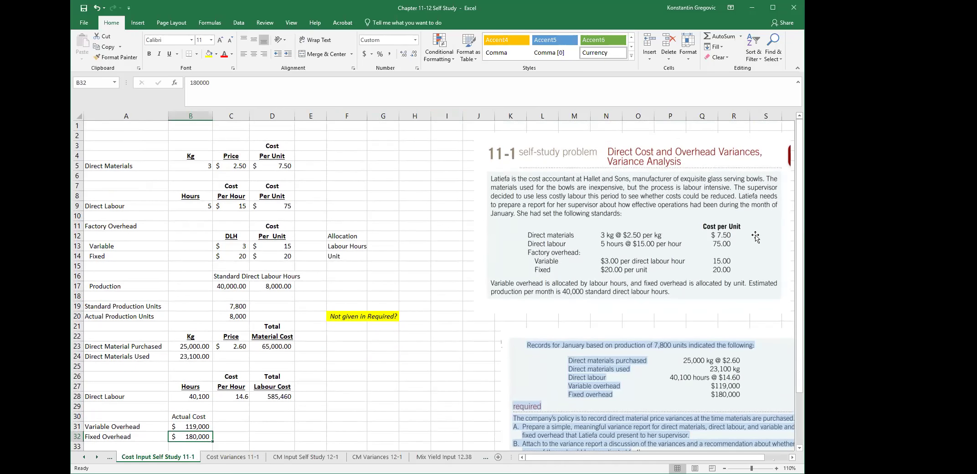
scroll(680, 290, "down", 1)
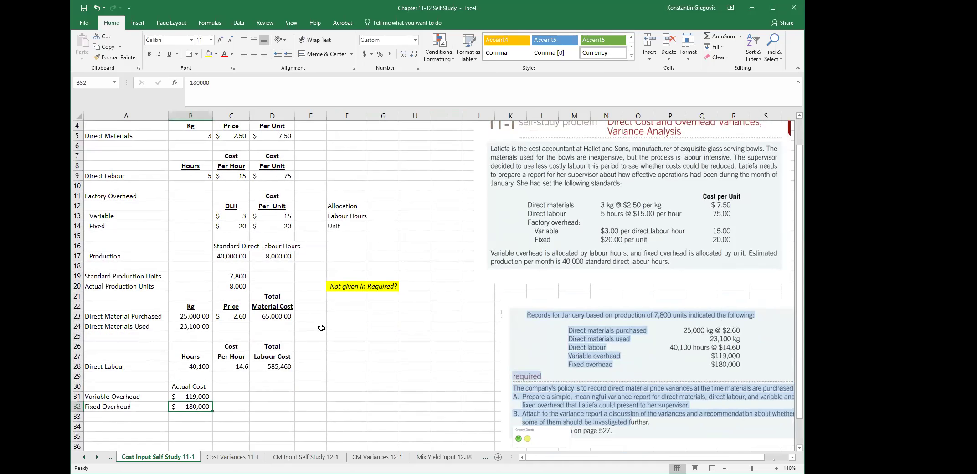
left_click(285, 341)
left_click(368, 353)
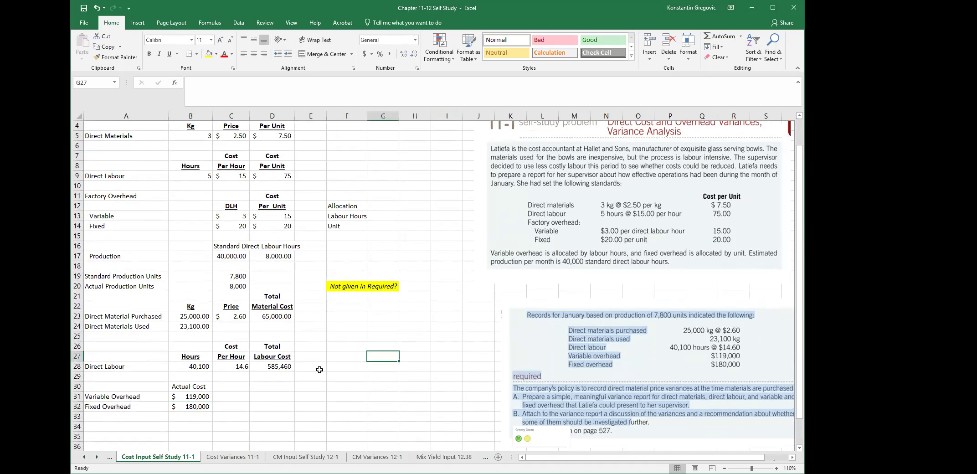
left_click(196, 314)
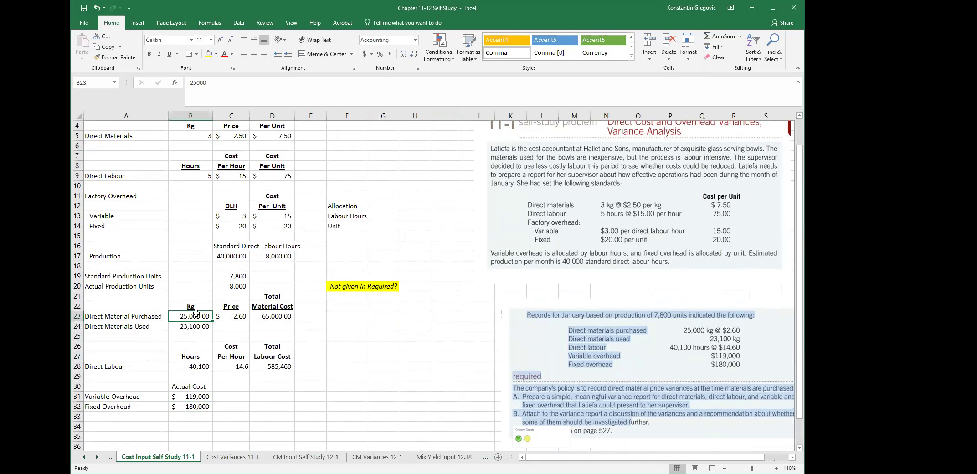
left_click(245, 318)
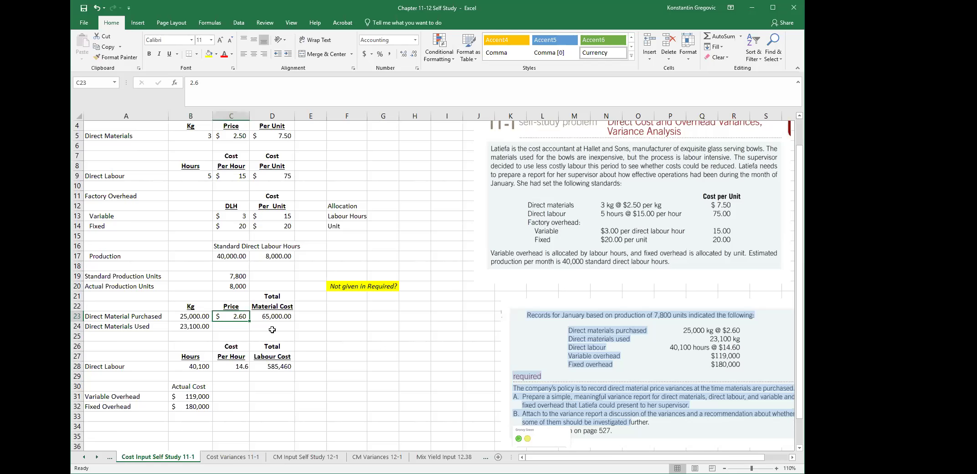
left_click(276, 315)
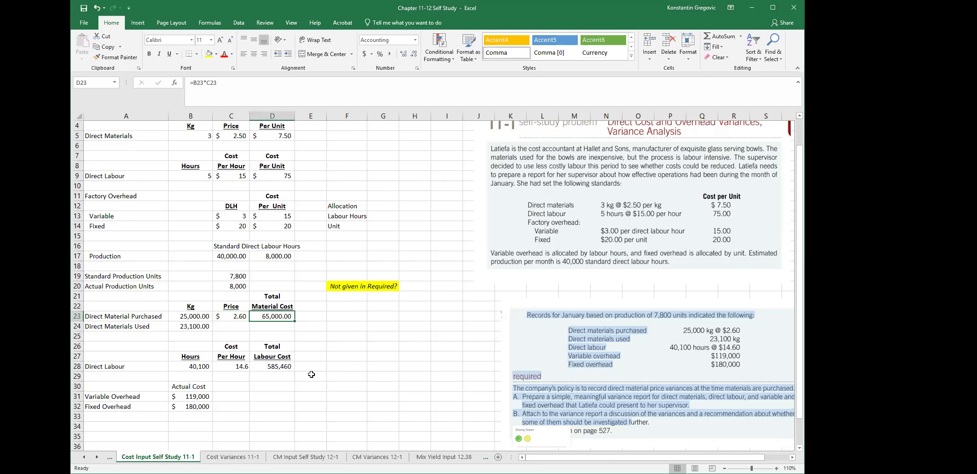
Step: Back on the Cost Variances 11-1 sheet, match the Direct Materials actual cost in C7 with the AP x AQ heading
left_click(240, 457)
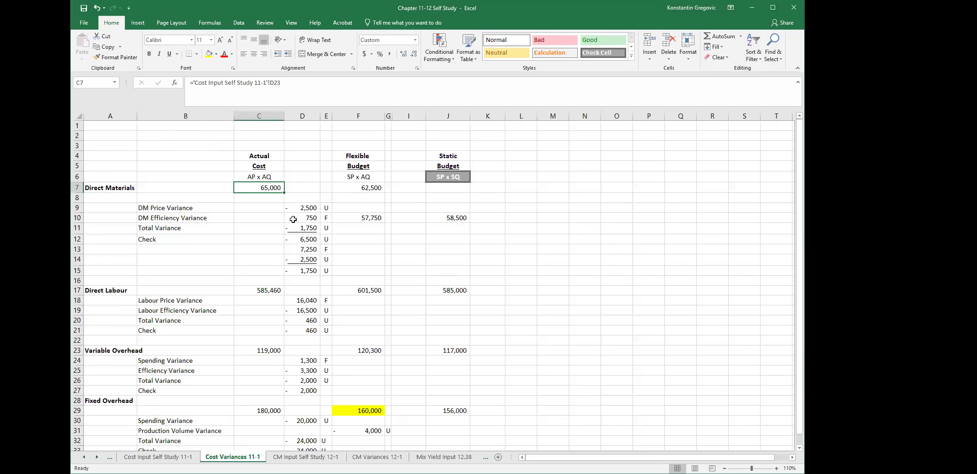
left_click(258, 158)
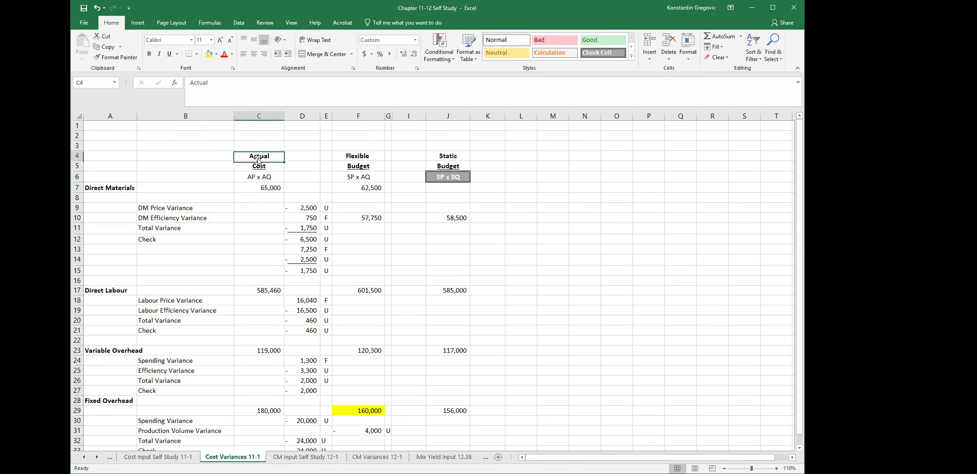
left_click(269, 189)
left_click(258, 176)
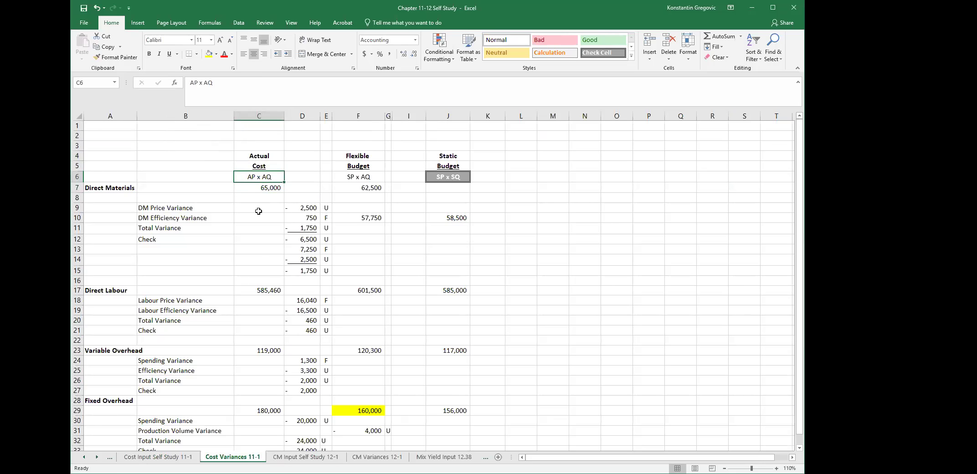
left_click(257, 185)
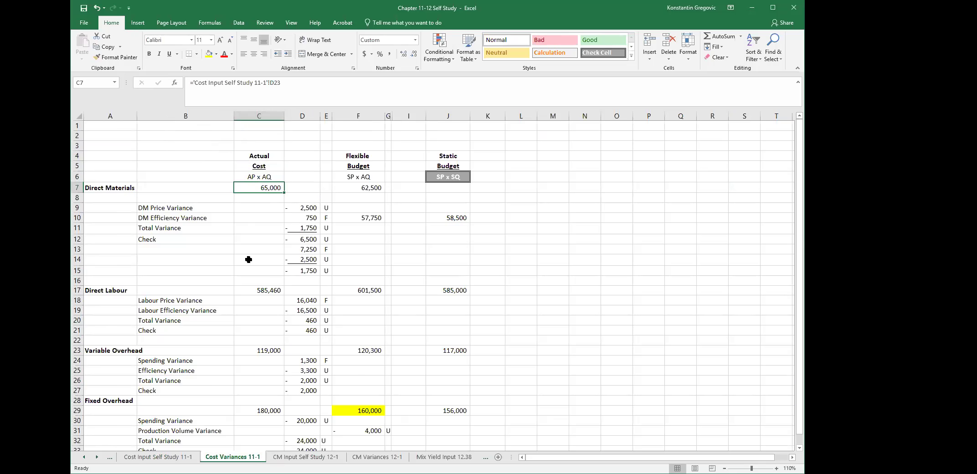
Step: Examine the Direct Materials flexible budget in F7 and its SP x AQ heading, then check the unit cost and purchased kg on Cost Input Self Study 11-1
left_click(368, 189)
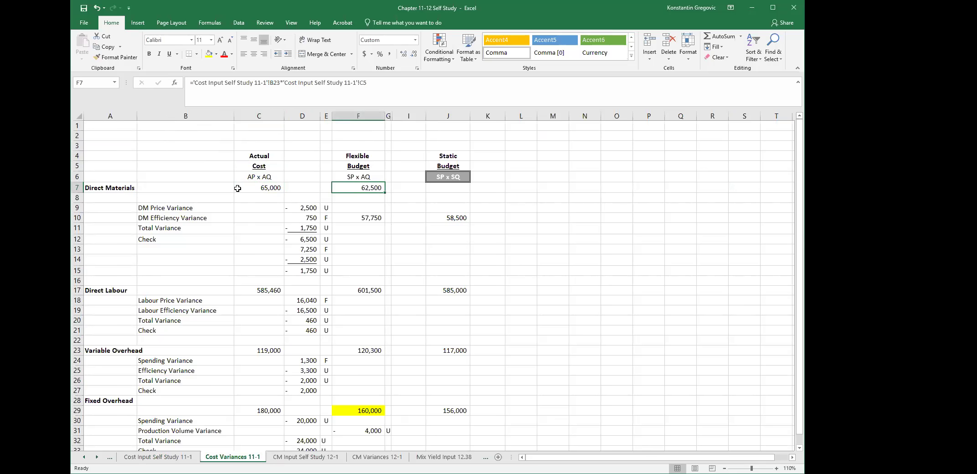
left_click(363, 178)
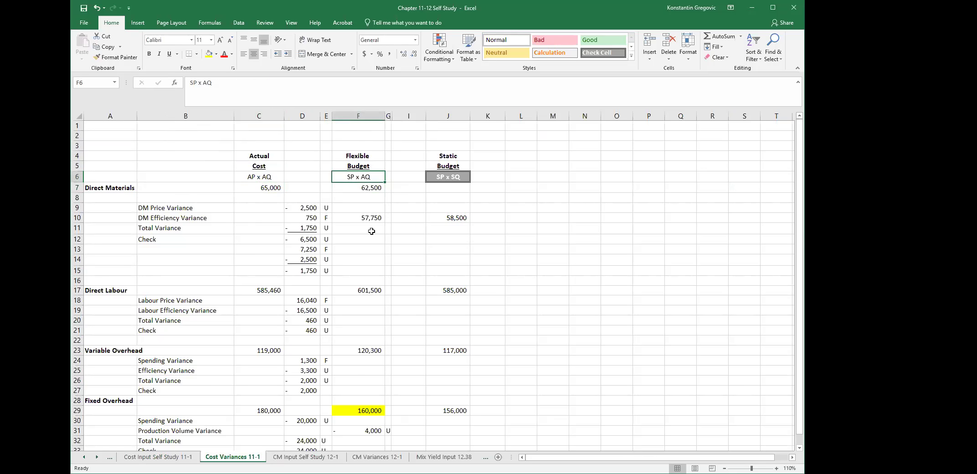
left_click(198, 458)
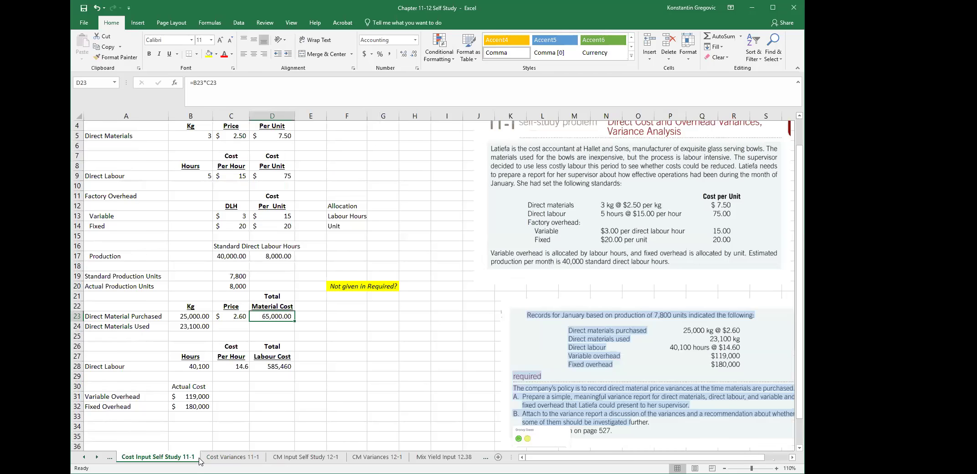
scroll(332, 379, "up", 1)
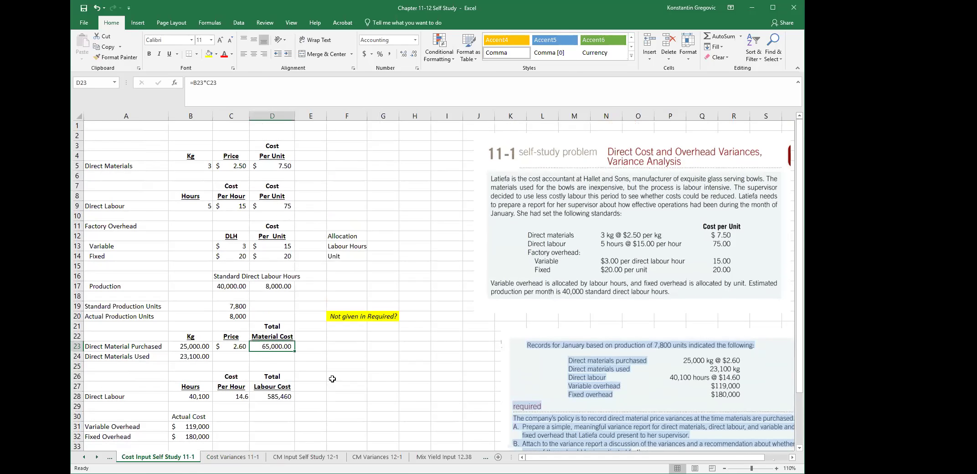
left_click(165, 285)
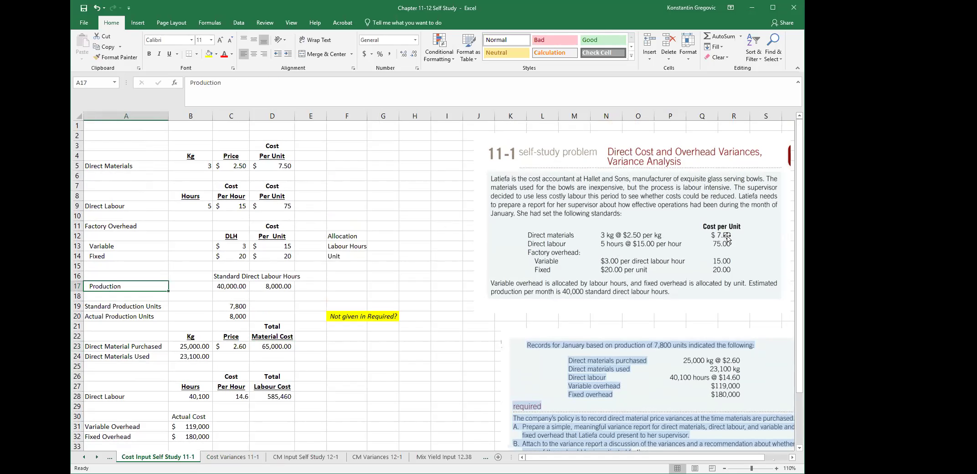
left_click(274, 164)
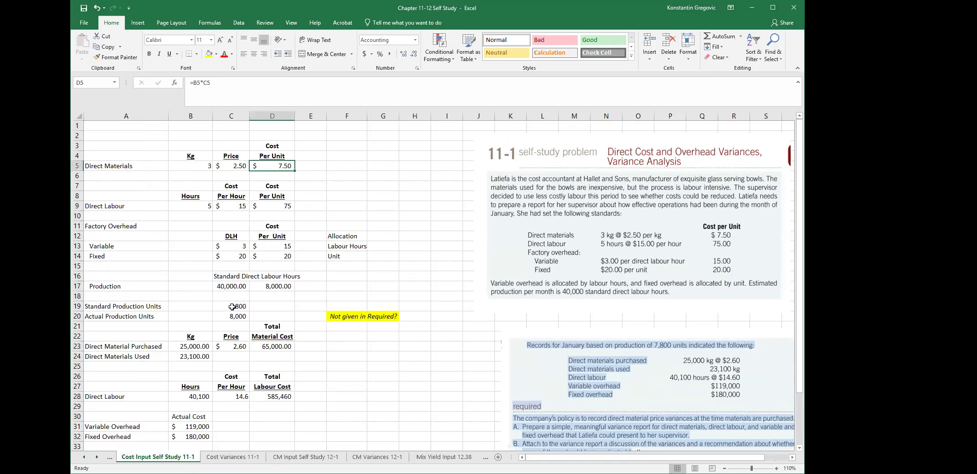
left_click(203, 345)
Step: Try multiplying the Direct Materials cost per unit by the purchased kg in E5 with =D5*B23, then clear the cell
left_click(315, 166)
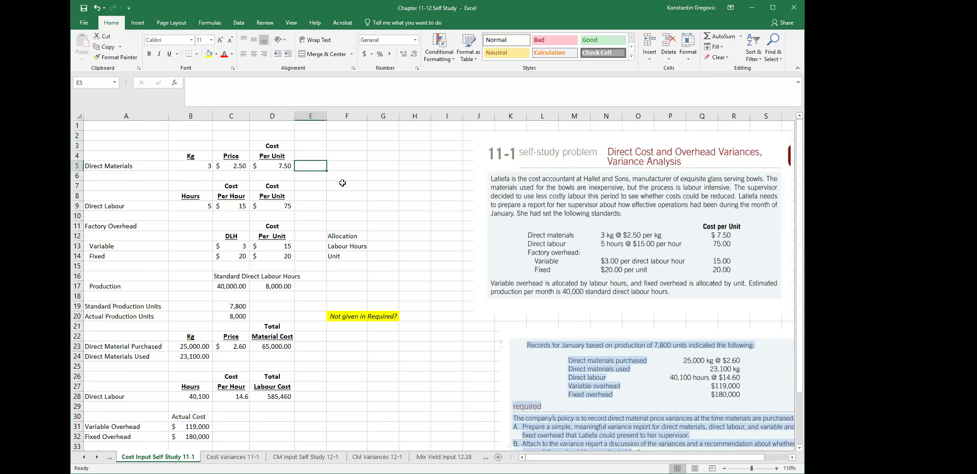
type("=")
key("Left")
type("*")
left_click(200, 343)
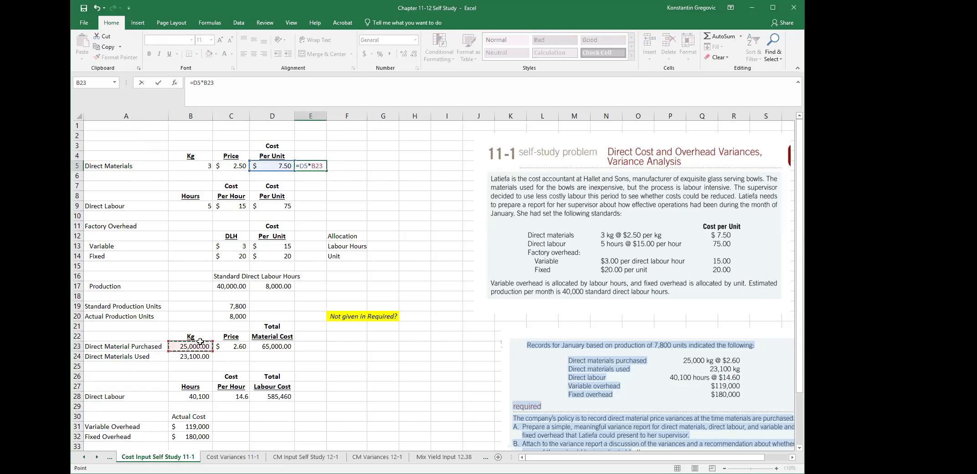
key("Return")
key("Up")
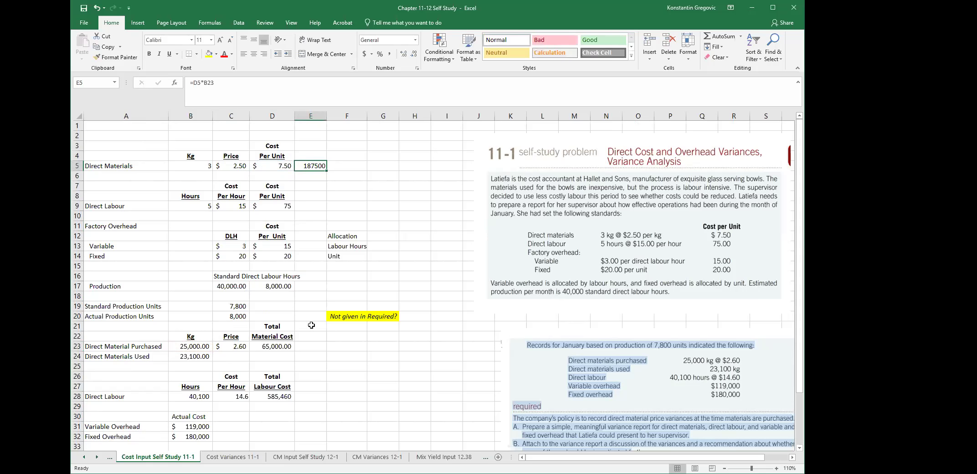
key("Delete")
Step: Trace the flexible budget formula in F7 of Cost Variances 11-1 to the purchased kg in B23 and the standard price in C5
left_click(209, 460)
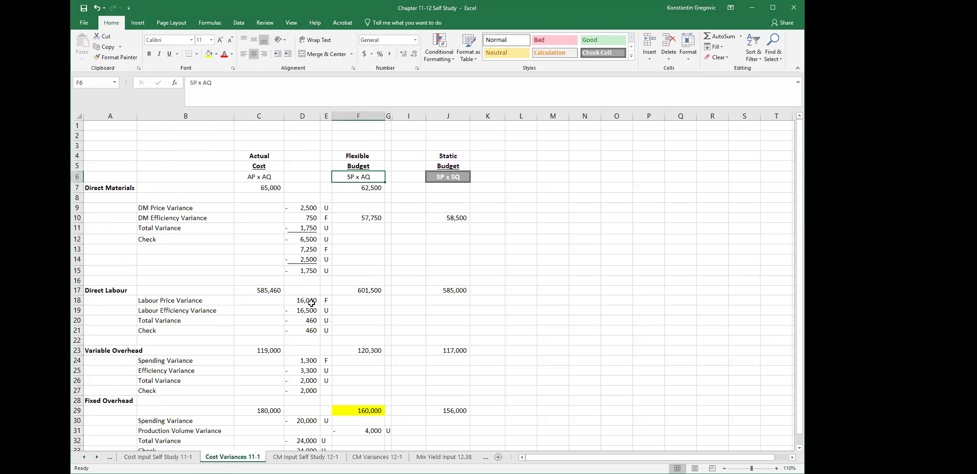
left_click(359, 188)
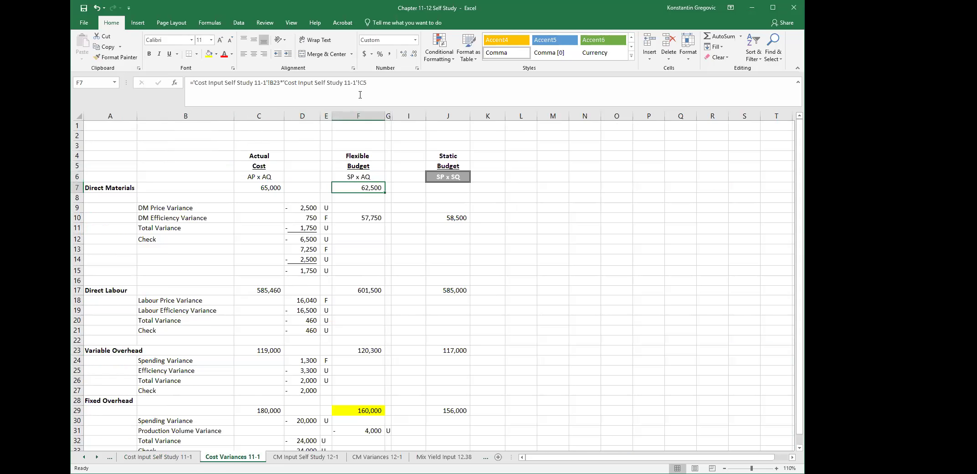
left_click(160, 457)
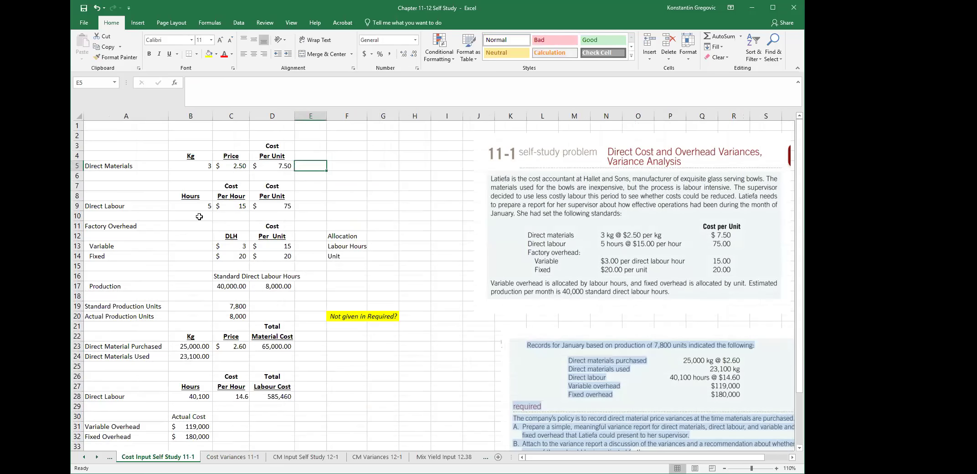
left_click(185, 347)
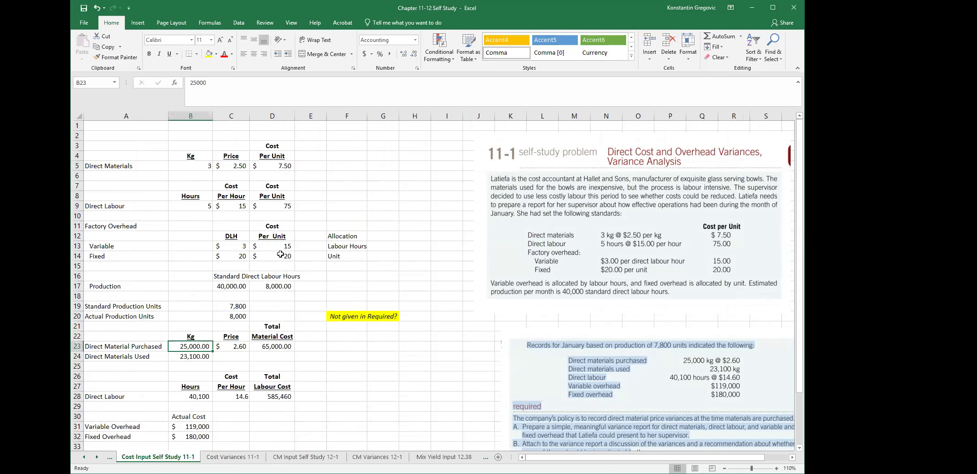
left_click(231, 458)
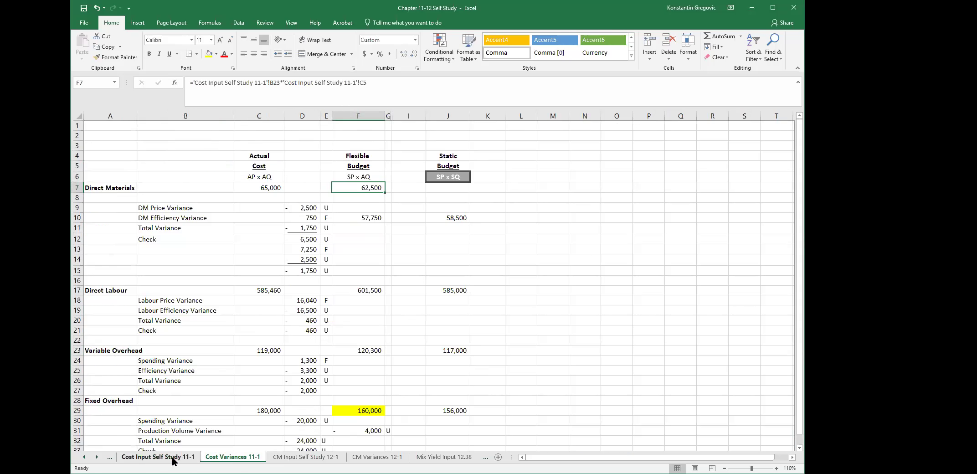
left_click(164, 456)
left_click(235, 168)
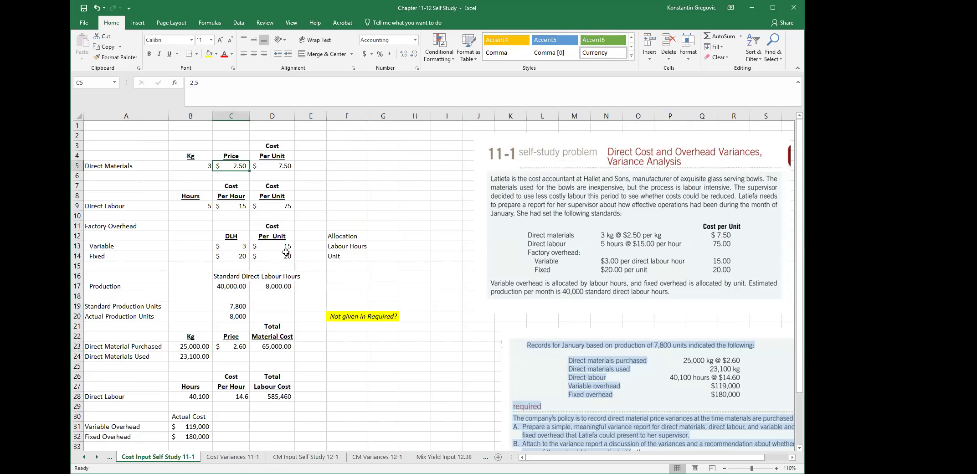
left_click(205, 346)
Step: Test the SP x AQ calculation for purchased materials in F23 with =B23*C5, then clear the cell
left_click(365, 339)
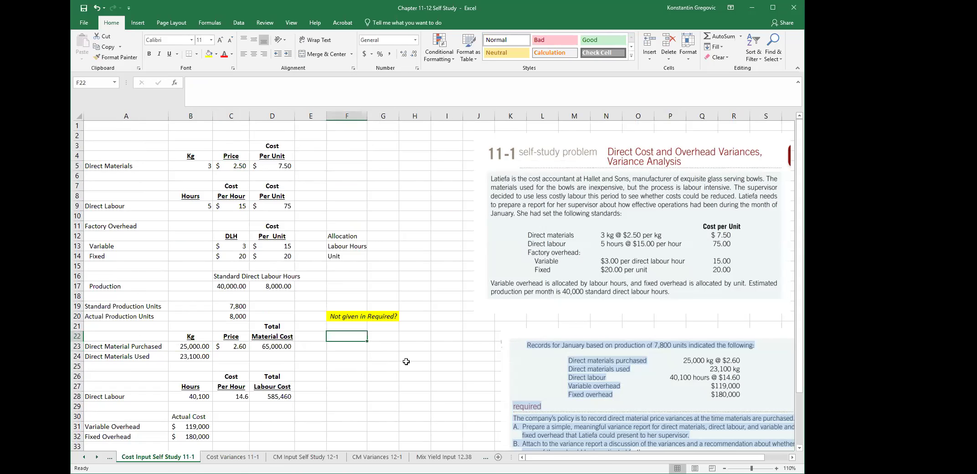
key("Down")
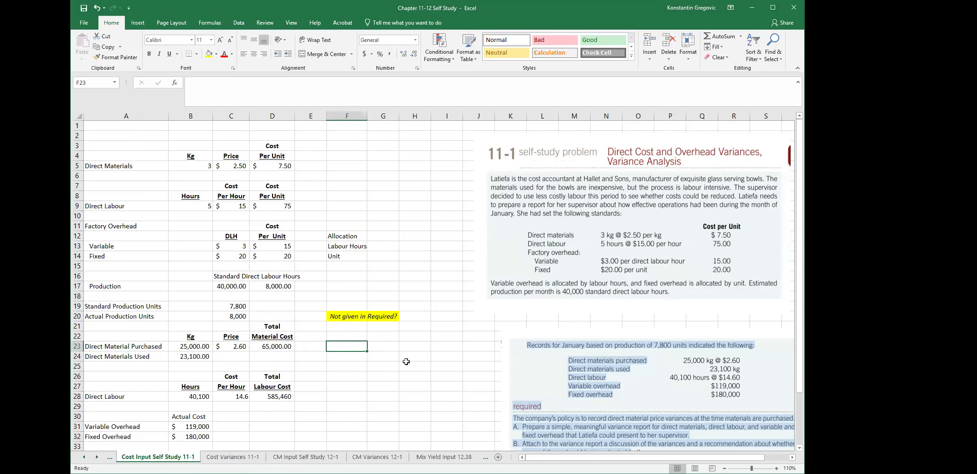
type("=")
key("Left")
key("Left")
key("Left")
key("Left")
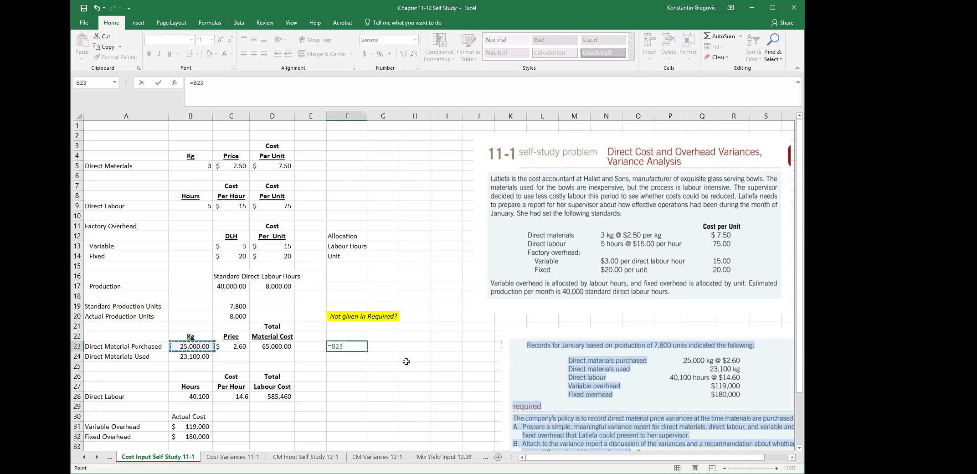
type("*")
left_click(221, 166)
key("ctrl+Return")
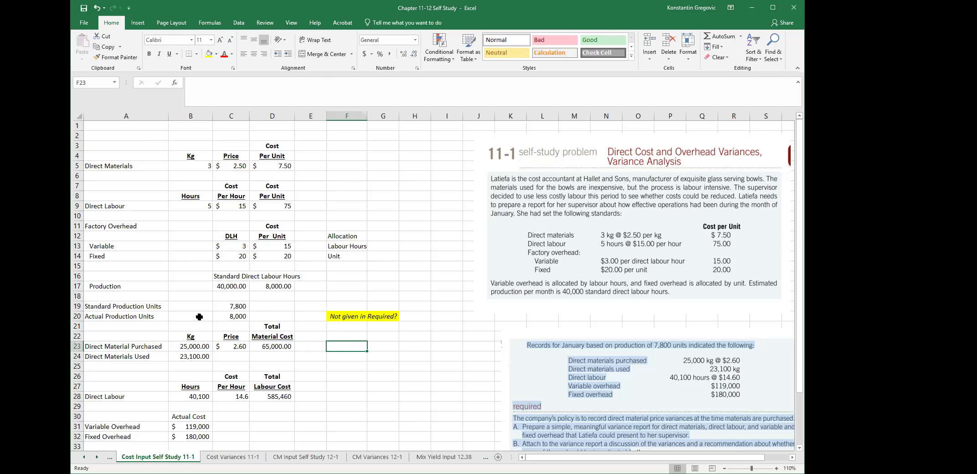
Step: On Cost Variances 11-1, inspect the DM Efficiency Variance label and compare its flexible budget formula in F10 with the one in F7
left_click(250, 457)
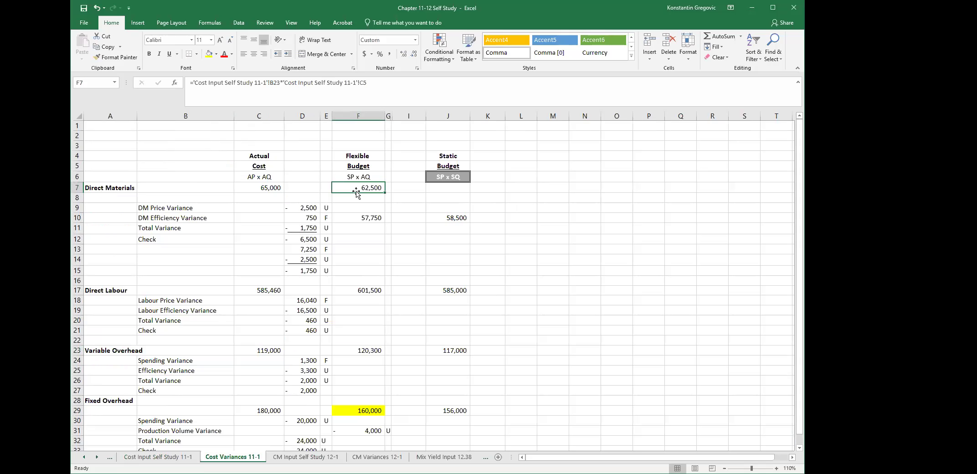
left_click(413, 272)
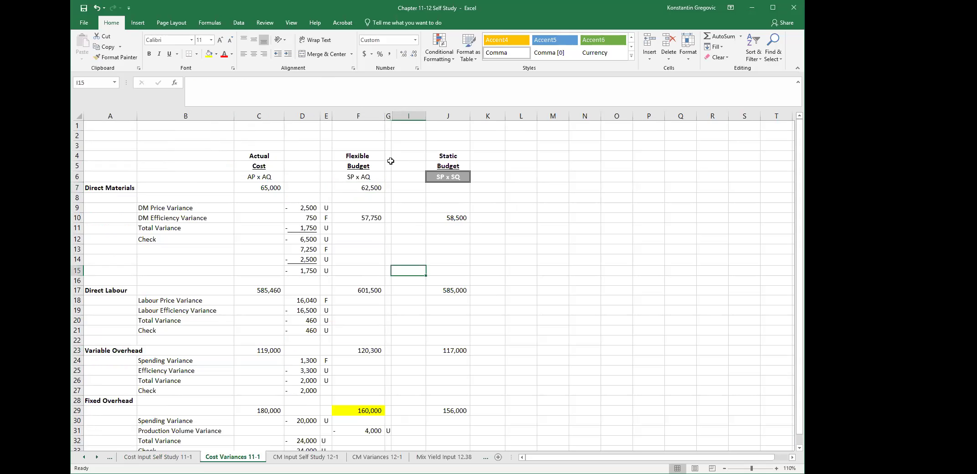
left_click(356, 217)
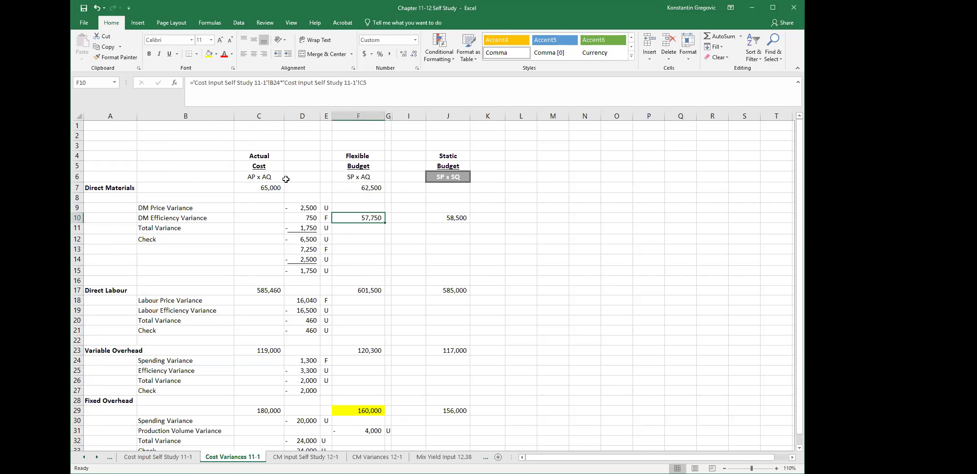
left_click(185, 220)
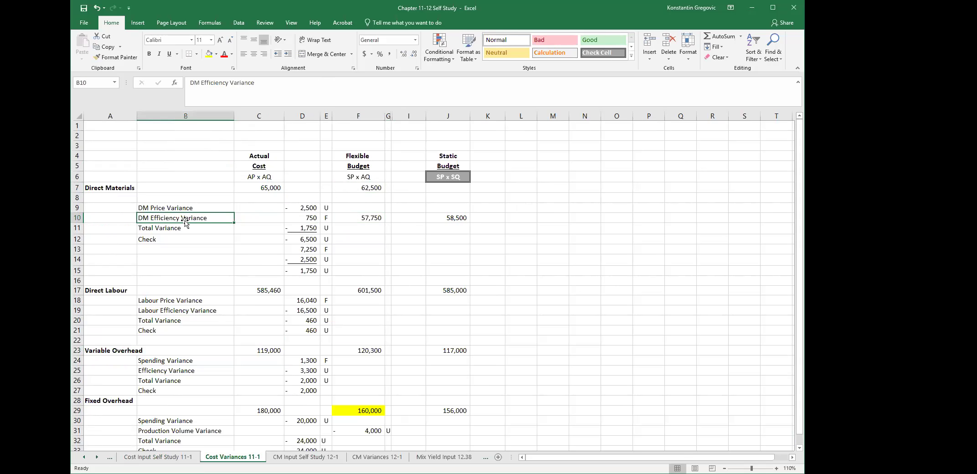
left_click(372, 219)
left_click(376, 187)
left_click(369, 217)
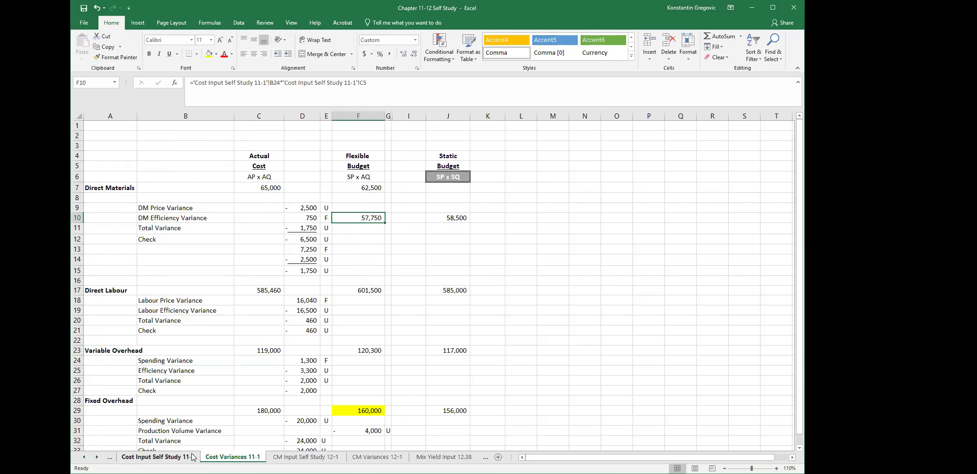
Step: On Cost Input Self Study 11-1, test the SP x AQ calculation for materials used in F24 with =B24*C5, then clear the cell
left_click(158, 456)
left_click(195, 356)
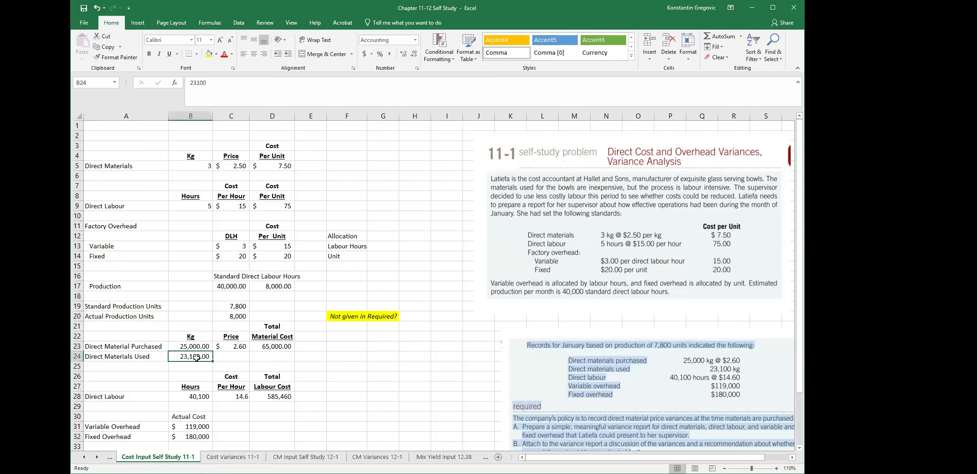
left_click(353, 355)
type("=")
key("Left")
key("Left")
key("Left")
key("Left")
type("*")
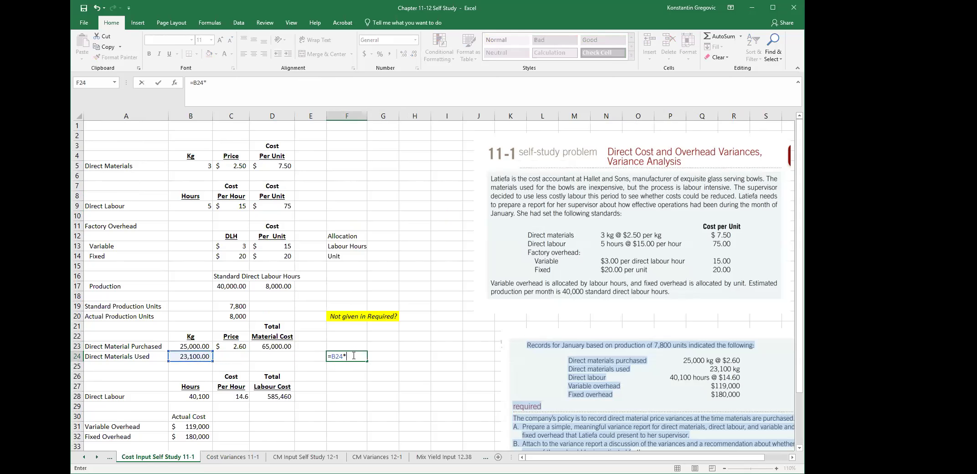
left_click(239, 166)
key("ctrl+Return")
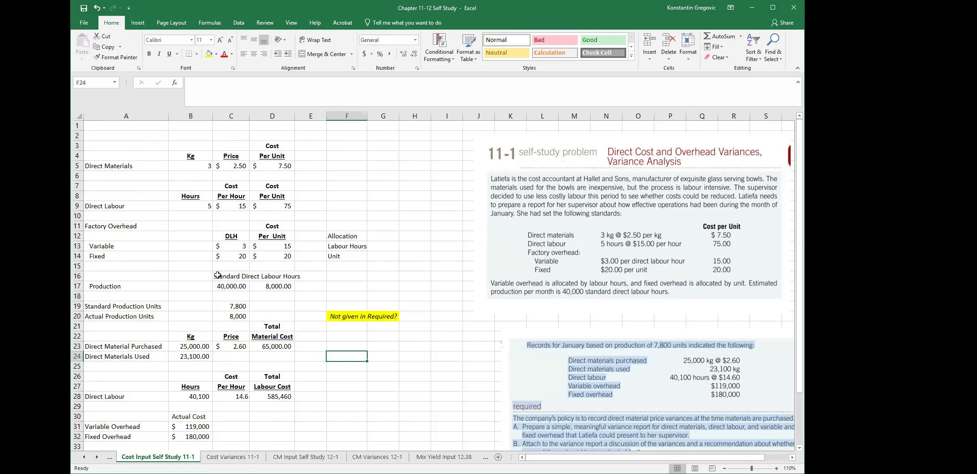
Step: Back on Cost Variances 11-1, inspect the Direct Materials static budget formula in J10
left_click(233, 458)
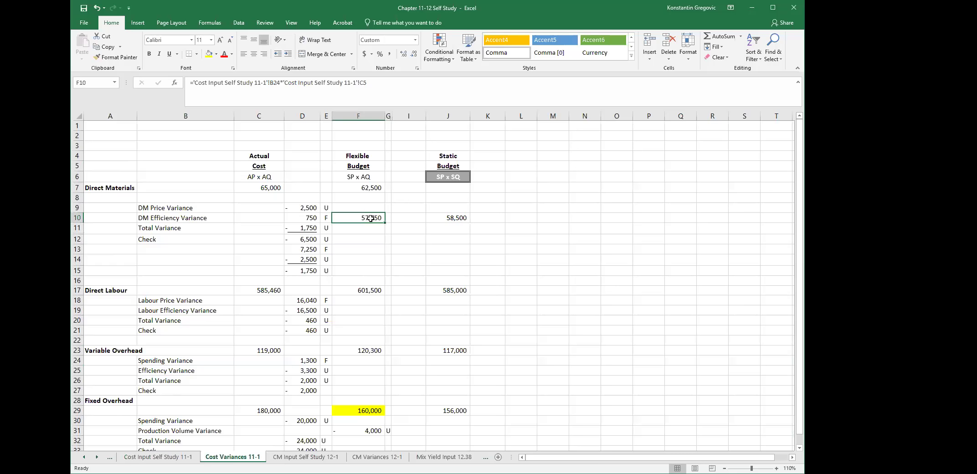
left_click(357, 250)
left_click(457, 218)
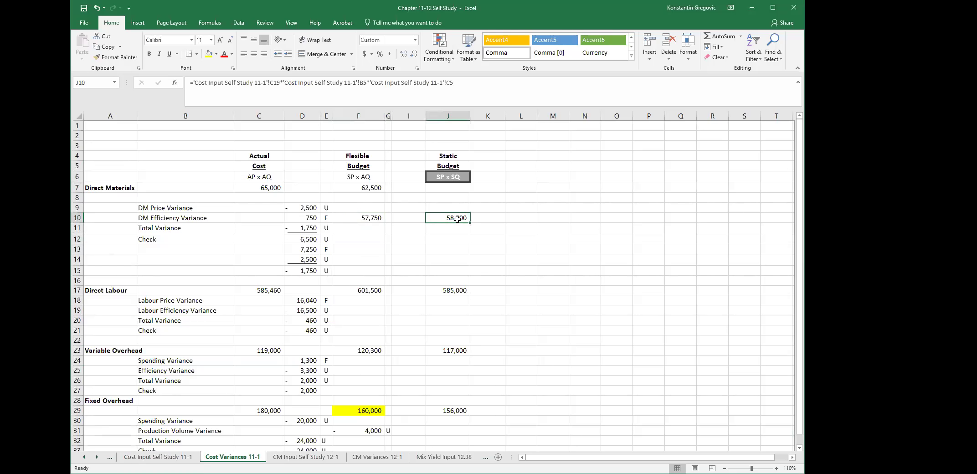
Step: On Cost Input Self Study 11-1, trace the static budget to the standard material price in C5 and the Standard Production Units in row 19
left_click(192, 456)
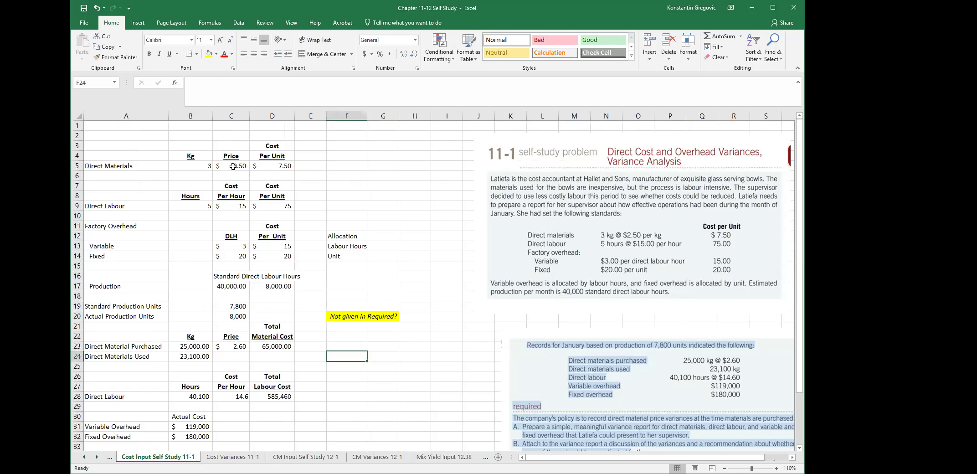
left_click(232, 166)
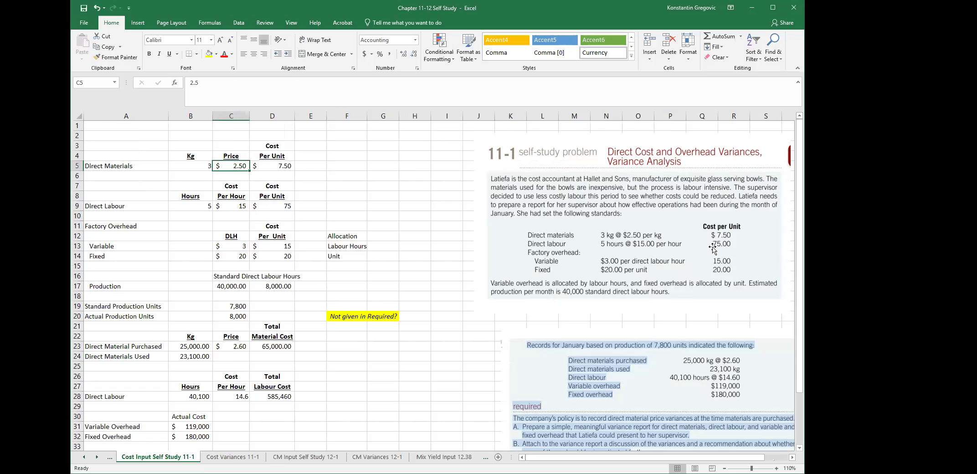
left_click(584, 292)
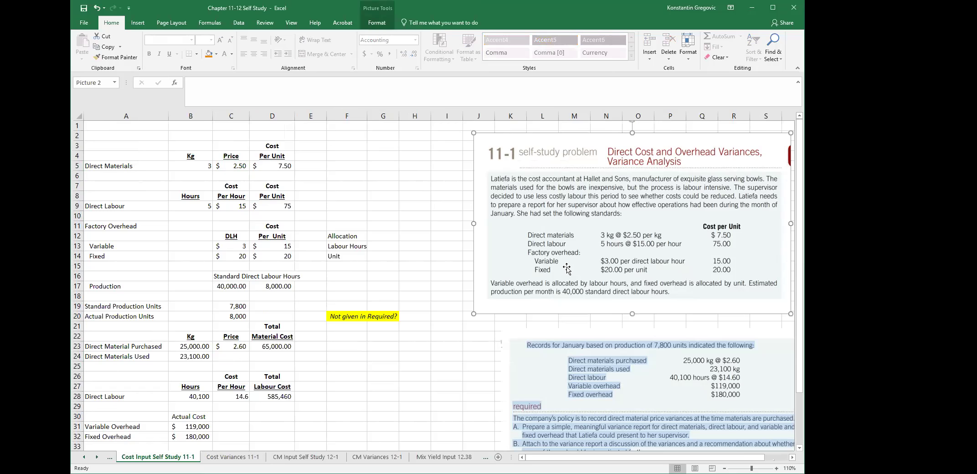
left_click(404, 240)
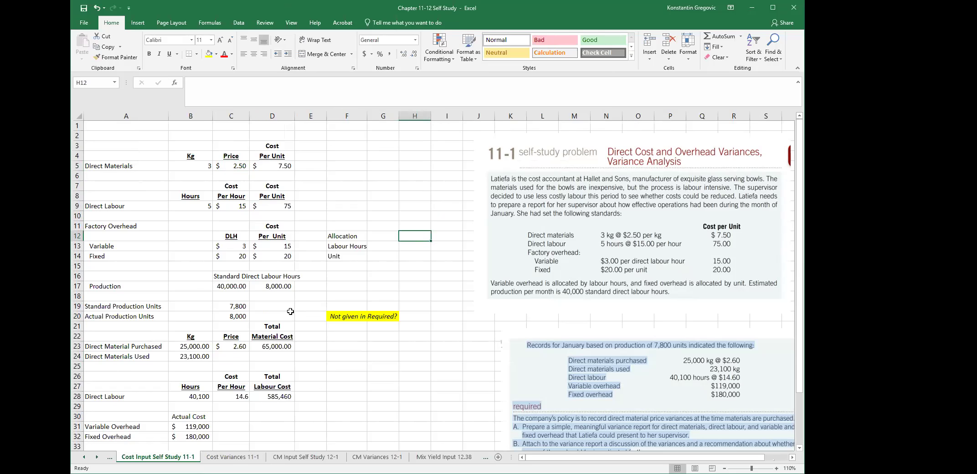
left_click(196, 348)
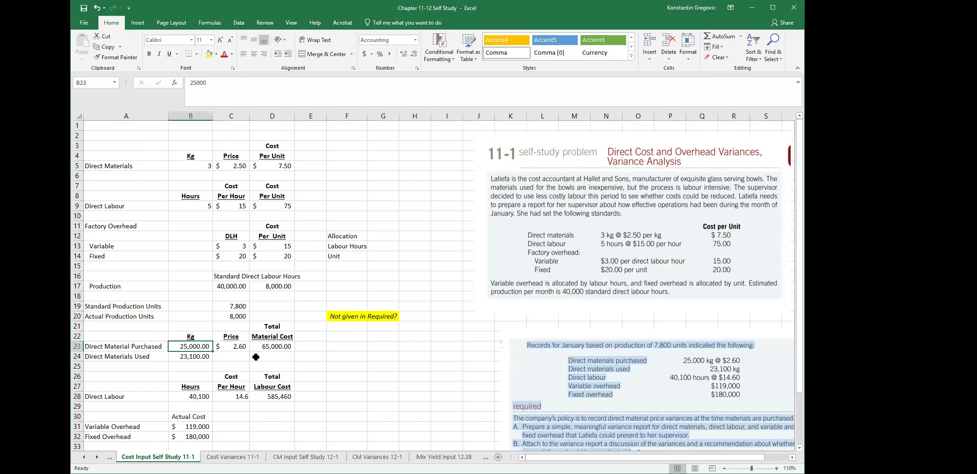
left_click(224, 309)
left_click(128, 307)
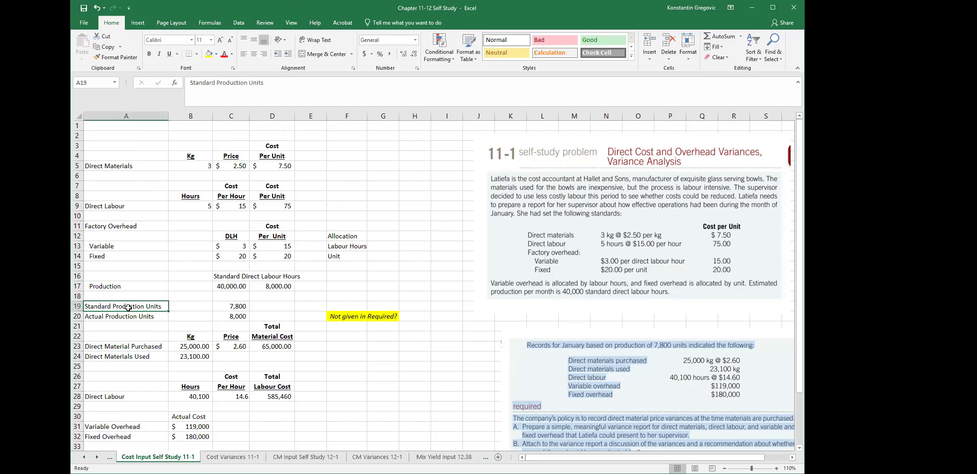
Step: In F5 of Cost Input Self Study 11-1, calculate the Direct Materials static budget from standard production units and cost per unit with =C19*D5
left_click(252, 306)
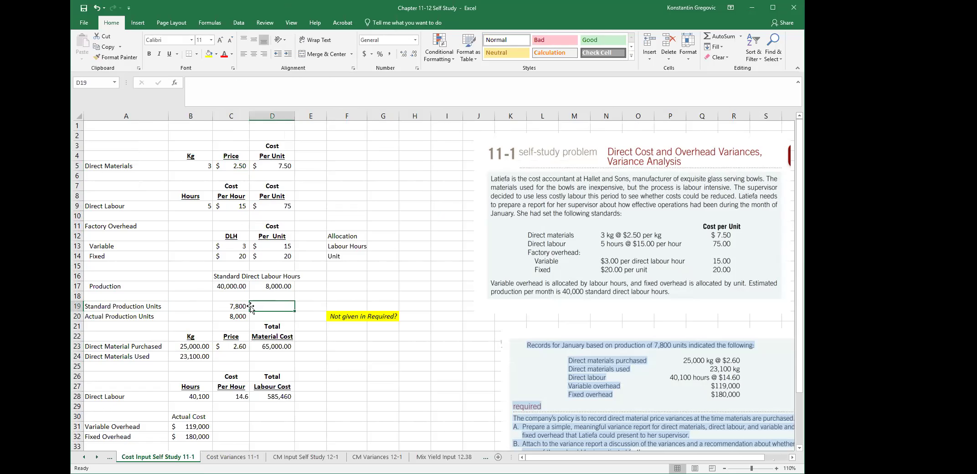
left_click(364, 167)
type("=")
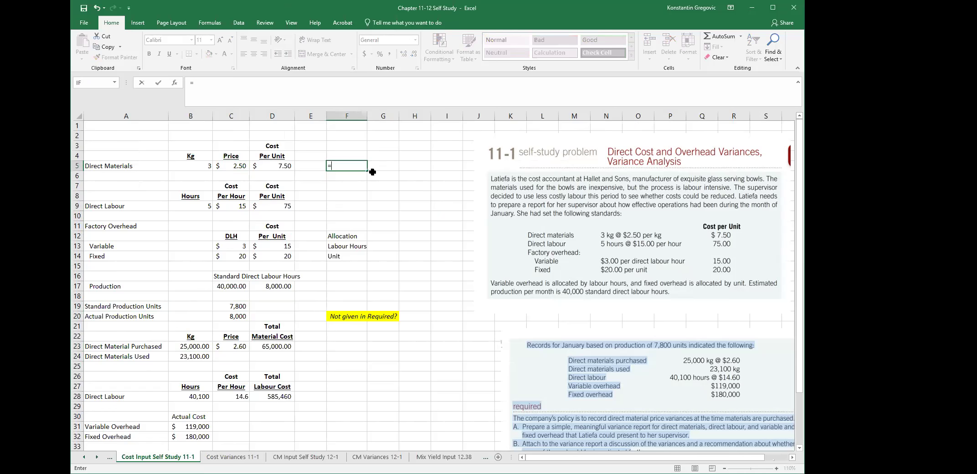
left_click(238, 308)
type("*")
left_click(277, 165)
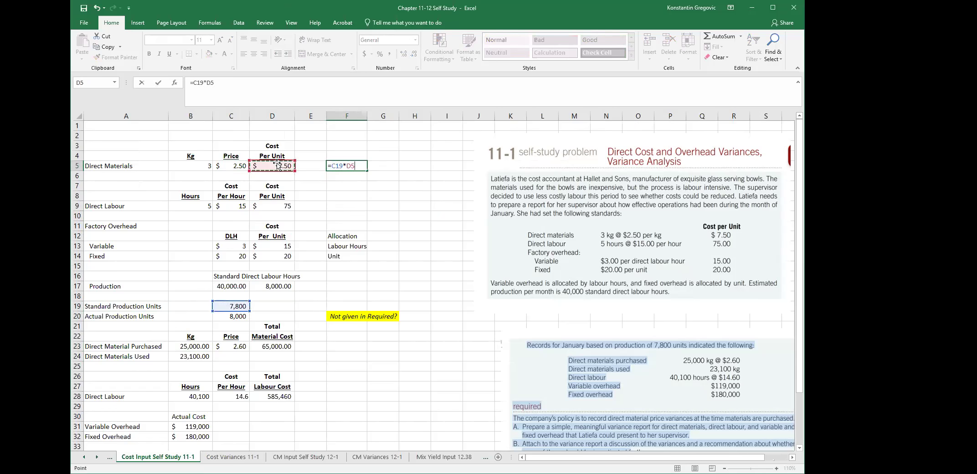
key("Return")
key("Up")
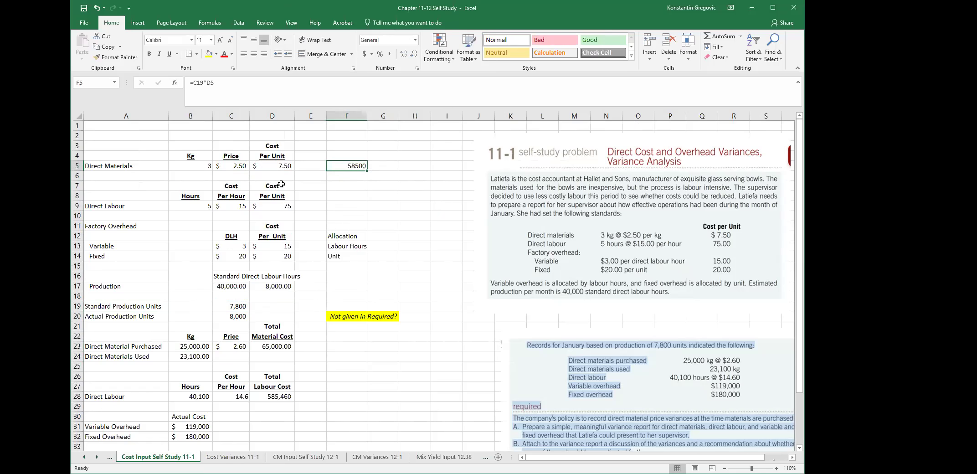
Step: Compare the F5 result with J10 on Cost Variances 11-1, and trace its sources to the Standard Production Units row and D5
left_click(256, 456)
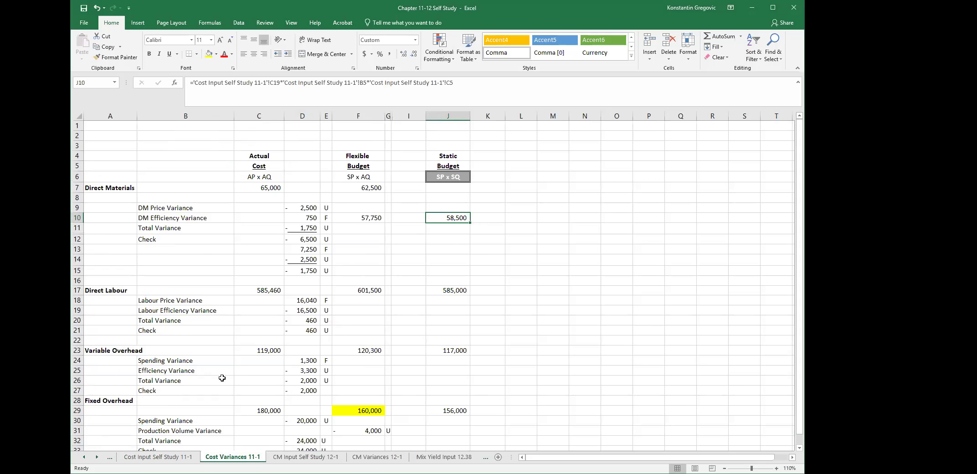
left_click(164, 456)
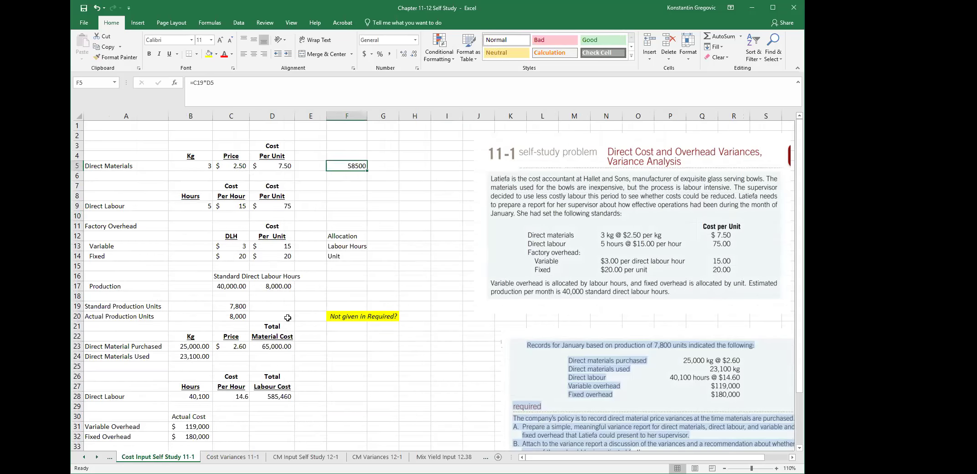
left_click(303, 315)
left_click_drag(142, 308, 226, 307)
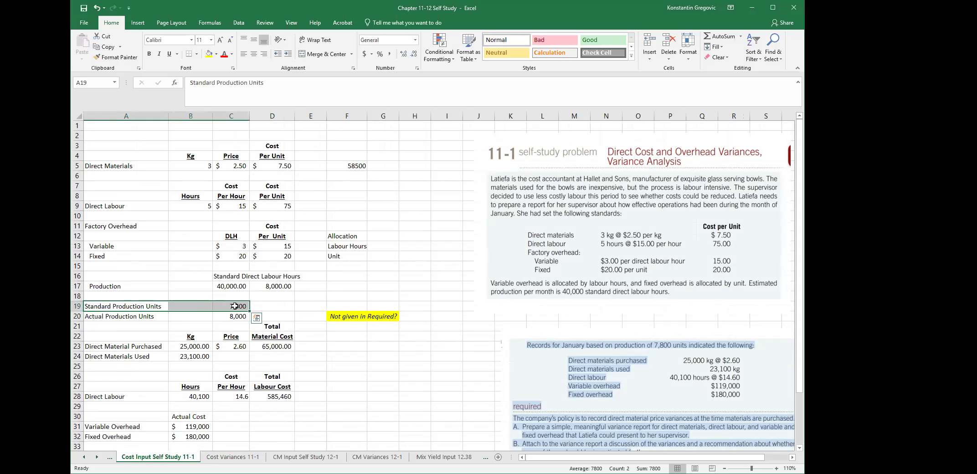
left_click(280, 167)
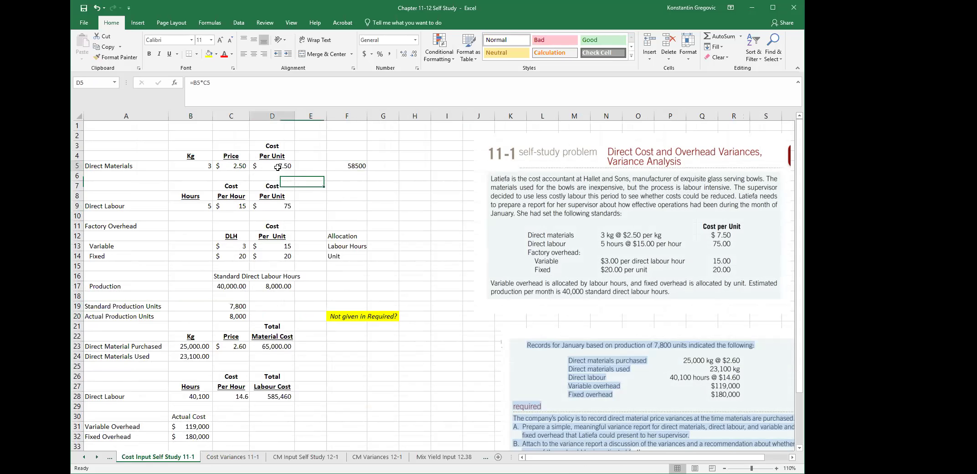
left_click(124, 166)
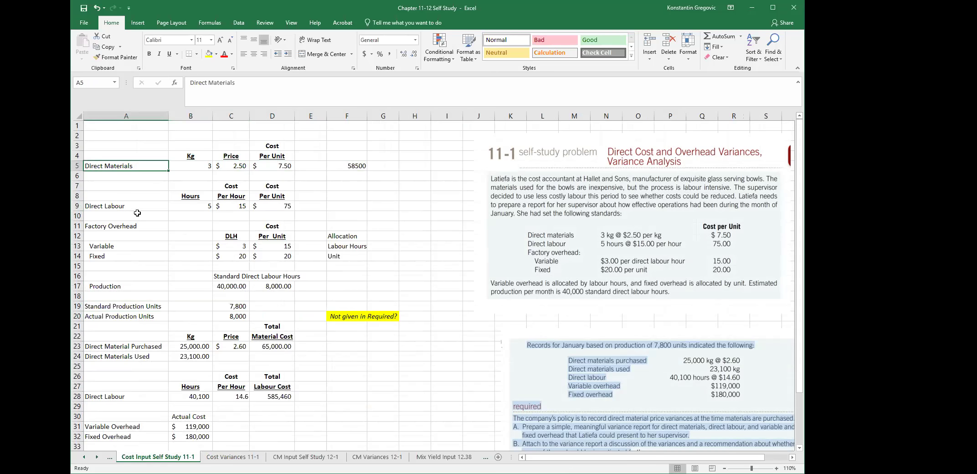
left_click(267, 168)
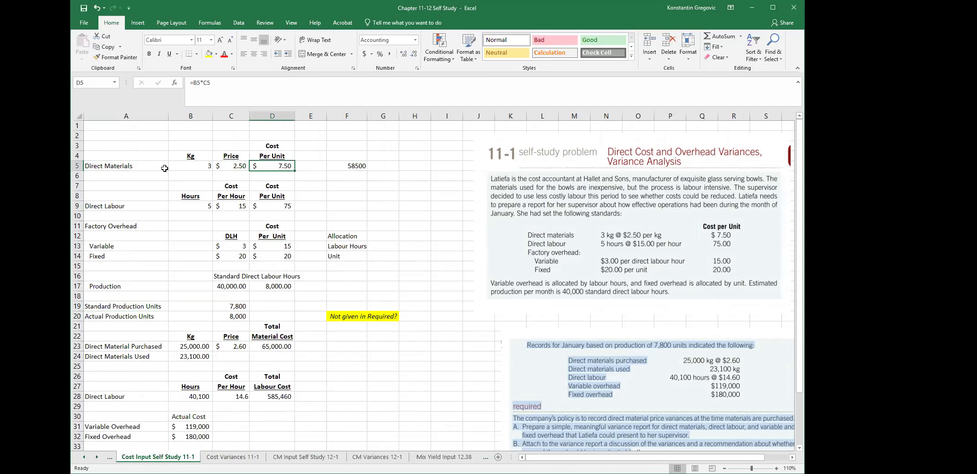
Step: On Cost Variances 11-1, trace the DM Price Variance formula in D9 to the actual cost in C7 and flexible budget in F7
left_click(232, 456)
left_click(387, 281)
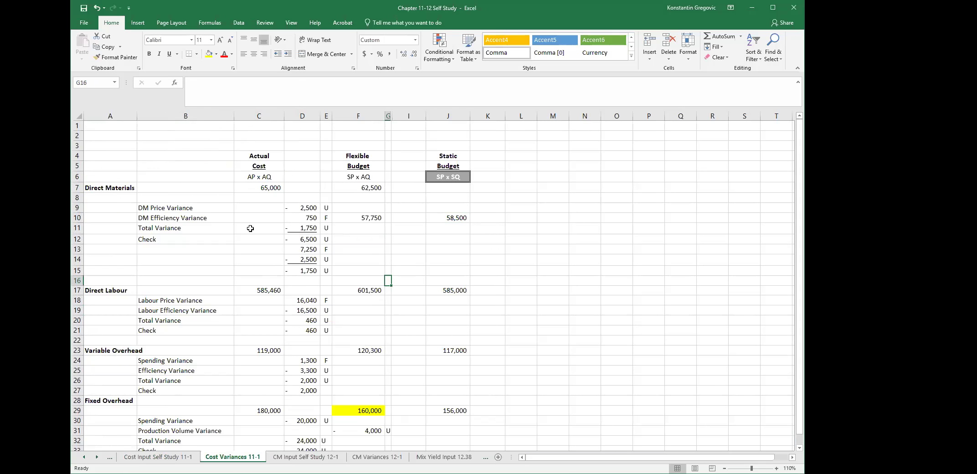
left_click(235, 207)
left_click(247, 188)
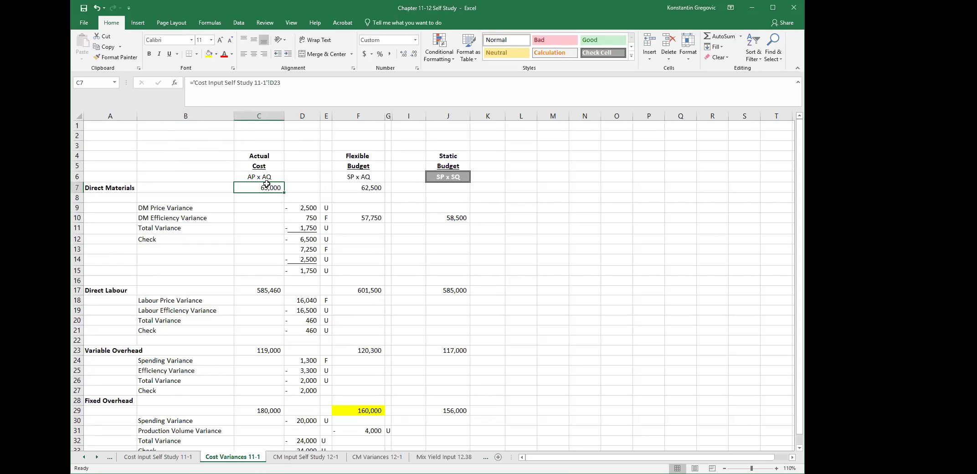
left_click(302, 208)
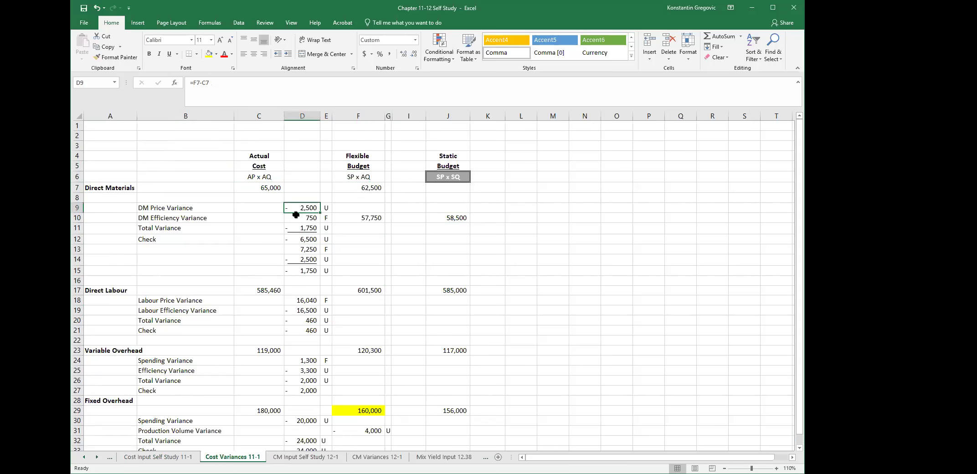
left_click(273, 188)
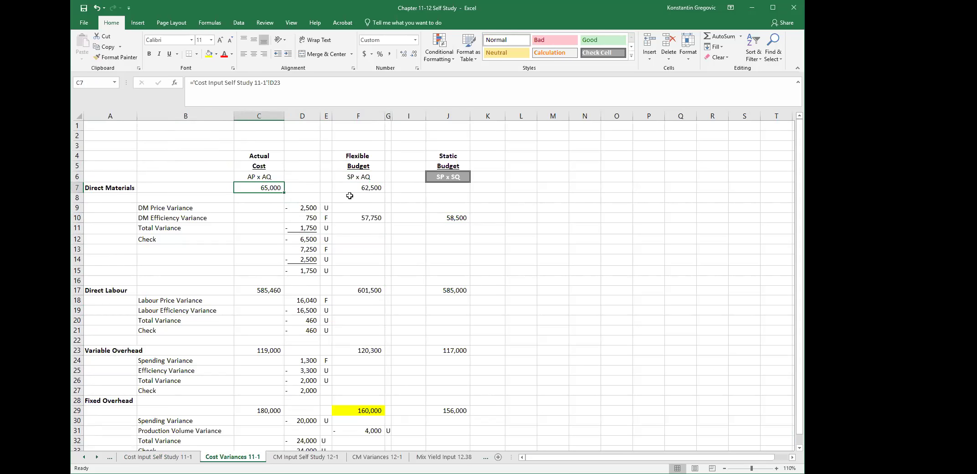
left_click(384, 188)
left_click(300, 207)
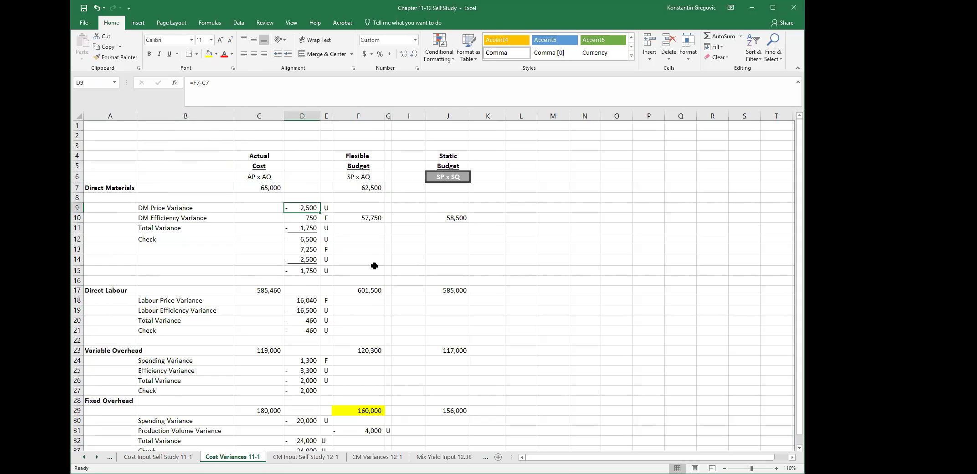
Step: Examine the DM Efficiency Variance formula in D10 with its F10 and J10 sources, plus the check total in D15
left_click(307, 218)
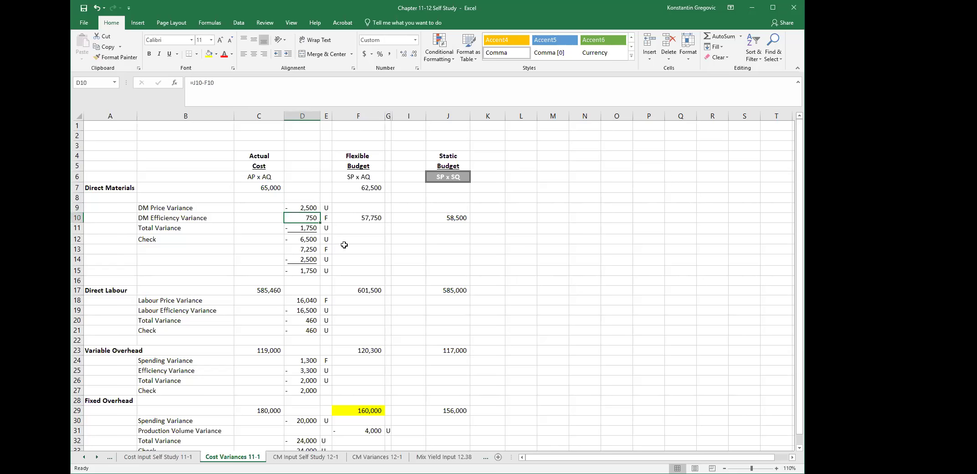
key("F2")
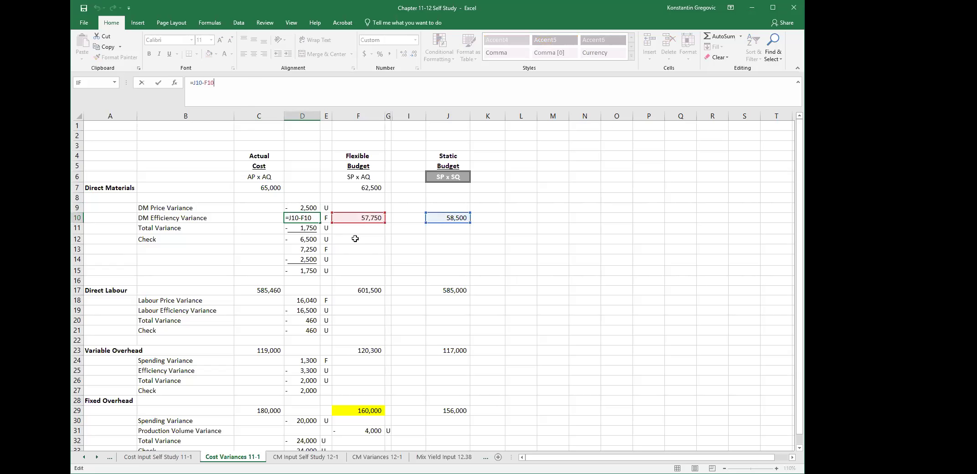
key("Escape")
left_click_drag(373, 217, 433, 226)
left_click(409, 241)
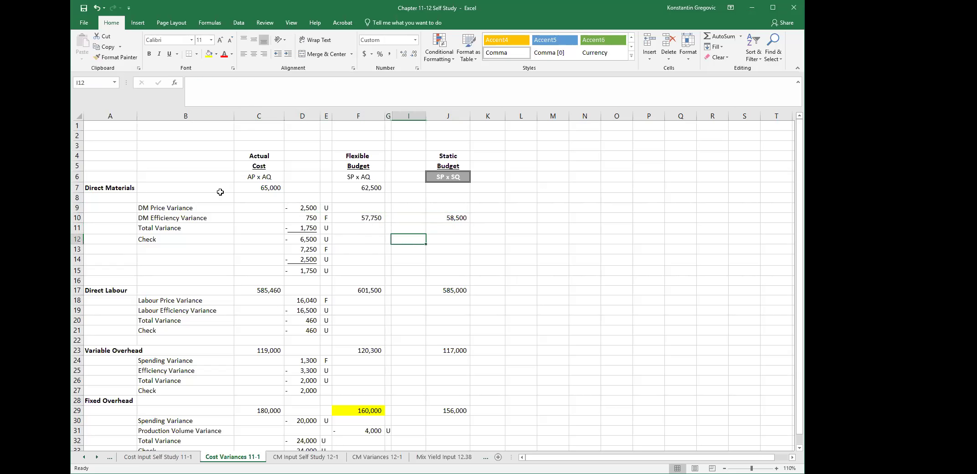
left_click(305, 270)
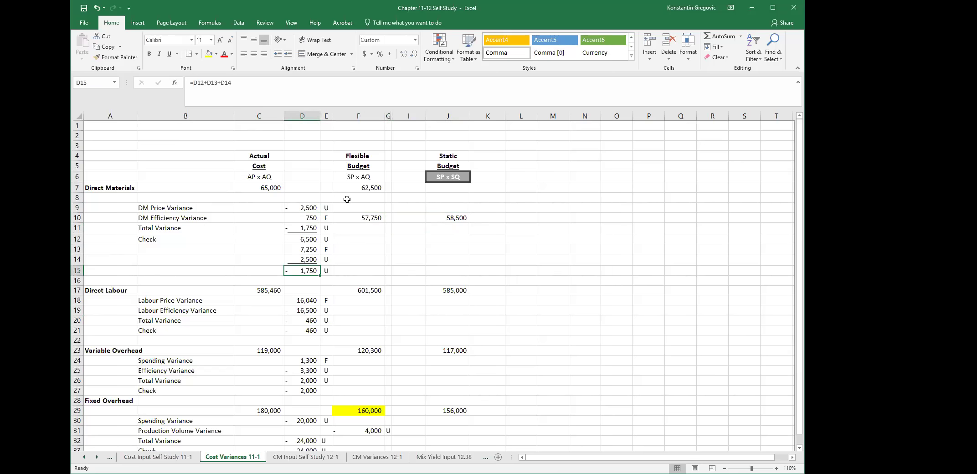
Step: In the blank cell L15, calculate the Direct Materials actual cost minus the static budget with =C7-J10
left_click(529, 273)
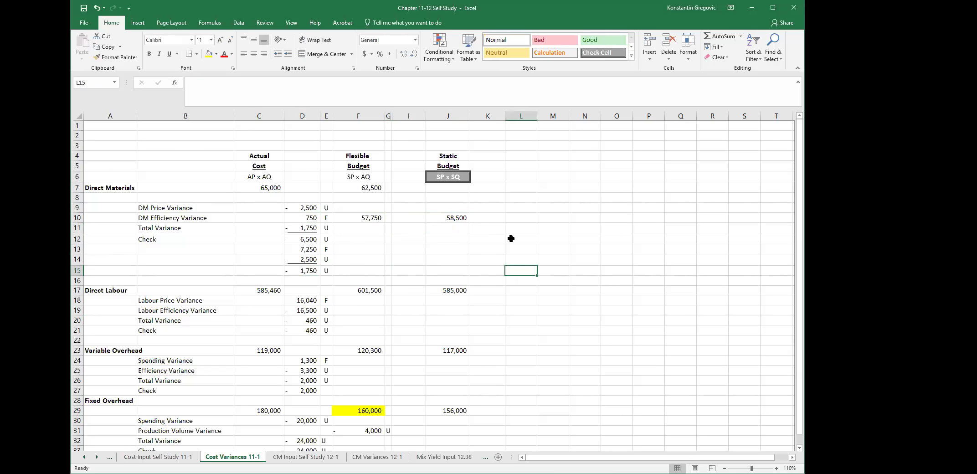
type("=")
key("Left")
key("Left")
key("Left")
key("Left")
key("Left")
key("Left")
key("Left")
key("Up")
key("Up")
key("Up")
key("Up")
key("Up")
key("Up")
key("Up")
key("Up")
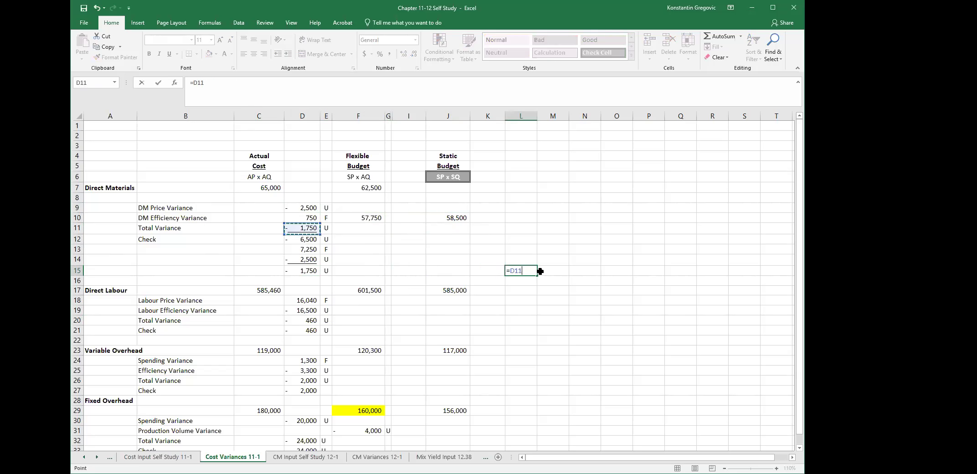
key("Left")
type("-")
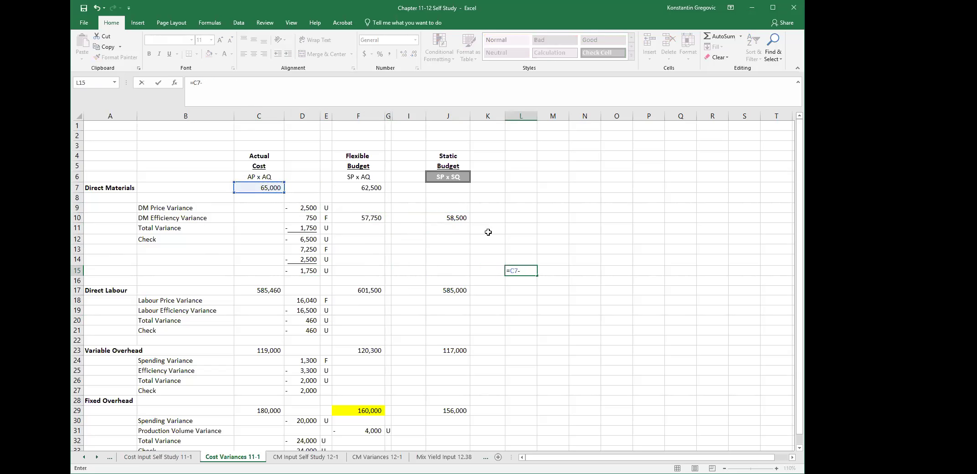
left_click(456, 211)
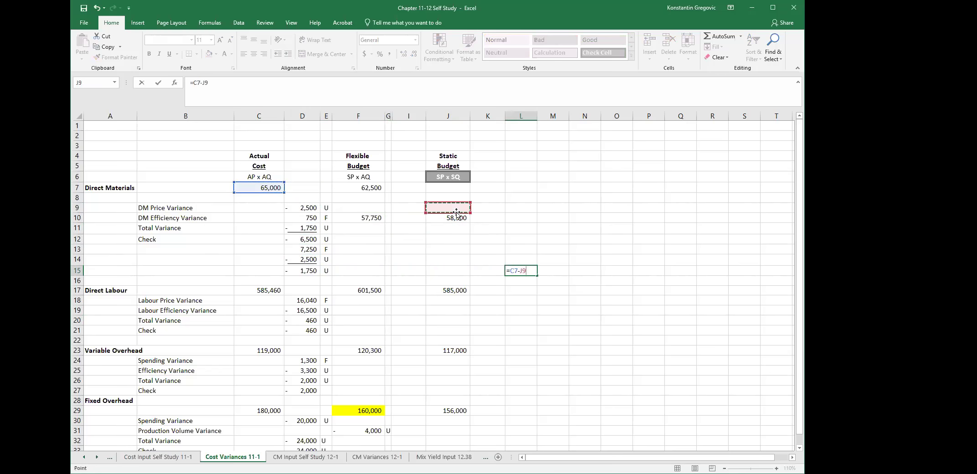
left_click(456, 218)
key("Return")
key("Up")
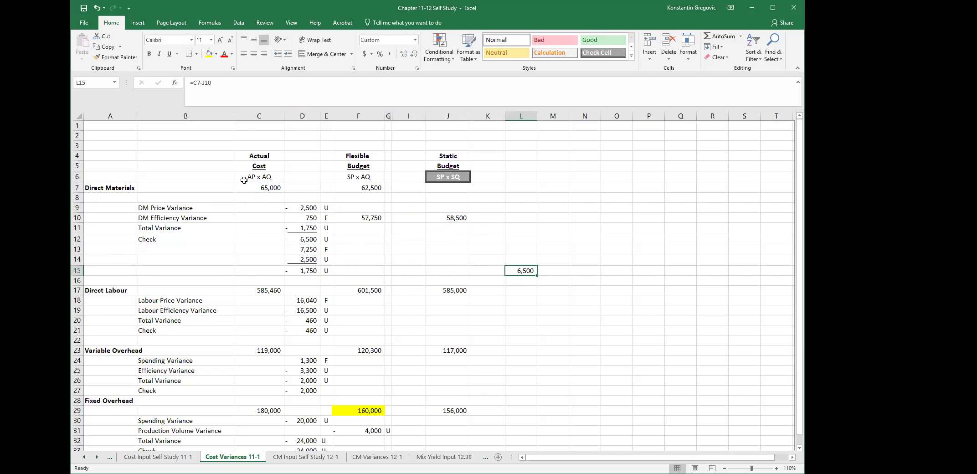
Step: Compare the L15 test result with the Check formula in D12, then clear L15
left_click(292, 237)
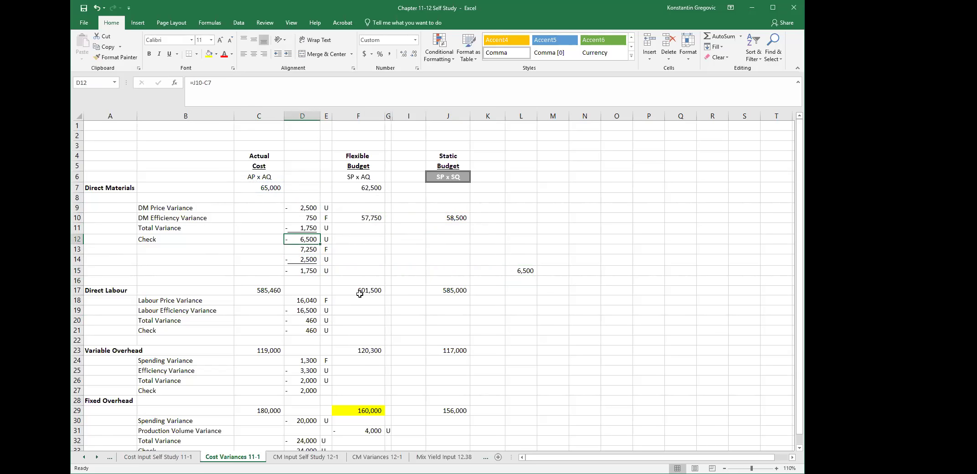
left_click(530, 268)
key("Delete")
Step: Highlight the cells referenced by the DM Price Variance formula in D9, leaving the formula as it is
left_click(302, 207)
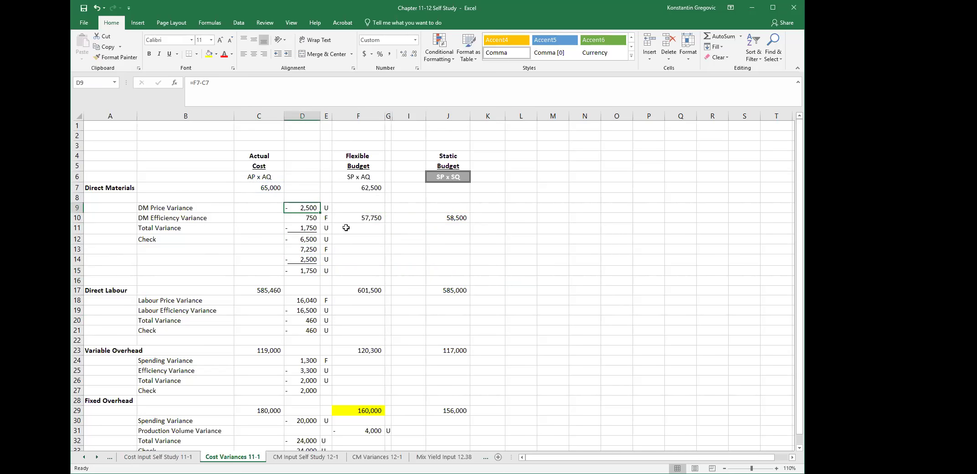
left_click(238, 78)
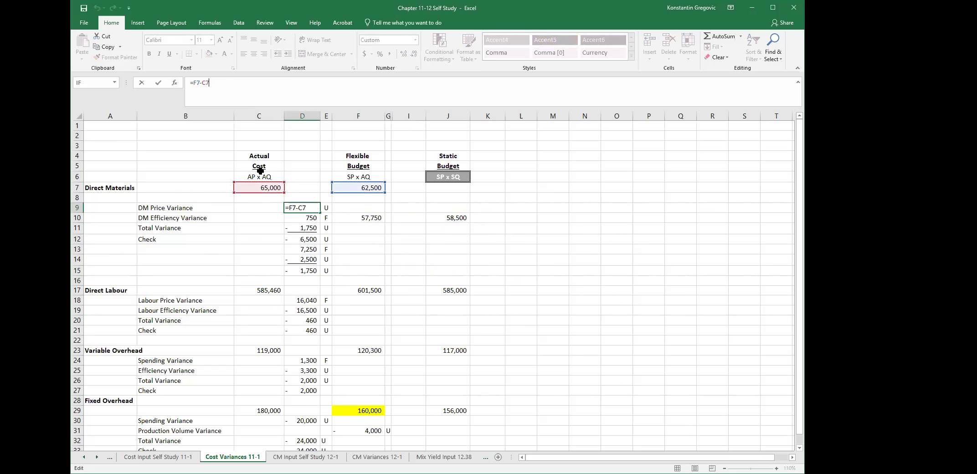
key("Escape")
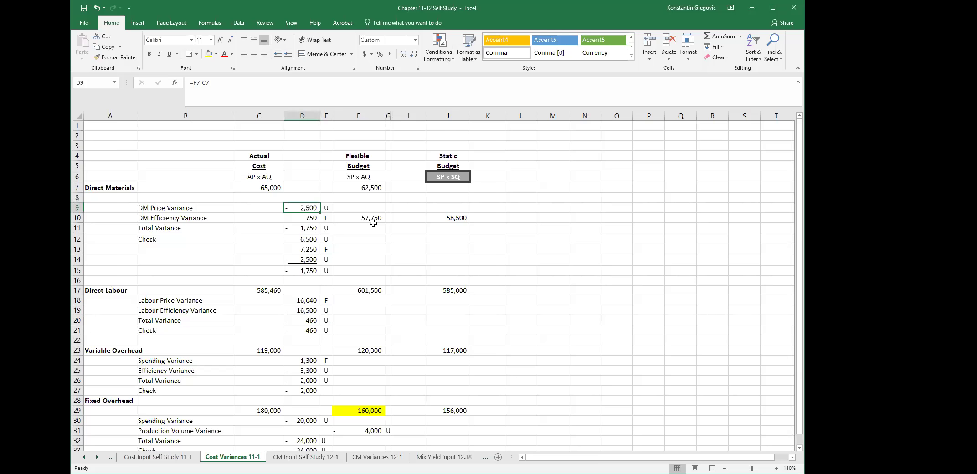
Step: Review which cells the DM Efficiency Variance in D10 references, and check the flexible budget in F10 against the static budget in J10
left_click(316, 220)
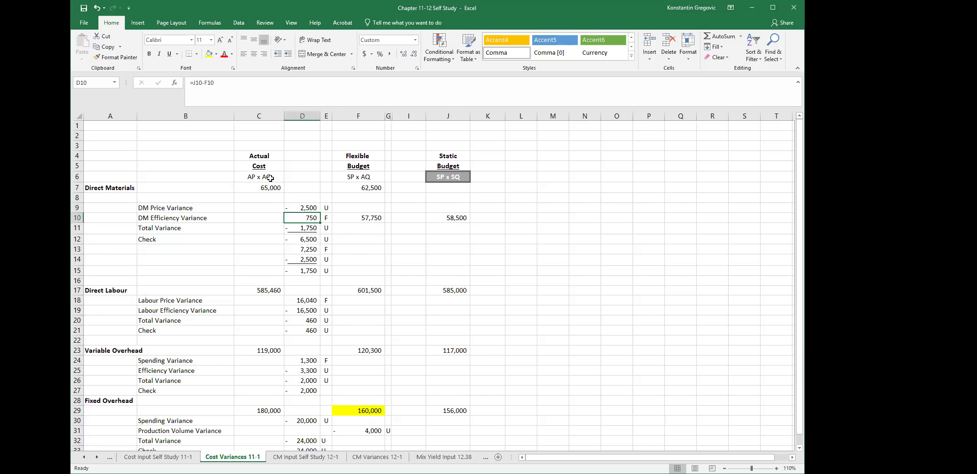
left_click(257, 83)
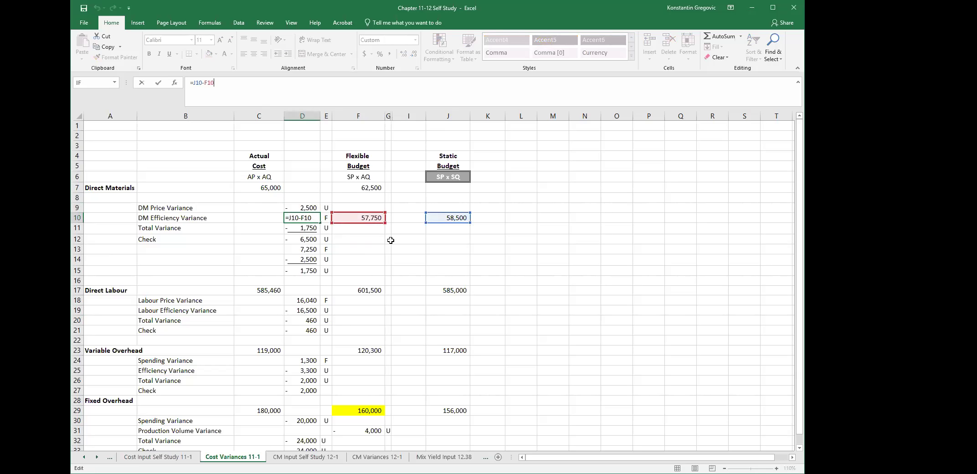
key("Return")
left_click(376, 219)
left_click(450, 216)
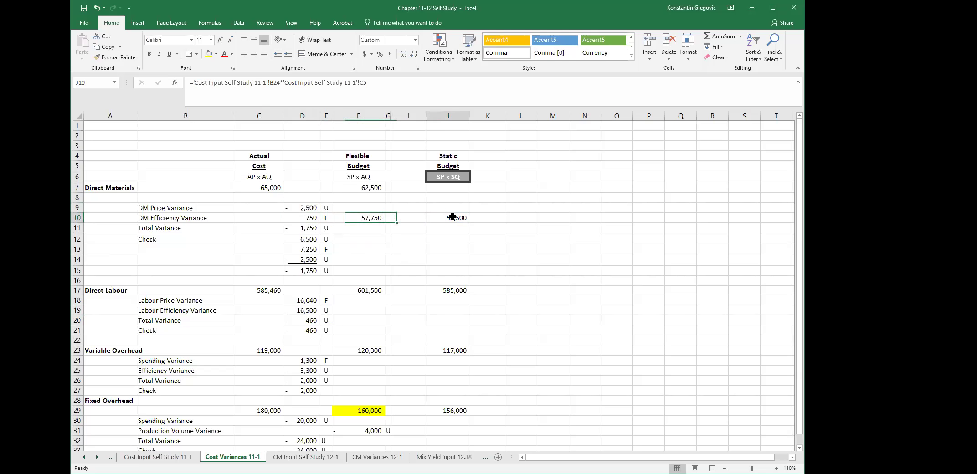
left_click(314, 218)
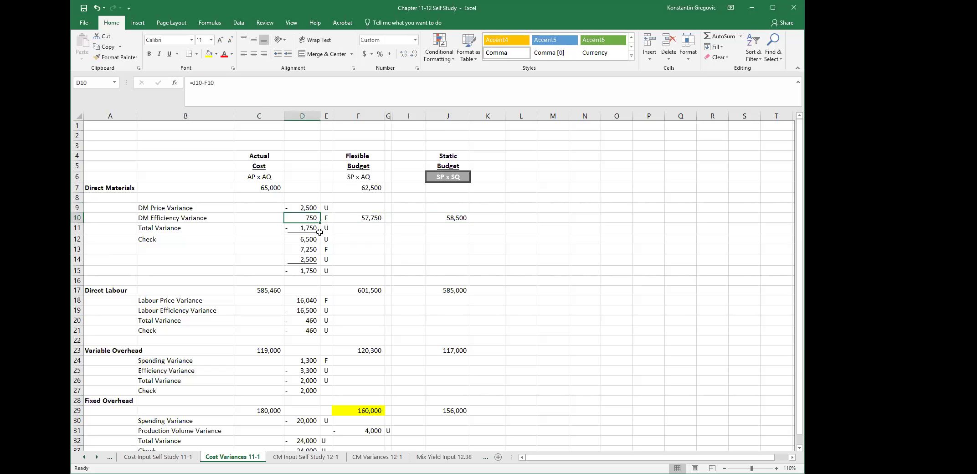
left_click(363, 217)
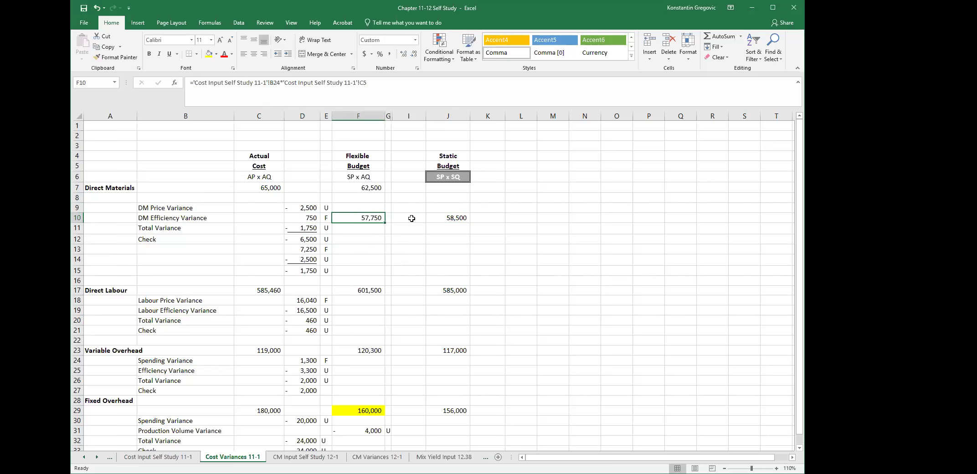
left_click(450, 221)
Step: Check which cells the Direct Materials Total Variance in D11 adds, and review the F10:J10 and C7:F7 figures behind the efficiency and price variances
left_click(301, 230)
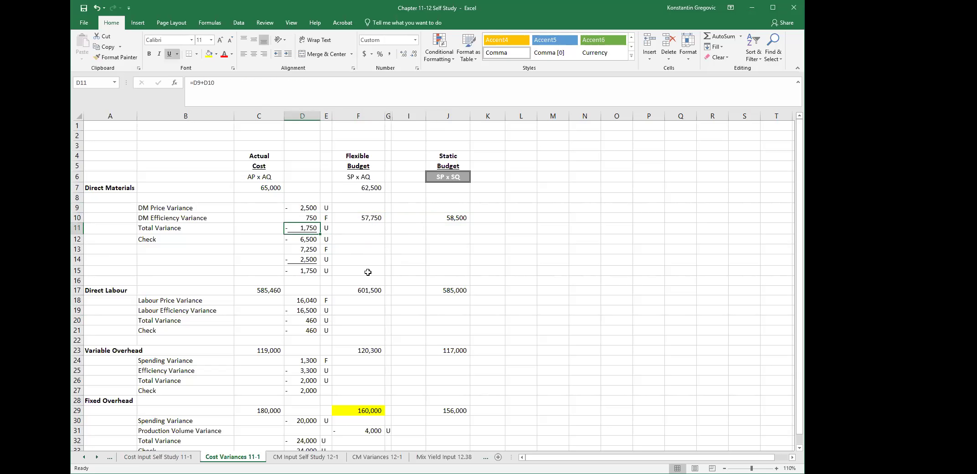
key("F2")
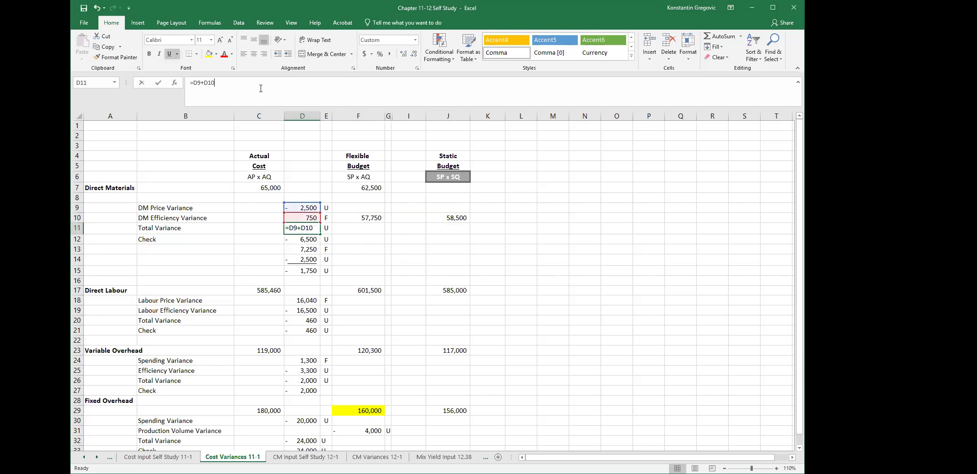
key("Escape")
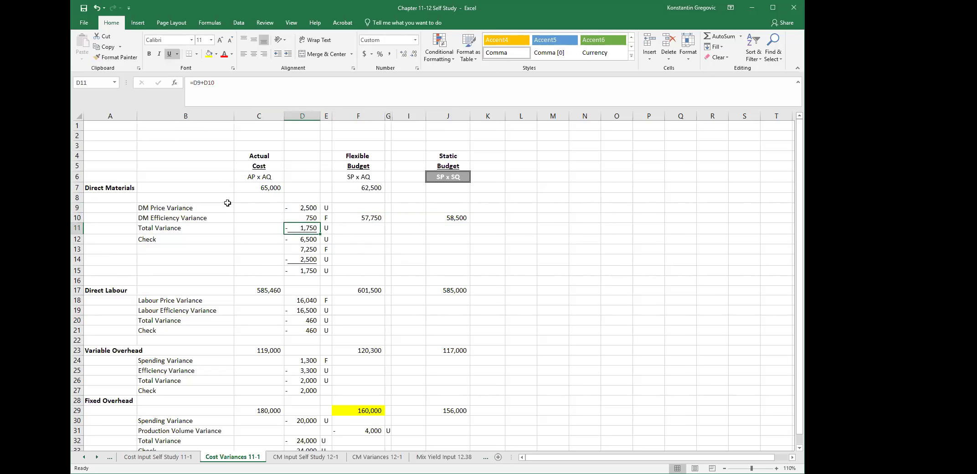
left_click(209, 206)
left_click(203, 218)
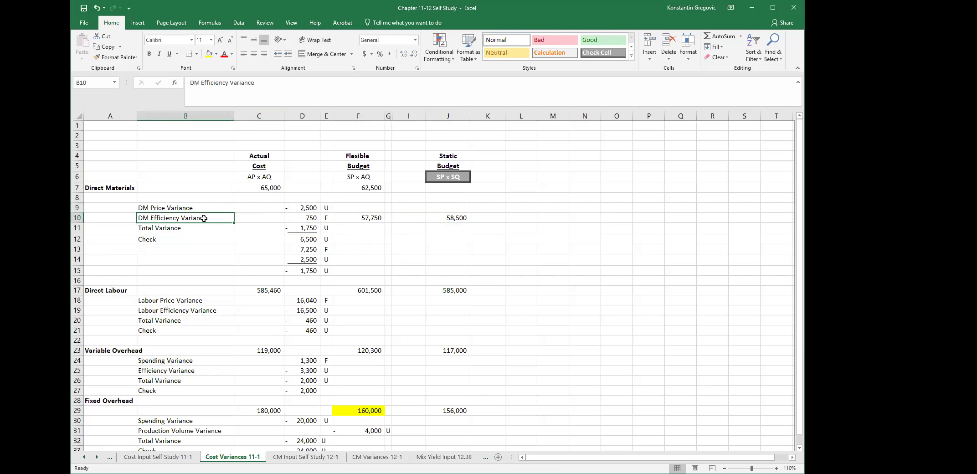
left_click_drag(372, 219, 455, 218)
left_click_drag(273, 187, 339, 192)
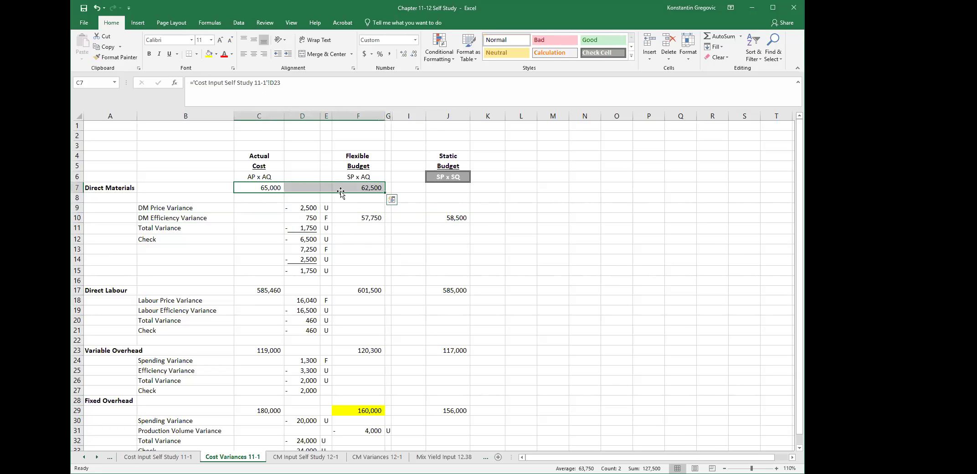
Step: Compare the Check formula in D12 with Total Variance in D11, highlighting the cells D11 references again without changing it
left_click(247, 248)
left_click(304, 241)
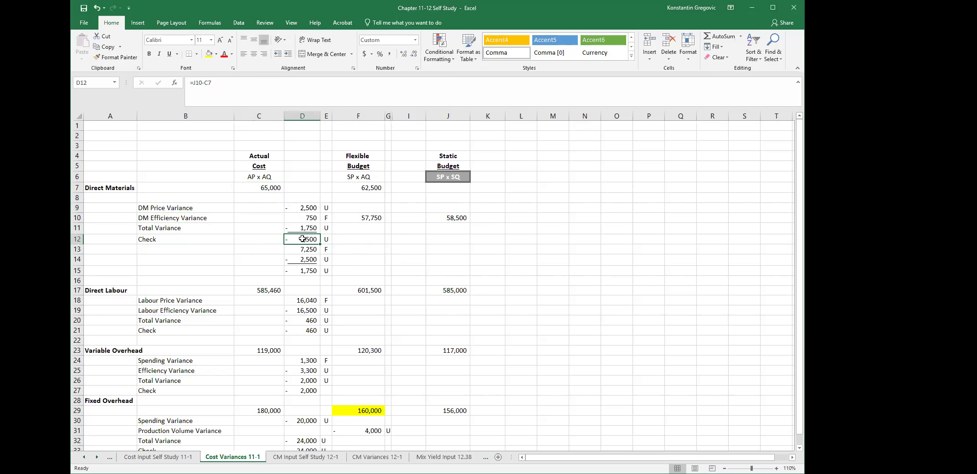
left_click(302, 228)
left_click(260, 83)
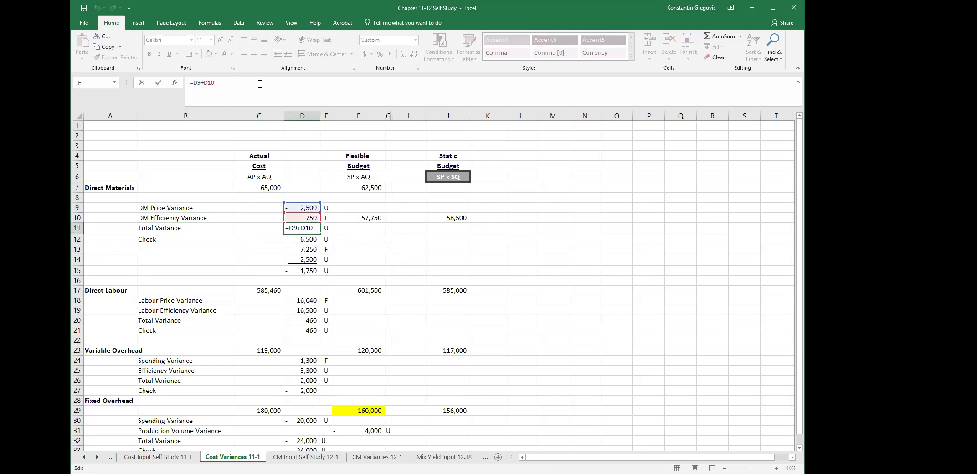
key("Escape")
Step: Go through the Direct Materials variances from D9 to D12 and highlight the cells the Check formula in D12 references, leaving it as is
left_click(307, 209)
key("Down")
key("Down")
key("Down")
scroll(312, 240, "down", 1)
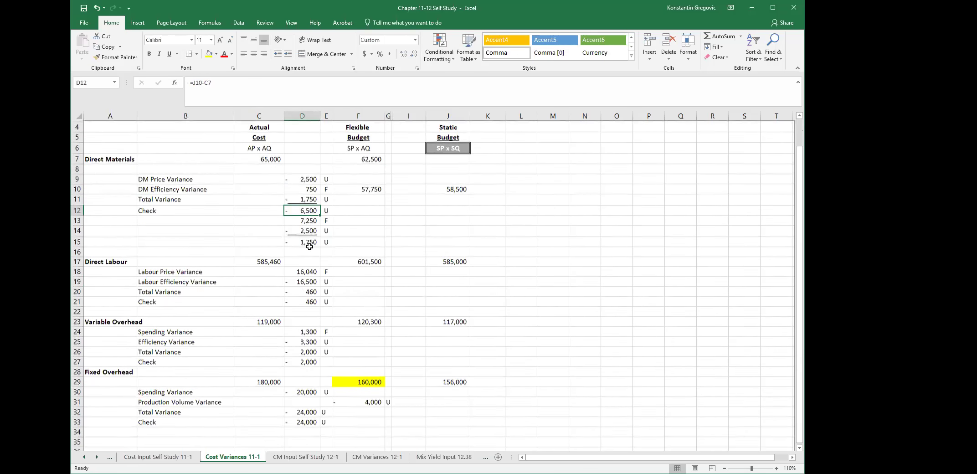
scroll(314, 237, "up", 1)
scroll(315, 235, "up", 1)
left_click(268, 83)
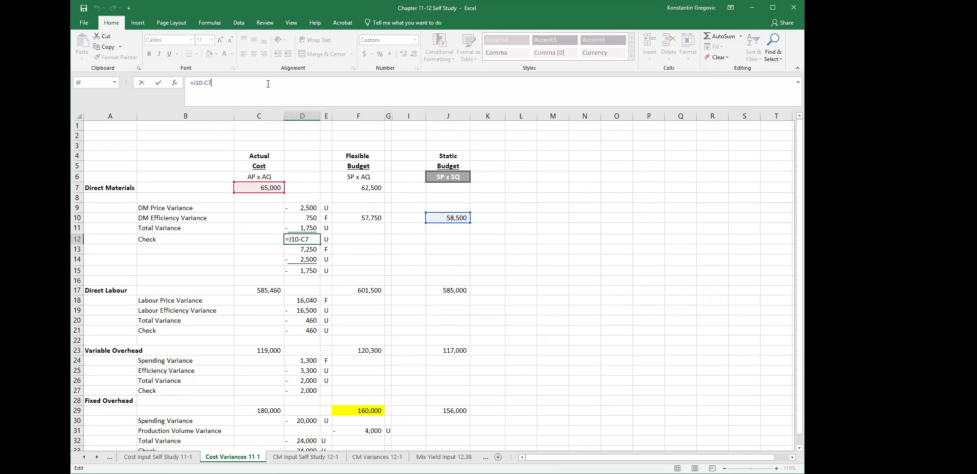
key("Escape")
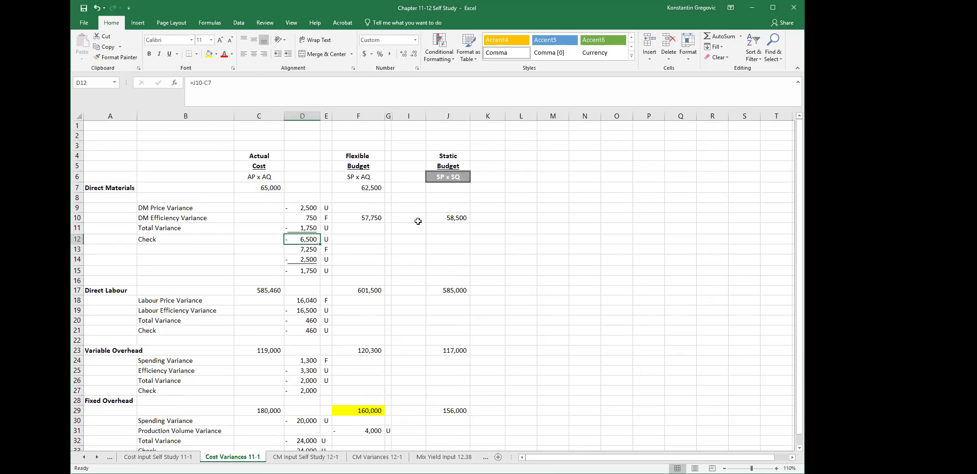
Step: Examine which actual cost and flexible budget cells the check formulas in D13 and D14 reference, without editing them
left_click(318, 251)
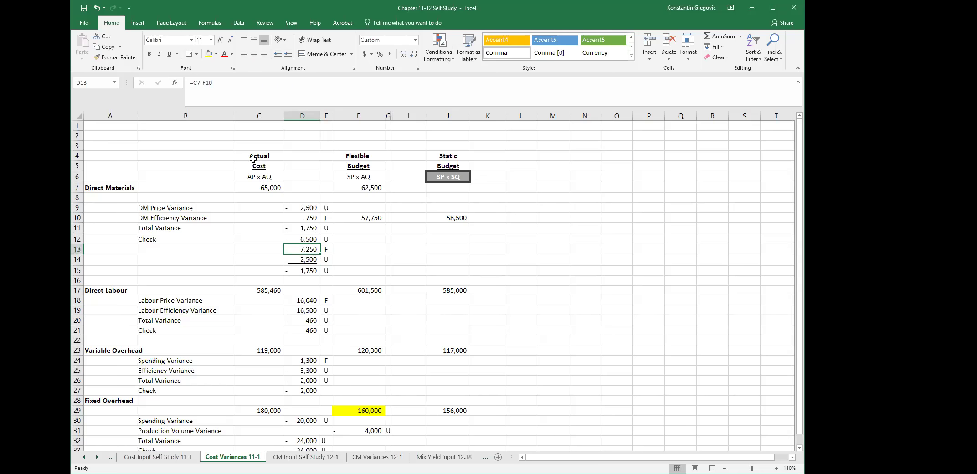
left_click(255, 91)
key("Escape")
key("F2")
key("Escape")
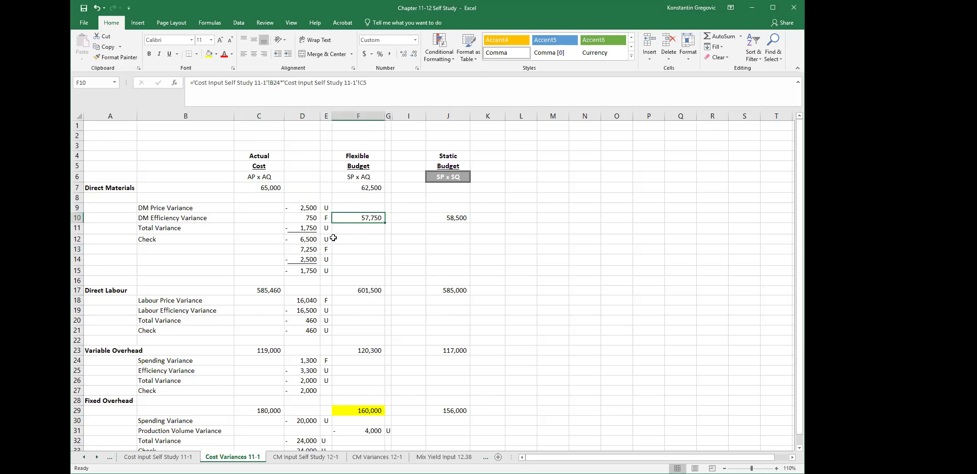
left_click(314, 258)
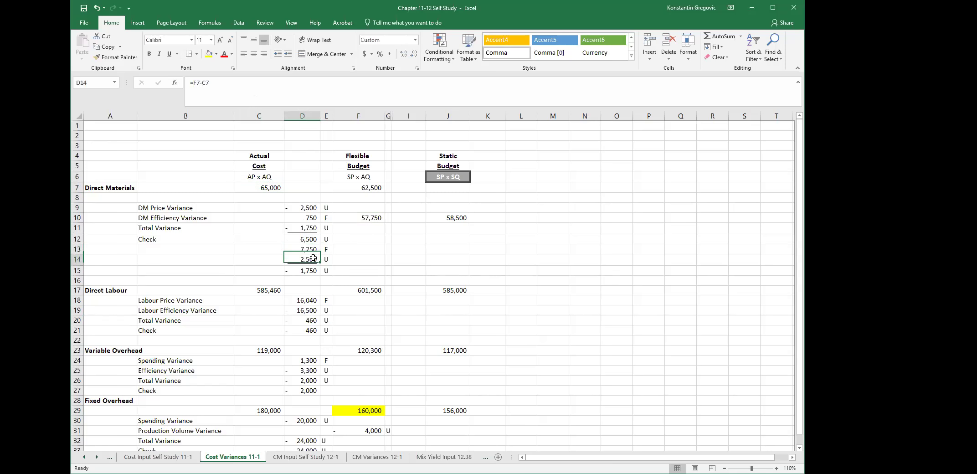
left_click(268, 91)
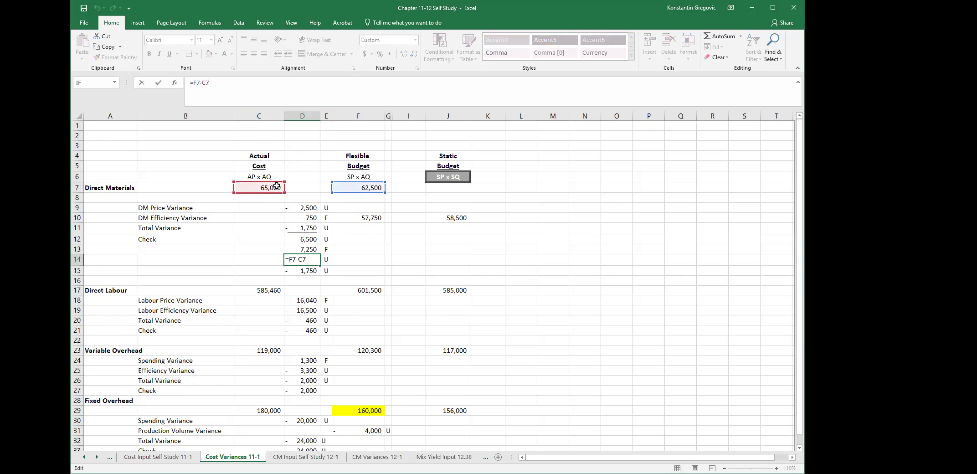
key("Escape")
Step: Compare the check total in D15 with the Direct Materials Total Variance in D11
left_click(297, 269)
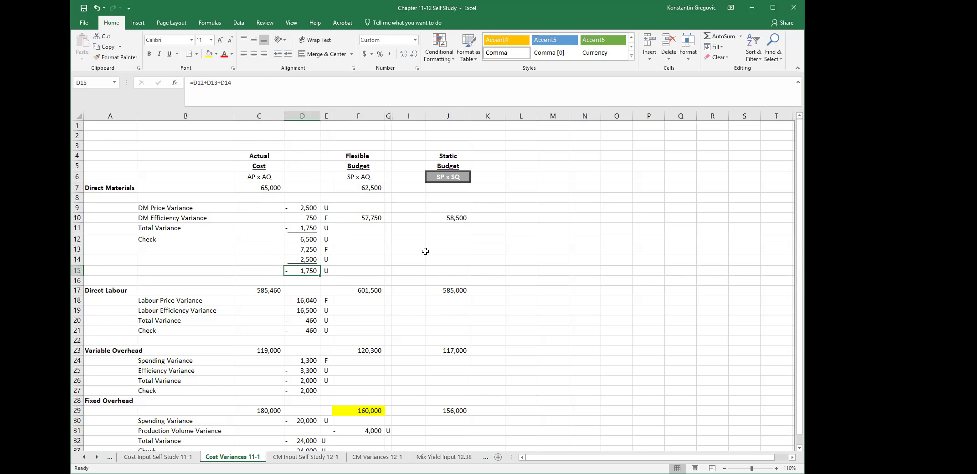
left_click(318, 228)
left_click(311, 270)
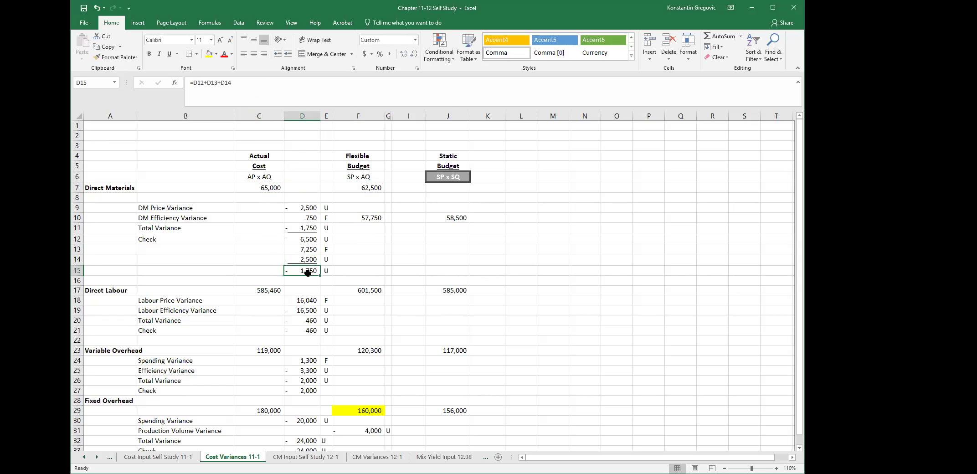
left_click(310, 231)
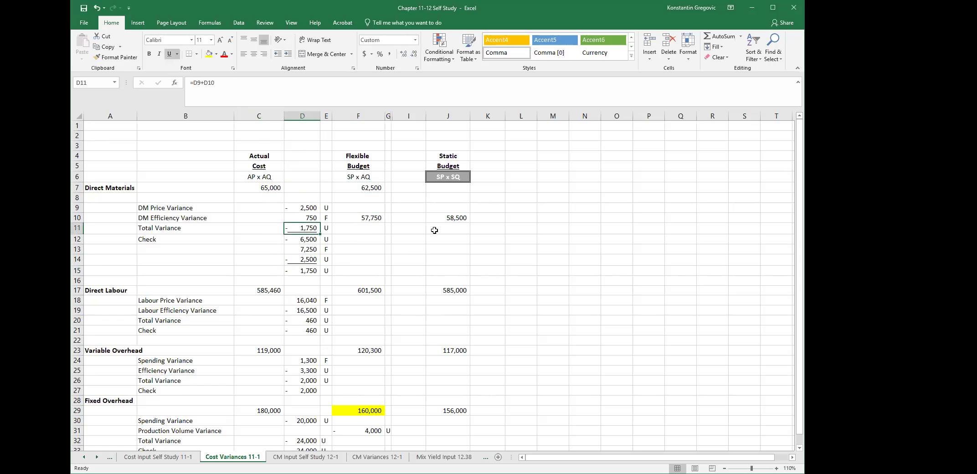
Step: Review the Actual Cost, Flexible Budget and Static Budget column headings with their AP x AQ, SP x AQ and SP x SQ definitions
left_click(264, 156)
left_click_drag(261, 170, 258, 188)
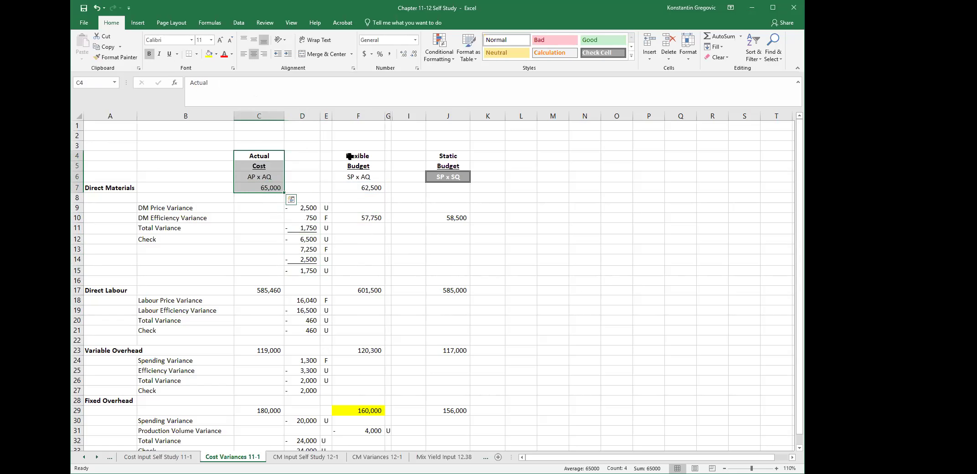
left_click_drag(347, 156, 351, 184)
left_click_drag(447, 155, 447, 178)
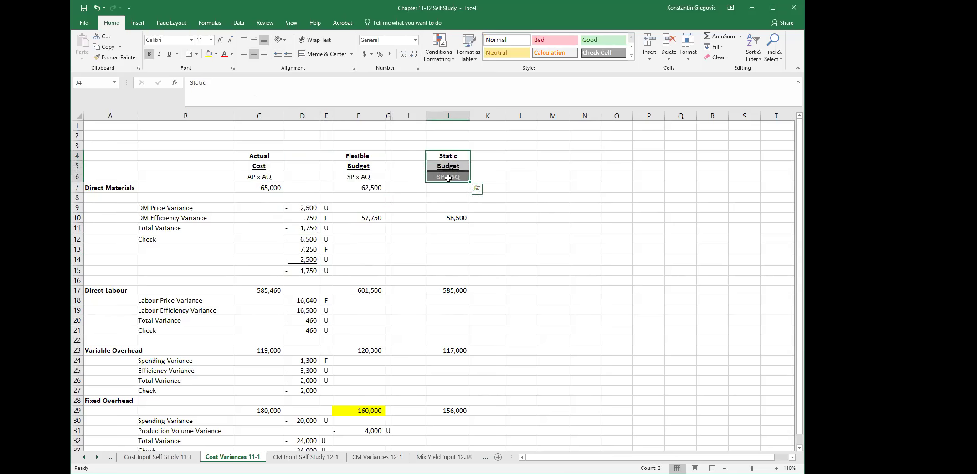
Step: Review the Direct Labour price, efficiency and total variance rows and the Check formula in D21
scroll(261, 223, "down", 1)
scroll(261, 223, "down", 2)
left_click(250, 250)
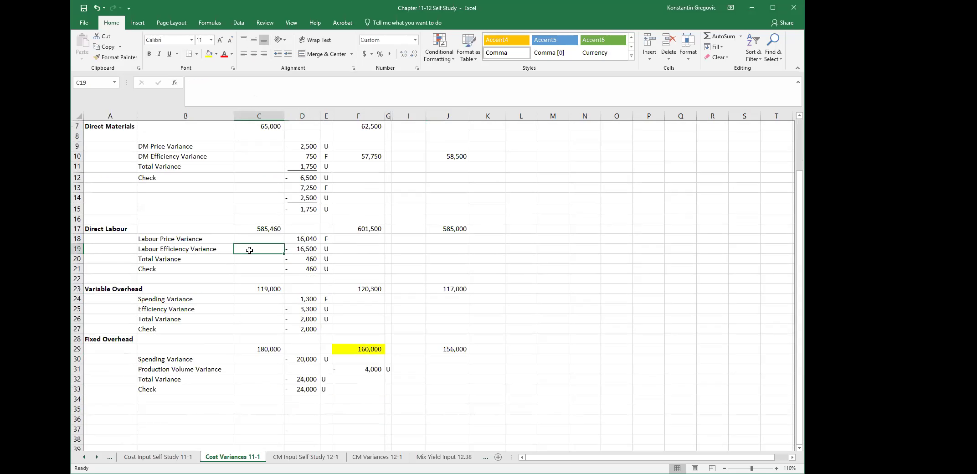
scroll(249, 250, "up", 1)
left_click(164, 269)
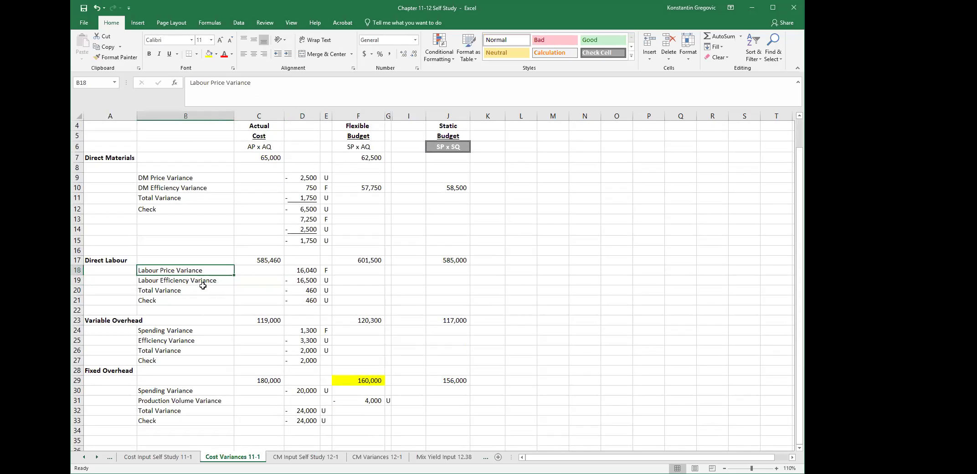
left_click(203, 283)
left_click(175, 290)
left_click(197, 303)
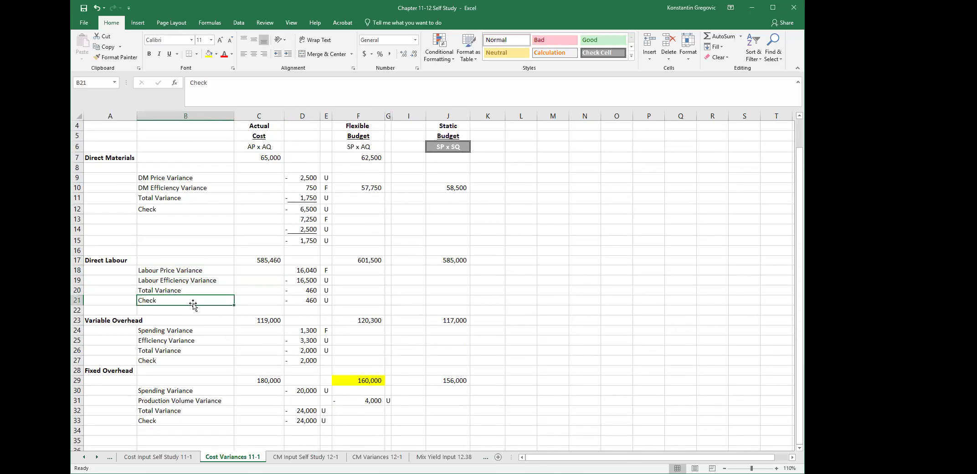
left_click(285, 300)
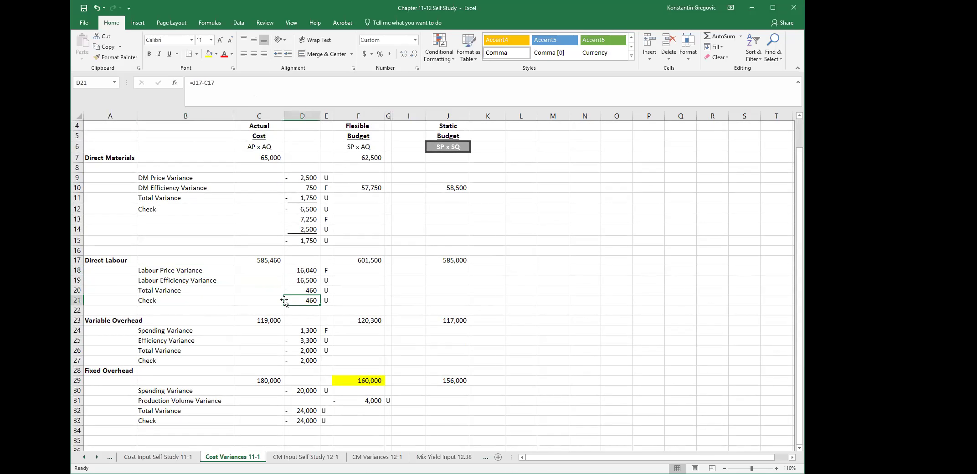
Step: From the Direct Labour actual cost in C17, go to the Cost Input Self Study 11-1 sheet and review the standard labour hours, rate and unit cost
left_click(267, 262)
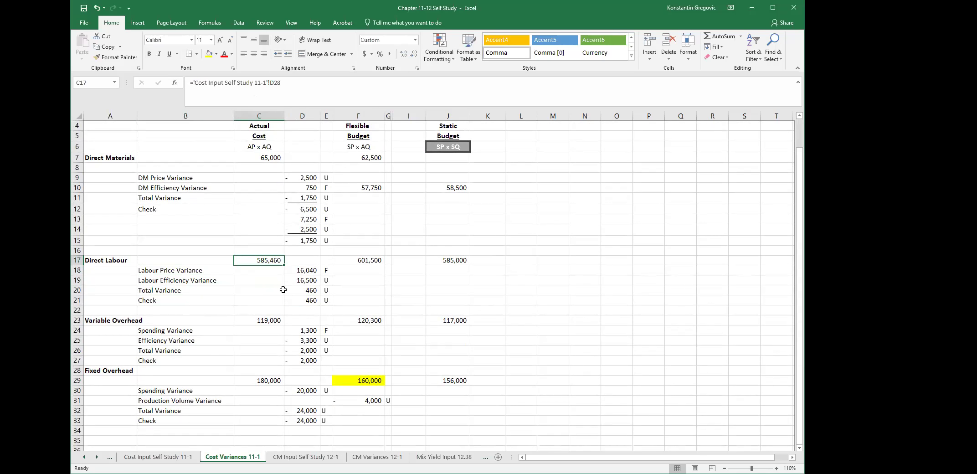
left_click(153, 455)
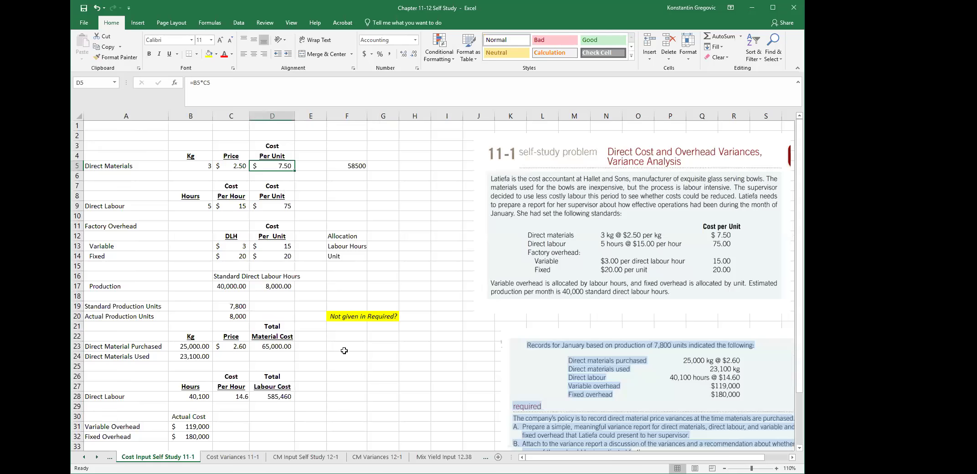
scroll(209, 319, "down", 1)
scroll(117, 228, "up", 1)
left_click(207, 210)
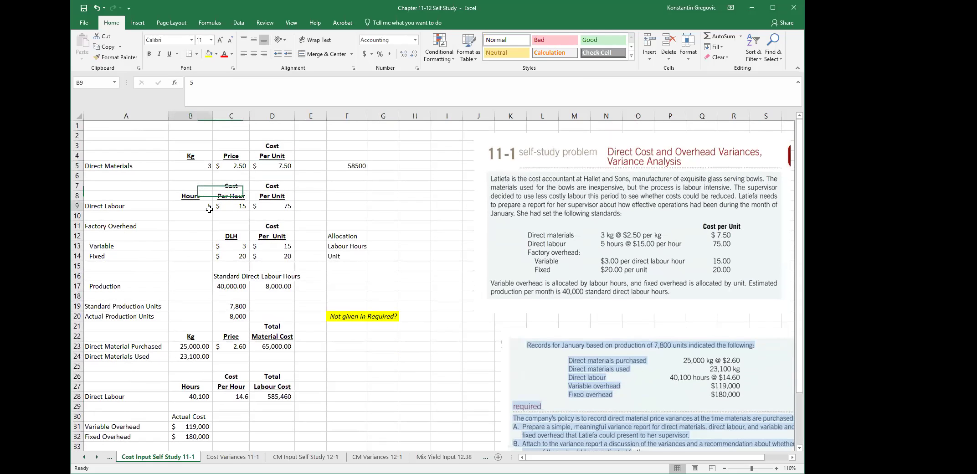
left_click(227, 208)
left_click(275, 207)
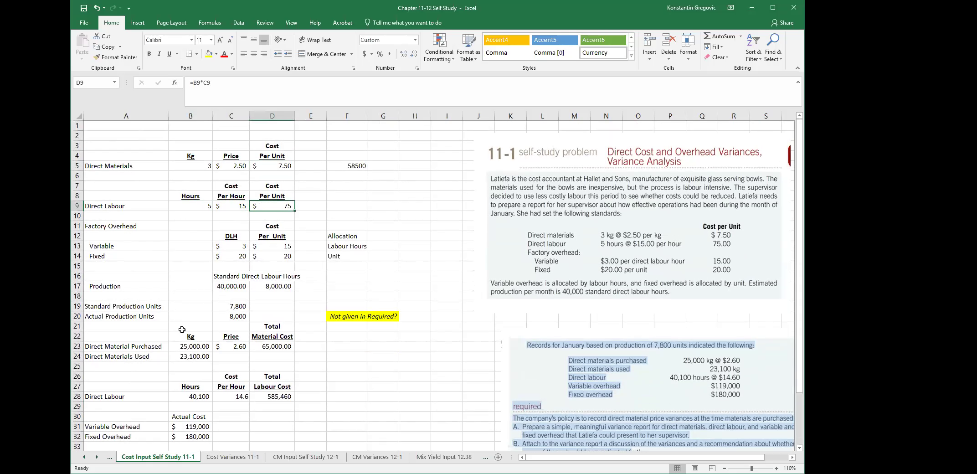
left_click(221, 344)
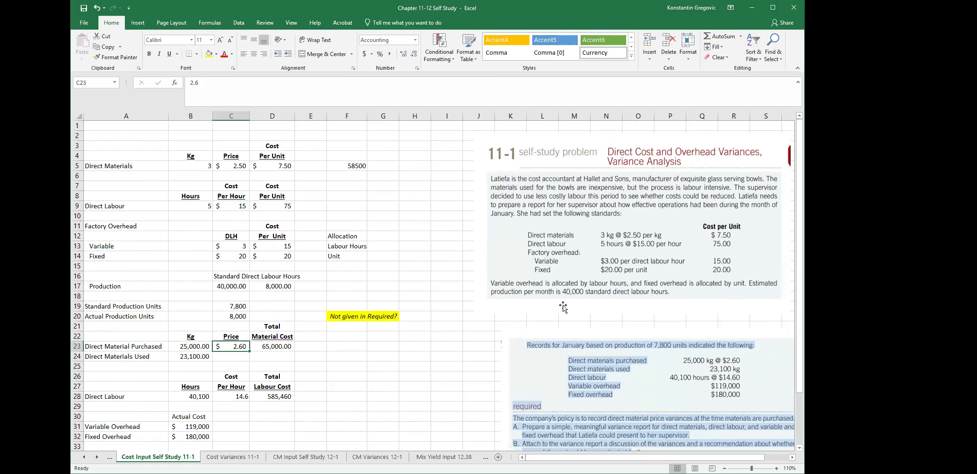
scroll(602, 345, "down", 1)
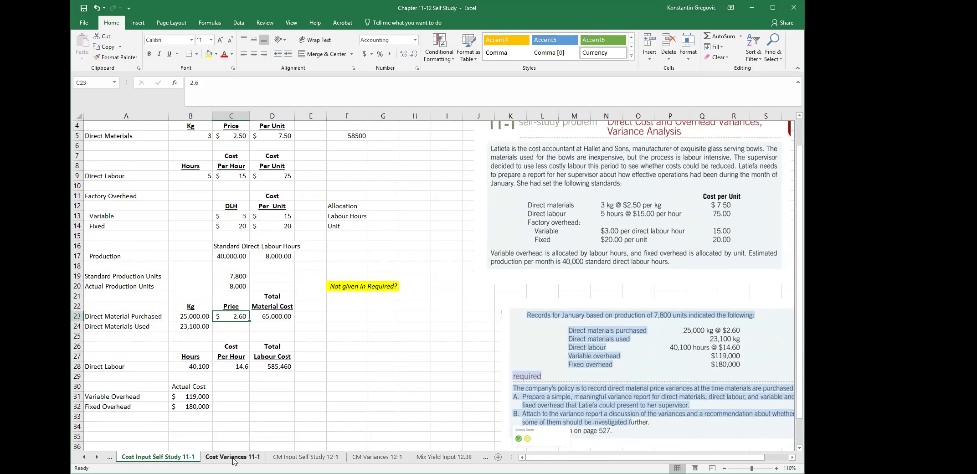
Step: Trace the Direct Labour actual cost in C17 of Cost Variances 11-1 to the hours, hourly cost and total in row 28 of the input sheet
left_click(208, 457)
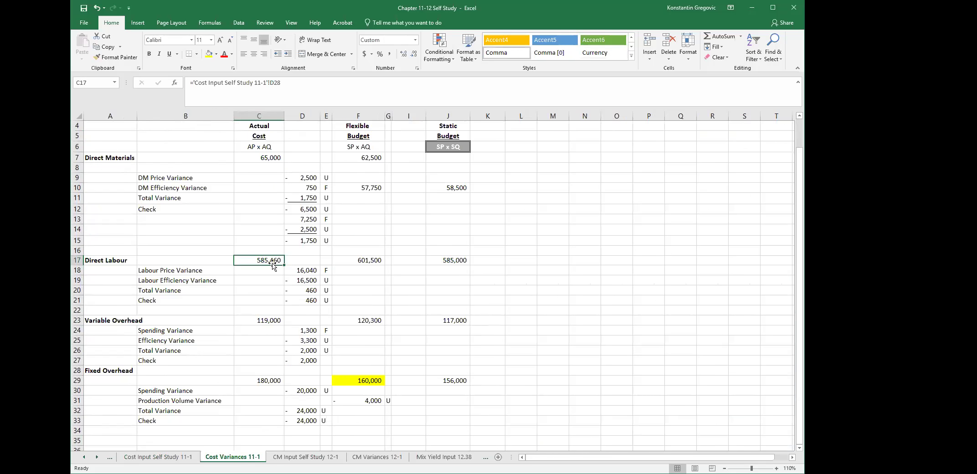
left_click(303, 91)
left_click(158, 457)
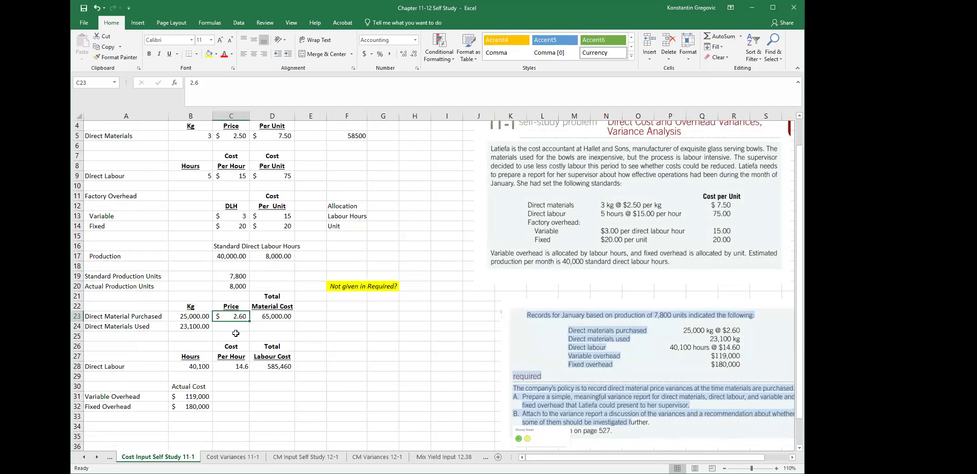
left_click(264, 368)
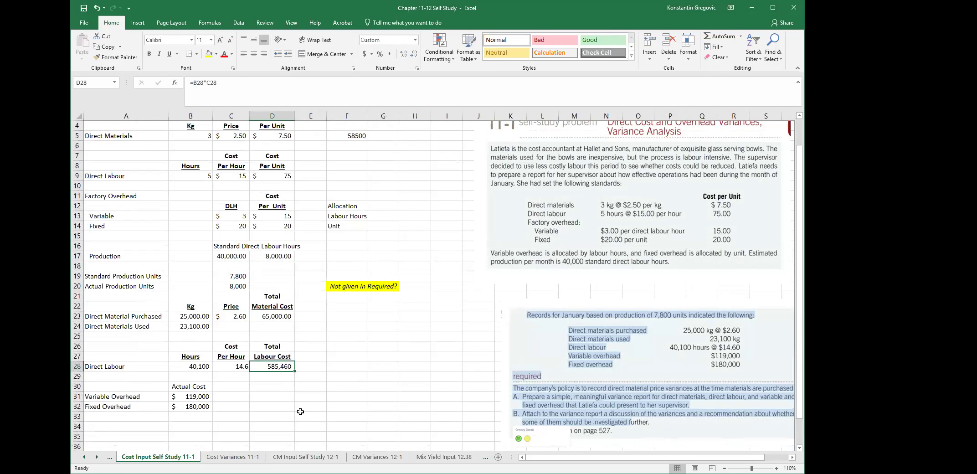
left_click(250, 454)
left_click(175, 456)
left_click(191, 366)
left_click(244, 365)
left_click(281, 367)
left_click(232, 456)
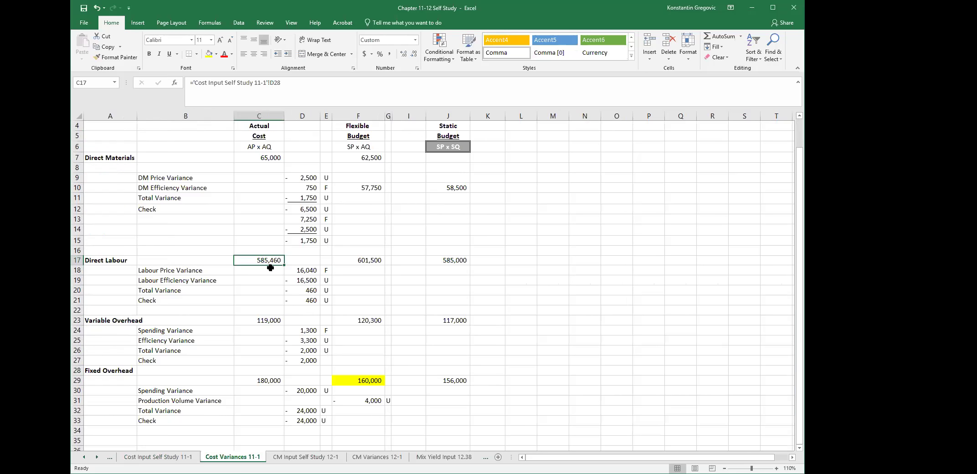
Step: Review the Direct Labour flexible budget formula in F17, the static budget formula in J17 and the Check in D21
left_click(364, 259)
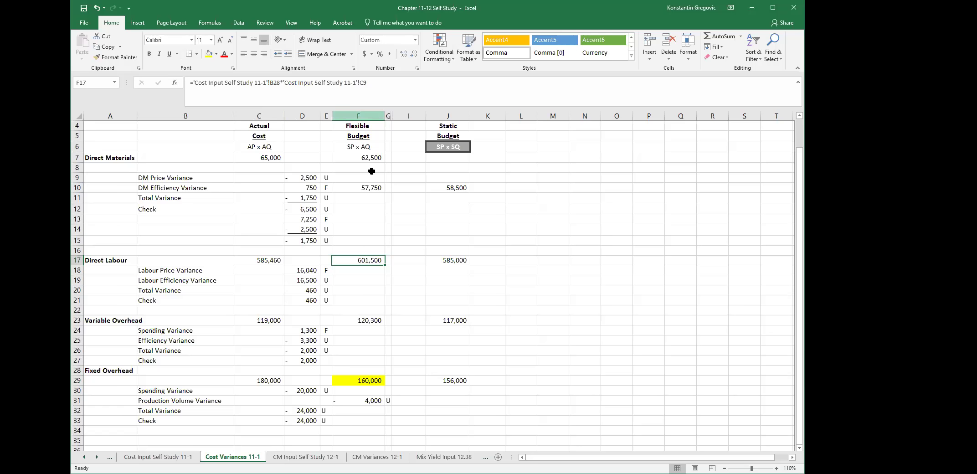
left_click(440, 261)
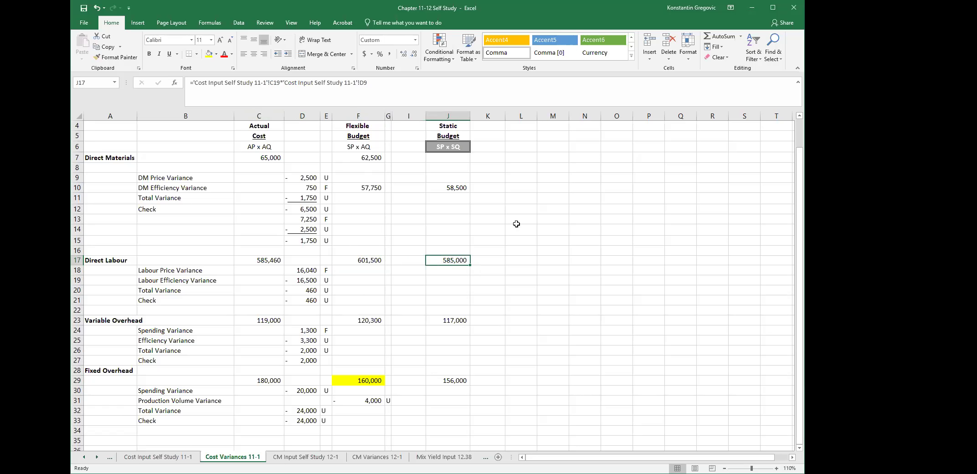
left_click(307, 298)
scroll(314, 283, "down", 1)
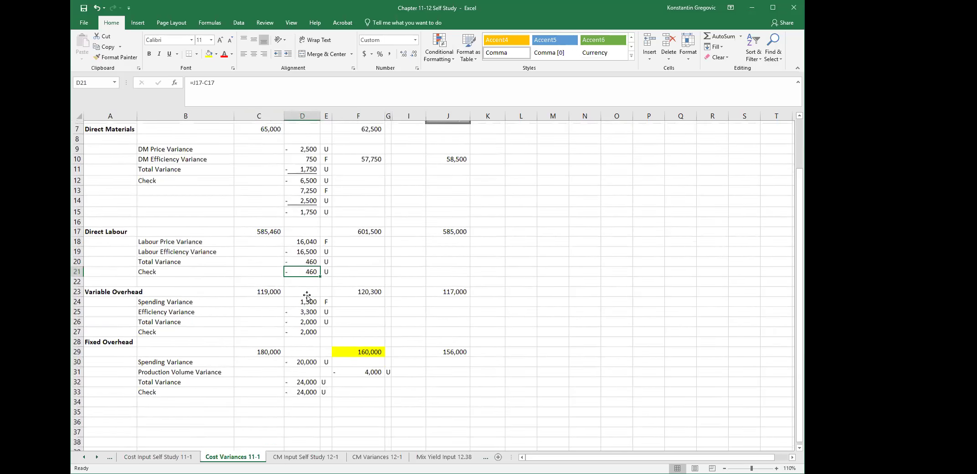
left_click(360, 229)
scroll(366, 287, "up", 1)
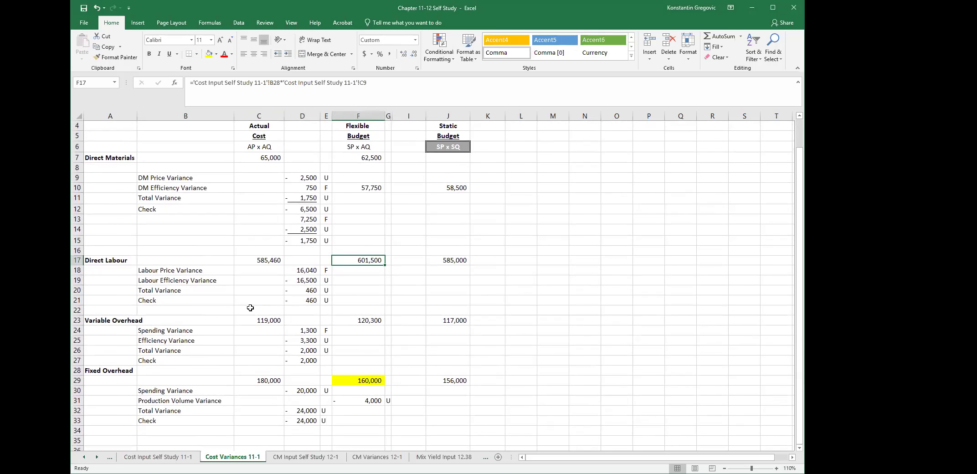
Step: Trace the Labour Price Variance formula =F17-C17 in D18 to the Direct Labour flexible budget and actual cost cells
left_click(164, 271)
left_click(291, 271)
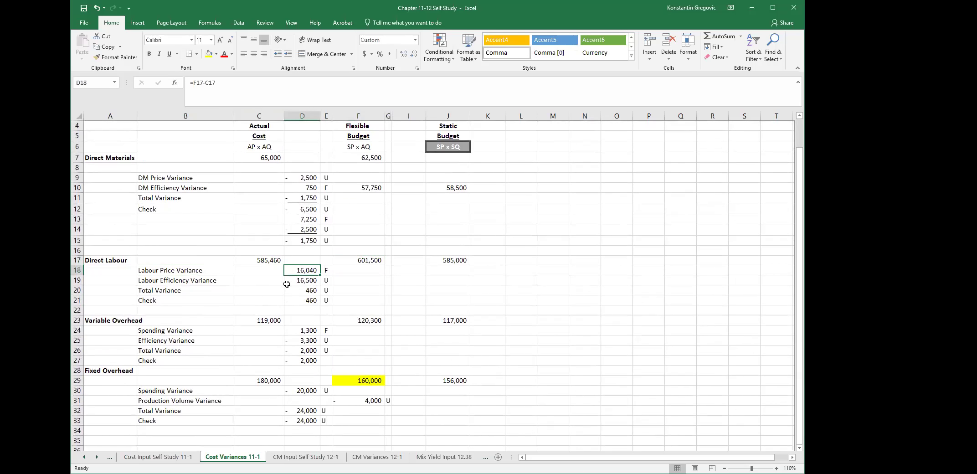
left_click_drag(265, 263, 467, 273)
left_click(360, 320)
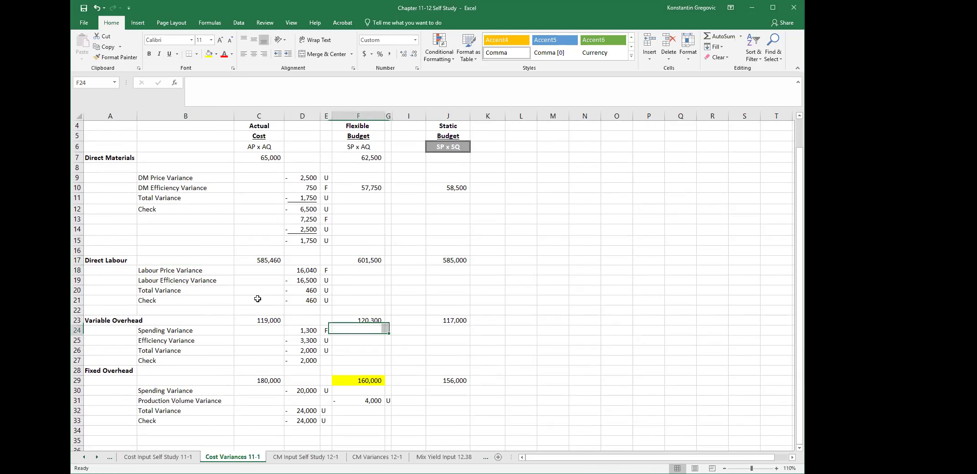
left_click(303, 270)
key("F2")
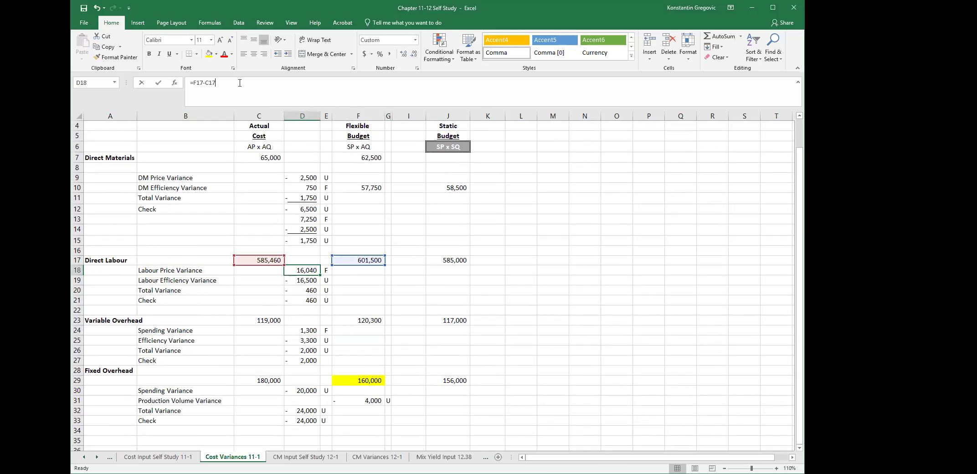
key("Escape")
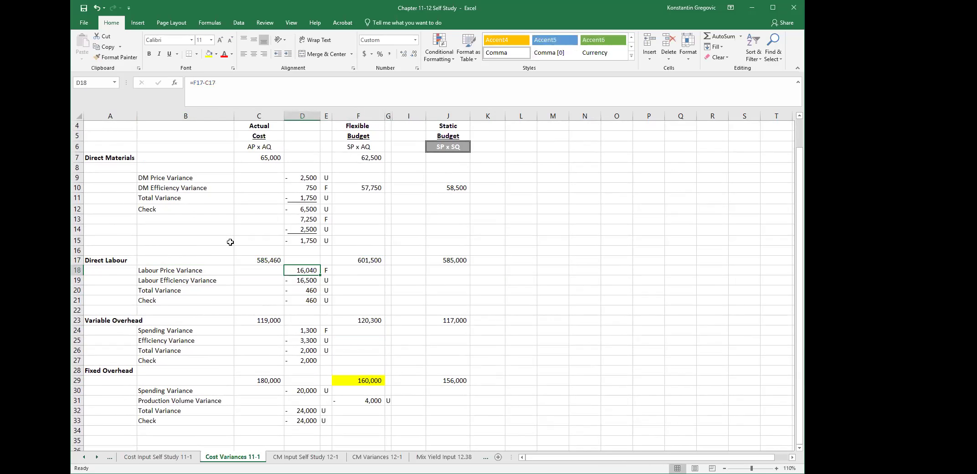
left_click(266, 260)
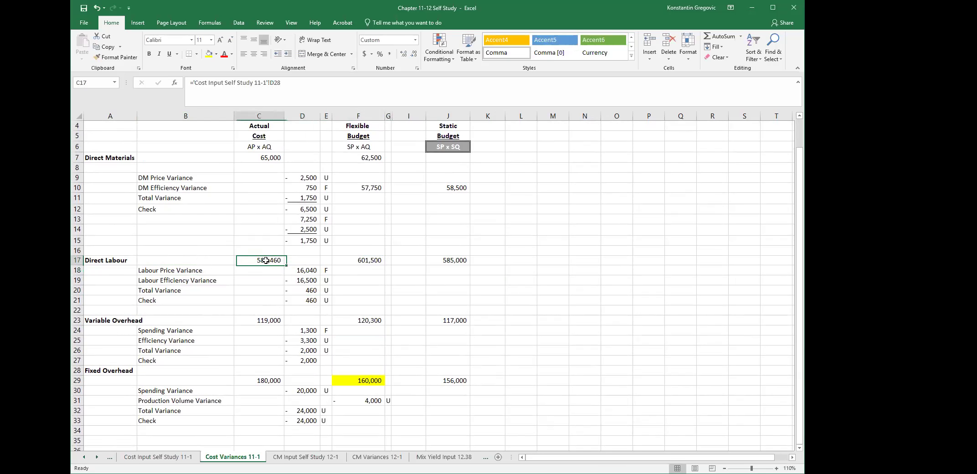
left_click(358, 260)
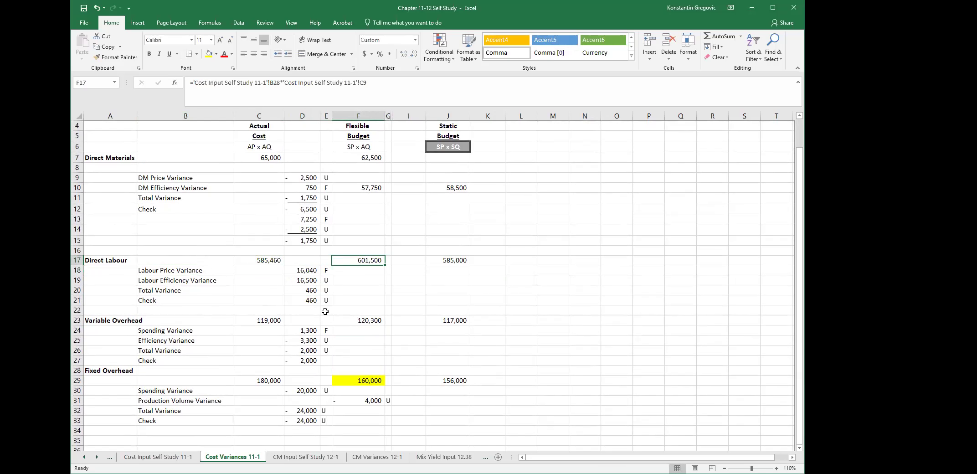
left_click(300, 272)
left_click(275, 262)
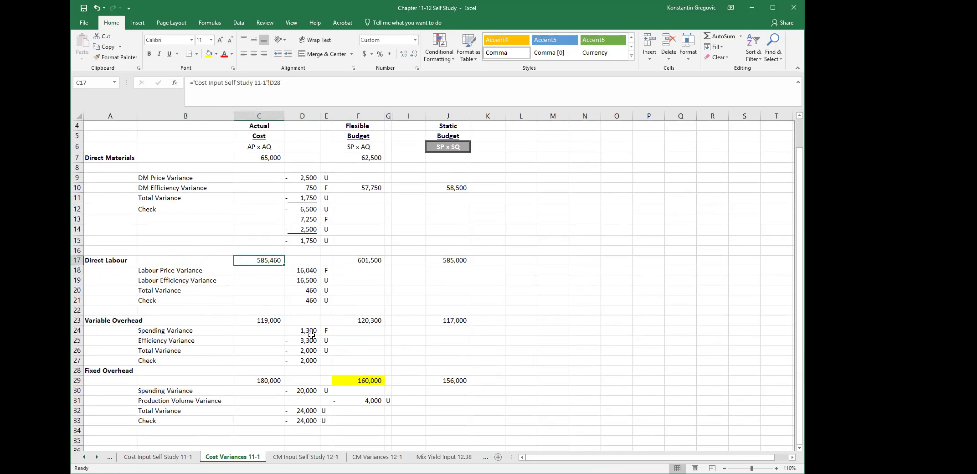
left_click(377, 263)
Step: Trace the Labour Efficiency Variance formula =J17-F17 in D19 to the Direct Labour static budget and flexible budget cells
left_click(306, 281)
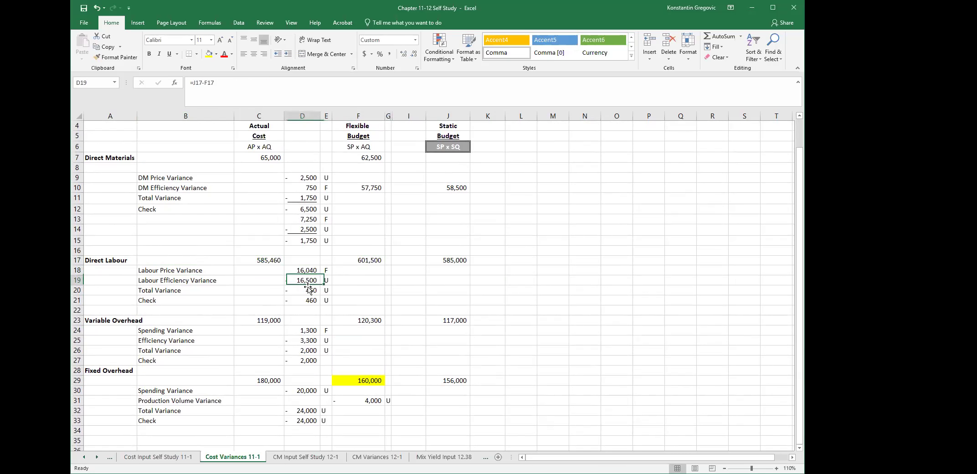
type("=J17-F17")
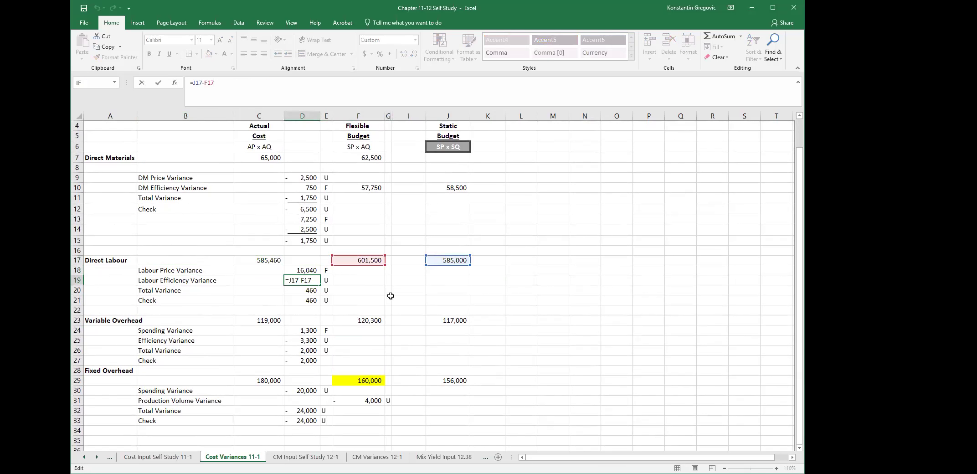
key("Return")
left_click(375, 260)
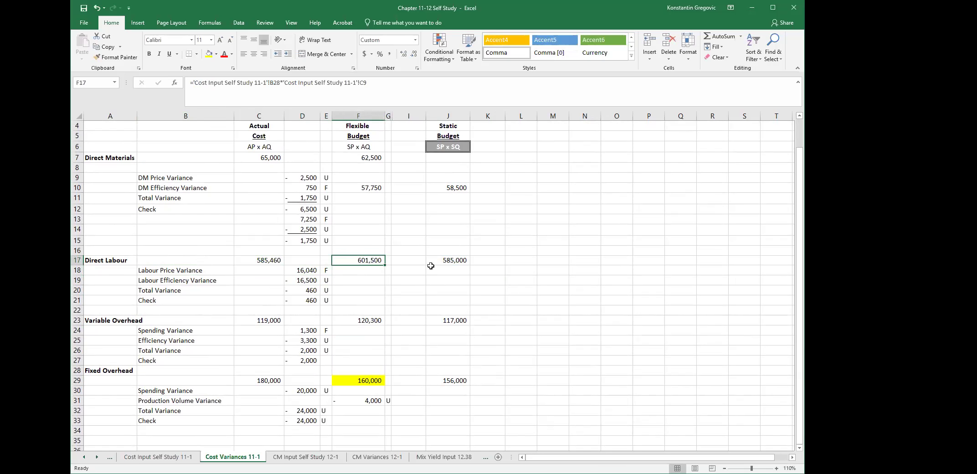
left_click(446, 259)
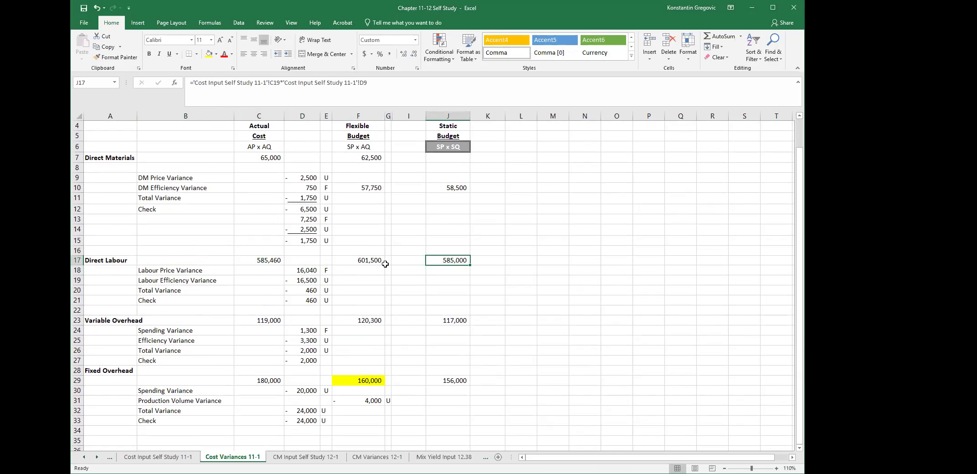
left_click(312, 279)
left_click(371, 260)
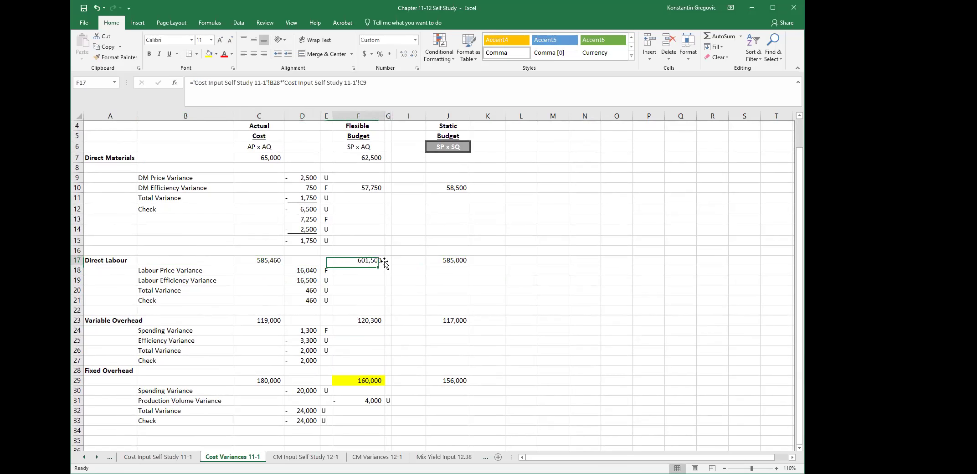
left_click(453, 258)
left_click(227, 299)
Step: Examine the Direct Labour Total Variance formula =D18+D19 in D20 together with the price and efficiency variances it adds
left_click(297, 290)
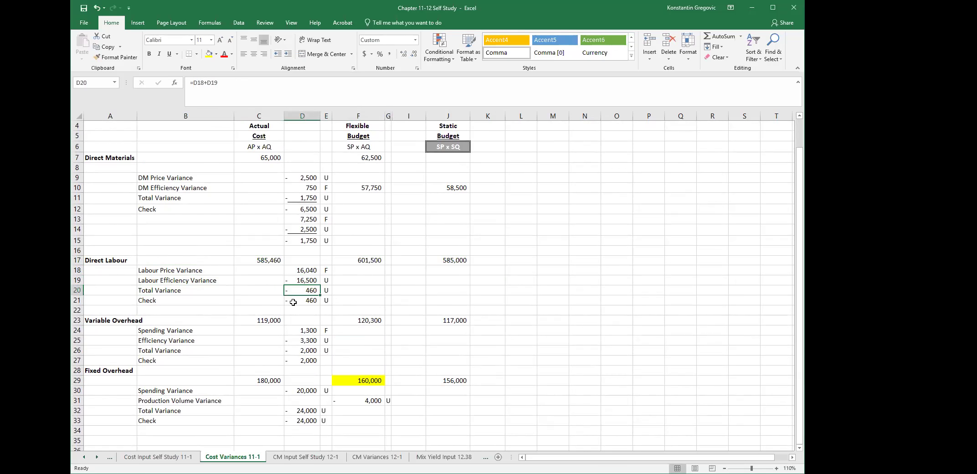
left_click(253, 90)
key("Return")
left_click_drag(312, 272, 311, 284)
left_click(312, 291)
Step: Trace the Direct Labour Check formula =J17-C17 in D21 to the actual cost and static budget cells
left_click(313, 300)
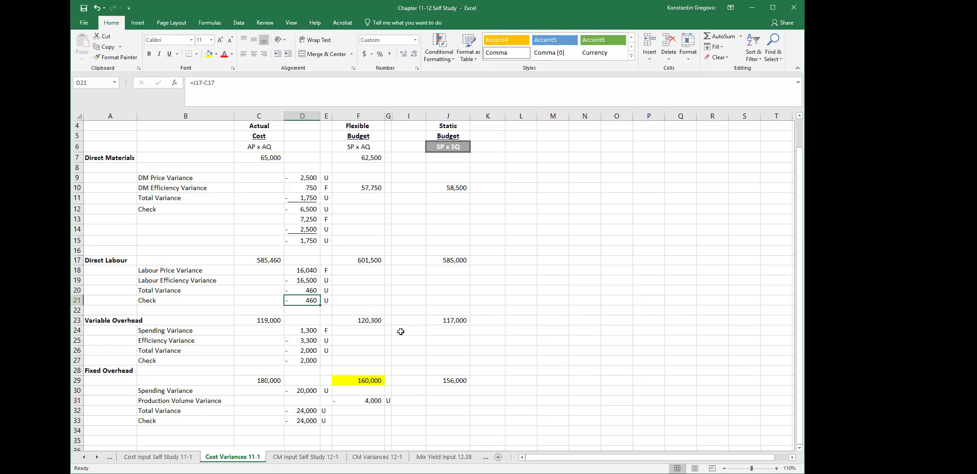
left_click(260, 91)
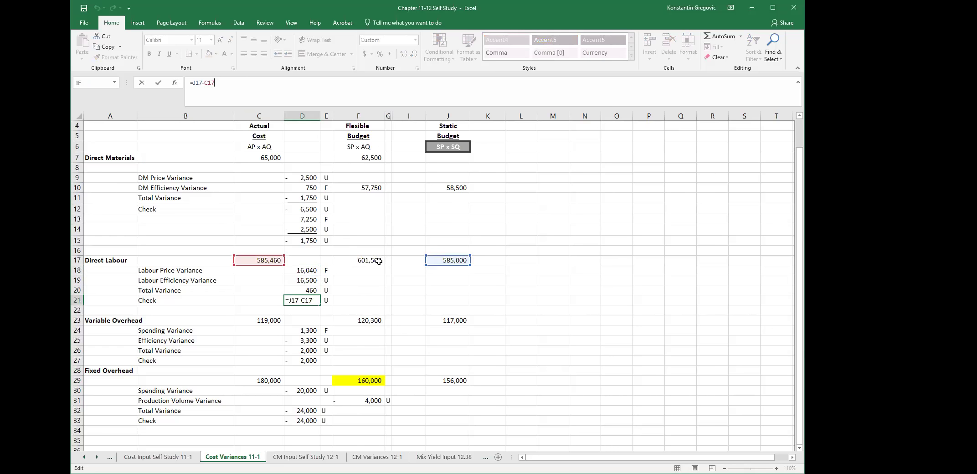
key("Return")
left_click(269, 259)
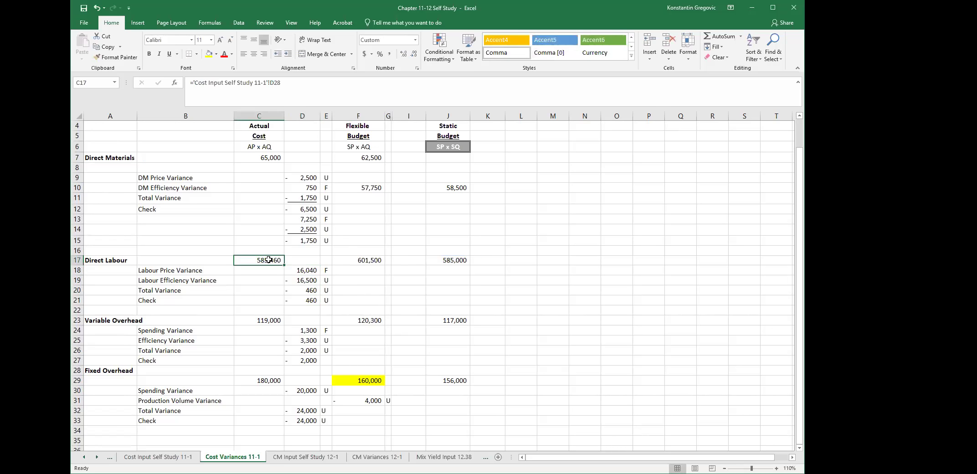
left_click(429, 264)
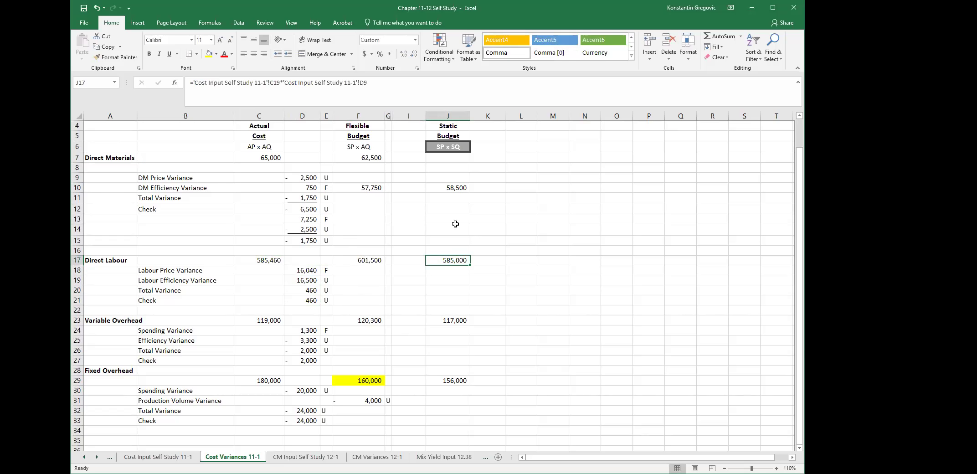
left_click(313, 299)
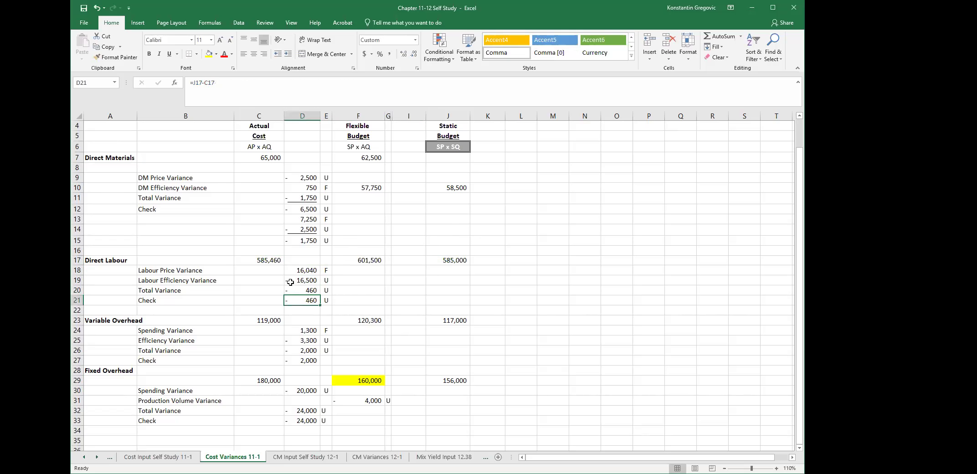
Step: Compare the Direct Labour actual cost in C17 with the static budget in J17, and relate both to the variances in D18 and D21
left_click(260, 262)
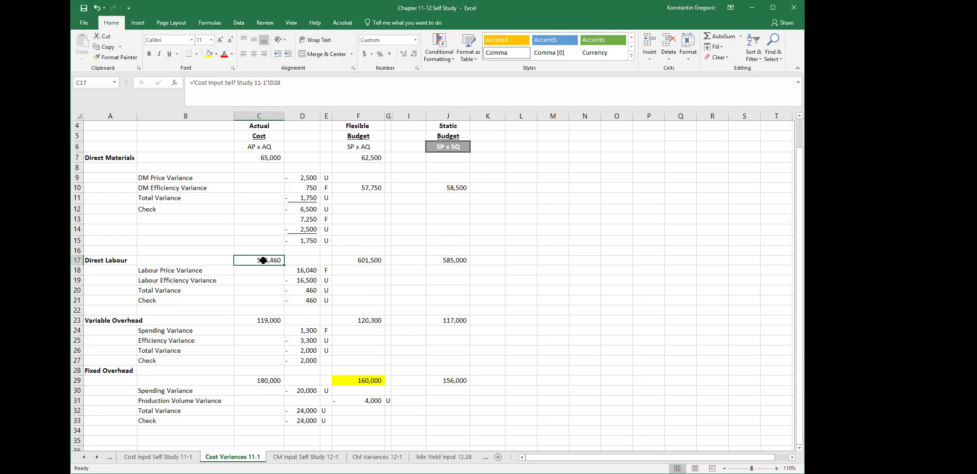
left_click(461, 259)
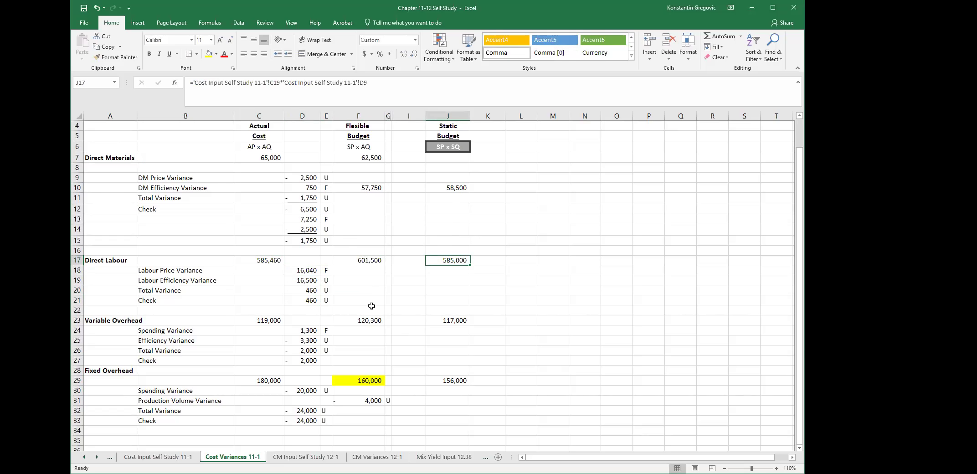
left_click(304, 301)
left_click(298, 269)
left_click_drag(273, 258, 460, 261)
left_click(397, 314)
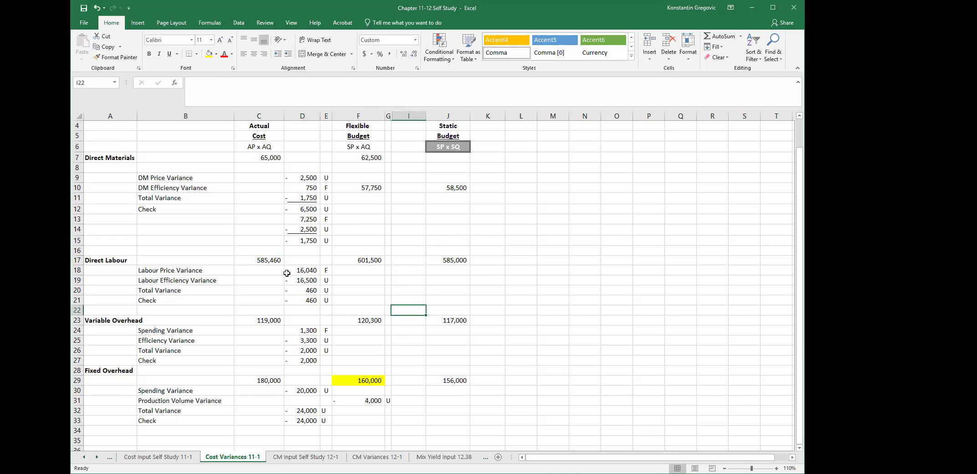
left_click(266, 258)
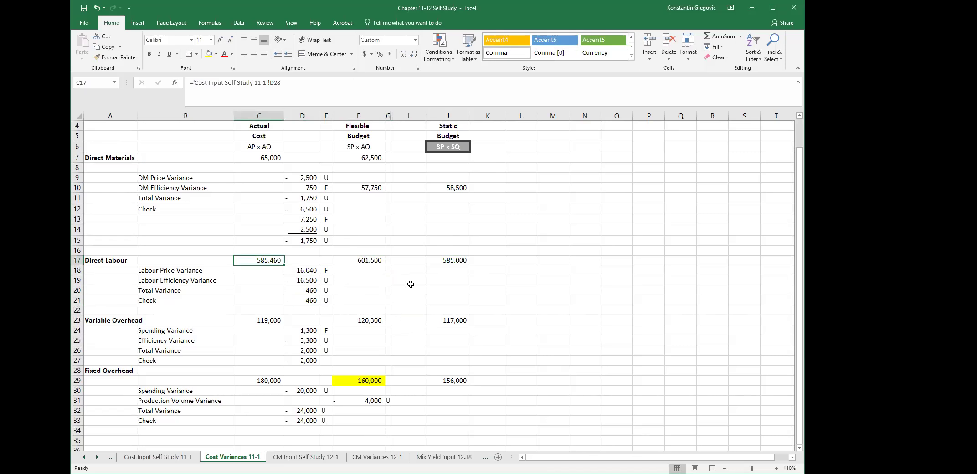
left_click(446, 262)
left_click(300, 302)
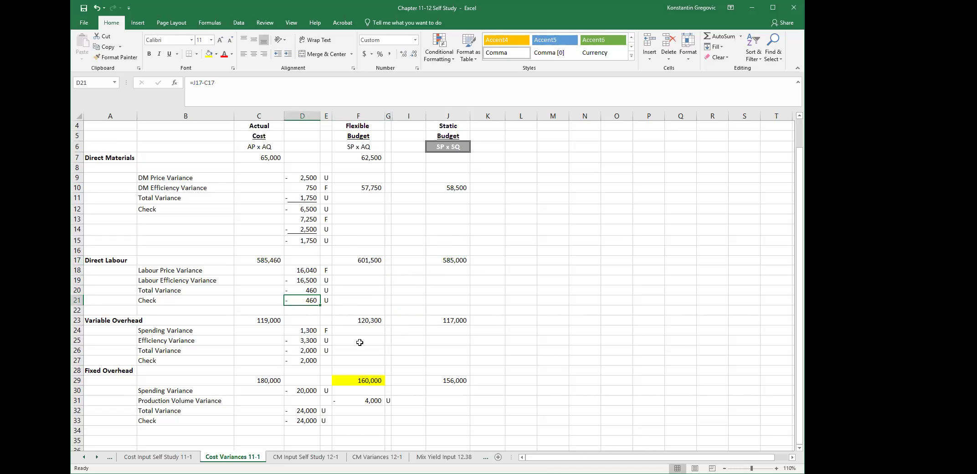
Step: Review the Variable Overhead block in rows 23 to 27 and the Fixed Overhead block in rows 28 to 33
scroll(359, 342, "down", 3)
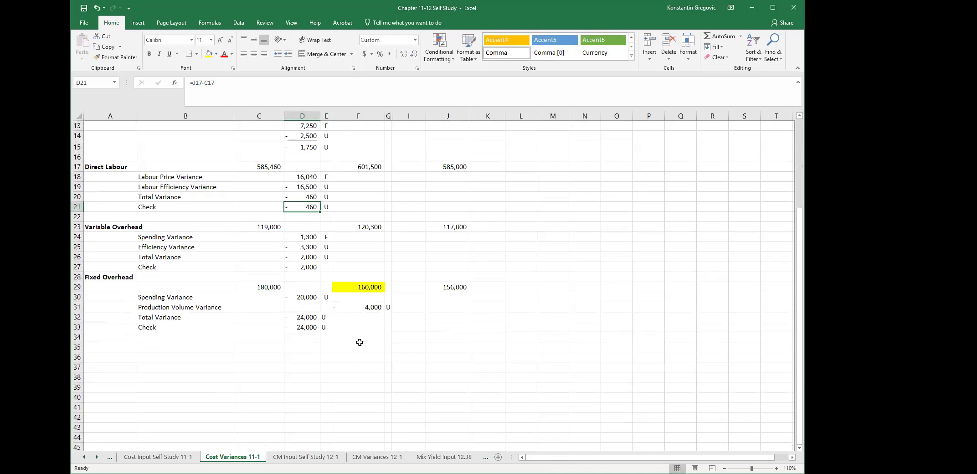
left_click(174, 237)
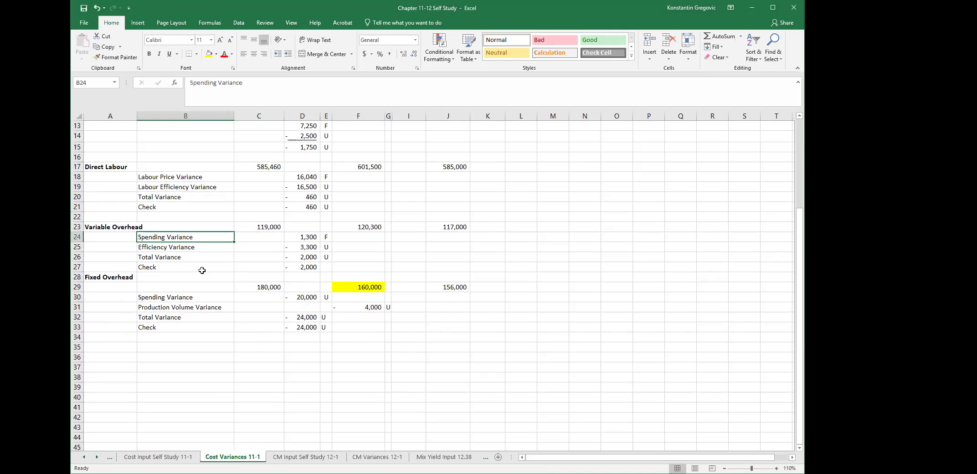
left_click_drag(113, 227, 458, 257)
left_click_drag(194, 277, 464, 338)
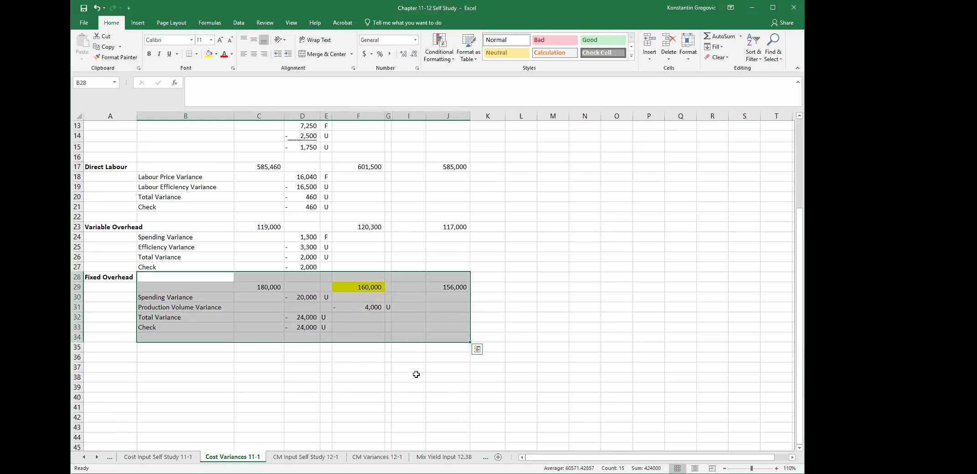
left_click(358, 407)
Step: Go to the CM Input Self Study 12-1 sheet and review the forecast and actual sales tables alongside the problem's requirements
left_click(302, 456)
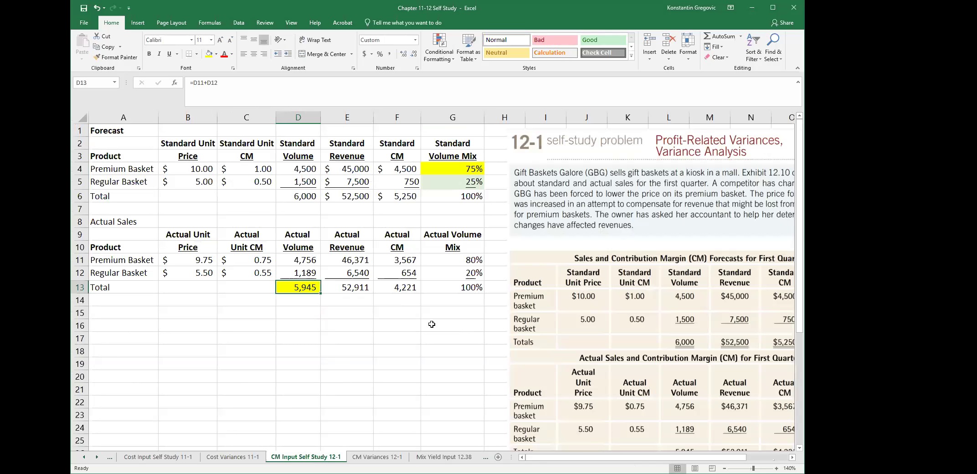
left_click(392, 361)
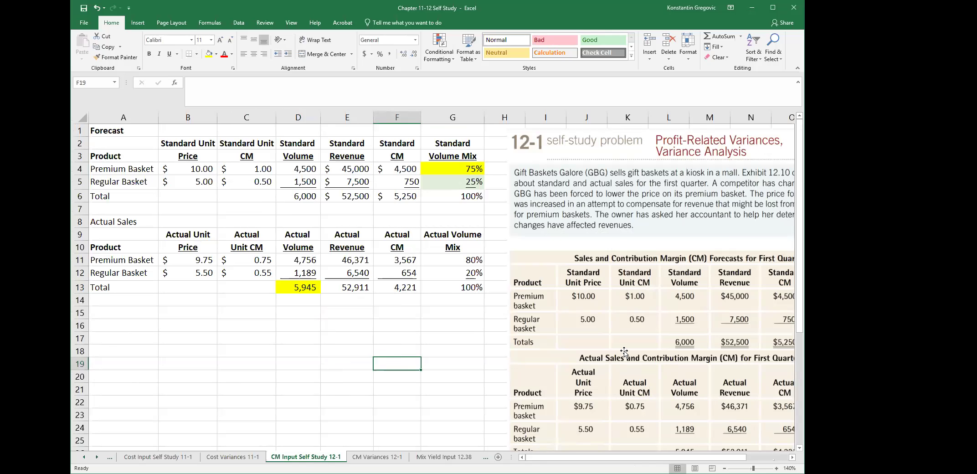
left_click(415, 380)
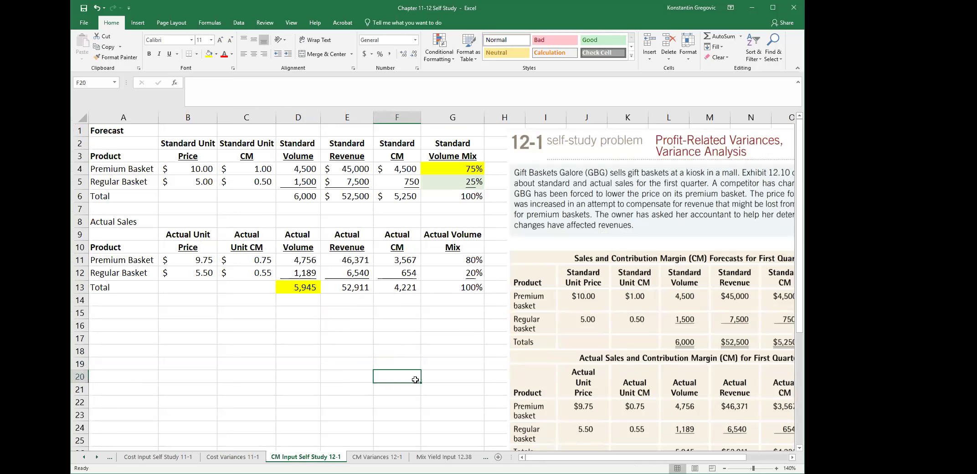
scroll(415, 320, "down", 3)
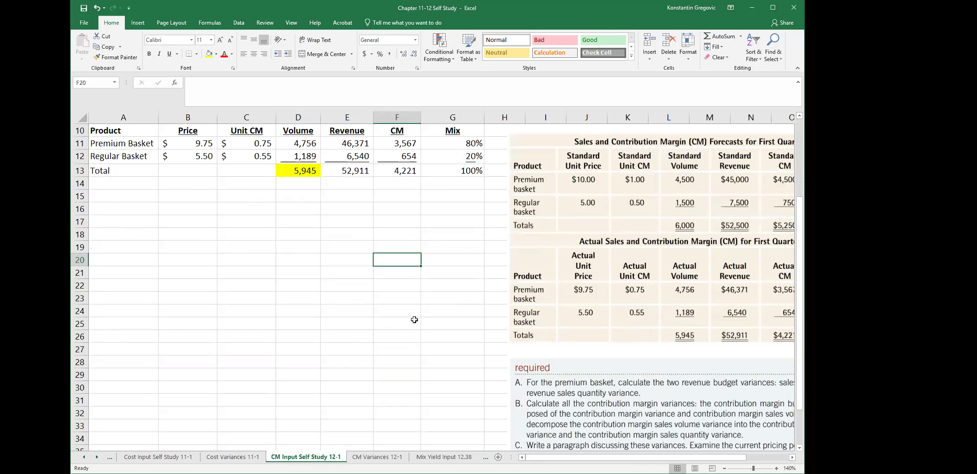
scroll(414, 319, "up", 3)
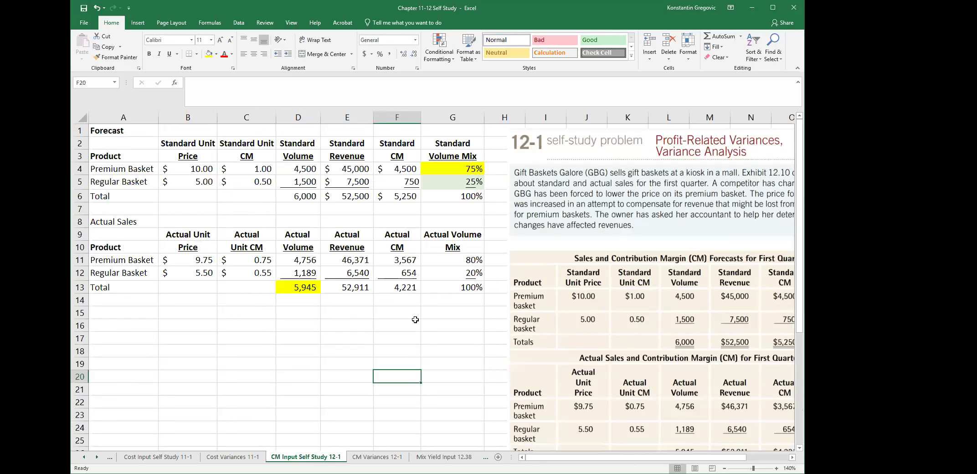
Step: Look through the Cost Variances 11-1, CM Input Self Study 12-1, CM Variances 12-1 and Mix Yield Input 12.38 sheets
left_click(322, 361)
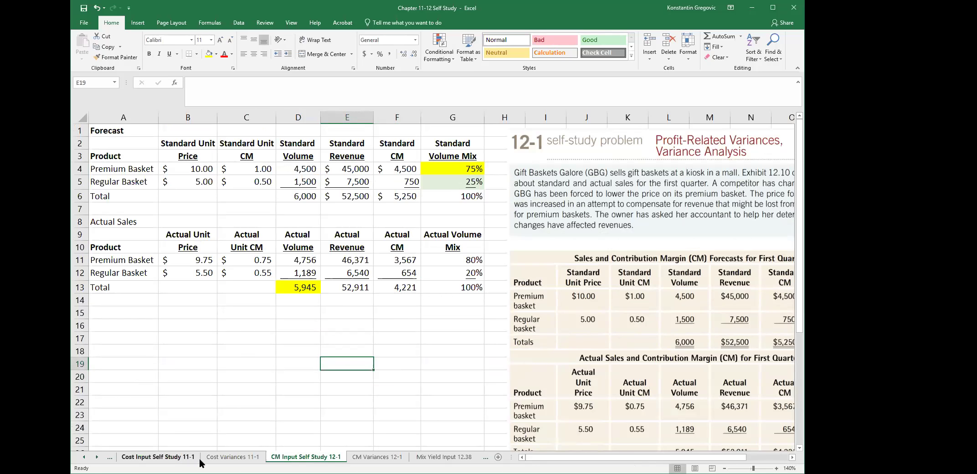
left_click(233, 456)
left_click(205, 387)
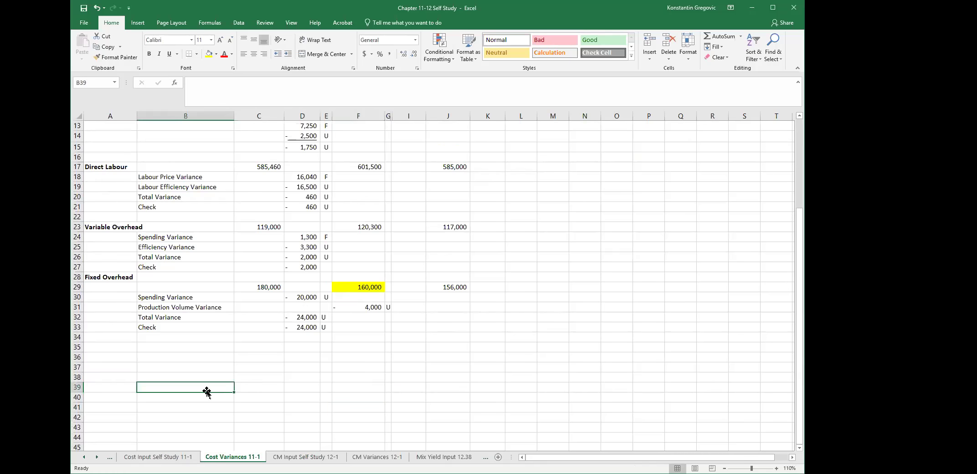
scroll(208, 389, "up", 4)
left_click(323, 457)
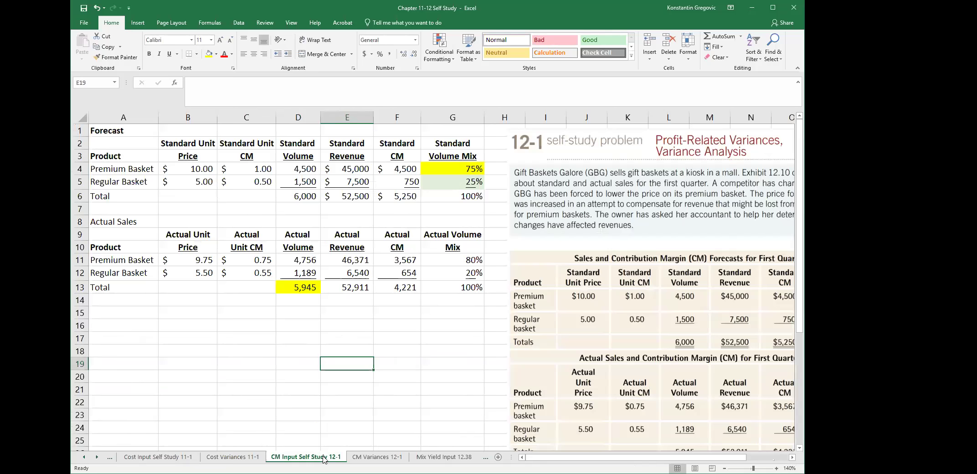
left_click(376, 458)
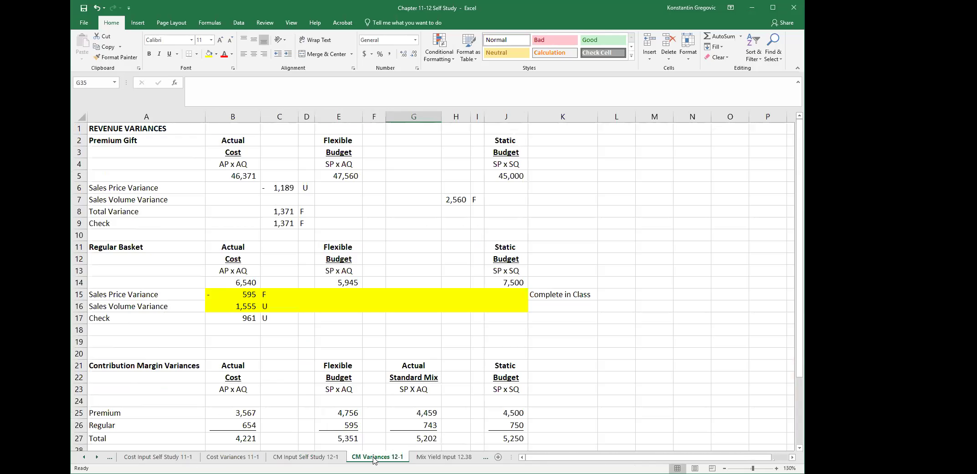
left_click(423, 457)
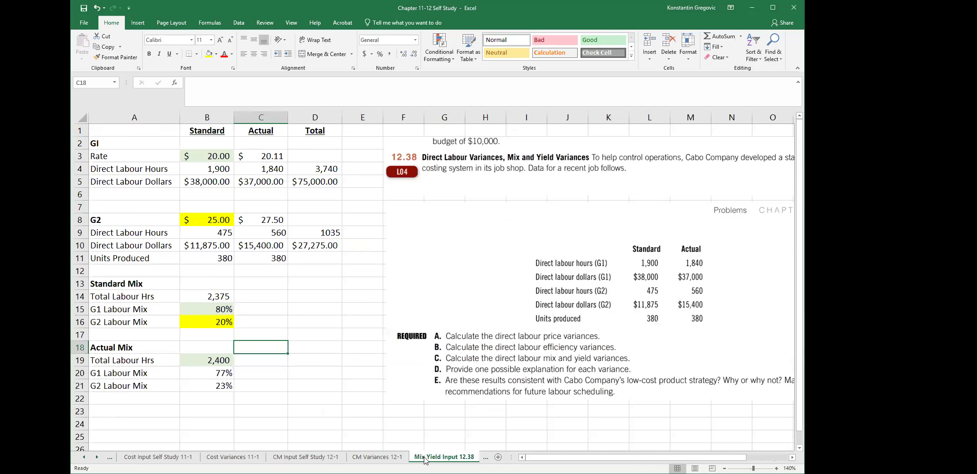
Step: Examine the Actual Sales table on the CM Input Self Study 12-1 sheet and glance at the Mix Yield Input 12.38 data
left_click(377, 458)
left_click(323, 457)
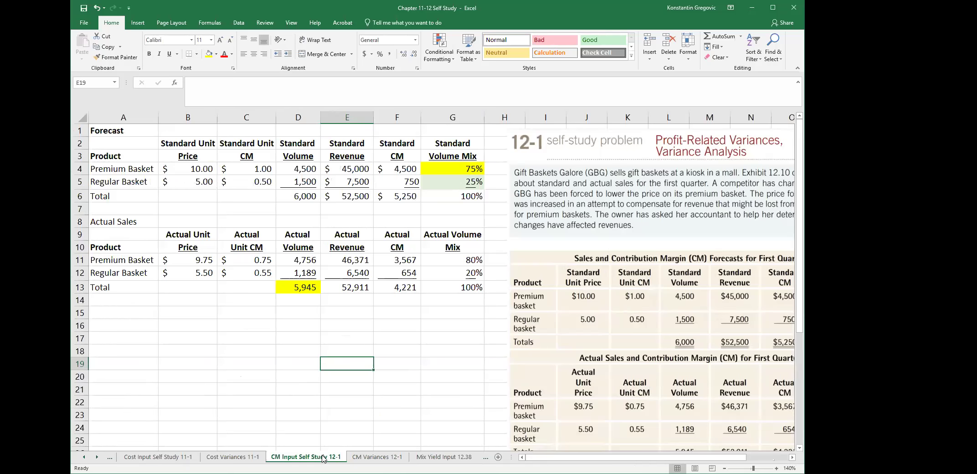
left_click(390, 373)
left_click(347, 234)
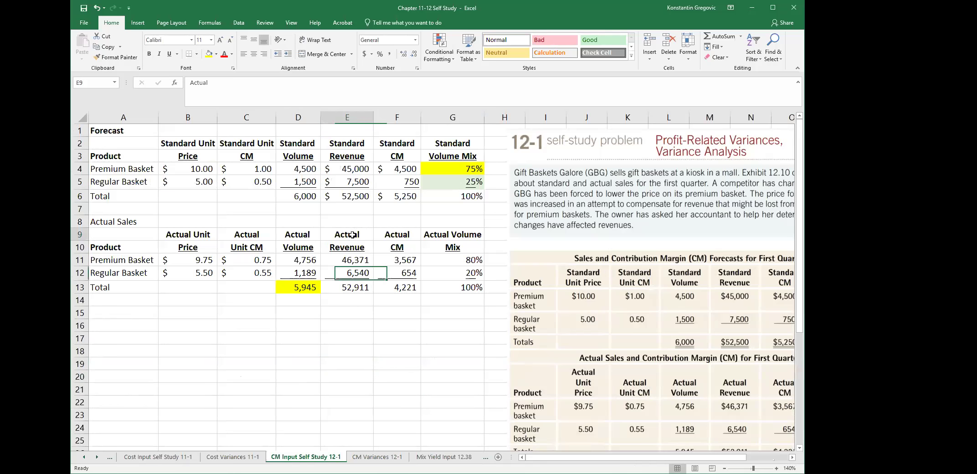
scroll(399, 366, "down", 2)
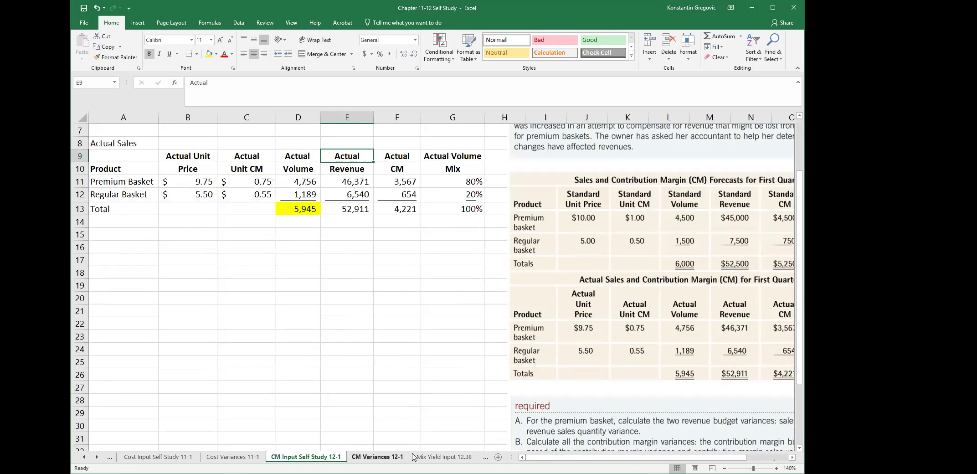
left_click(444, 457)
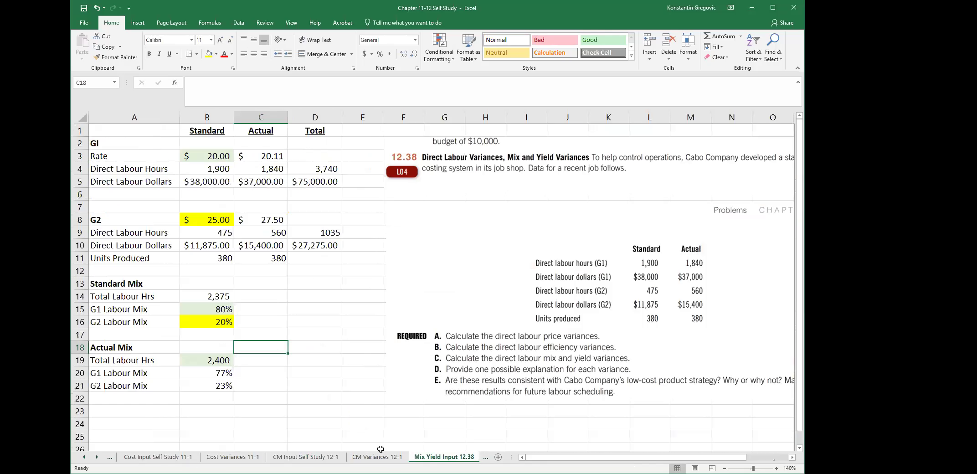
left_click(332, 459)
left_click(361, 358)
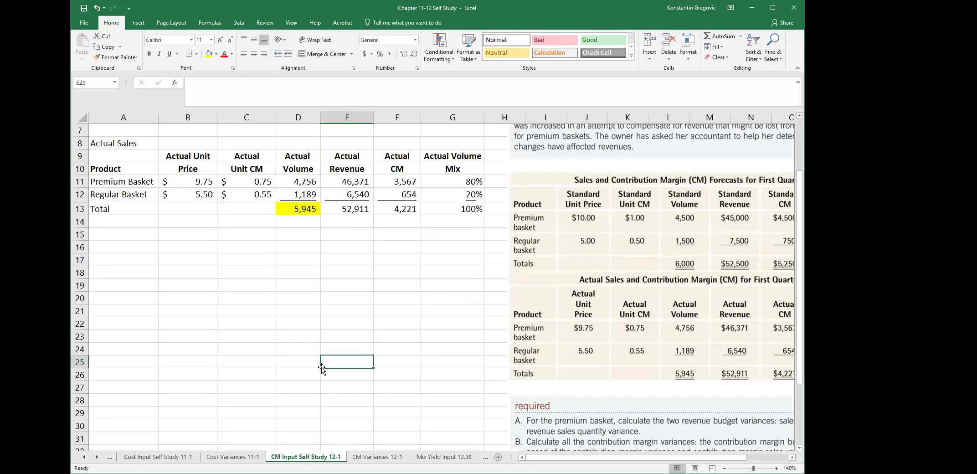
Step: Review the Cost Variances 11-1 sheet from the Direct Materials block to the Fixed Overhead block
left_click(204, 459)
left_click(228, 322)
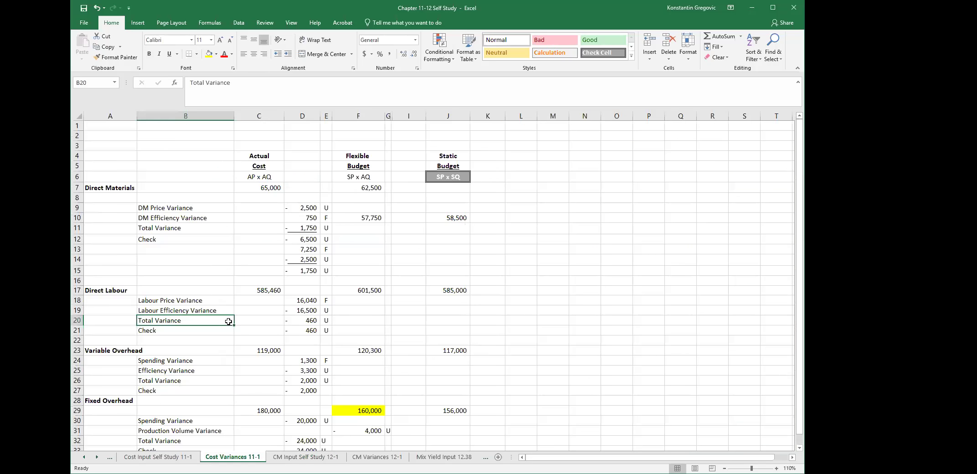
scroll(228, 321, "down", 3)
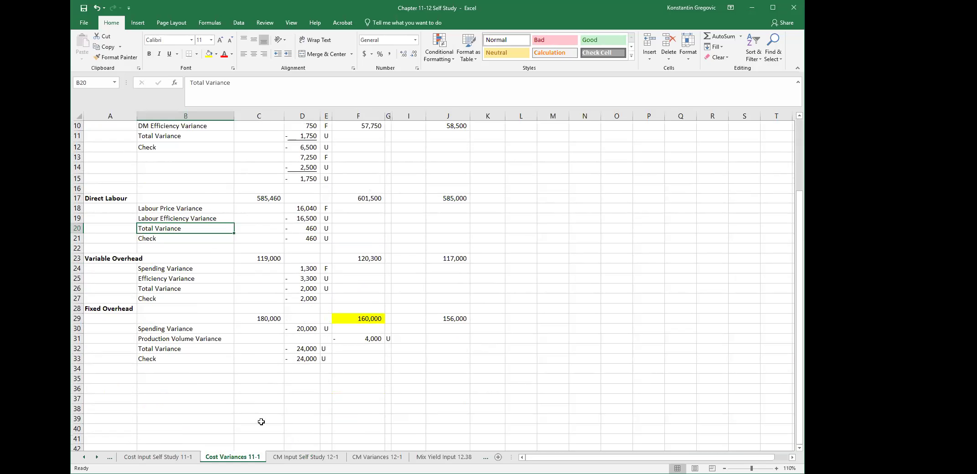
left_click(189, 456)
left_click(238, 455)
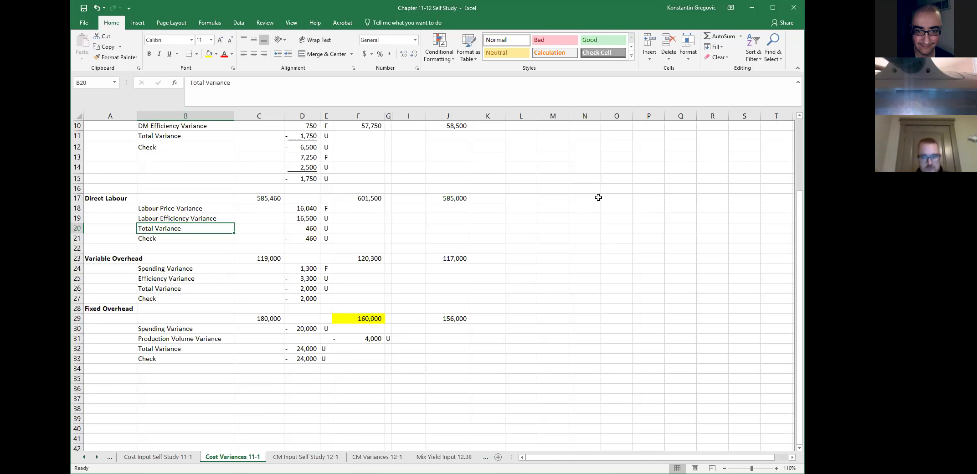
scroll(580, 231, "up", 3)
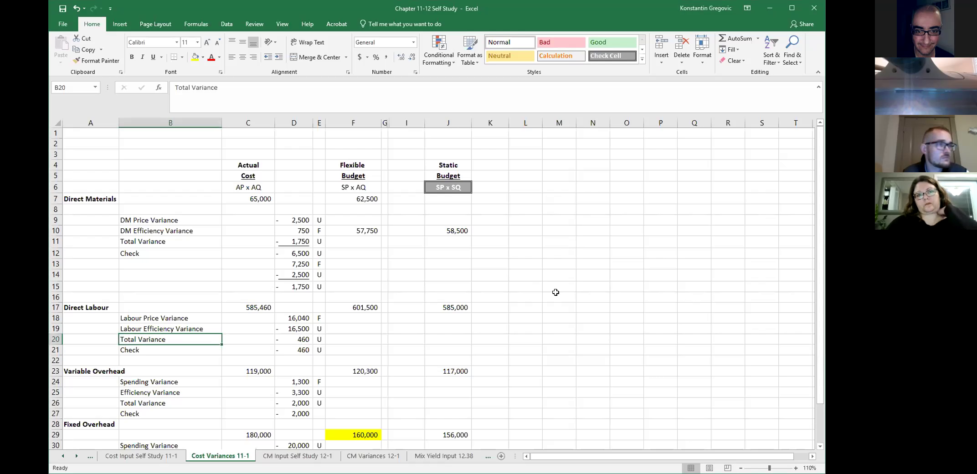
scroll(554, 291, "down", 2)
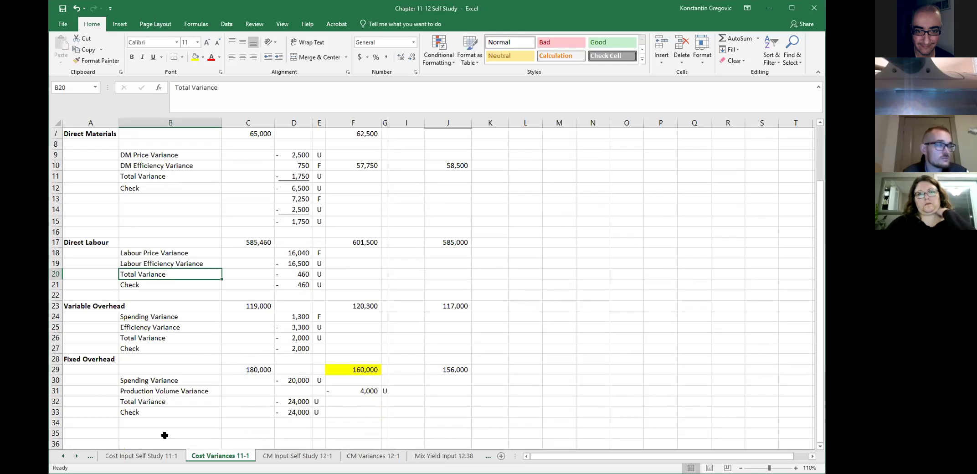
Step: Go to the Cost Input Self Study 11-1 sheet and review the problem's January records and required section alongside the input tables
left_click(155, 456)
scroll(704, 292, "up", 1)
left_click_drag(704, 292, 637, 282)
left_click_drag(677, 399, 587, 361)
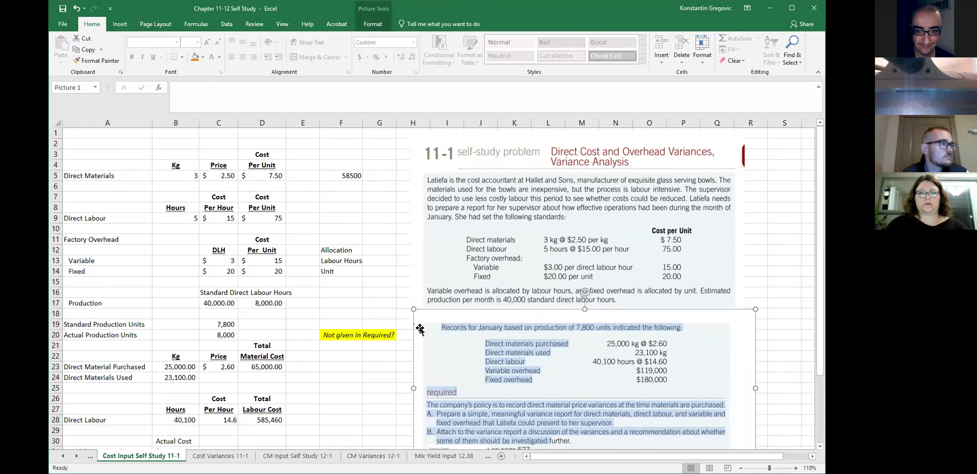
scroll(615, 364, "down", 1)
left_click(361, 353)
Step: Look at the Chapter 11 Clicker Questions sheet and return to the Cost Input Self Study 11-1 sheet
left_click(63, 456)
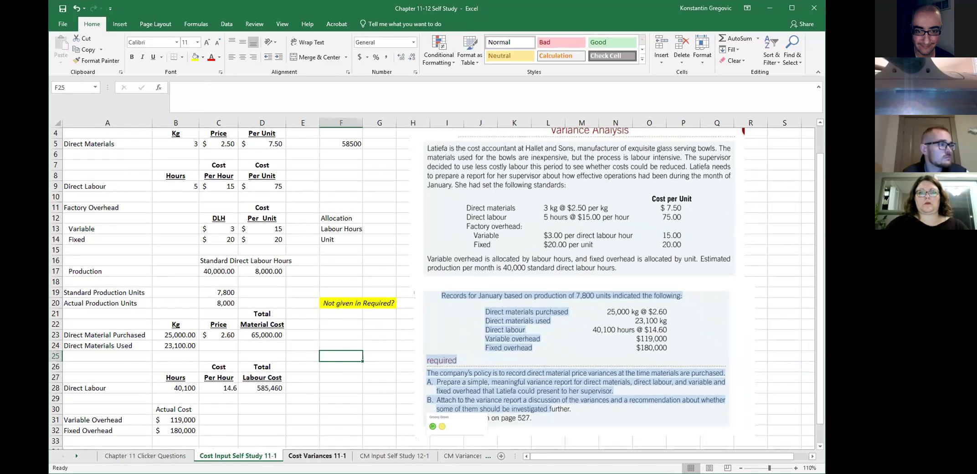
left_click(317, 456)
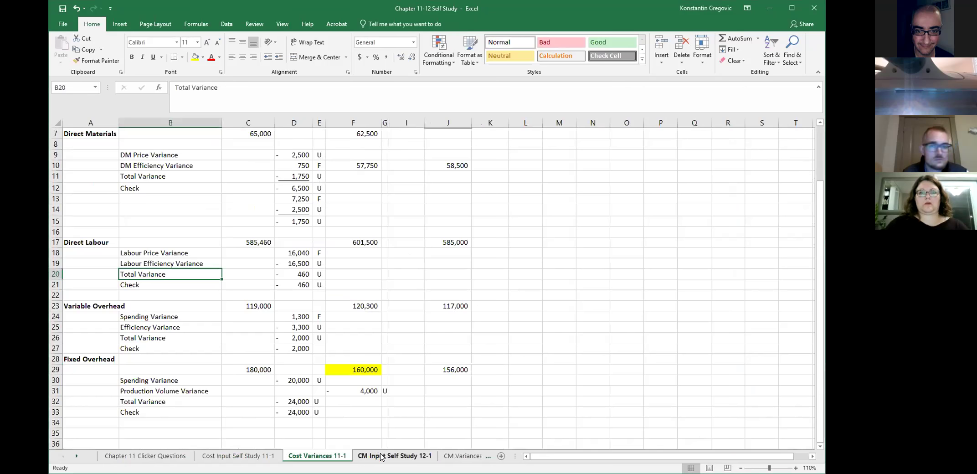
left_click(123, 456)
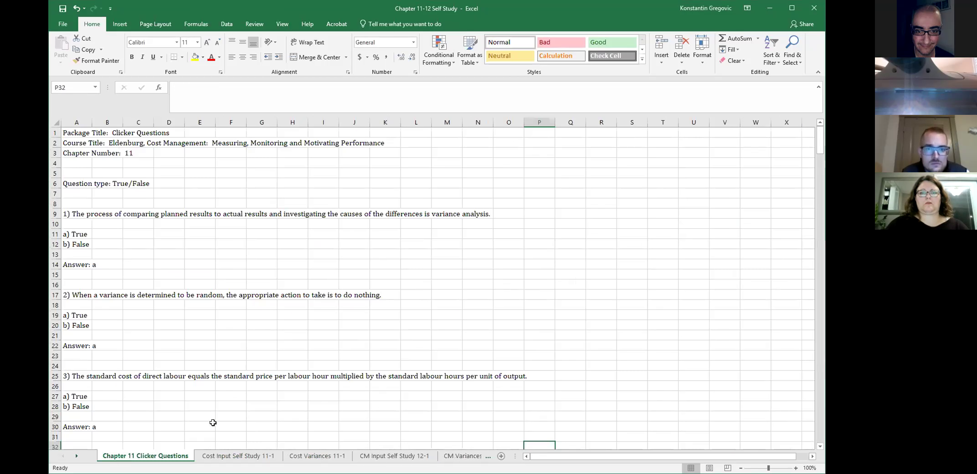
left_click(220, 456)
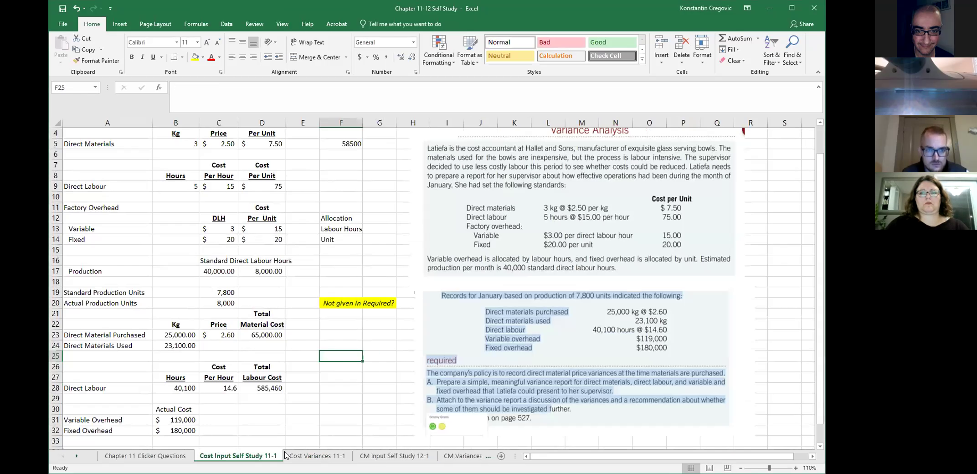
Step: Return to the Cost Variances 11-1 sheet and recheck the materials, labour and overhead variance blocks
left_click(317, 455)
scroll(404, 372, "up", 2)
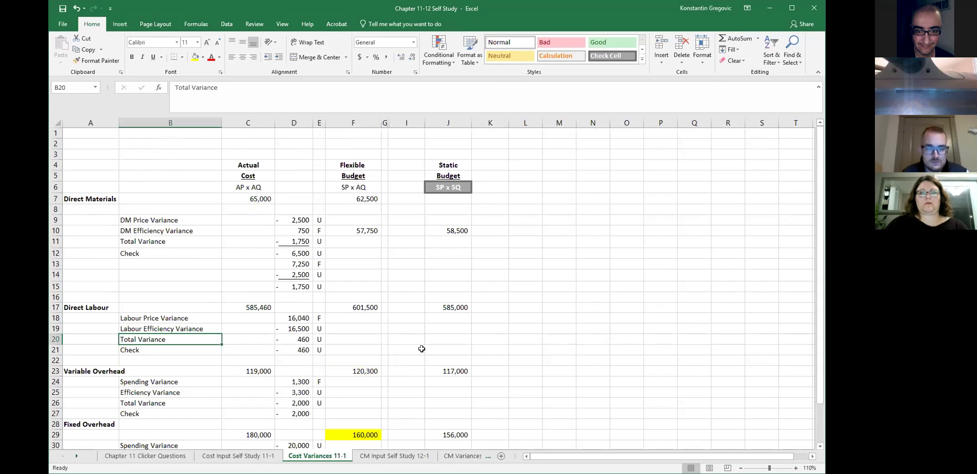
scroll(398, 291, "down", 1)
scroll(399, 288, "up", 1)
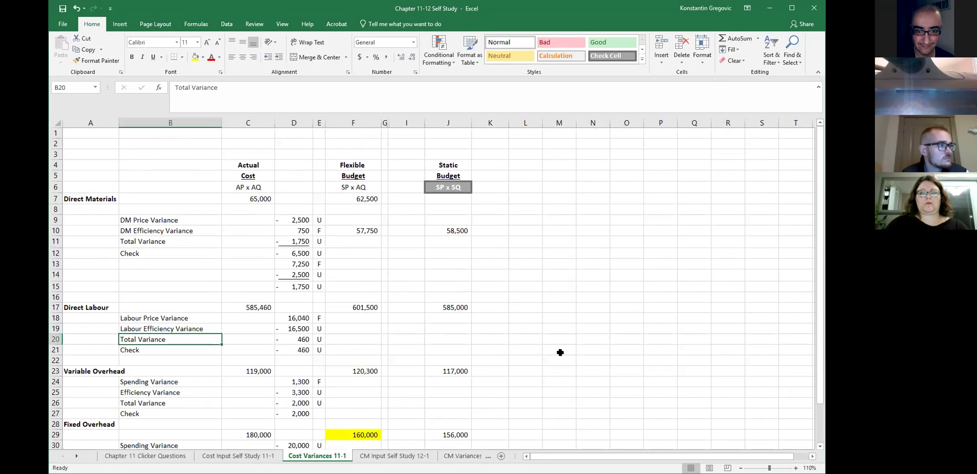
left_click(560, 349)
scroll(559, 354, "down", 2)
scroll(558, 354, "down", 1)
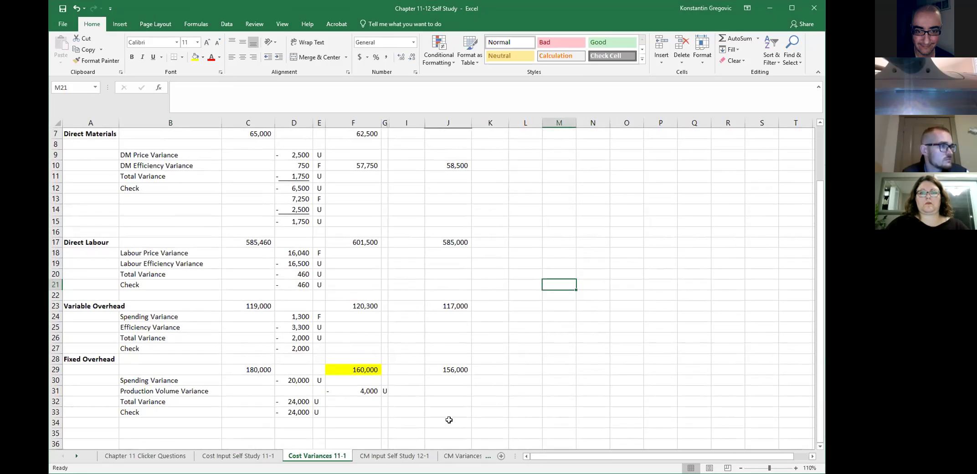
Step: Open the CM Input Self Study 12-1 sheet and view the Forecast and Actual Sales tables together
left_click(428, 456)
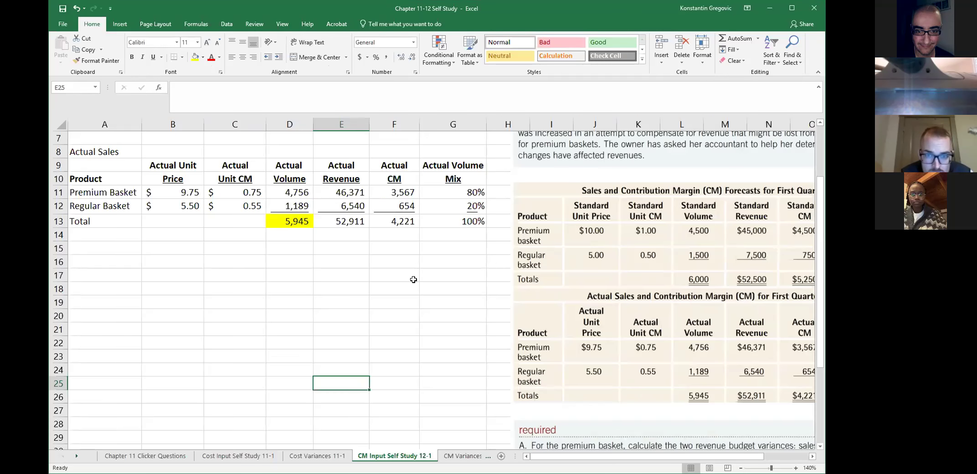
scroll(413, 280, "up", 2)
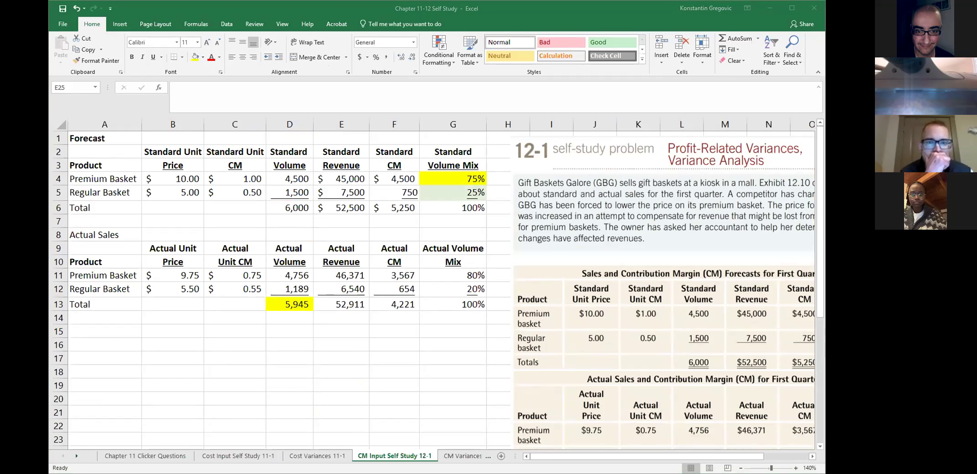
key("alt+Tab")
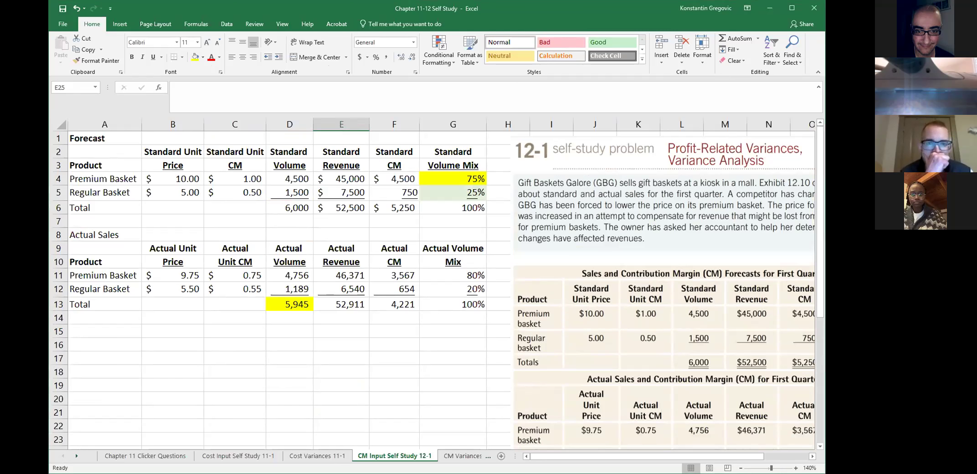
key("alt+Tab")
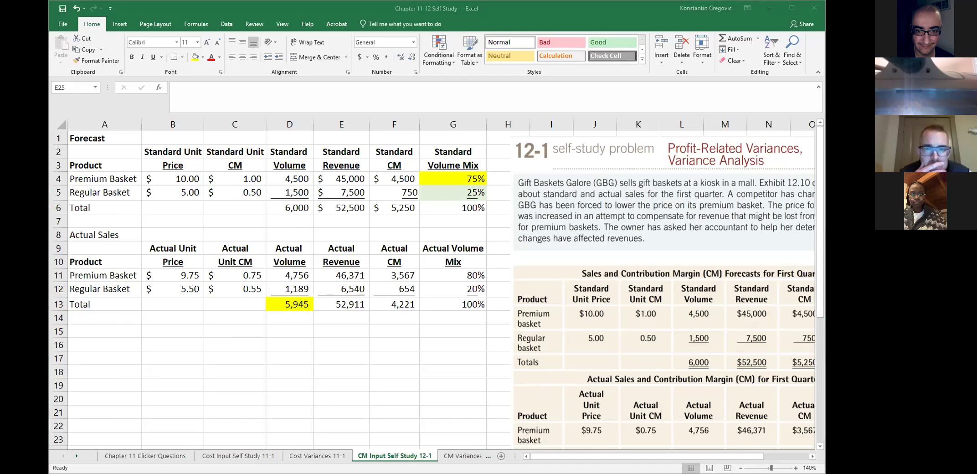
key("alt+Tab")
key("alt+Tab")
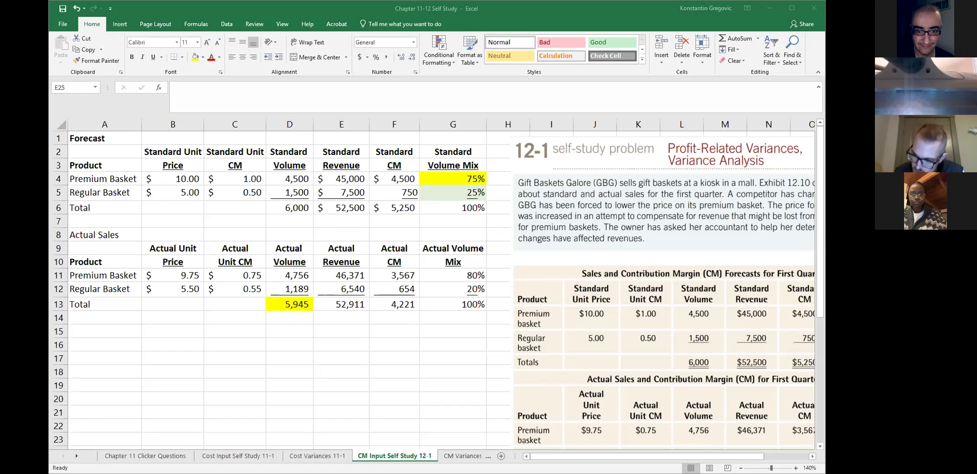
type("=")
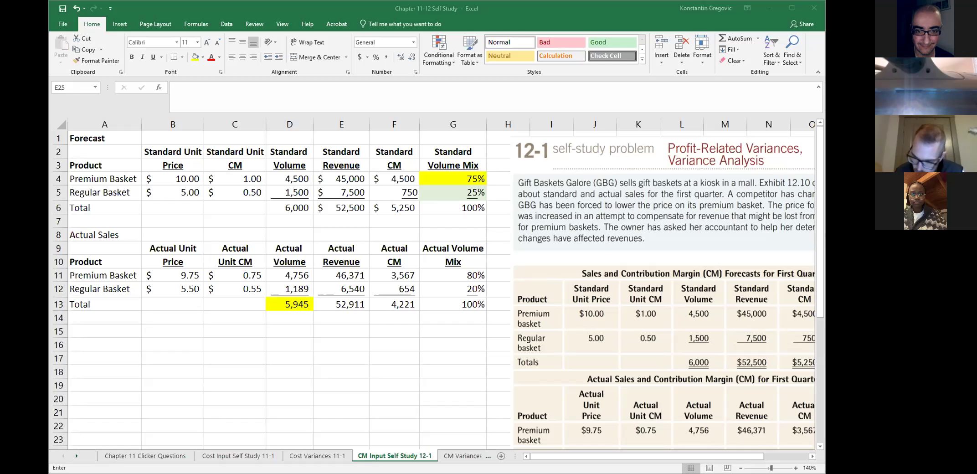
key("Escape")
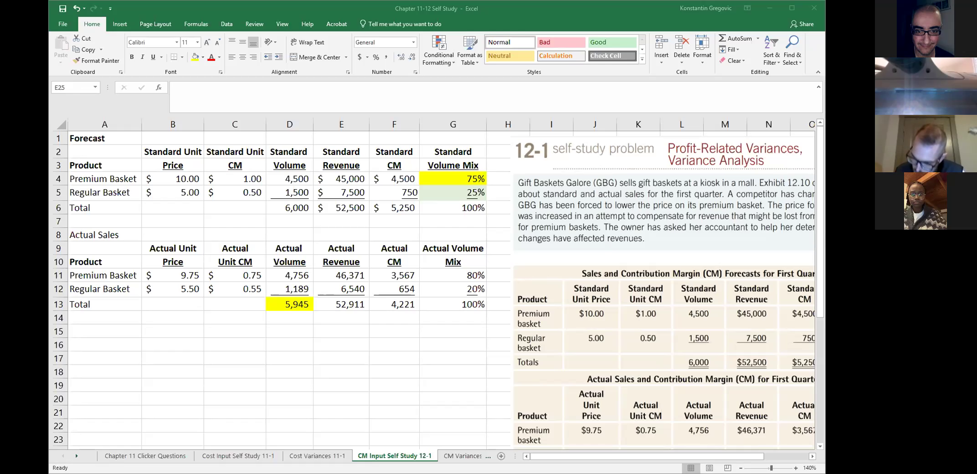
key("F2")
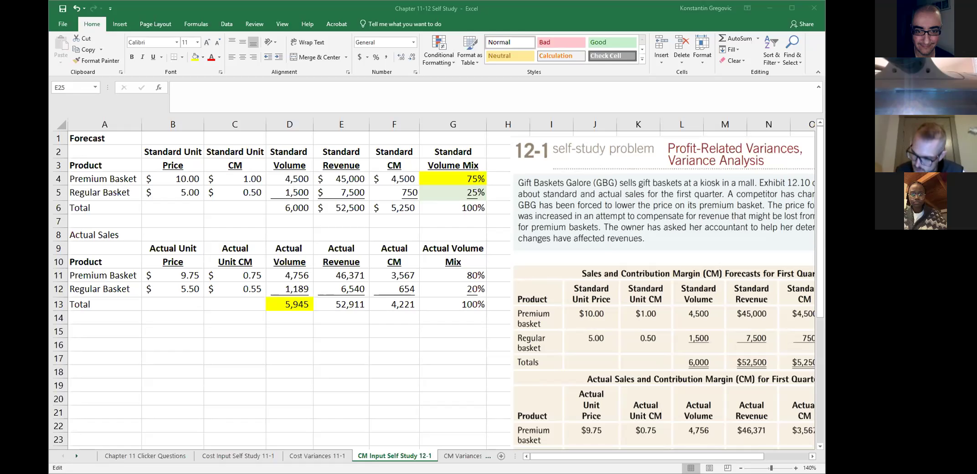
key("Escape")
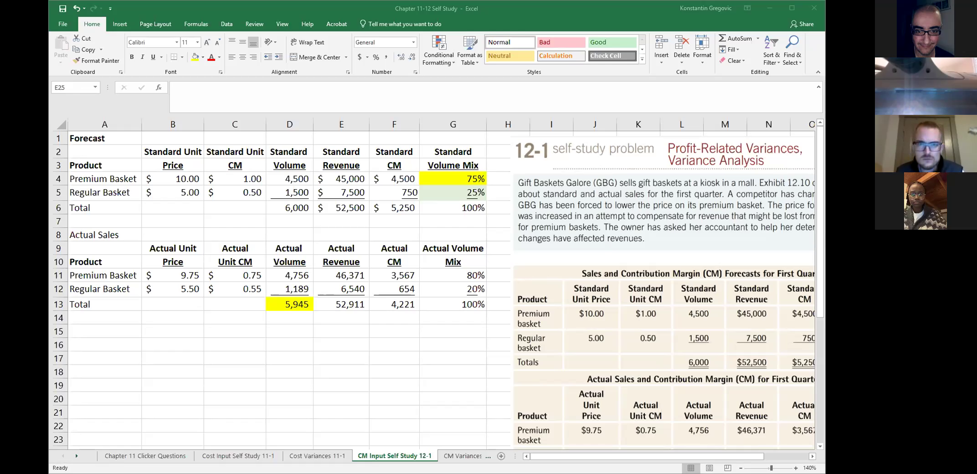
key("BackSpace")
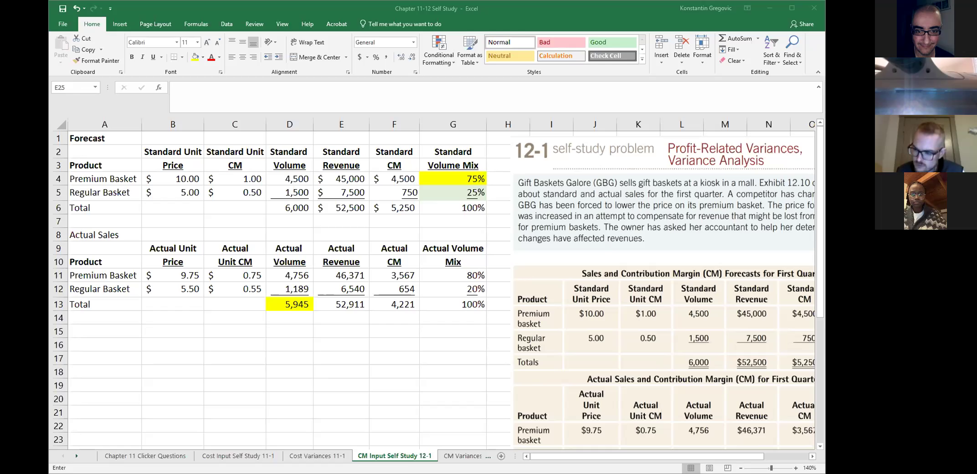
key("Escape")
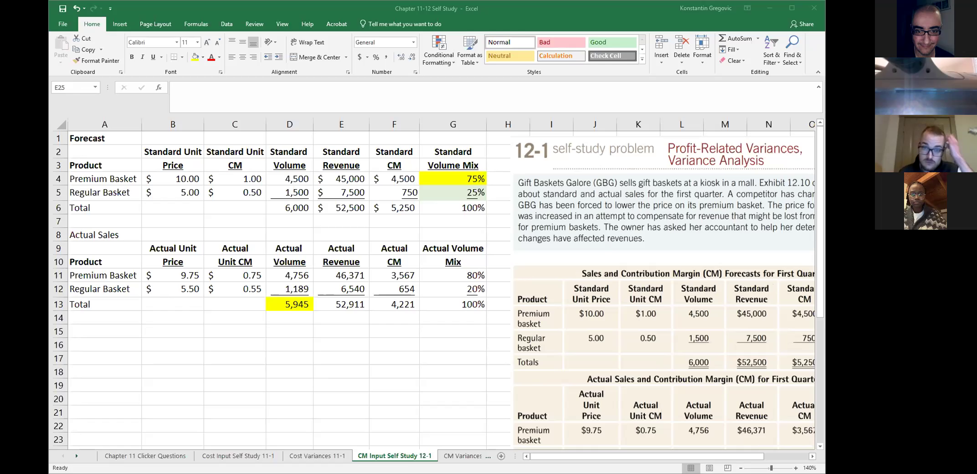
type("=")
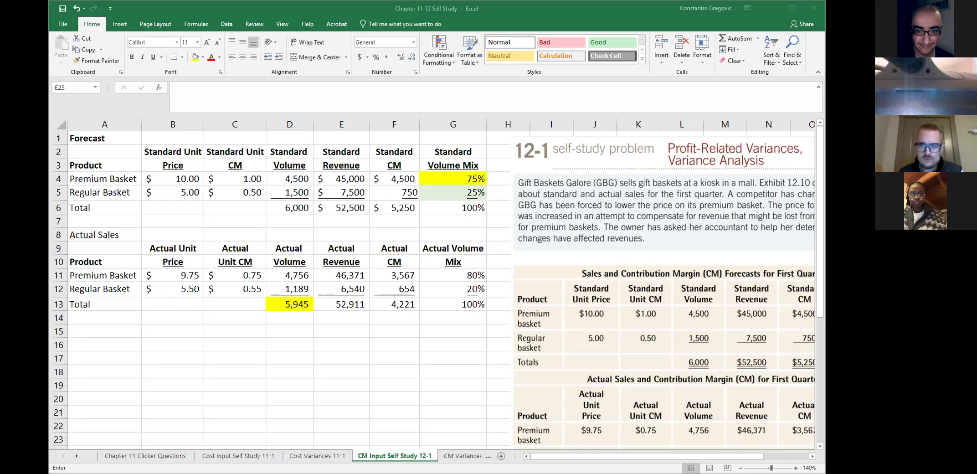
key("Escape")
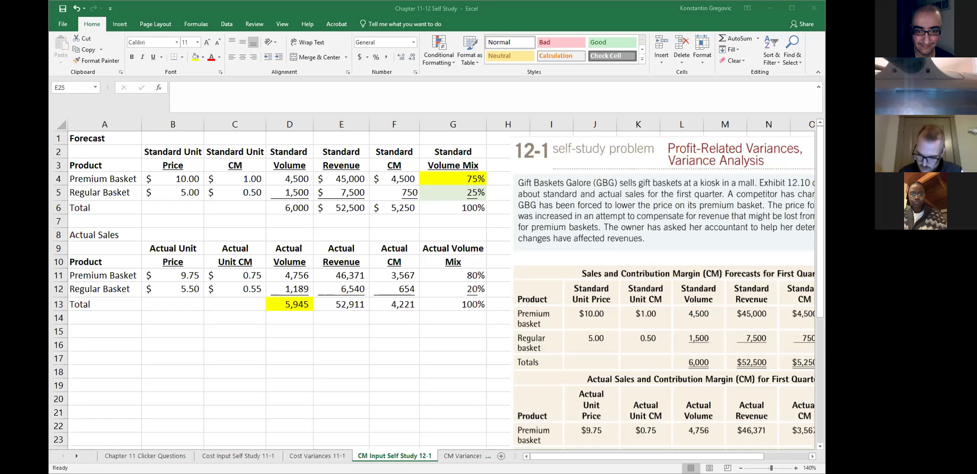
type("=")
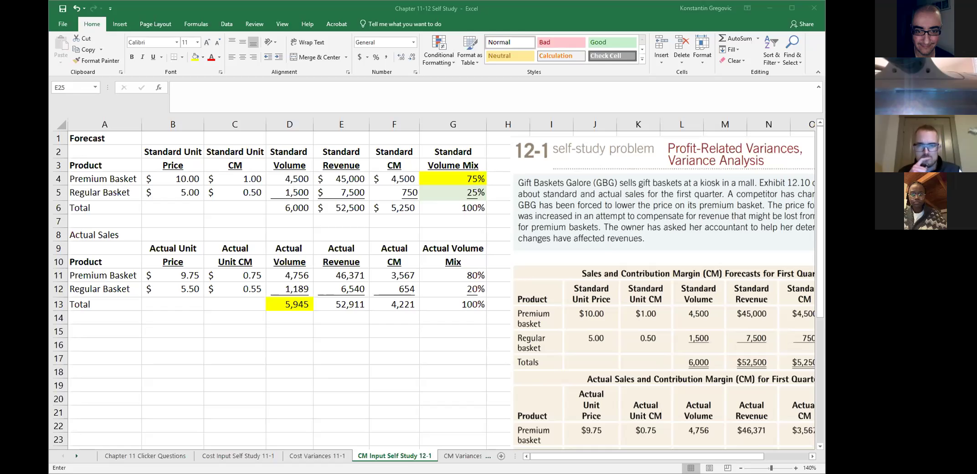
key("Escape")
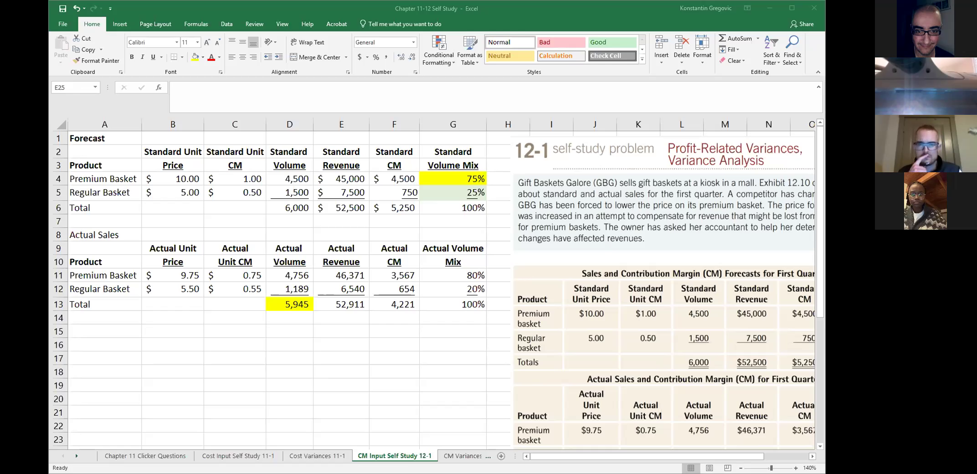
type("=")
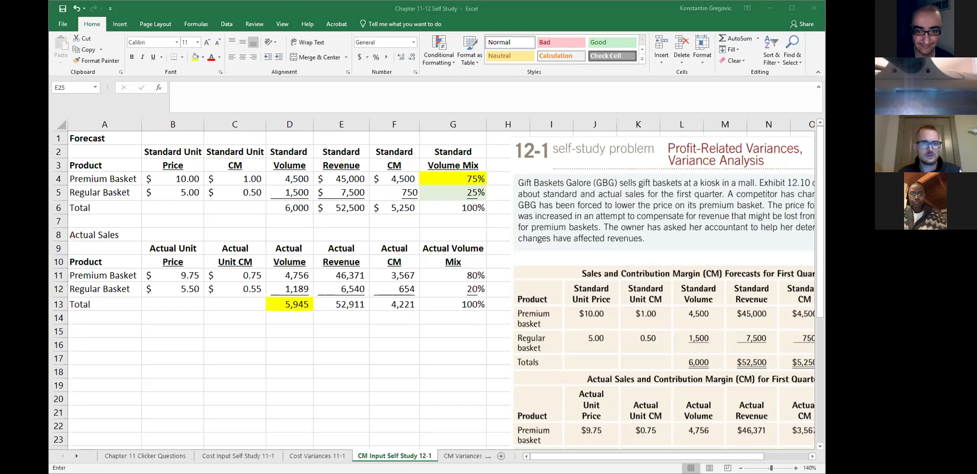
key("Escape")
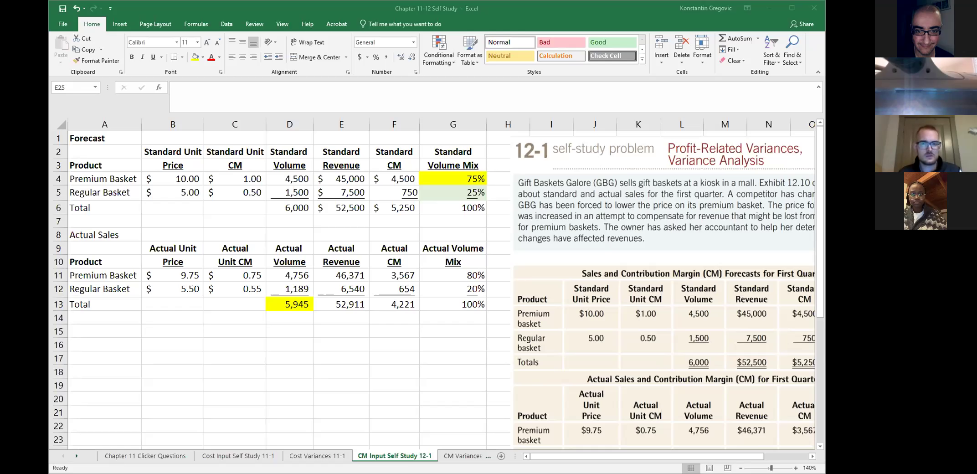